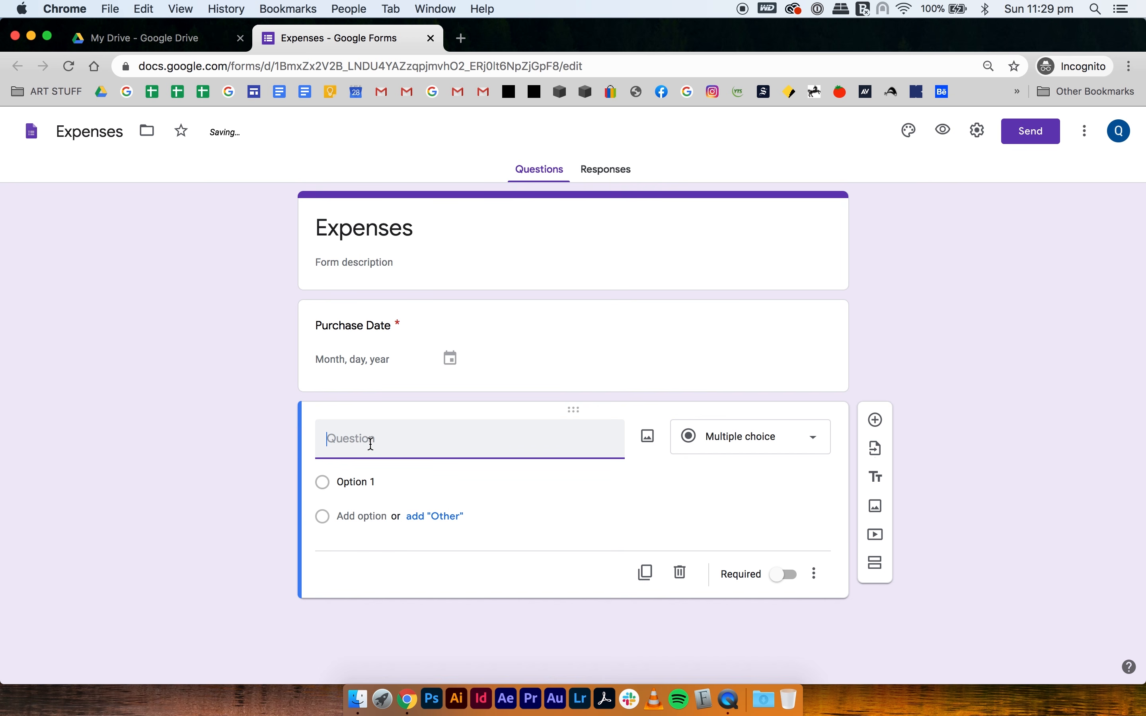
Step: Title the new short-answer question Item and make it required
type("Item")
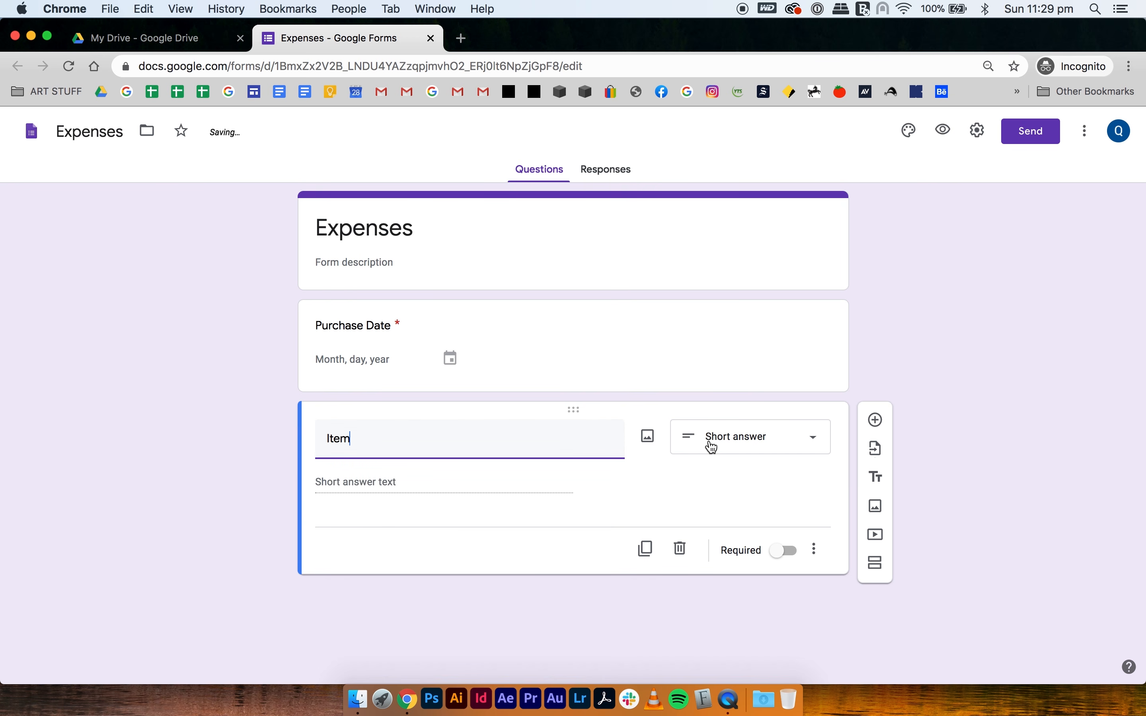
left_click(785, 550)
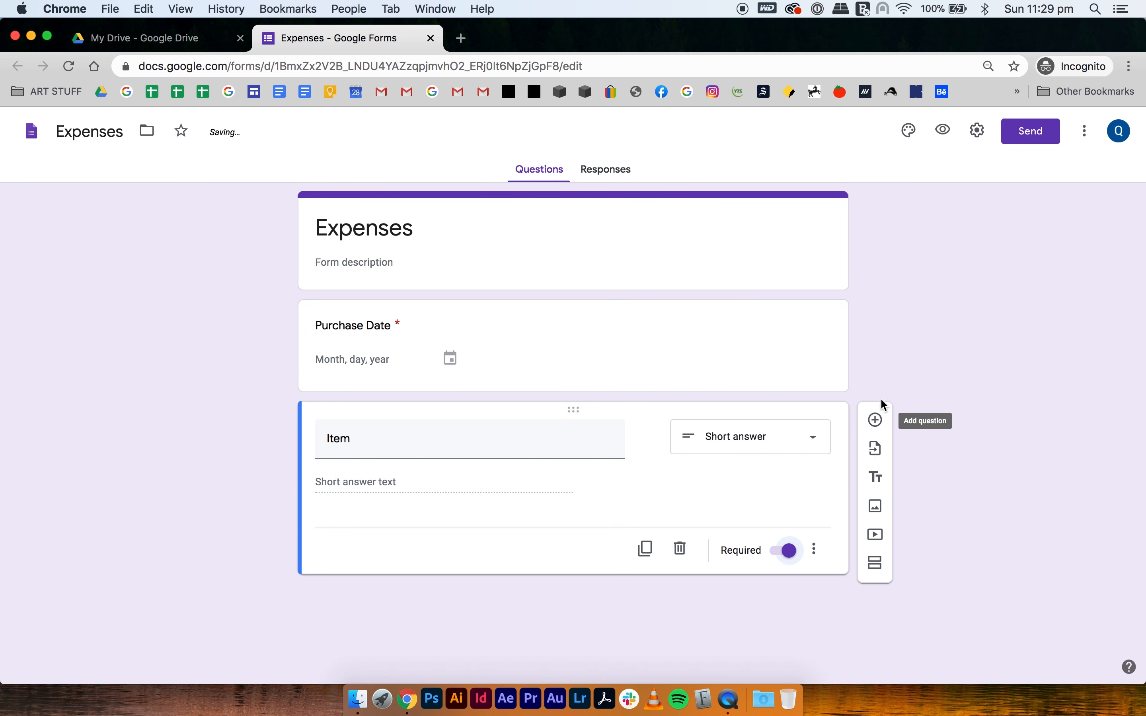
Step: Add a required short-answer question titled Amount with response validation set to Number, Is number
left_click(871, 428)
type("A")
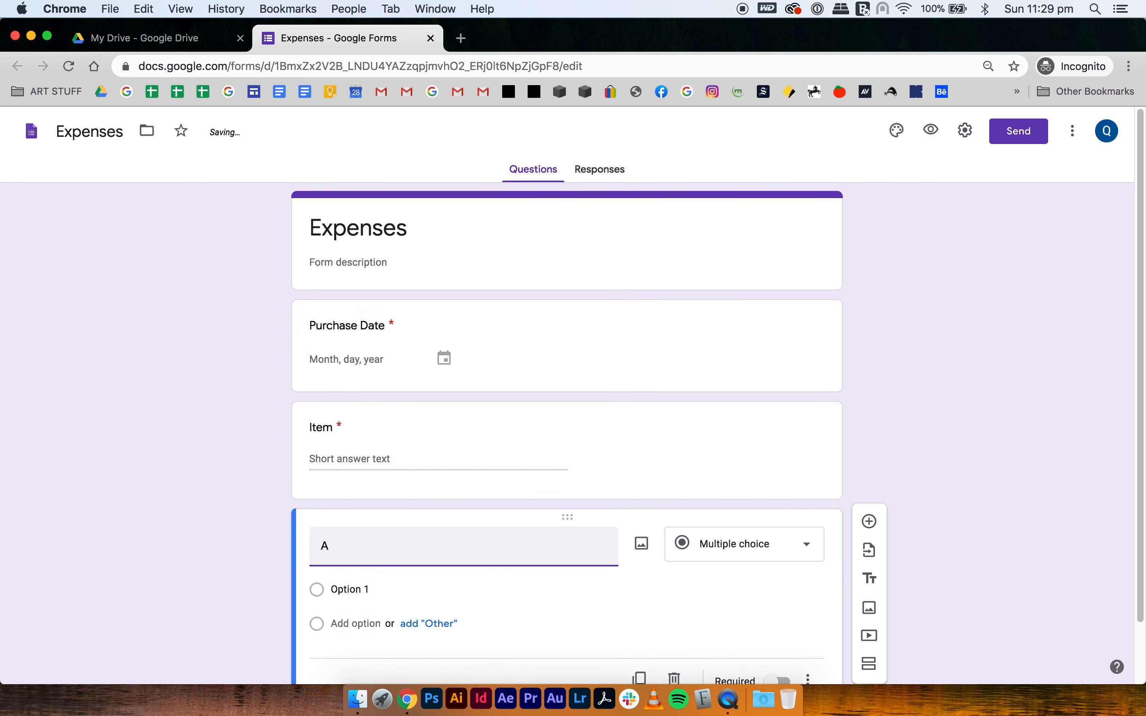
type("mount")
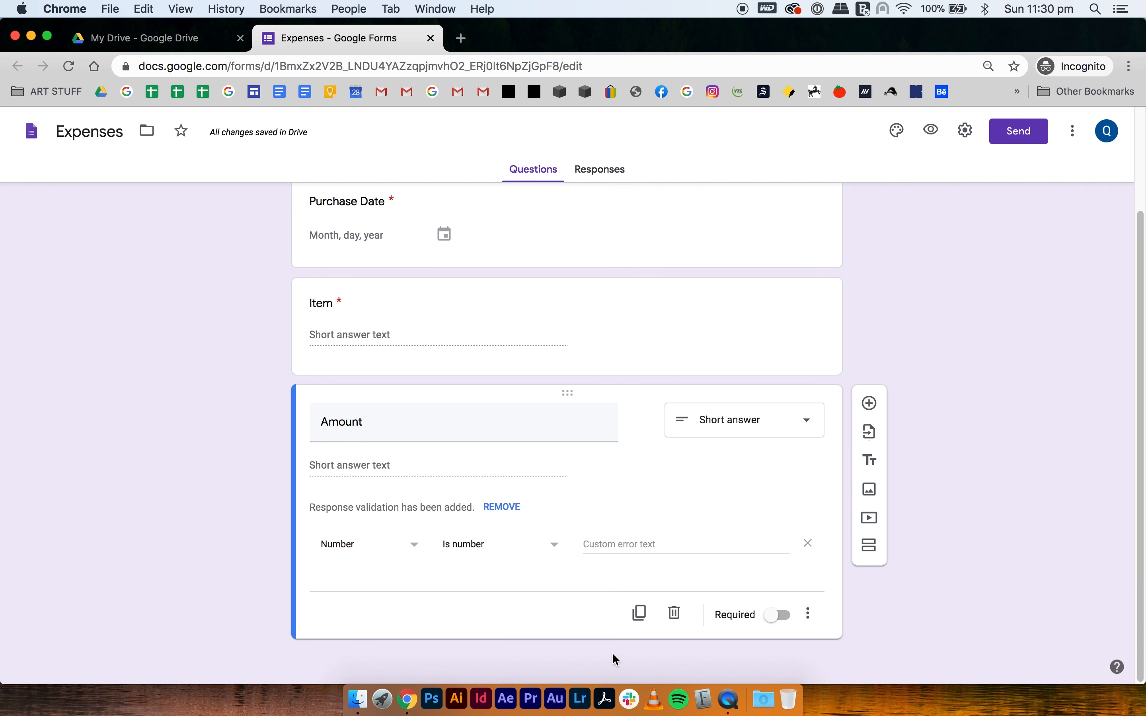
left_click(776, 616)
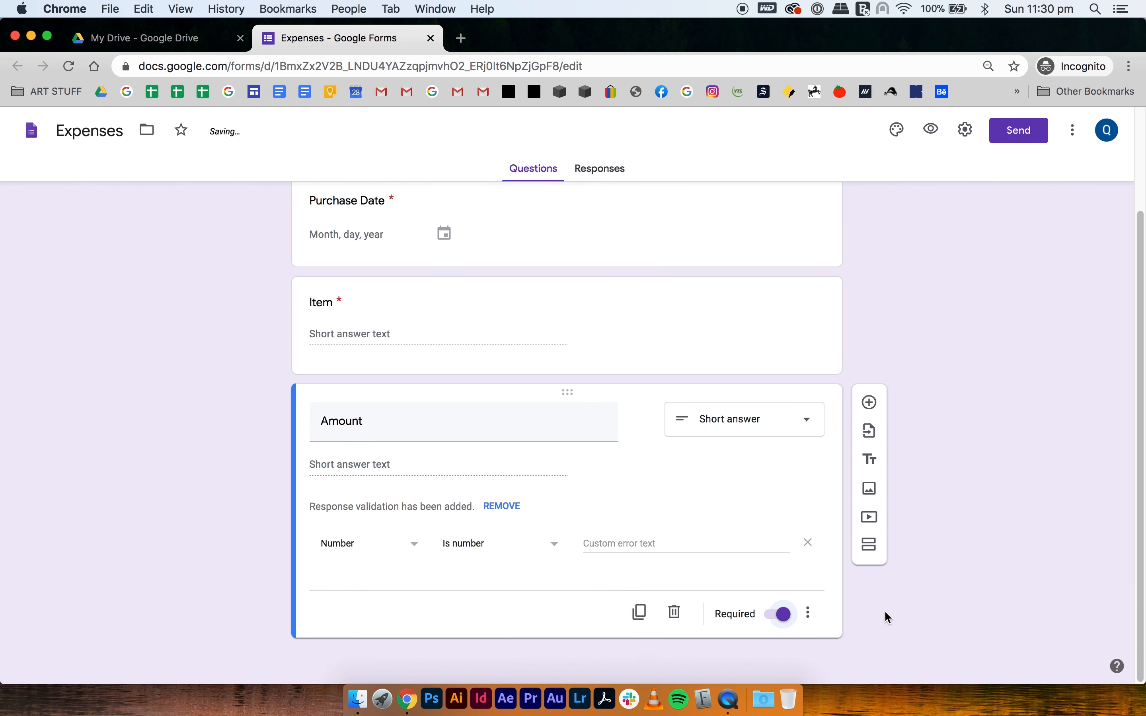
Step: Add a question titled Category and set its type to Dropdown
left_click(870, 403)
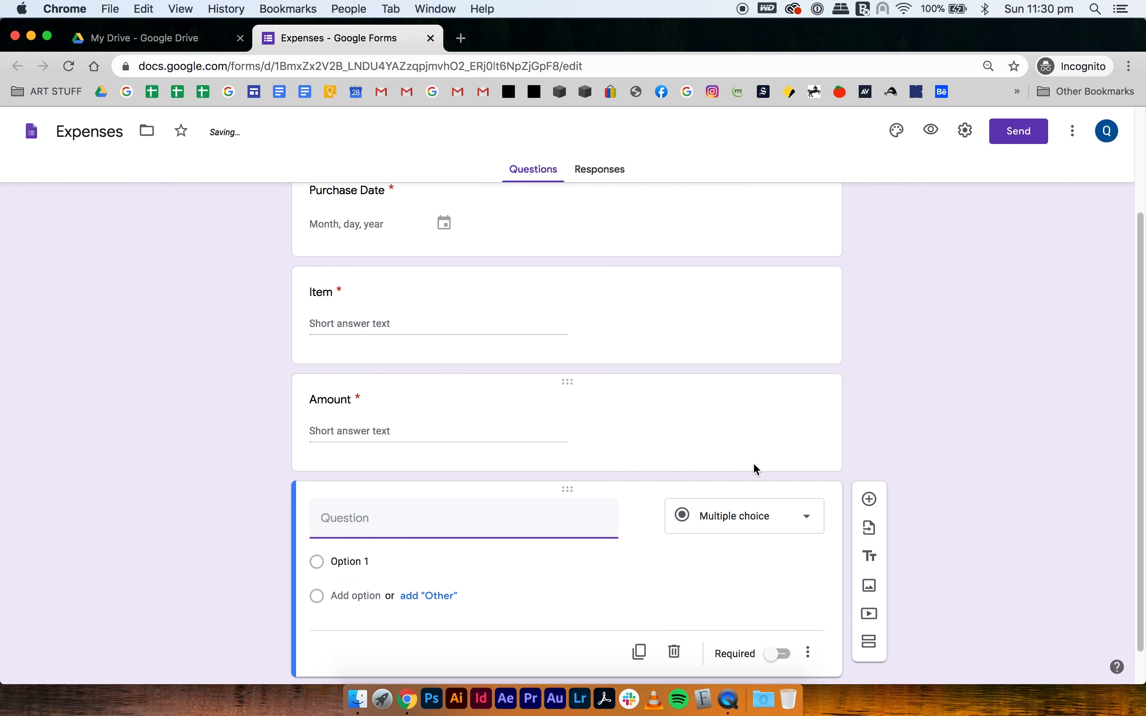
type("Catego")
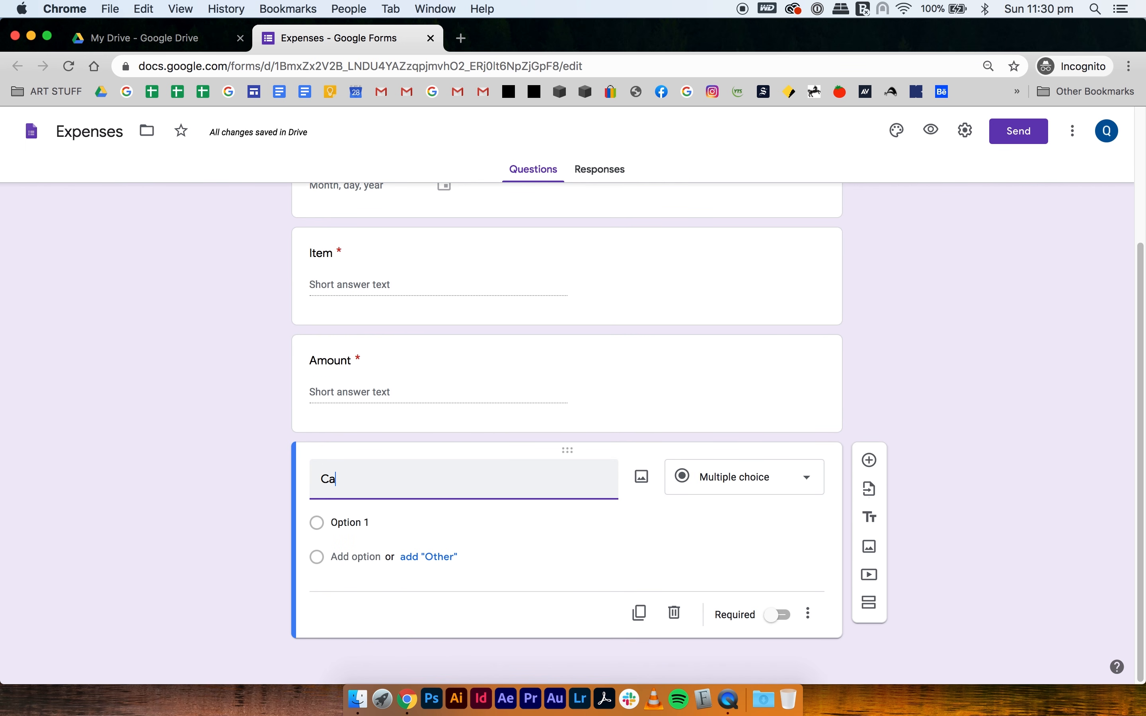
left_click(742, 480)
left_click(723, 514)
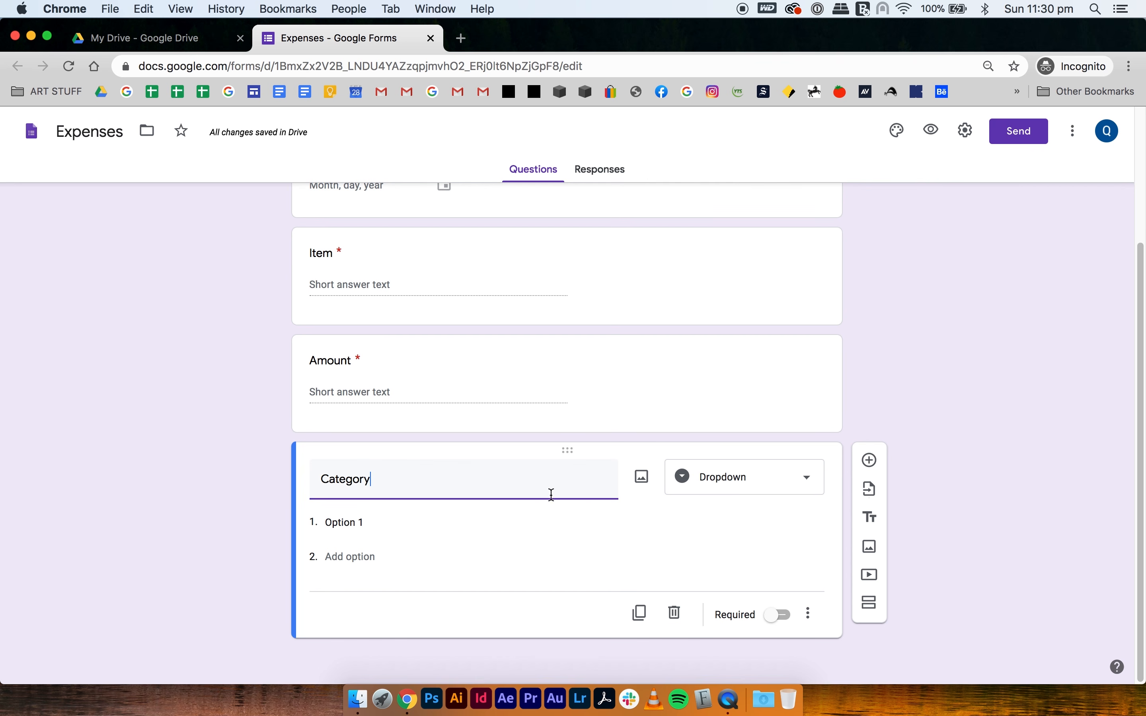
Step: Fill the Category dropdown with the options Category 1 through Category 5 and make the question required
left_click(397, 519)
type("Cat")
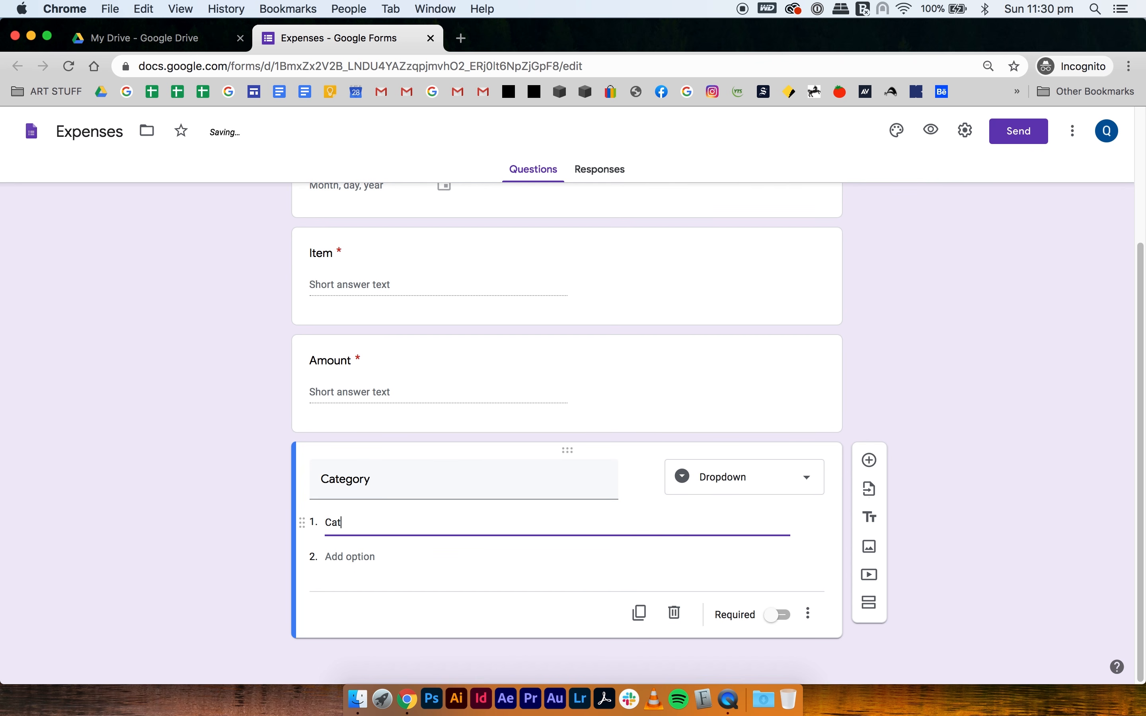
key("super+a")
key("super+c")
left_click(356, 557)
key("super+v")
key("BackSpace")
type("2")
left_click(354, 591)
key("super+v")
key("BackSpace")
type("3")
left_click(355, 624)
key("super+v")
key("BackSpace")
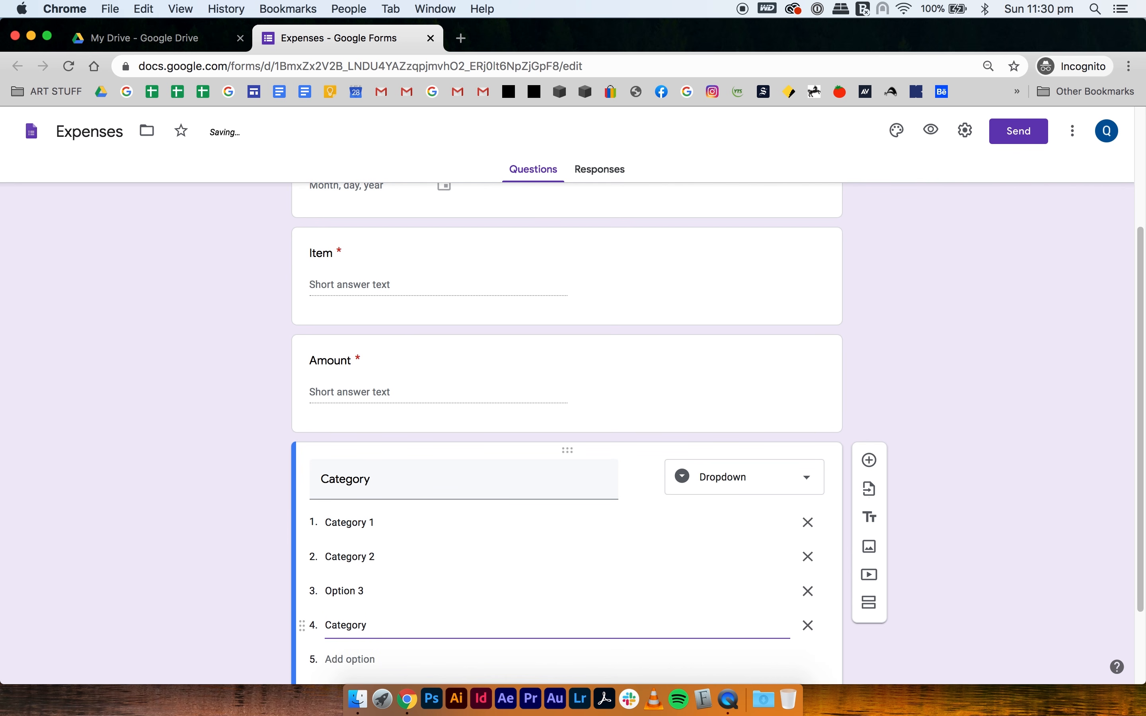
type("4")
left_click(326, 591)
key("super+v")
key("BackSpace")
type("3")
scroll(388, 606, "down", 2)
left_click(361, 596)
key("super+v")
key("BackSpace")
left_click(235, 558)
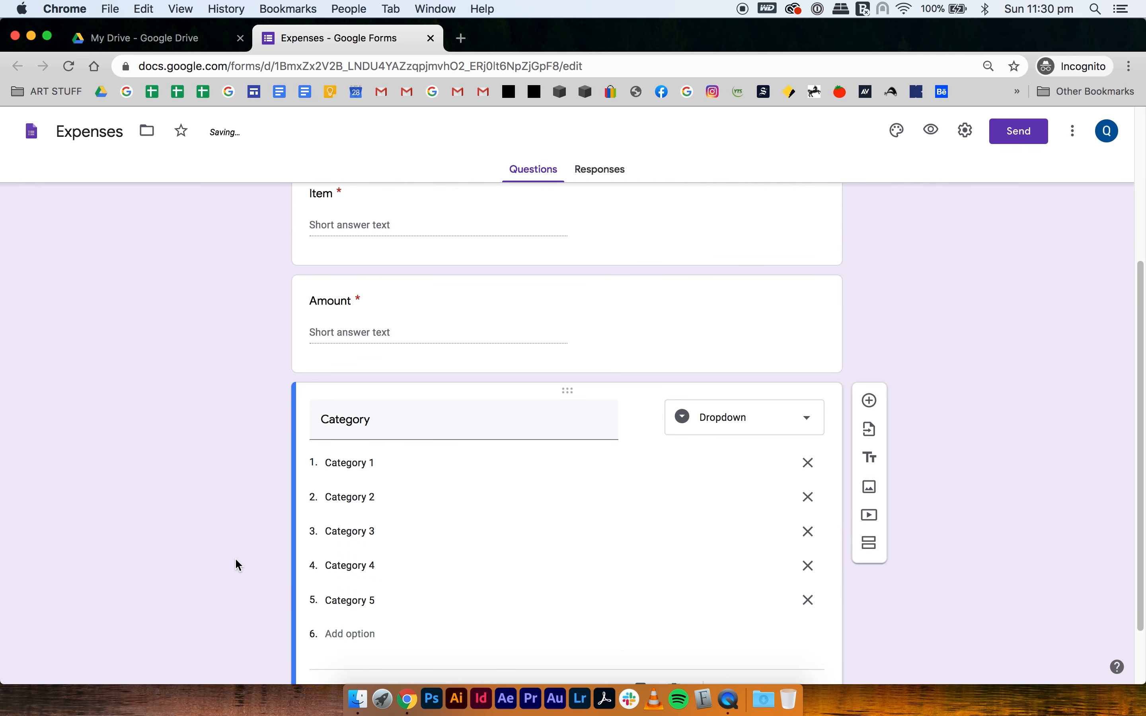
scroll(235, 558, "down", 2)
left_click(776, 617)
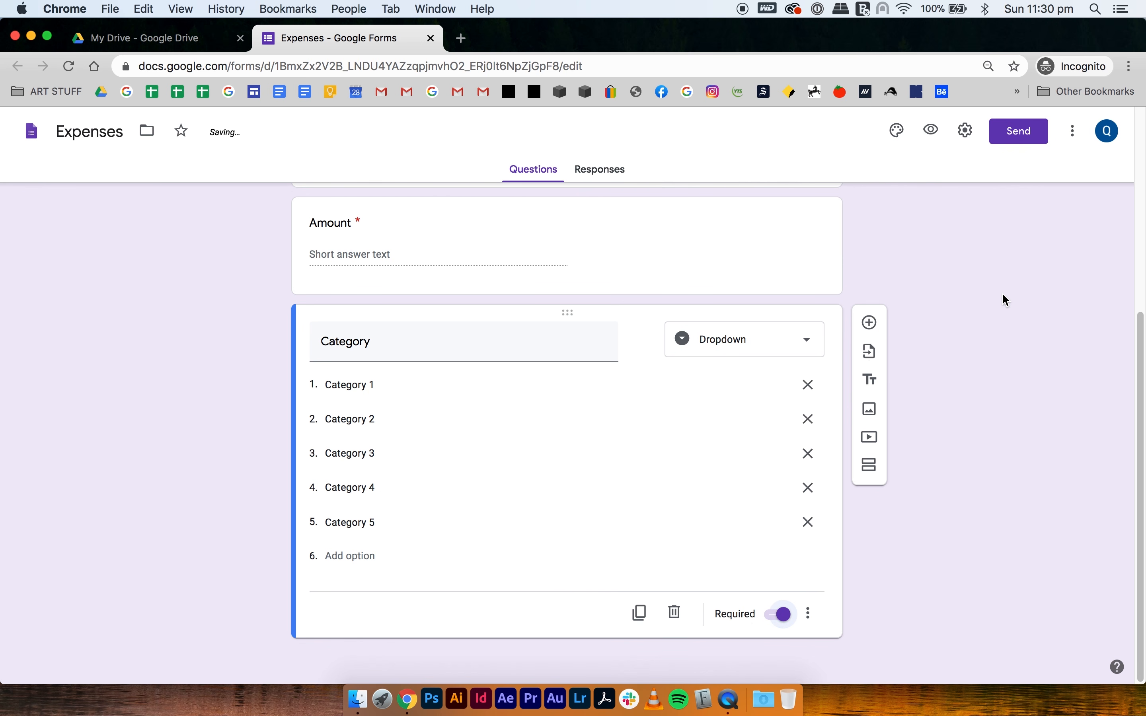
Step: Add a File upload question titled Receipt, allow respondents to upload to Drive, and set the maximum number of files to 5
left_click(871, 324)
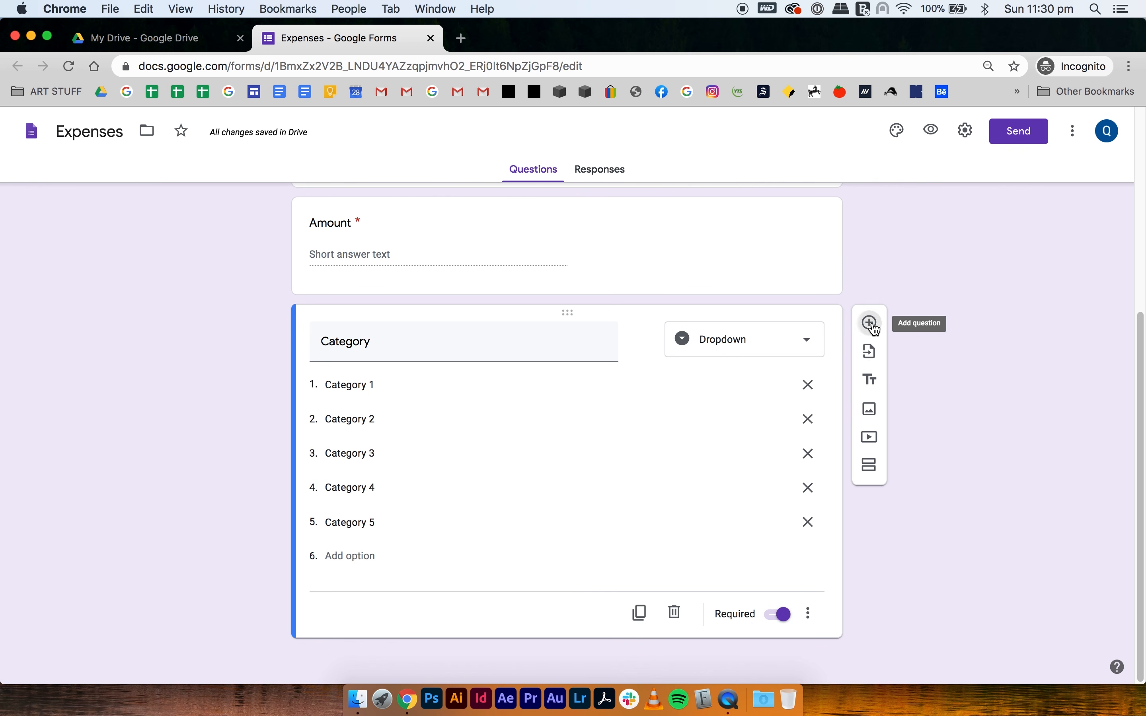
type("Receipt")
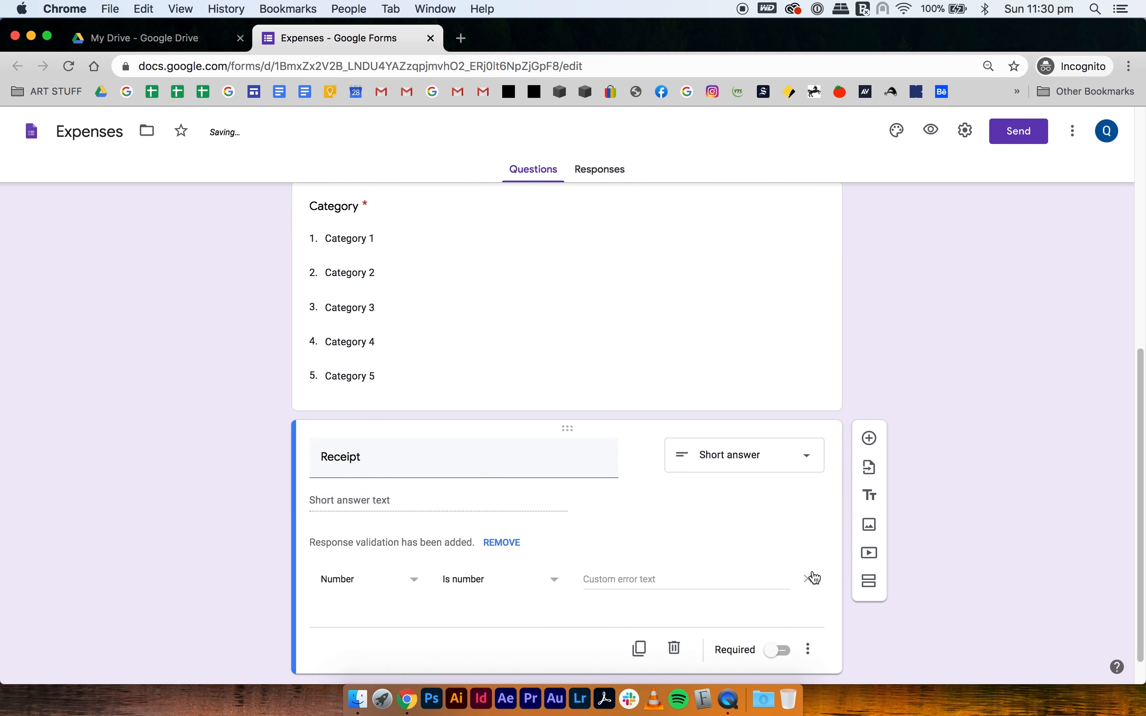
left_click(739, 463)
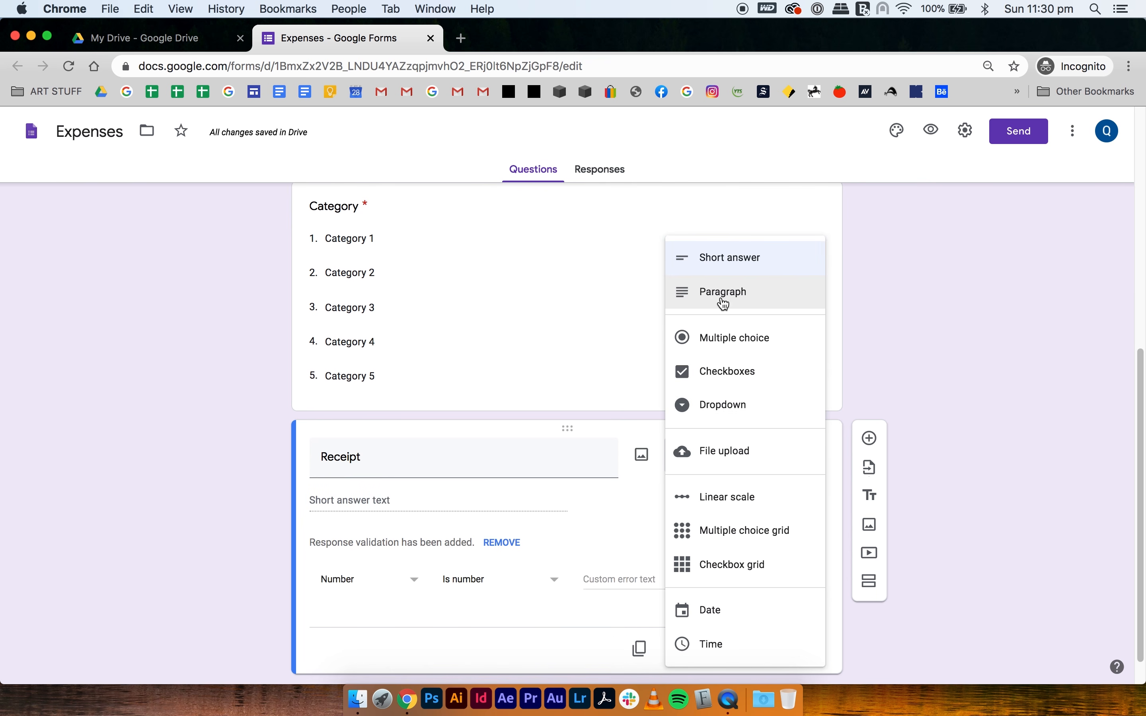
left_click(729, 453)
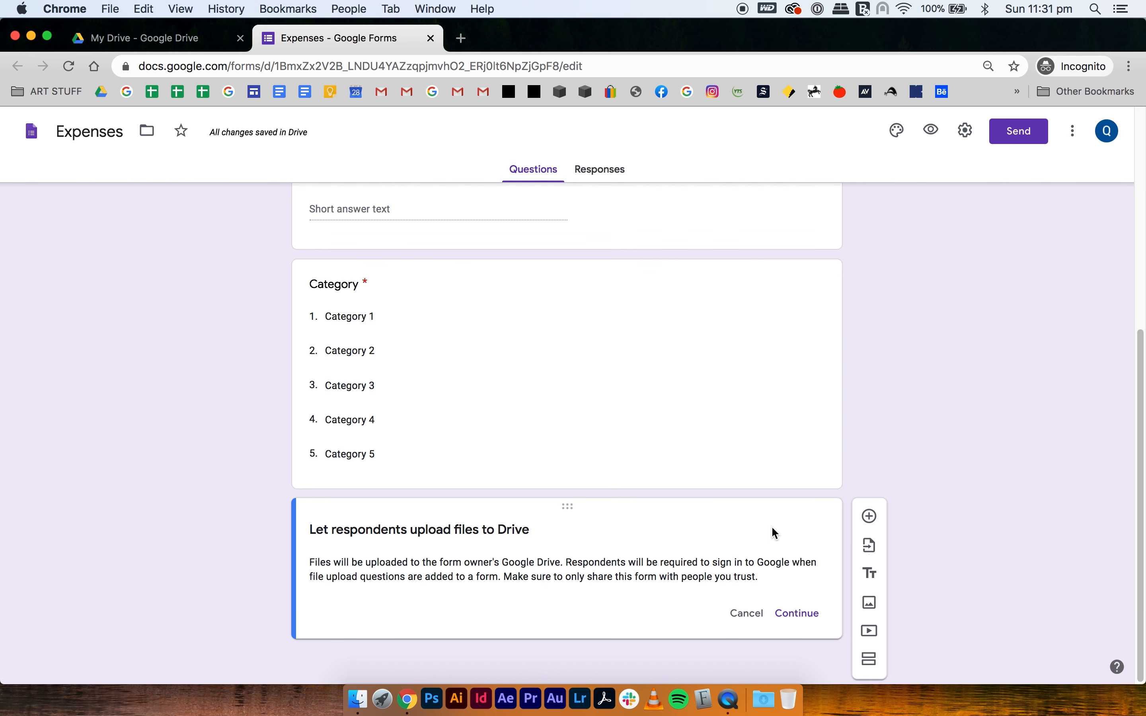
left_click(801, 618)
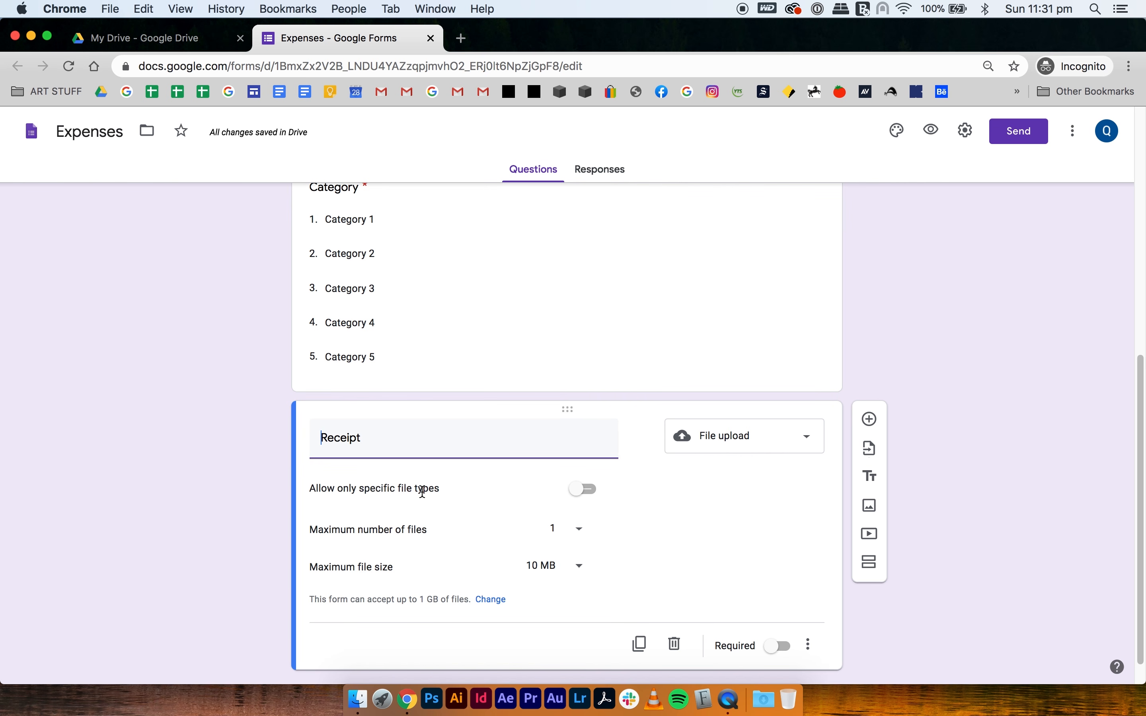
left_click(565, 532)
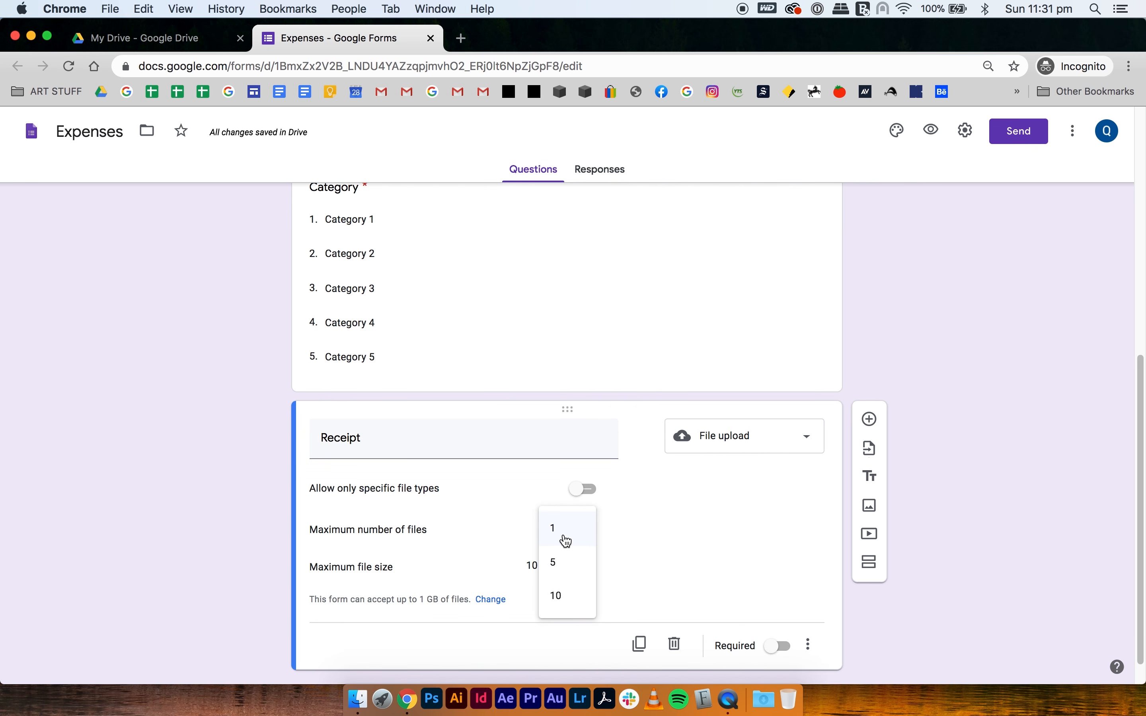
left_click(561, 564)
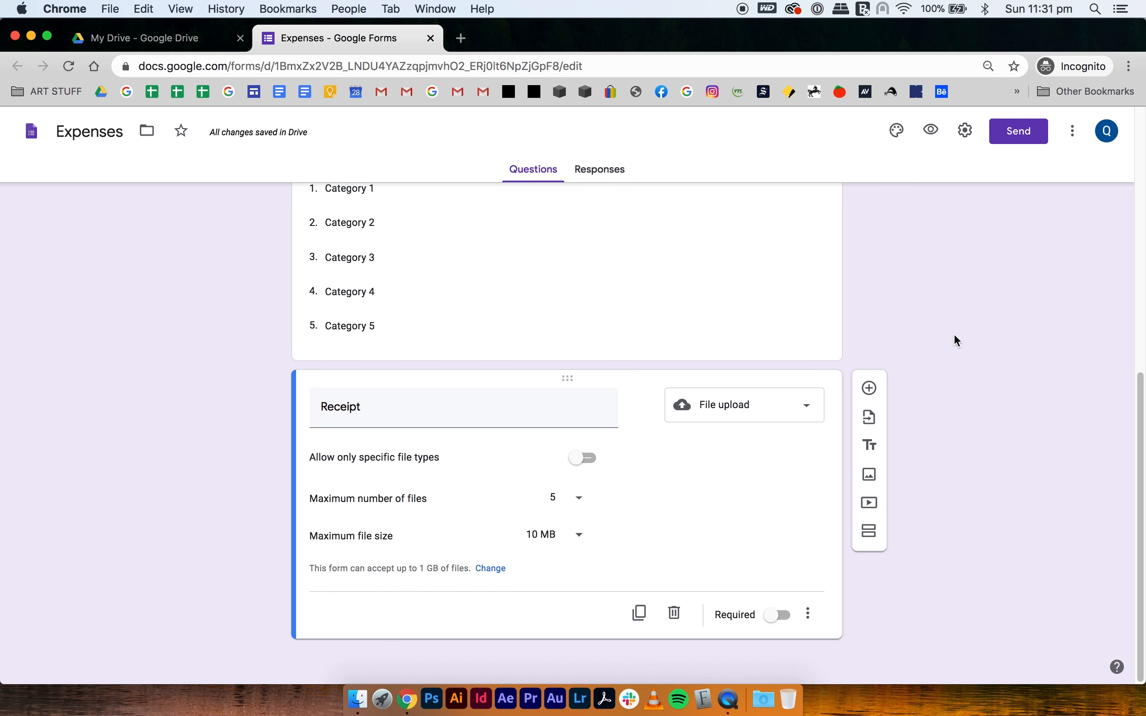
Step: Preview the form and set the Purchase Date answer to 13/08/2020
left_click(931, 132)
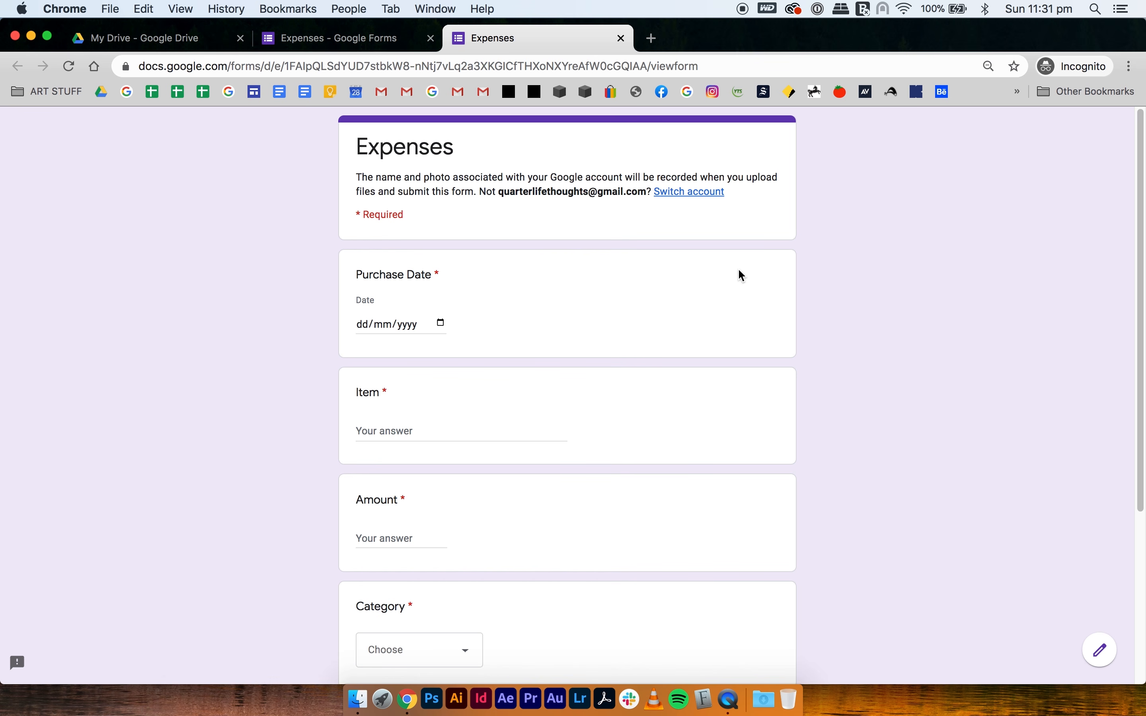
scroll(531, 287, "down", 2)
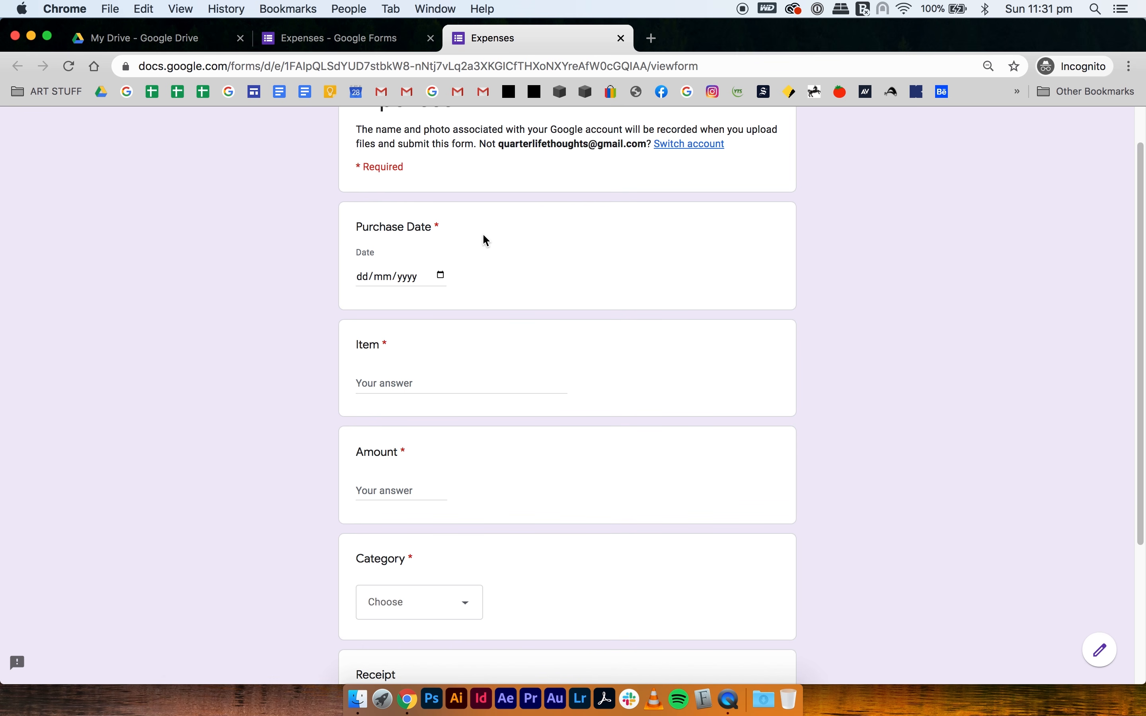
left_click(417, 269)
left_click(440, 276)
left_click(446, 380)
Step: Answer the previewed form with Cake as the item, 7 as the amount and Category 1 as the category
left_click(420, 385)
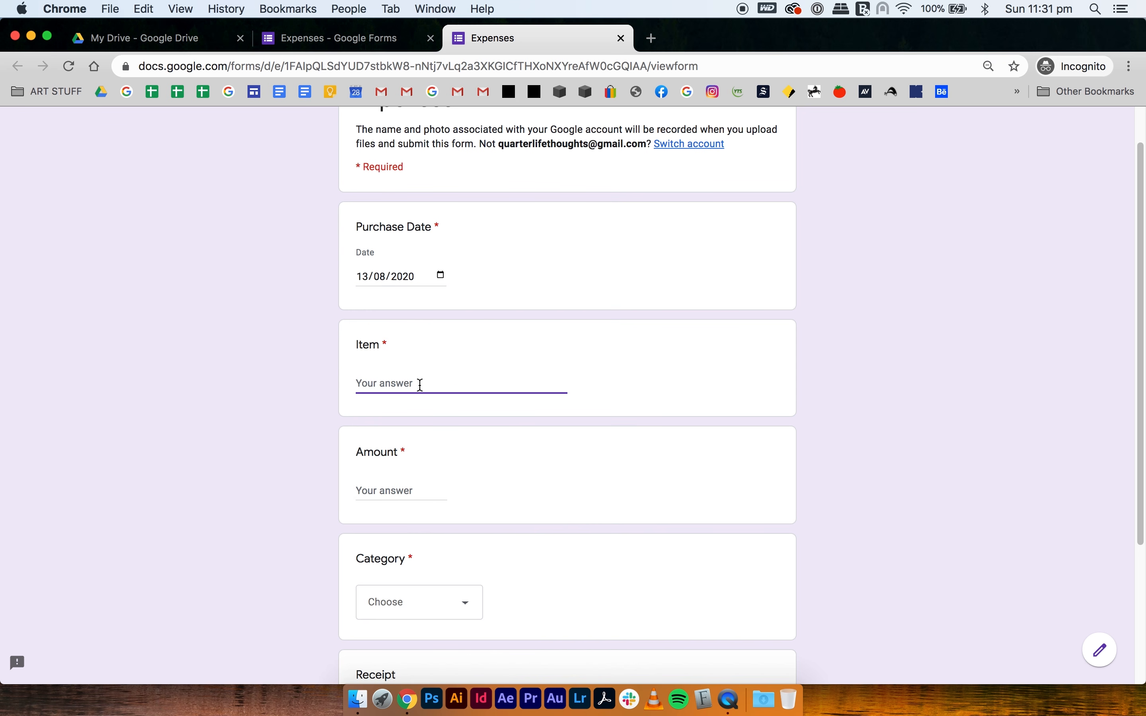
type("Cake")
left_click(381, 489)
type("7")
left_click(446, 547)
scroll(443, 545, "down", 2)
left_click(426, 506)
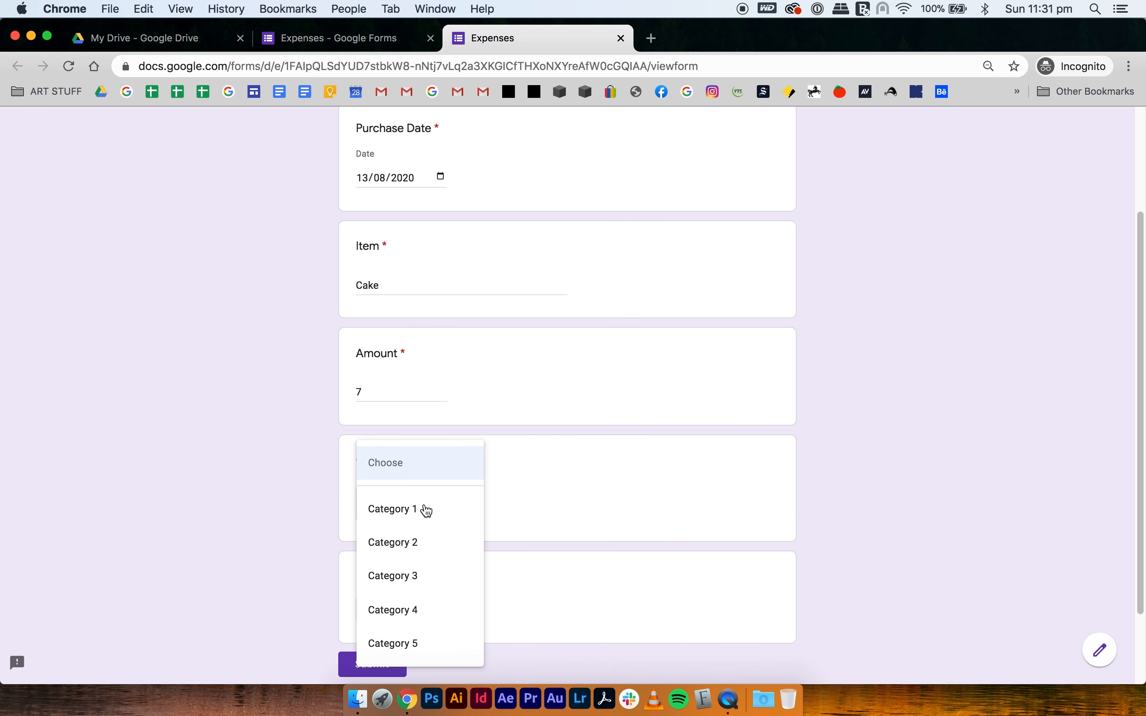
left_click(431, 510)
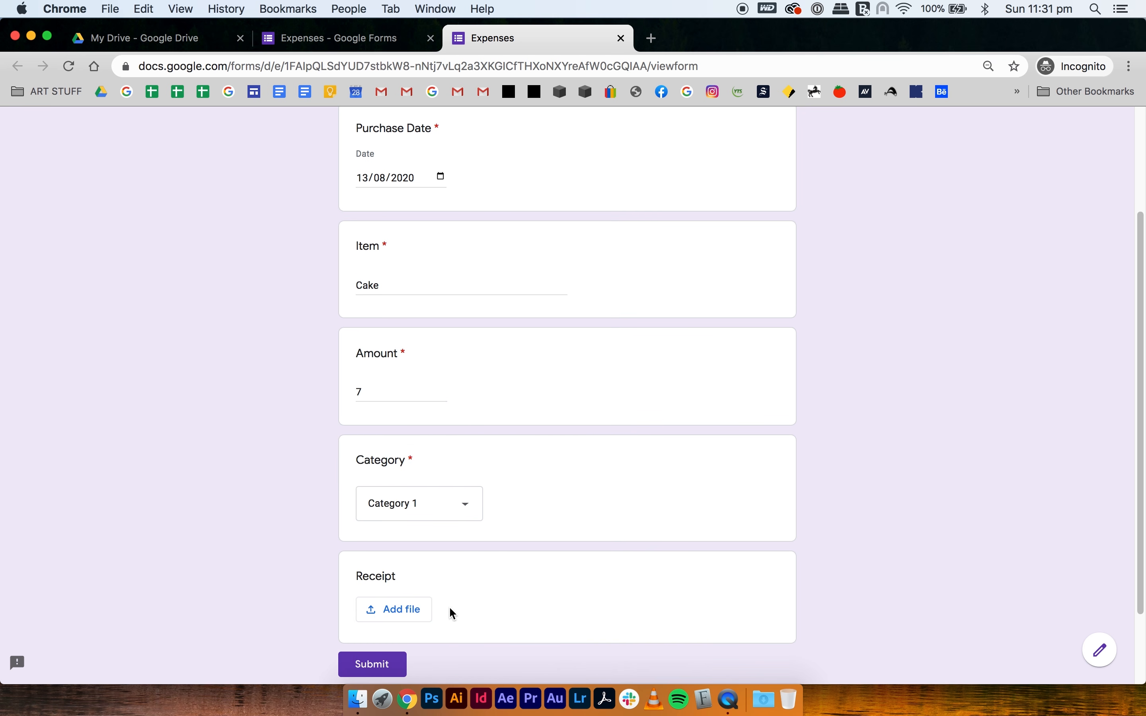
scroll(478, 575, "down", 2)
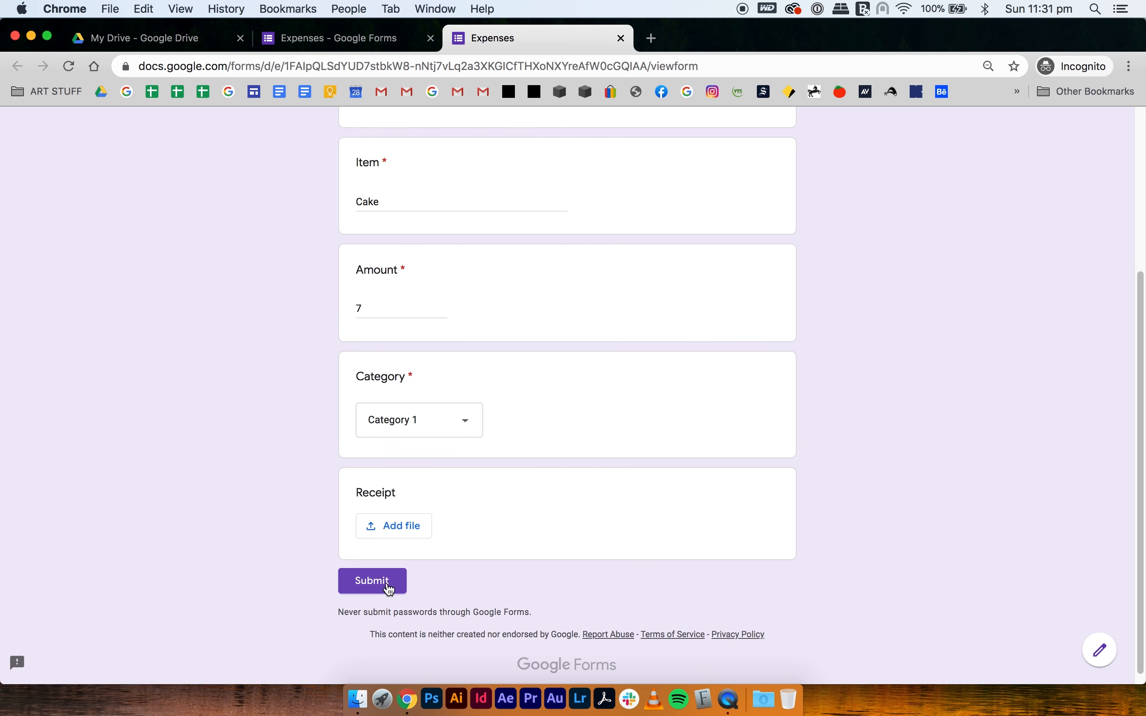
scroll(559, 469, "up", 4)
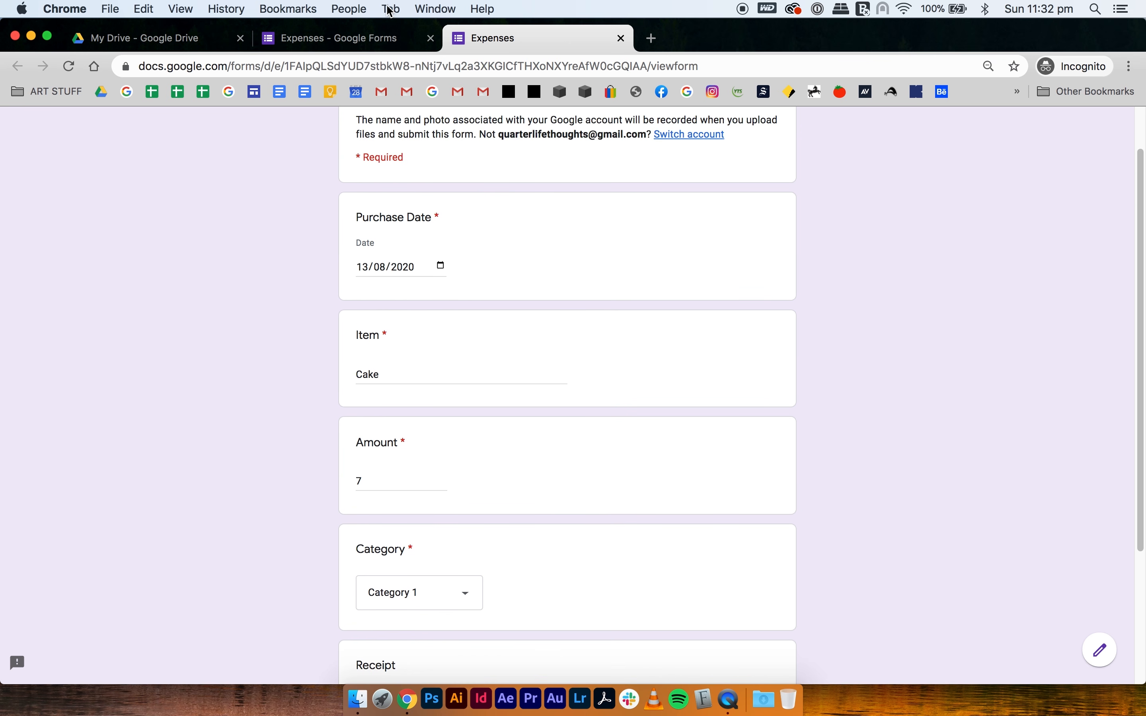
Step: Return to the form editor and create a new spreadsheet named Expenses (Responses) as the response destination
left_click(322, 44)
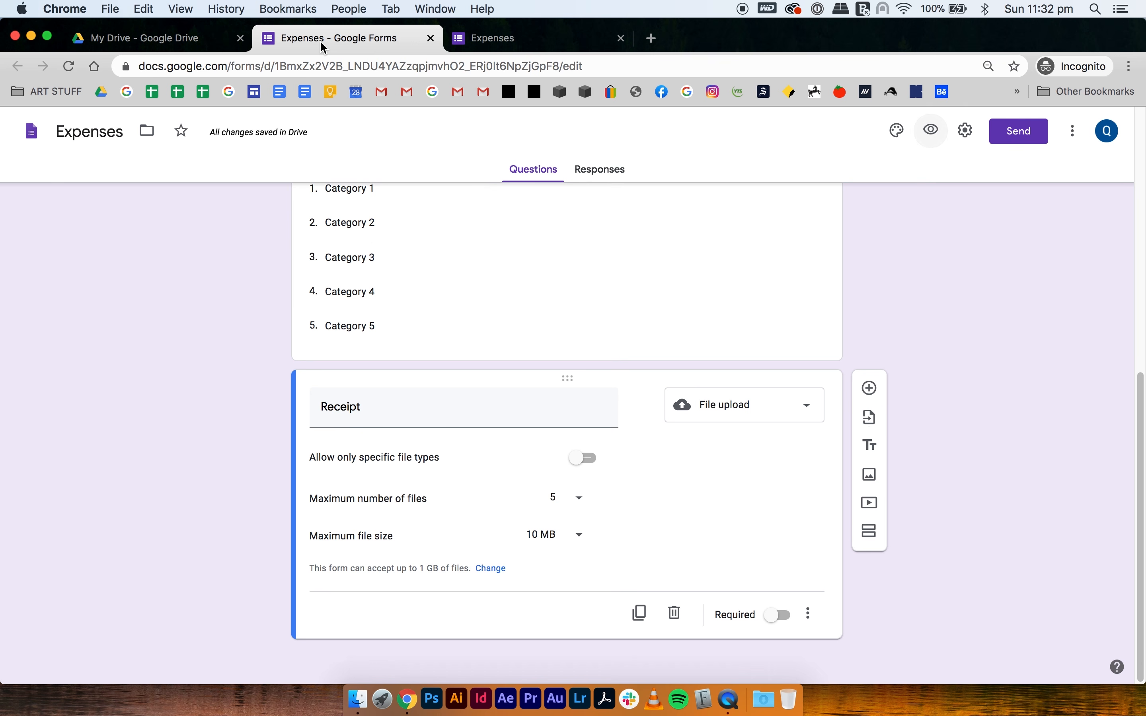
scroll(722, 344, "up", 10)
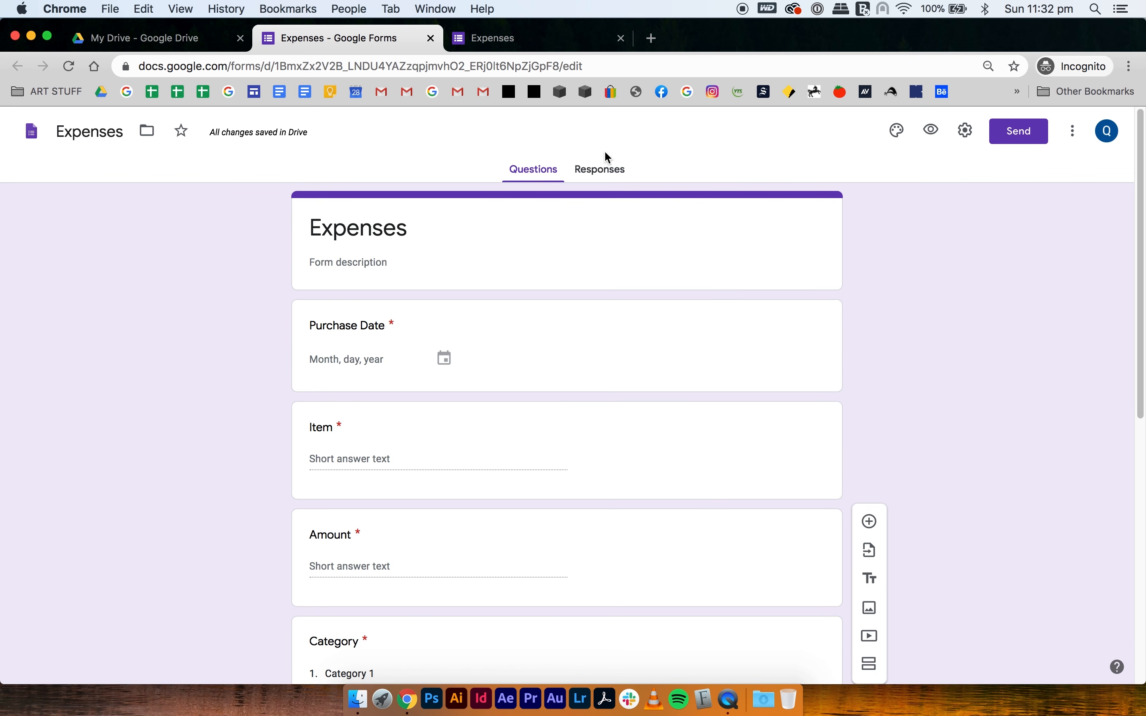
left_click(602, 179)
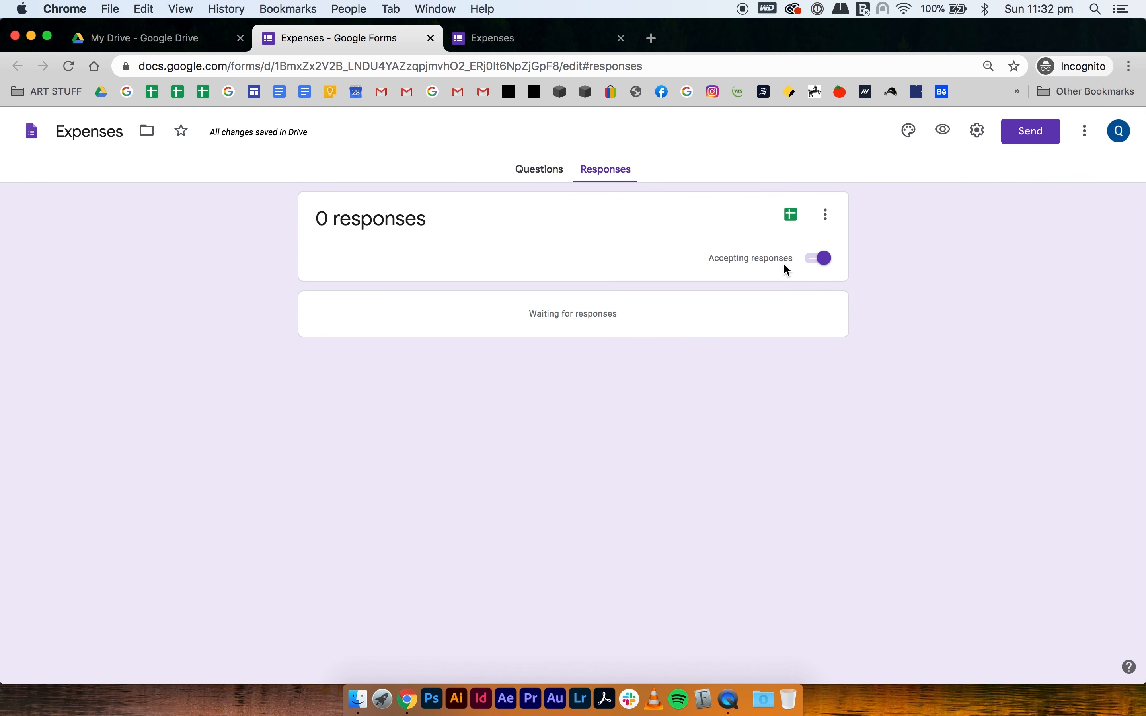
left_click(791, 228)
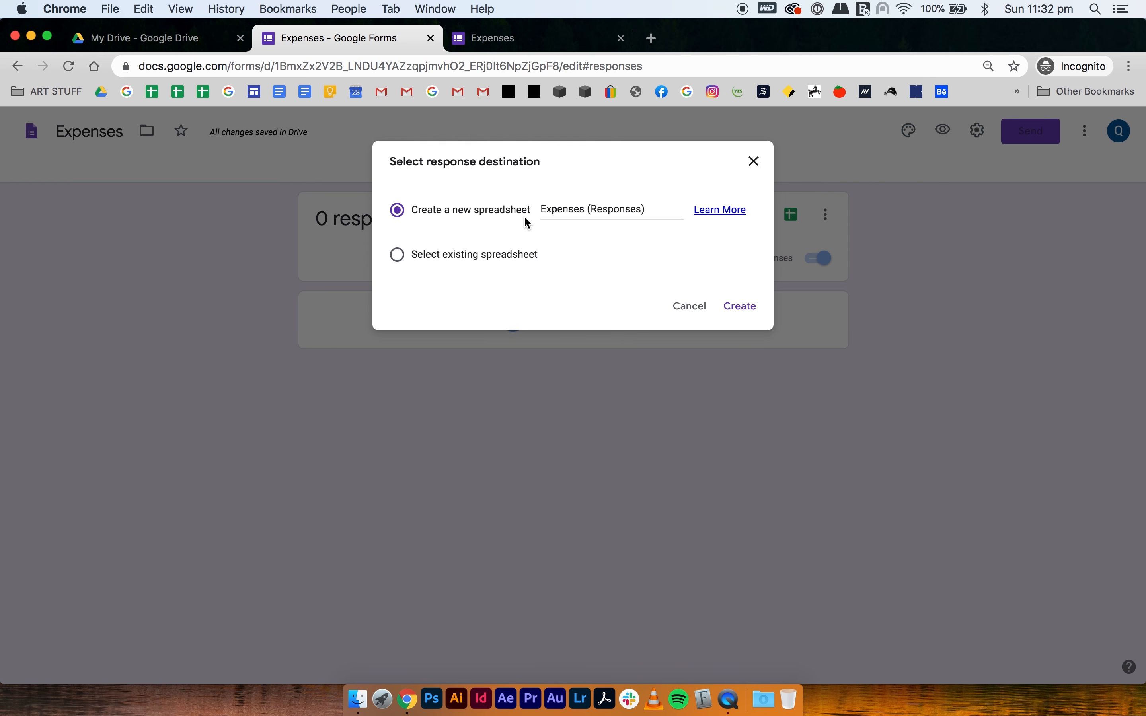
left_click(753, 310)
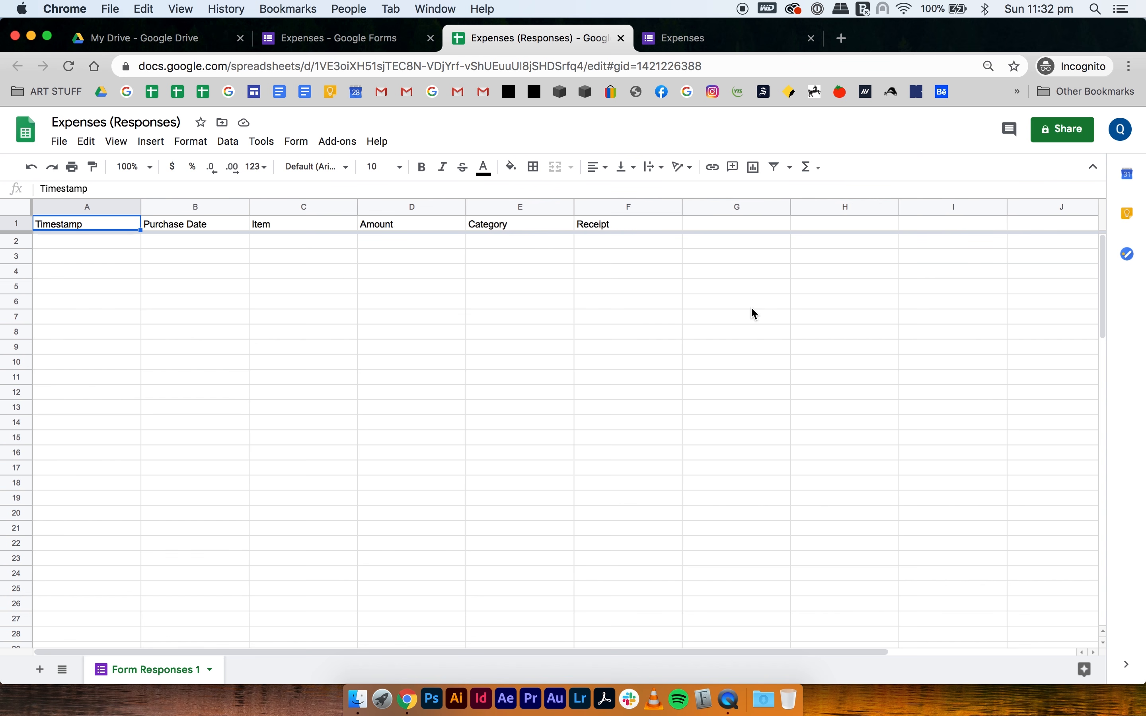
Step: Rename the form responses sheet of the spreadsheet as Expenses
double_click(148, 670)
type("Expenses")
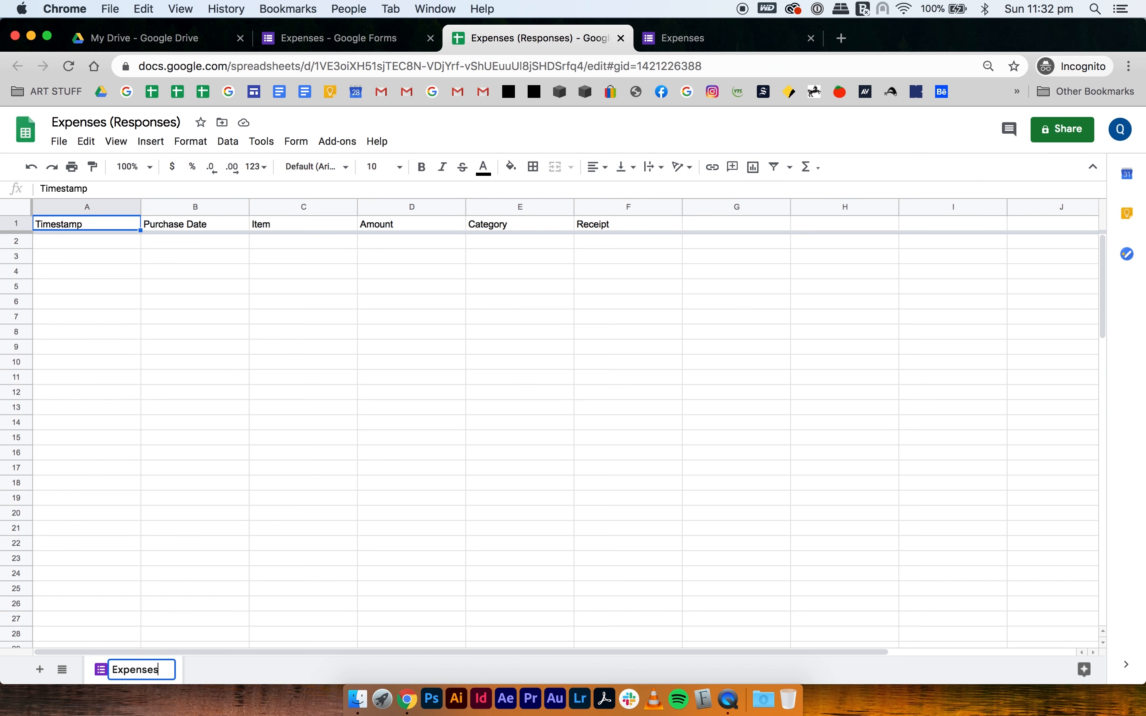
left_click(237, 552)
left_click(242, 334)
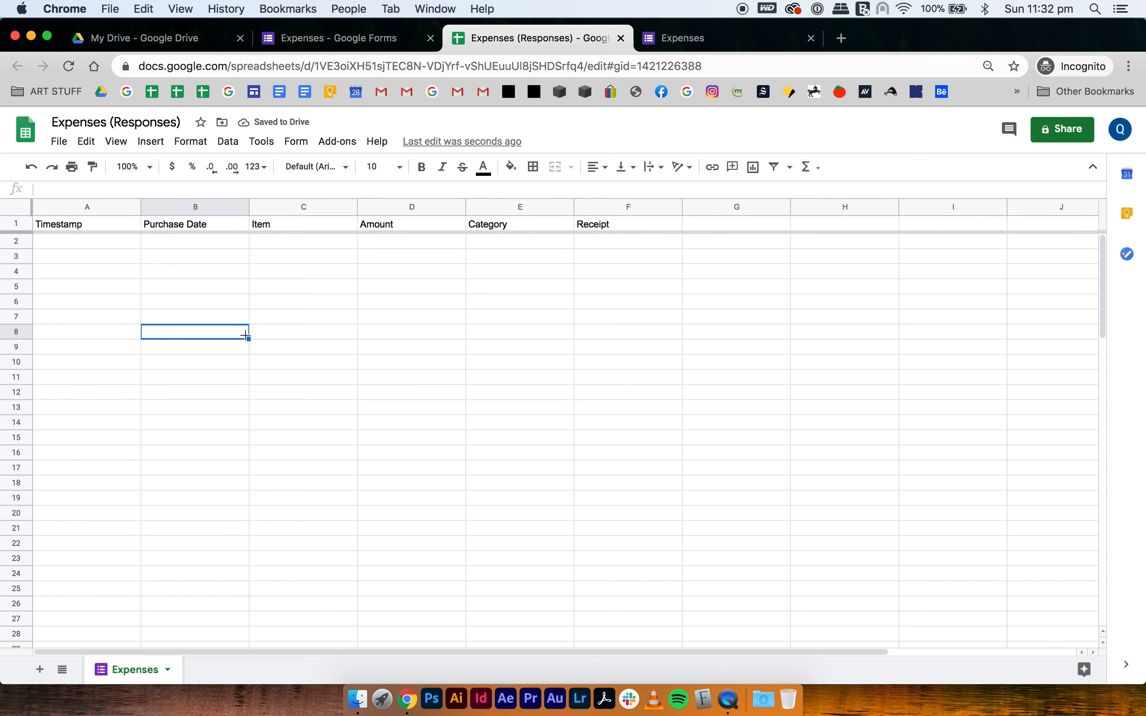
Step: Look over the Timestamp, Purchase Date, Item, Amount, Category and Receipt columns of the Expenses sheet
left_click(66, 209)
left_click(170, 211)
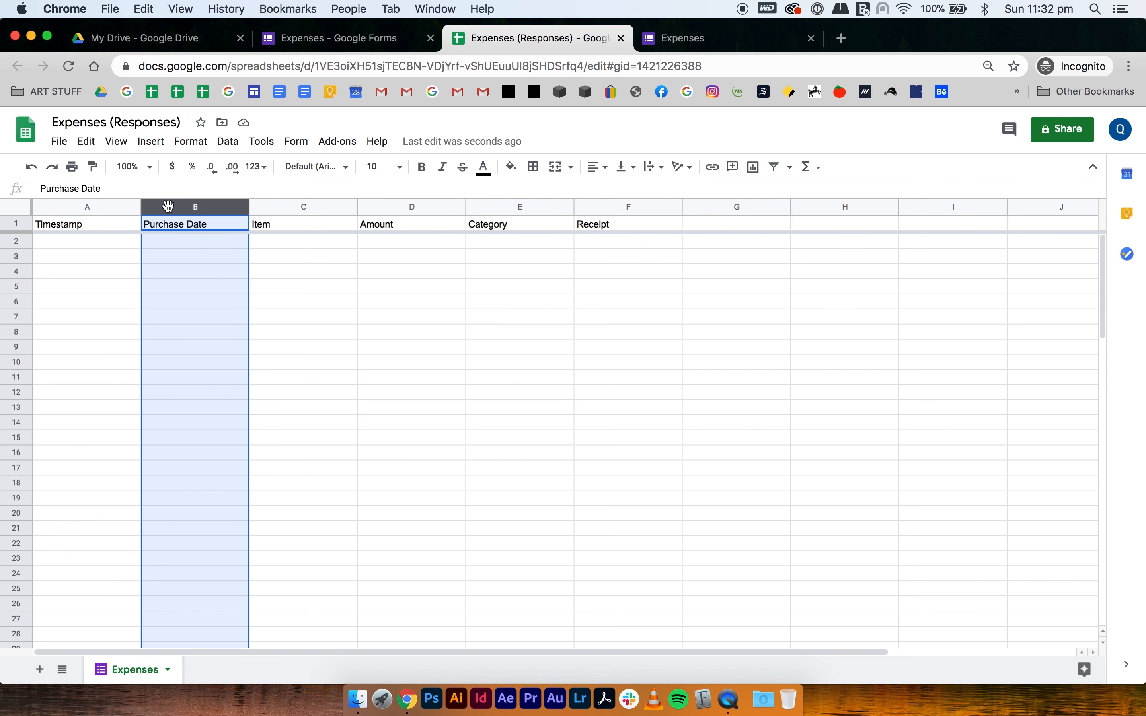
left_click(290, 207)
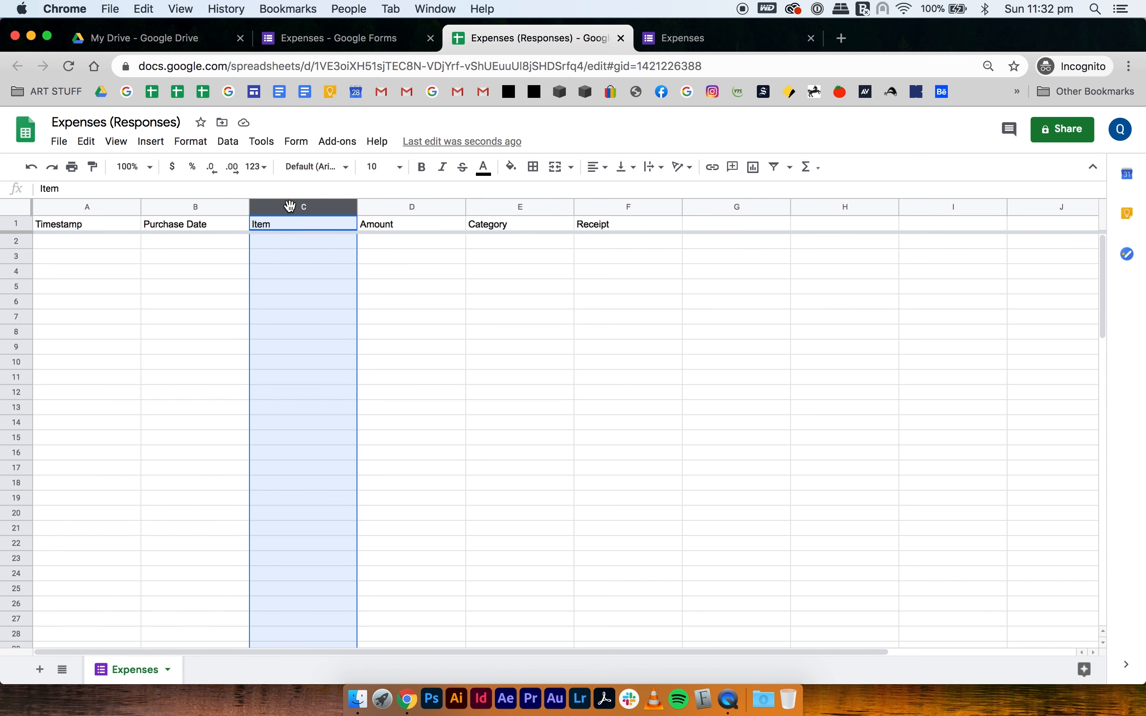
left_click(395, 209)
left_click(511, 208)
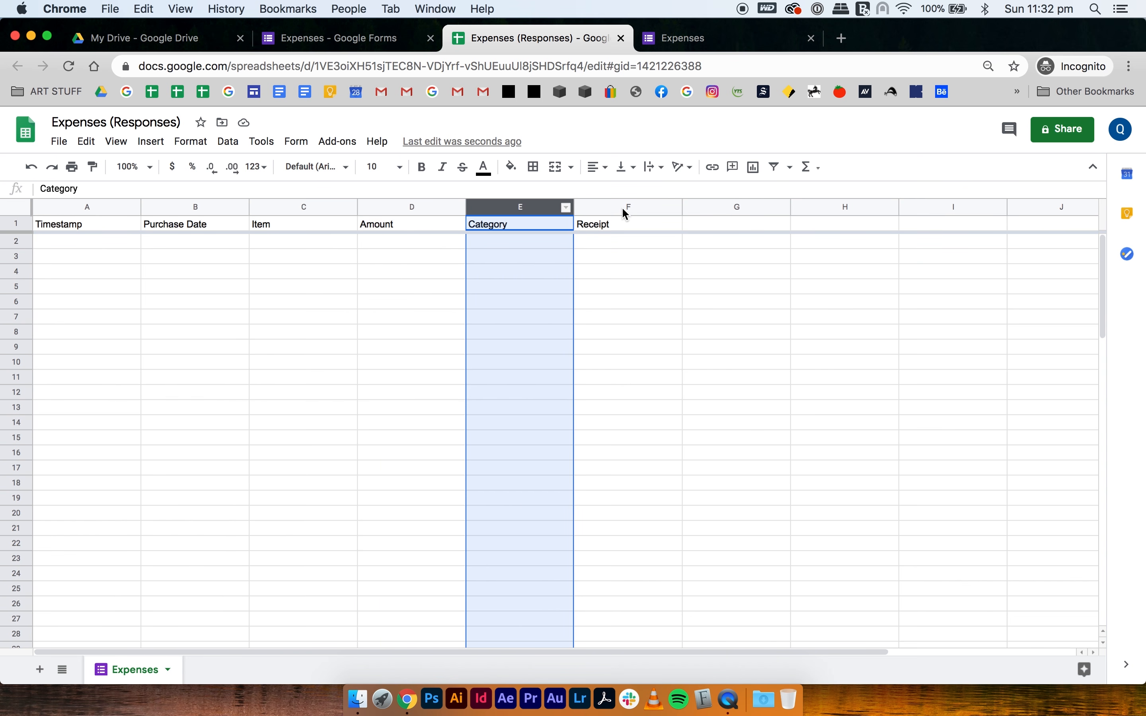
left_click(621, 206)
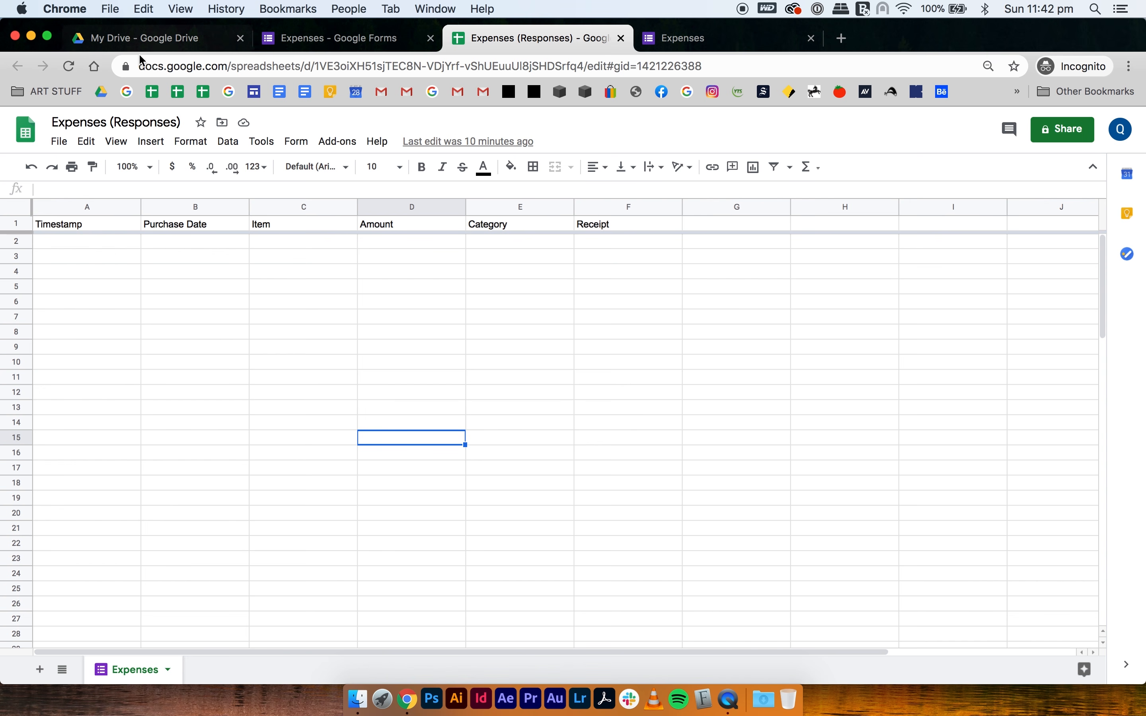
Step: Switch to Google Drive, create a new Google Form and name it Income
left_click(126, 47)
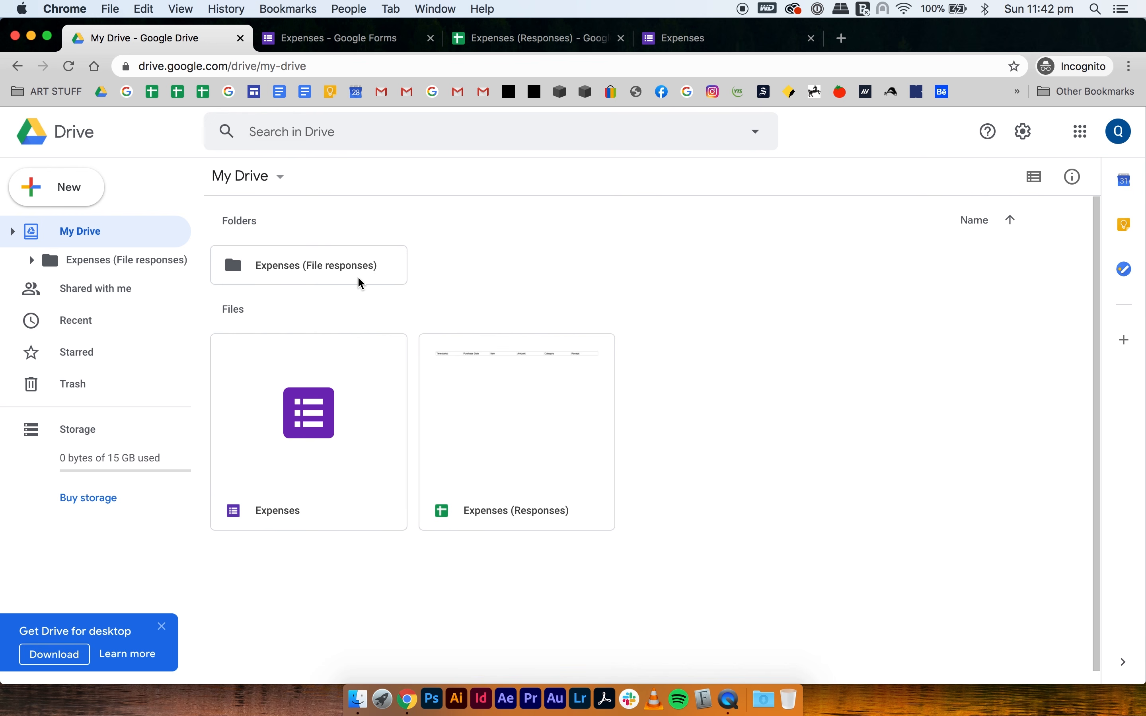
left_click(83, 195)
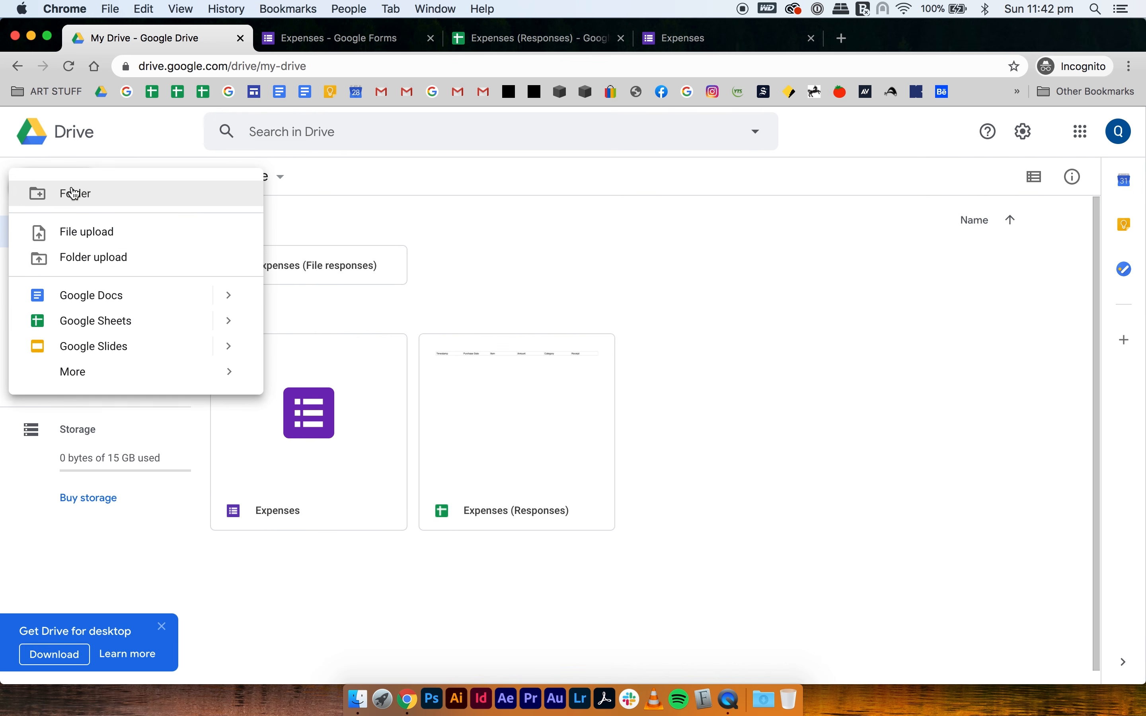
mouse_move(101, 376)
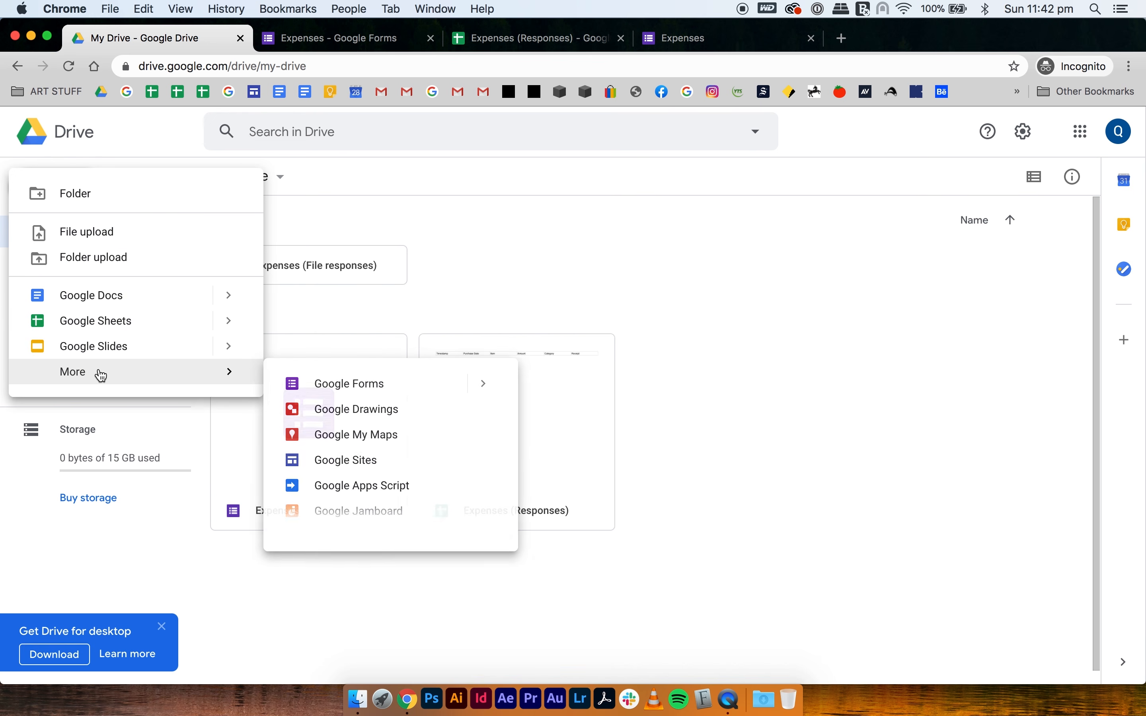
left_click(314, 393)
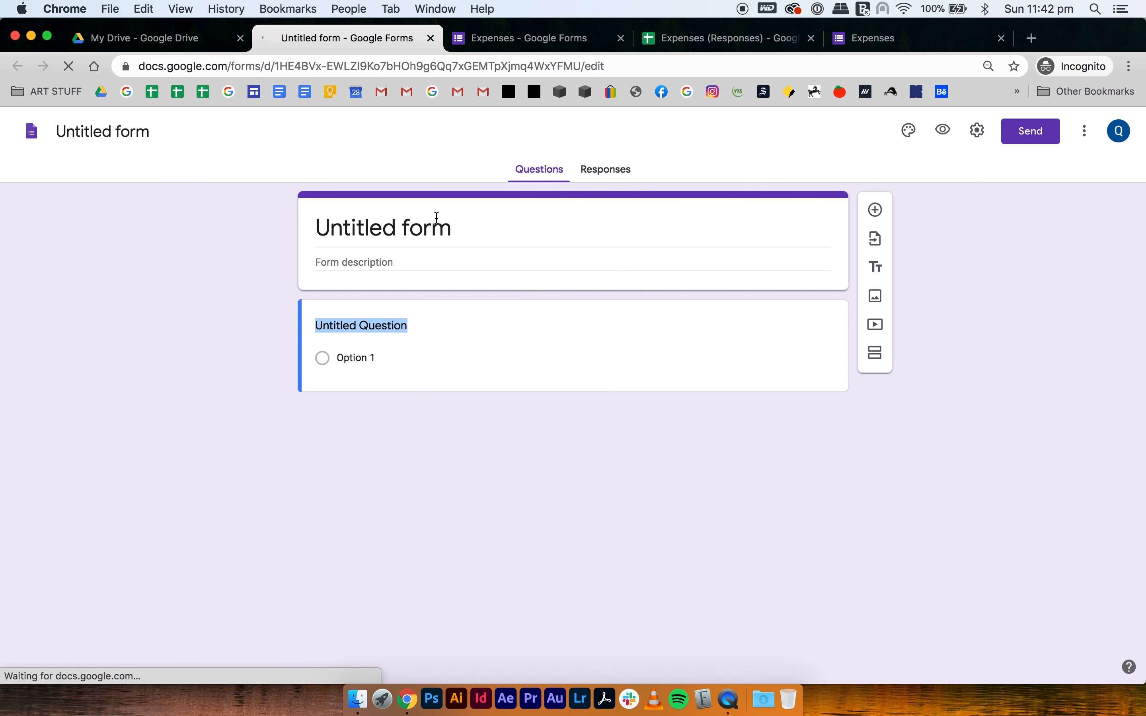
left_click(136, 135)
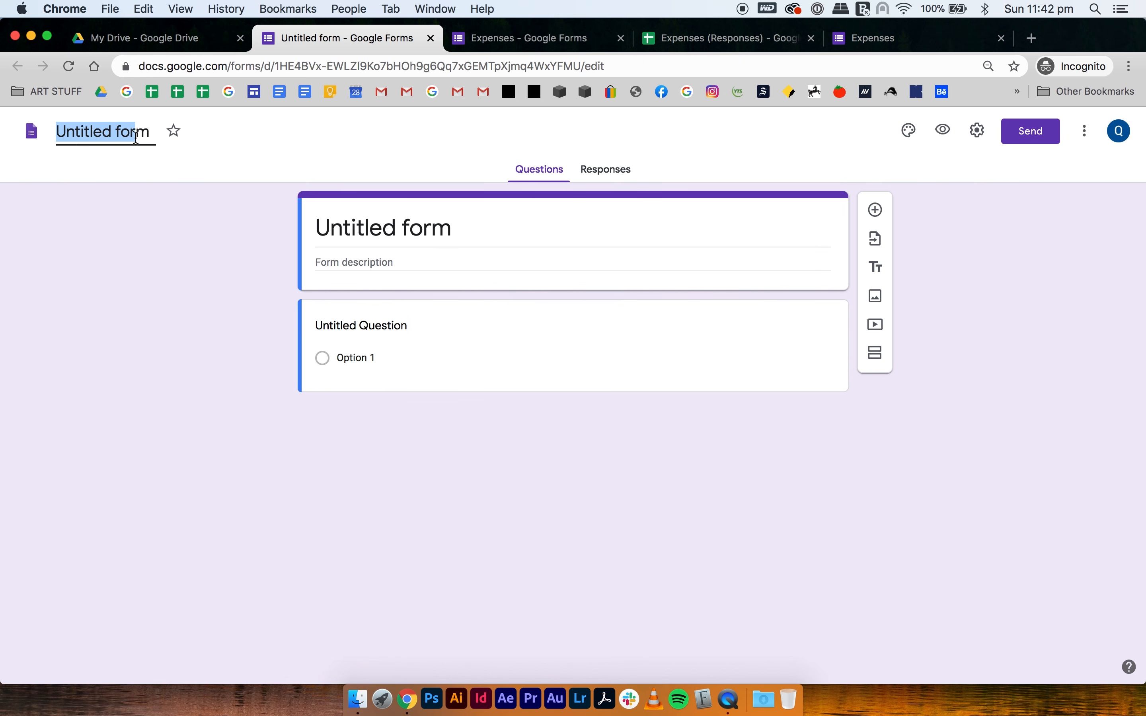
type("Income")
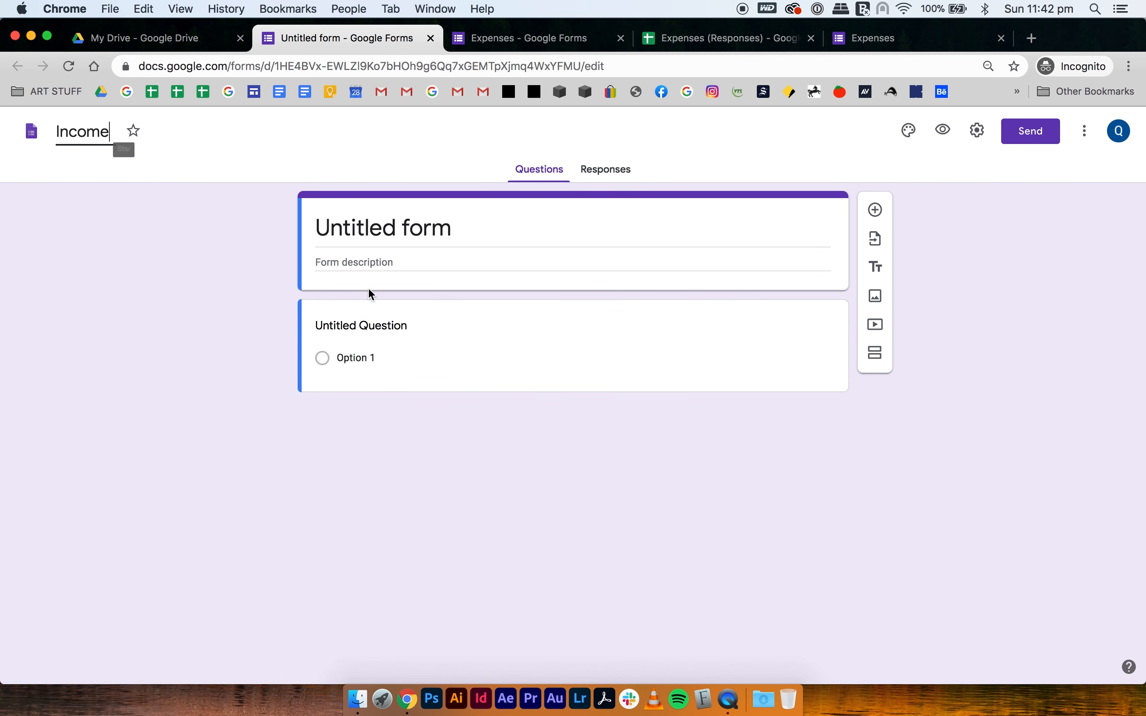
left_click(389, 232)
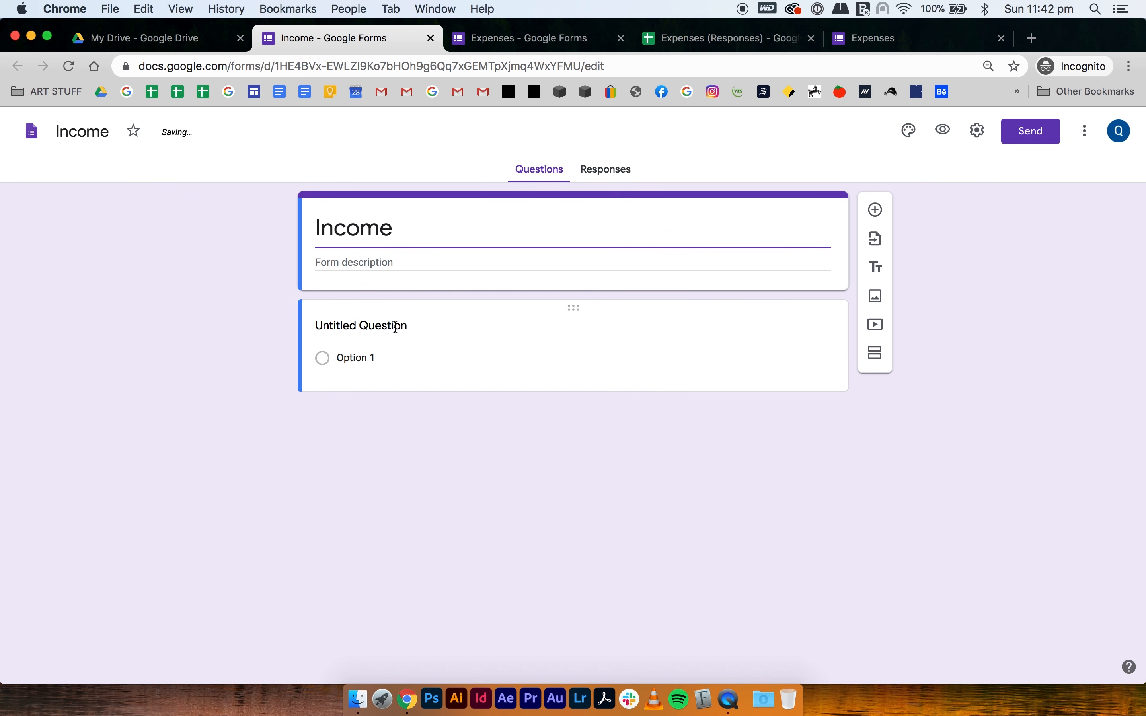
Step: Turn the untitled question into a required date question titled Date
left_click(414, 328)
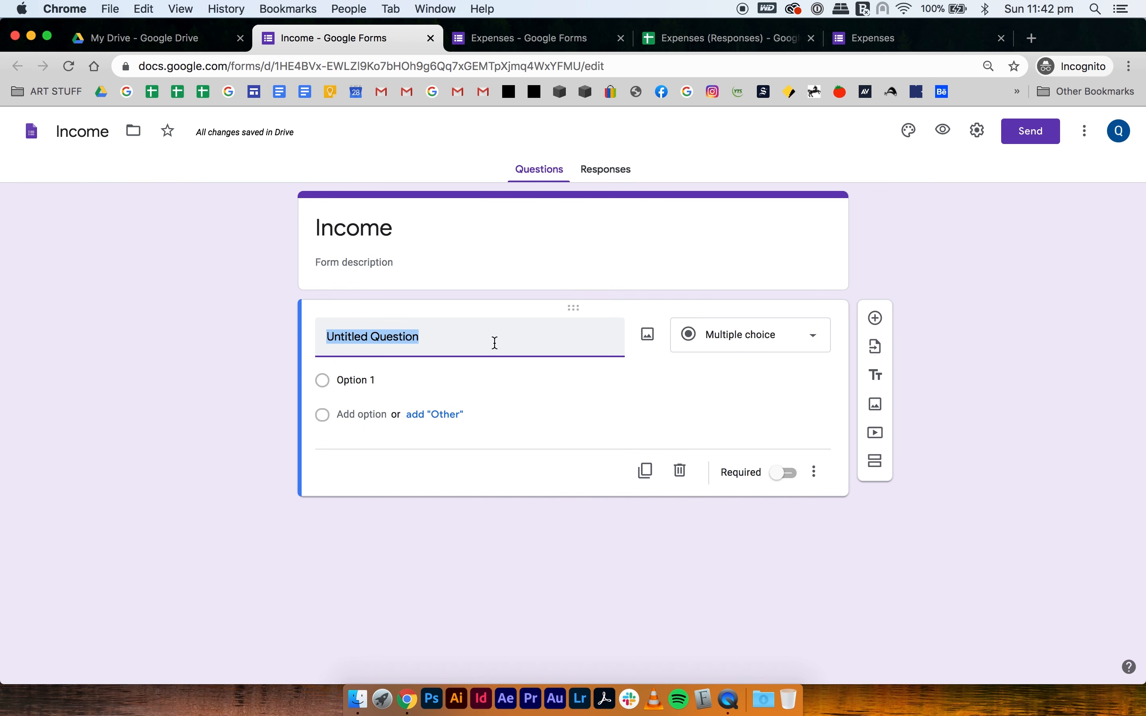
type("Date")
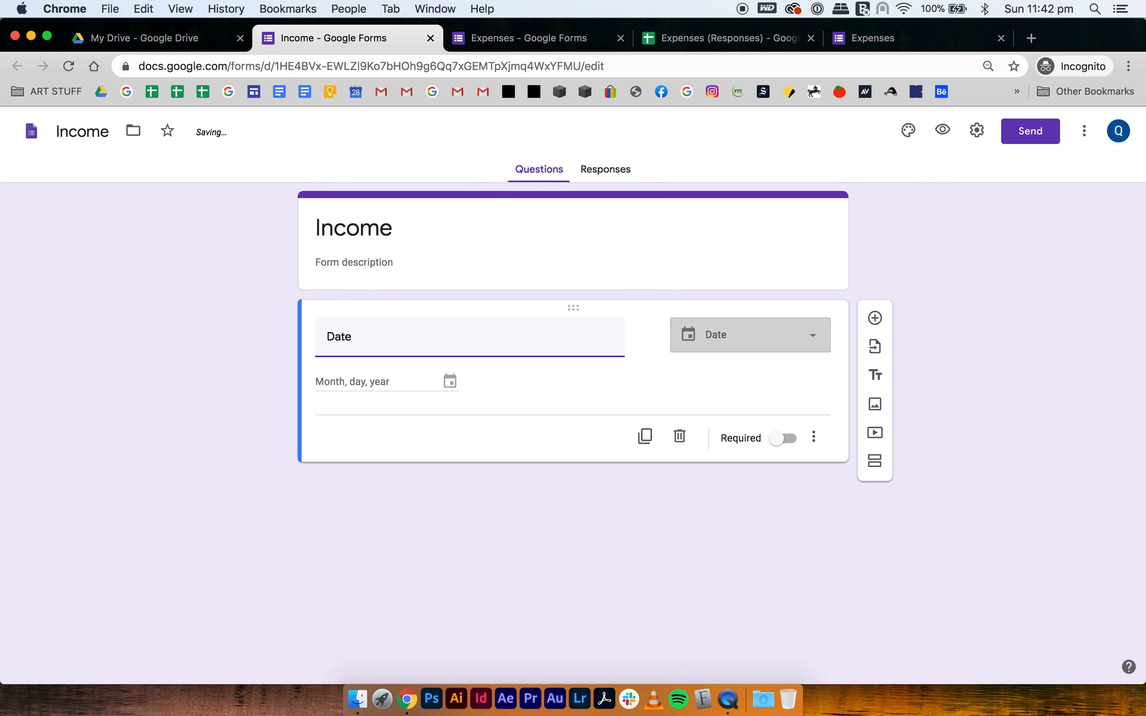
left_click(784, 438)
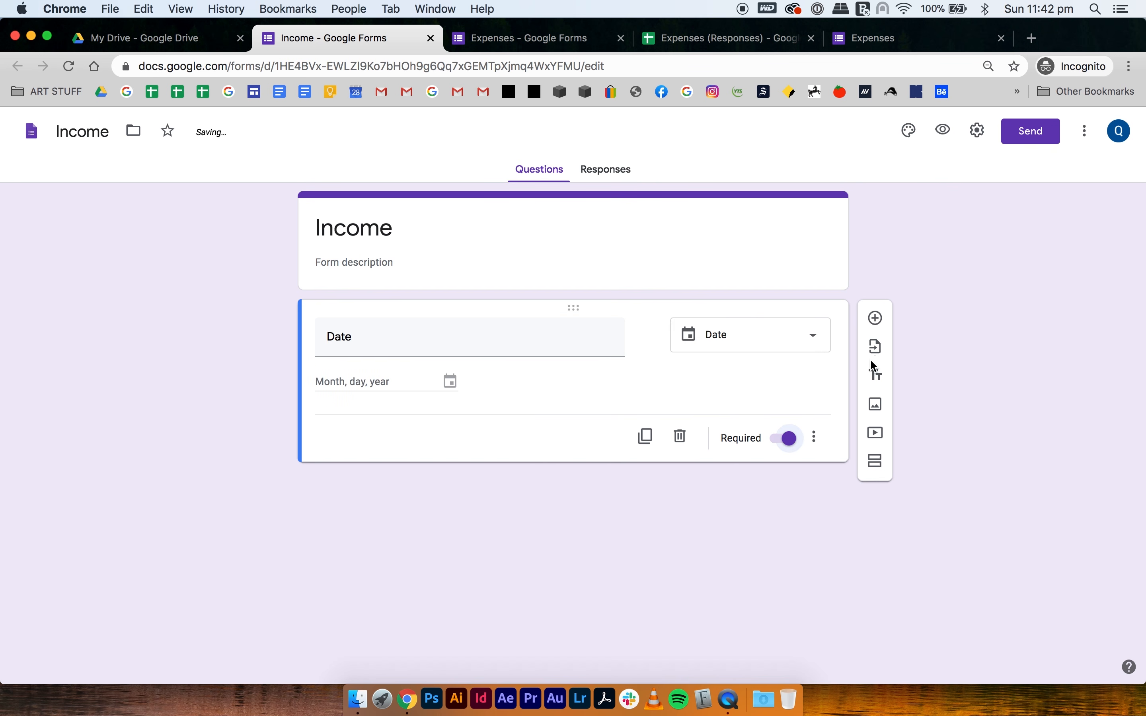
Step: Add a dropdown question titled Income Source below the Date question
left_click(876, 318)
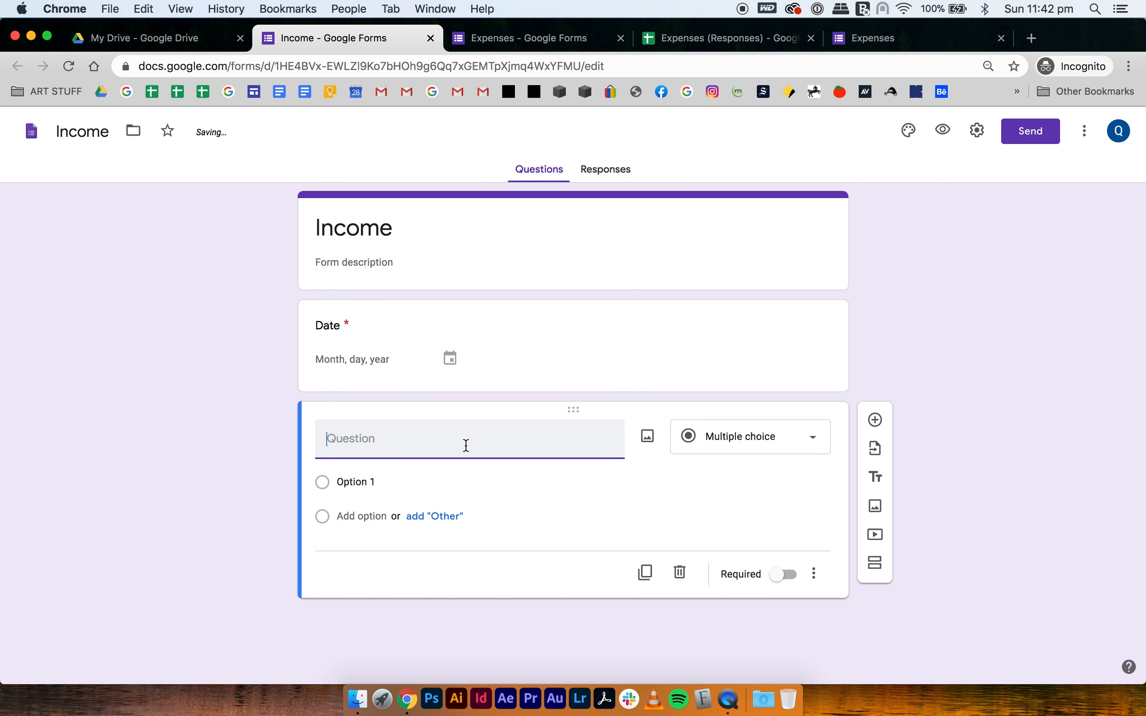
type("Income Source")
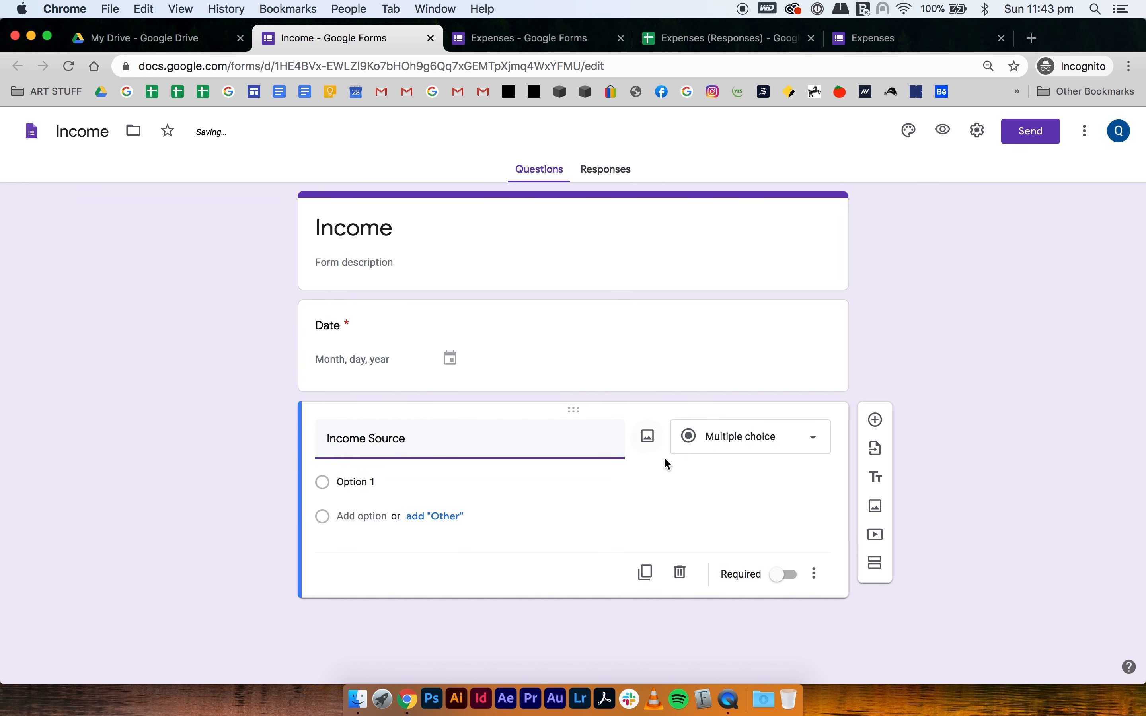
left_click(734, 437)
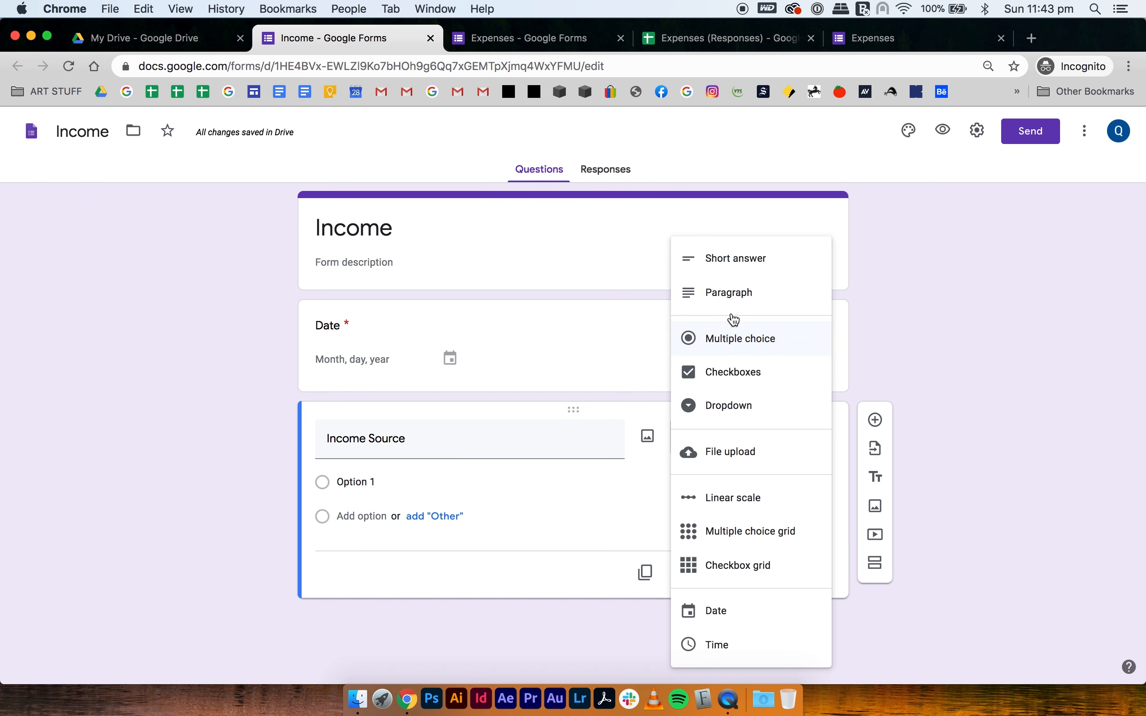
left_click(742, 411)
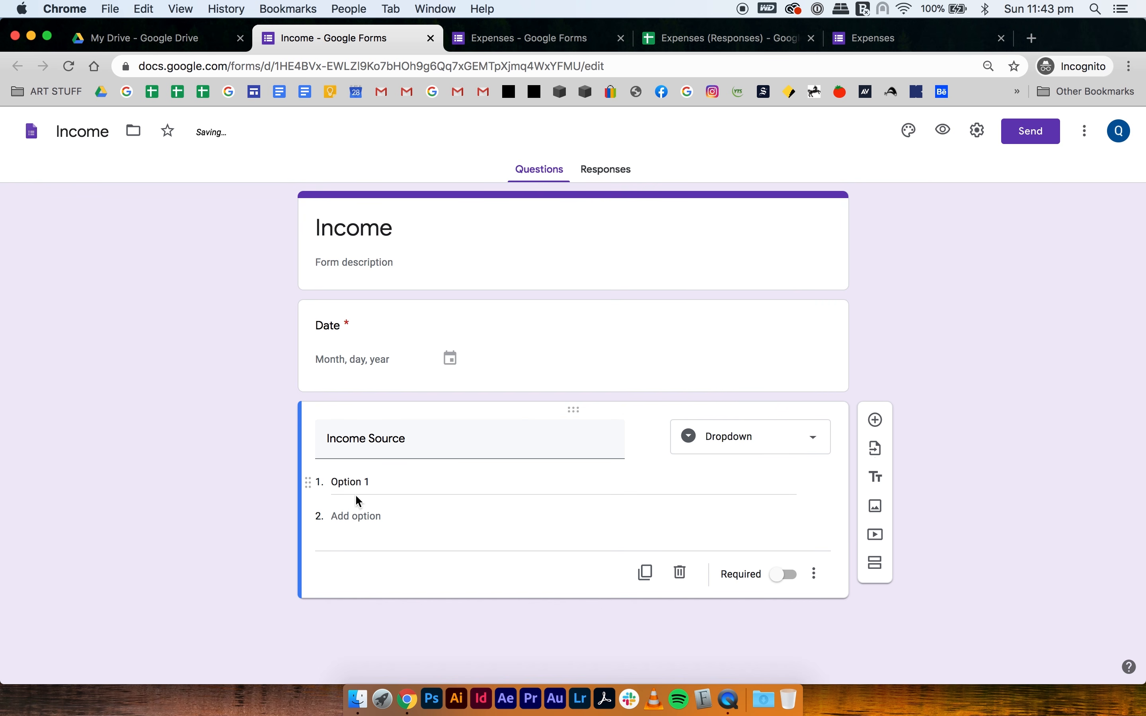
Step: Enter Workplace 1 and Workplace 2 as the first two options of the Income Source question
left_click(358, 474)
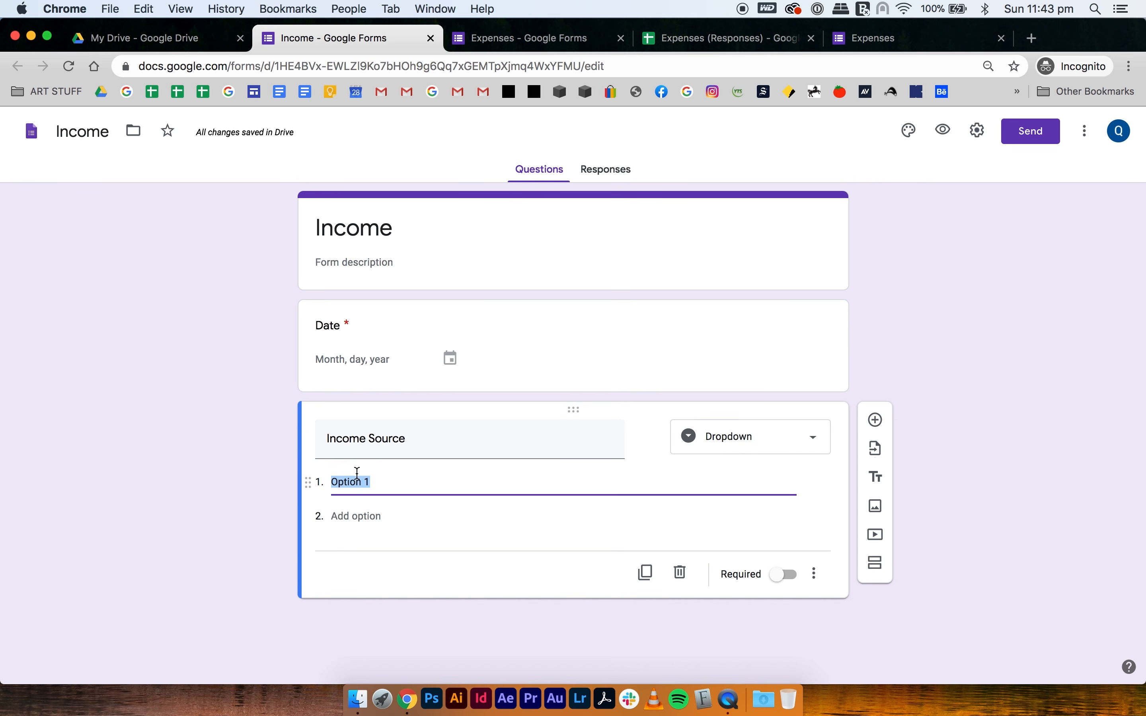
type("Workplace 1")
left_click_drag(399, 482, 327, 482)
key("super+c")
left_click(349, 515)
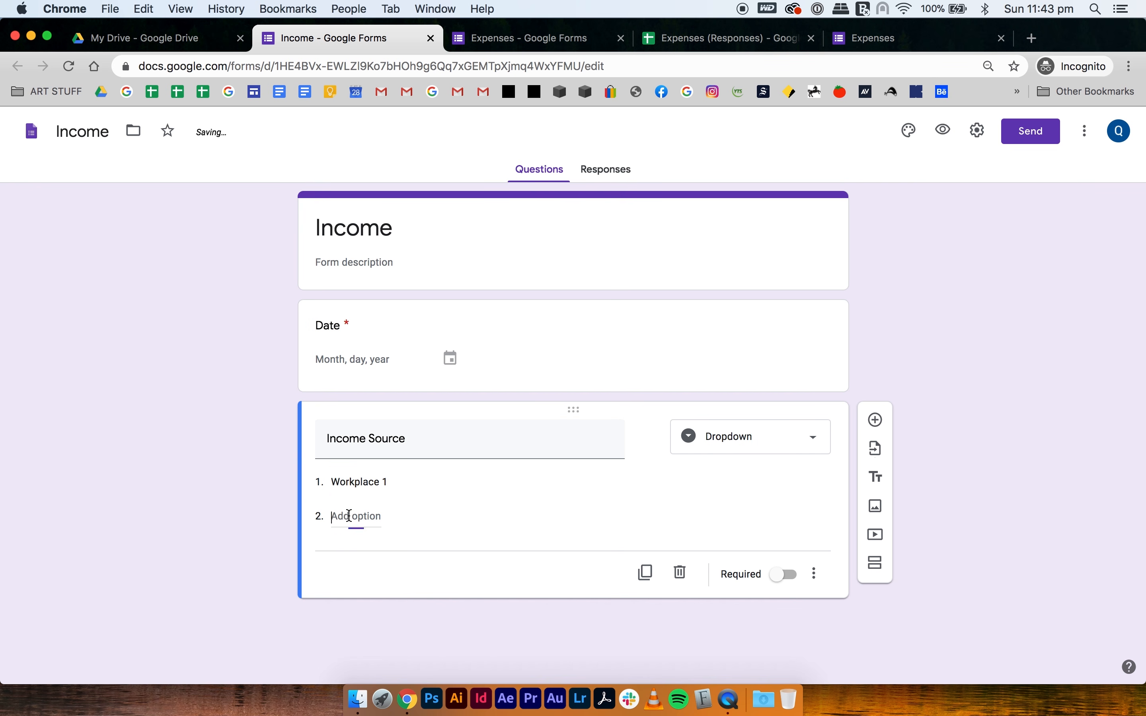
key("super+v")
key("BackSpace")
type("2")
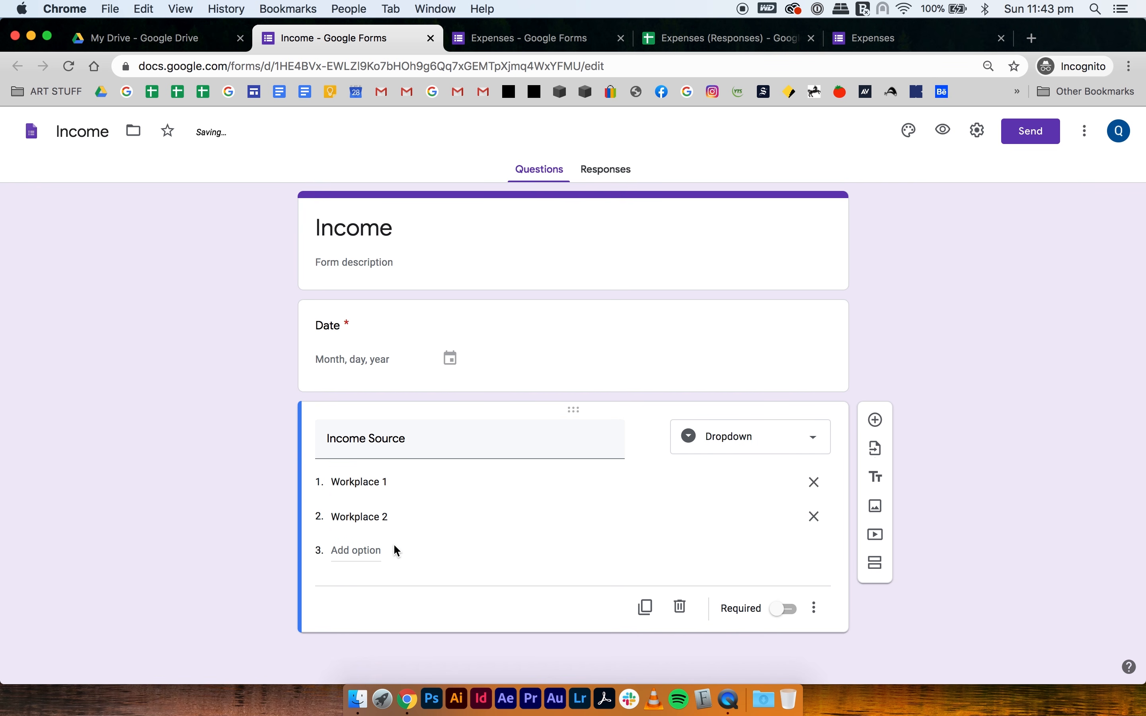
Step: Add Workplace 3 as the third Income Source option and make the question required
left_click(395, 544)
key("super+v")
key("BackSpace")
type("3")
left_click(210, 442)
scroll(222, 476, "down", 1)
left_click(777, 615)
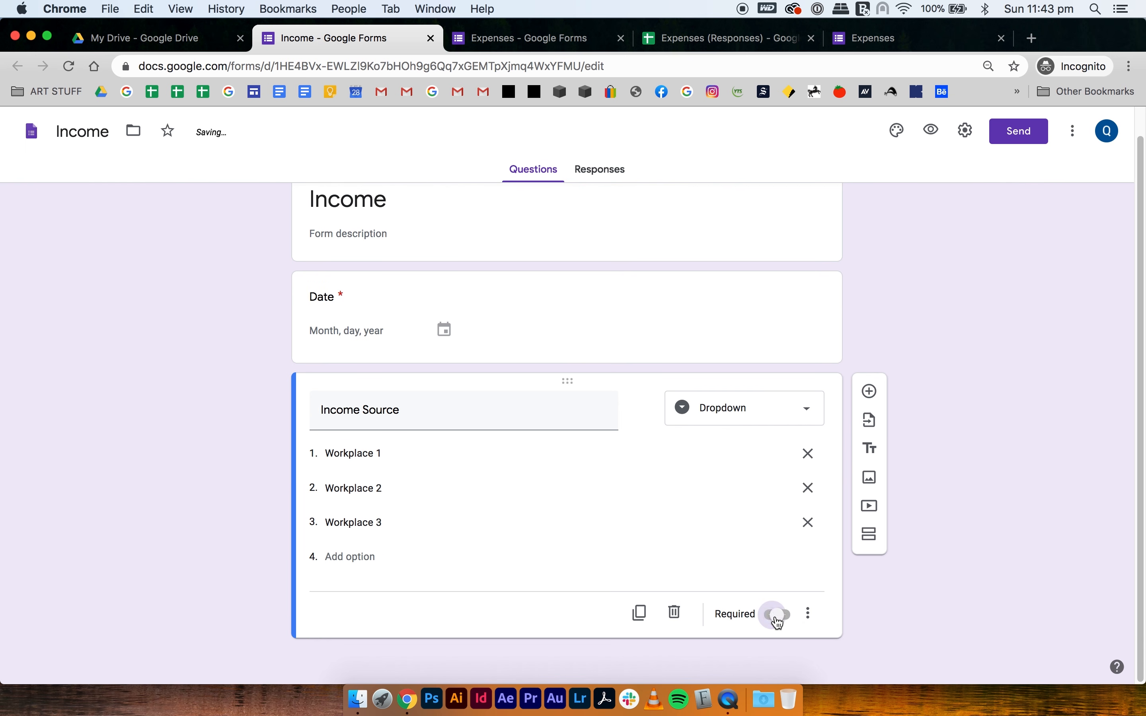
Step: Add a required short-answer question titled Income Amount that accepts only numbers
left_click(876, 402)
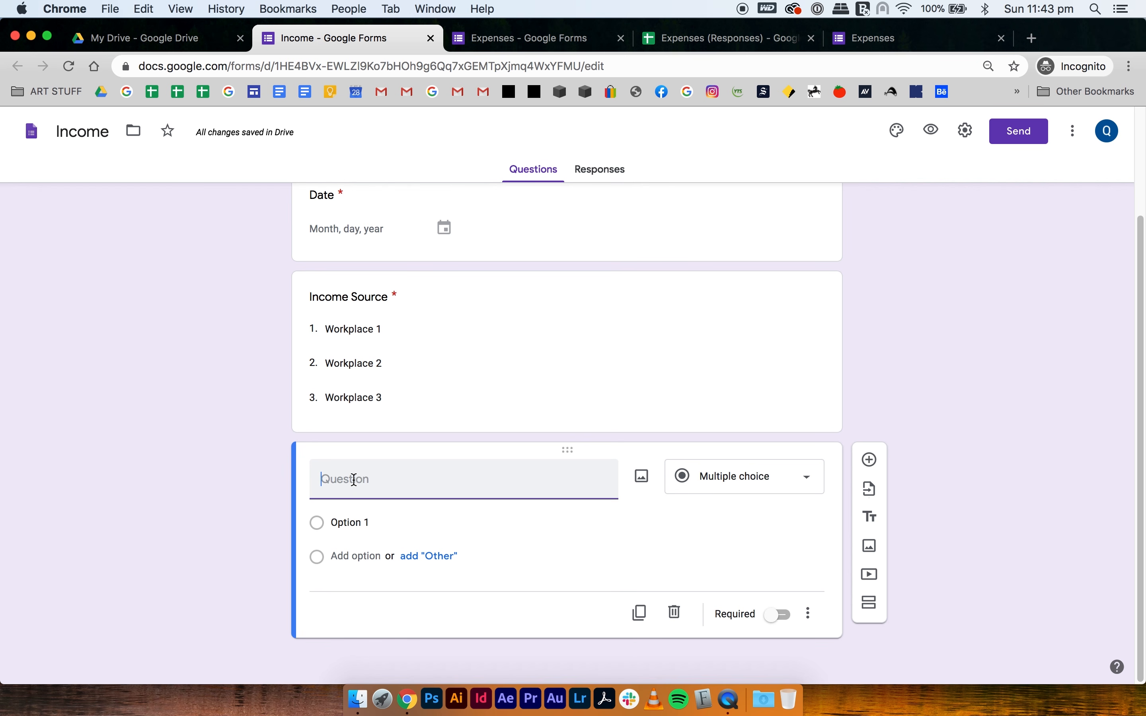
type("Income Amount")
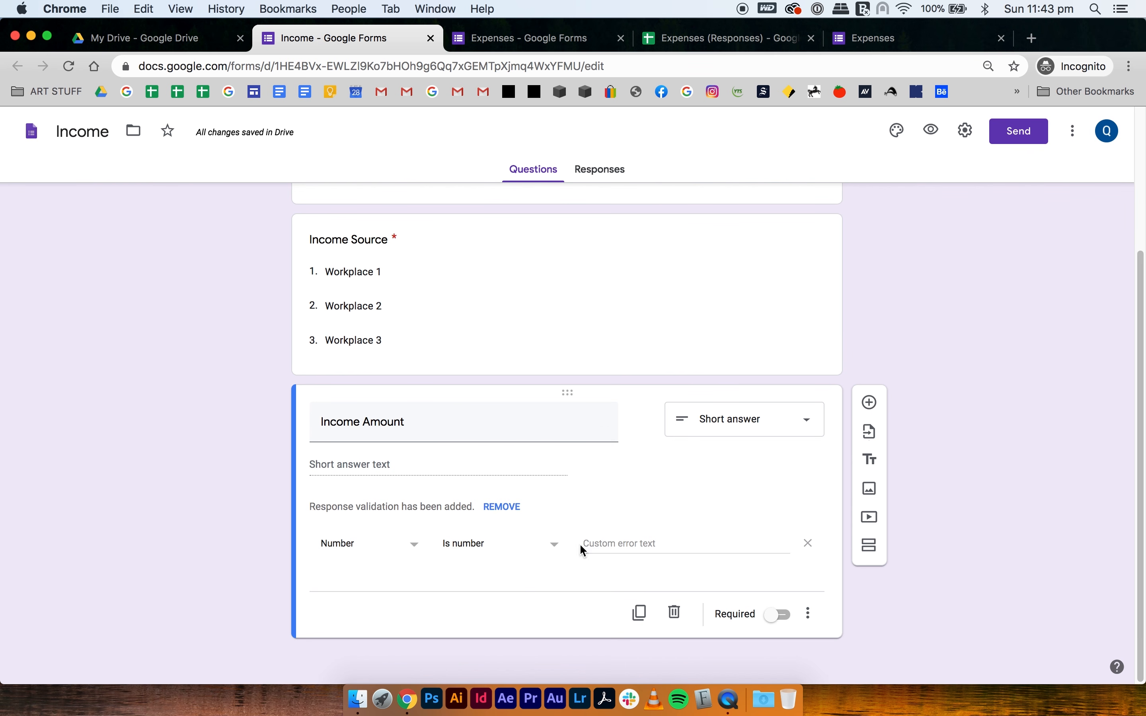
left_click(777, 616)
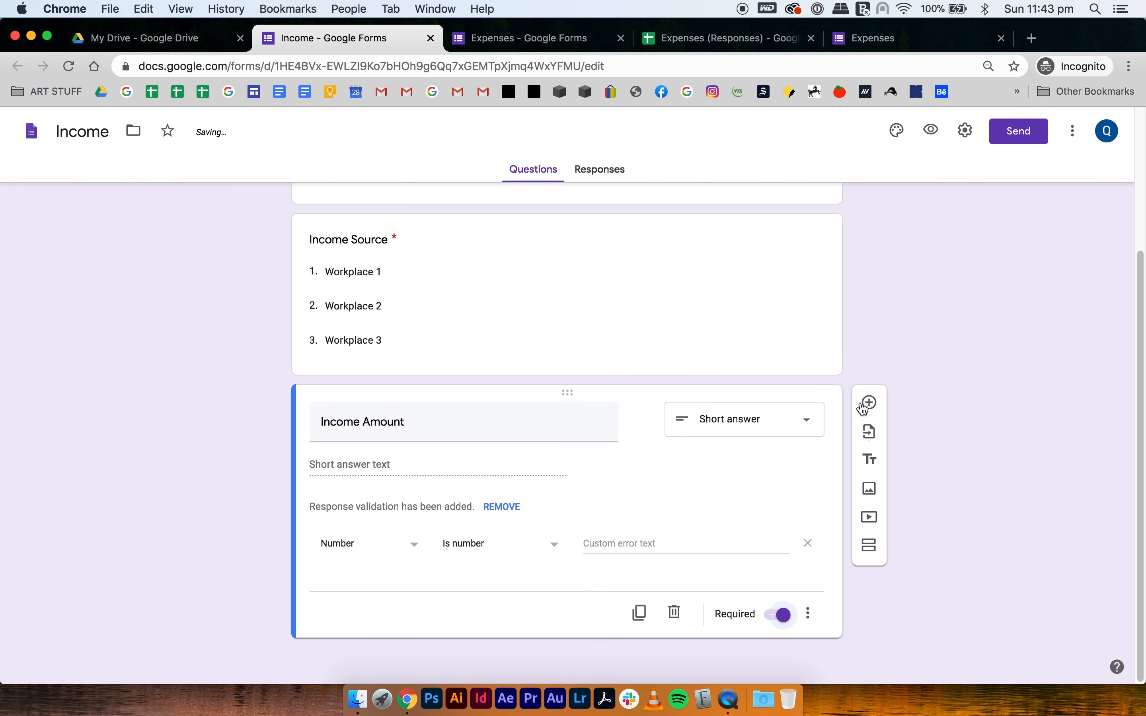
Step: Add a question titled Invoice/Payslip, change its type to file upload and accept the file upload notice
left_click(870, 403)
left_click(361, 531)
type("Invoice/Payslip")
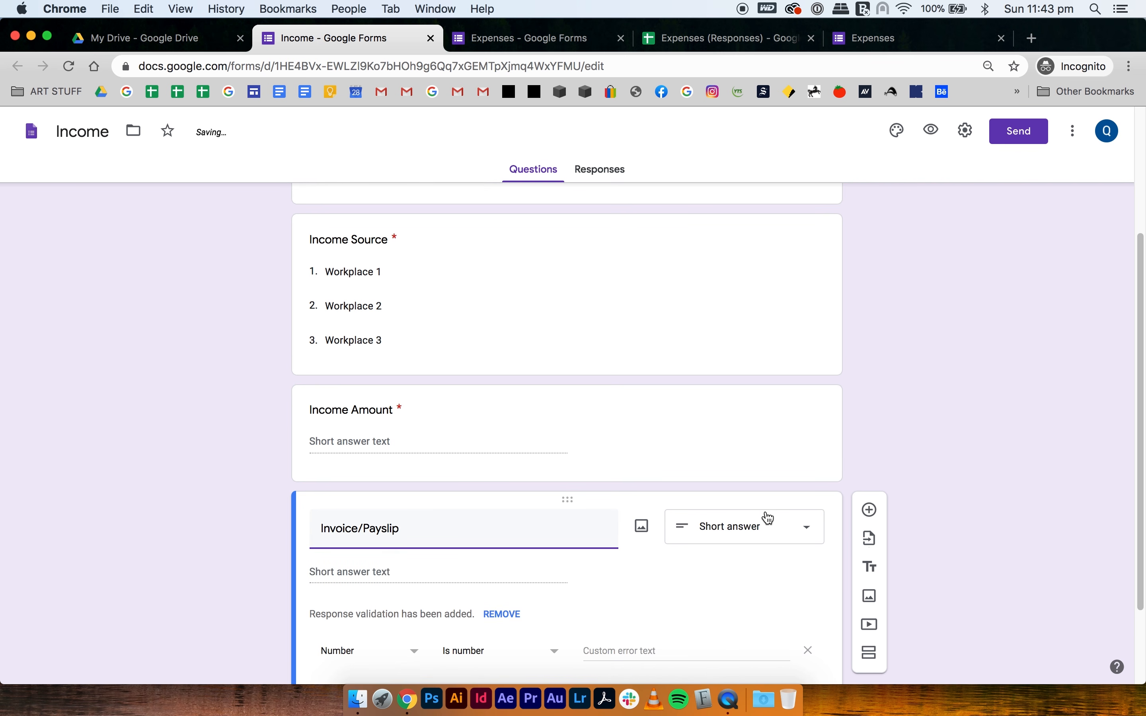
scroll(764, 514, "down", 2)
left_click(752, 443)
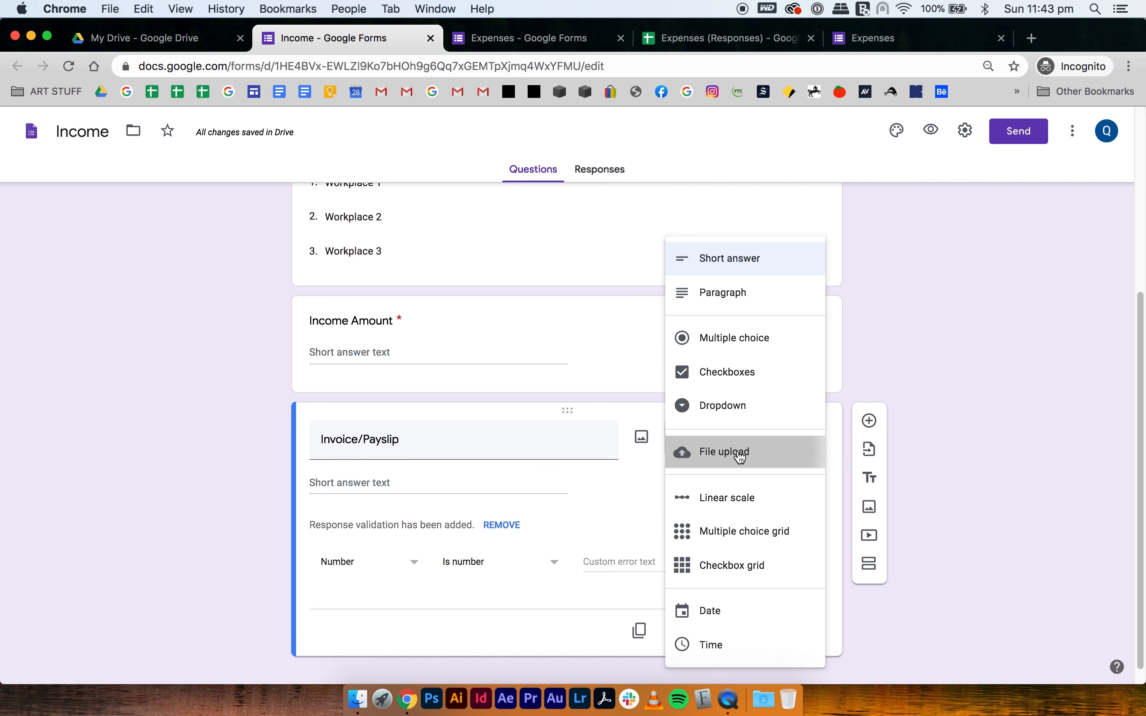
left_click(743, 451)
left_click(798, 614)
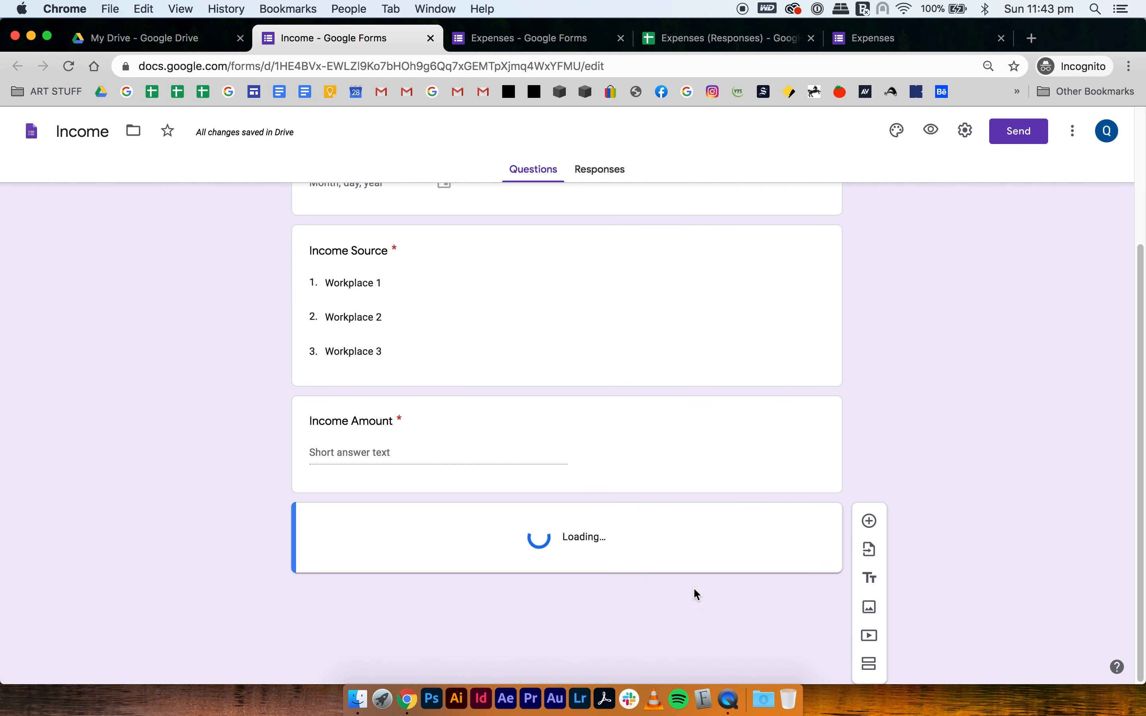
Step: Set the maximum number of files for the Invoice/Payslip question to 5
scroll(511, 587, "down", 3)
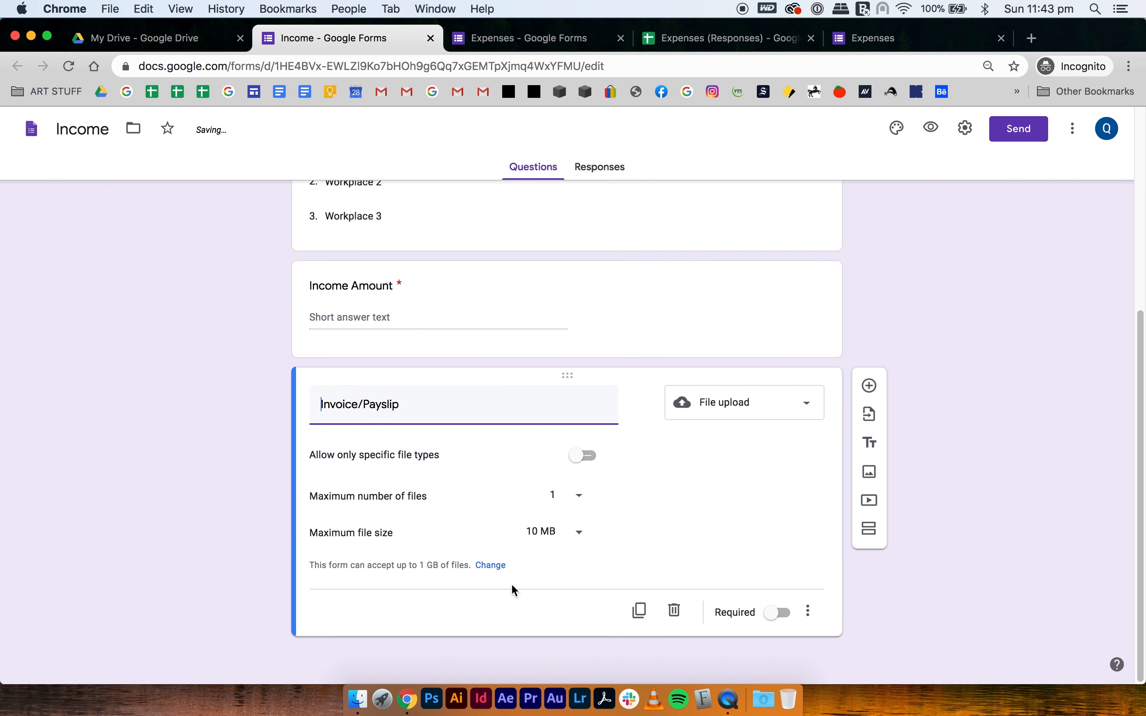
left_click(579, 500)
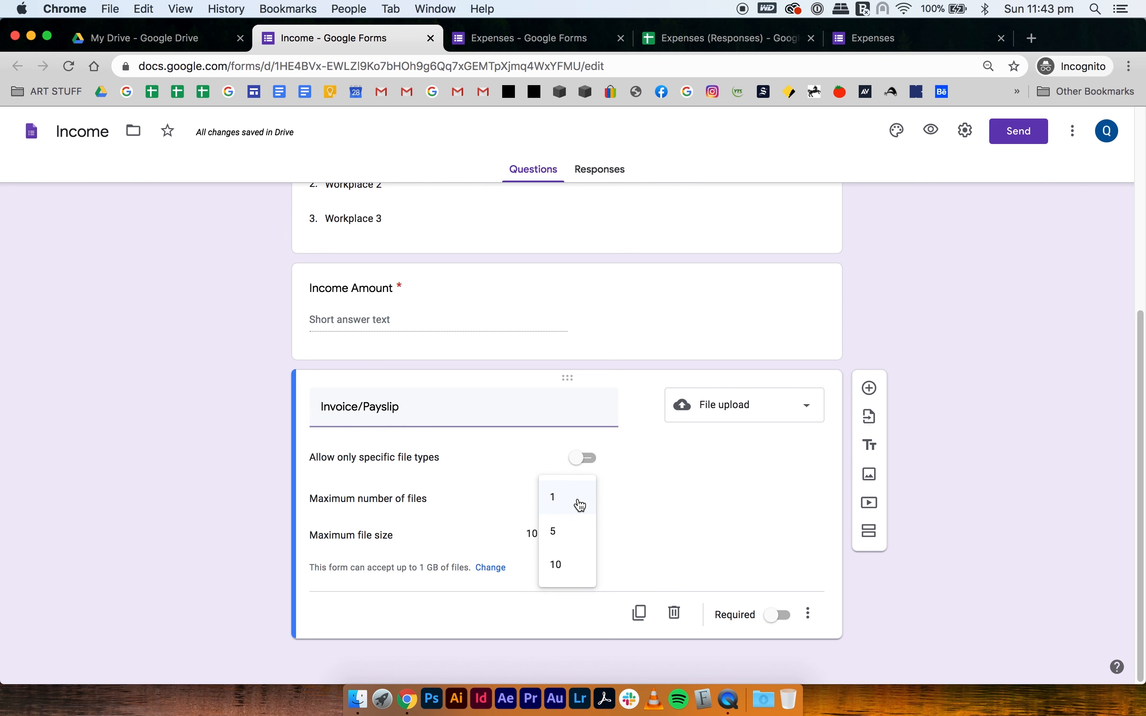
left_click(568, 533)
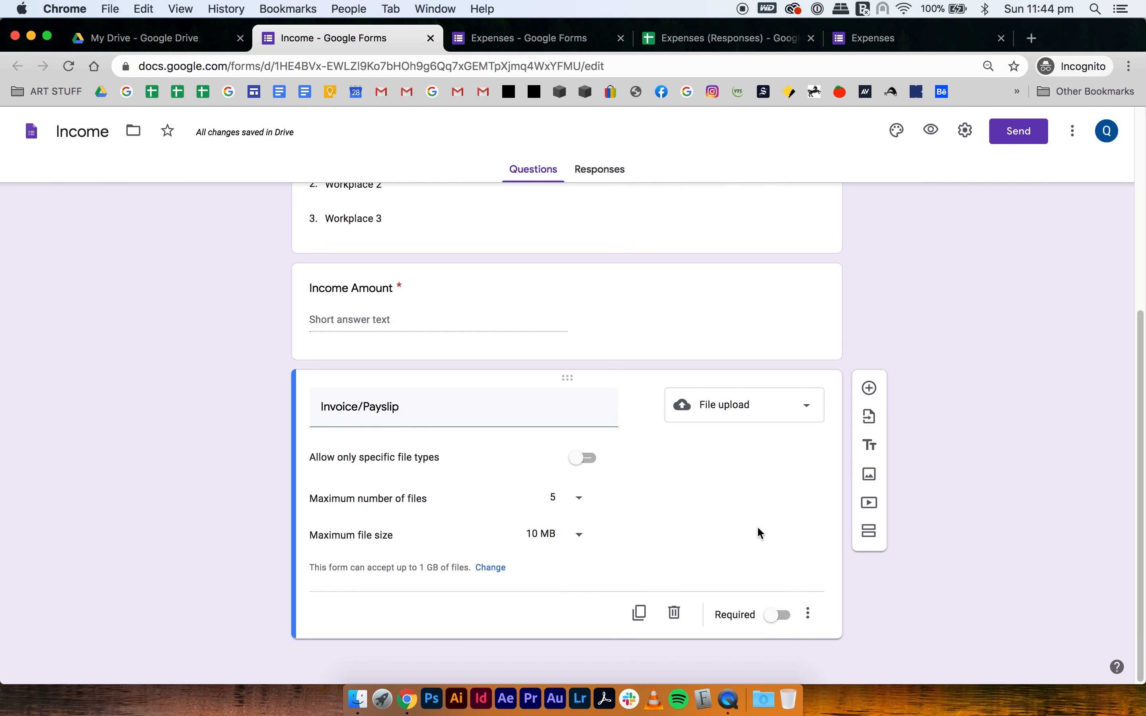
Step: Preview the Income form and review its questions from the title down to the submit area
scroll(757, 525, "up", 5)
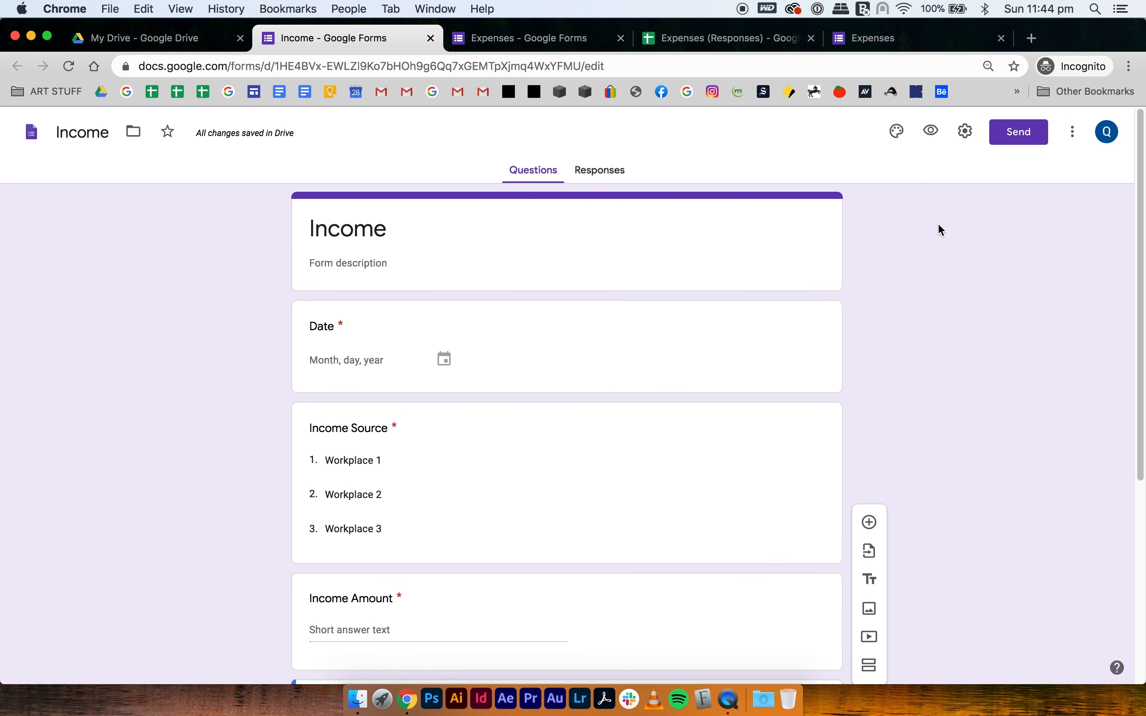
left_click(930, 131)
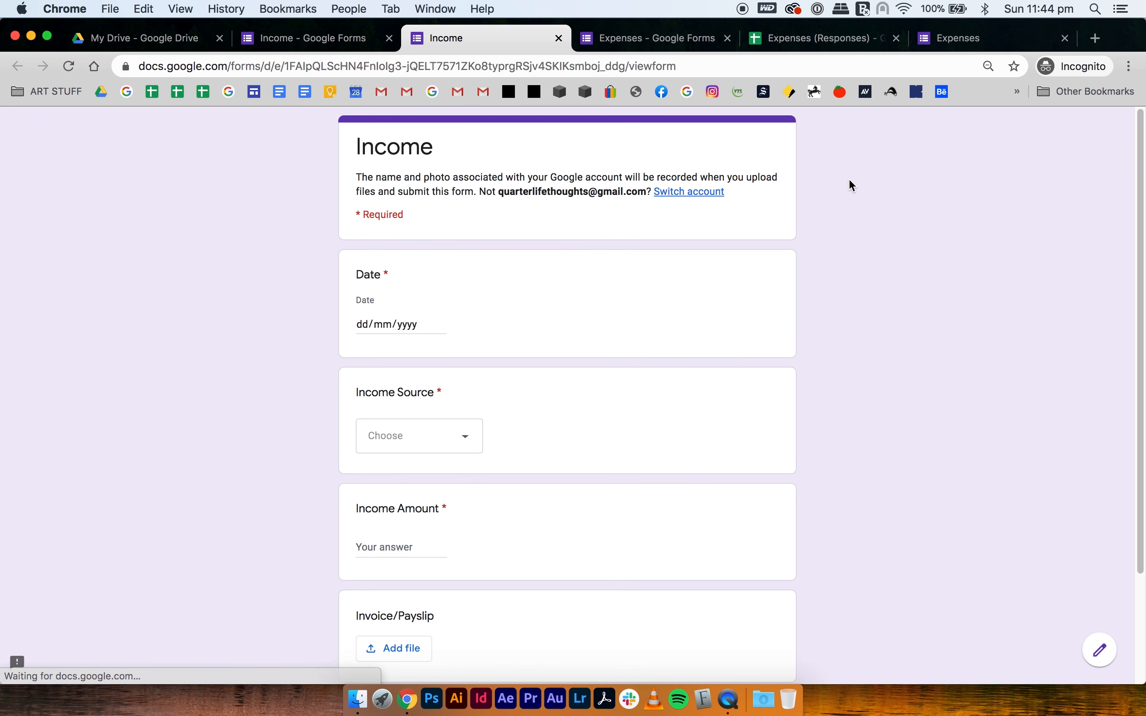
scroll(820, 245, "down", 3)
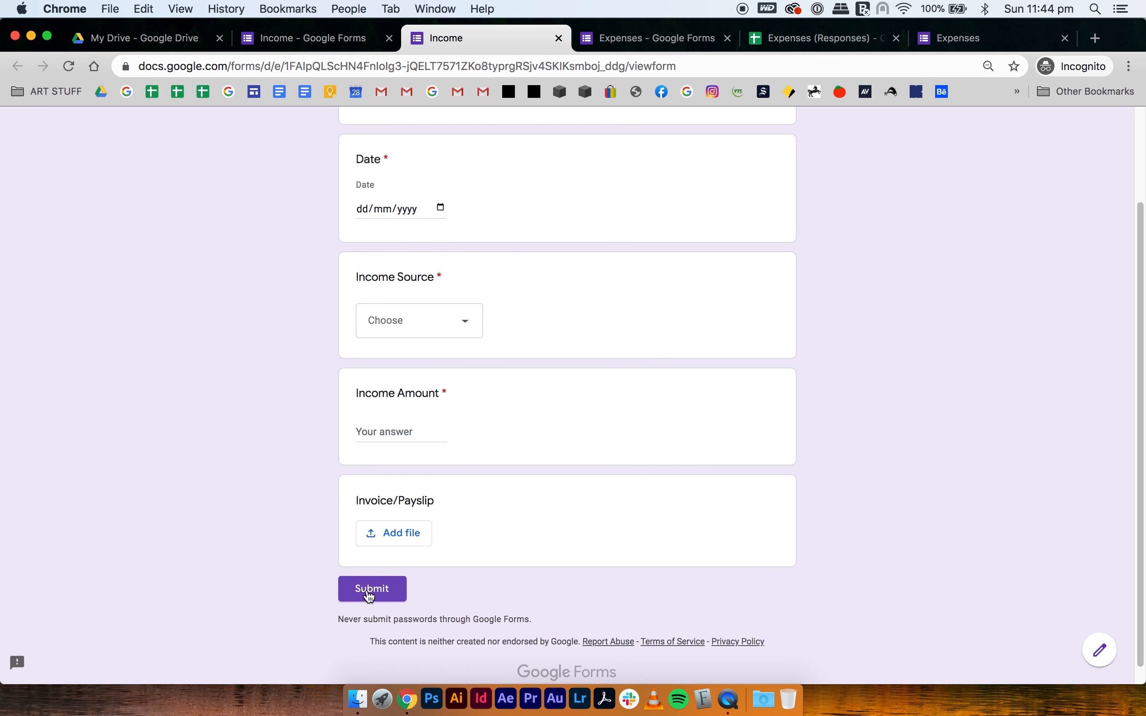
scroll(516, 355, "up", 3)
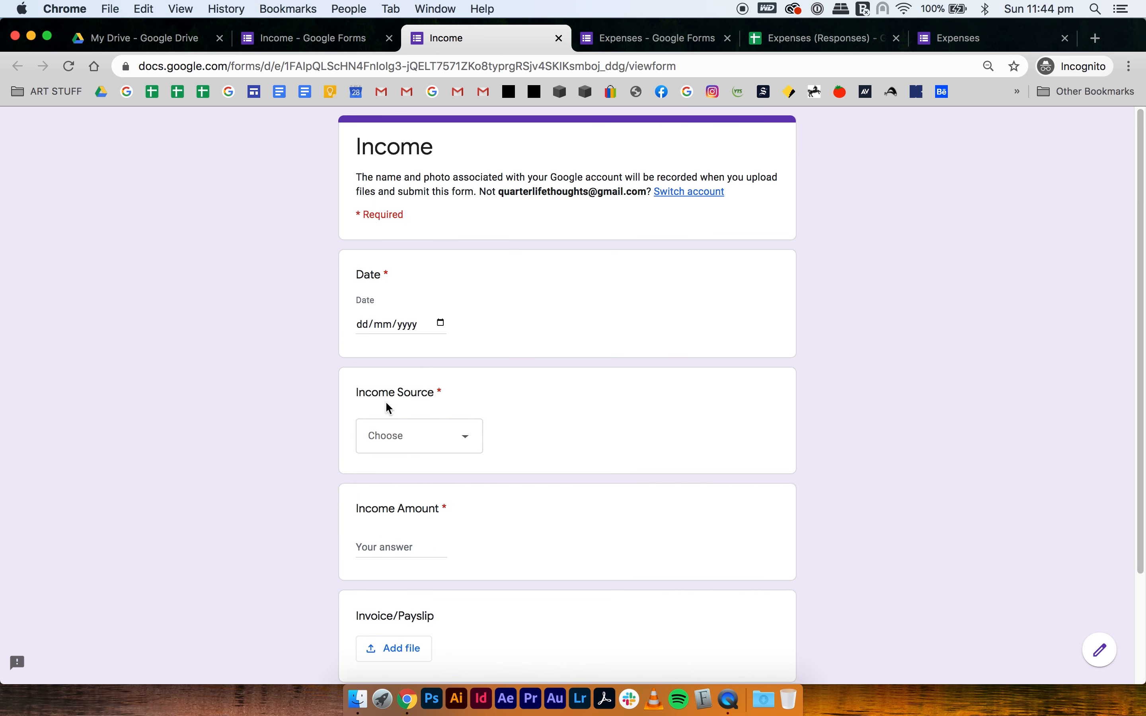
Step: Link the Income form's responses to the existing Expenses (Responses) spreadsheet
left_click(804, 44)
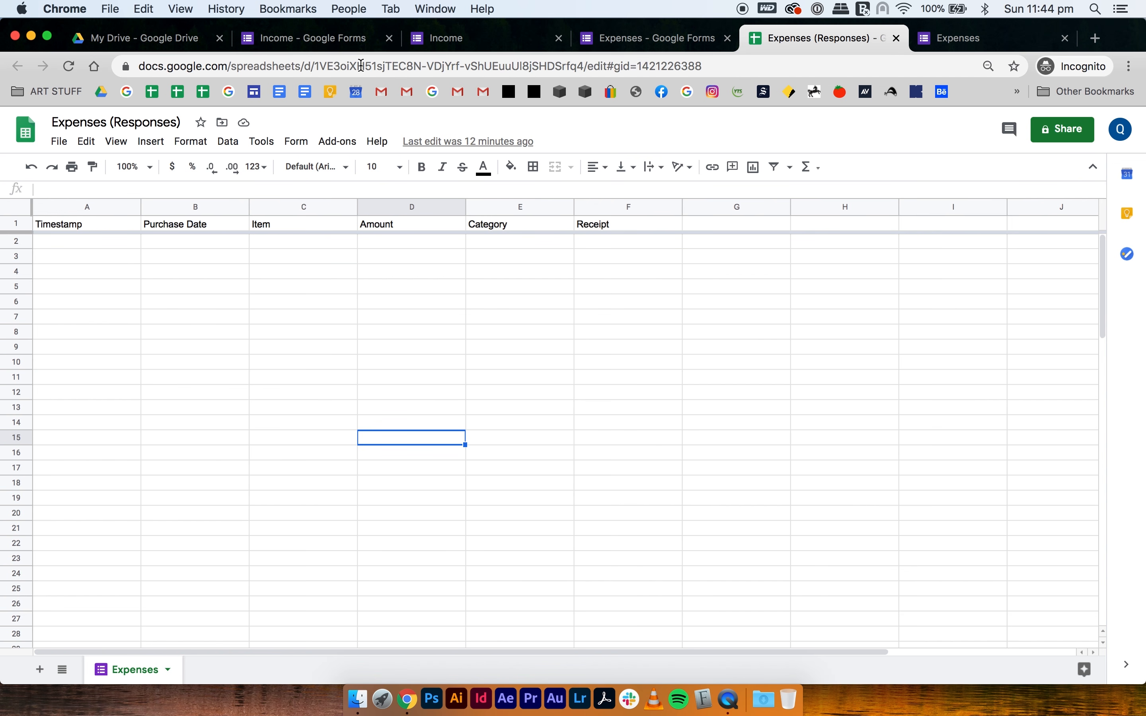
left_click(308, 44)
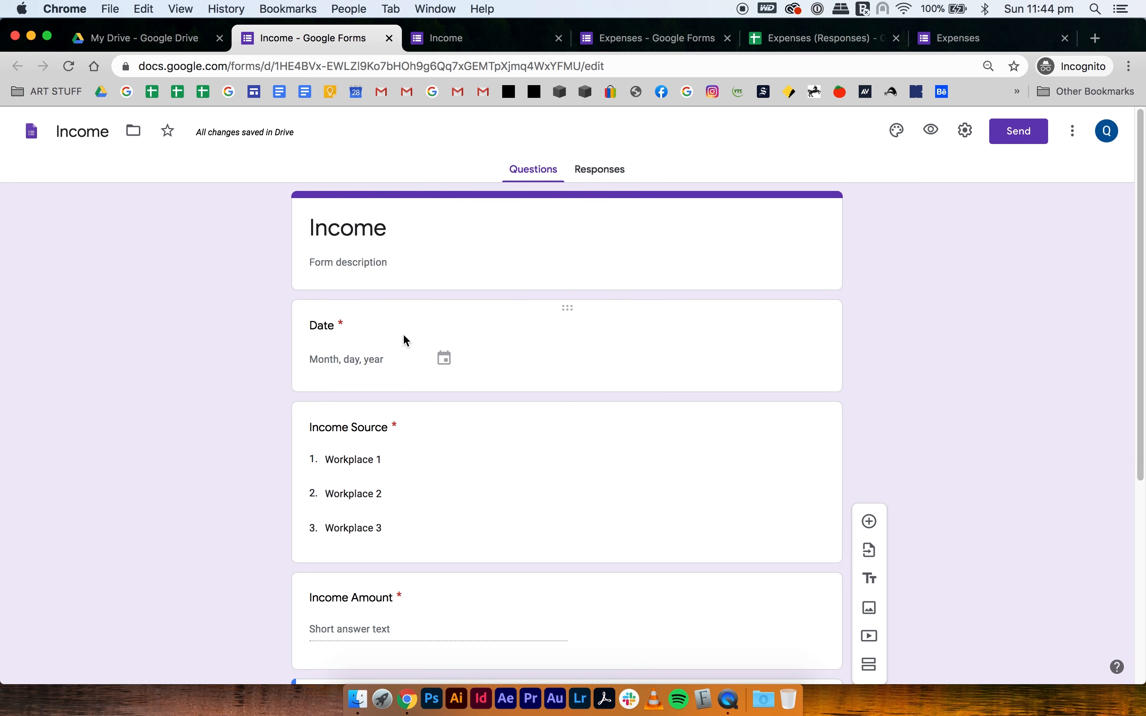
left_click(592, 173)
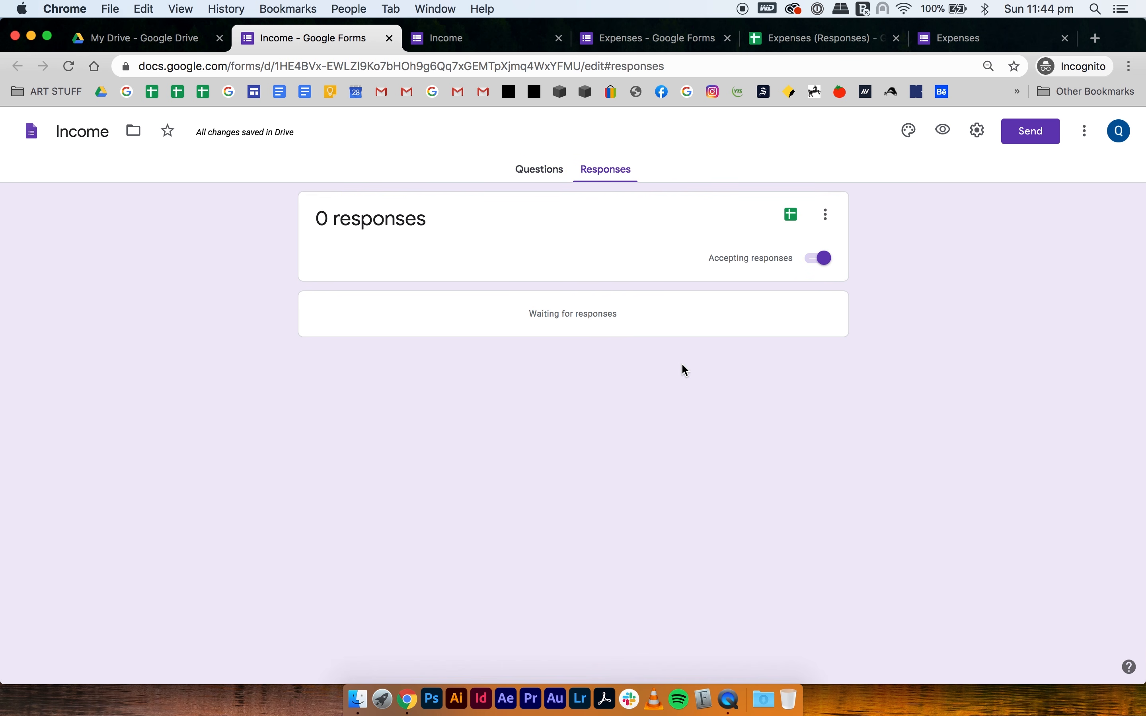
left_click(794, 229)
left_click(433, 259)
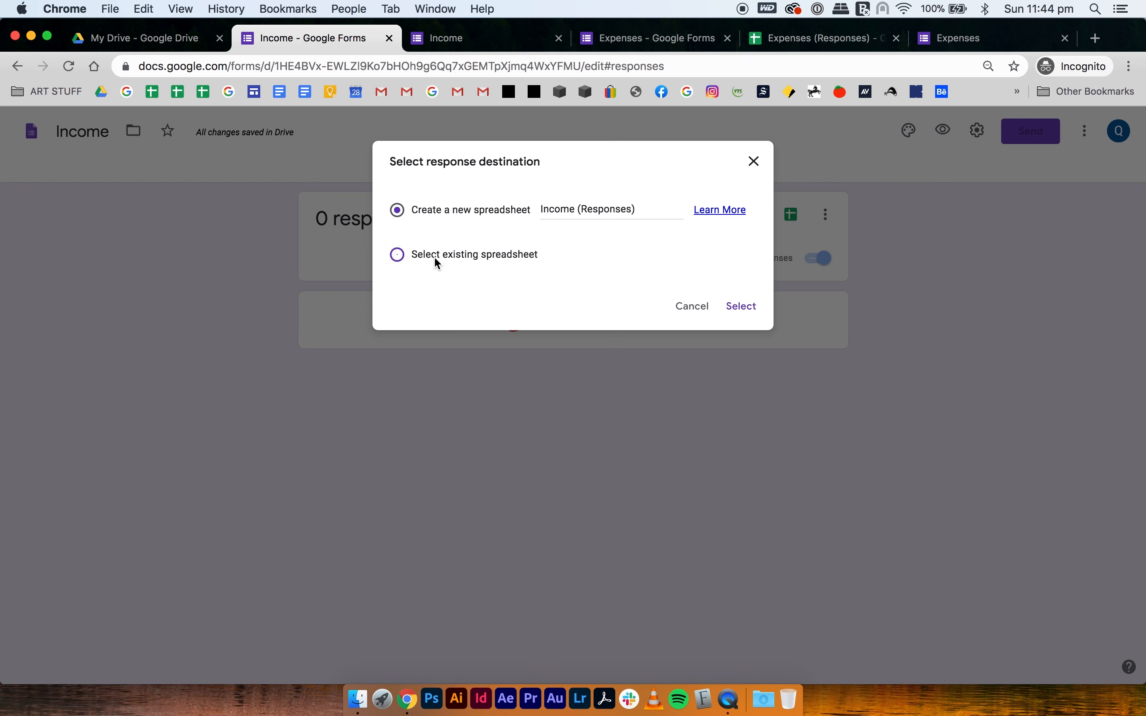
left_click(742, 307)
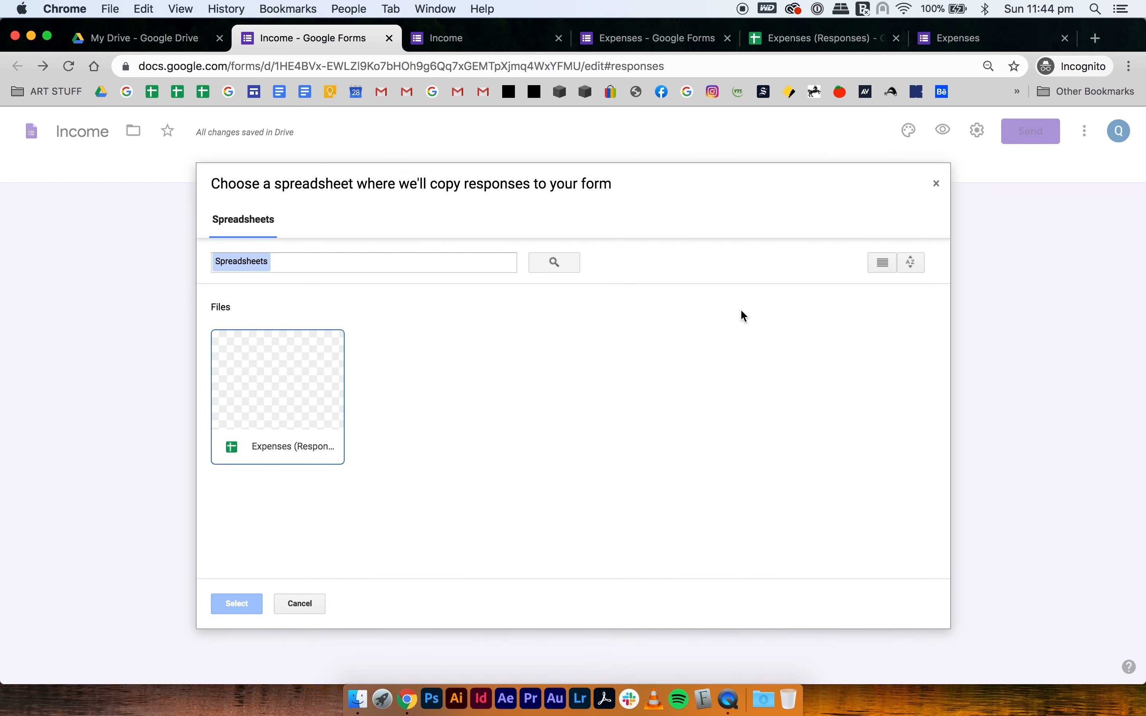
left_click(301, 373)
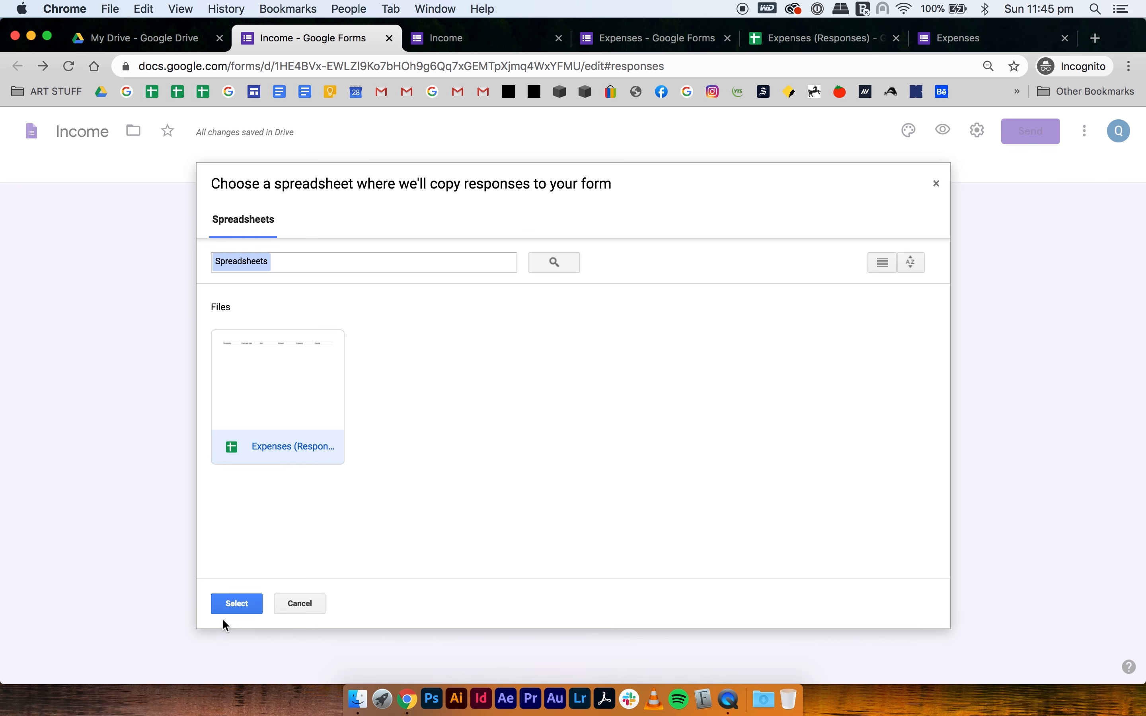
left_click(233, 605)
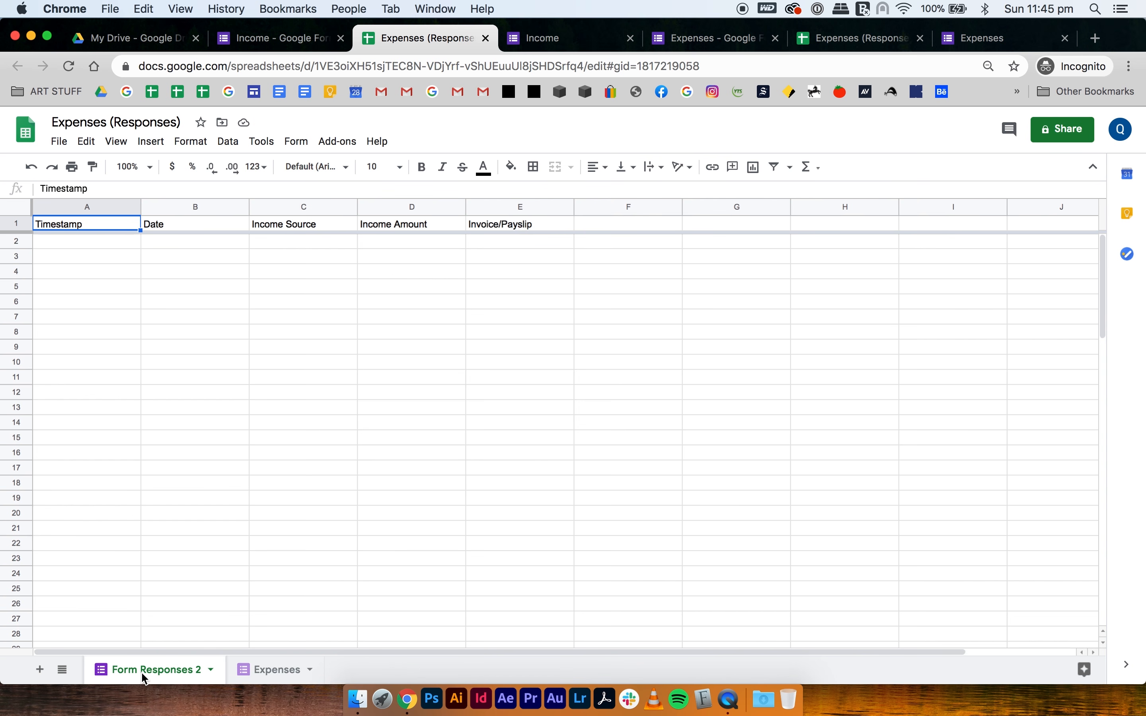
Step: Rename the Form Responses 2 sheet to Income and switch to the Expenses sheet
double_click(181, 671)
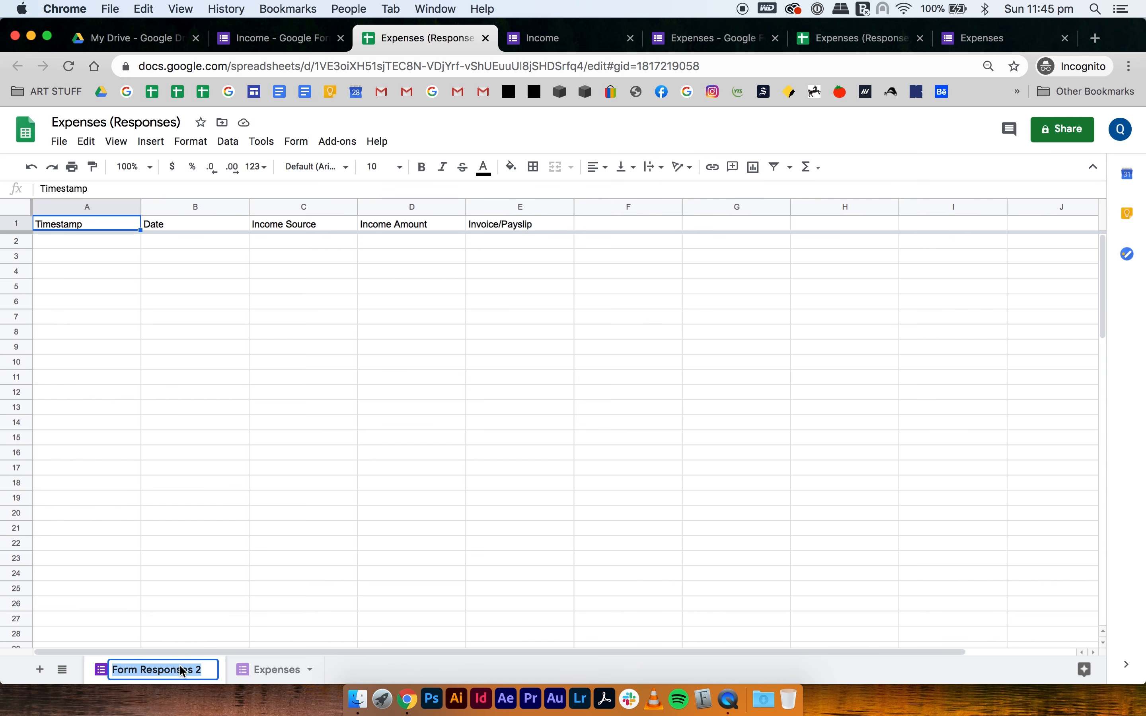
type("Income")
key("Return")
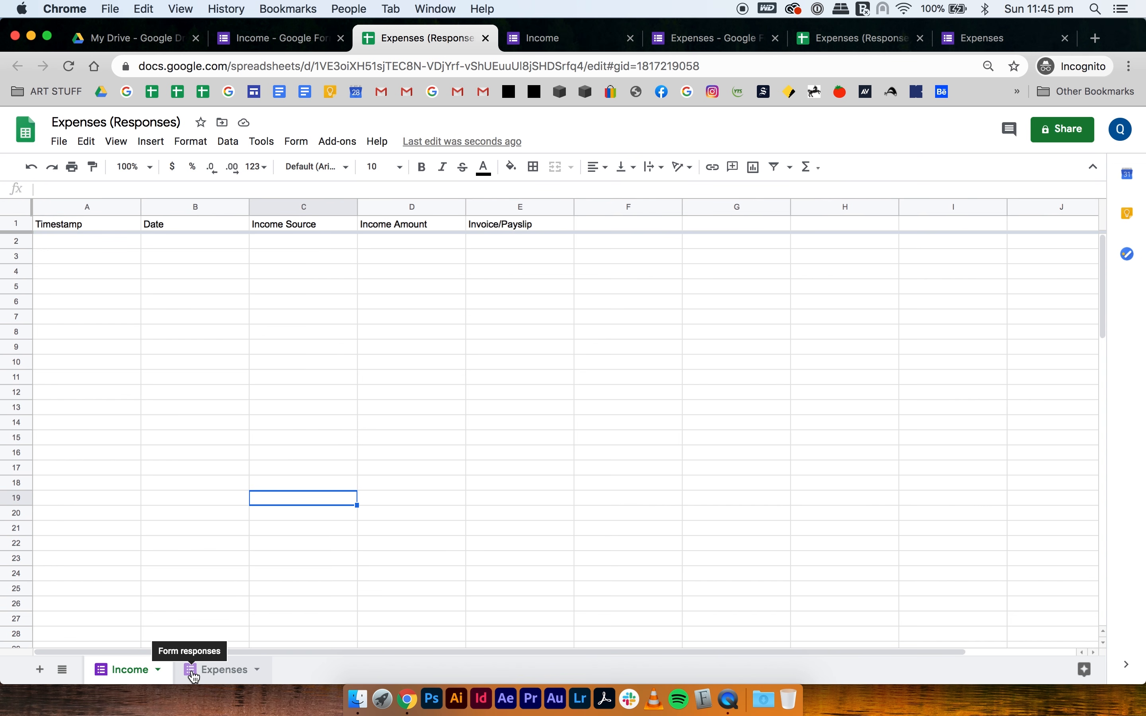
left_click(207, 661)
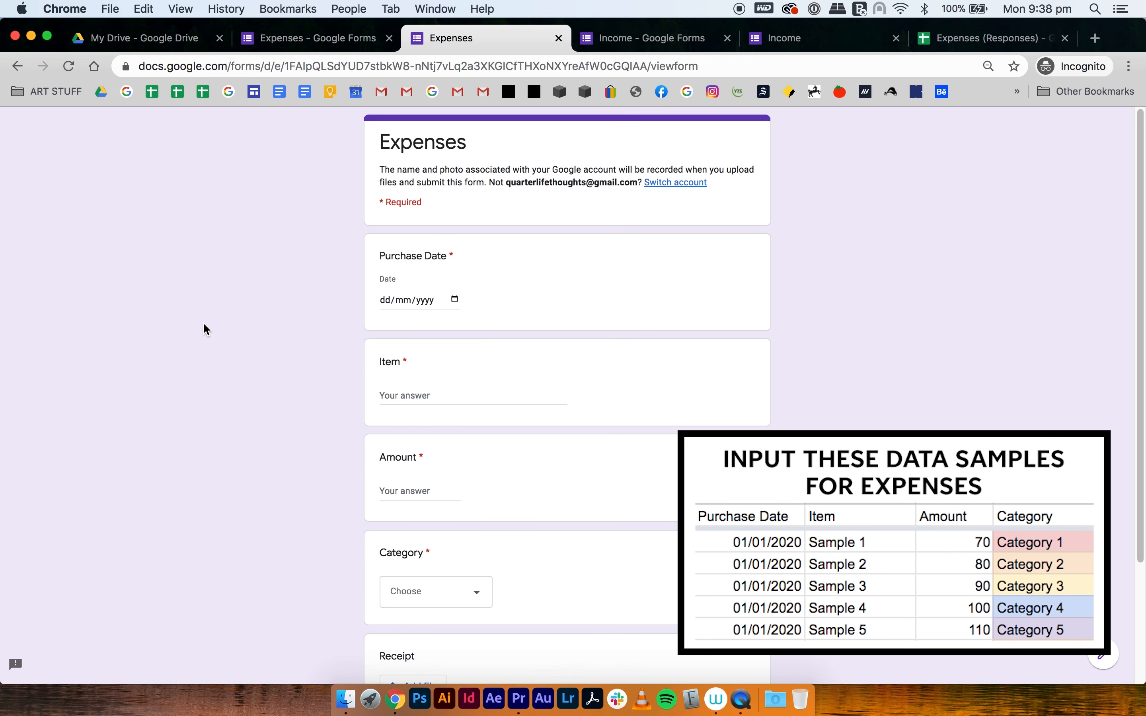
Step: Set the purchase date of the first sample expense to 01/01/2020 in the Expenses form
left_click(454, 299)
left_click(477, 324)
left_click(477, 324)
left_click(477, 324)
left_click(477, 323)
left_click(478, 324)
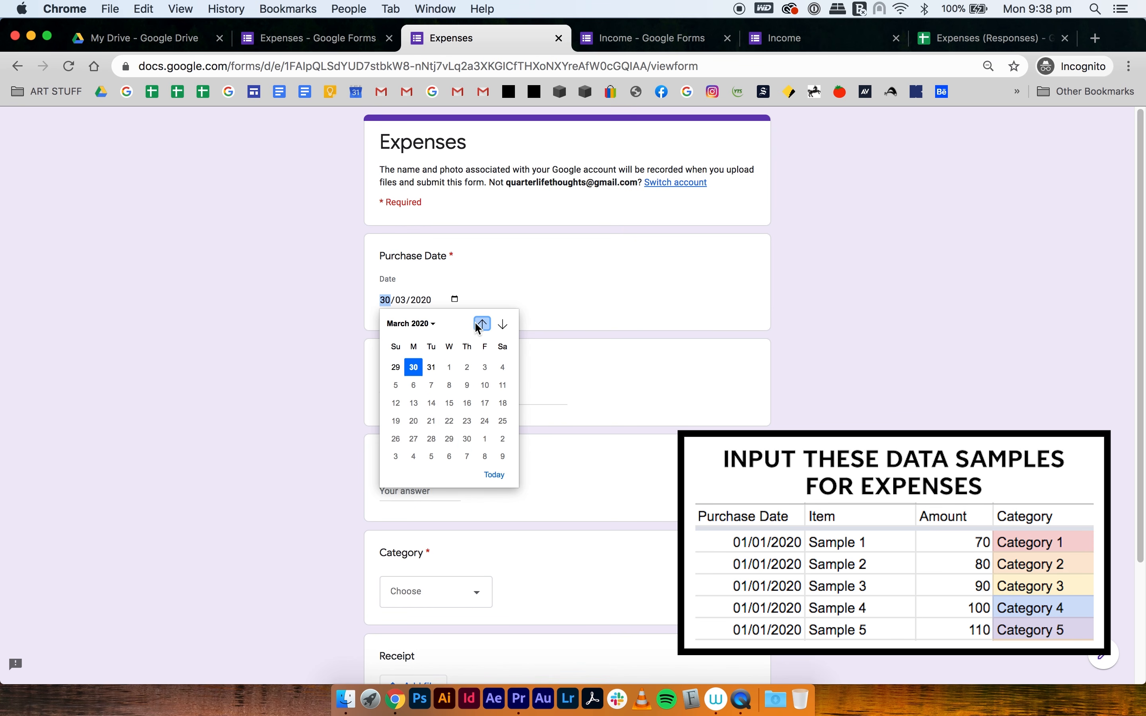
left_click(477, 324)
left_click(477, 324)
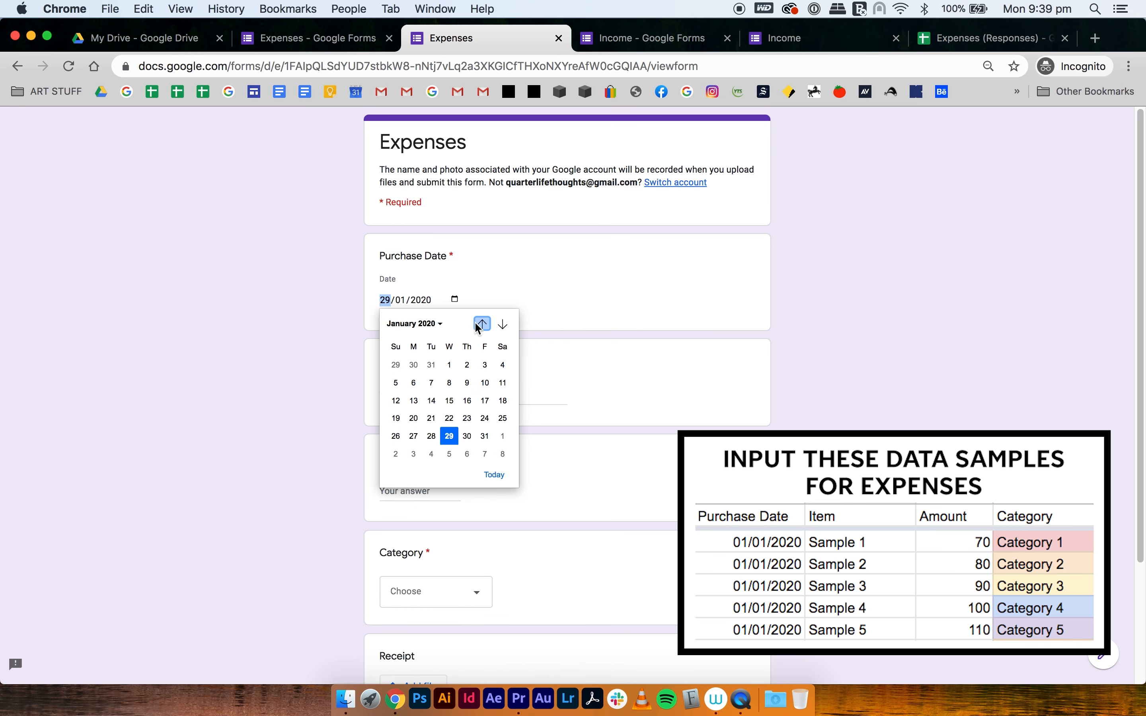
left_click(449, 365)
Step: Enter item Sample 1, amount 70 and Category 1, and submit the expense response
left_click(411, 396)
type("Sample")
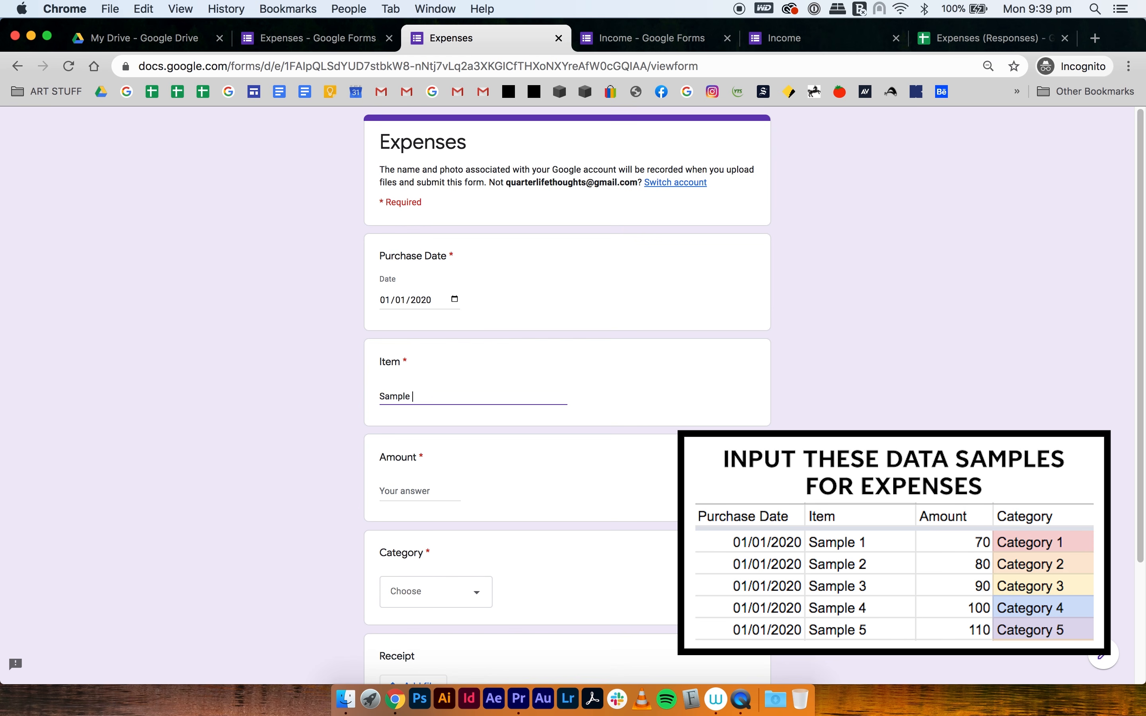
left_click(419, 490)
type("70")
left_click(429, 596)
left_click(440, 532)
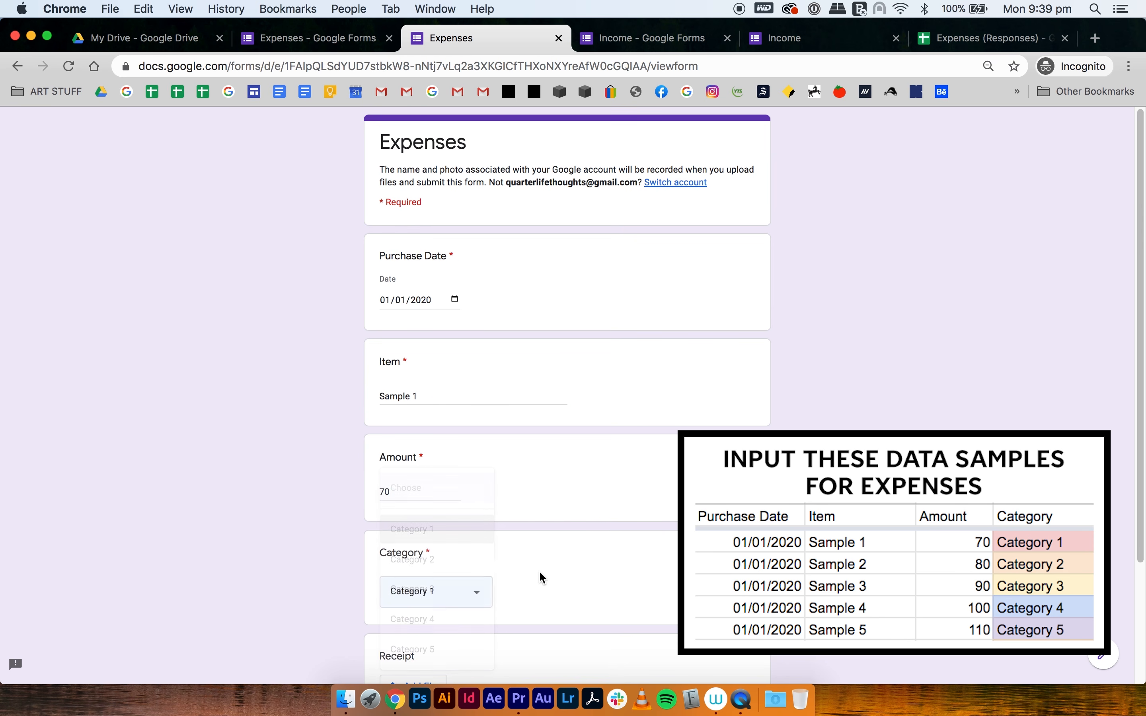
scroll(541, 575, "down", 3)
left_click(398, 581)
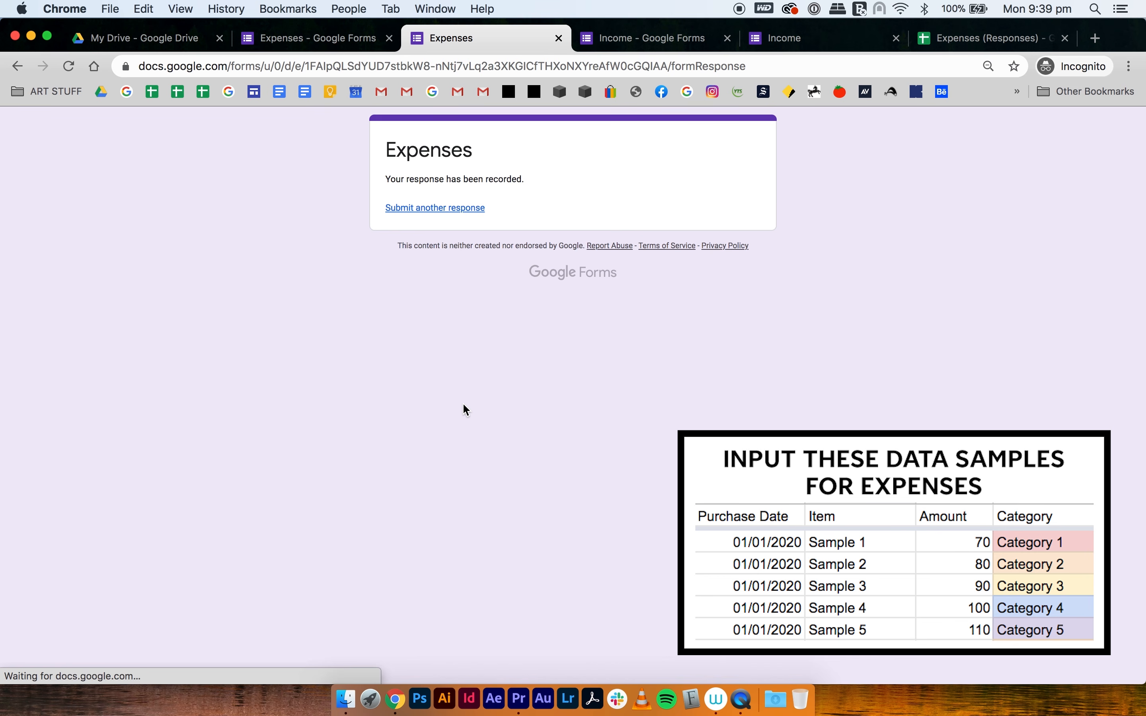
Step: Start a second expense response and set its purchase date to 01/01/2020
left_click(455, 208)
left_click(454, 299)
left_click(478, 326)
left_click(479, 326)
left_click(478, 327)
left_click(478, 326)
left_click(478, 326)
left_click(478, 327)
left_click(478, 327)
left_click(450, 365)
Step: Enter item Sample 2, amount 80 and Category 2, and submit the expense response
left_click(453, 397)
type("S")
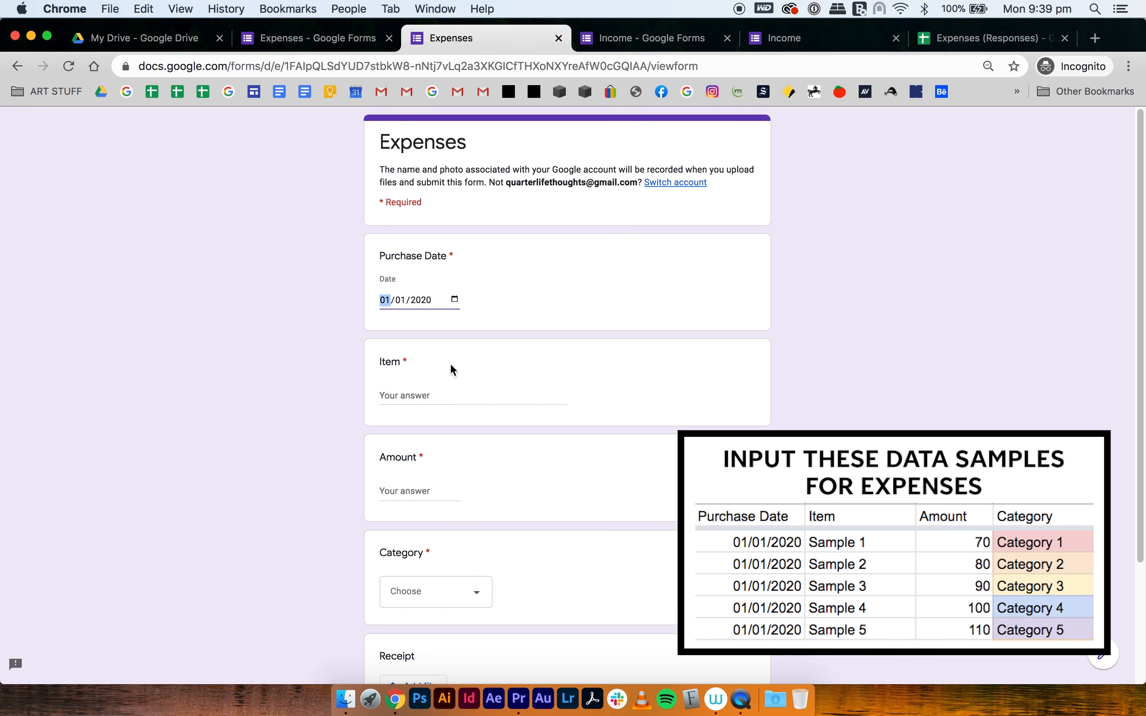
left_click(436, 497)
type("80")
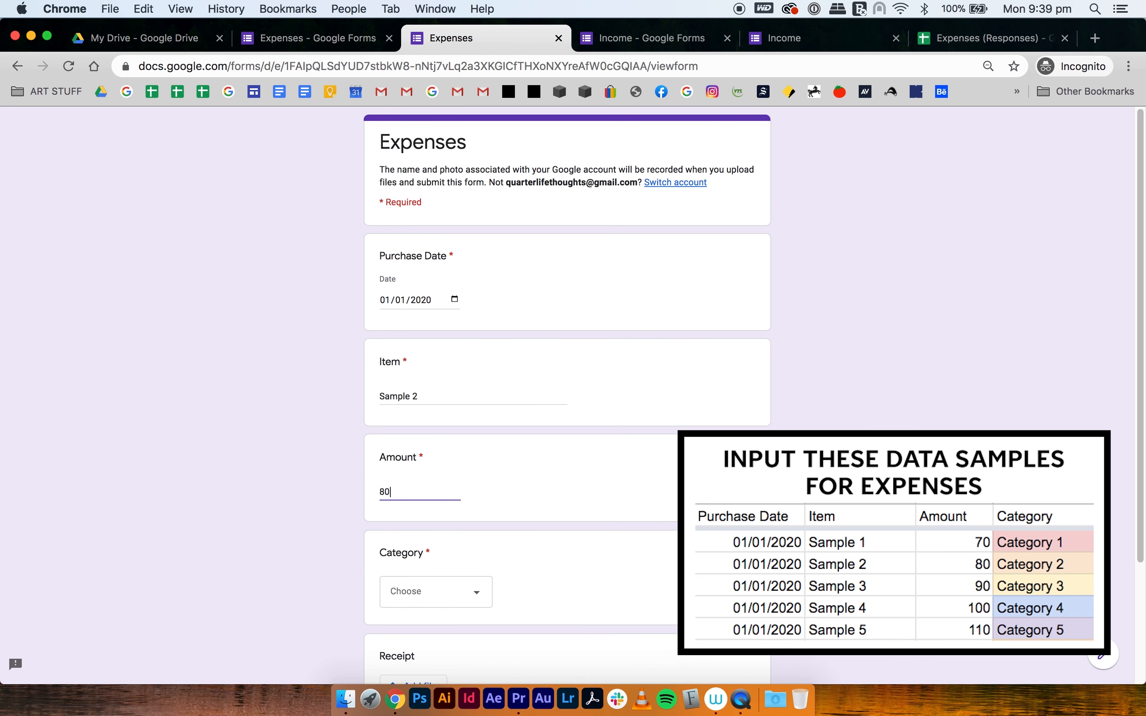
left_click(468, 607)
left_click(449, 559)
scroll(450, 563, "down", 3)
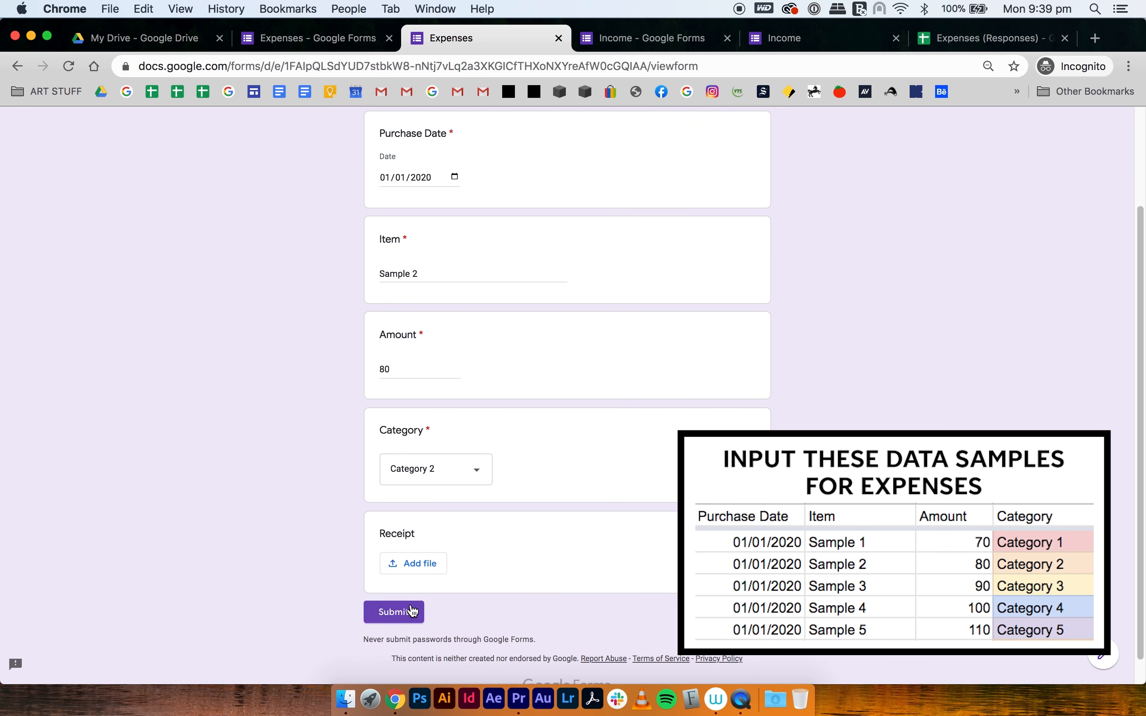
left_click(413, 611)
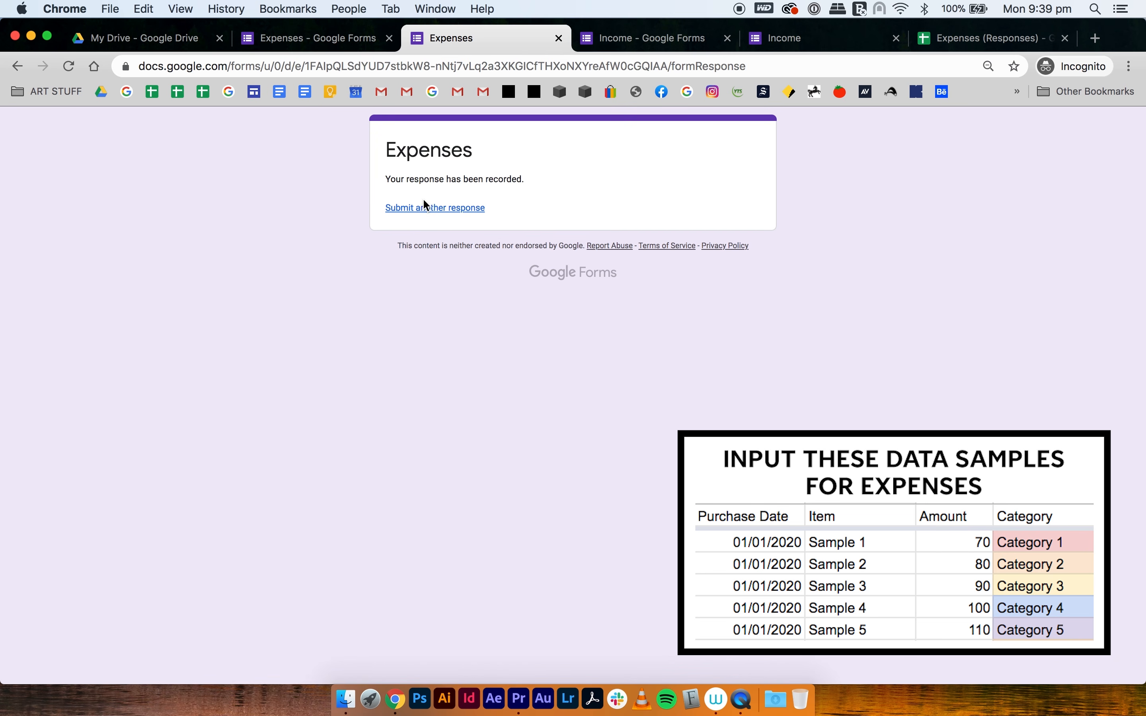
Step: Start a third expense response and set its purchase date to 01/01/2020
left_click(426, 207)
left_click(455, 299)
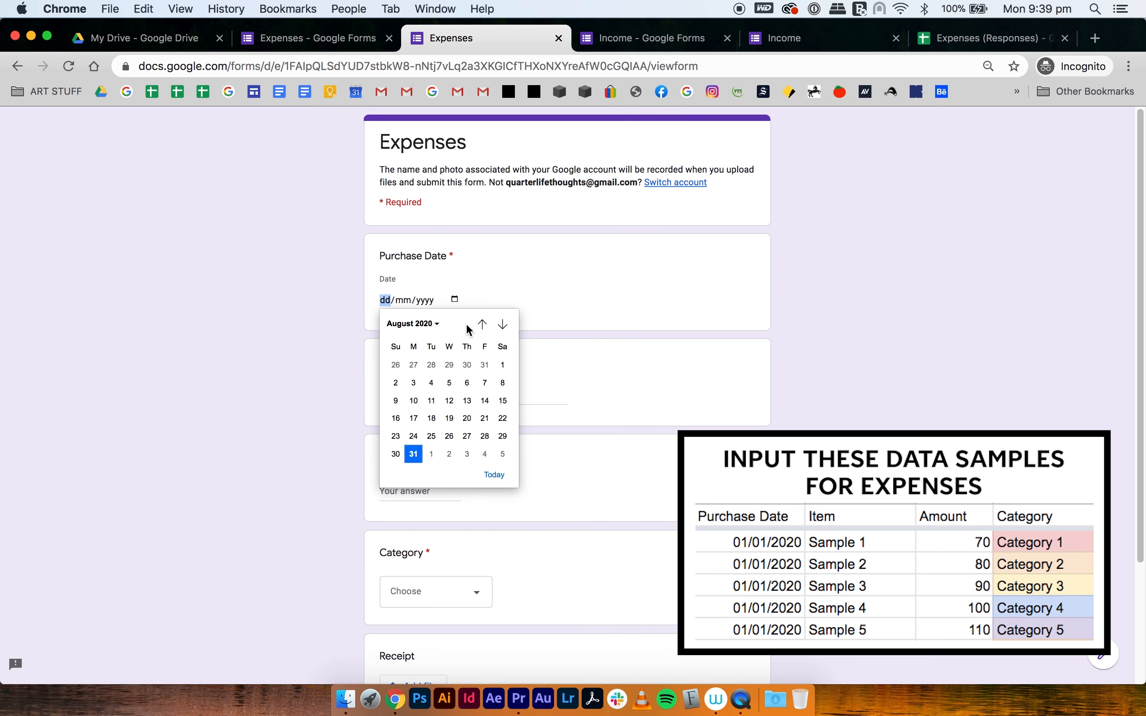
left_click(482, 325)
left_click(482, 325)
left_click(482, 325)
left_click(482, 325)
left_click(482, 325)
left_click(482, 325)
left_click(482, 325)
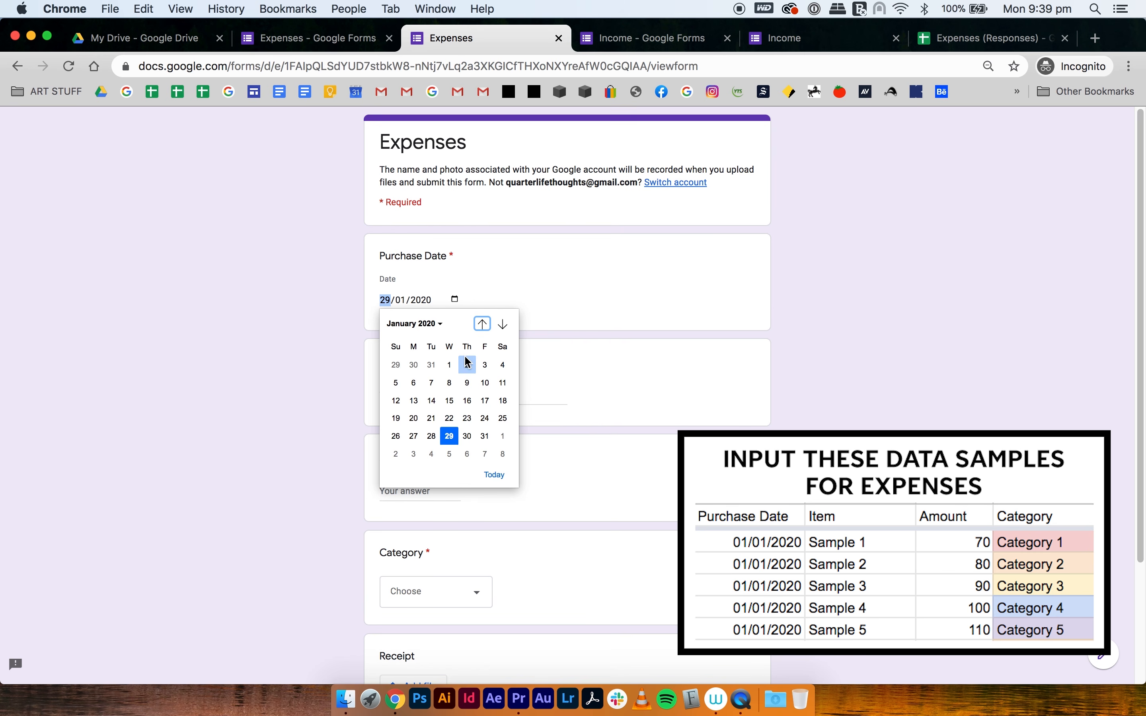
left_click(449, 363)
Step: Enter item Sample 3, amount 90 and Category 3, and submit the expense response
left_click(409, 396)
type("Sample")
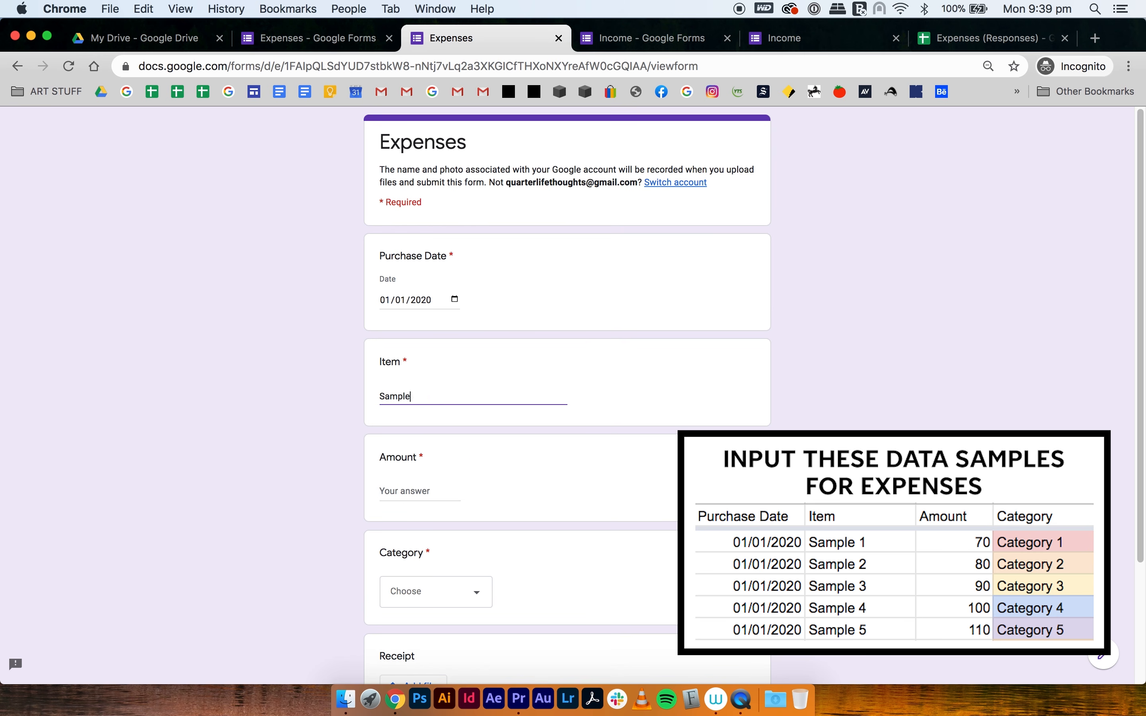
left_click(416, 490)
type("90")
left_click(432, 600)
left_click(437, 588)
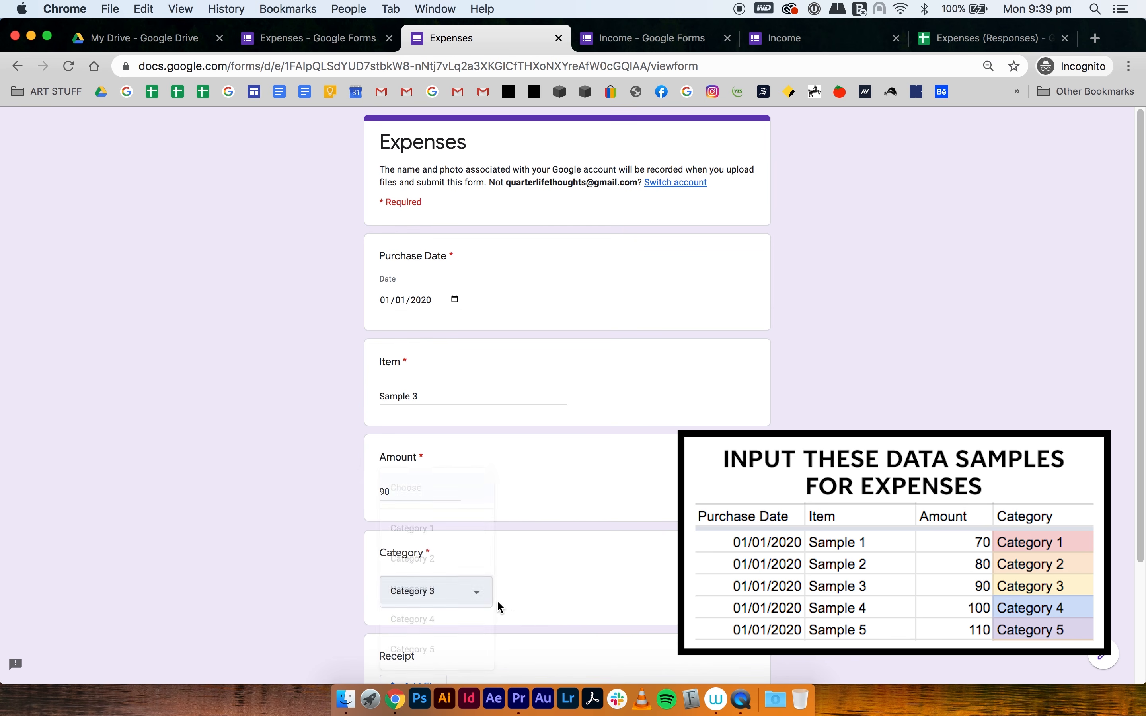
scroll(486, 599, "down", 3)
left_click(403, 597)
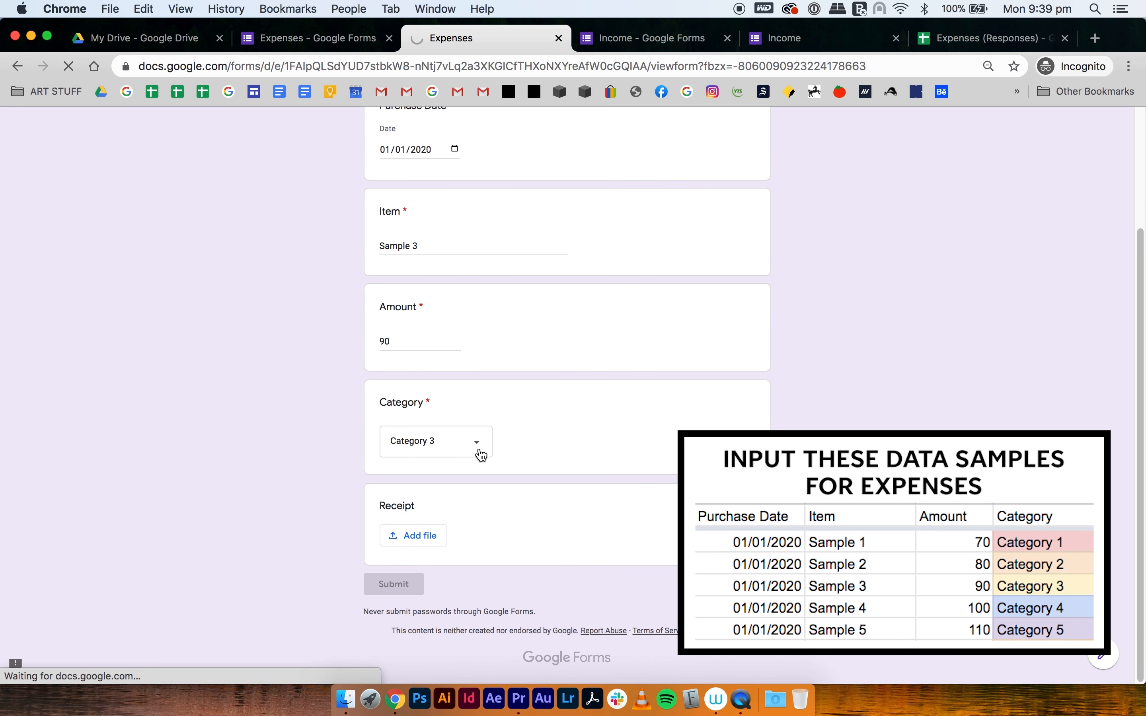
Step: Start a fourth expense response and set its purchase date to 01/01/2020
left_click(438, 206)
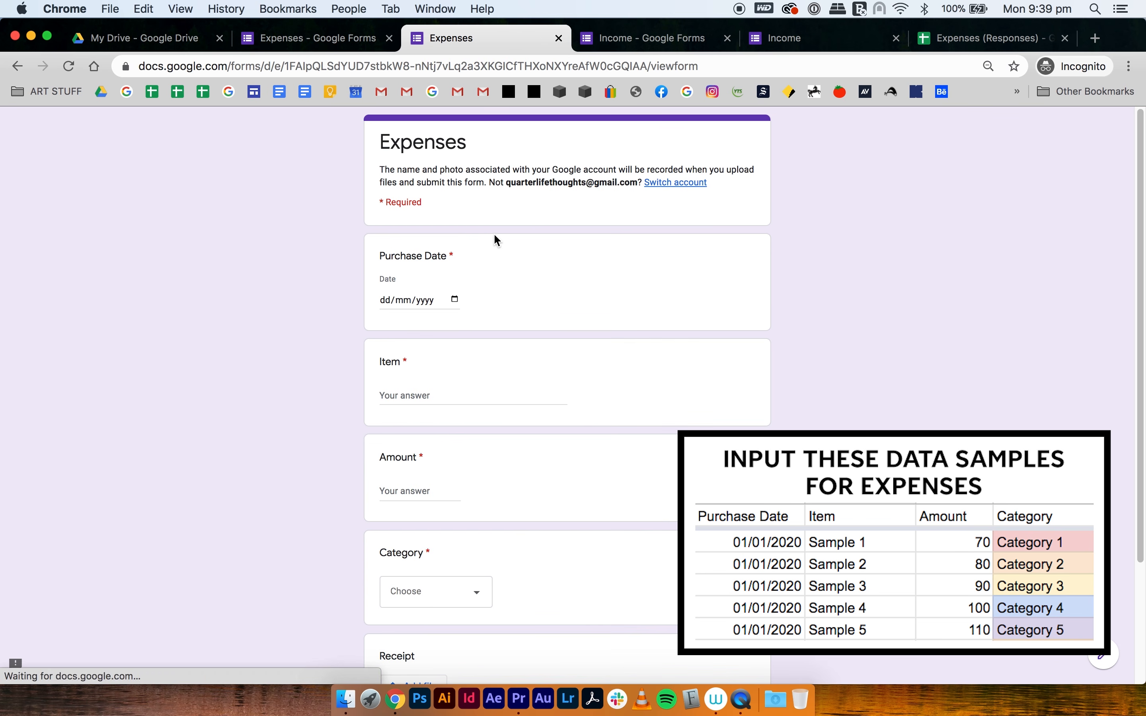
left_click(454, 299)
left_click(482, 324)
left_click(482, 324)
left_click(482, 324)
left_click(482, 324)
left_click(483, 324)
left_click(448, 365)
Step: Enter item Sample 4, amount 100 and Category 4, and submit the expense response
left_click(449, 393)
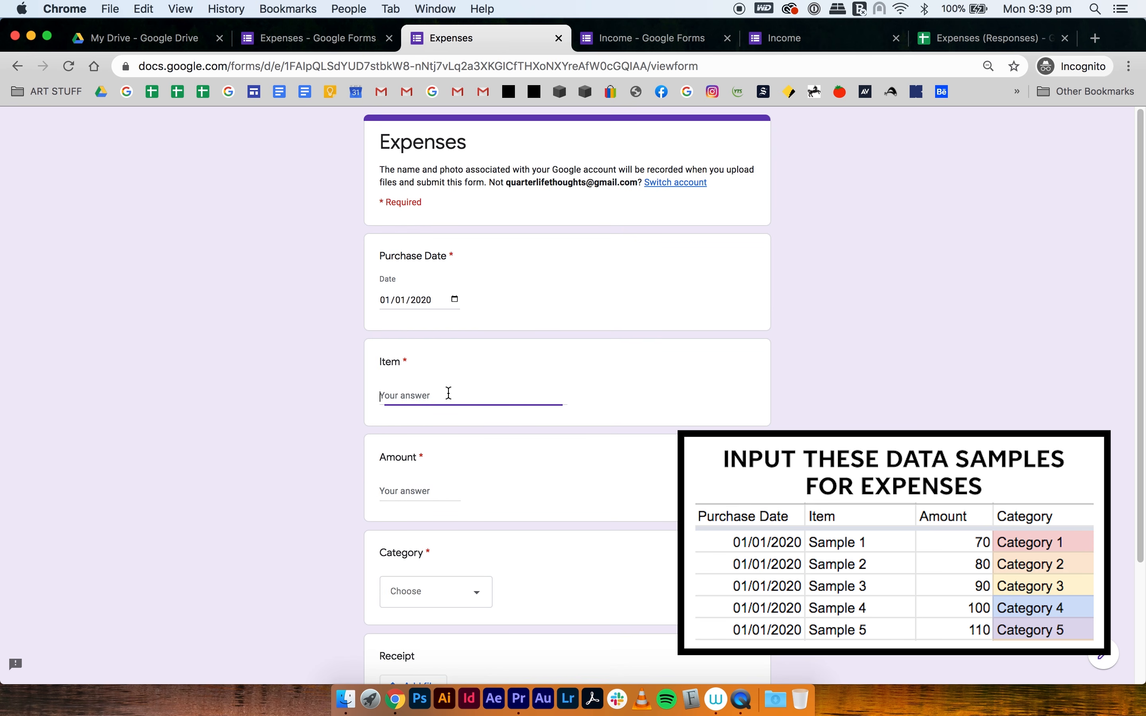
type("Sample 4")
left_click(408, 498)
type("100")
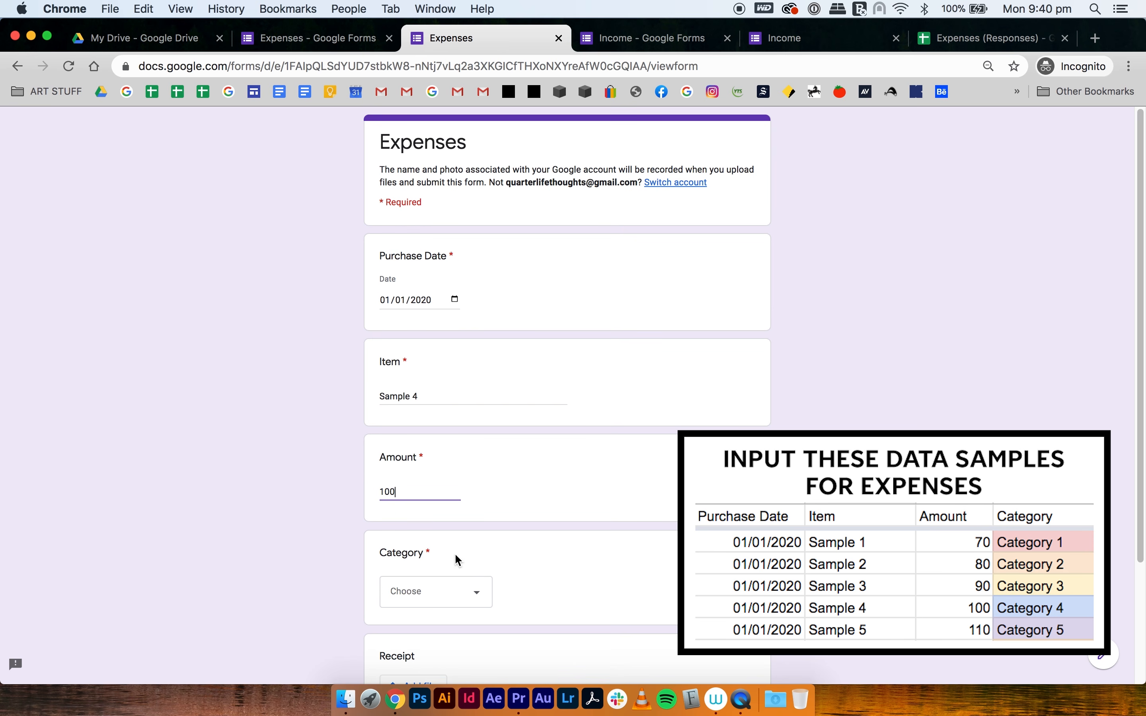
left_click(455, 590)
left_click(450, 619)
scroll(577, 571, "down", 1)
scroll(577, 571, "down", 2)
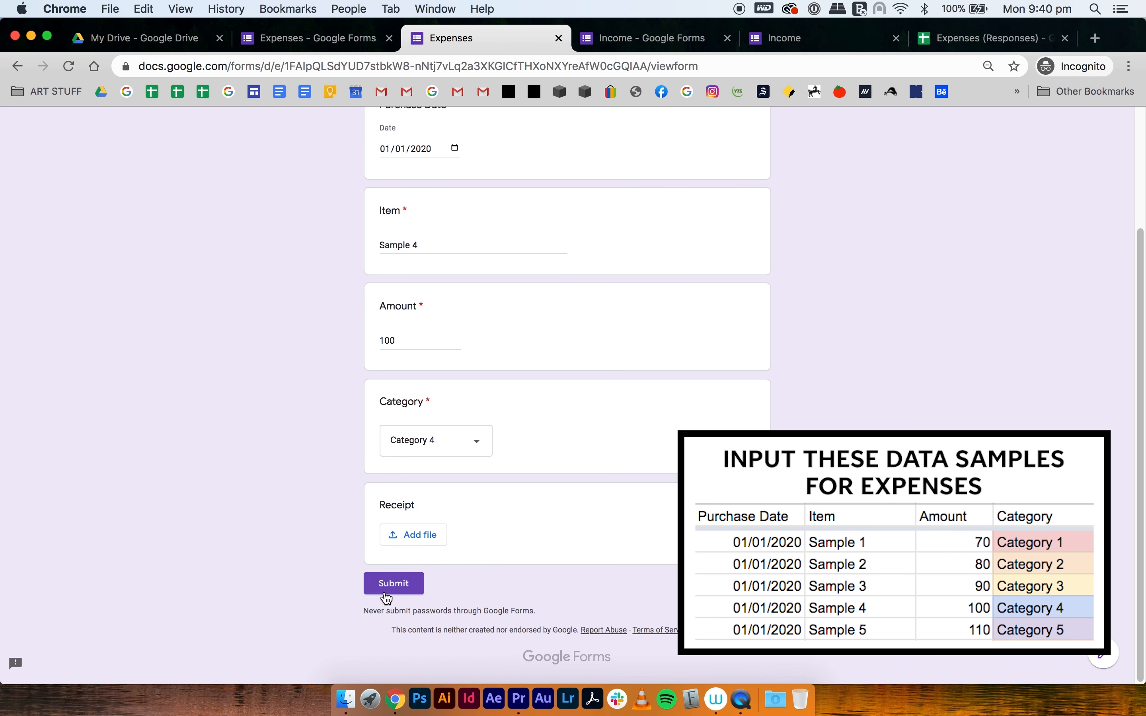
left_click(384, 587)
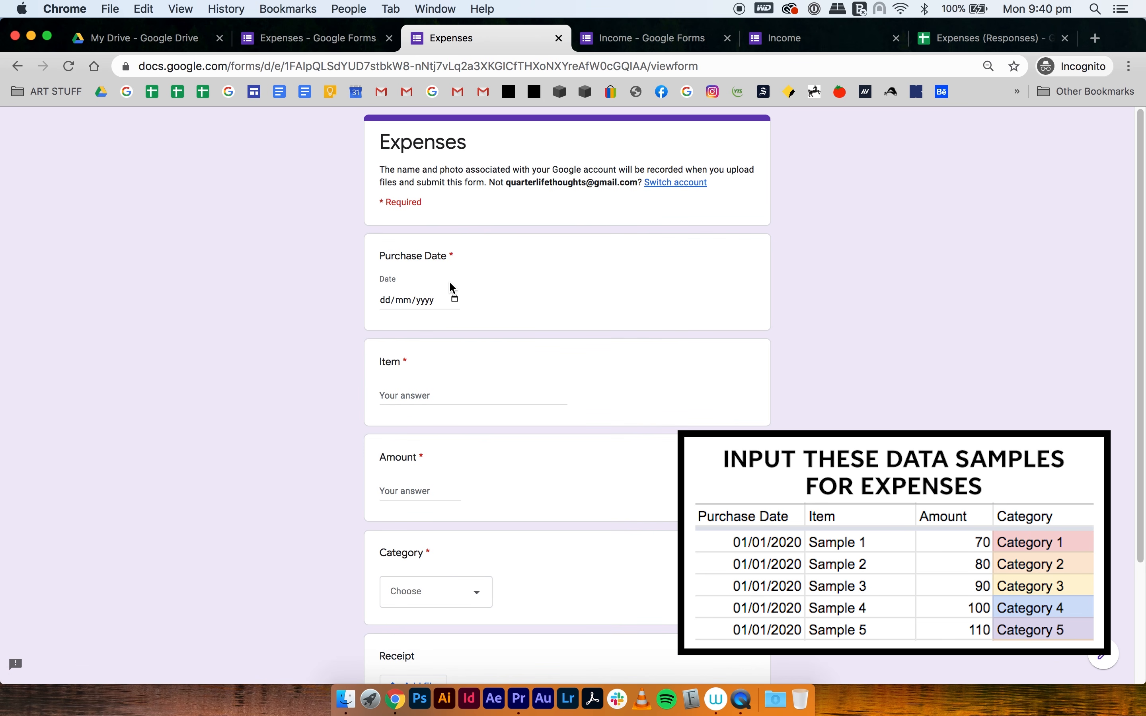
Step: Set the purchase date of the fifth sample expense to 01/01/2020
left_click(454, 299)
left_click(483, 324)
left_click(483, 324)
left_click(482, 324)
left_click(483, 324)
left_click(483, 324)
left_click(482, 323)
left_click(483, 324)
left_click(449, 365)
Step: Enter item Sample 5, amount 110 and Category 5, and submit the expense response
left_click(426, 397)
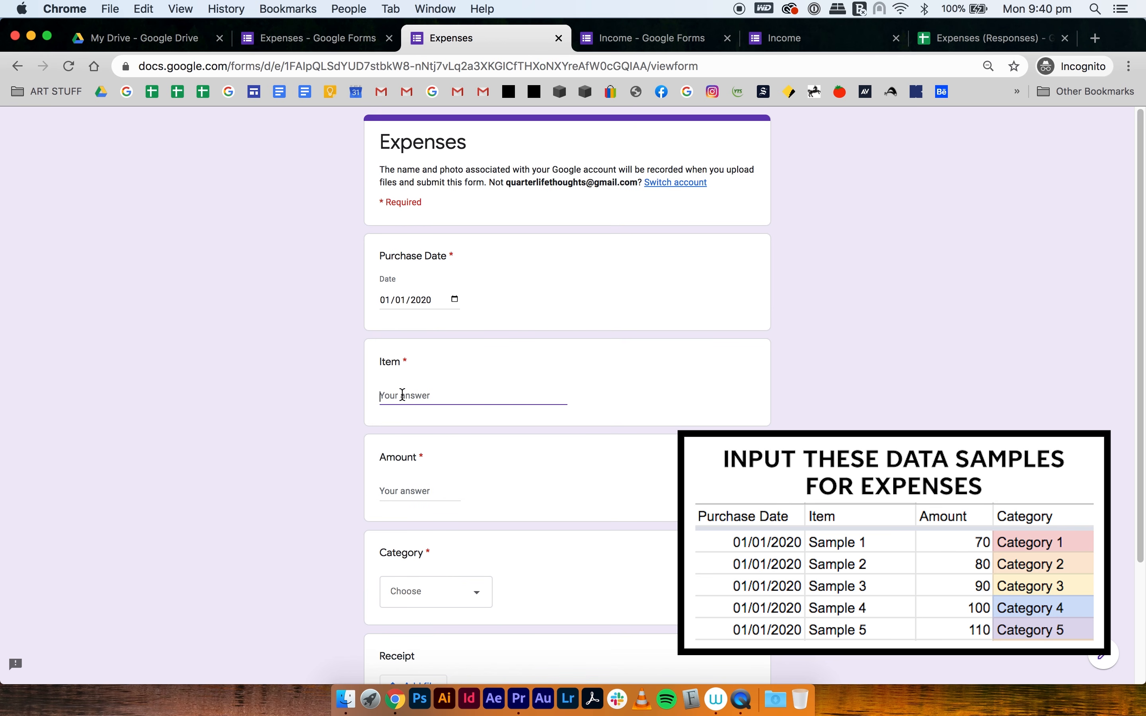
type("Sam")
left_click(401, 492)
type("1")
left_click(429, 592)
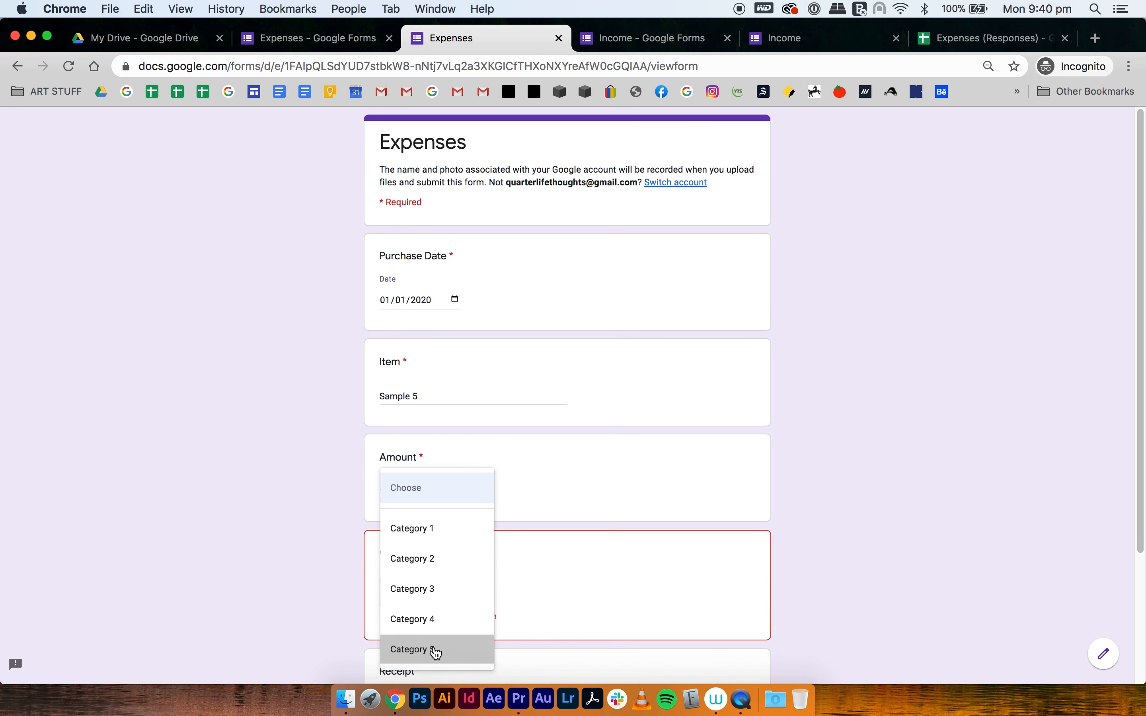
left_click(432, 650)
scroll(490, 613, "down", 5)
left_click(403, 592)
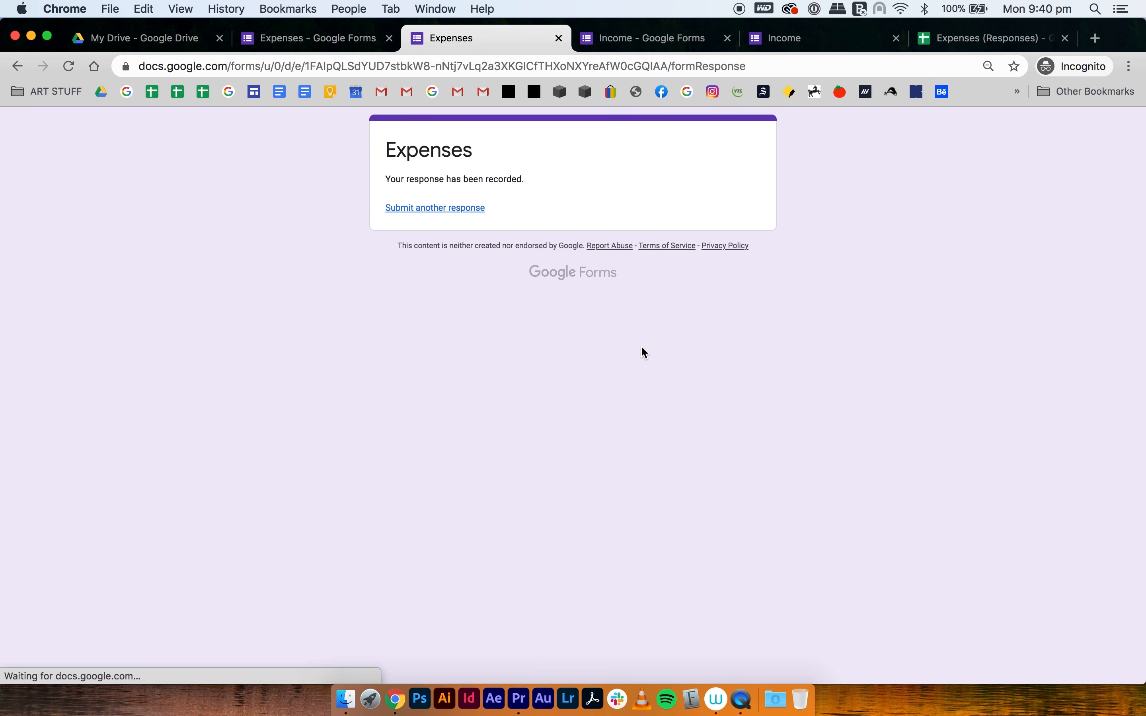
Step: Switch to the blank Income form and set the first sample income's date to 01/01/2020
left_click(788, 37)
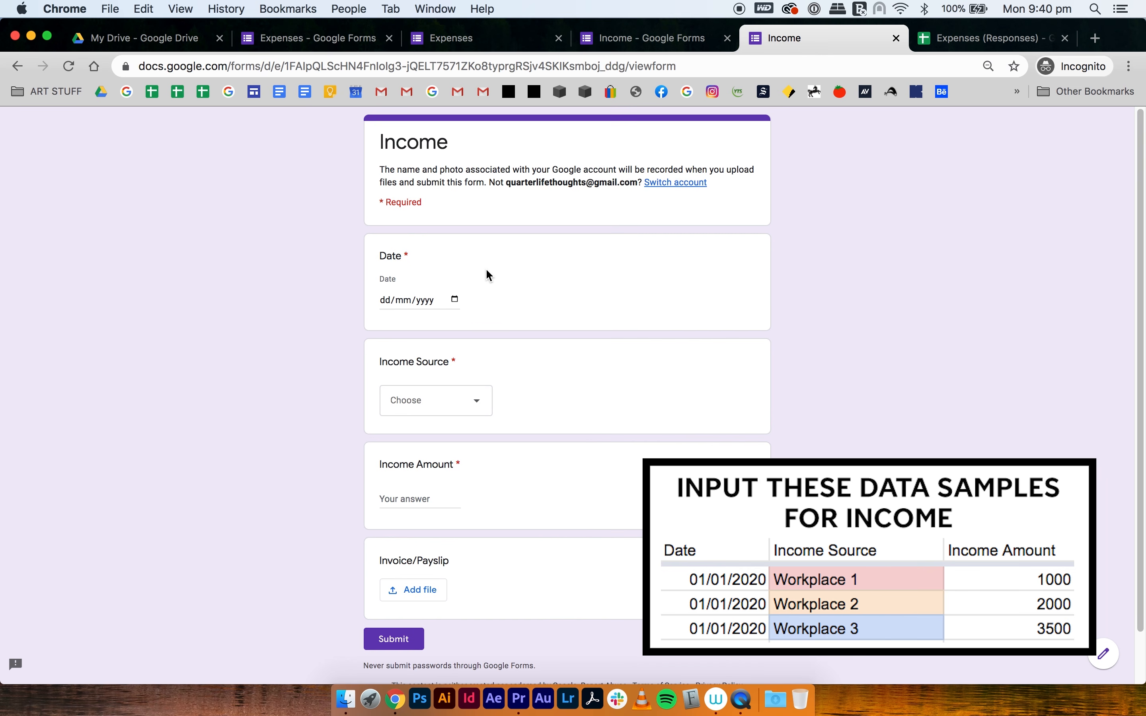
left_click(454, 299)
left_click(482, 323)
left_click(483, 324)
left_click(483, 326)
left_click(483, 325)
left_click(483, 326)
left_click(483, 326)
left_click(482, 326)
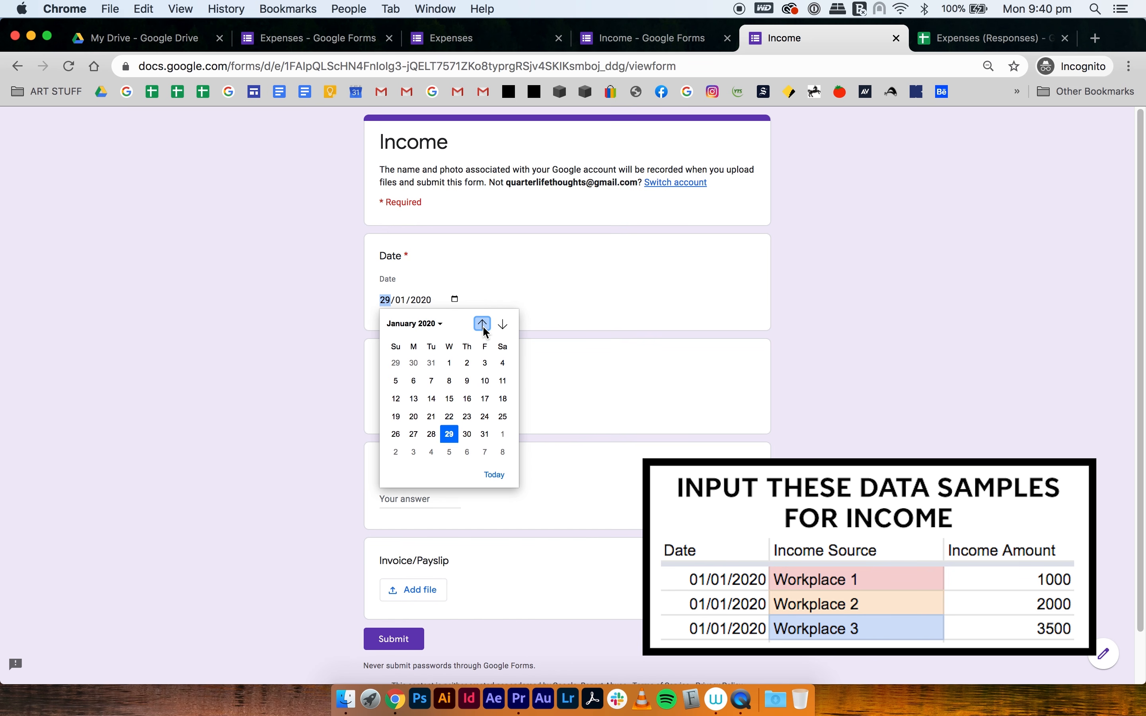
left_click(449, 365)
Step: Choose Workplace 1 as the income source, enter an amount of 1000, and submit the income response
left_click(391, 401)
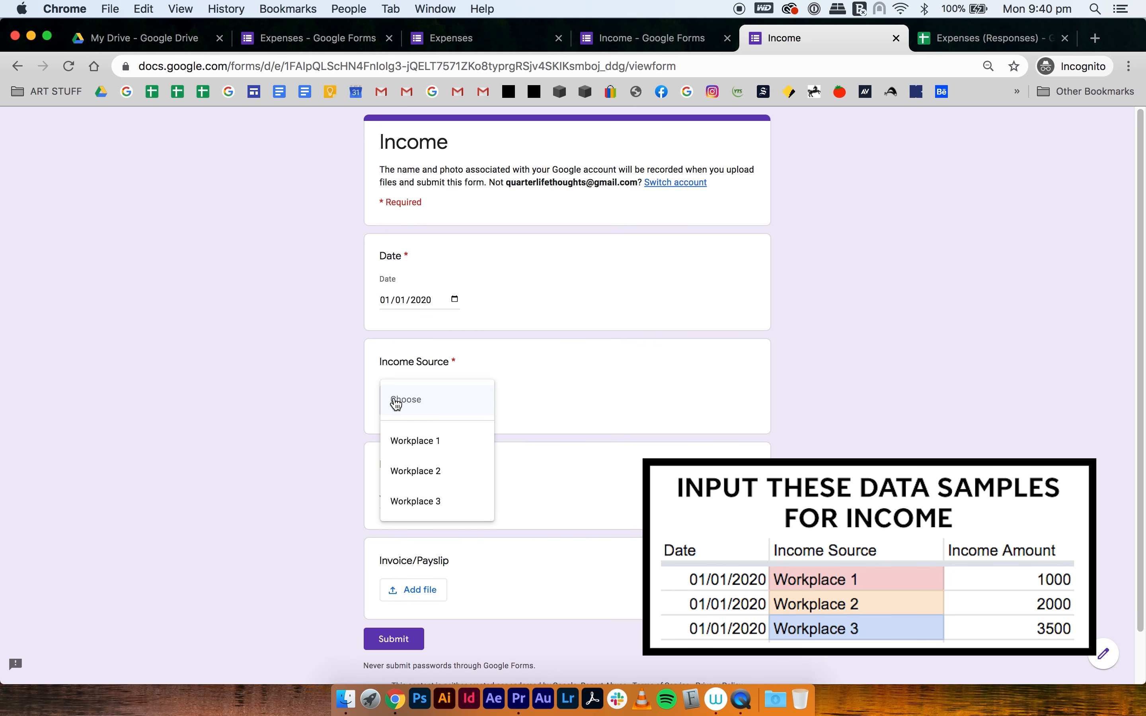
left_click(415, 440)
left_click(413, 501)
type("1000")
left_click(400, 639)
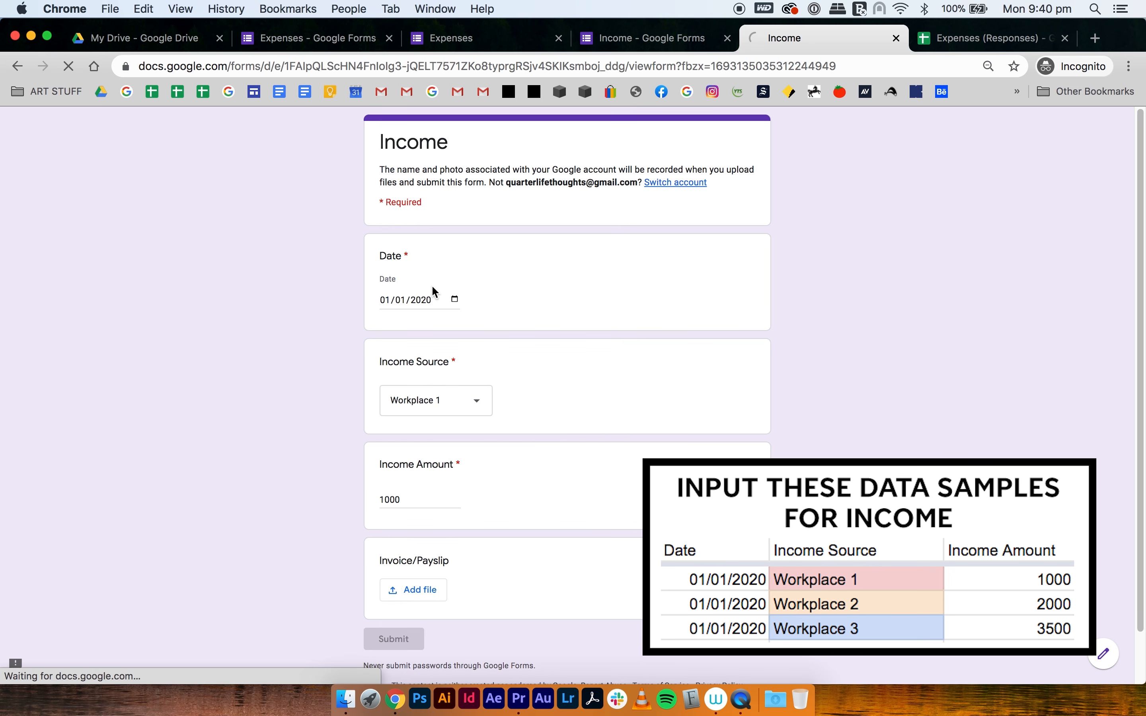
Step: Start a second income response and set its date to 01/01/2020
left_click(462, 208)
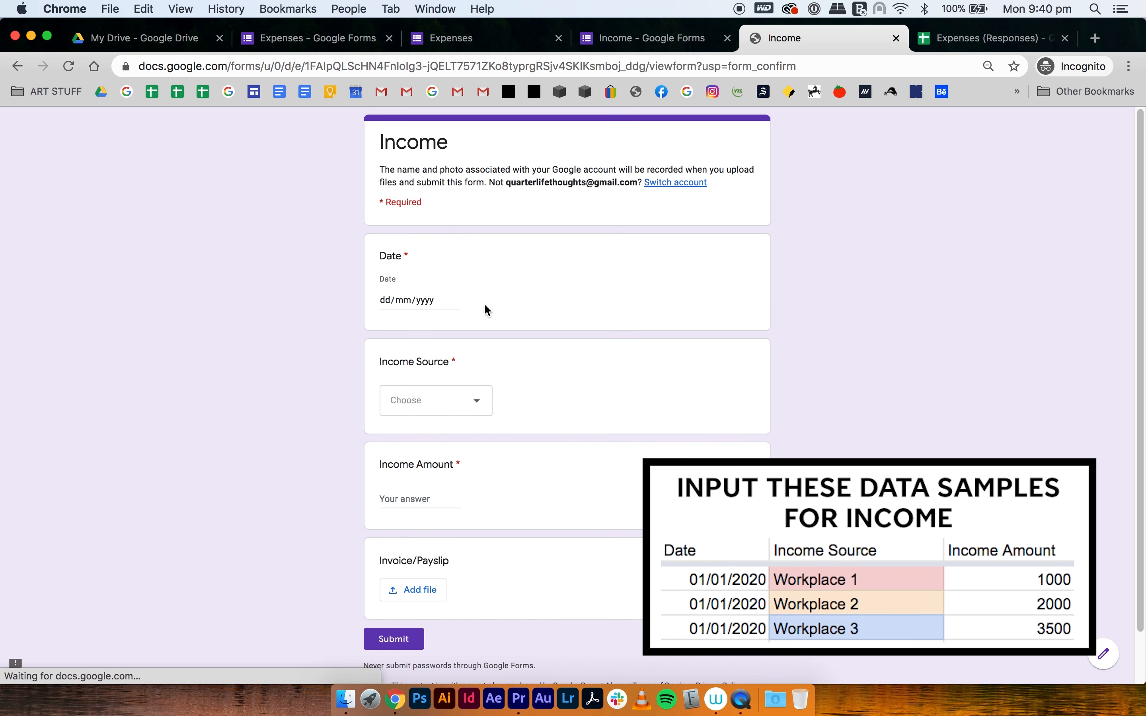
left_click(455, 299)
left_click(483, 323)
left_click(483, 323)
left_click(483, 323)
left_click(483, 323)
left_click(483, 324)
left_click(483, 324)
left_click(483, 323)
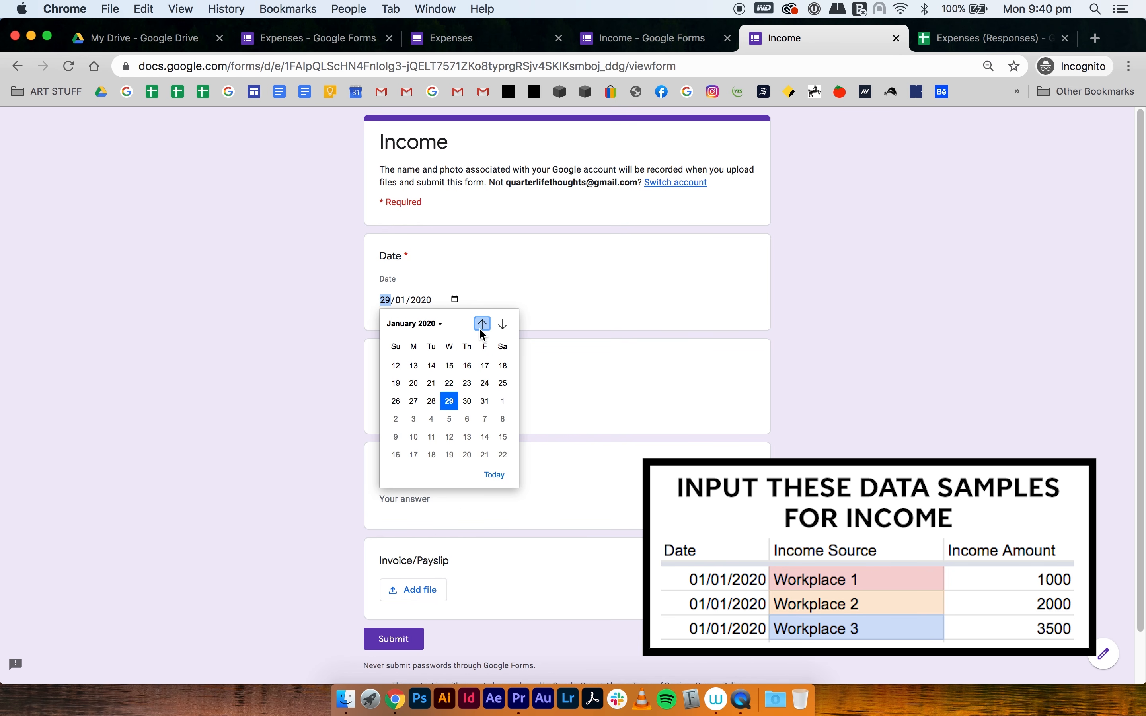
left_click(449, 365)
Step: Choose Workplace 2 as the income source, enter an amount of 2000, and submit the income response
left_click(421, 402)
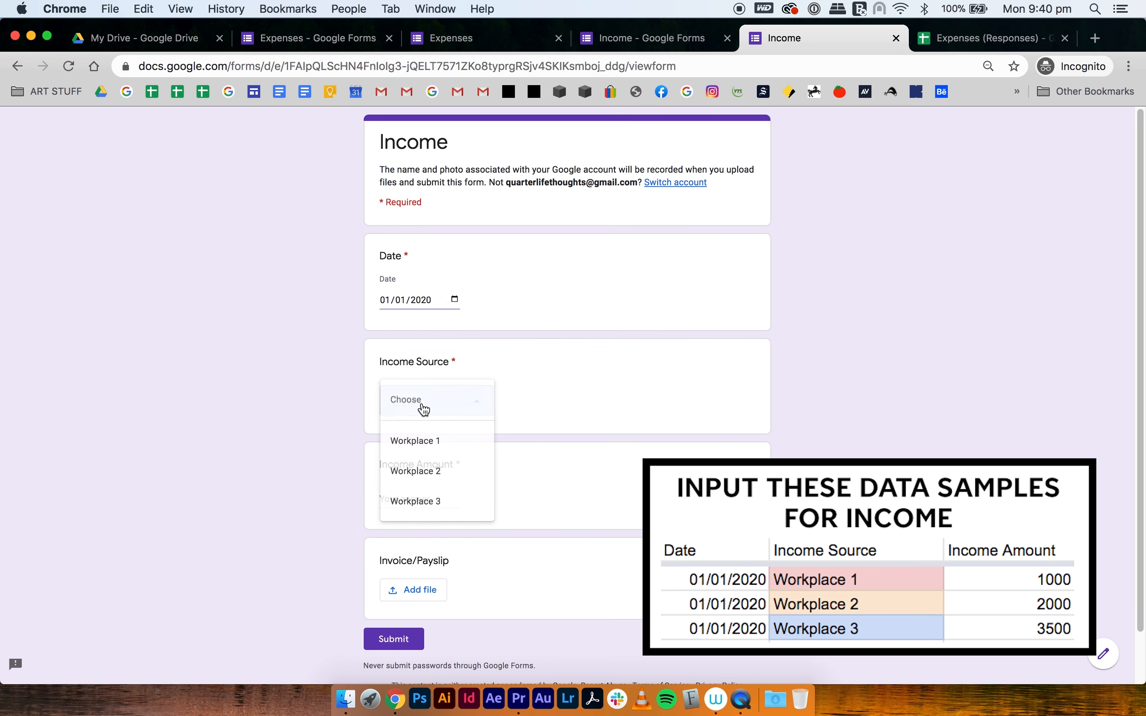
left_click(427, 475)
left_click(395, 492)
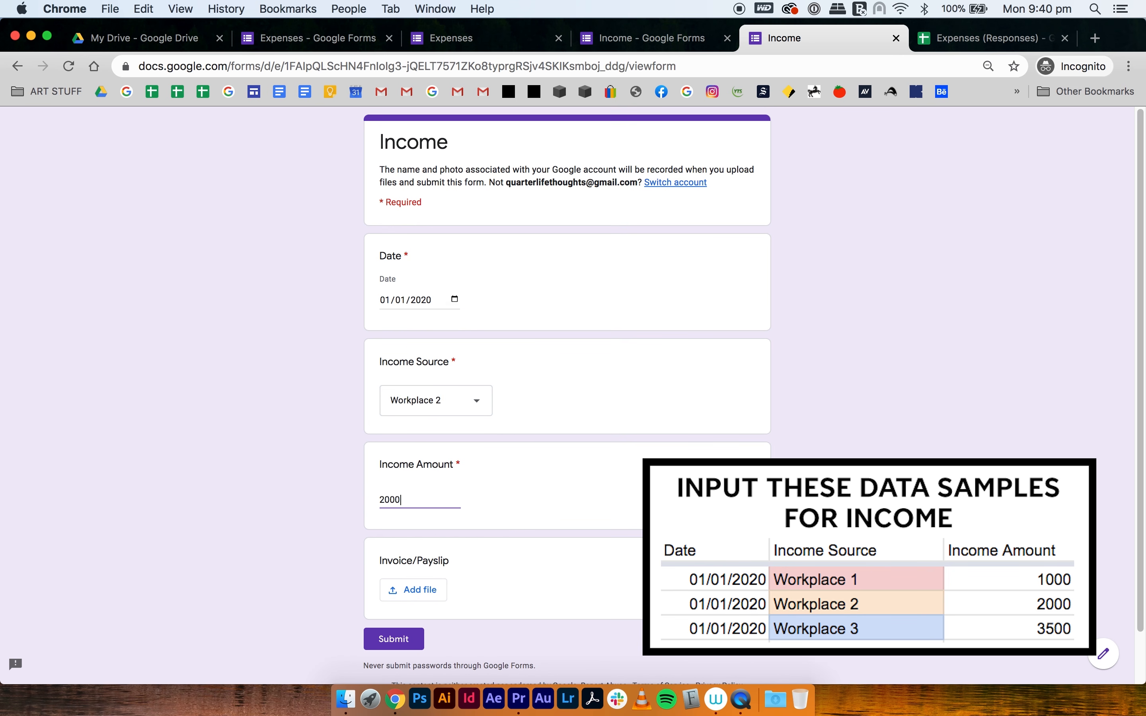
left_click(408, 639)
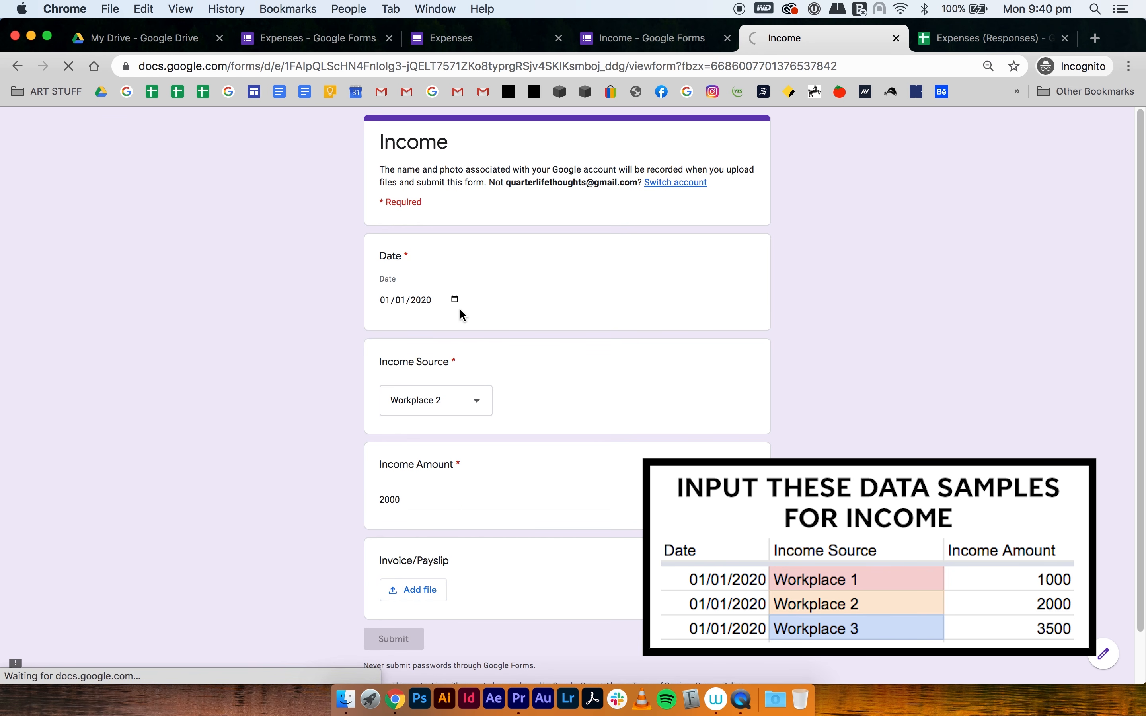
Step: Start a third income response and set its date to 01/01/2020
left_click(461, 213)
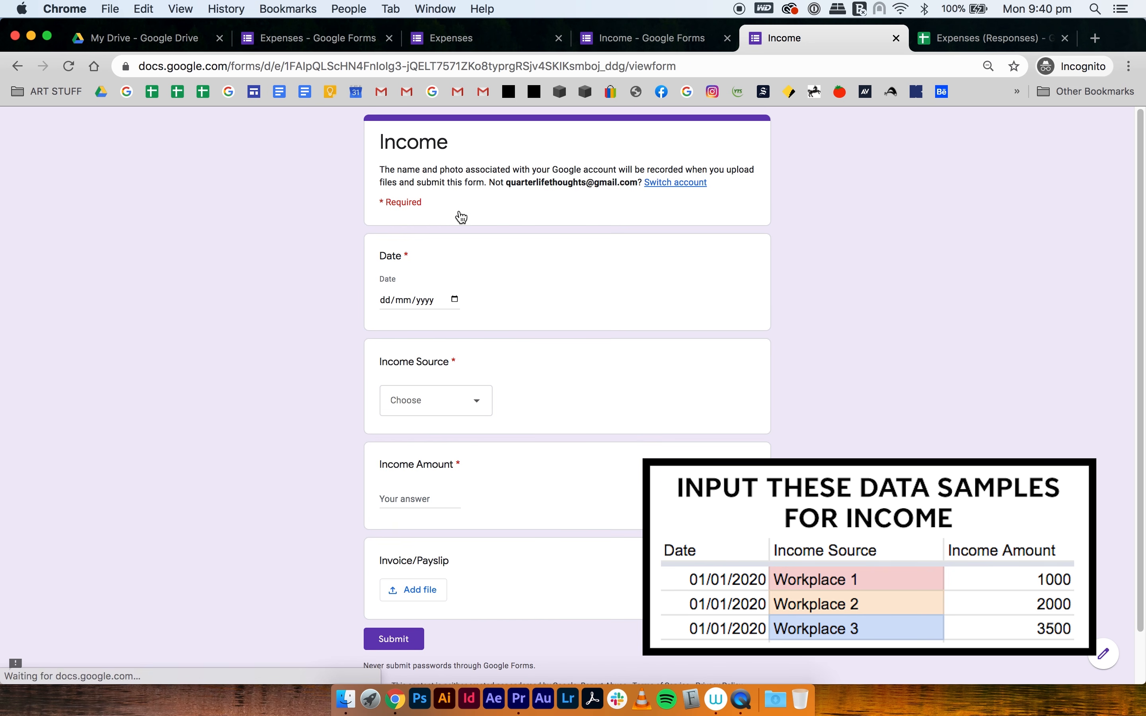
left_click(455, 299)
left_click(482, 324)
left_click(482, 324)
left_click(482, 324)
left_click(482, 324)
left_click(482, 324)
left_click(482, 324)
left_click(483, 324)
left_click(482, 324)
left_click(503, 324)
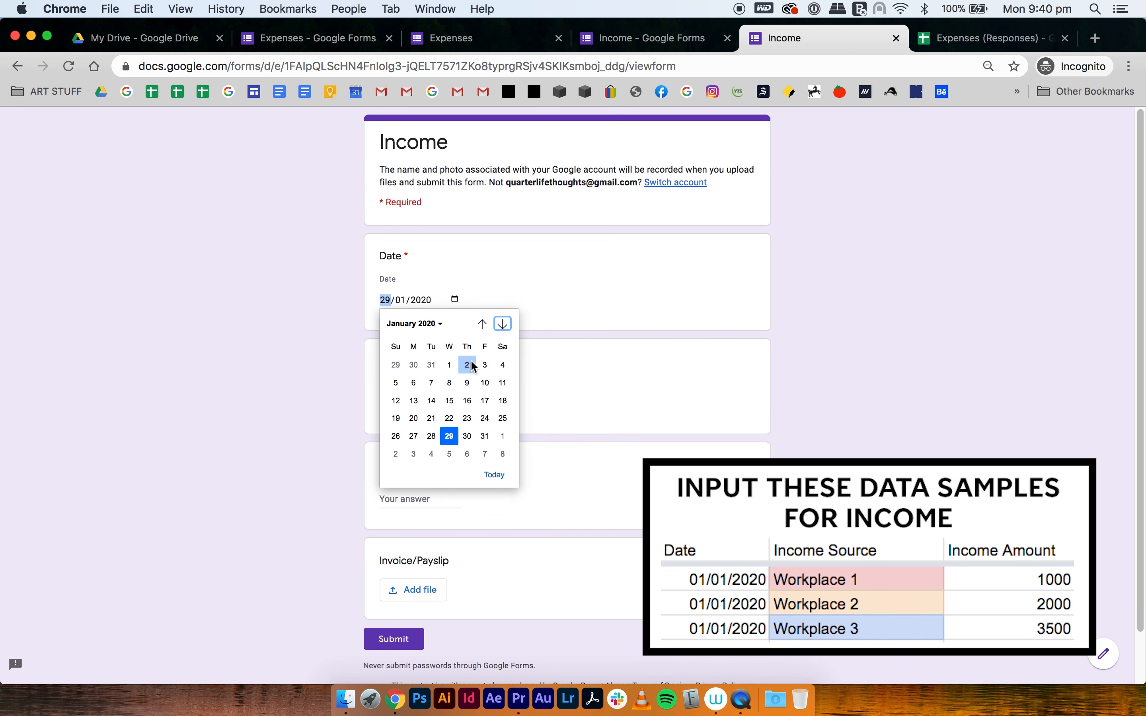
left_click(449, 365)
Step: Choose Workplace 3 as the income source, enter an amount of 3500, and submit the income response
left_click(425, 408)
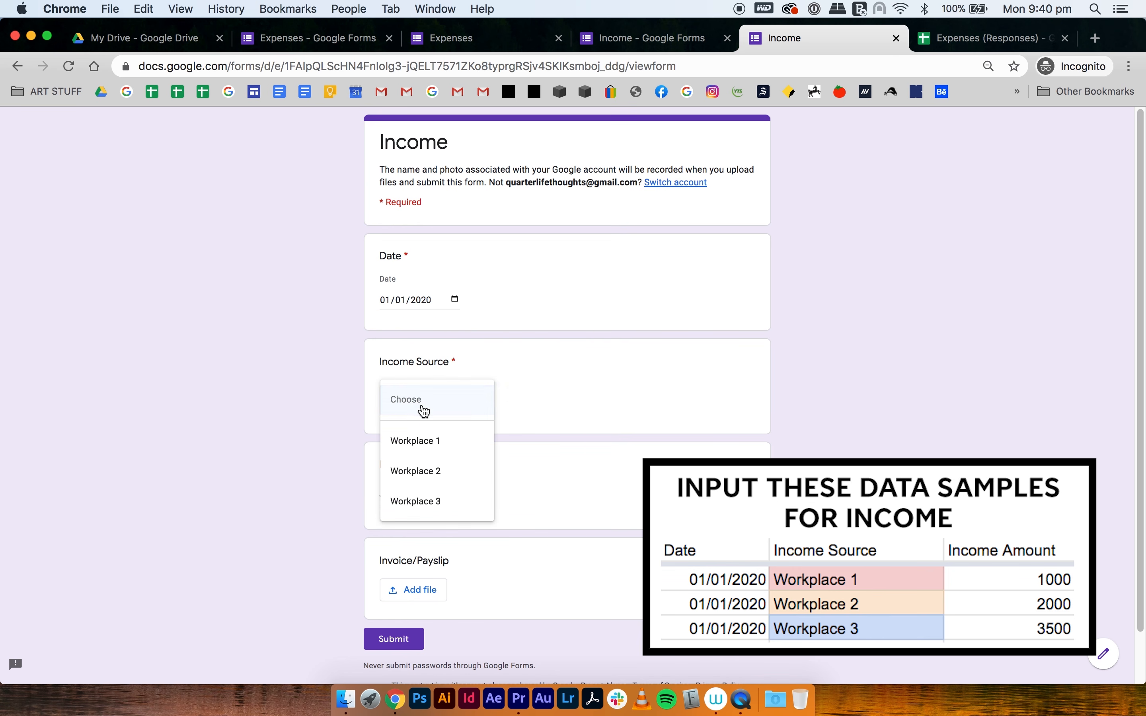
left_click(436, 509)
left_click(429, 498)
type("3500")
left_click(403, 642)
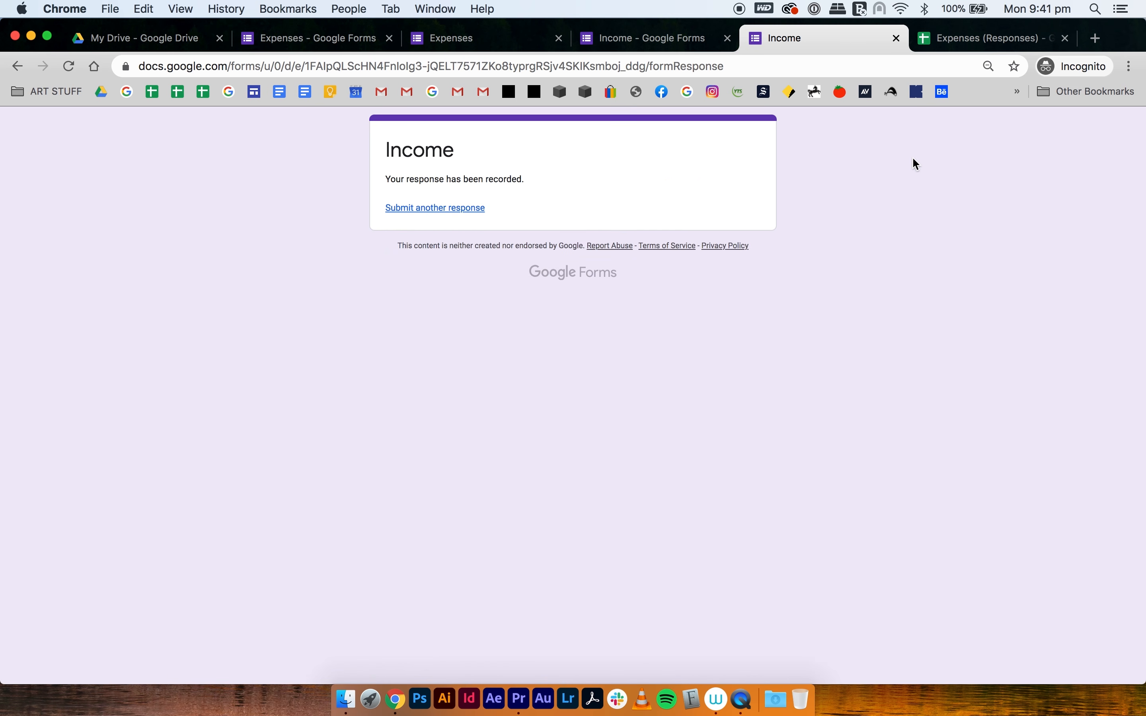
Step: Switch to the linked responses spreadsheet and rename it with the owner's first name in possessive form followed by "Income + Expenses 2020"
key("ctrl+Tab")
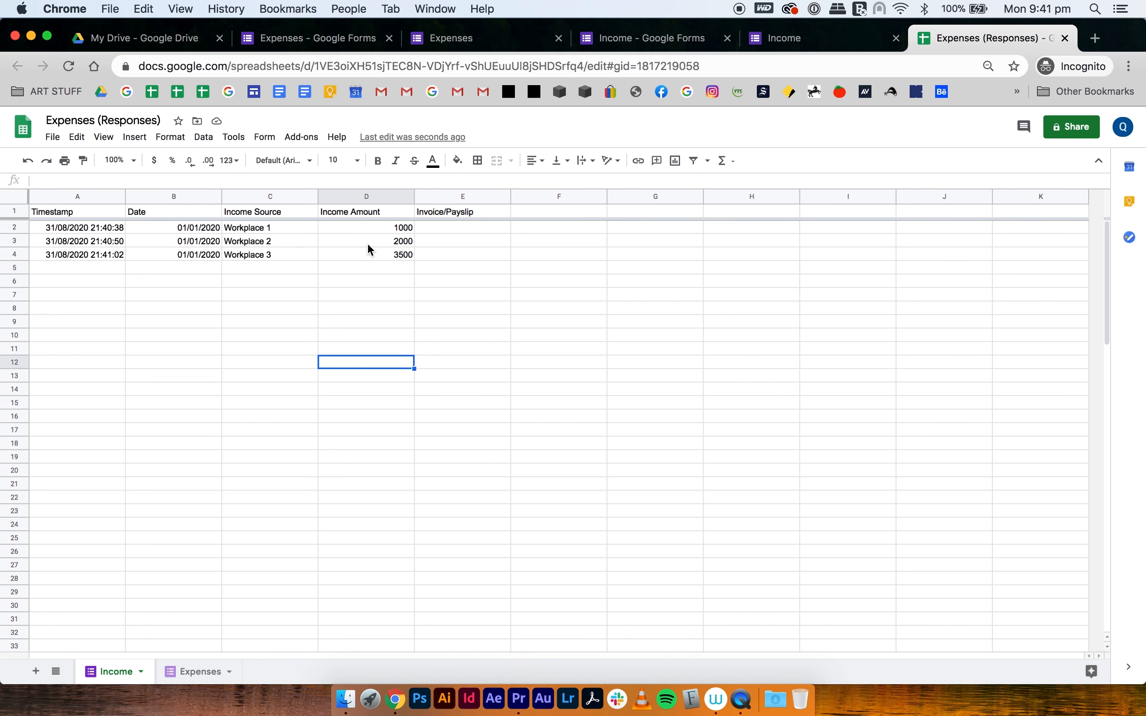
left_click(199, 668)
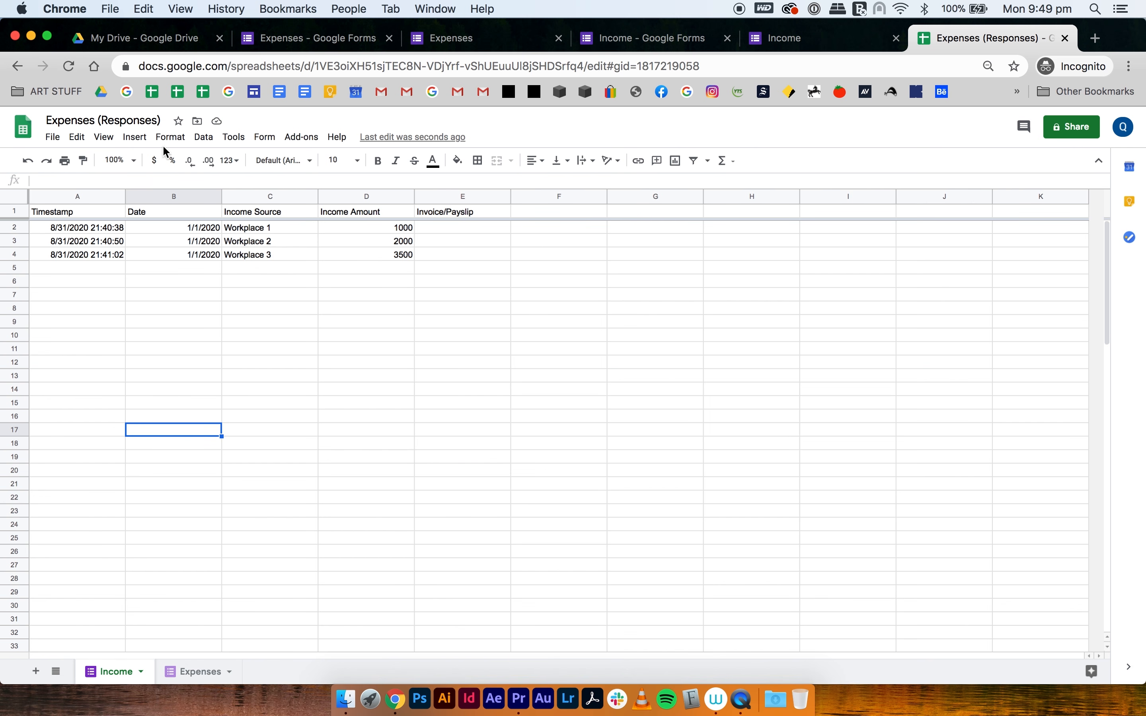
left_click(124, 120)
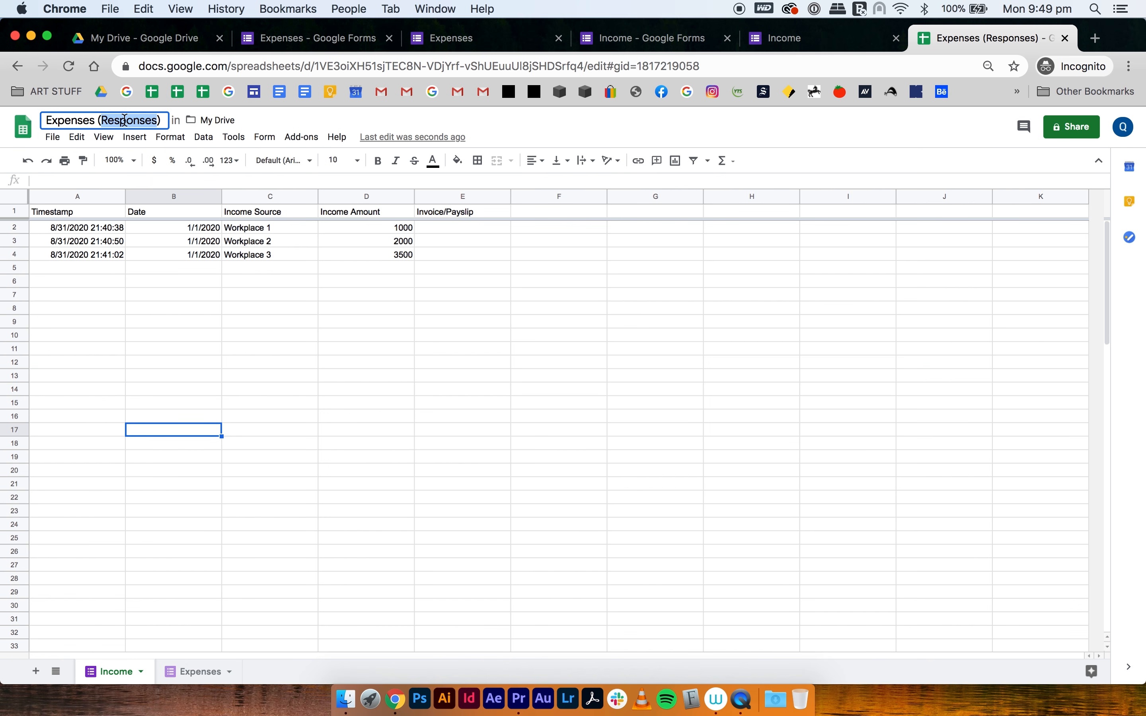
type("Deb")
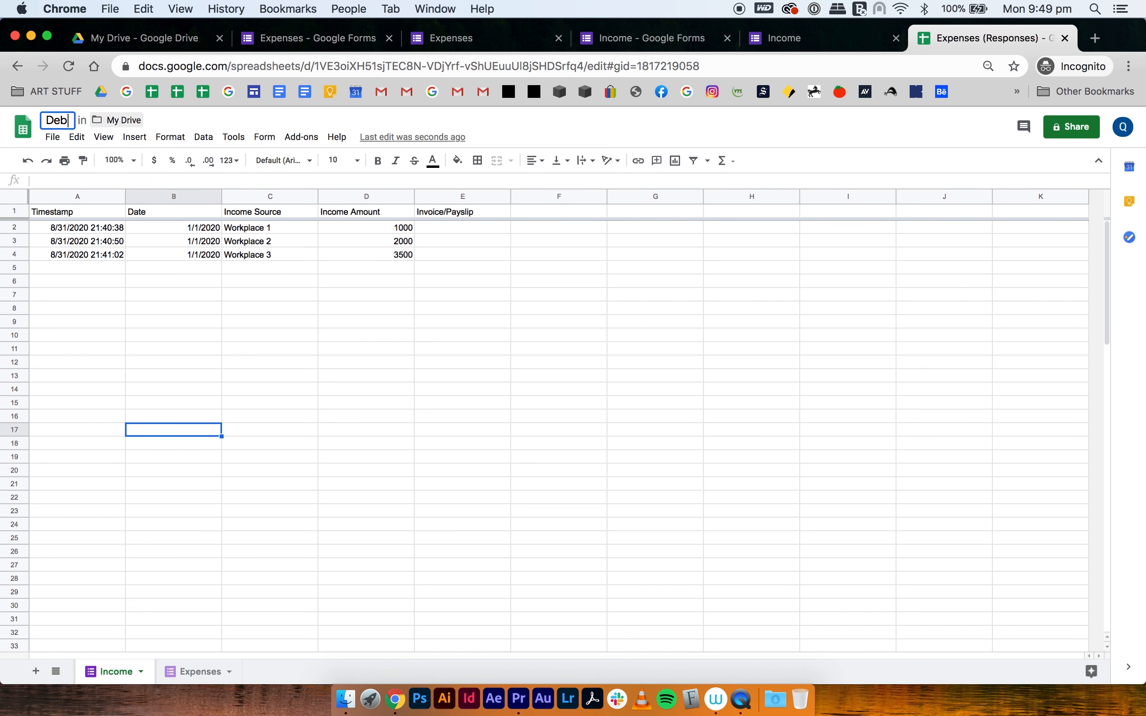
type("'s ")
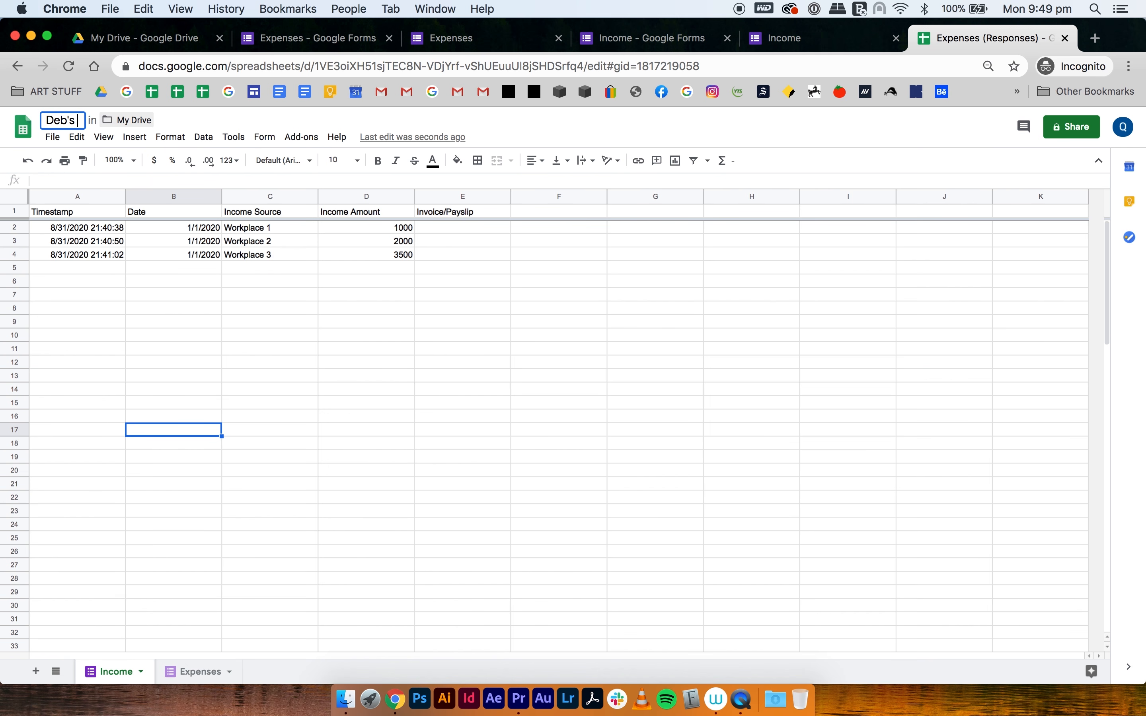
type("Income ")
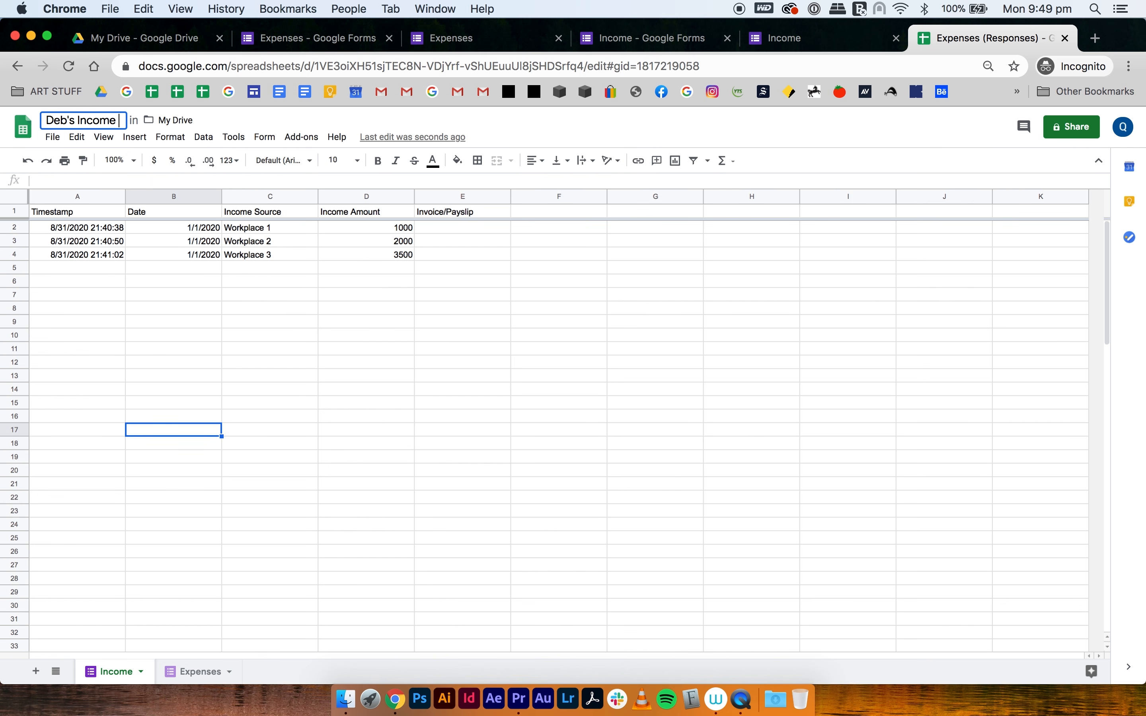
type("+ Expenses 2020")
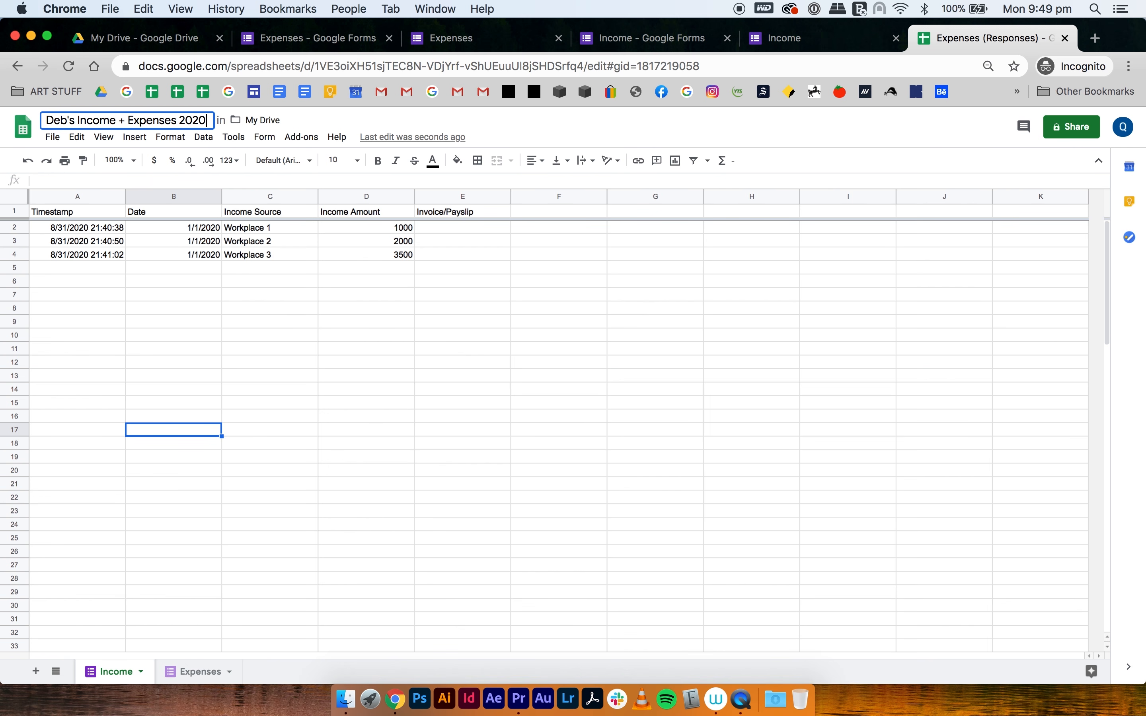
left_click(174, 308)
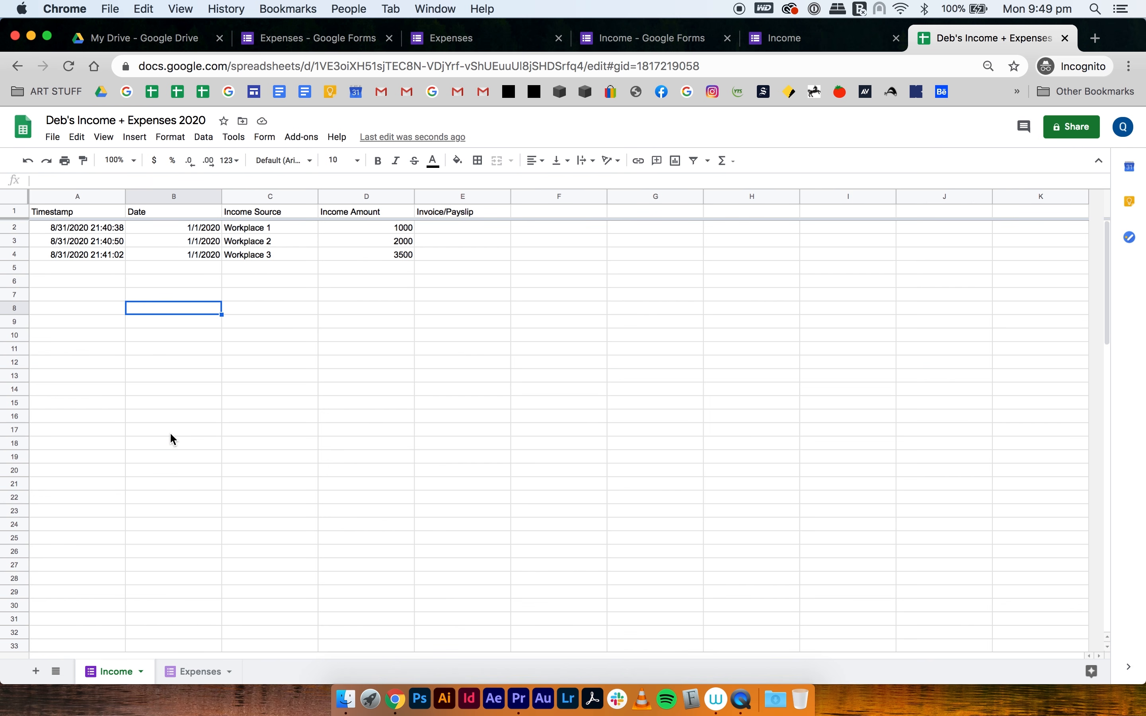
Step: Set the spreadsheet's locale to Australia and its time zone to (GMT+10:00) Eastern Time - Melbourne, Sydney, and save the settings
left_click(52, 137)
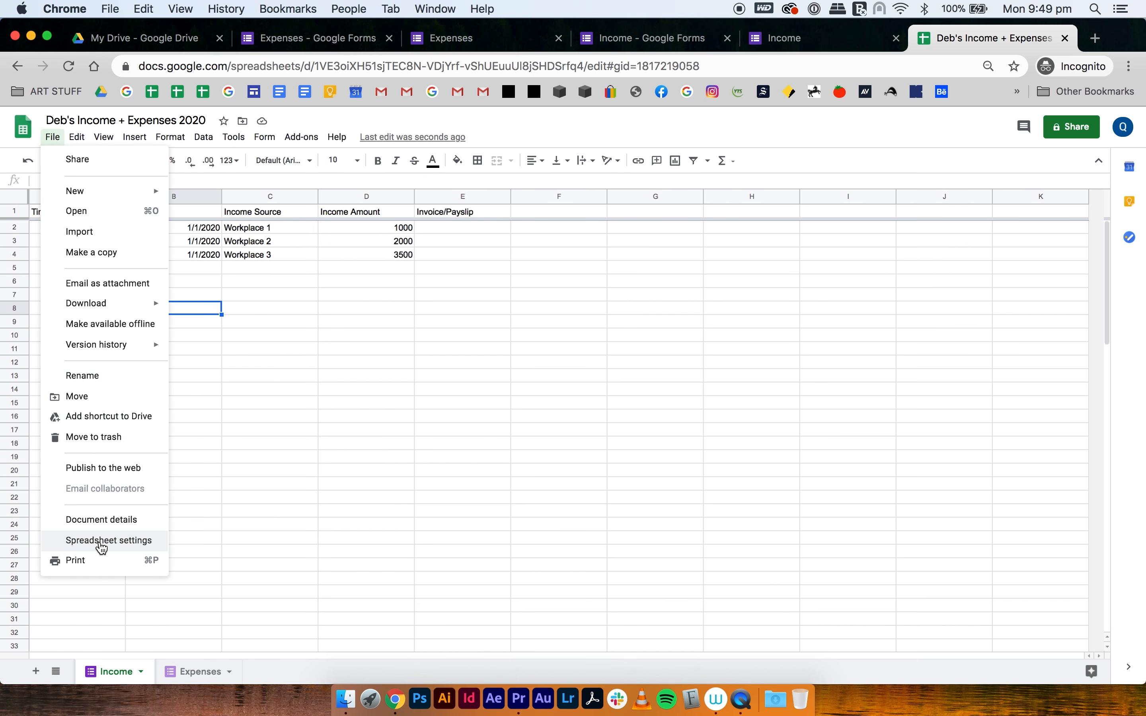
left_click(98, 541)
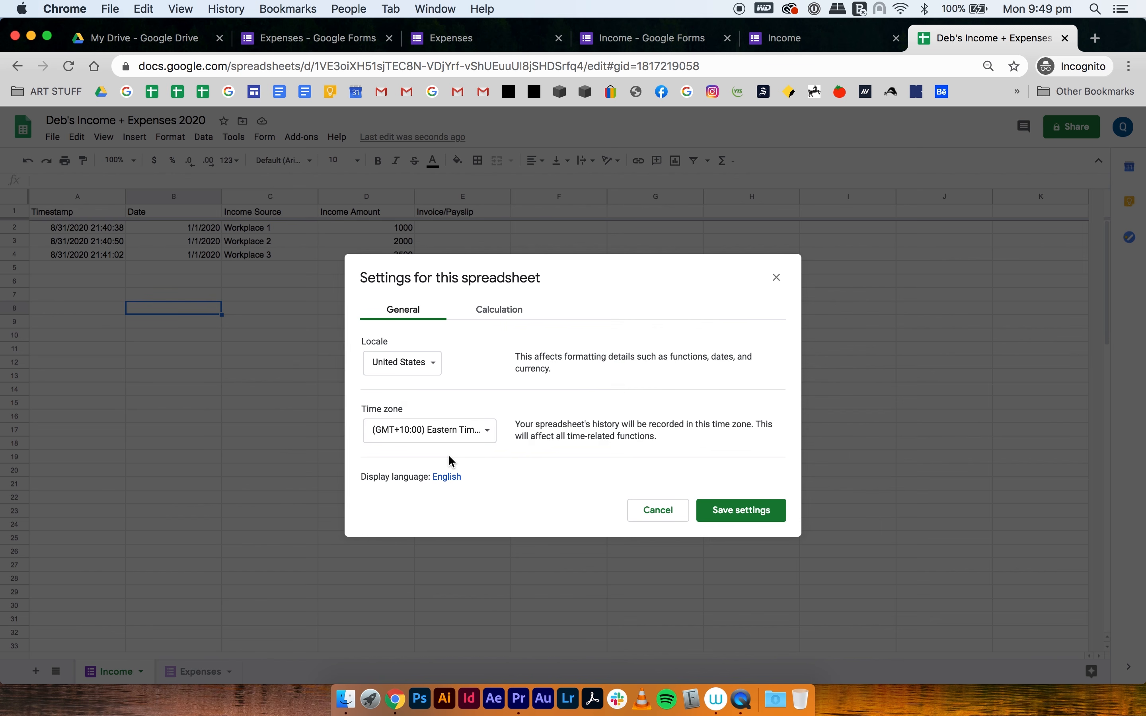
left_click(433, 366)
scroll(441, 410, "up", 5)
scroll(440, 410, "up", 5)
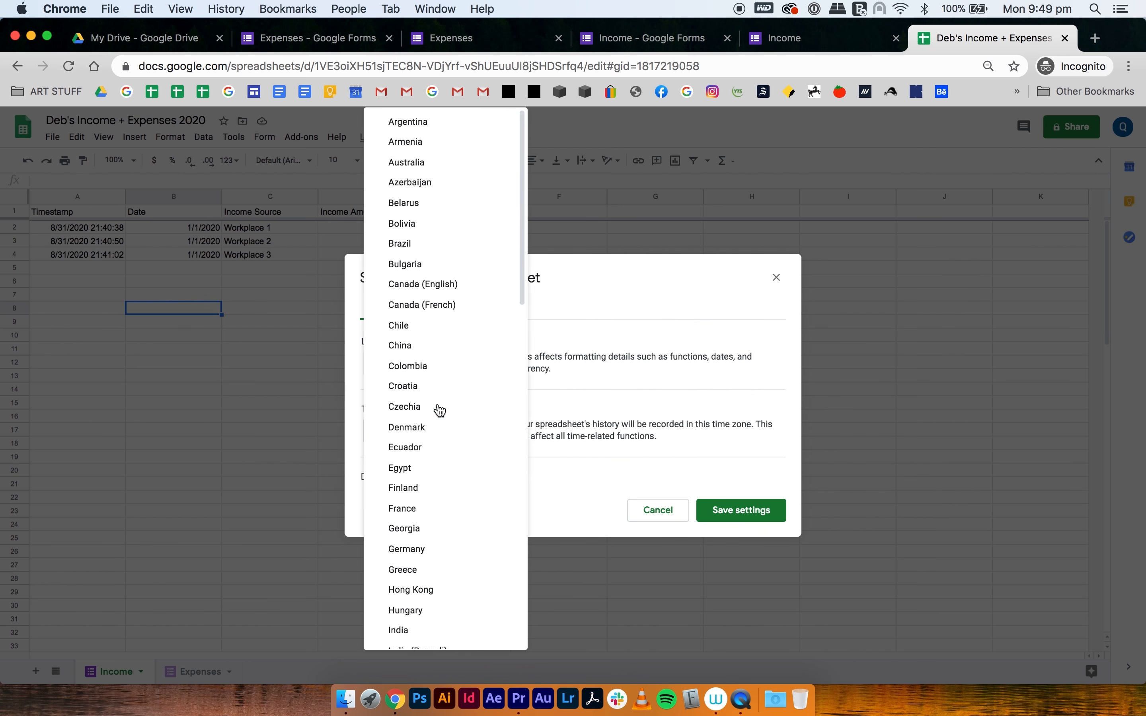
left_click(440, 171)
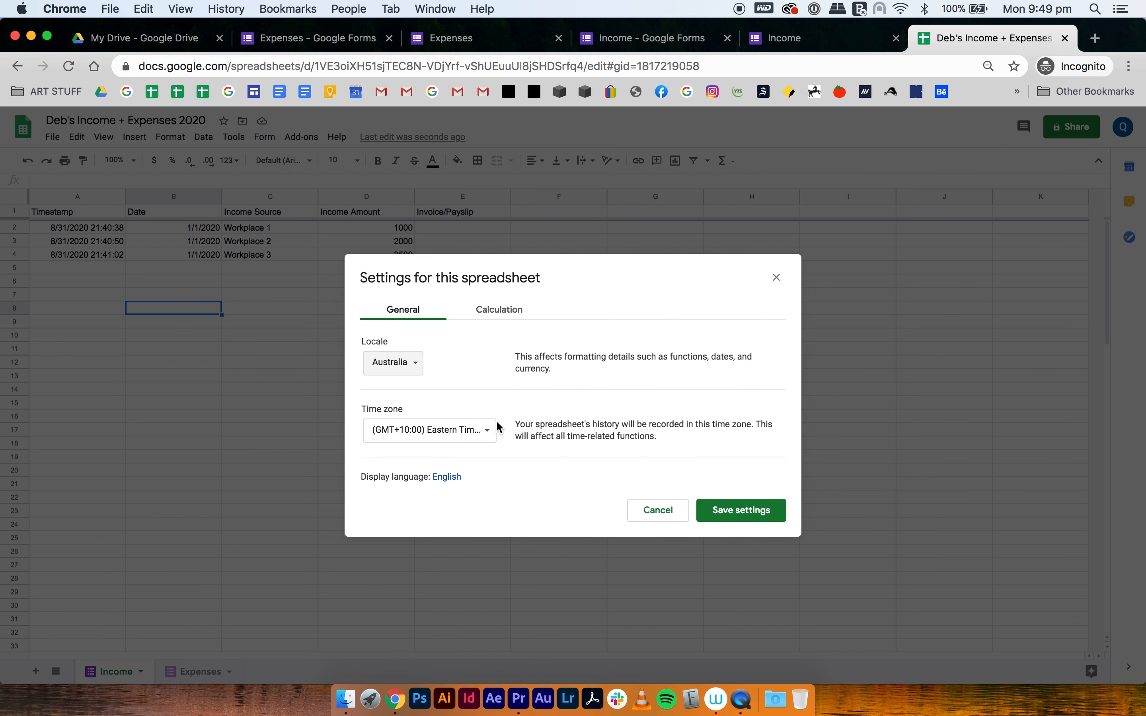
left_click(473, 438)
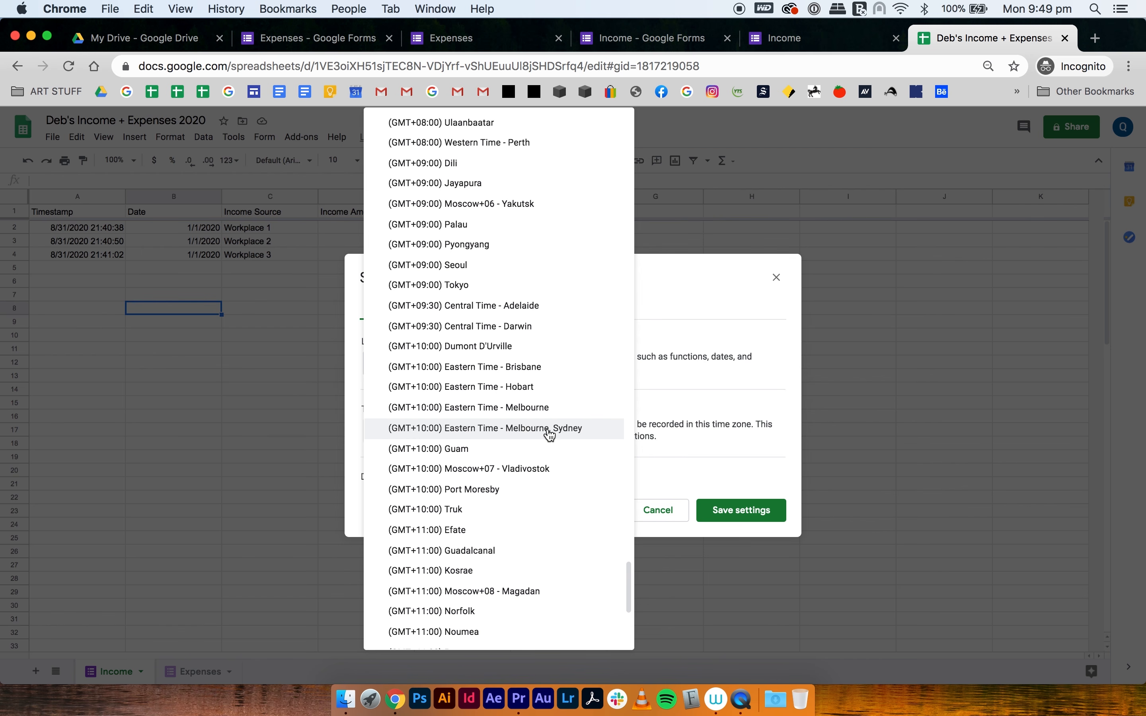
left_click(607, 429)
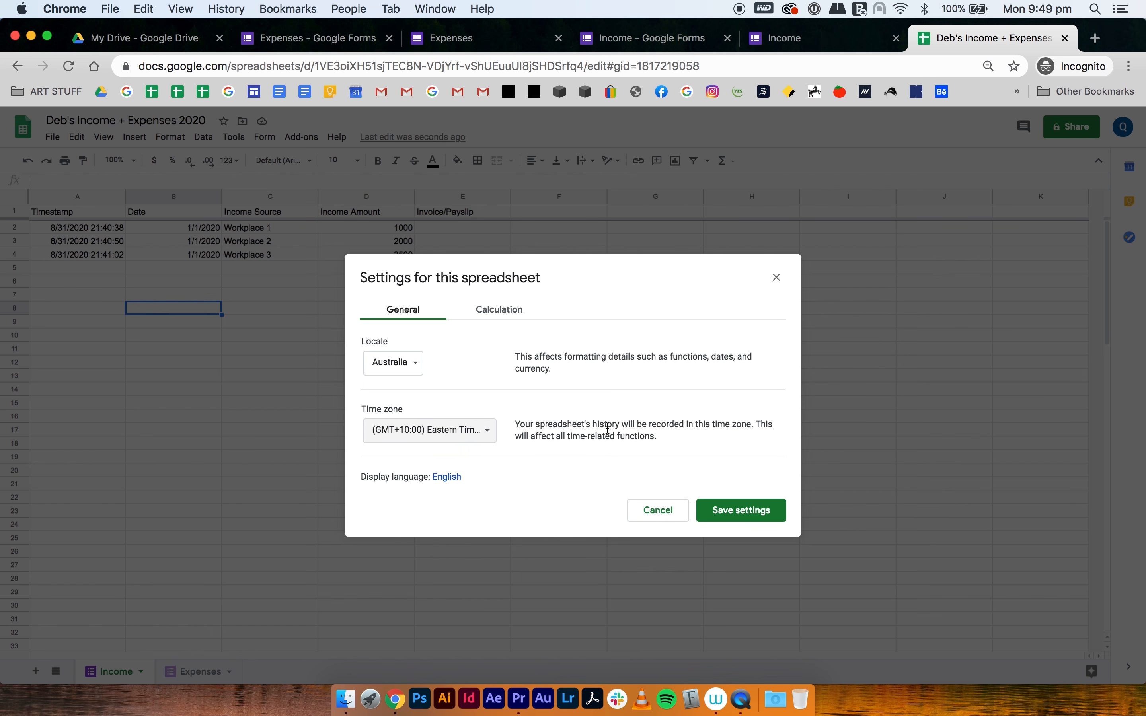
left_click(742, 510)
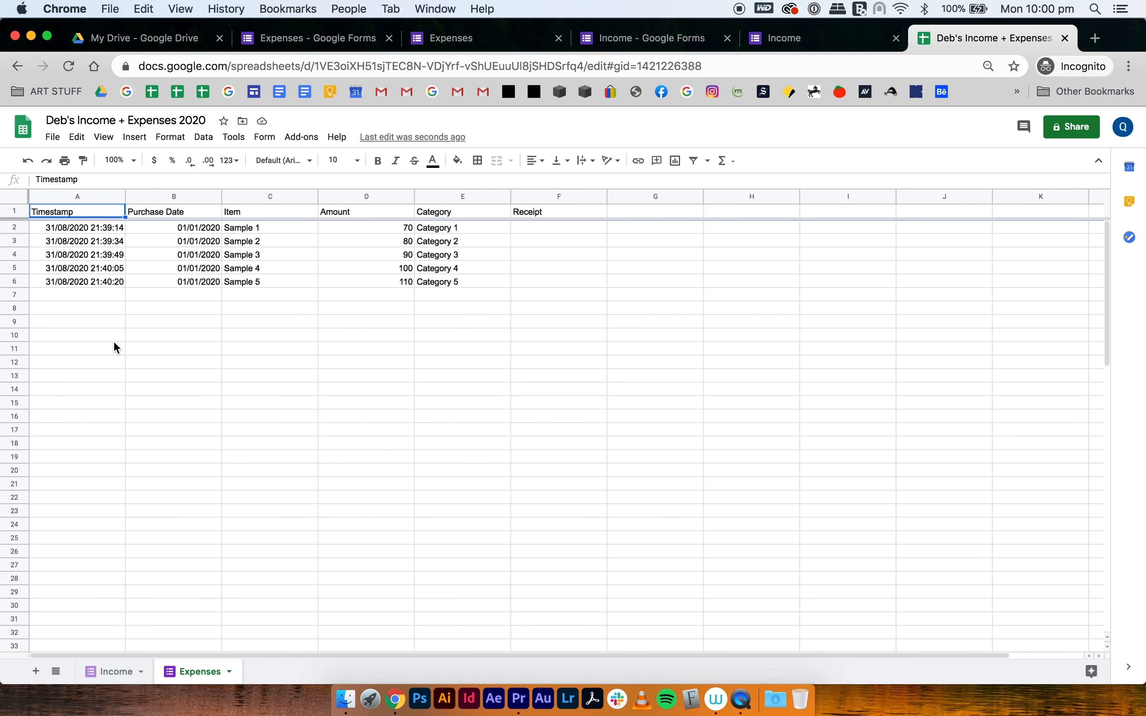
Step: Add a new sheet after Expenses and name it Main Dashboard
left_click(36, 671)
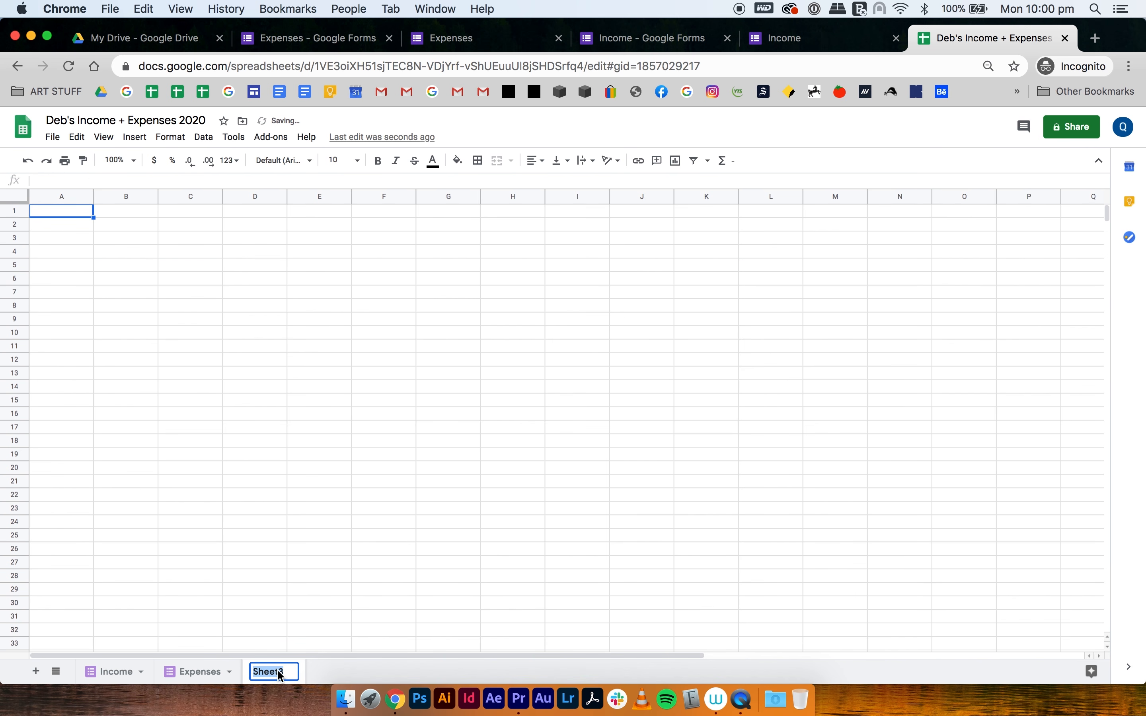
type("MAI")
key("BackSpace")
key("BackSpace")
type("ain Dashboard")
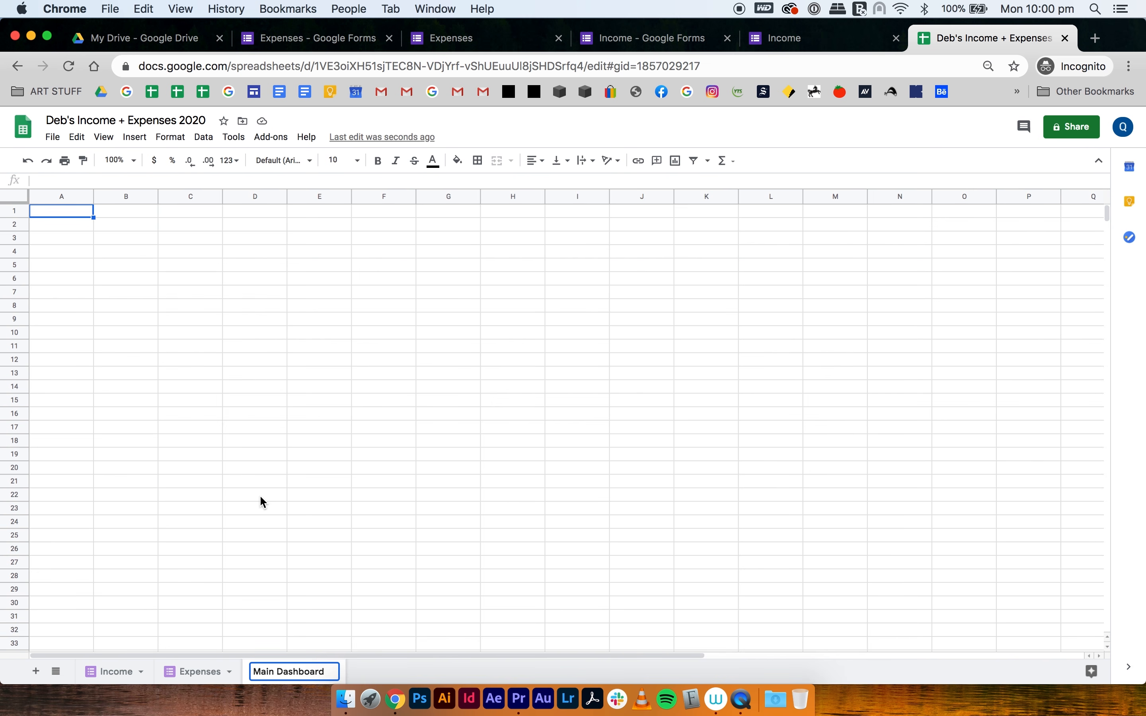
left_click(67, 219)
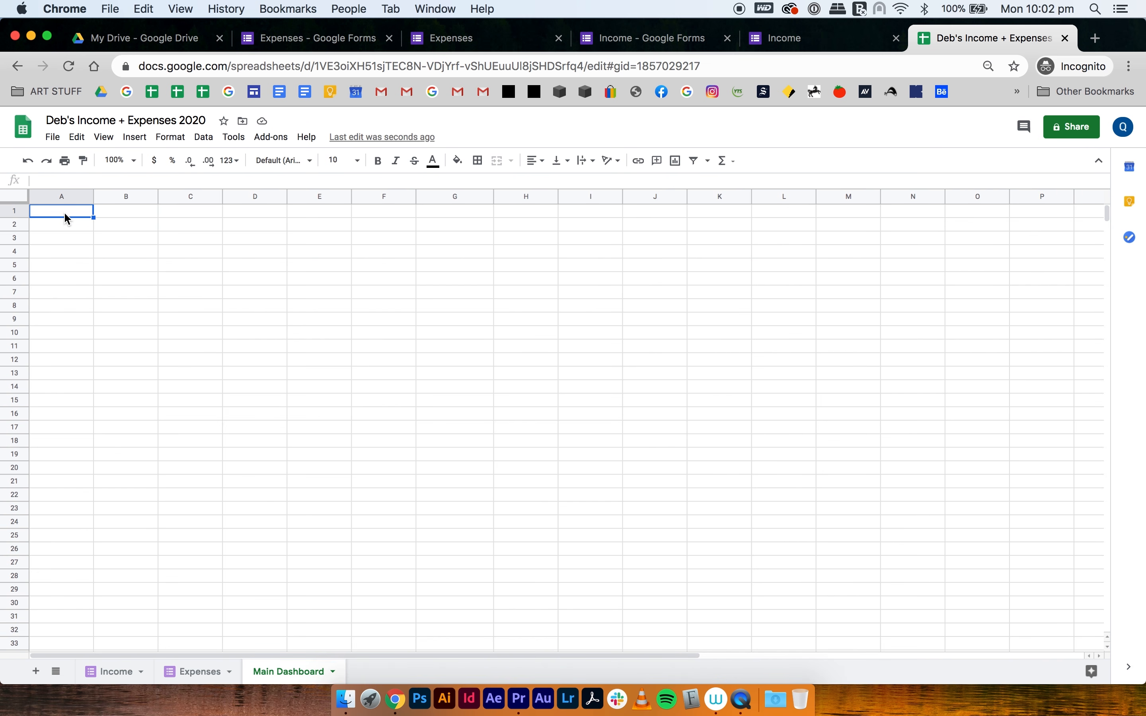
Step: Enter the heading Month in A1 and fill the headings Category 1 through Category 5 across B1 to F1
type("Month")
key("Tab")
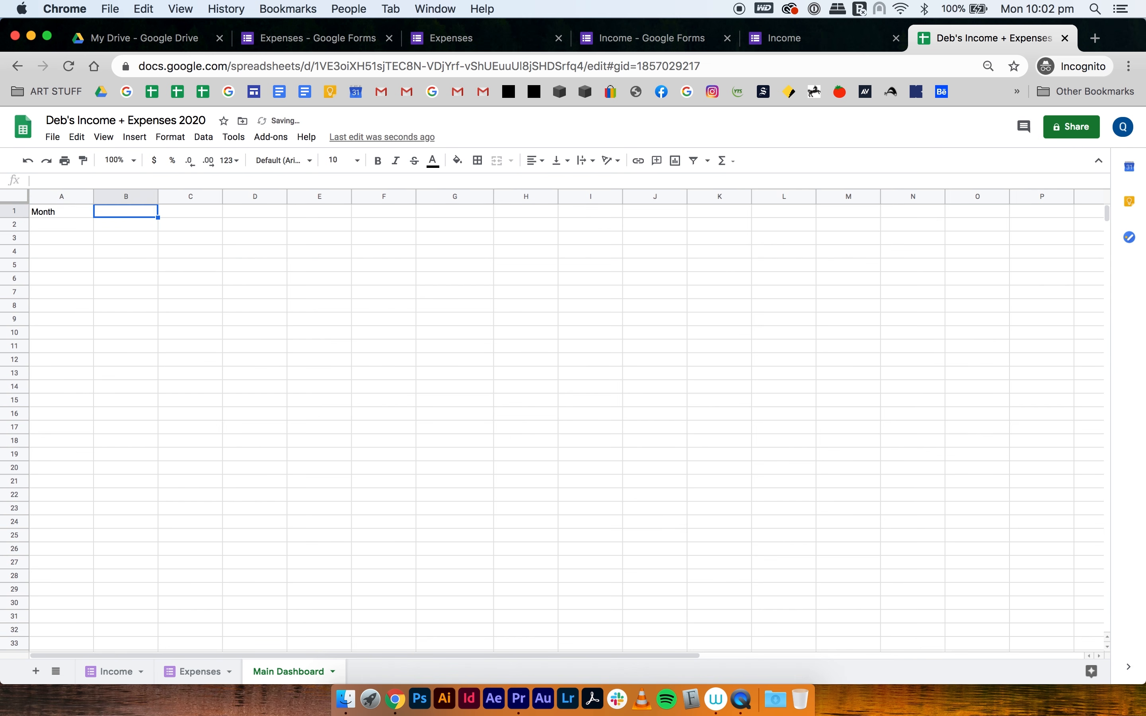
type("Category 1")
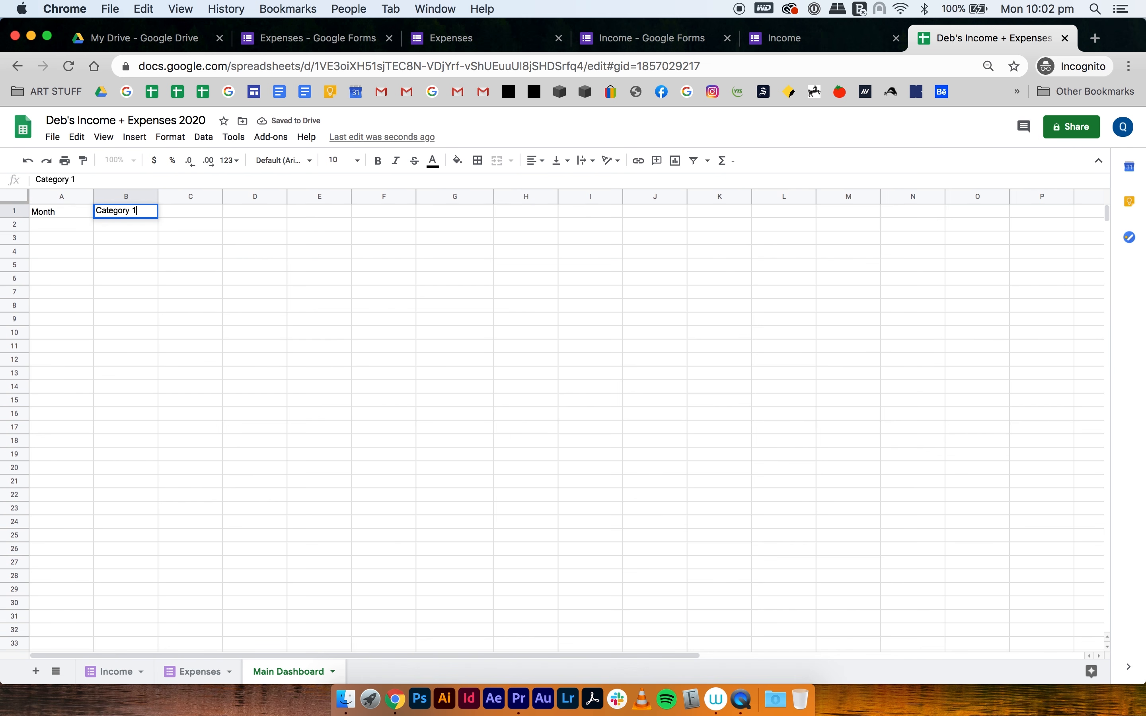
key("Tab")
type("Category 2")
left_click(99, 278)
left_click_drag(127, 215, 381, 212)
left_click(374, 247)
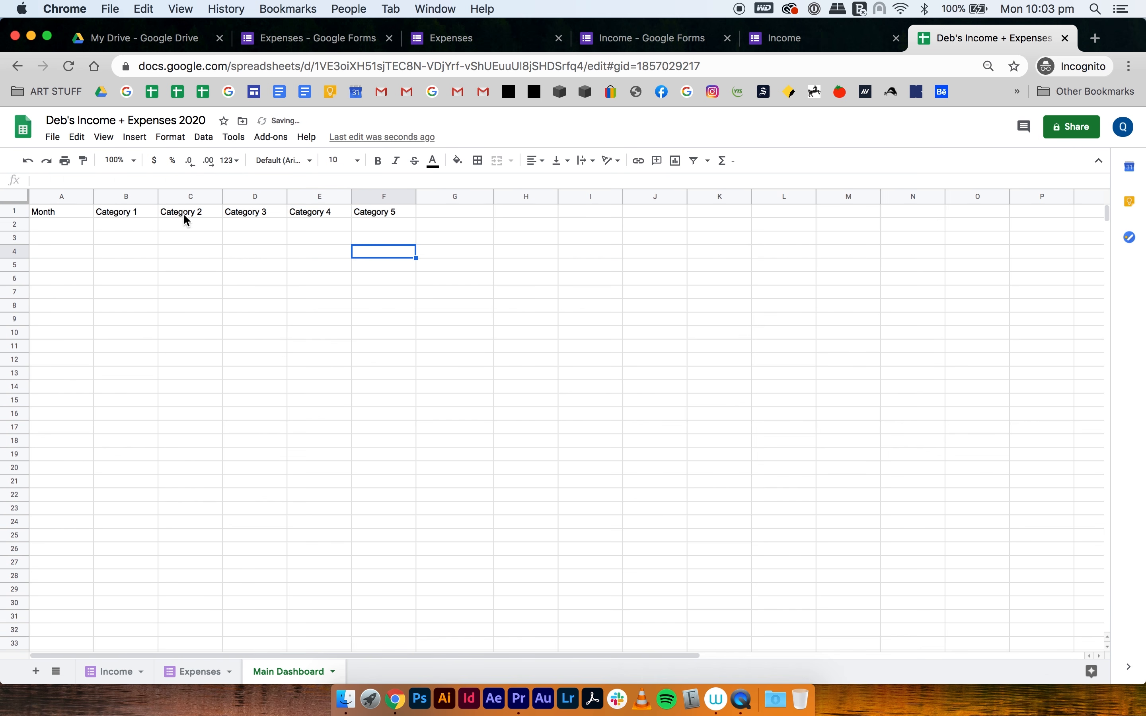
Step: Enter the headings Total Expenditure, Total Income and Gross Savings in G1 to I1
left_click(456, 213)
type("Total Expe")
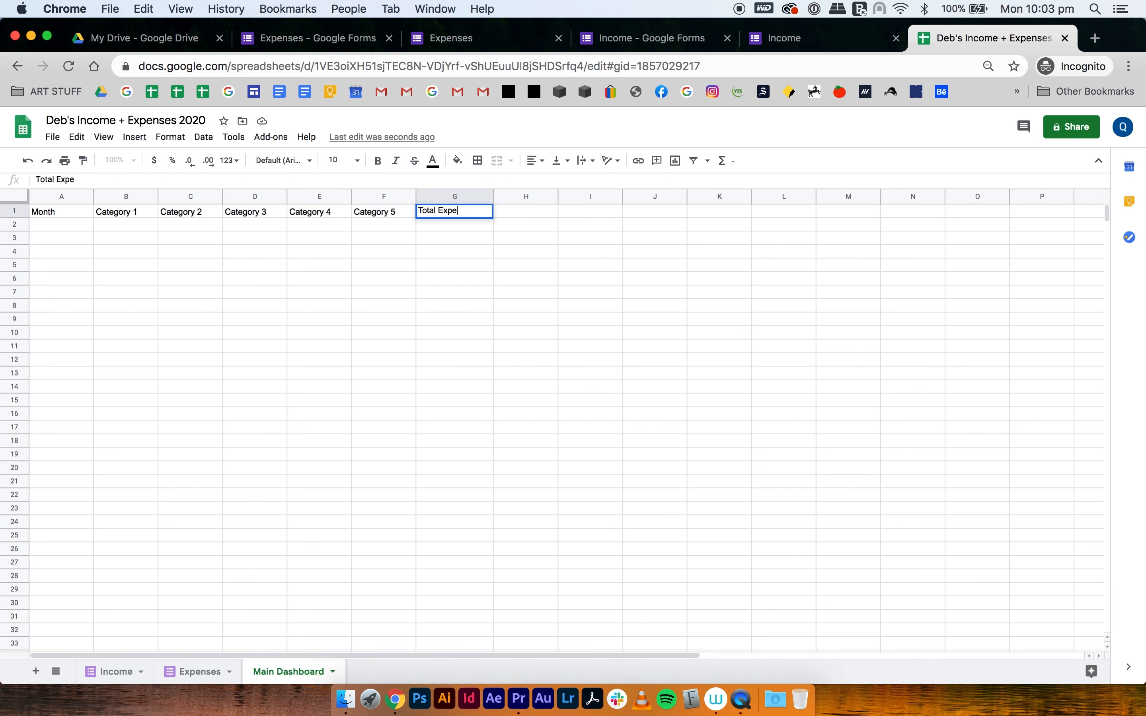
type("nditure")
key("Tab")
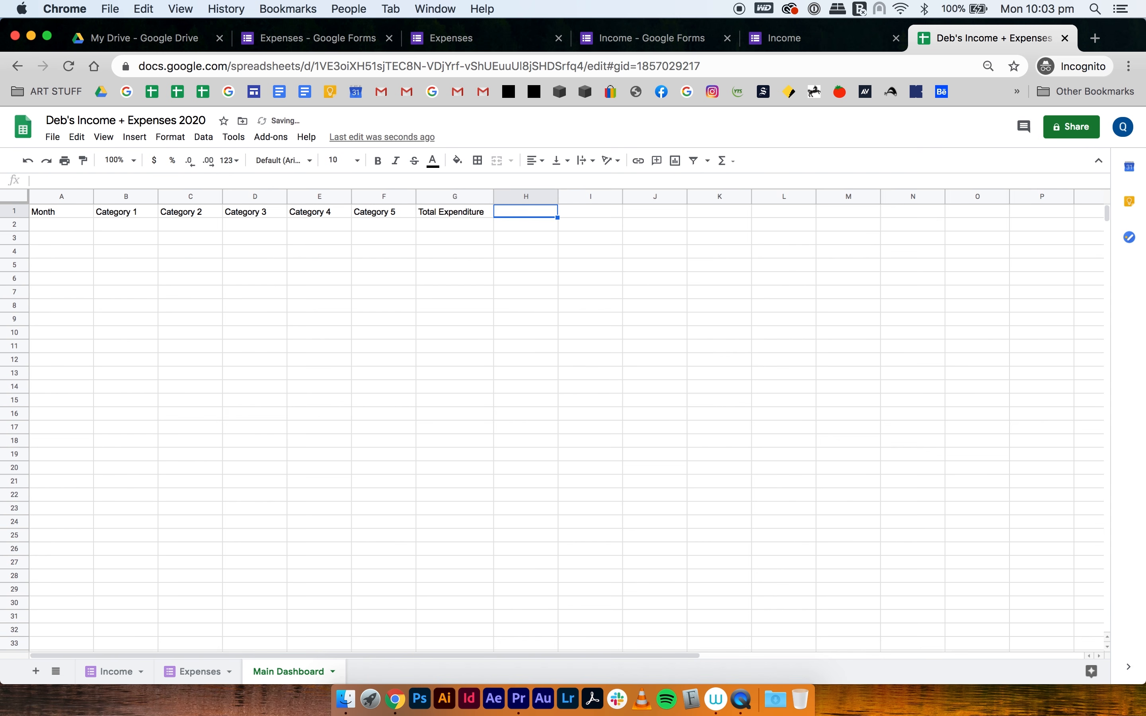
type("Total Income")
key("Tab")
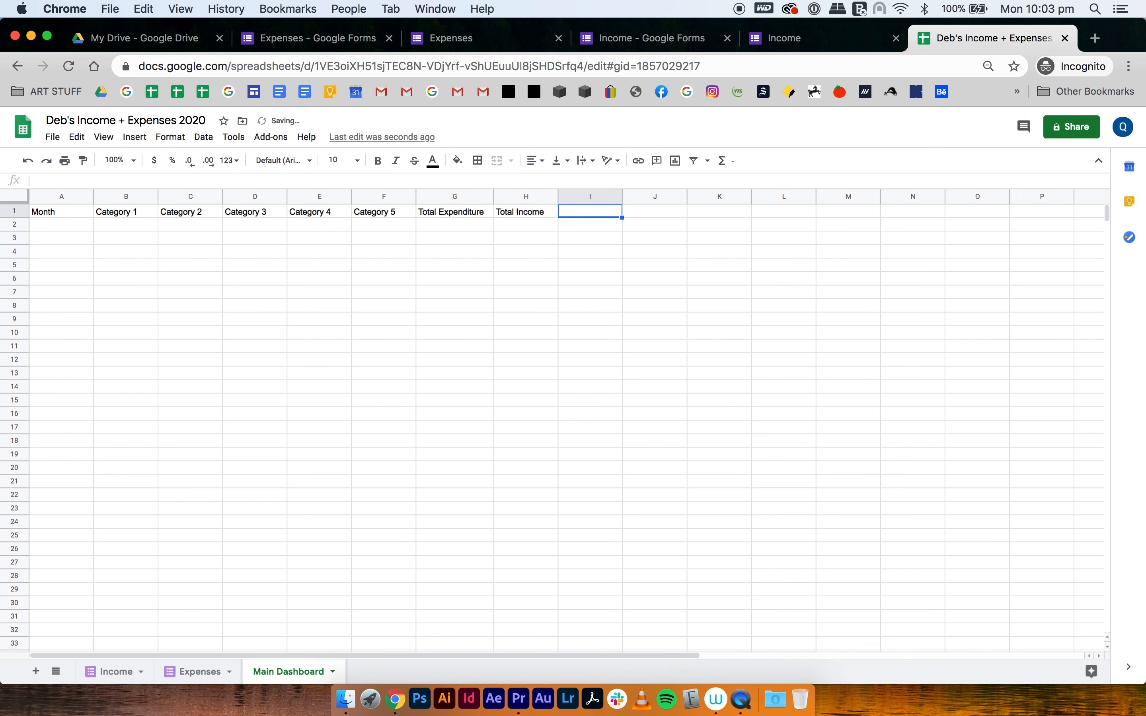
type("Gross Savings")
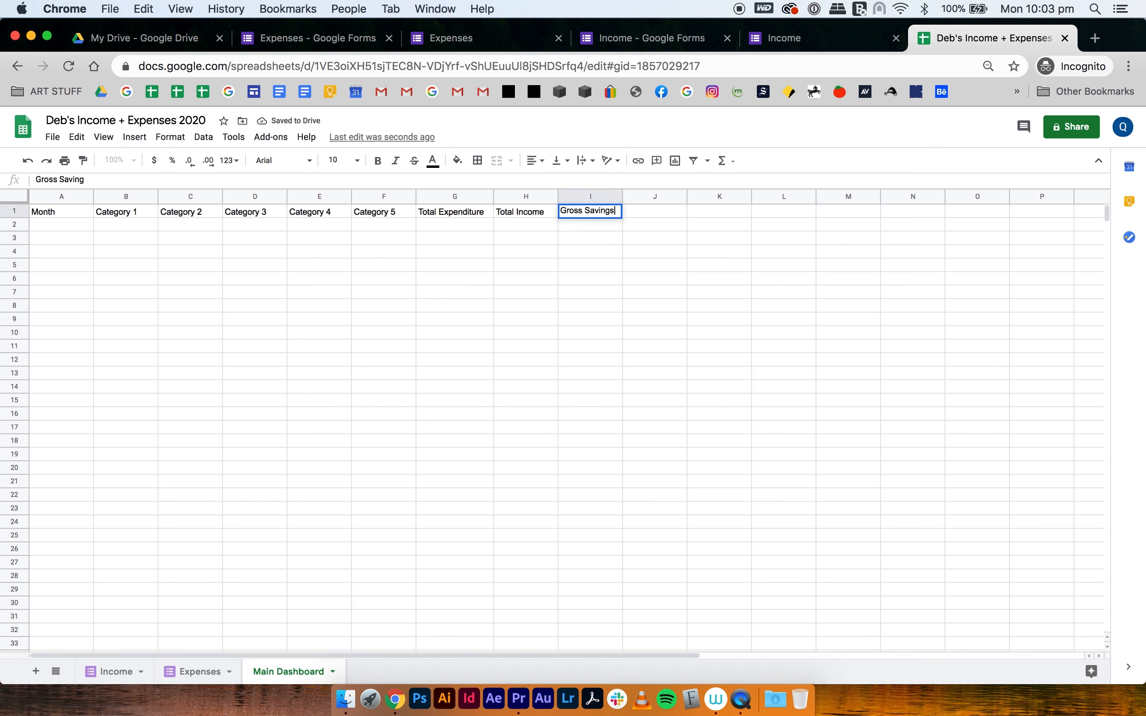
left_click(396, 303)
Step: Enter 1/1/2020 in A2 and 1/2/2020 in A3, and continue the monthly date series down to 1/12/2020 in A13
left_click(71, 231)
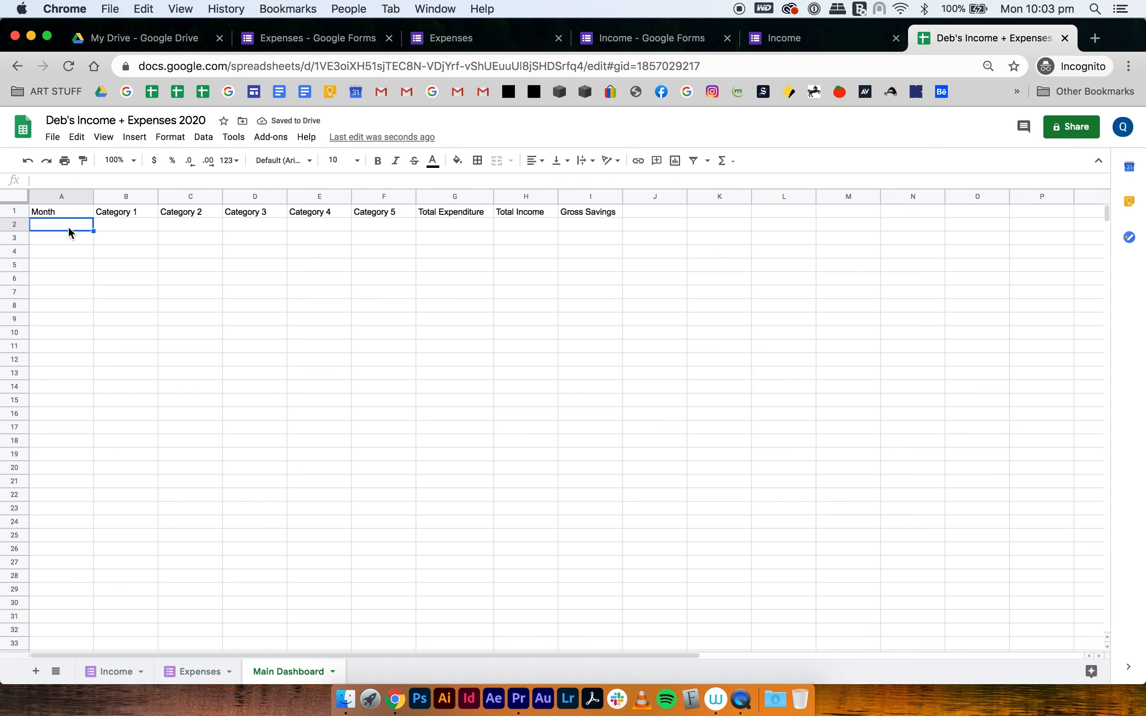
type("1/1/2020")
key("BackSpace")
key("Return")
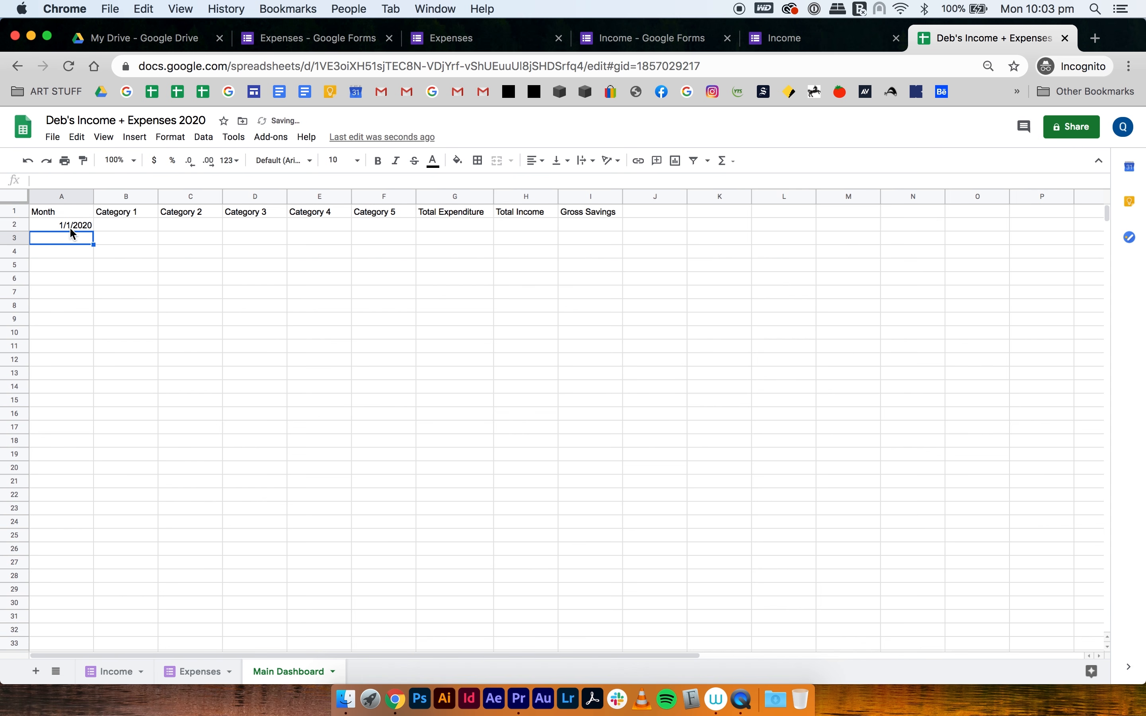
type("1/2")
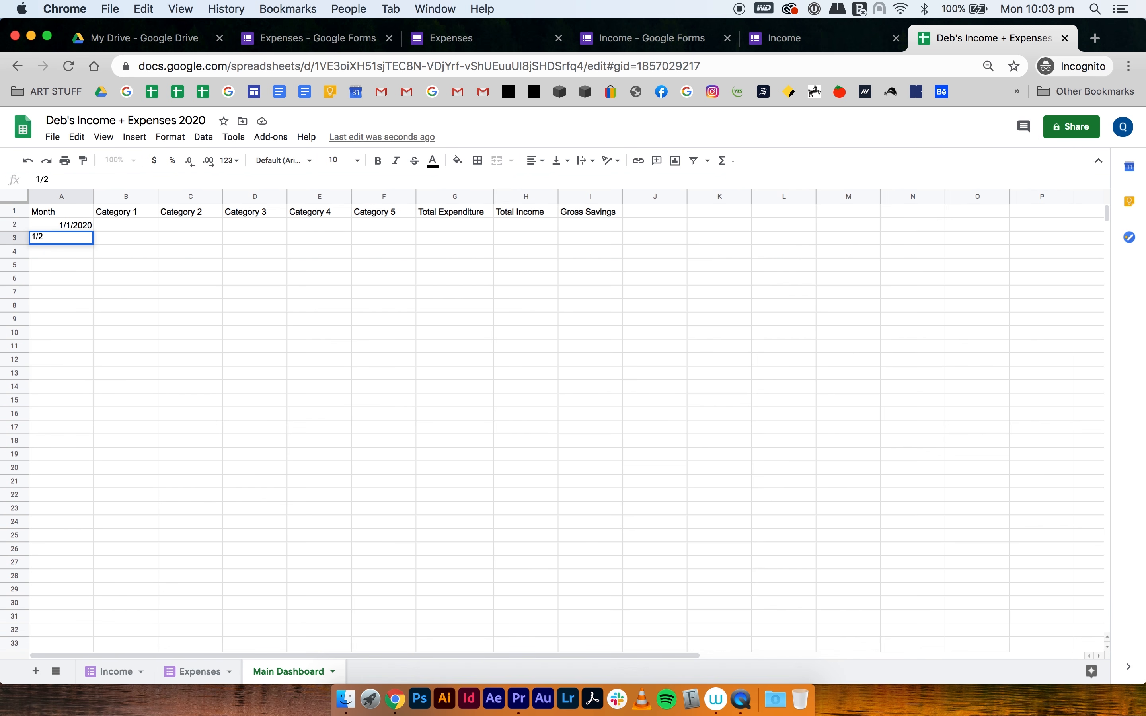
type("/2020")
key("Return")
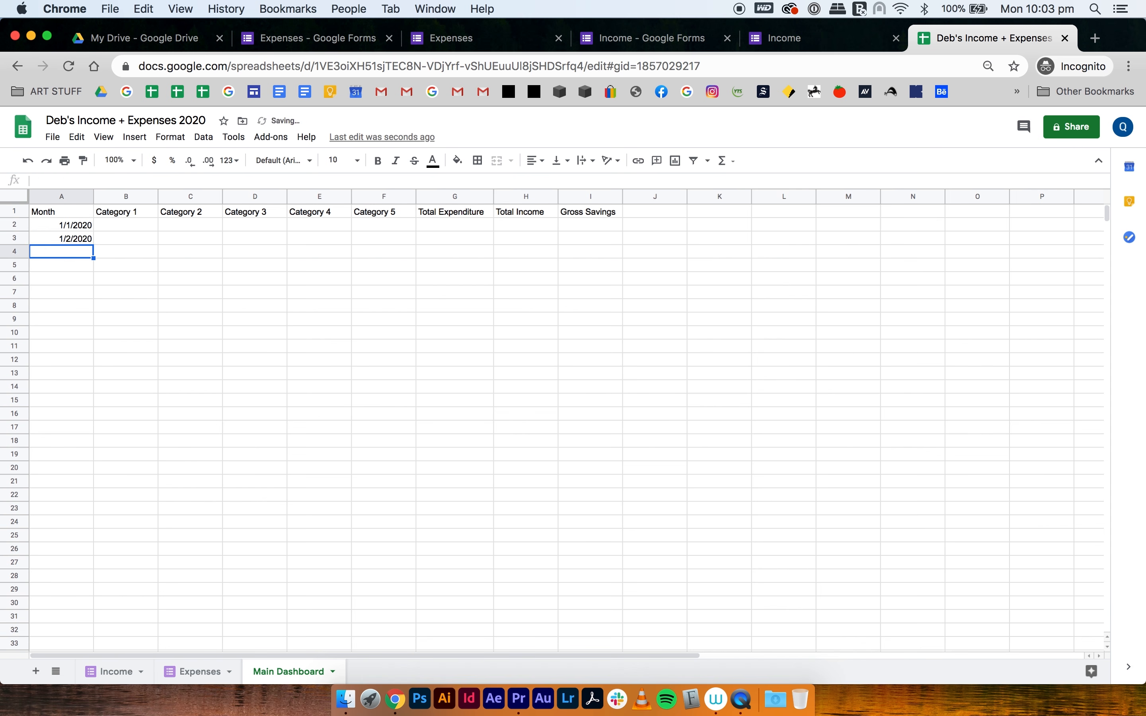
left_click_drag(76, 229, 87, 379)
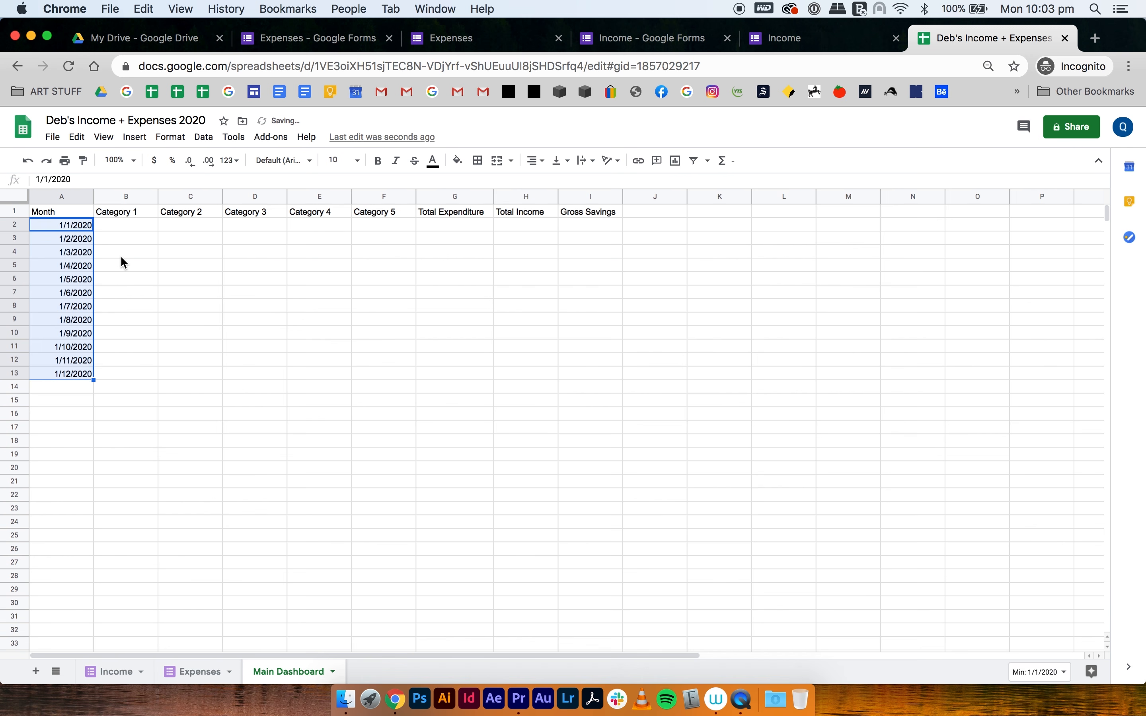
left_click(120, 255)
left_click(84, 231)
left_click(74, 376)
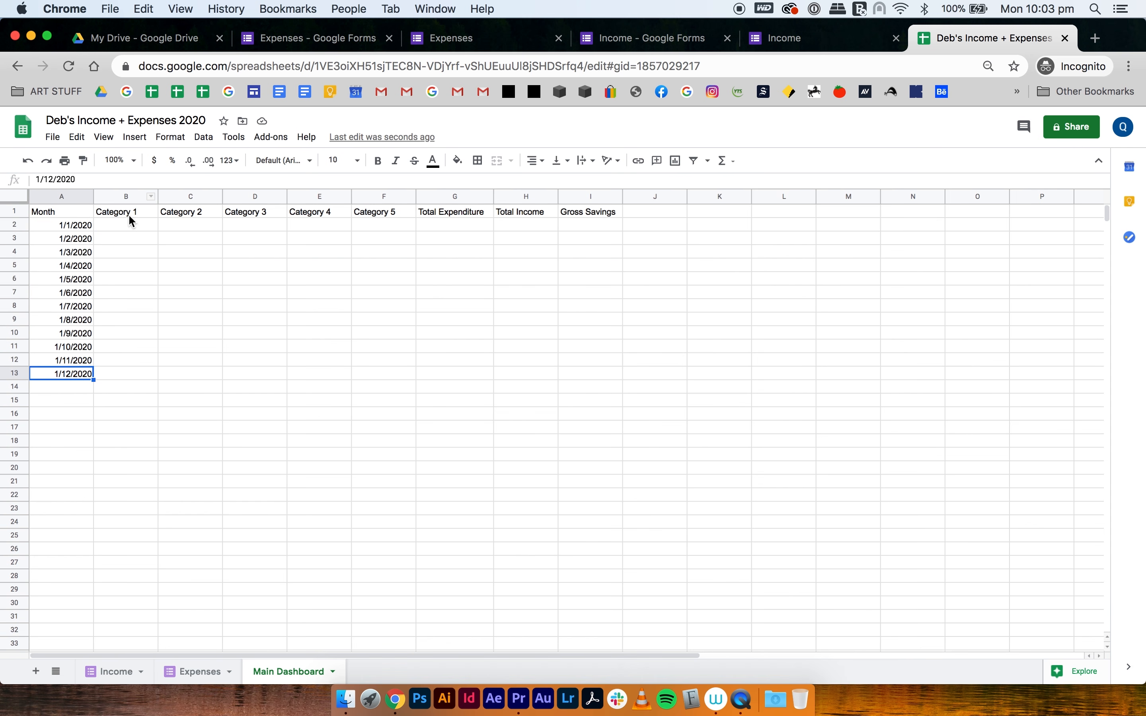
Step: Fill the Category 1 heading cell with light red, Category 2 with light orange and Category 3 with light yellow
left_click(148, 214)
left_click(458, 161)
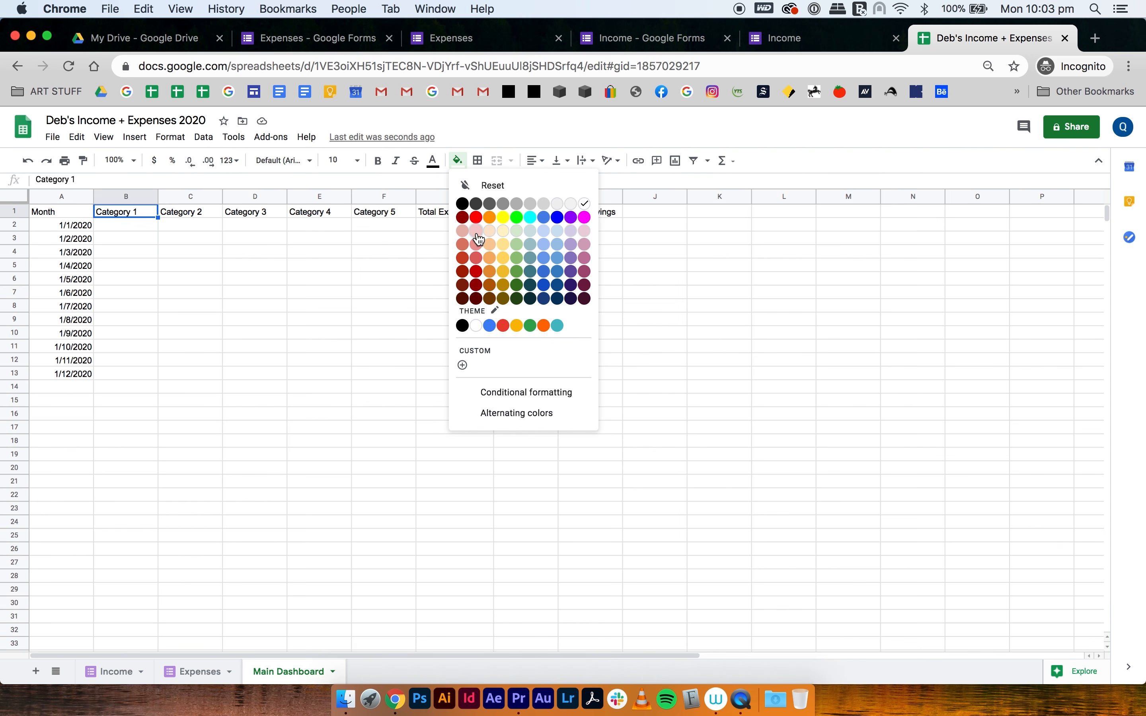
left_click(475, 238)
left_click(199, 213)
left_click(458, 162)
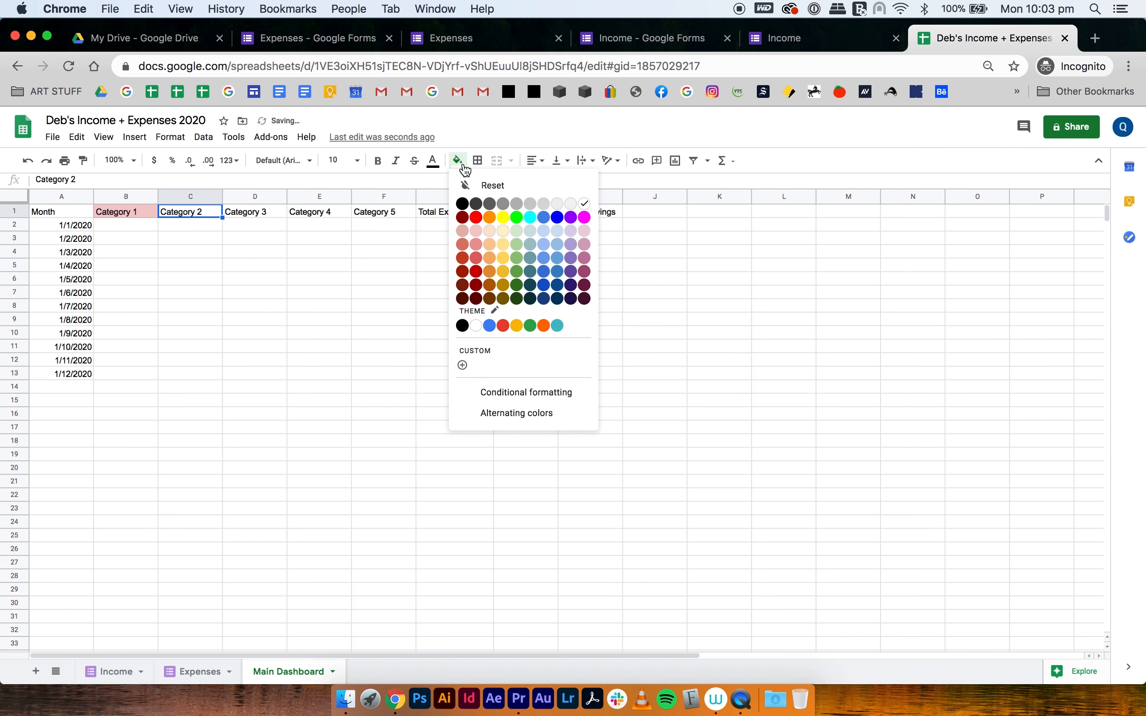
left_click(494, 231)
left_click(283, 214)
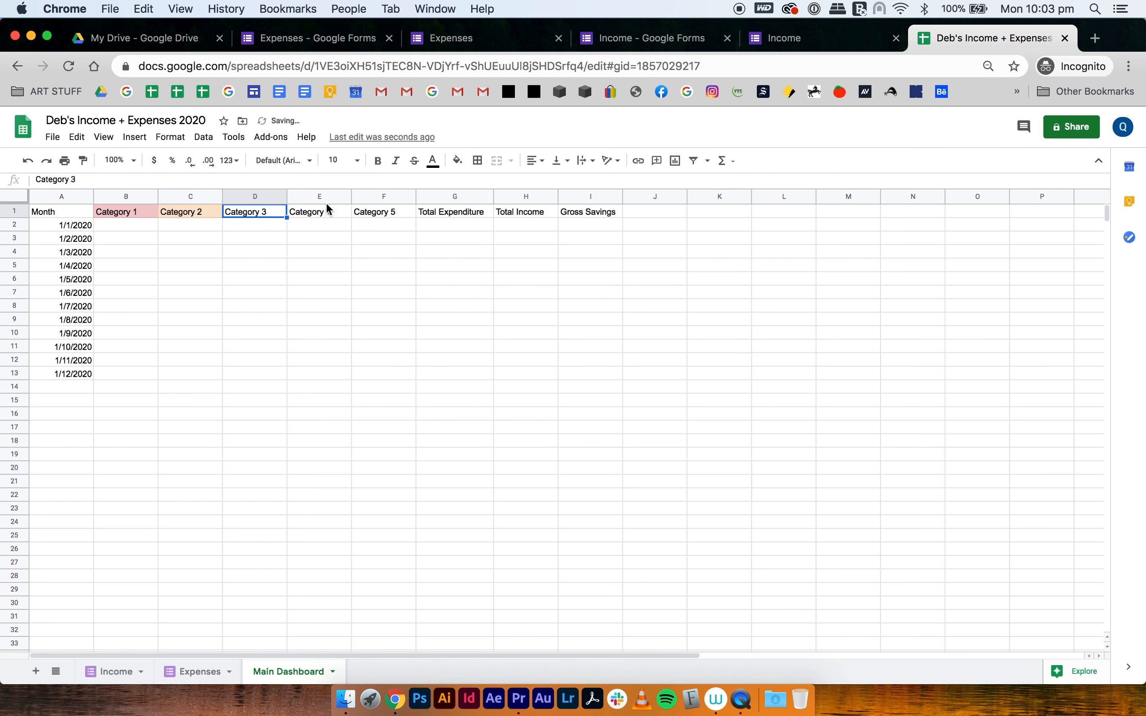
left_click(456, 161)
left_click(497, 237)
Step: Fill the Category 4 heading cell with light blue and the Category 5 heading cell with light purple
left_click(331, 212)
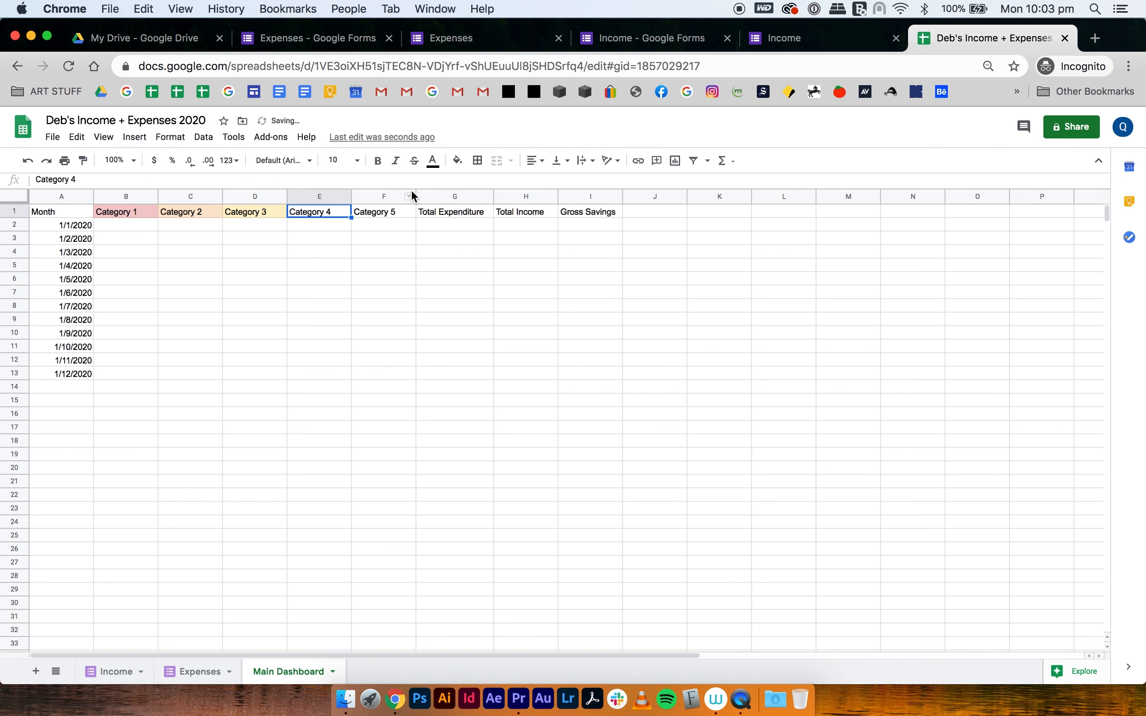
left_click(458, 161)
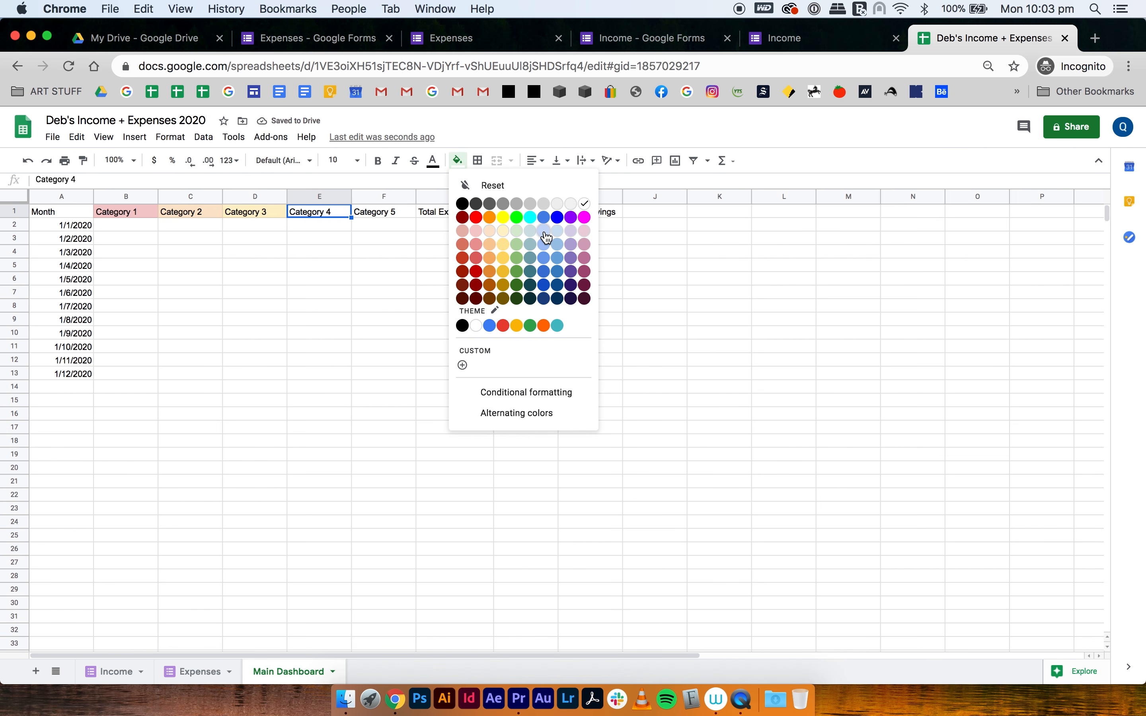
left_click(547, 237)
left_click(403, 214)
left_click(458, 161)
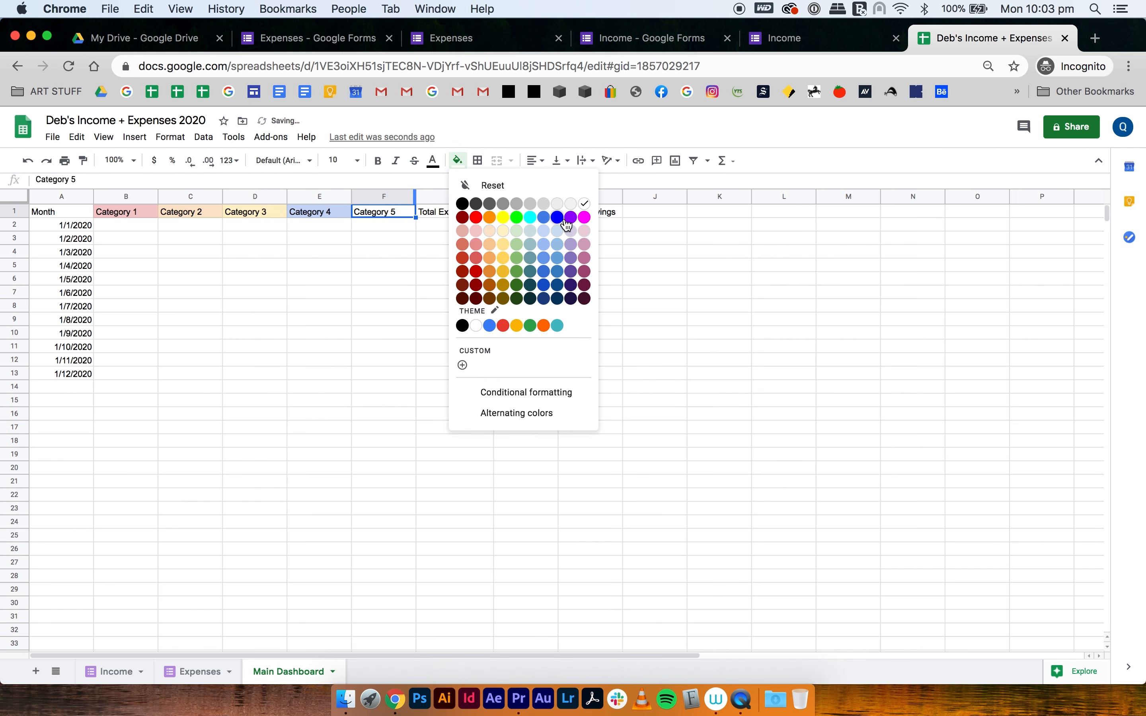
left_click(571, 234)
left_click(454, 293)
Step: Fill the Total Expenditure heading with a stronger light red, Total Income with light green and Gross Savings with light magenta
left_click(449, 211)
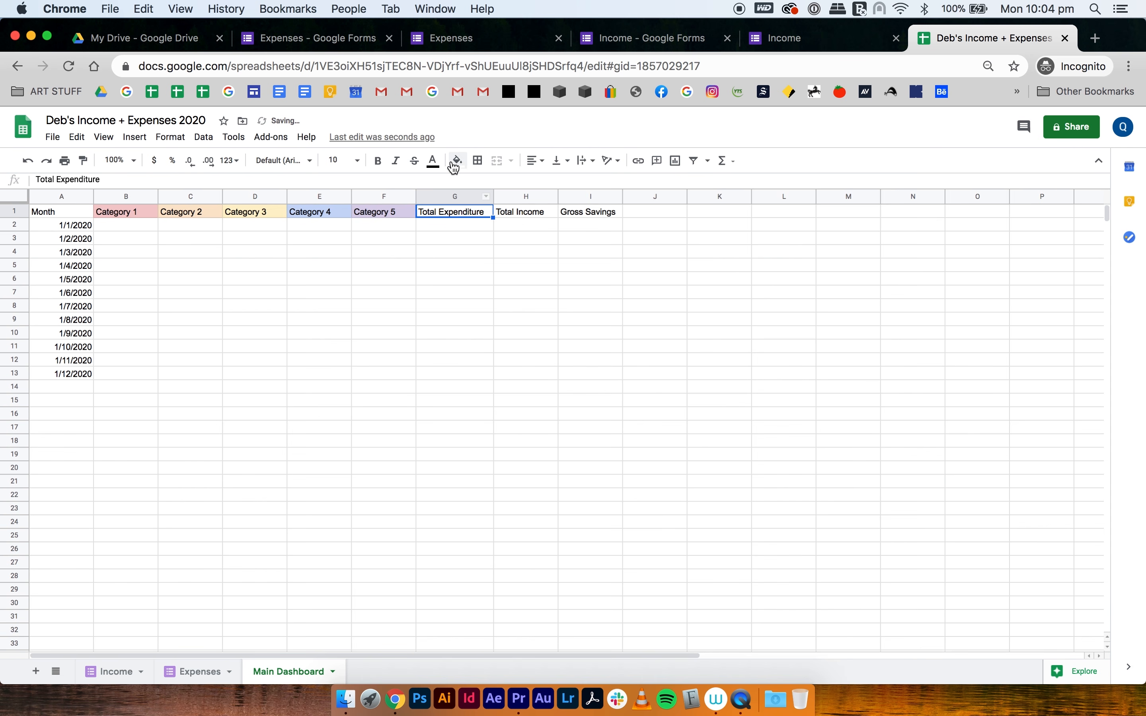
left_click(458, 161)
left_click(476, 244)
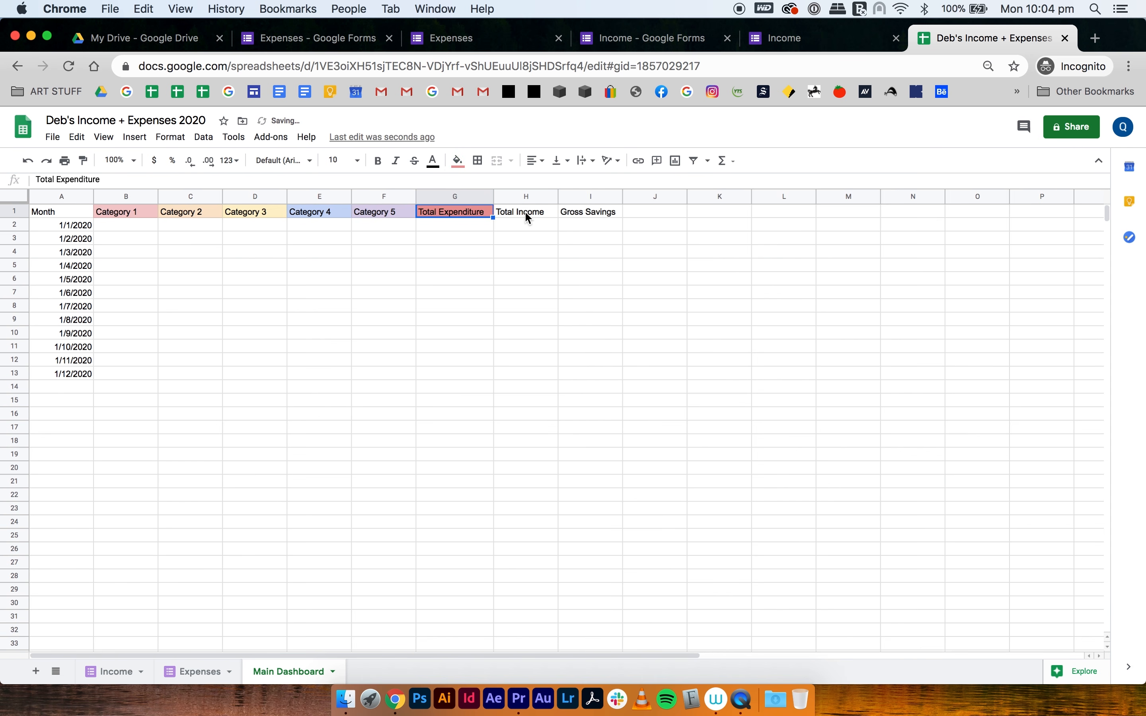
left_click(535, 218)
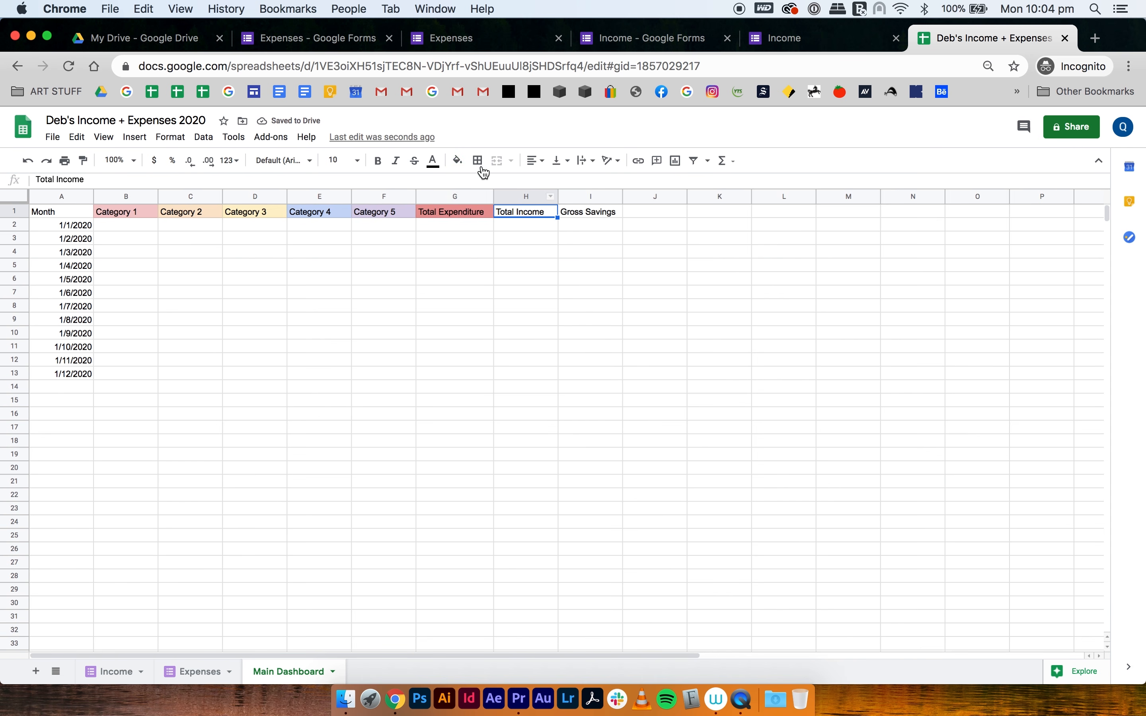
left_click(458, 161)
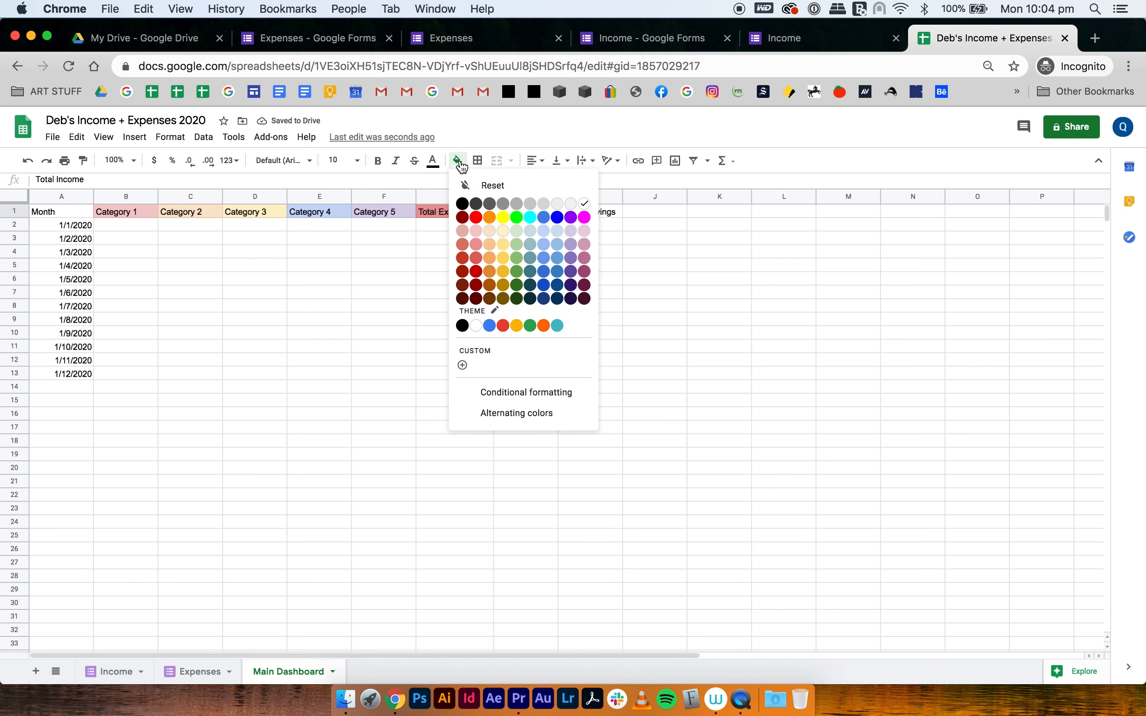
left_click(517, 245)
left_click(597, 213)
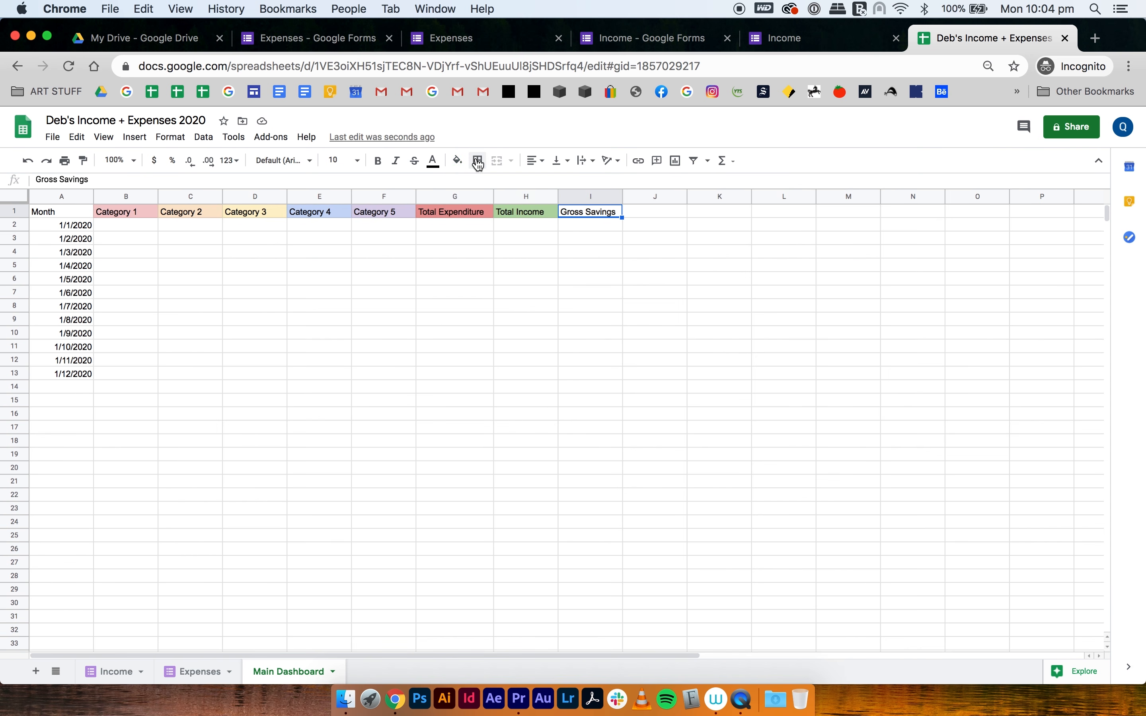
left_click(457, 161)
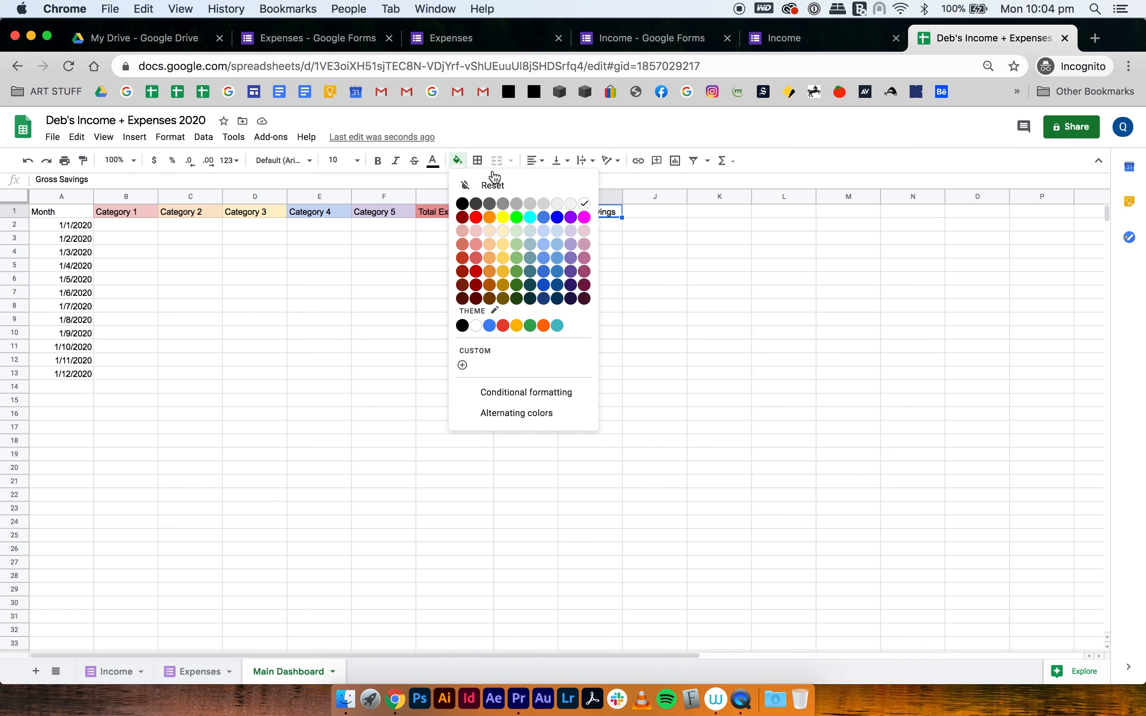
left_click(585, 244)
left_click(615, 290)
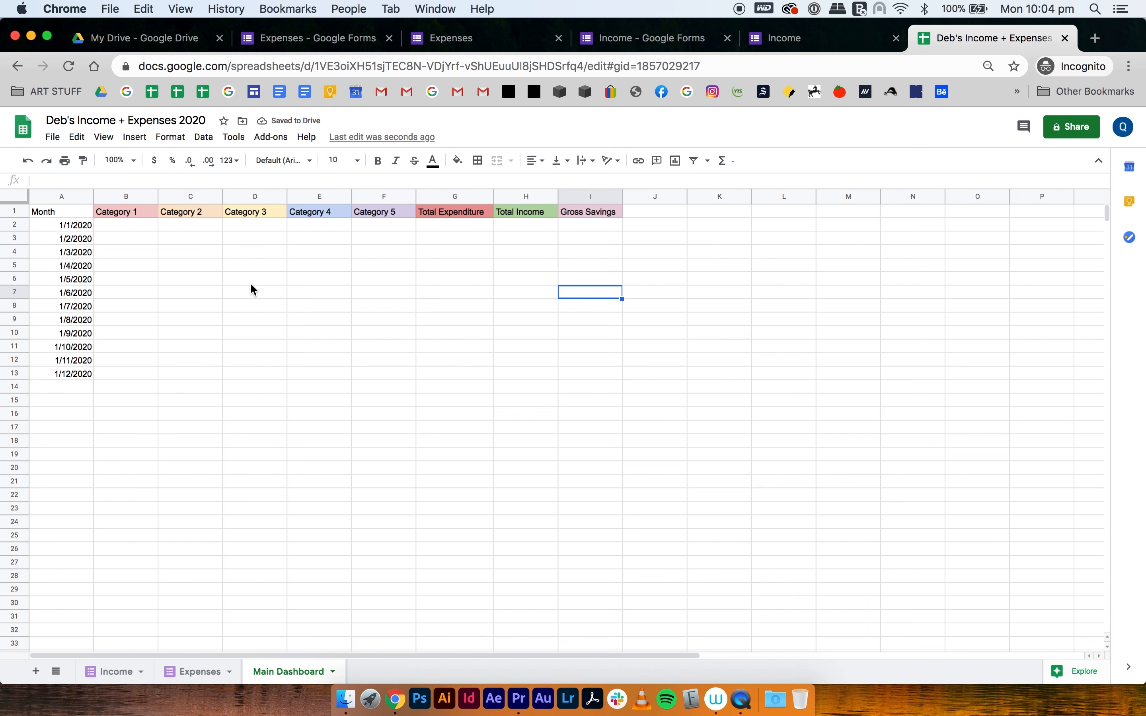
Step: Open the custom date and time formats for the dates in A2:A13 and look through the preset formats
left_click_drag(79, 227, 75, 378)
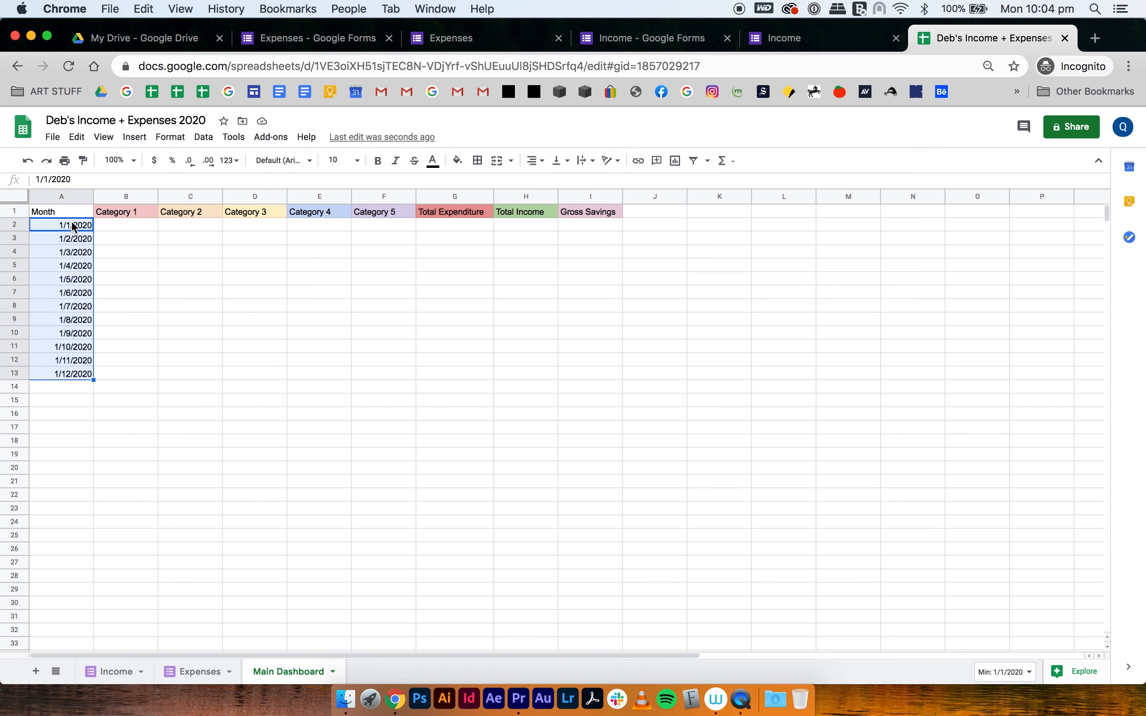
left_click(126, 250)
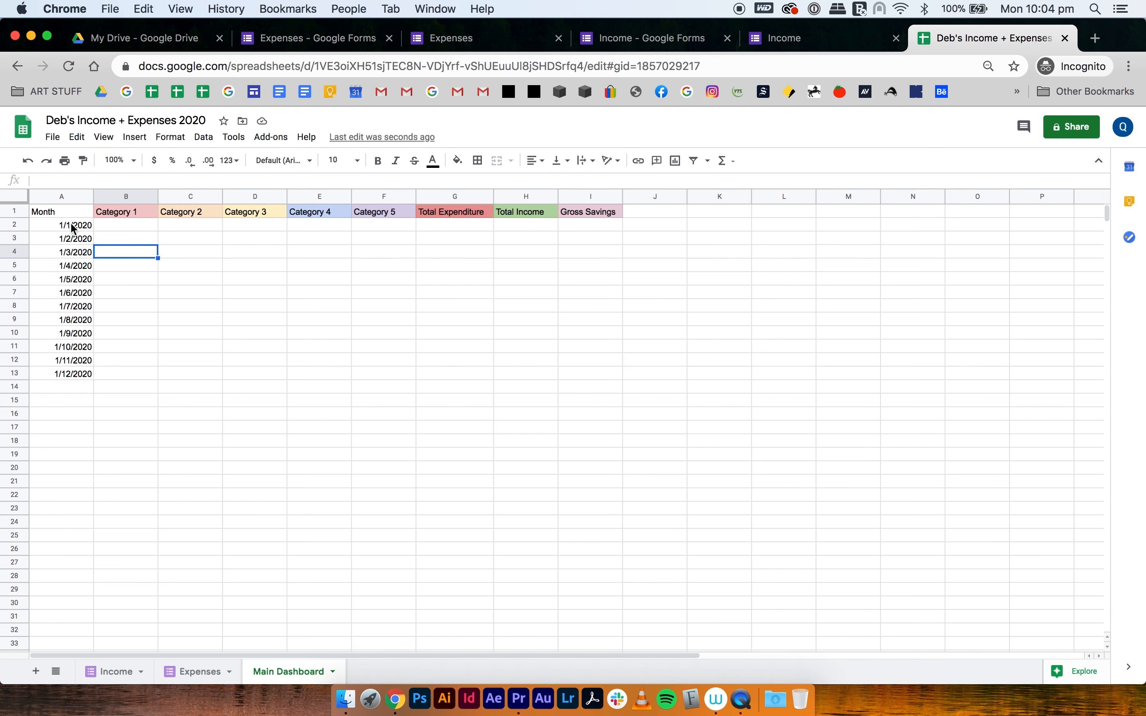
left_click_drag(73, 229, 75, 379)
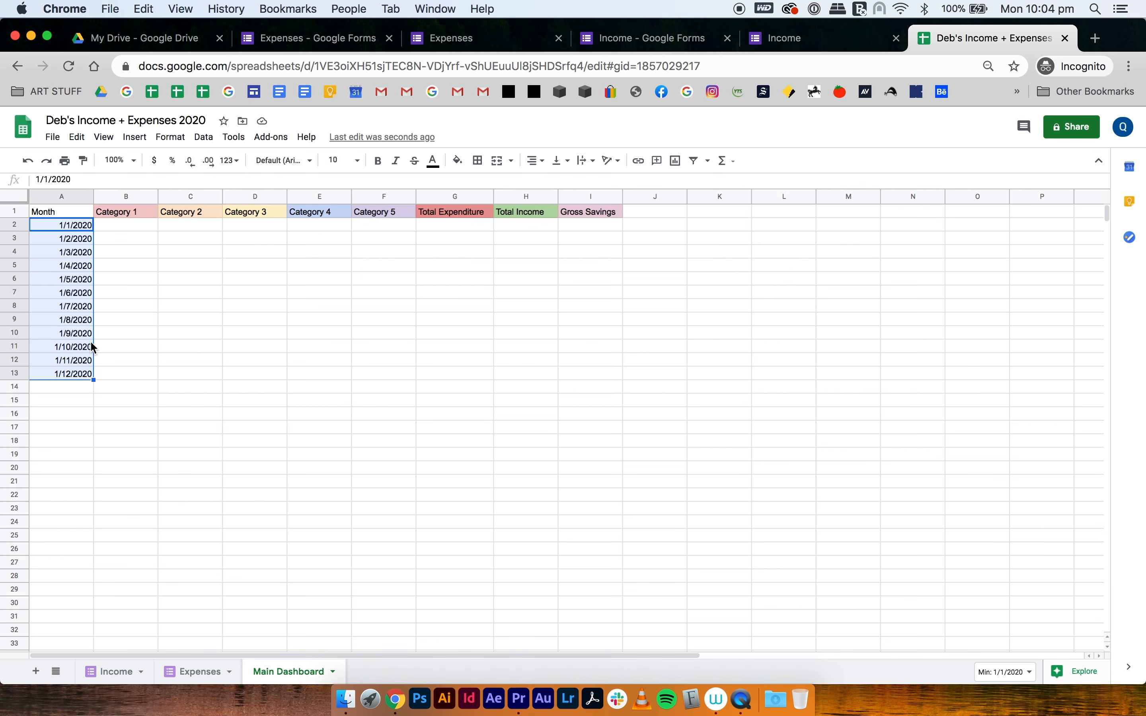
left_click(170, 138)
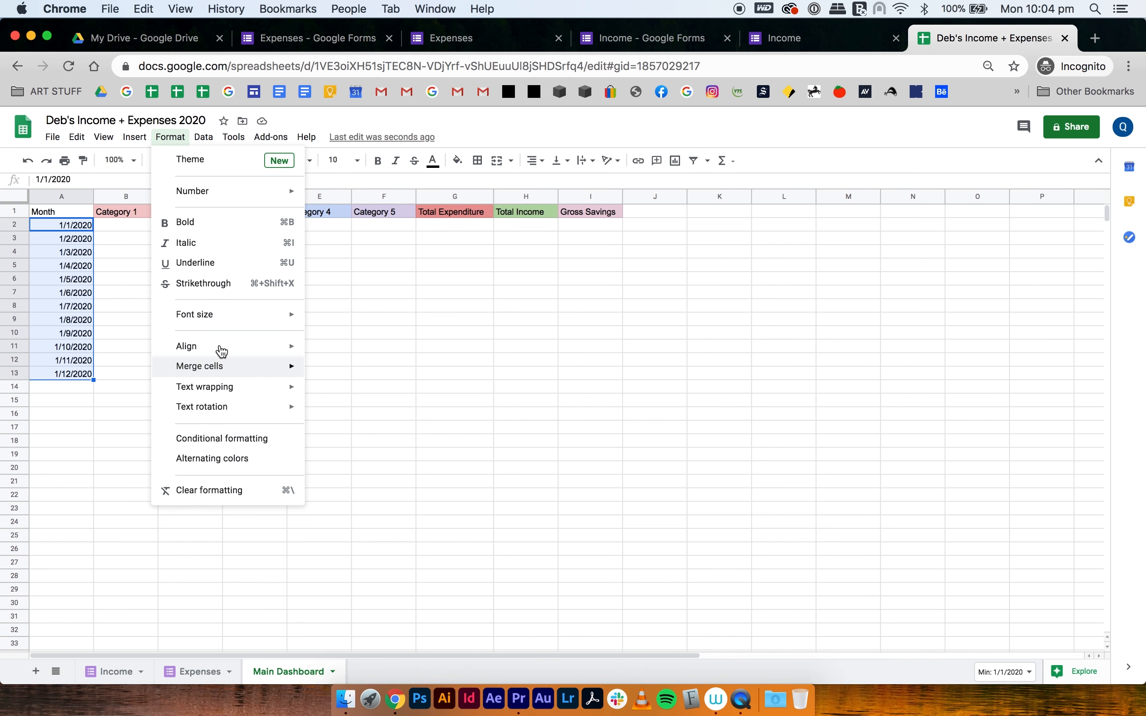
mouse_move(219, 191)
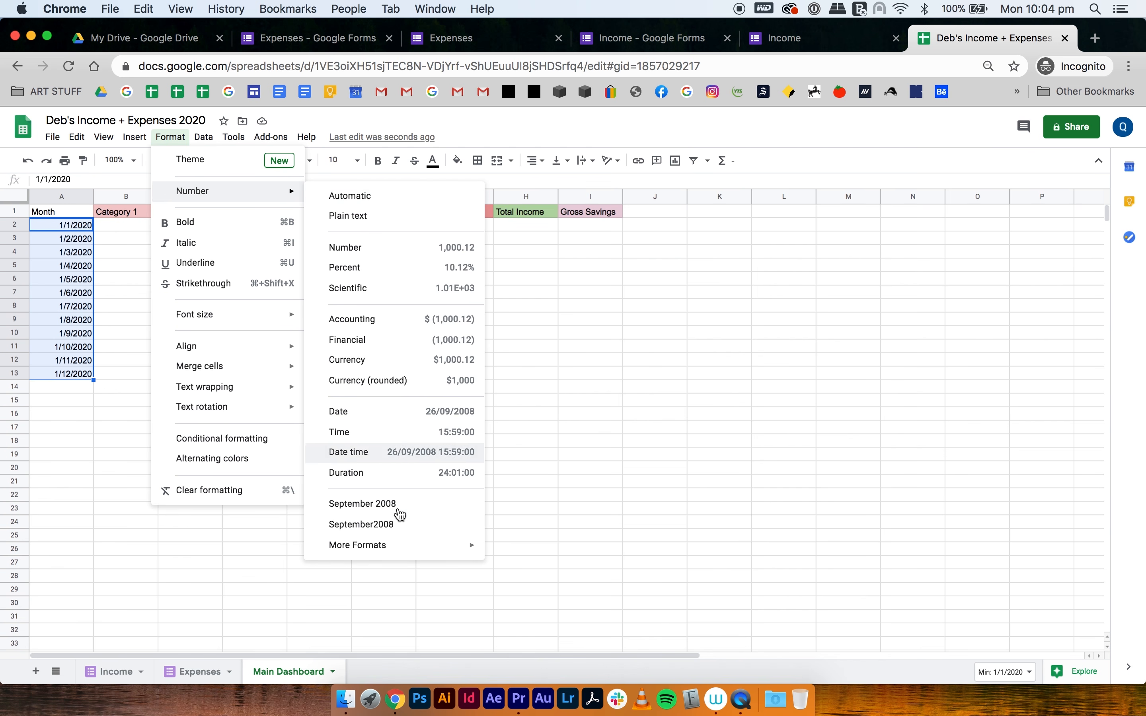
mouse_move(391, 548)
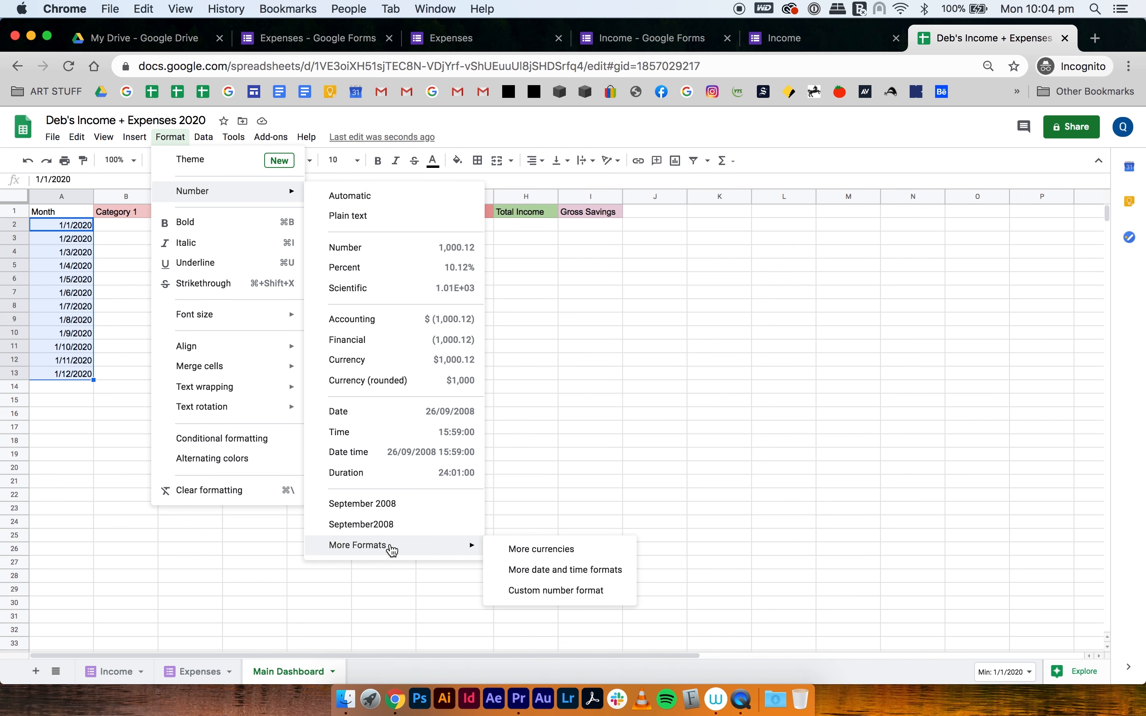
left_click(540, 578)
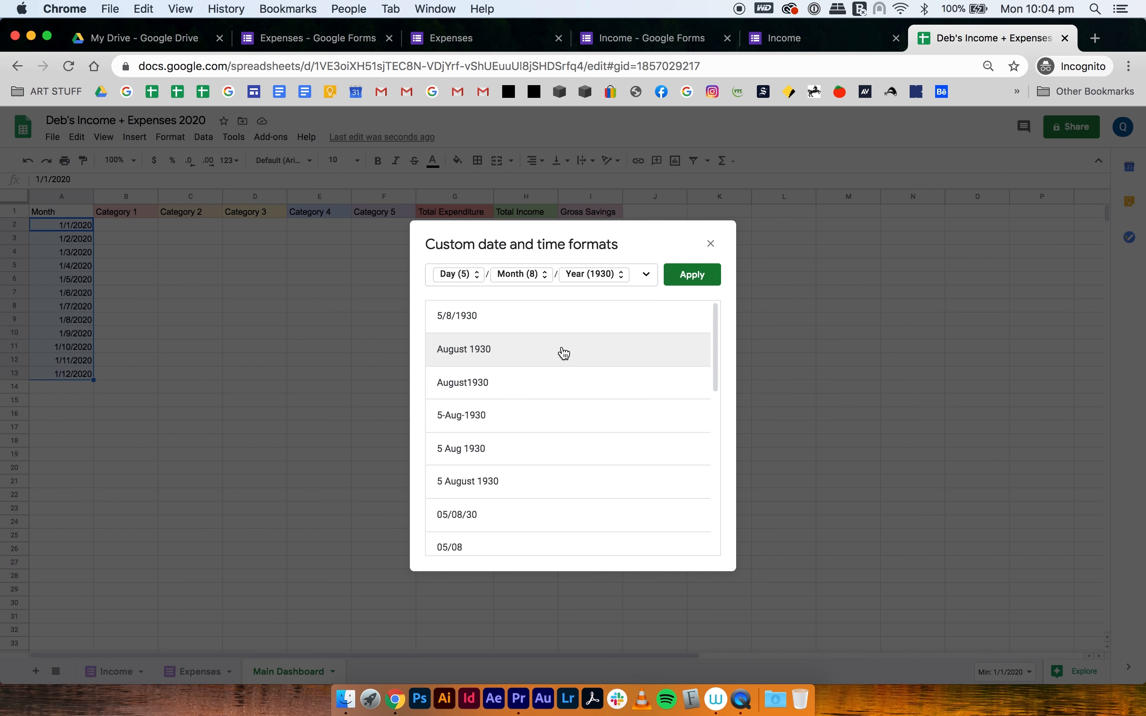
scroll(563, 353, "down", 10)
scroll(564, 353, "down", 3)
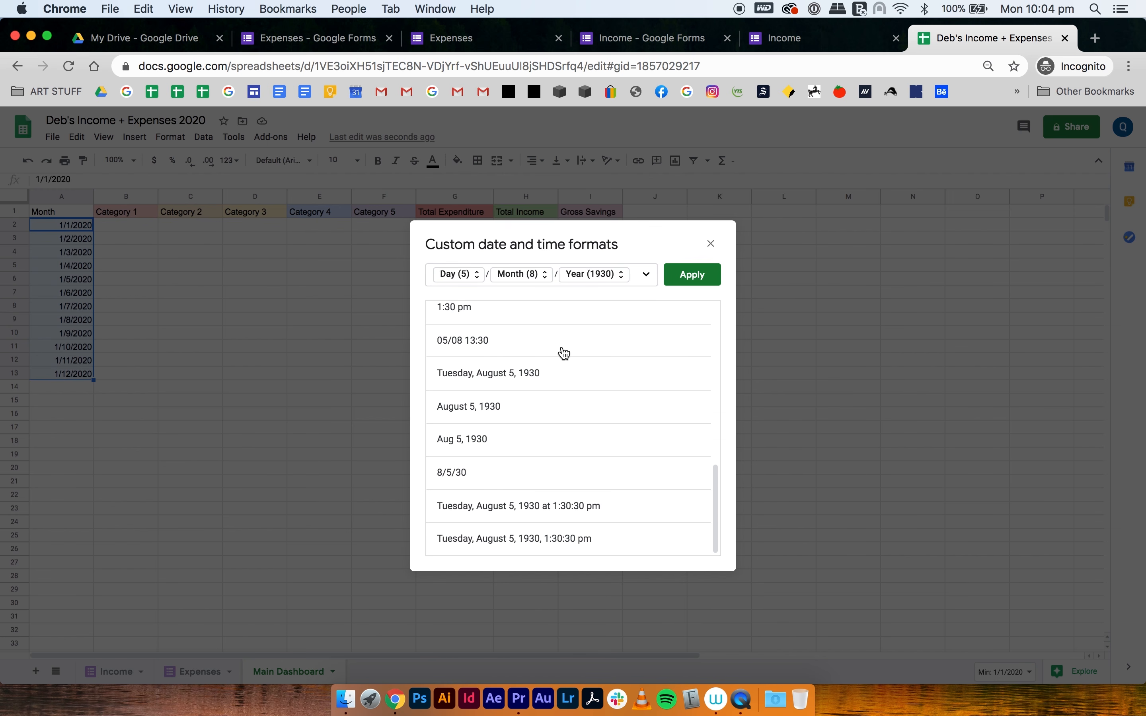
scroll(560, 353, "up", 15)
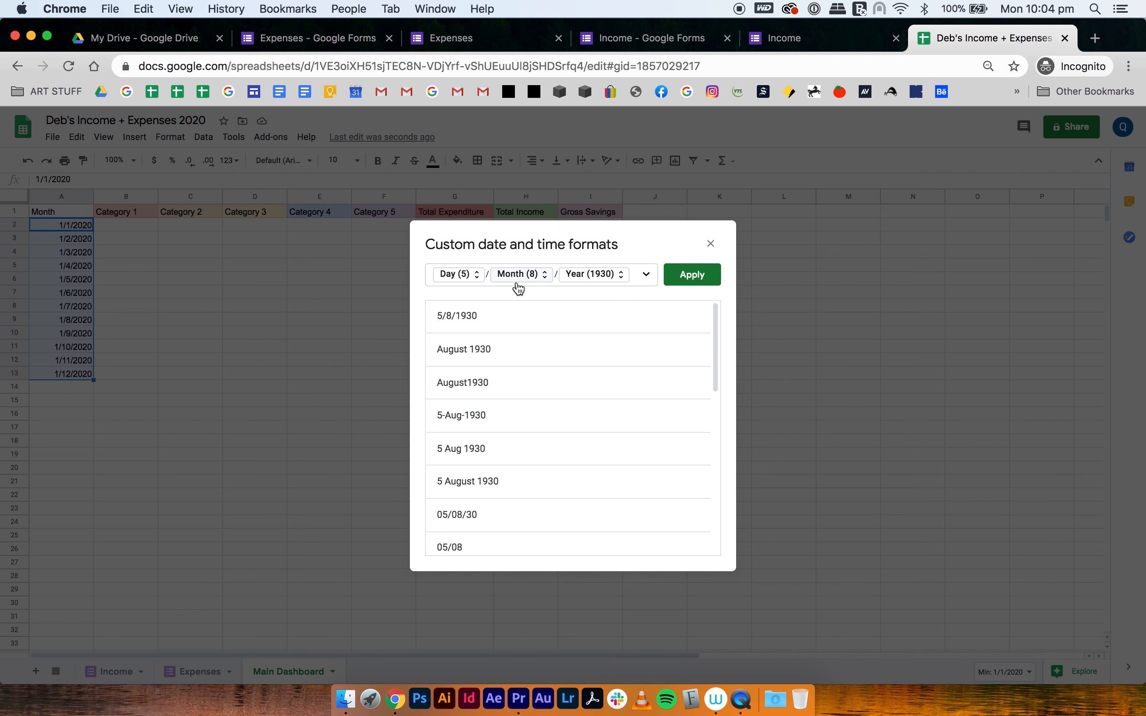
Step: Apply a custom date format to A2:A13 showing the full month name and full numeric year separated by a space, without the day
left_click(473, 277)
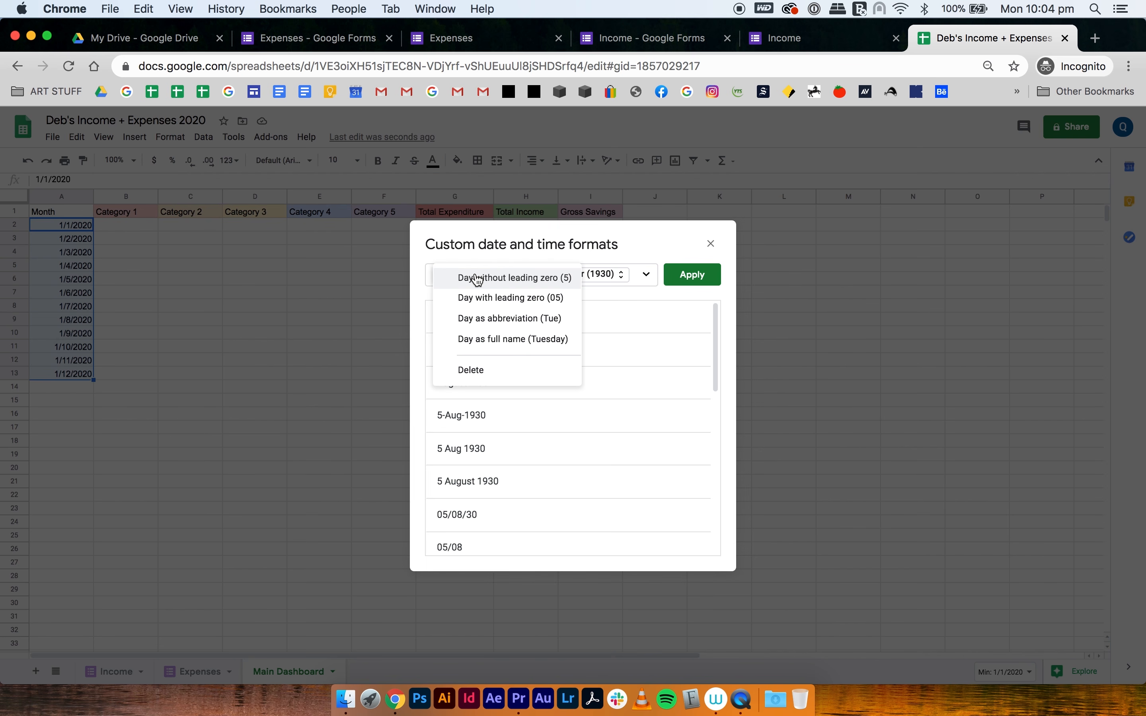
left_click(478, 374)
key("BackSpace")
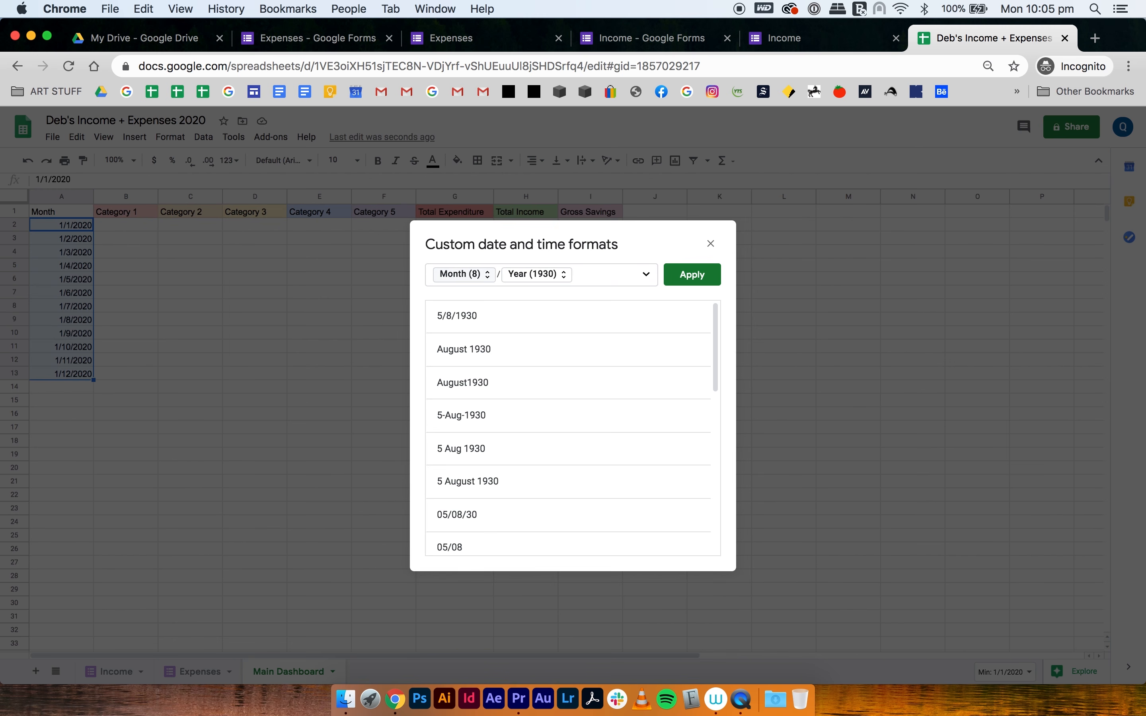
left_click(461, 276)
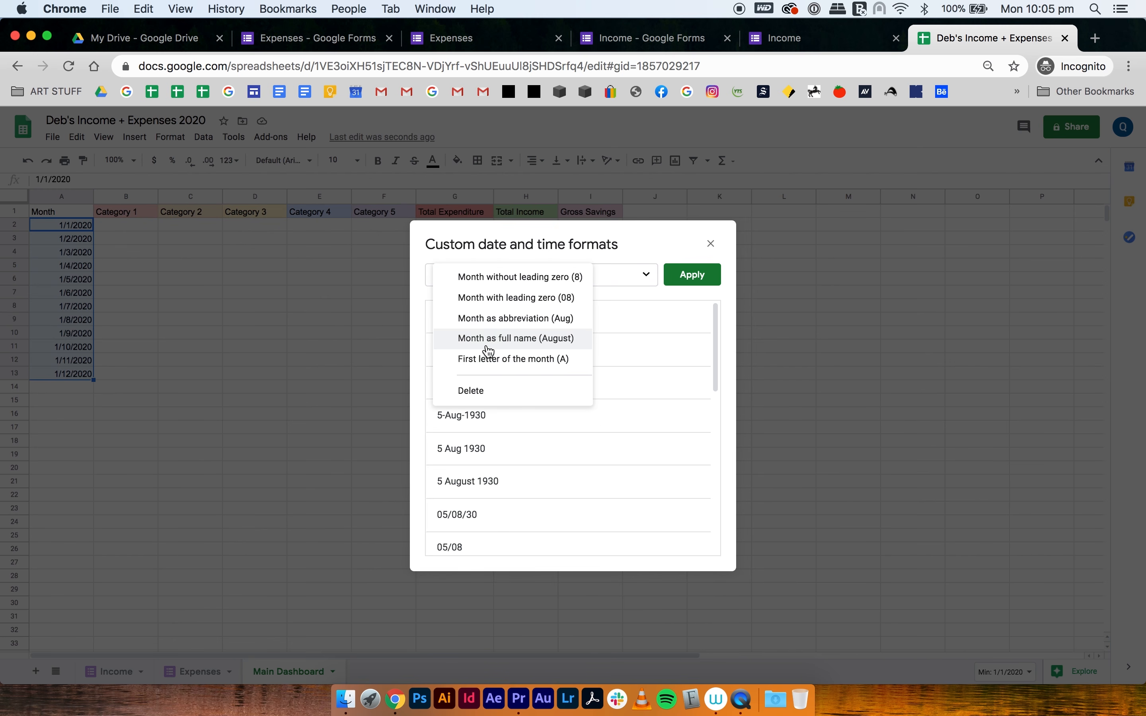
left_click(490, 350)
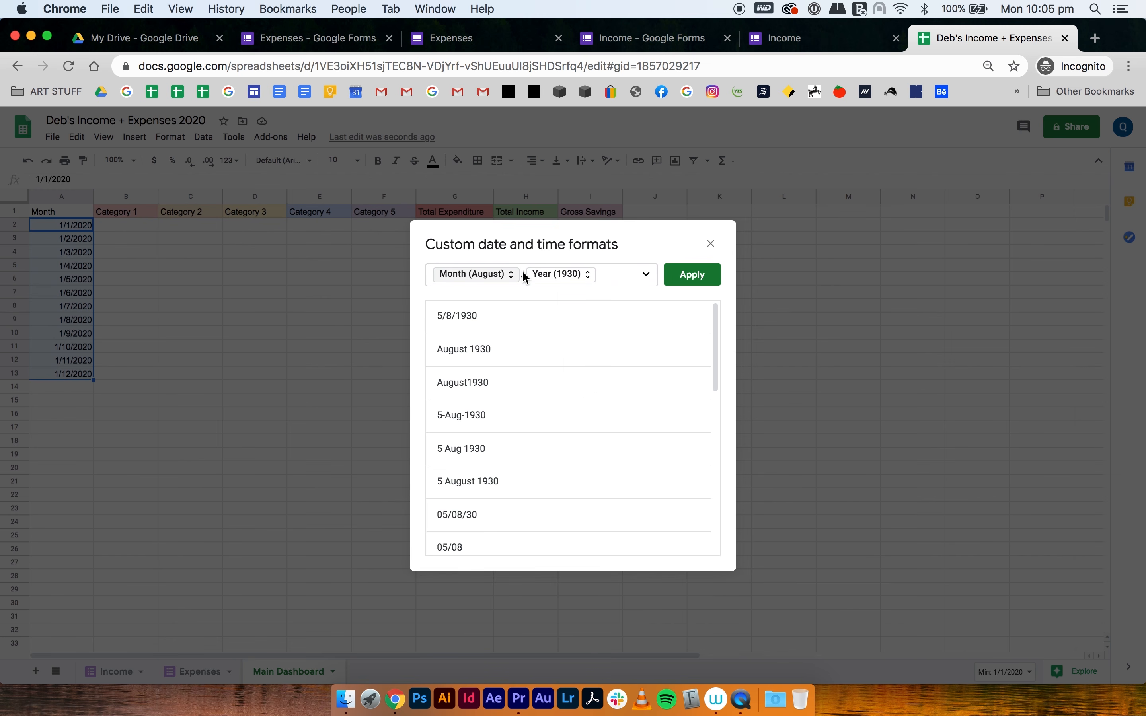
key("BackSpace")
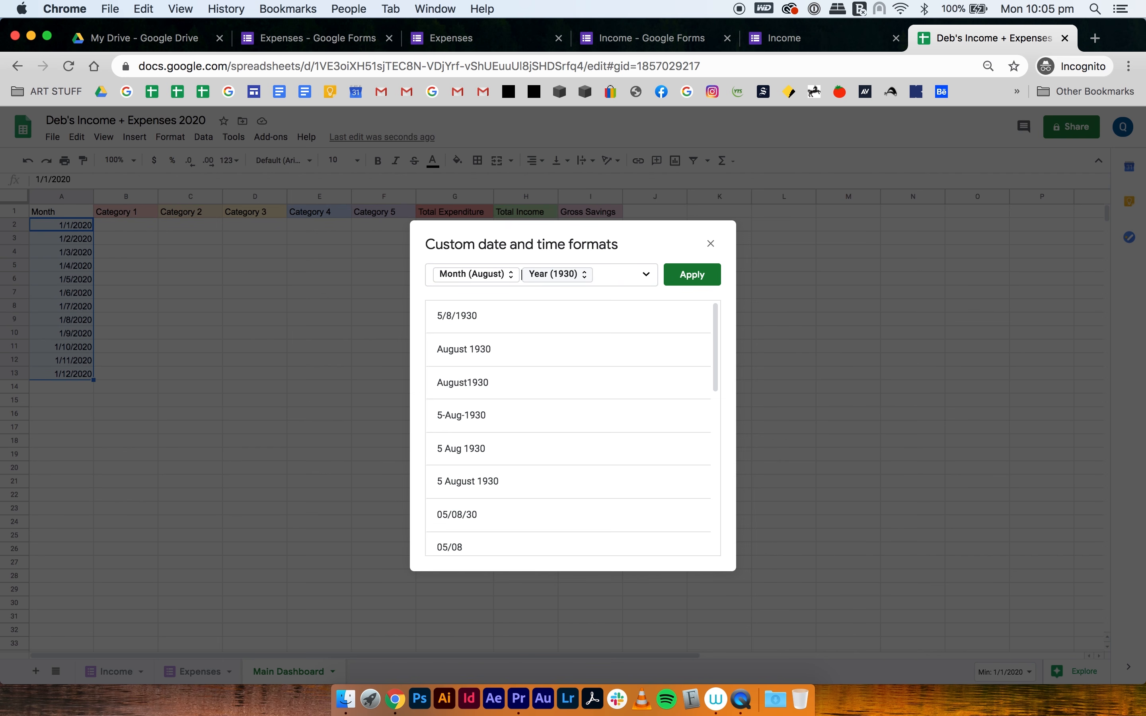
left_click(571, 280)
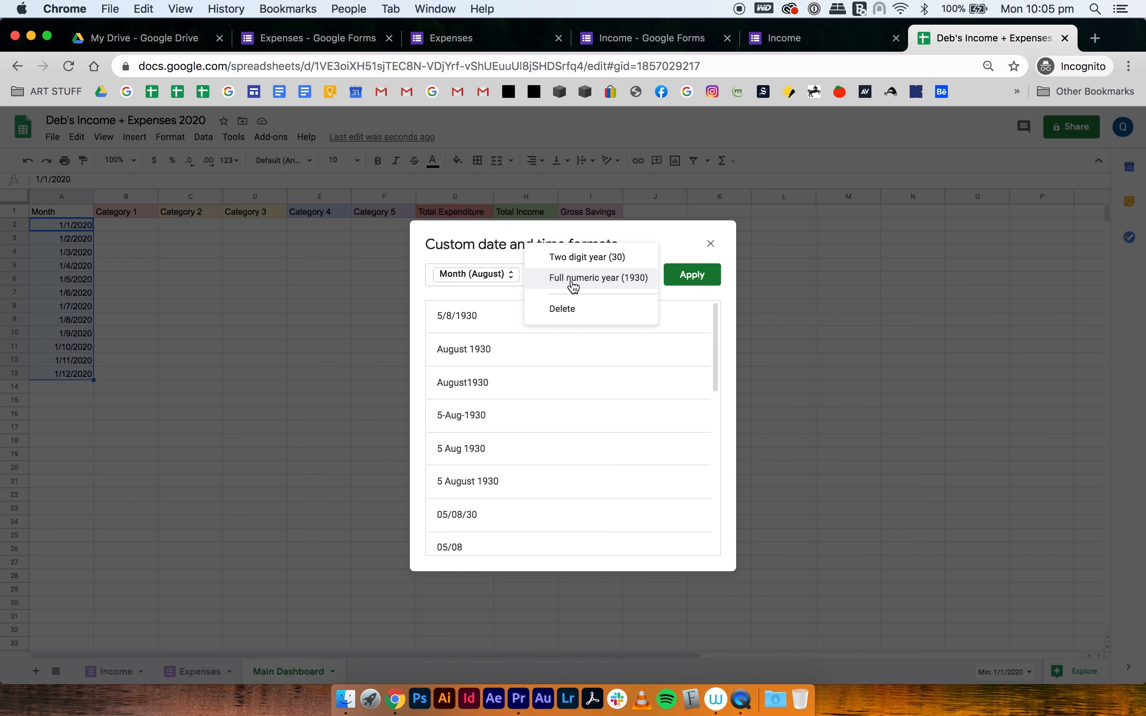
left_click(574, 284)
left_click(694, 276)
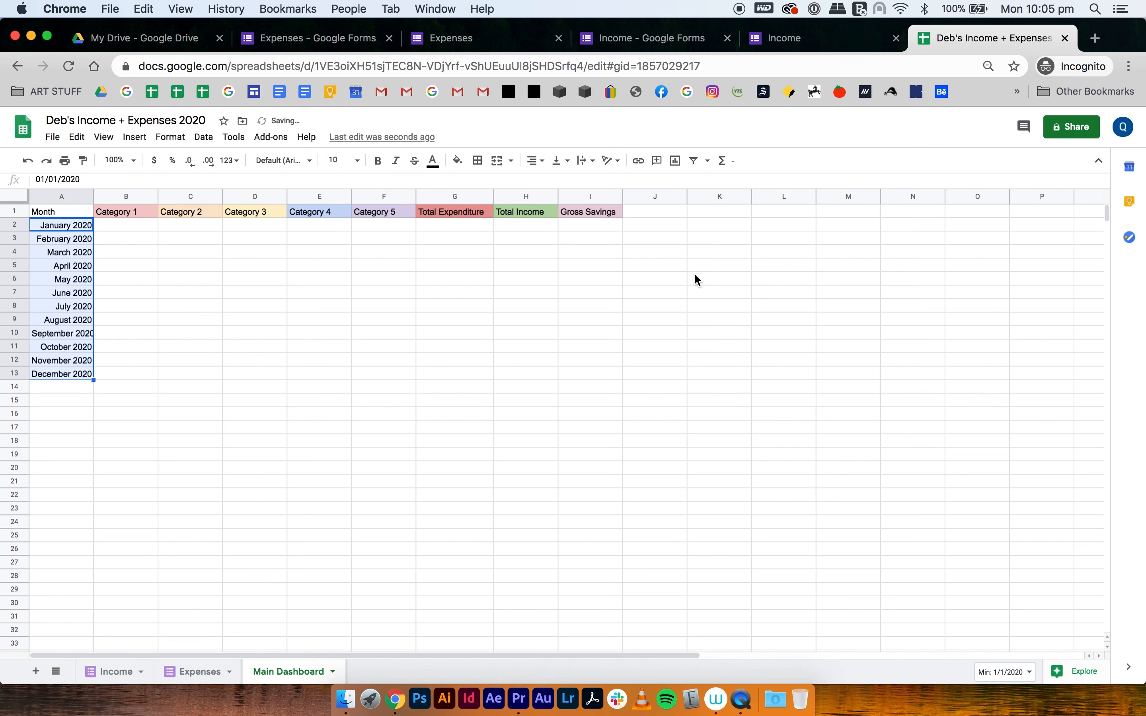
left_click(342, 386)
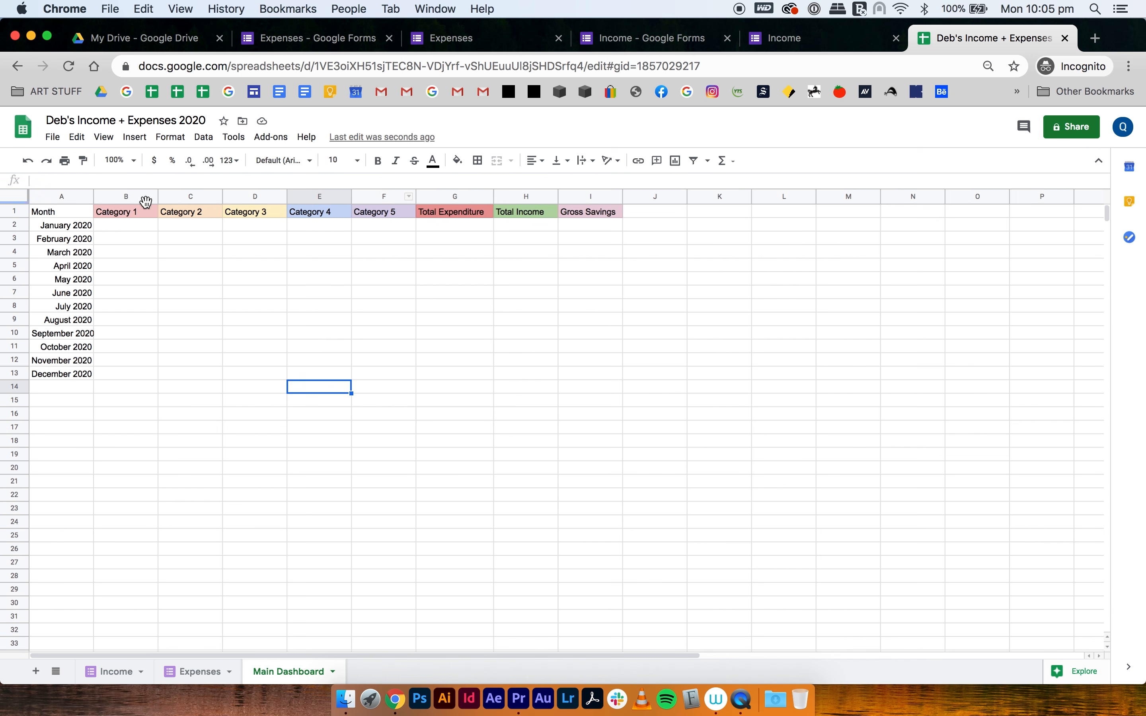
Step: Add a left border along the whole Total Expenditure column
left_click(423, 196)
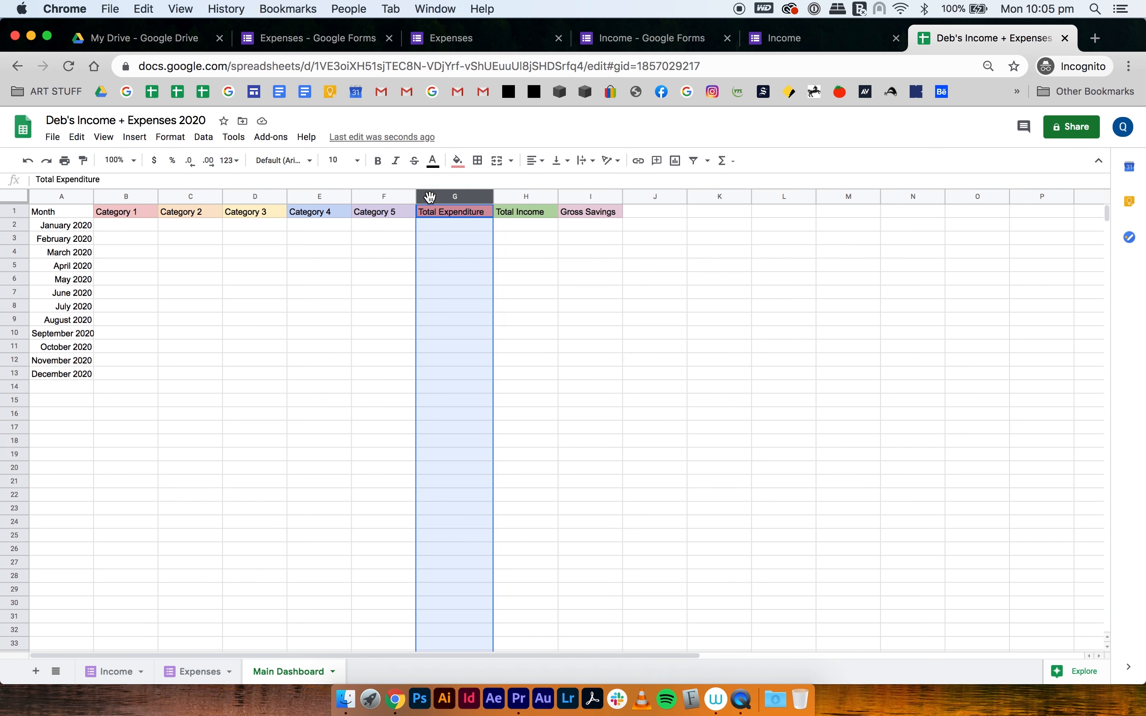
left_click(482, 167)
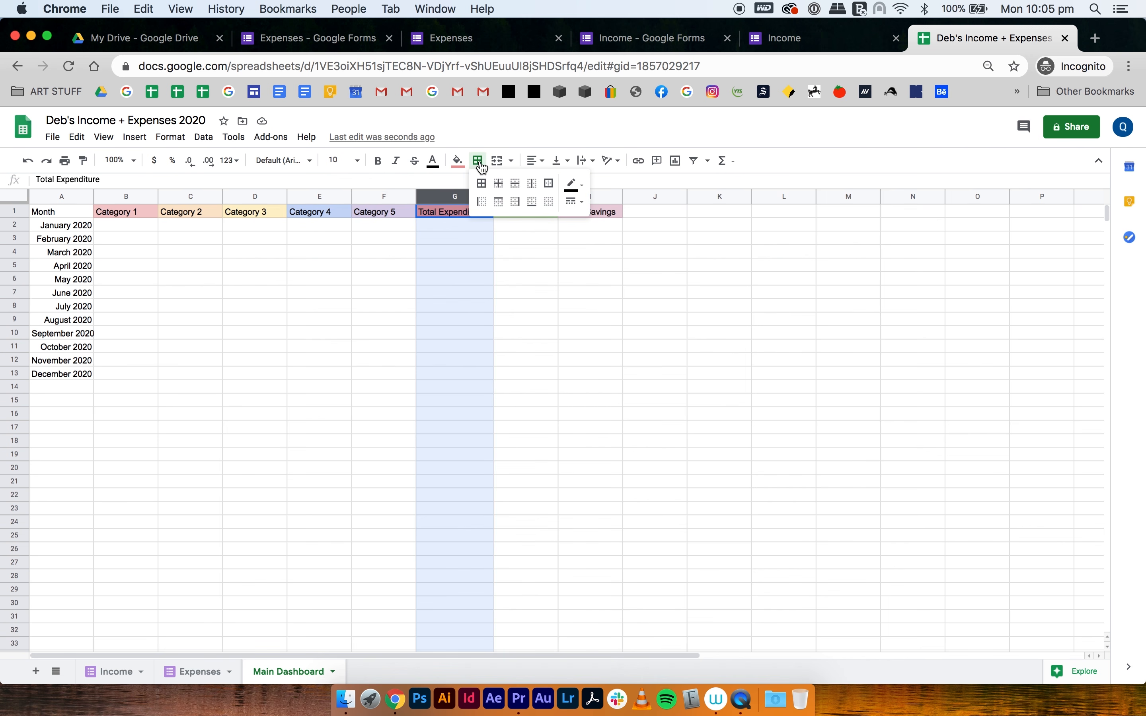
left_click(486, 209)
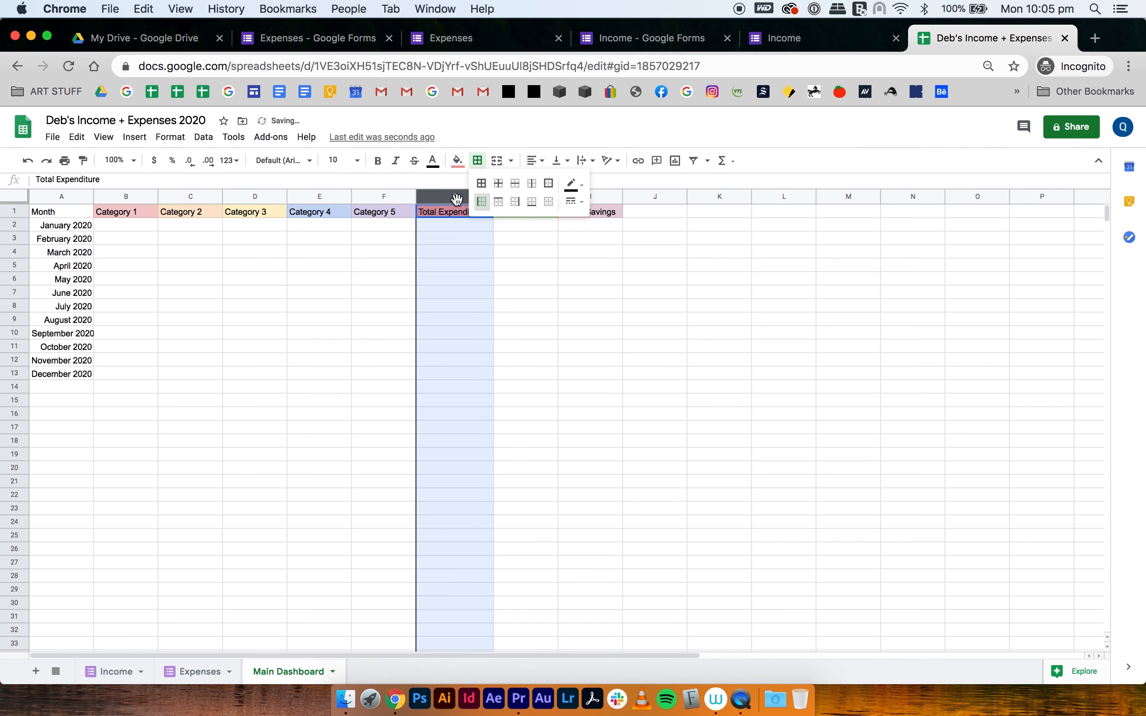
left_click(454, 279)
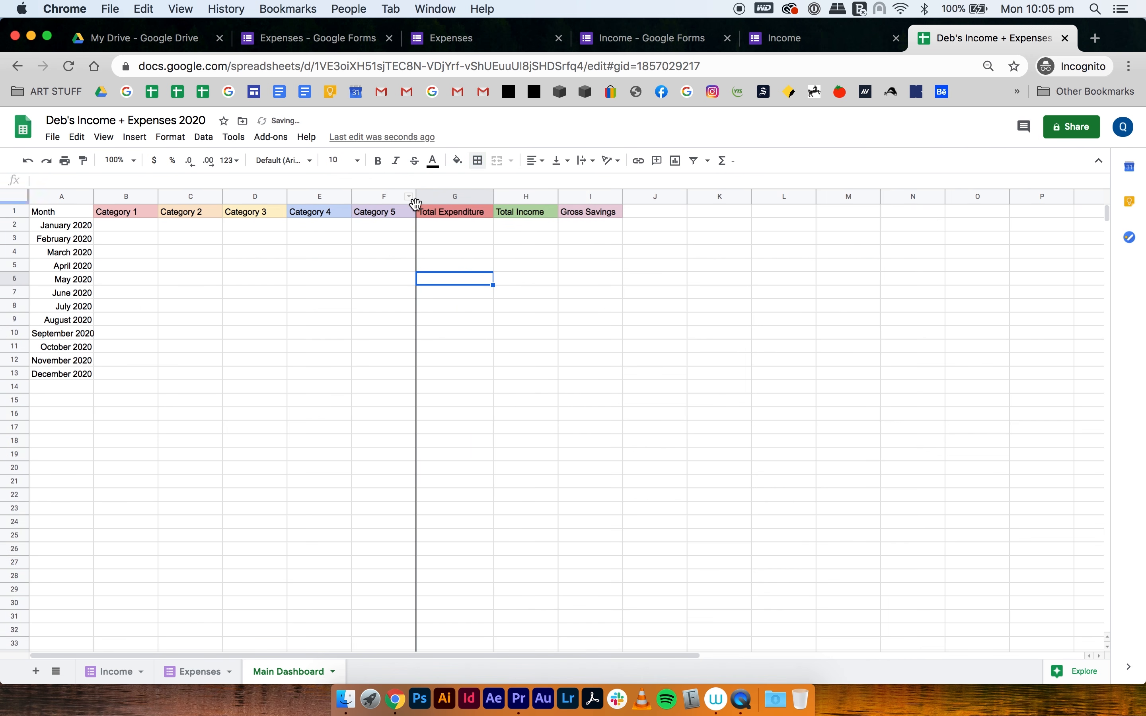
Step: Fill A15:I15 with light grey and label the row TOTAL in A15
left_click(70, 402)
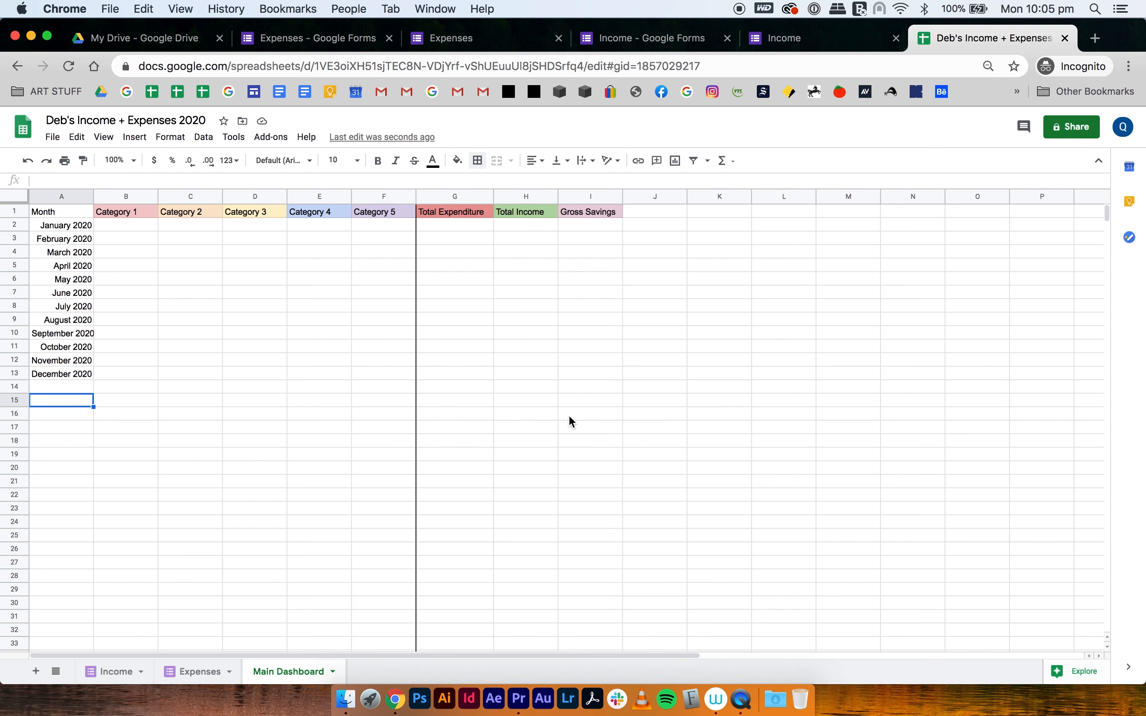
left_click_drag(49, 403, 616, 403)
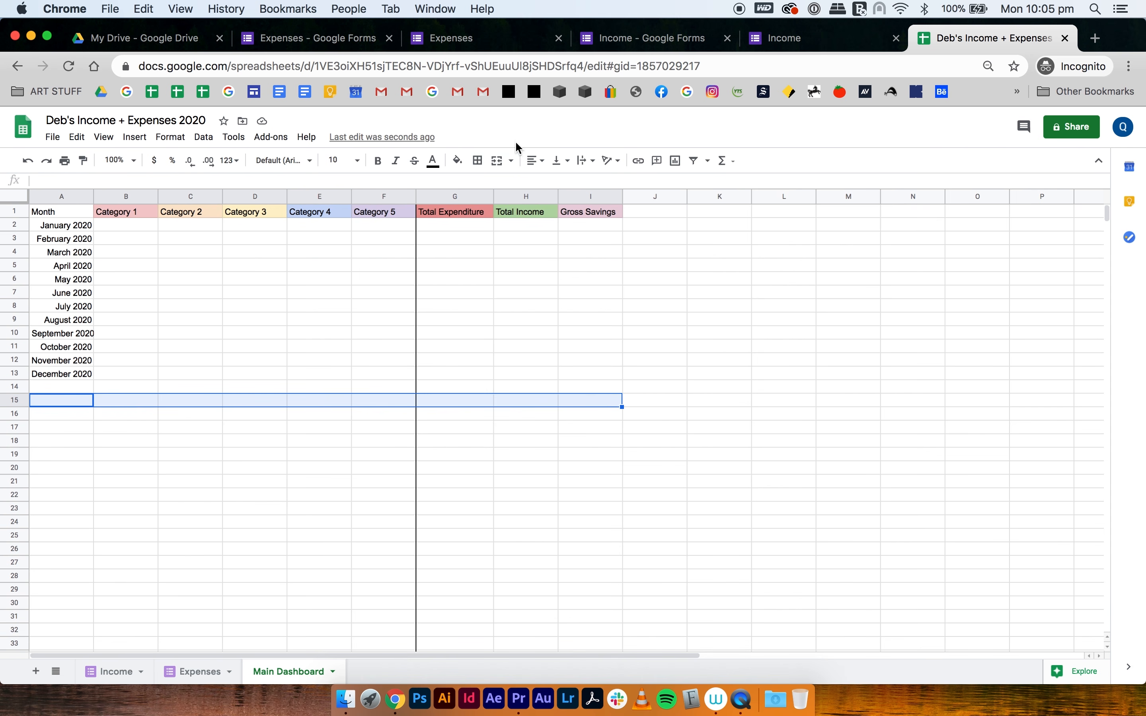
left_click(458, 161)
left_click(556, 203)
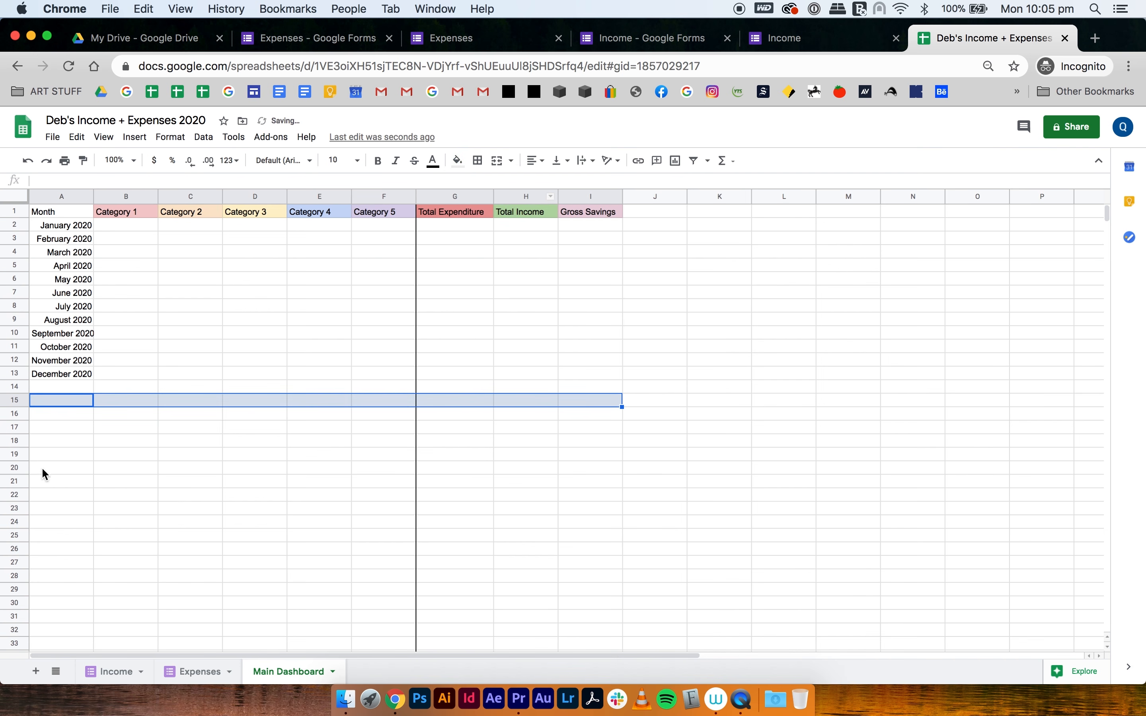
left_click(54, 509)
left_click(54, 405)
type("TOTALS")
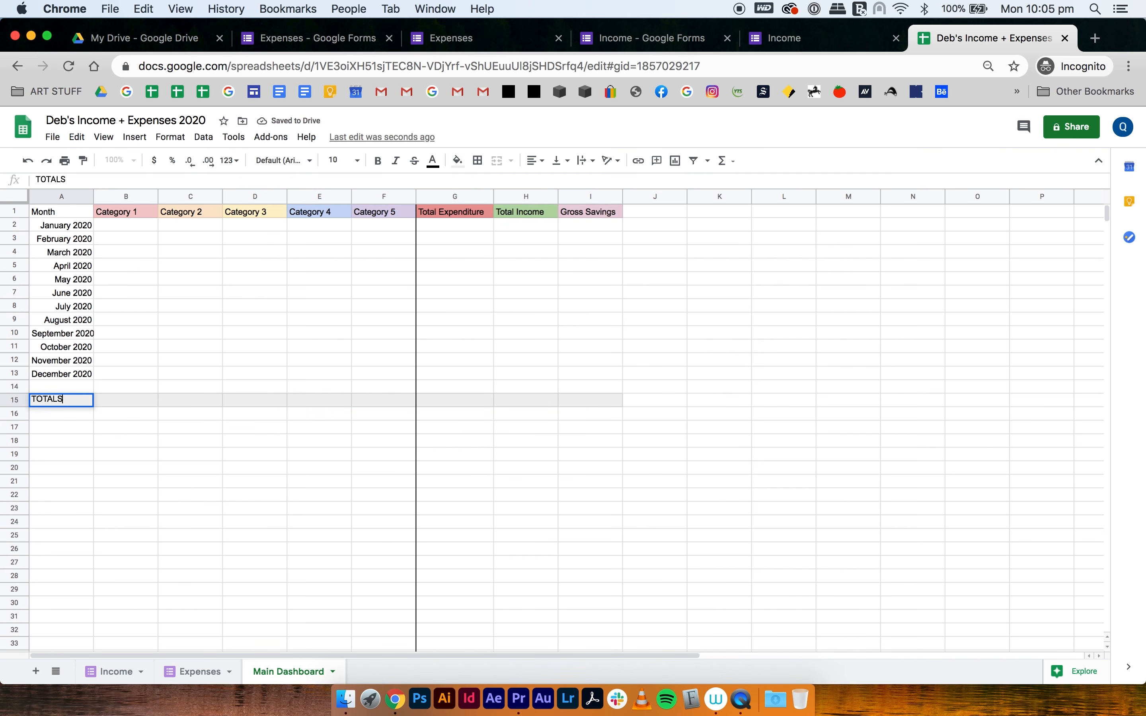
key("BackSpace")
left_click(76, 428)
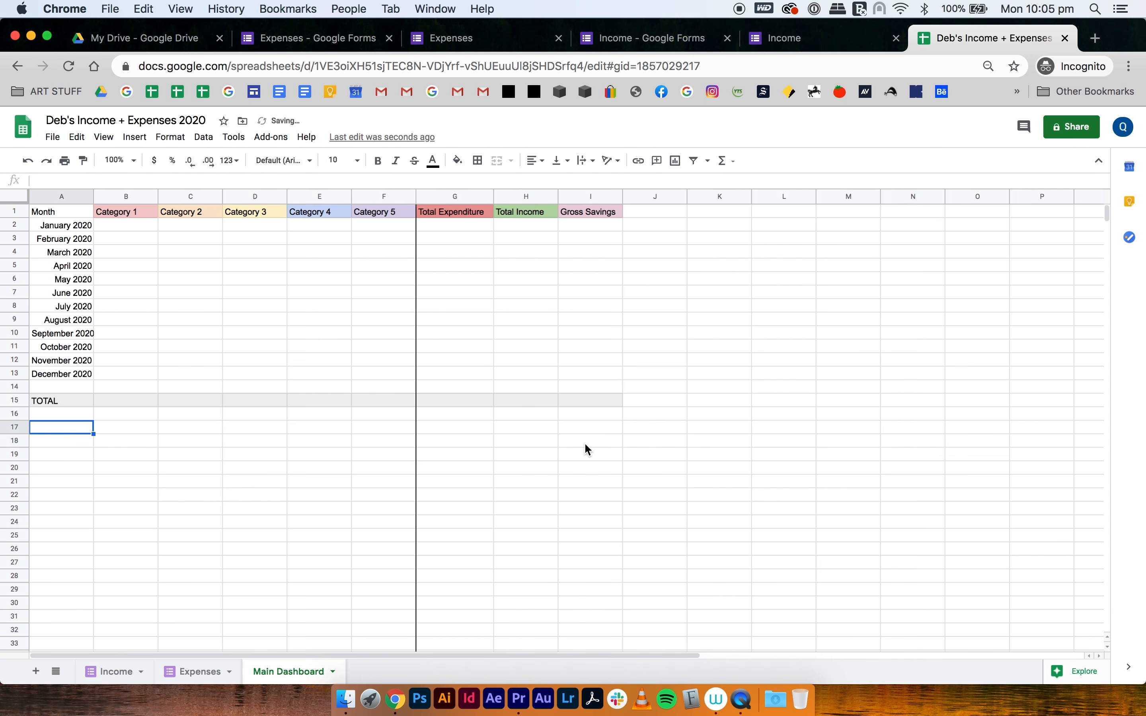
Step: Fill the cells A17:I17 with light green
left_click_drag(340, 431, 604, 429)
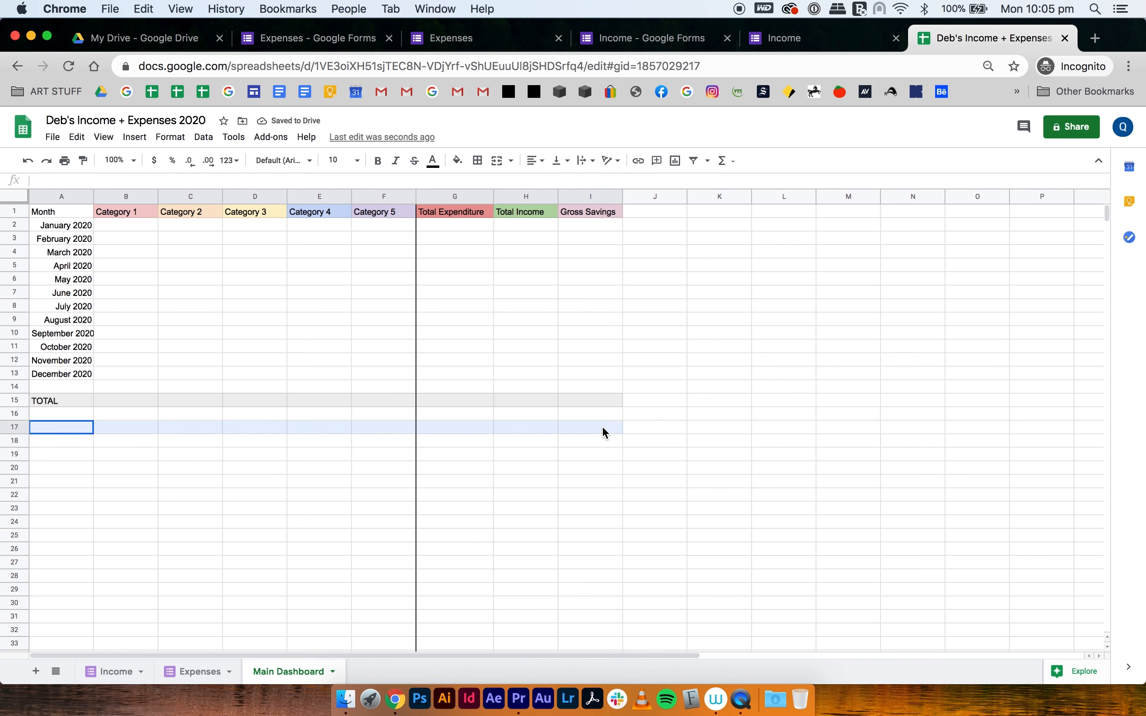
left_click(458, 160)
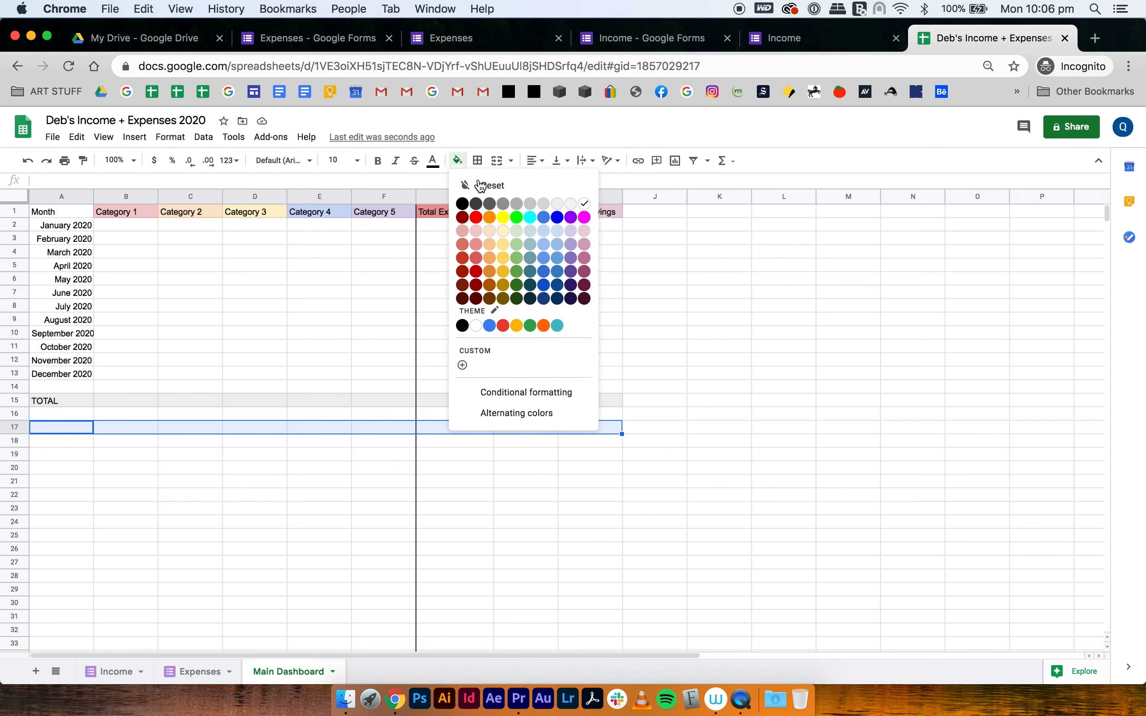
left_click(516, 231)
left_click(233, 451)
Step: Enter the row label BUDGET in A17
left_click(65, 432)
type("budge")
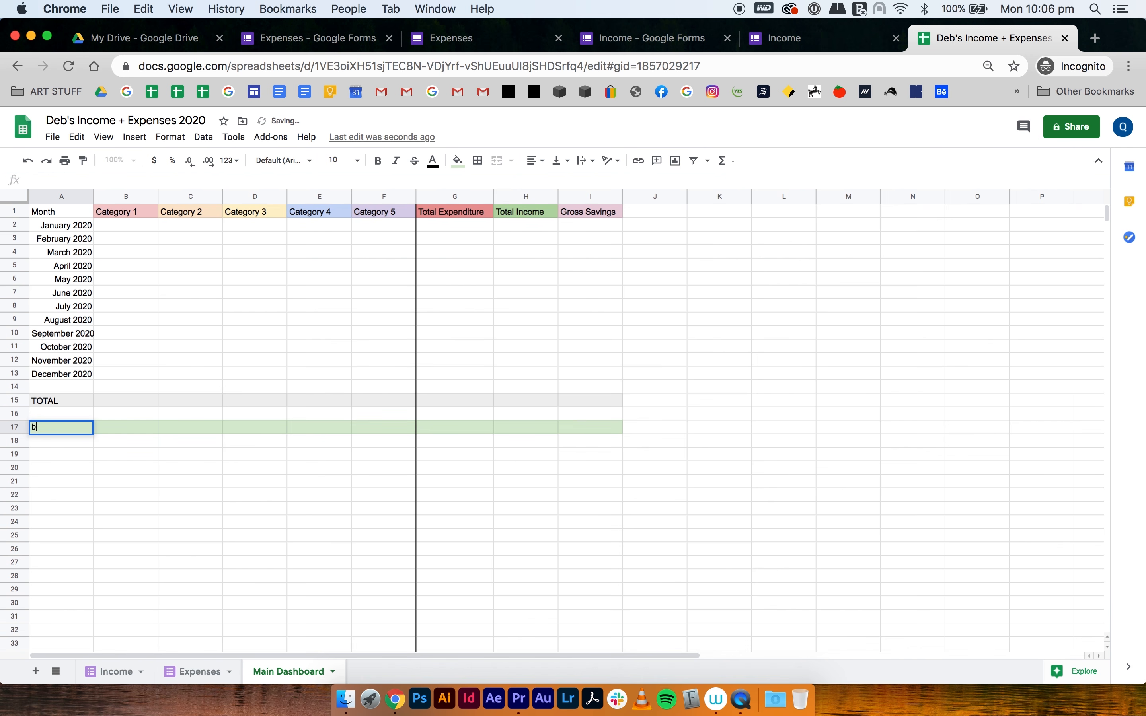
key("BackSpace")
key("BackSpace")
key("BackSpace")
key("BackSpace")
key("BackSpace")
key("BackSpace")
type("BUDGET")
left_click(87, 495)
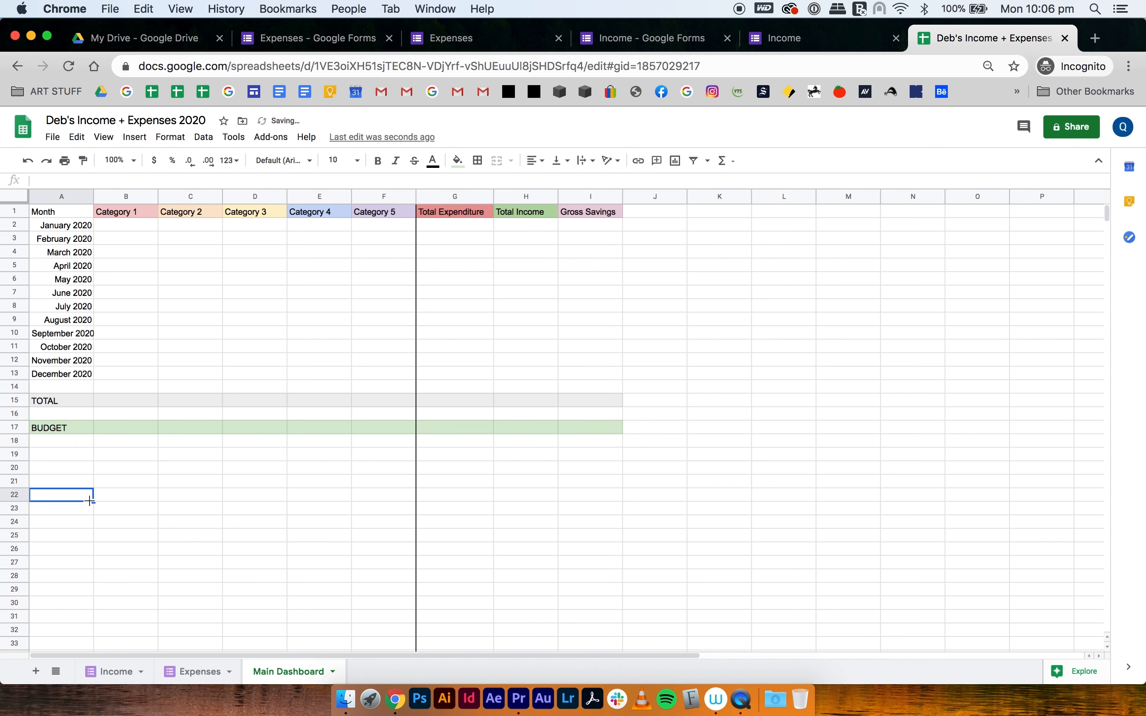
Step: Fill the BUDGET label cell with a stronger green and the TOTAL label cell with a darker grey
left_click(60, 431)
left_click(458, 161)
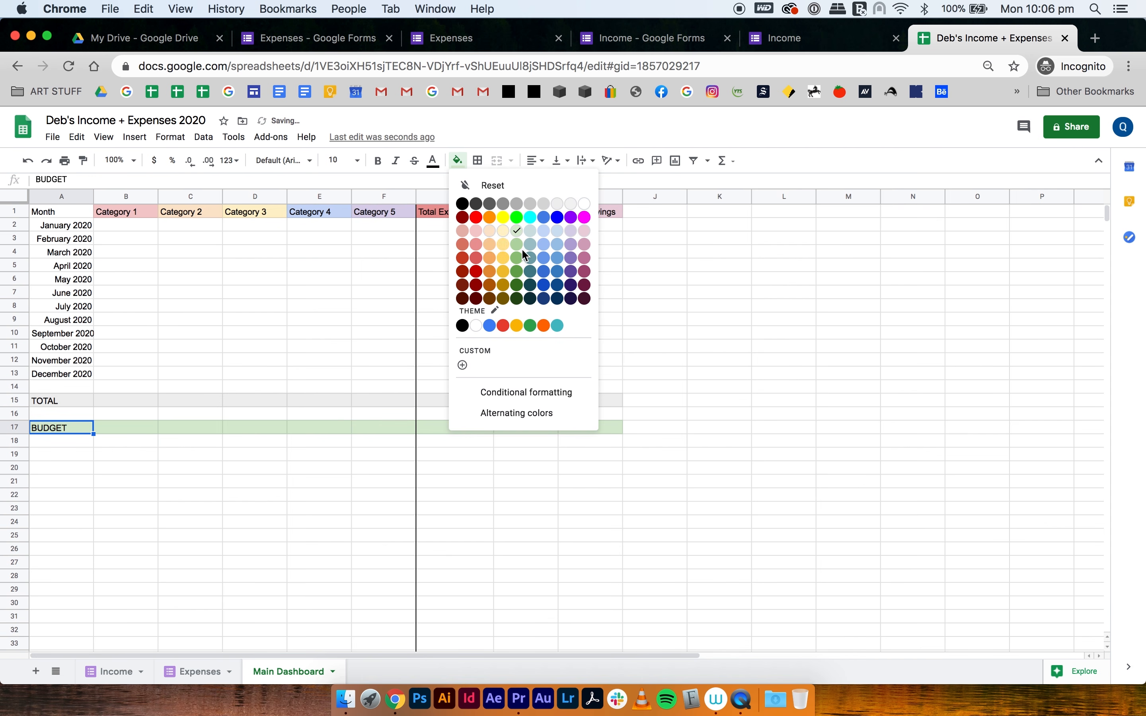
left_click(522, 249)
left_click(52, 402)
left_click(459, 161)
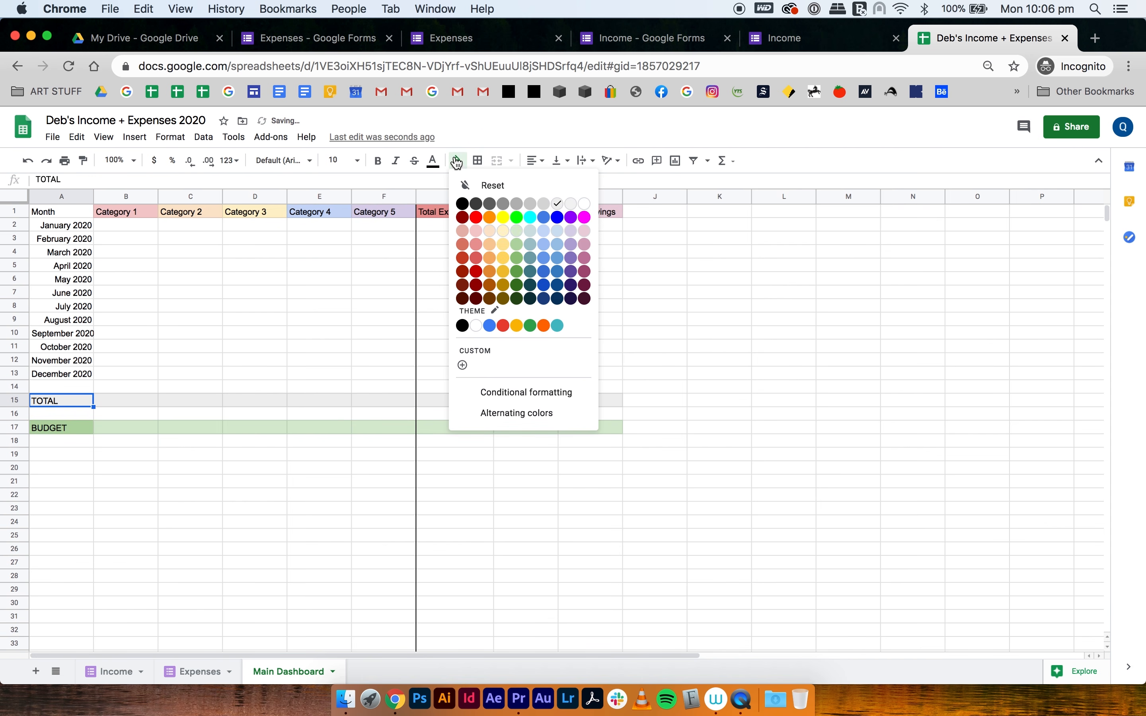
left_click(545, 203)
left_click(488, 333)
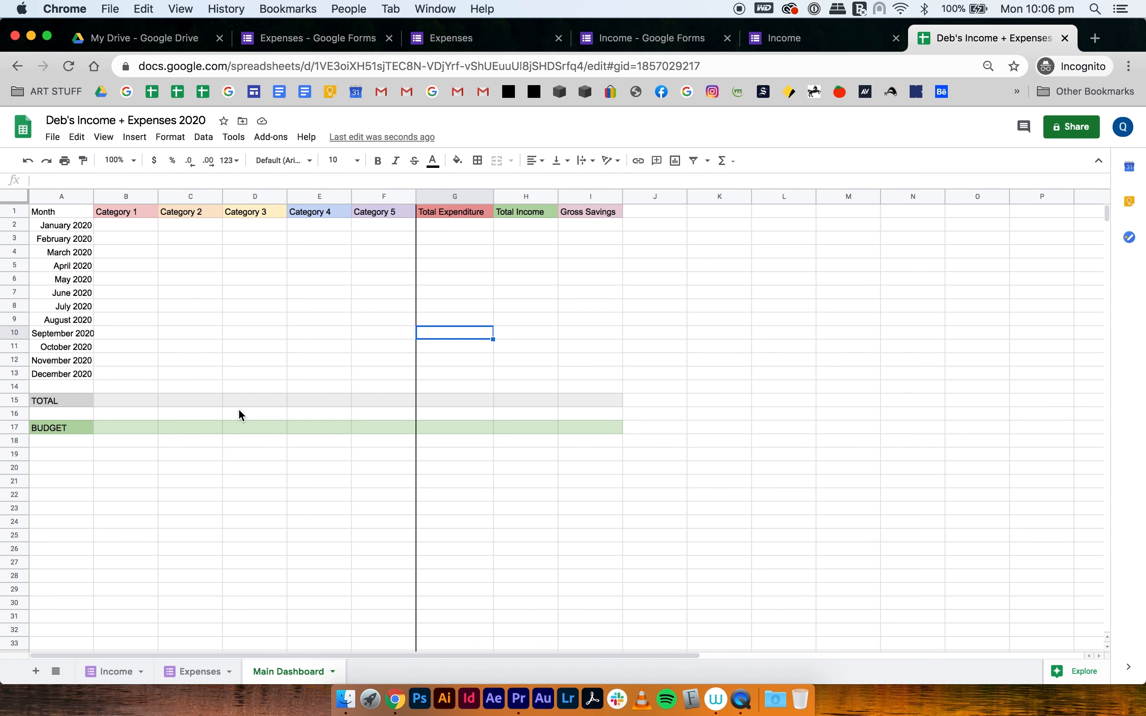
Step: Enter the formula =SUM(B2:B13) in B15 to total Category 1
left_click(100, 404)
type("=")
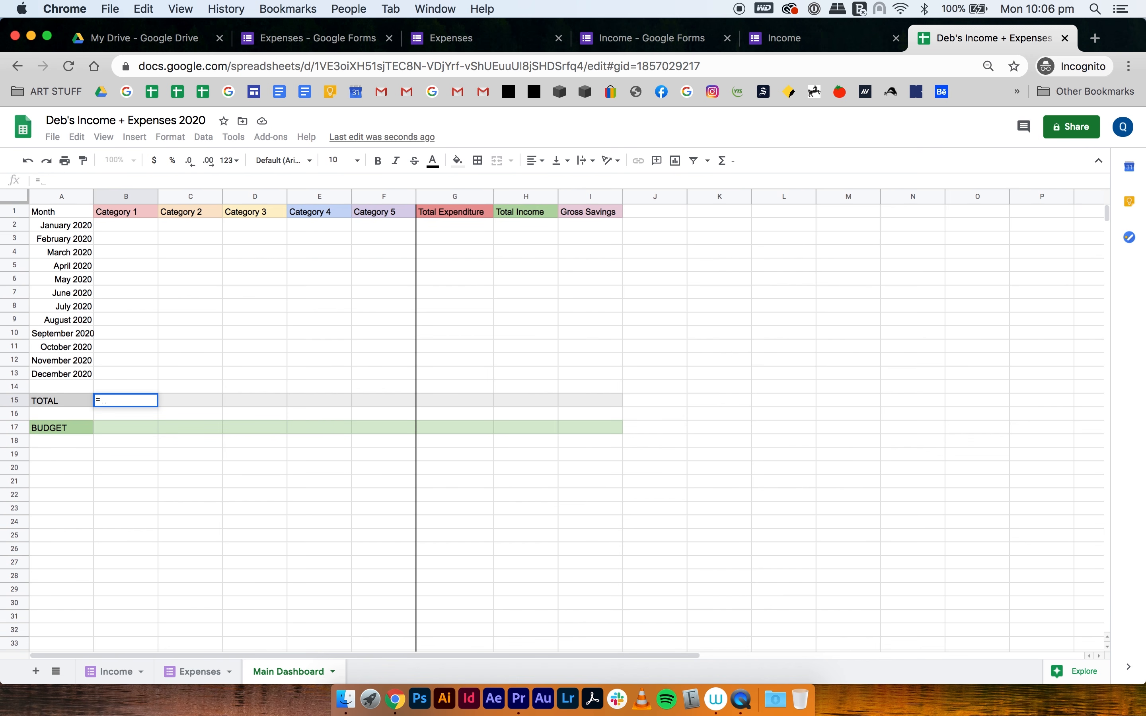
type("SUM(")
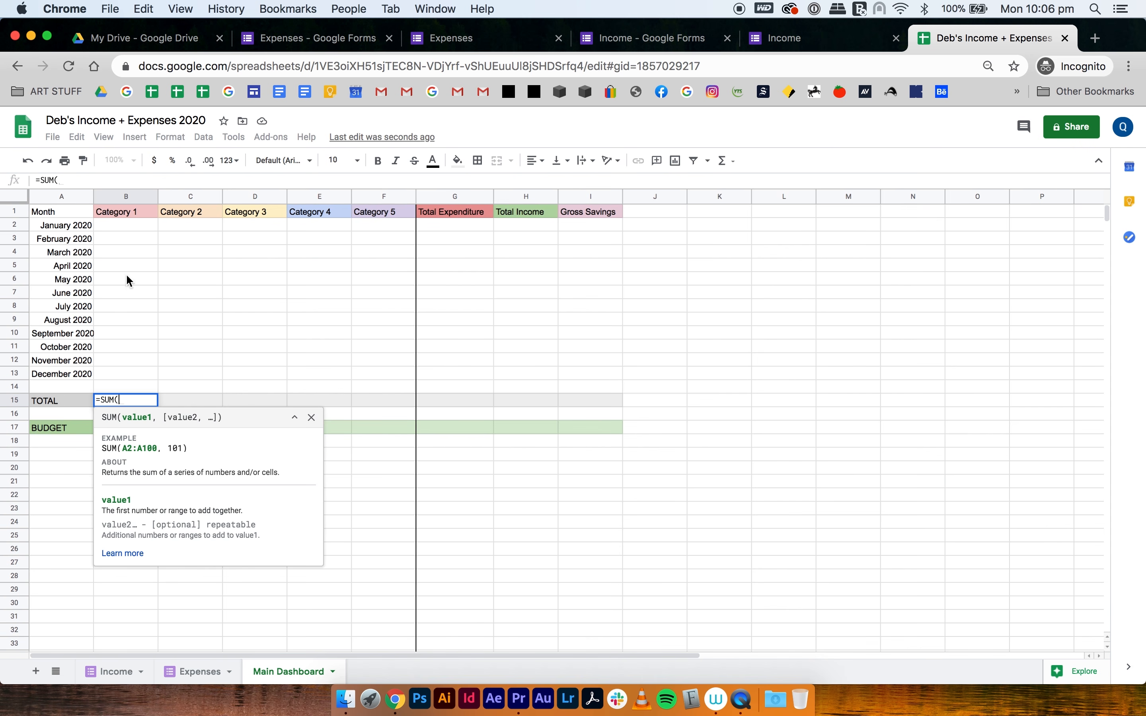
left_click_drag(126, 225, 129, 375)
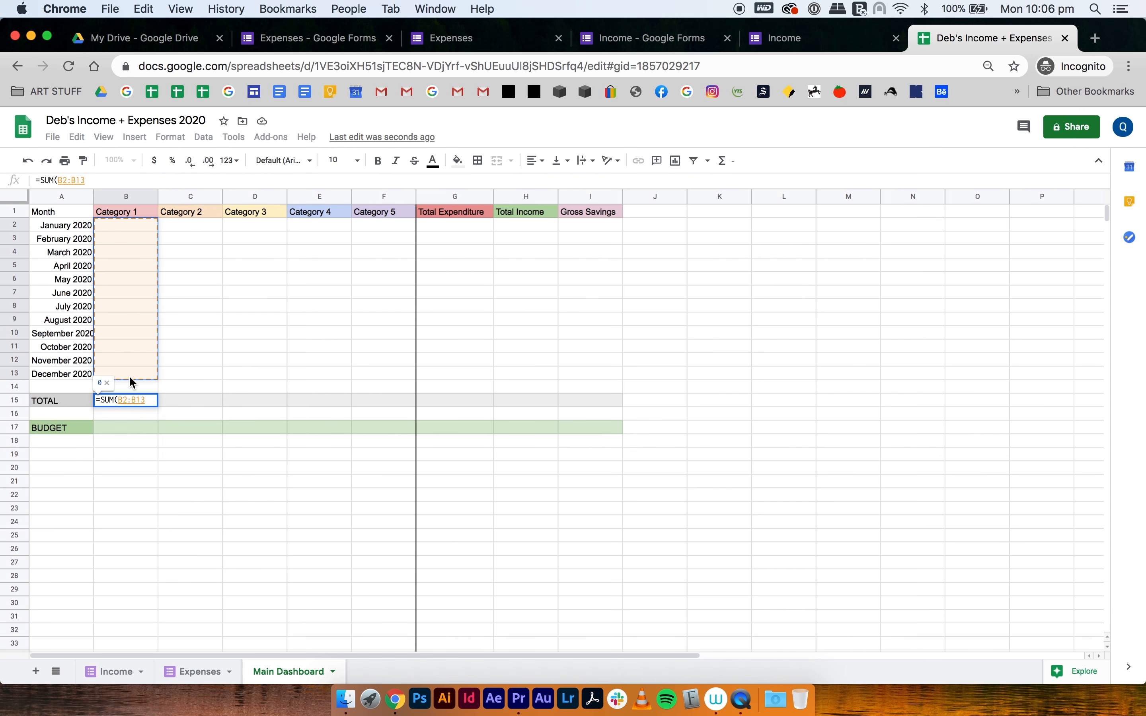
key("Return")
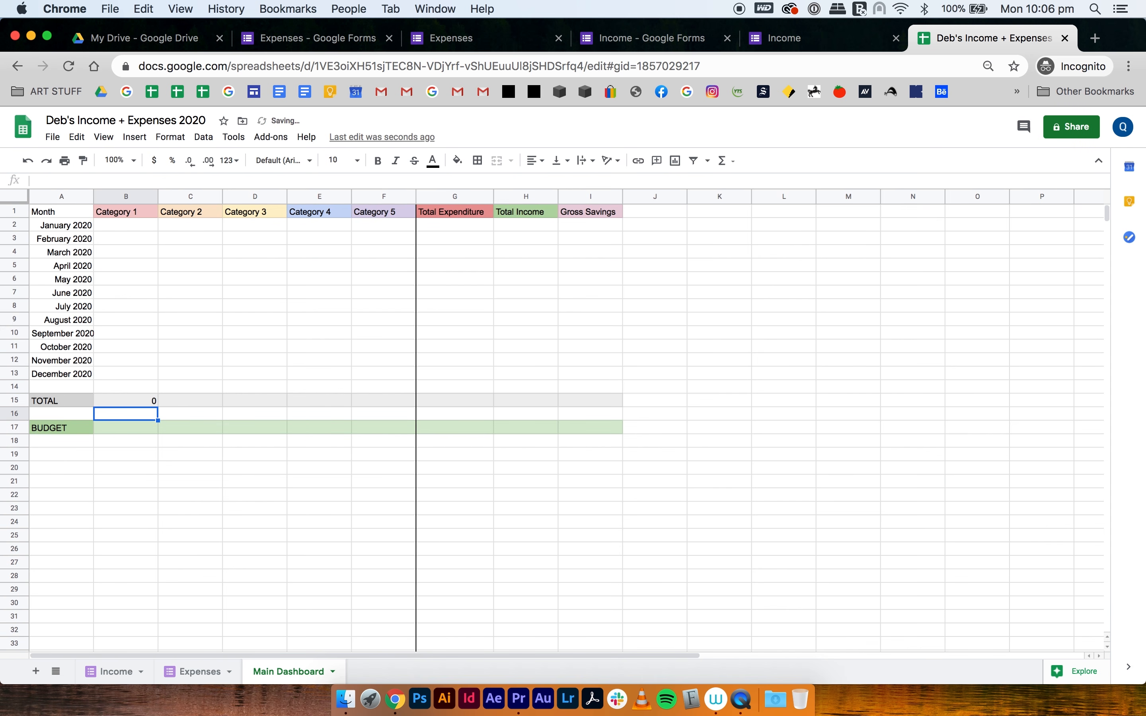
Step: Check the range in the Category 1 total formula and copy the formula from B15 across to F15
left_click(147, 405)
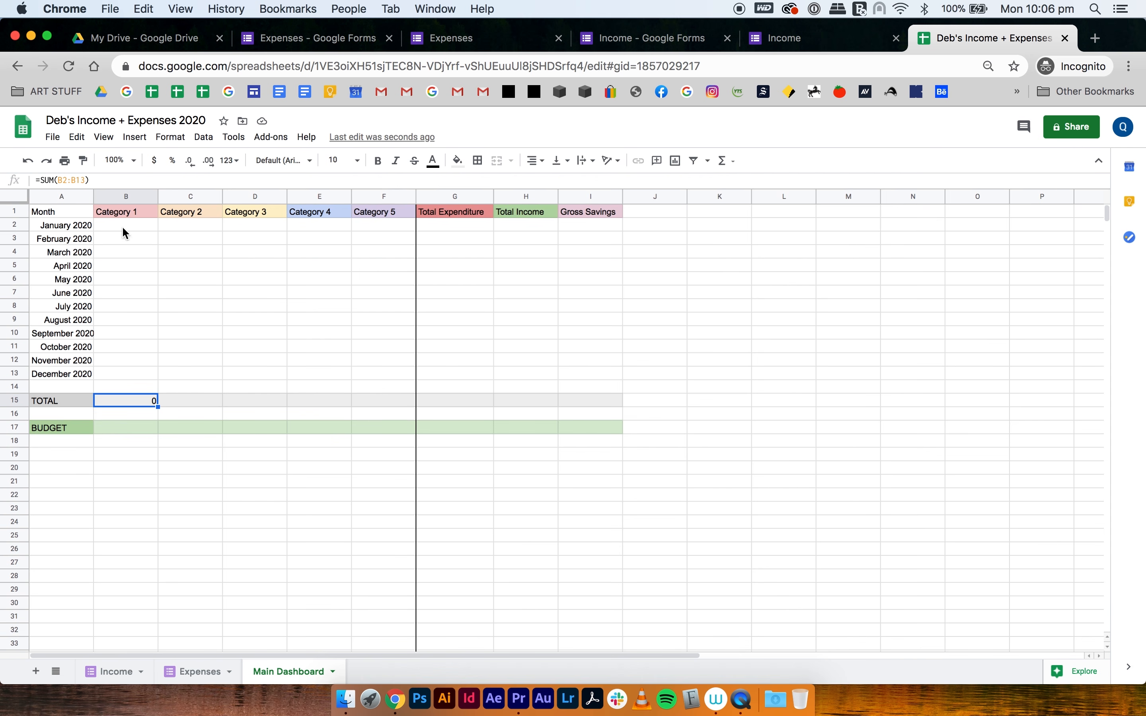
left_click(68, 181)
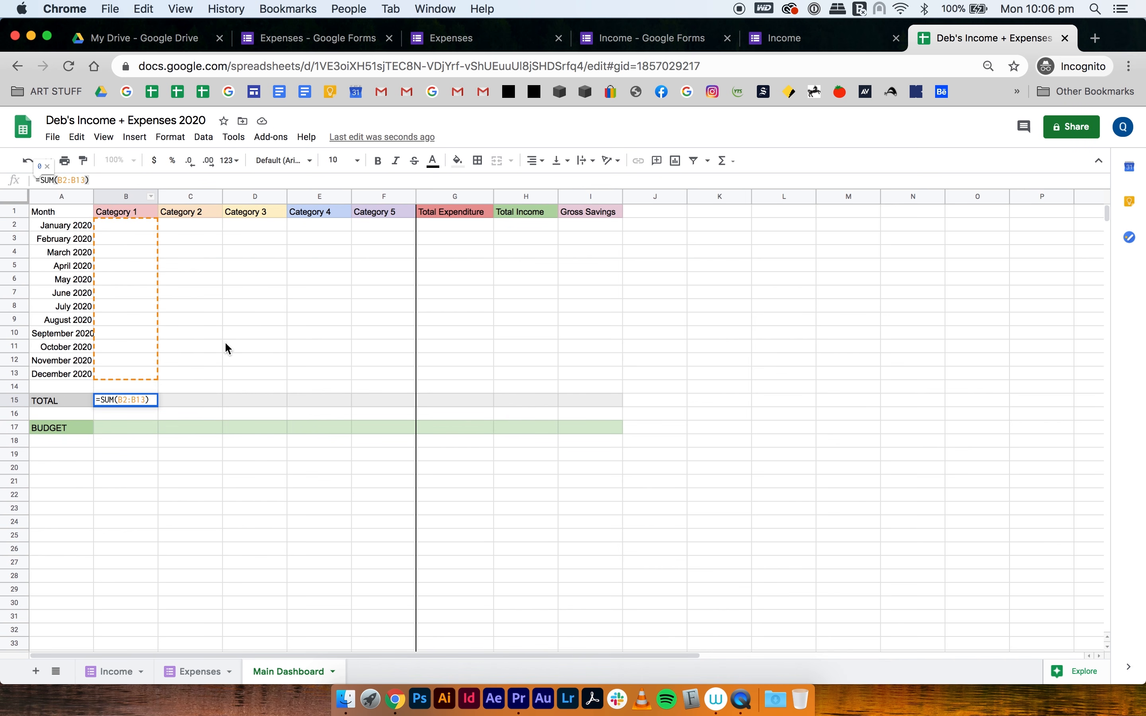
left_click(225, 343)
left_click(138, 401)
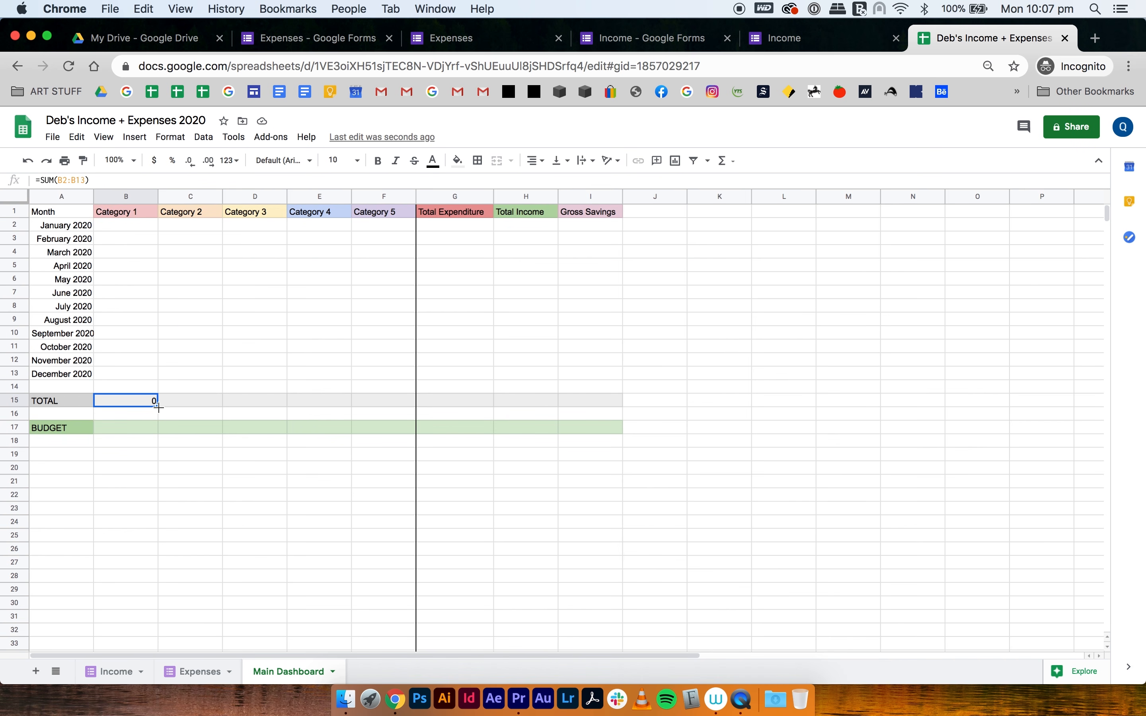
left_click_drag(232, 407, 364, 401)
left_click(283, 520)
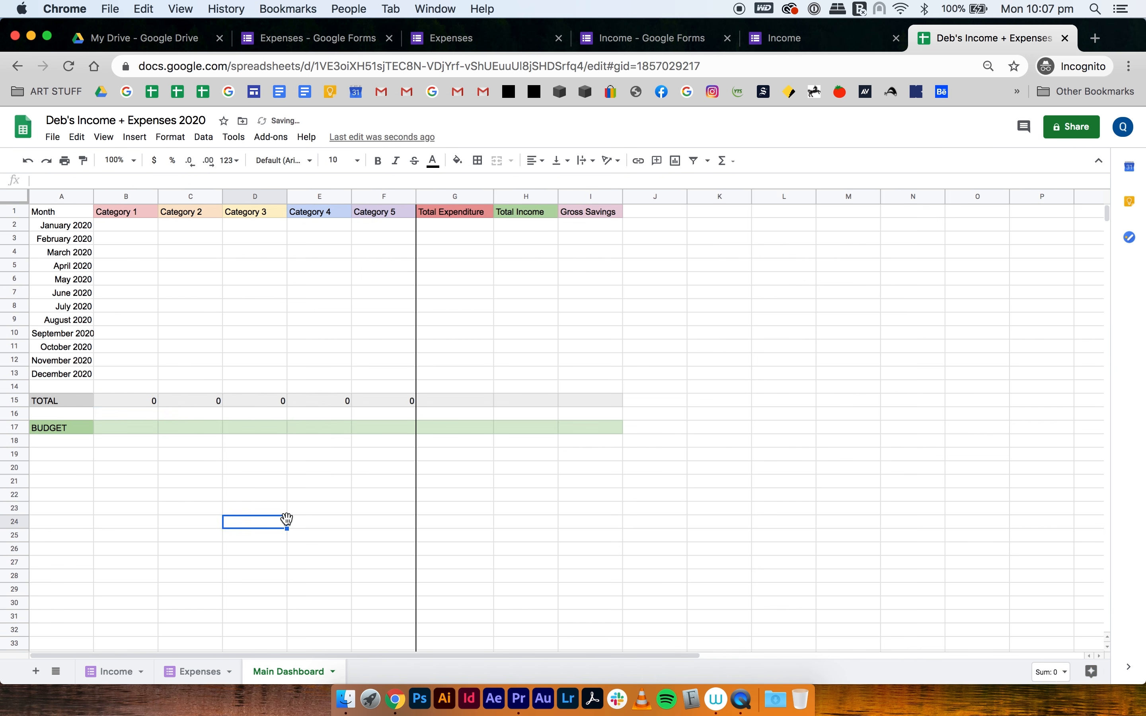
left_click(199, 495)
Step: Extend the total formulas from C15:F15 across to I15, covering Total Expenditure, Total Income and Gross Savings
left_click(183, 406)
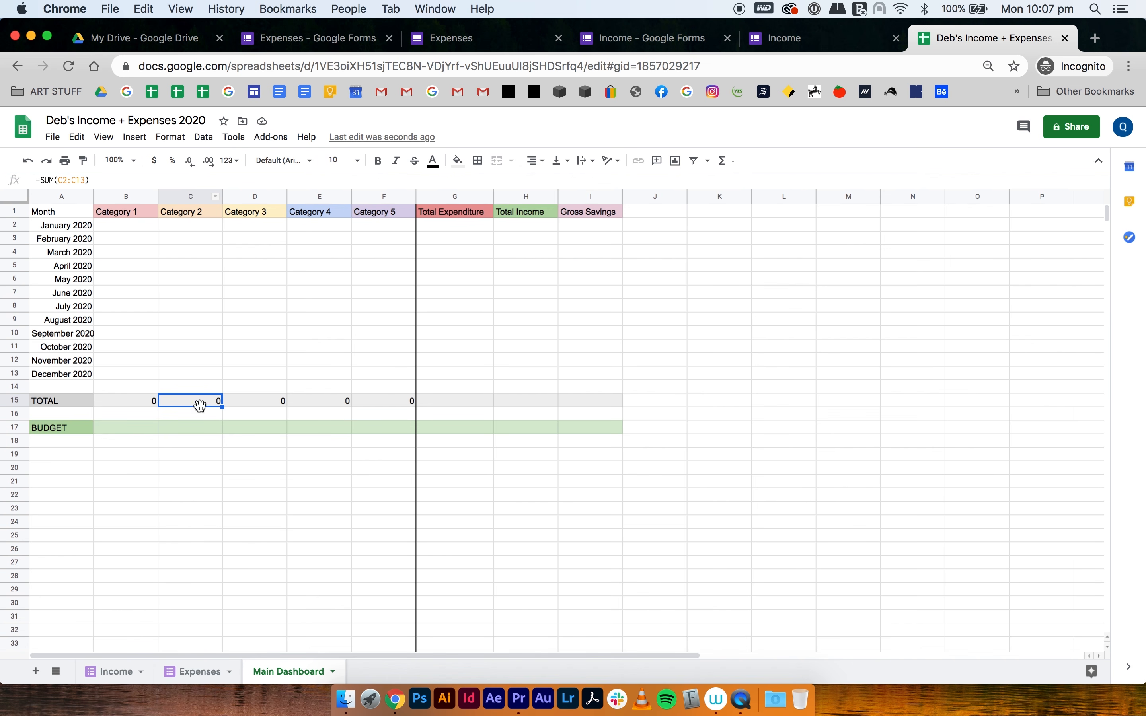
left_click(396, 401, "shift")
left_click_drag(415, 407, 595, 403)
left_click(503, 523)
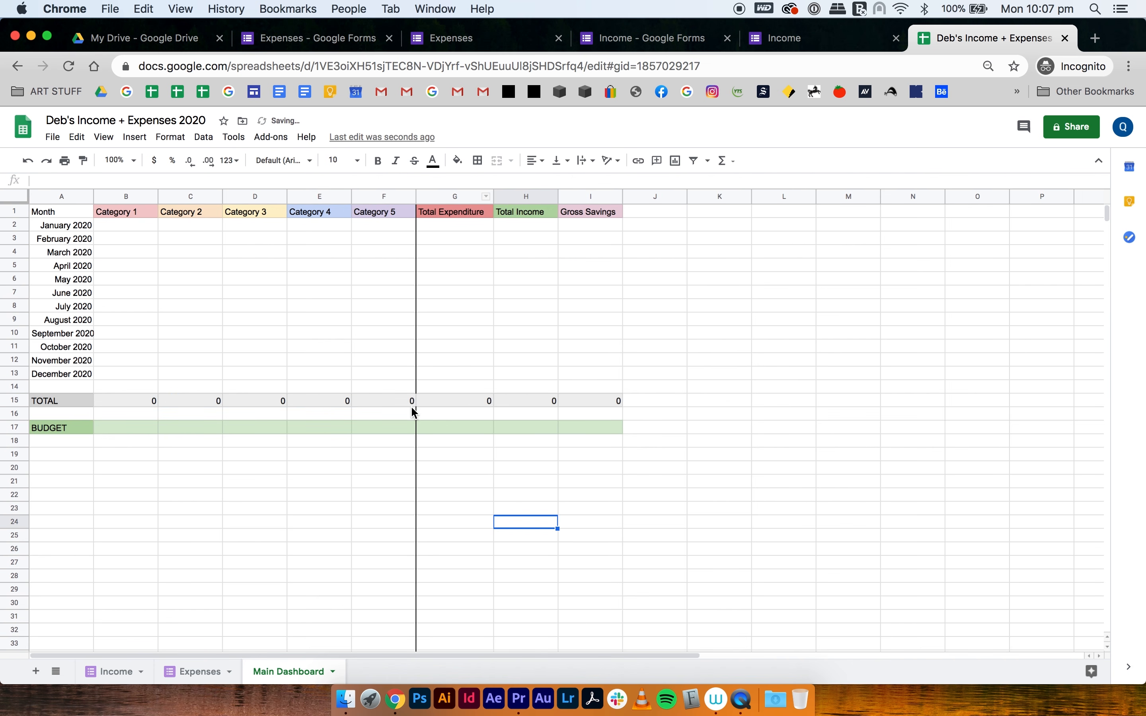
Step: Reapply the vertical border line along the Total Expenditure column, separating it from the Category 5 column
left_click(452, 196)
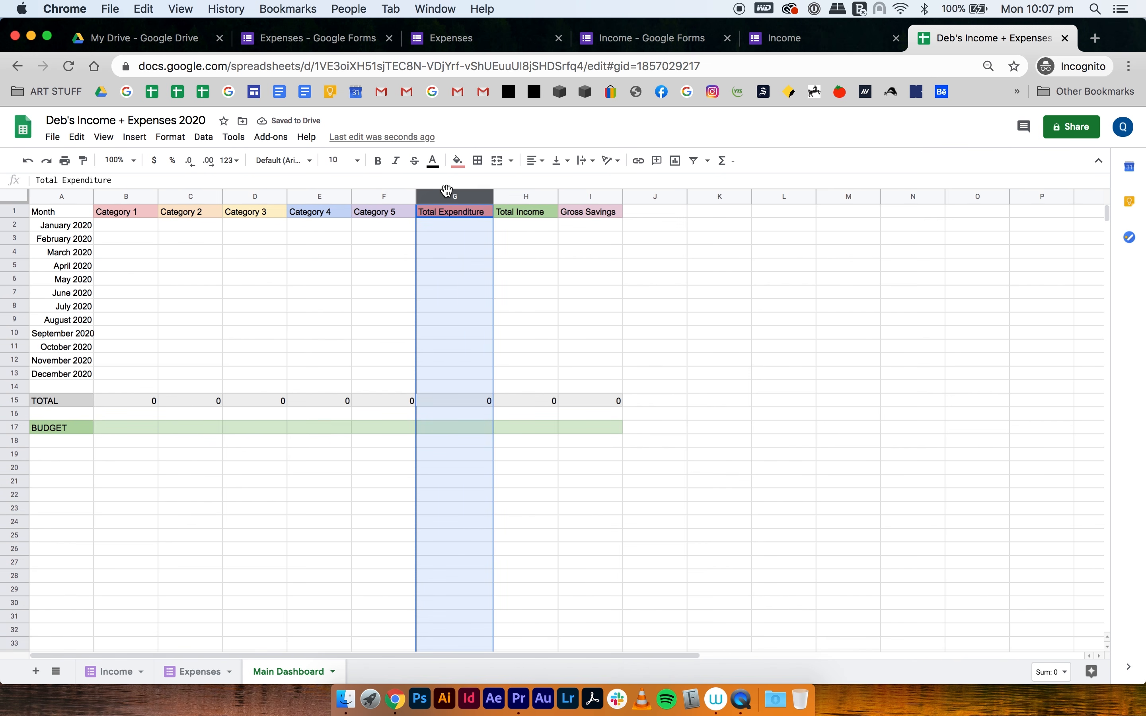
left_click(478, 161)
left_click(483, 205)
left_click(519, 385)
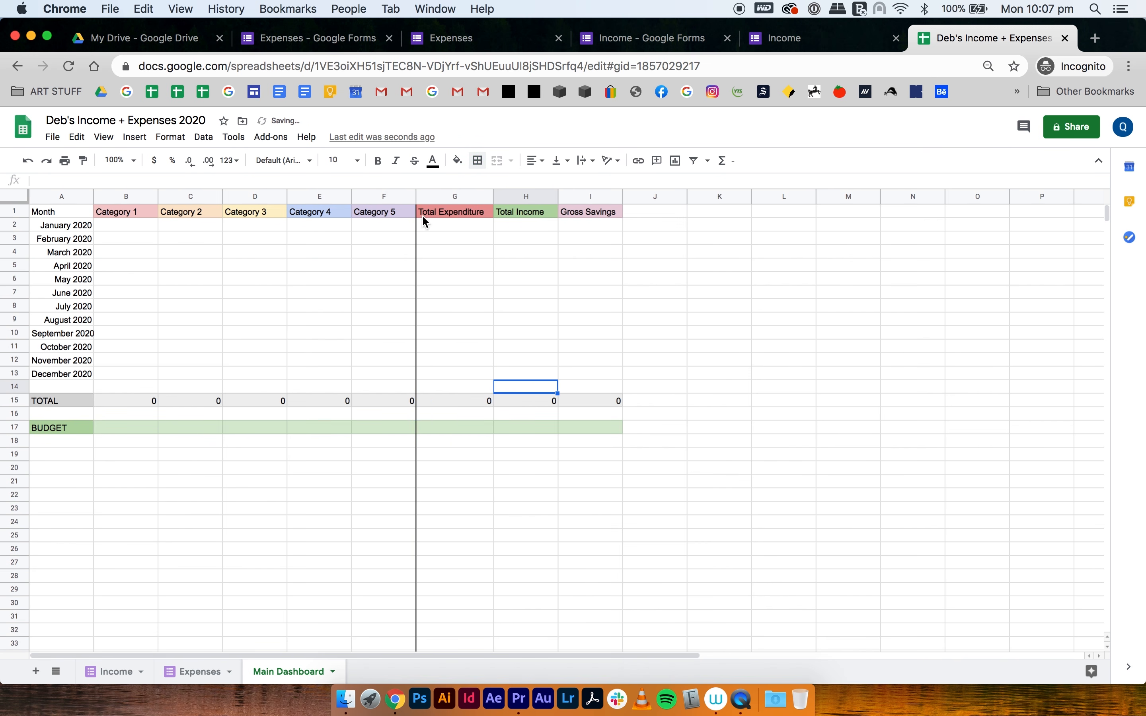
left_click(425, 507)
Step: Enter the formula =SUM(B2:F2) in G2 to total January's expenditure across the five categories
left_click(459, 226)
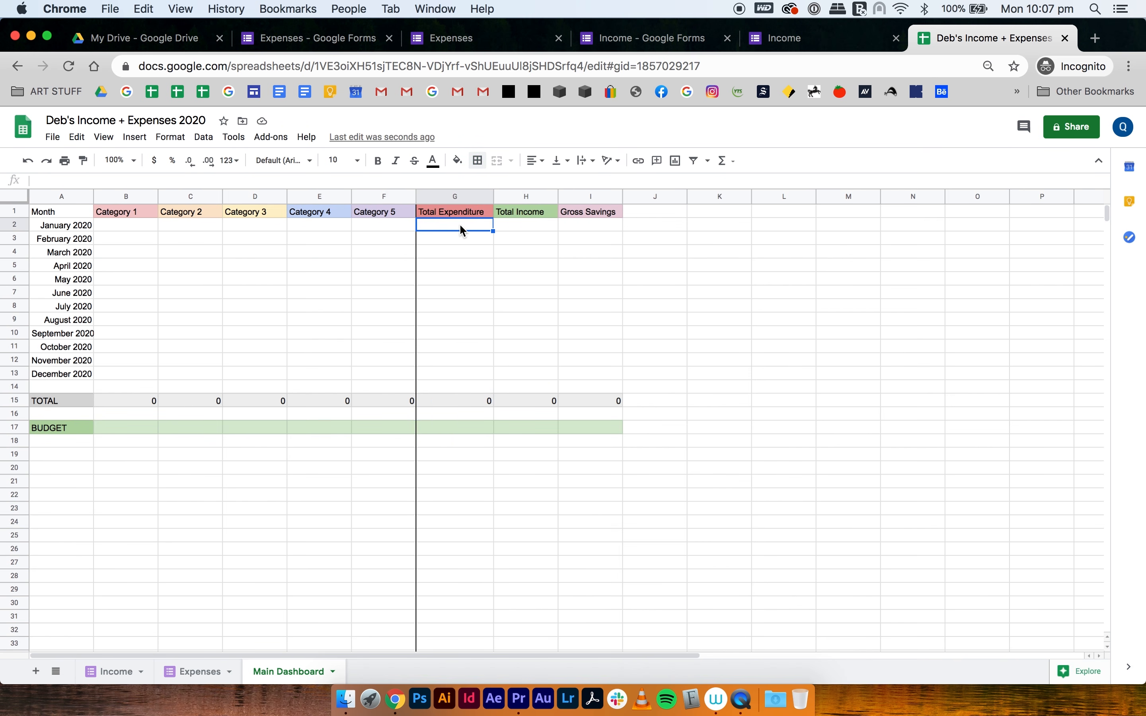
type("=S")
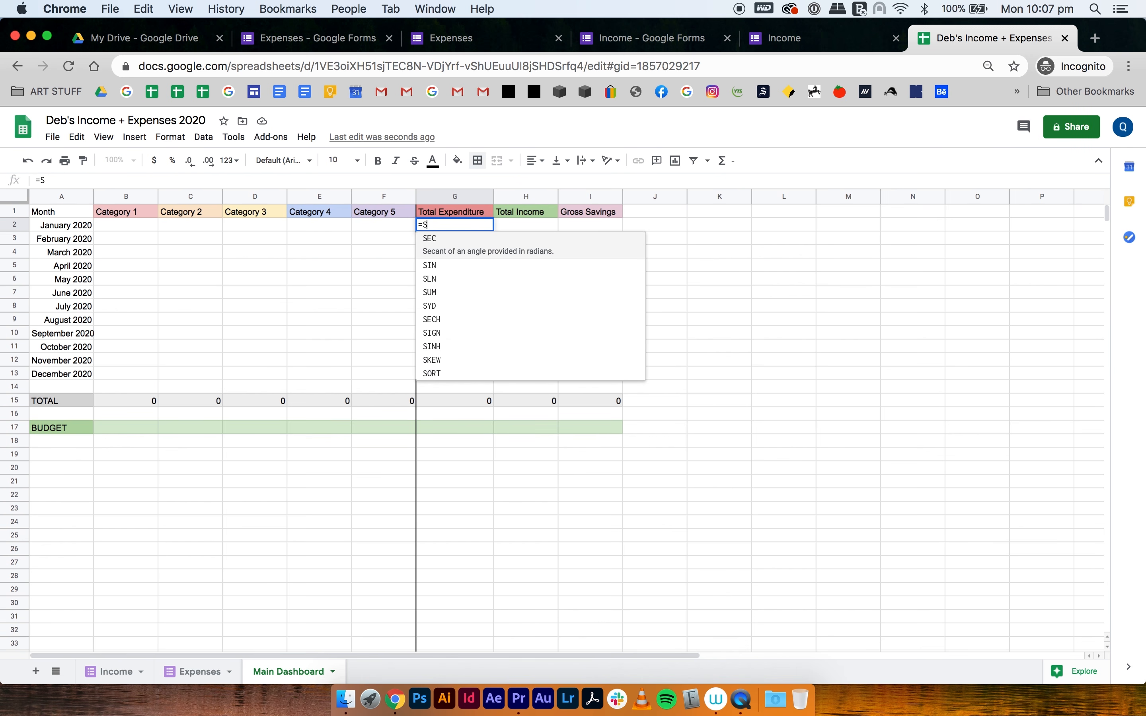
type("UM(")
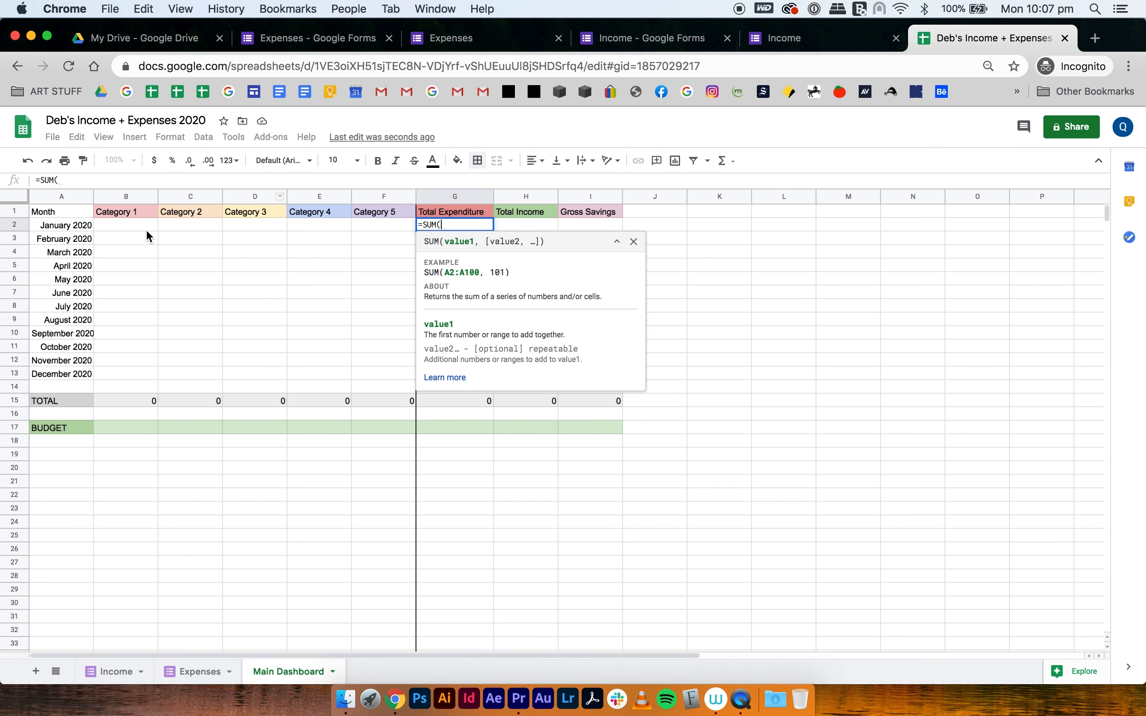
left_click(123, 228)
left_click_drag(122, 229, 386, 230)
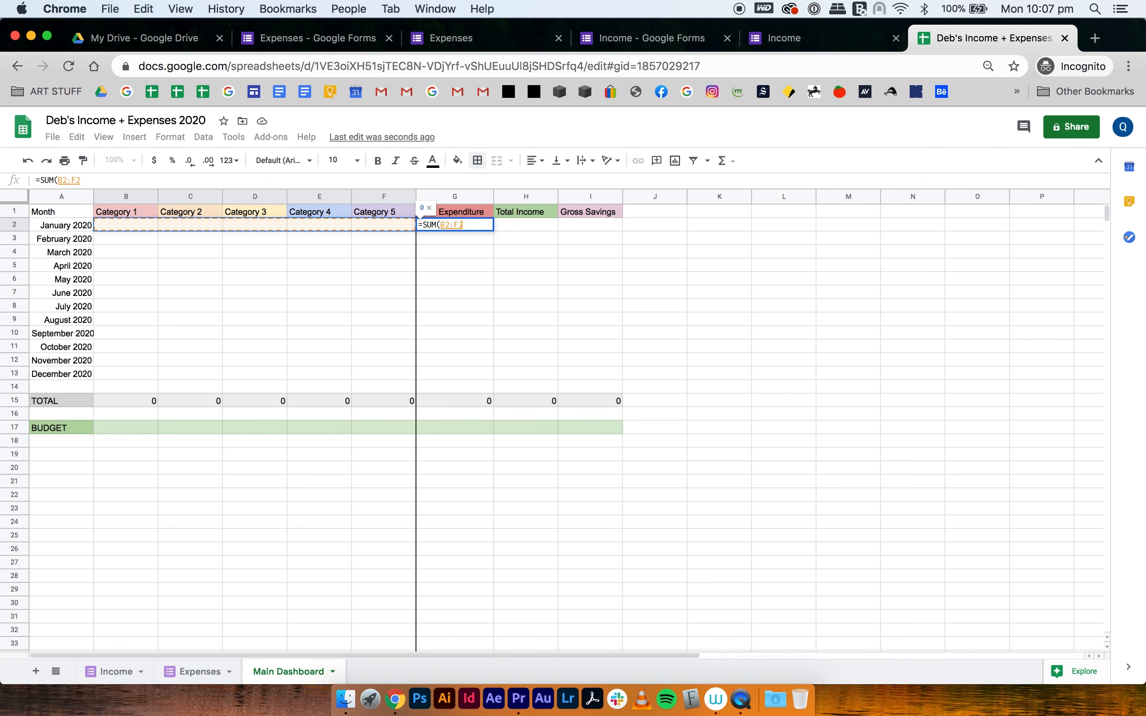
key("Return")
Step: Copy the Total Expenditure formula from G2 down through December in G13
left_click(459, 226)
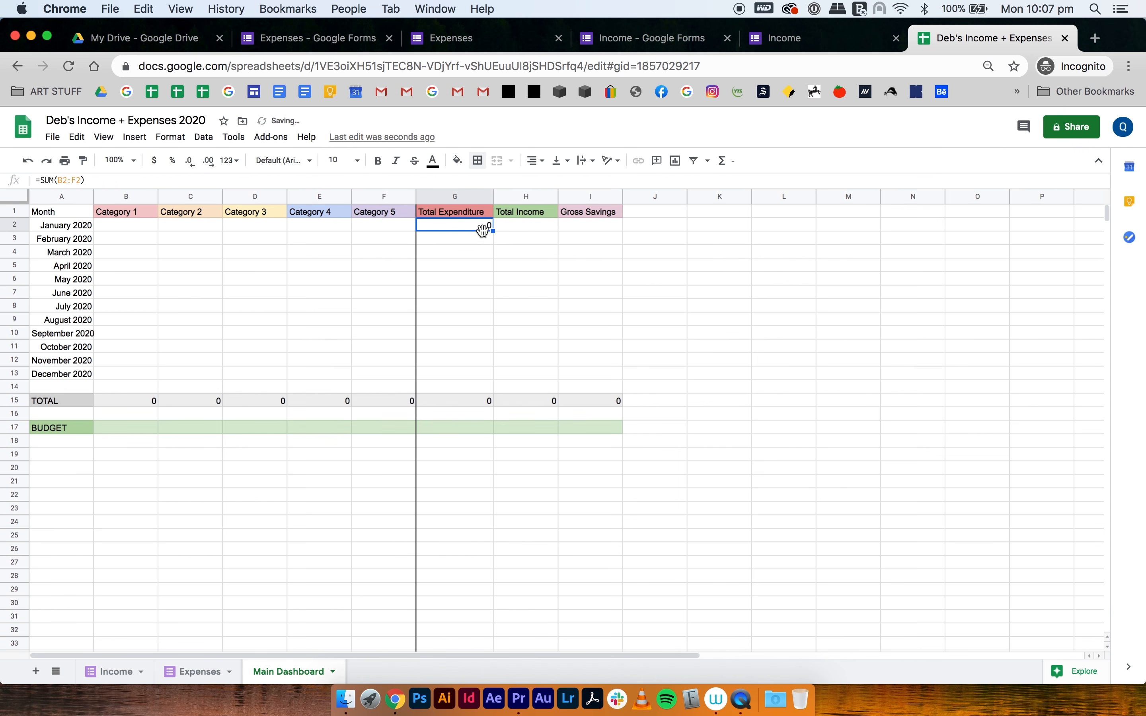
left_click_drag(493, 231, 493, 376)
left_click(551, 352)
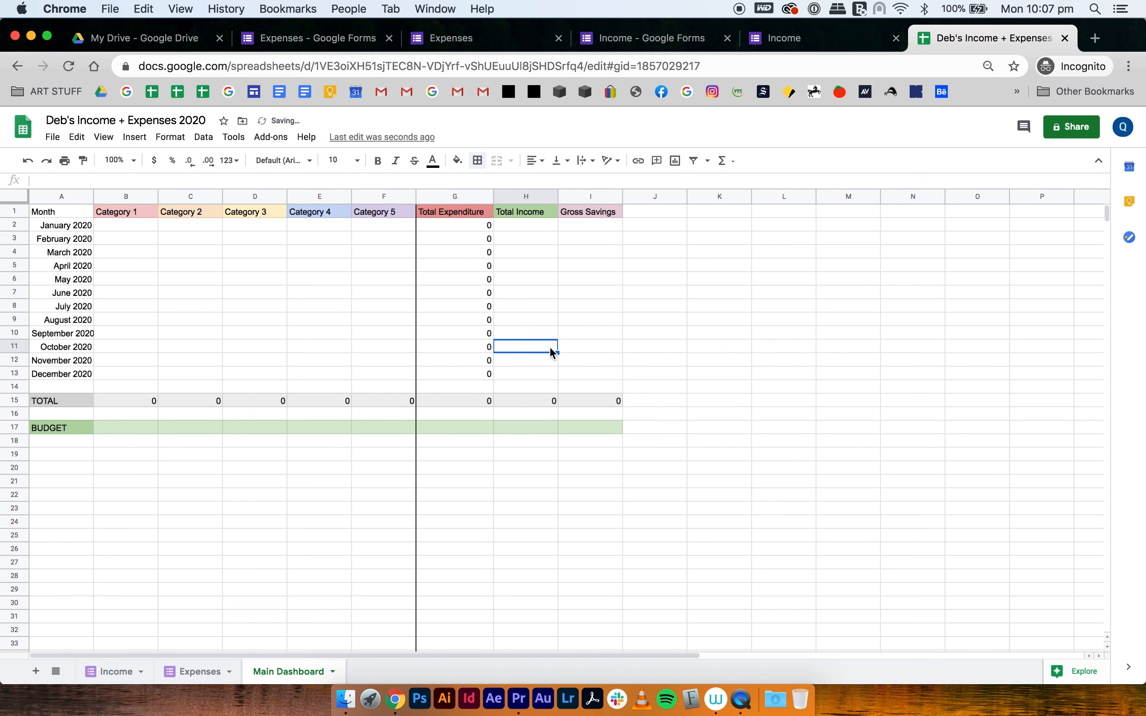
Step: Check the row ranges in the monthly Total Expenditure formulas and the column range in the Category 1 total formula
left_click(445, 232)
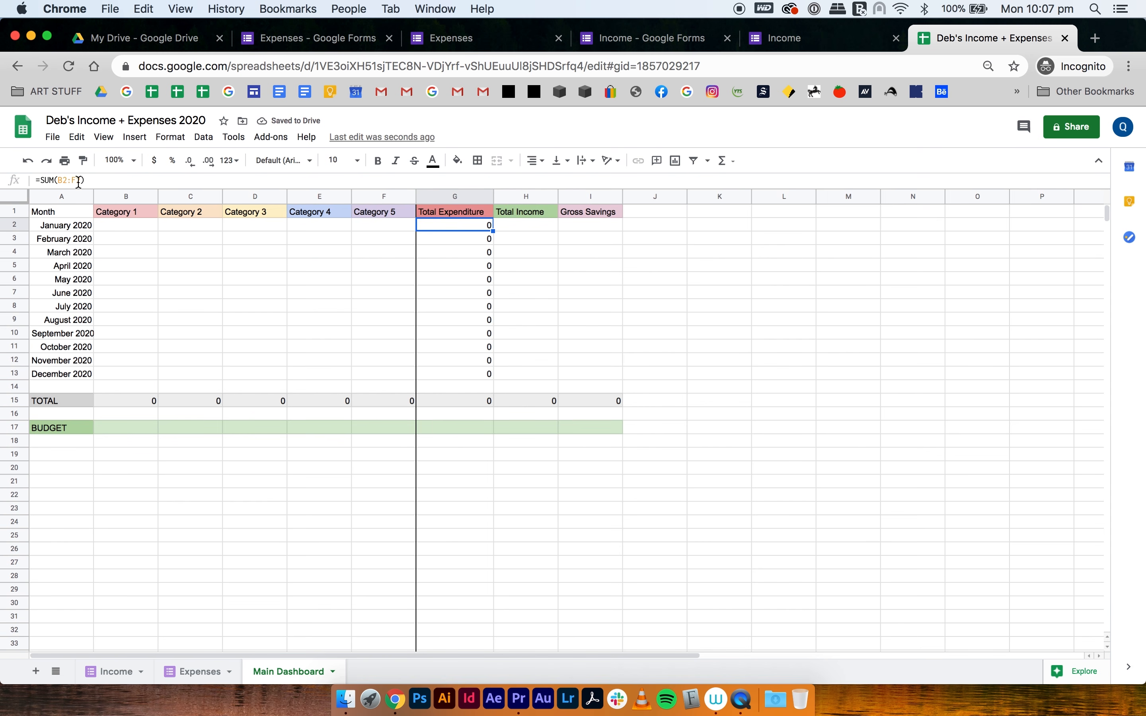
left_click(410, 180)
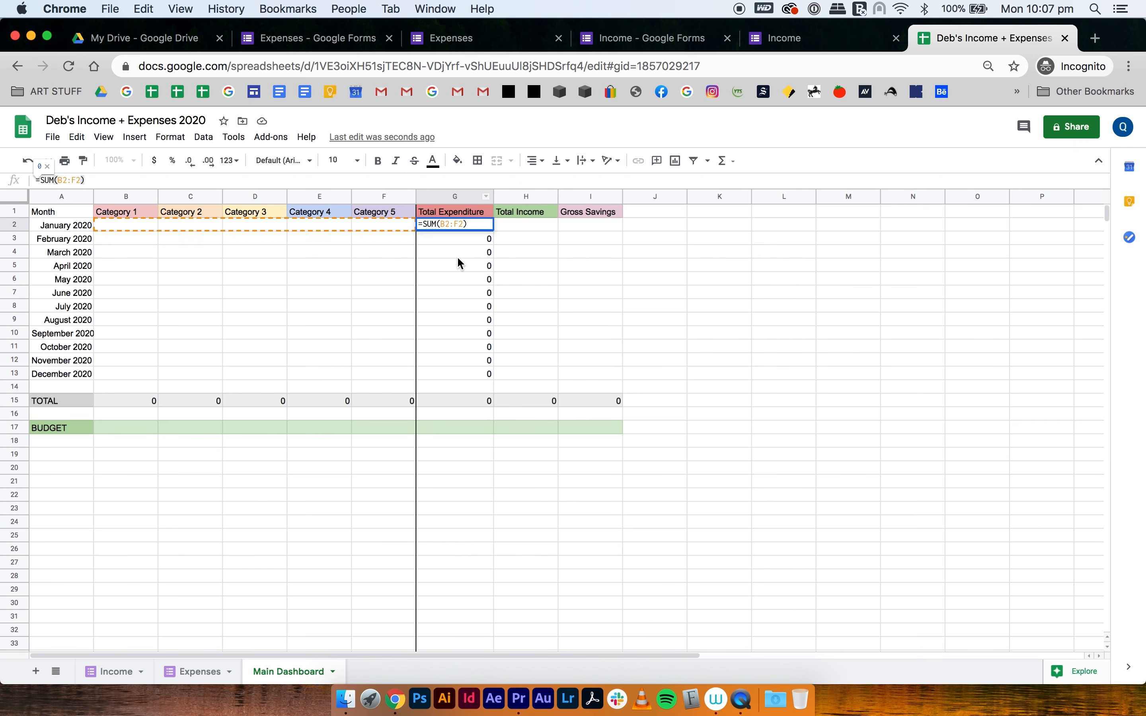
left_click(453, 245)
left_click(433, 180)
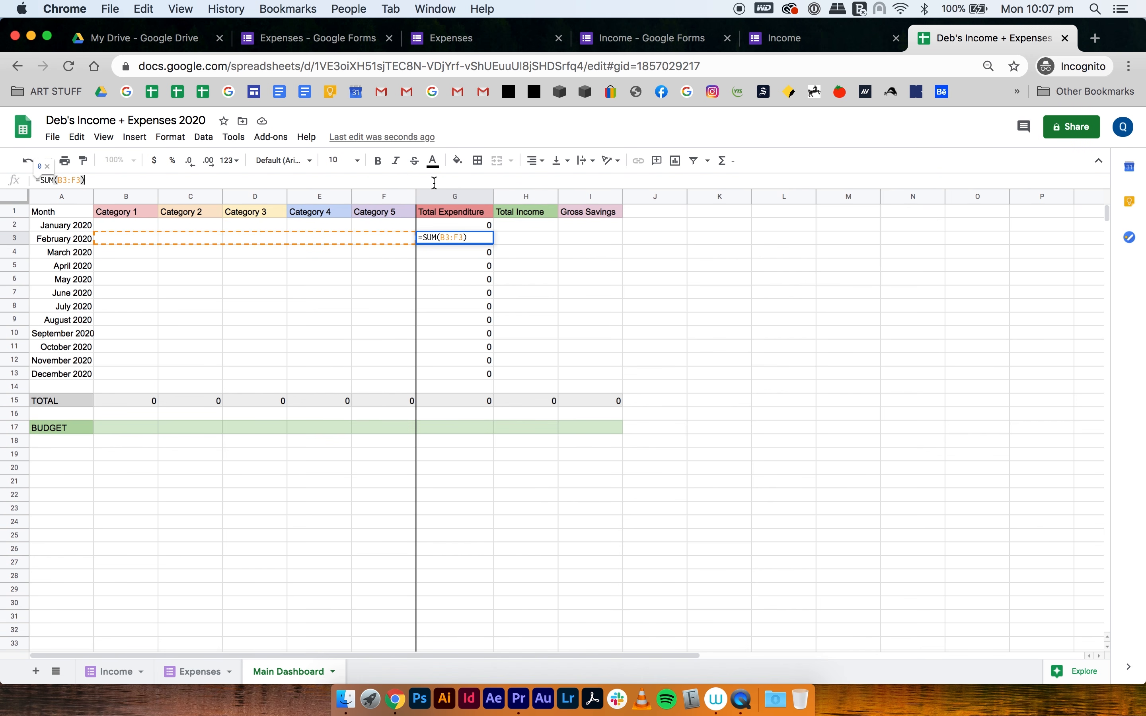
left_click(455, 249)
left_click(433, 180)
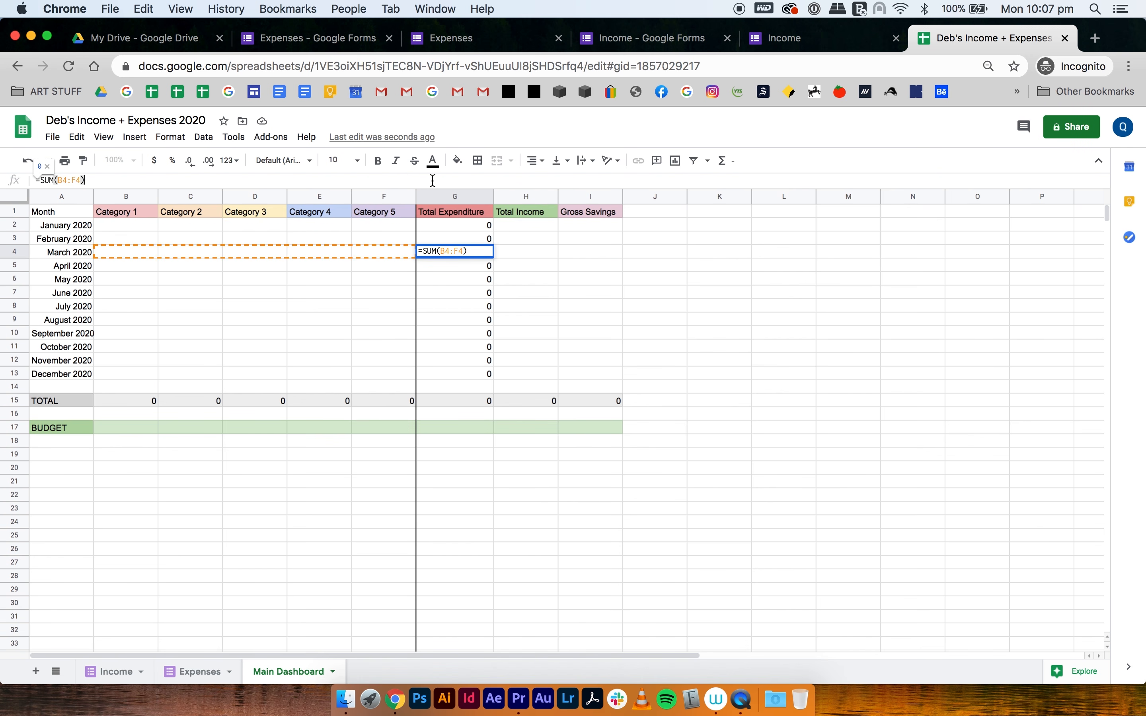
left_click(450, 266)
left_click(405, 181)
left_click(466, 376)
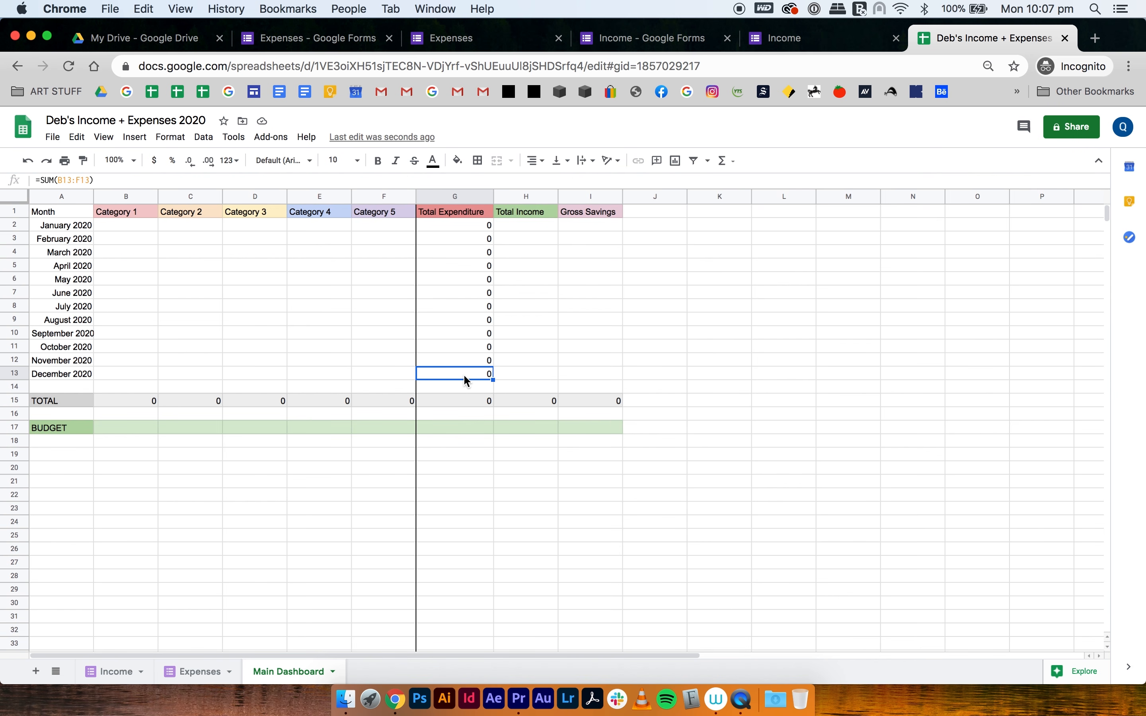
left_click(462, 225)
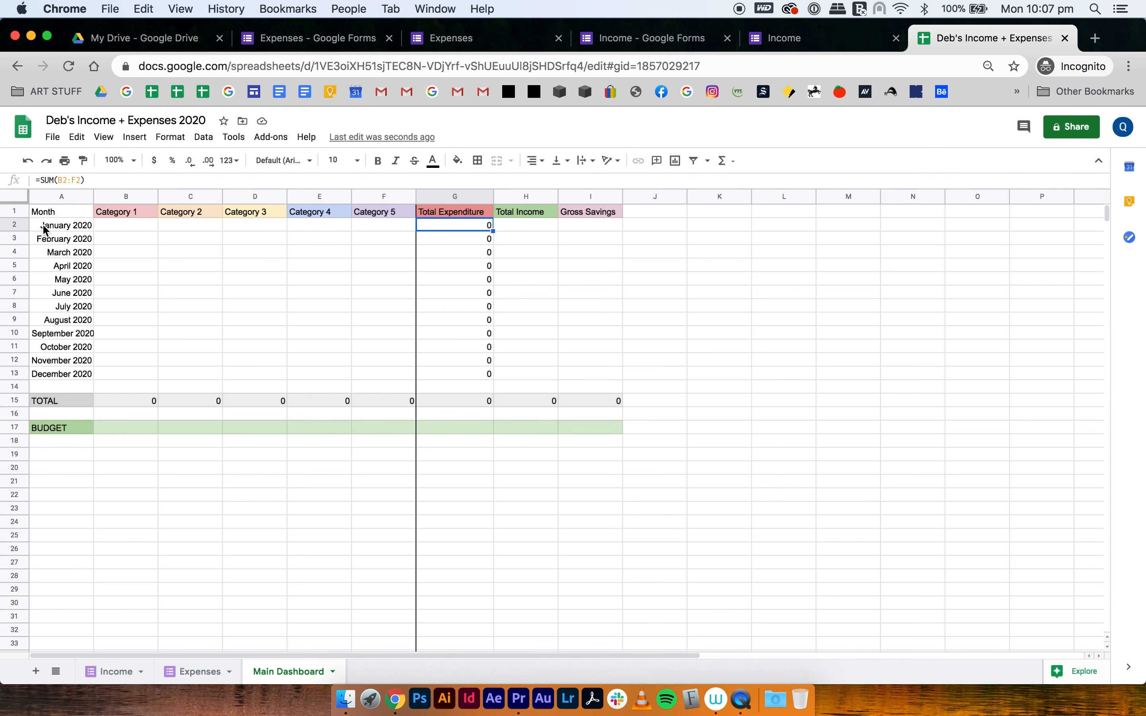
left_click(13, 225)
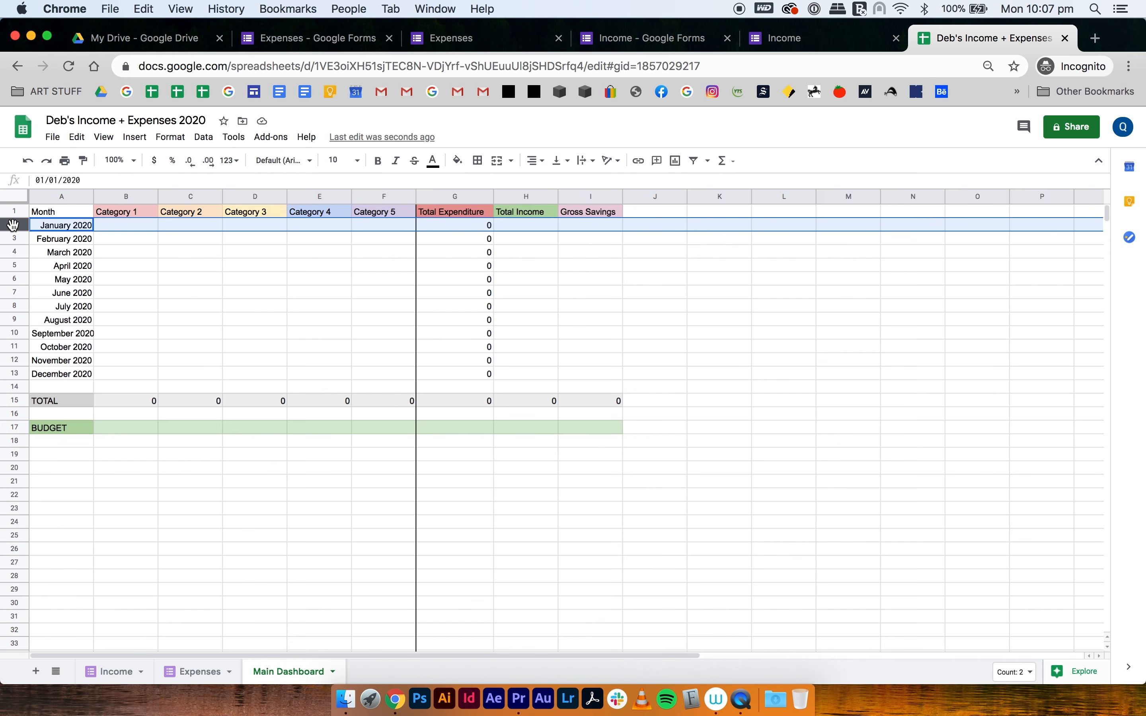
left_click(123, 493)
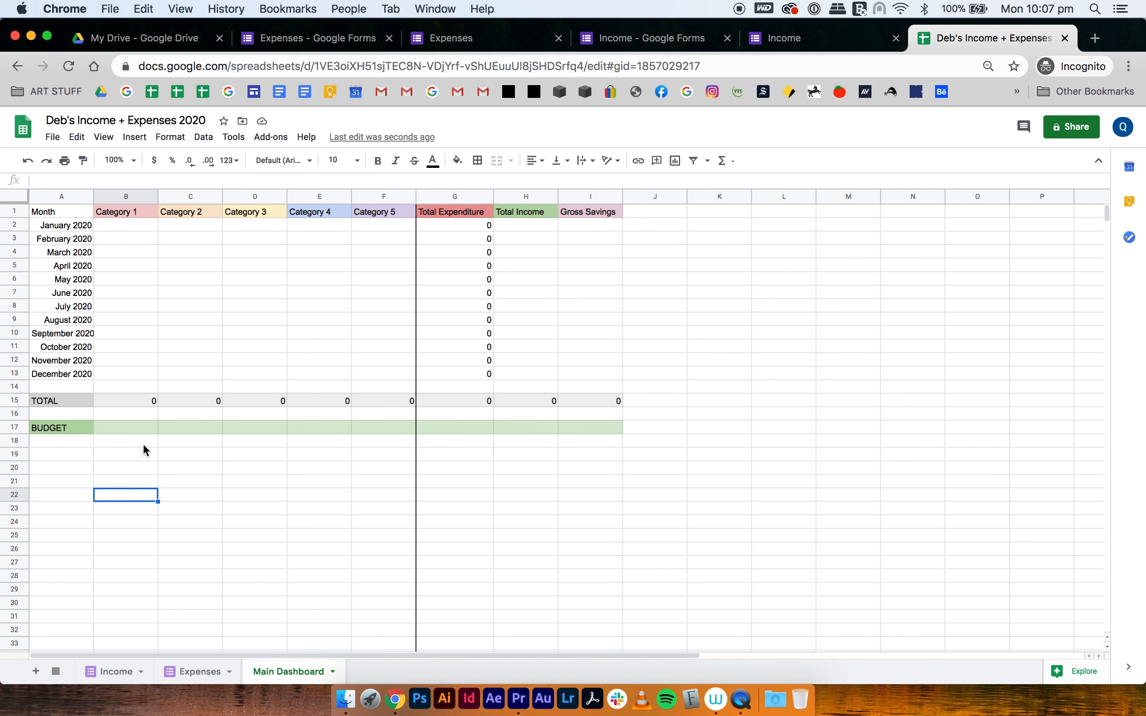
left_click(135, 398)
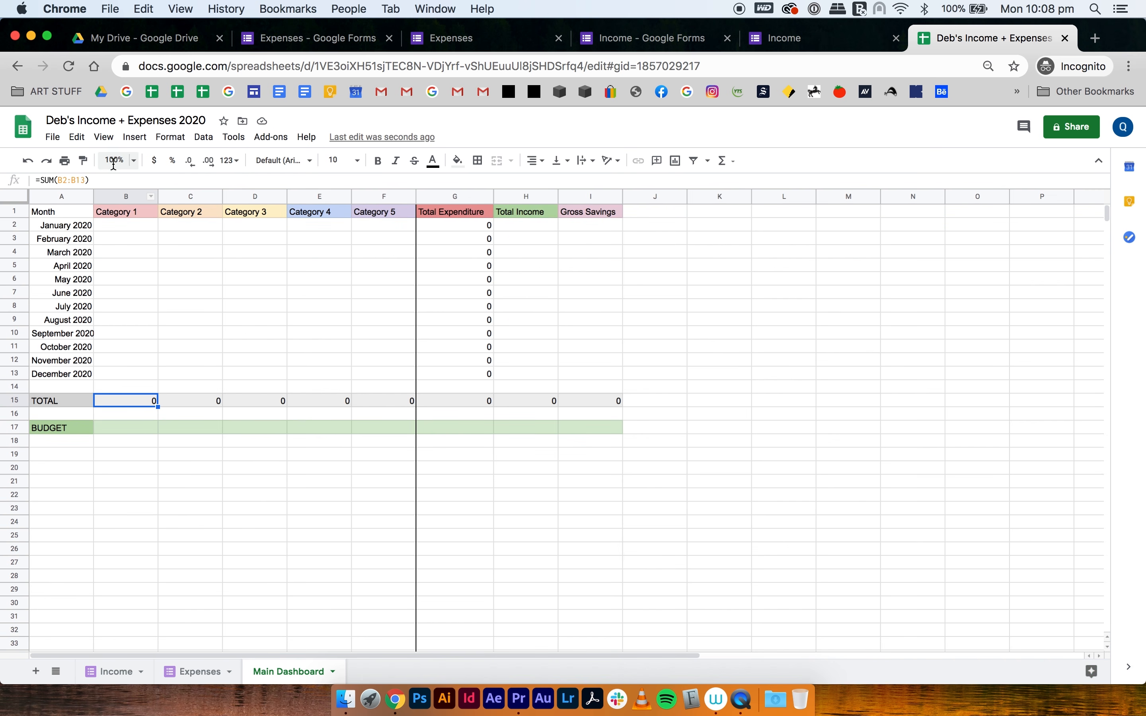
Step: Enter the formula =SUM(H2-G2) in I2 to calculate January's gross savings as income minus expenditure
left_click(533, 224)
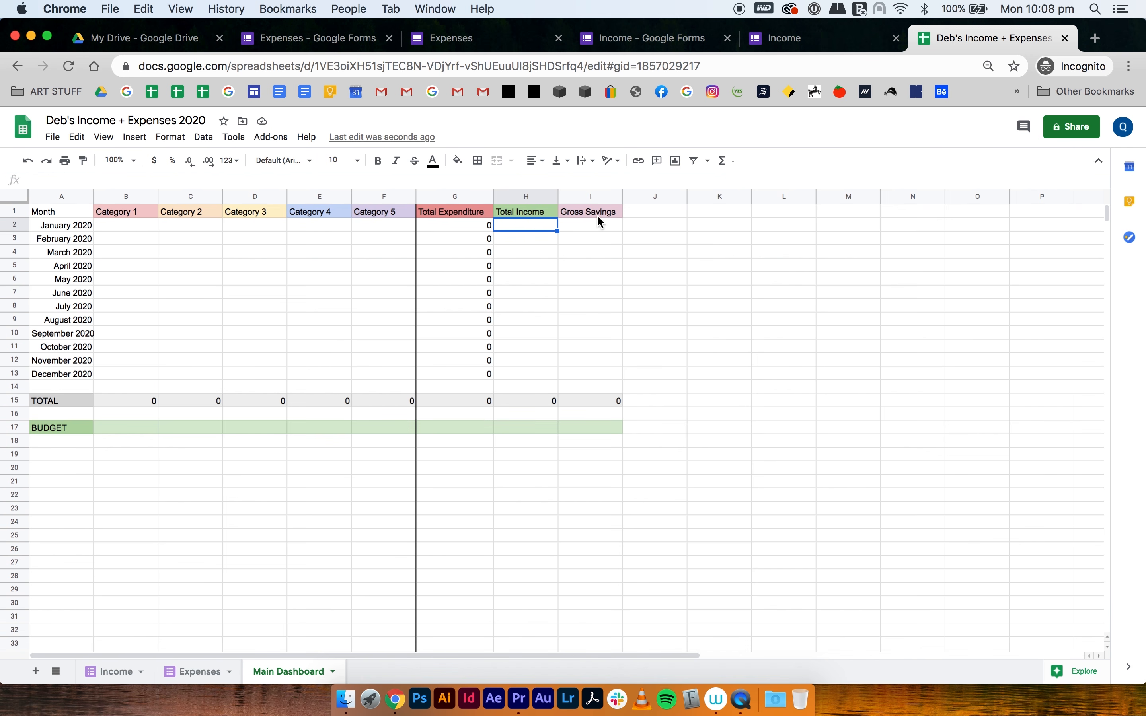
left_click(598, 229)
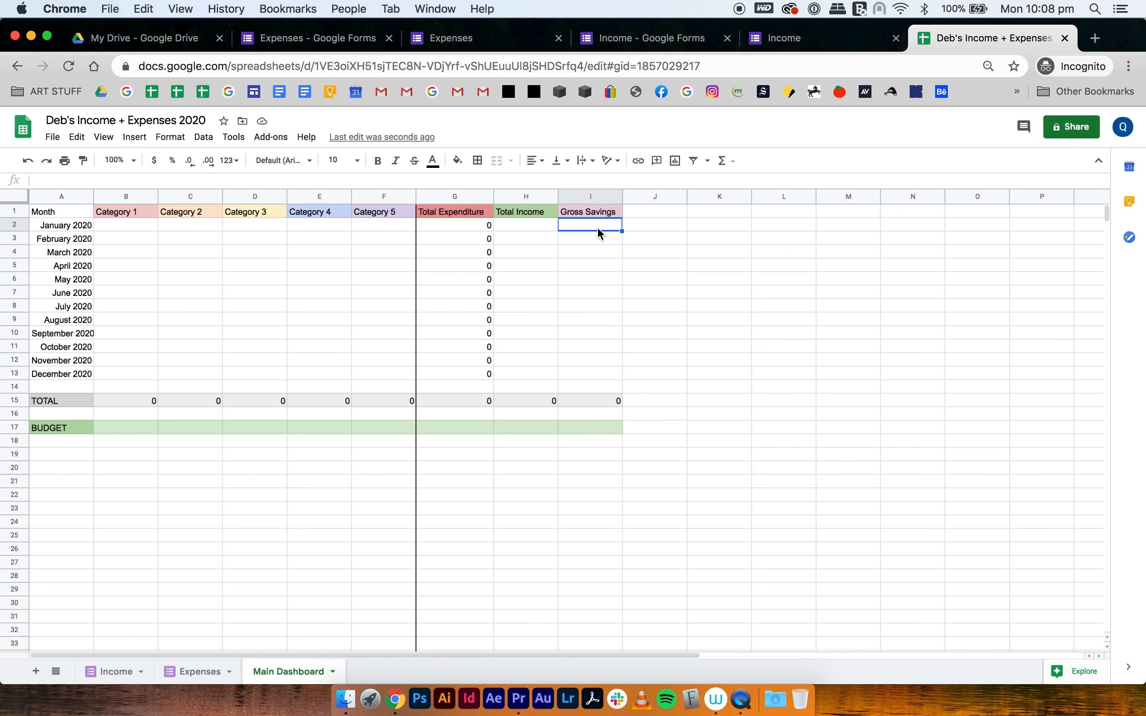
type("=SUM(")
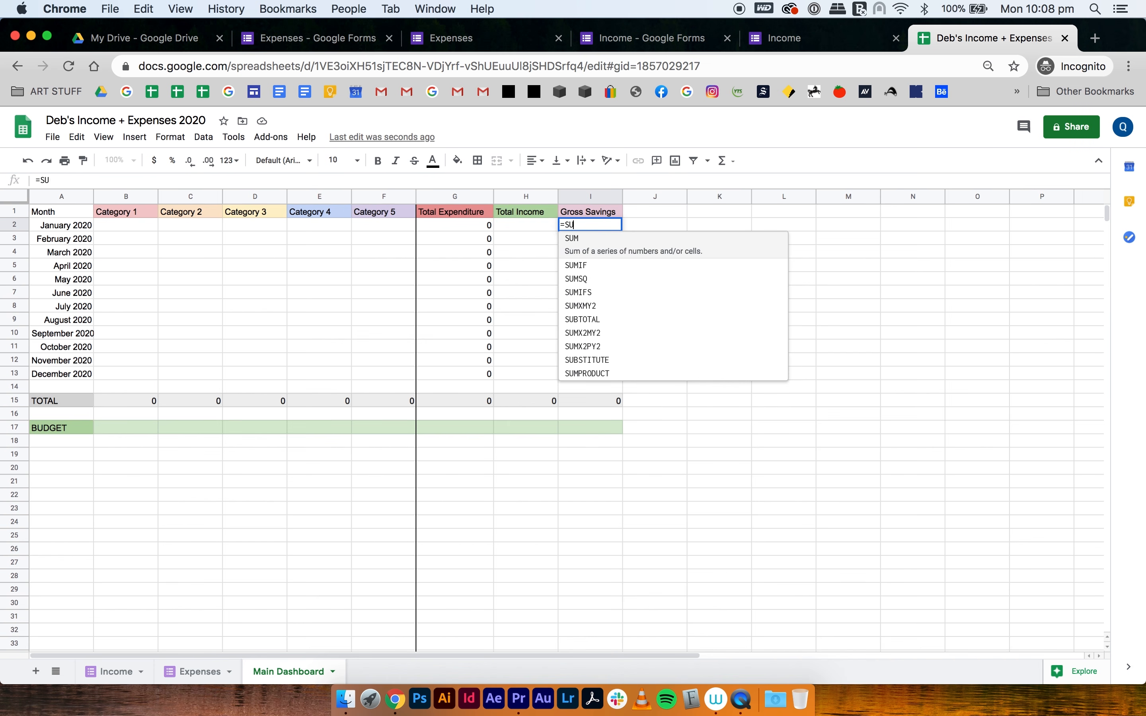
left_click(531, 234)
type("-")
left_click(473, 227)
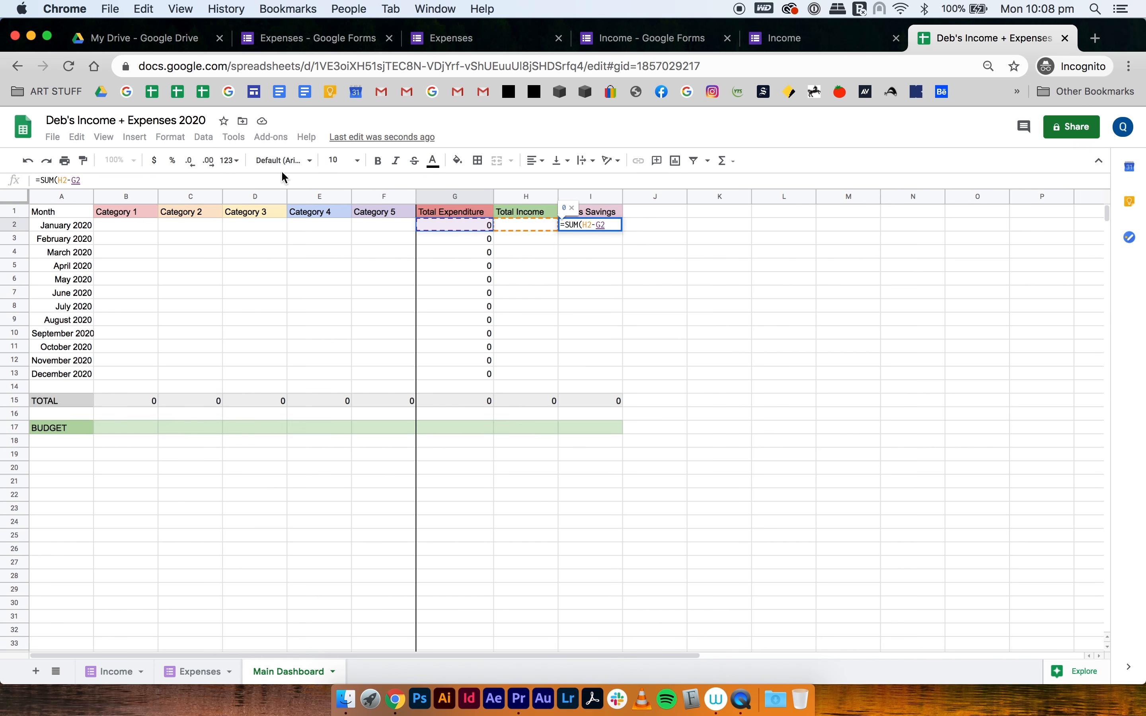
type(")")
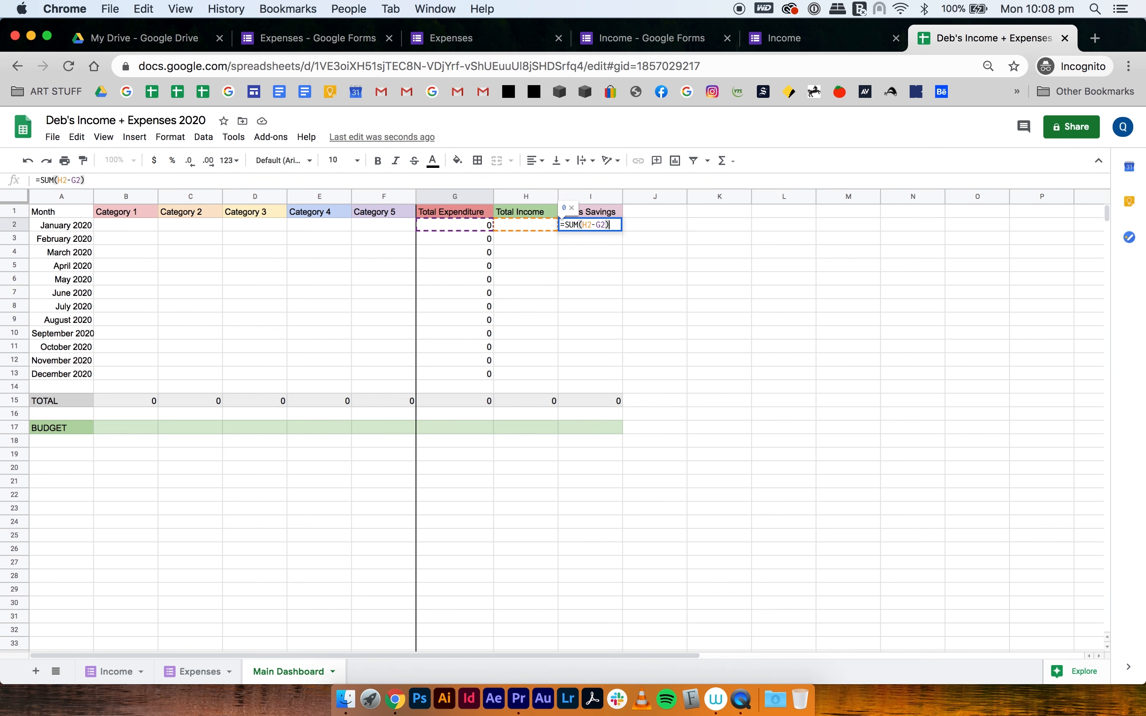
key("Return")
left_click(690, 256)
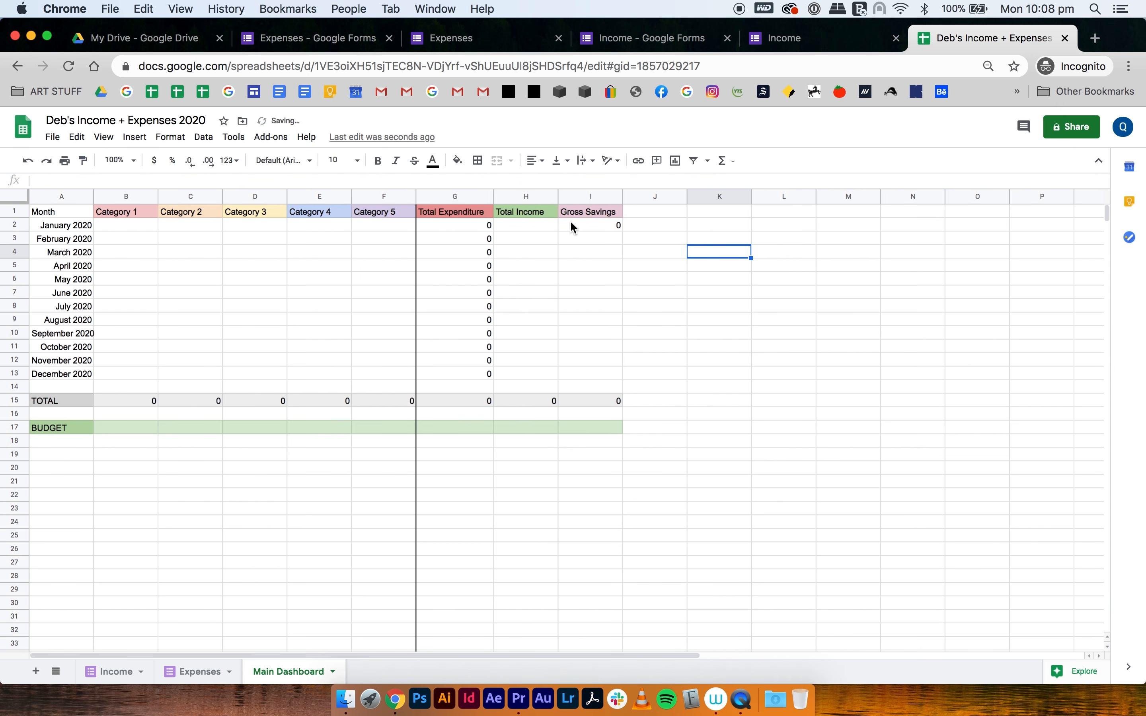
Step: Copy the Gross Savings formula from I2 down to I13 and check the cell references for several months
left_click(606, 226)
left_click_drag(623, 231, 611, 379)
left_click(658, 376)
left_click(597, 253)
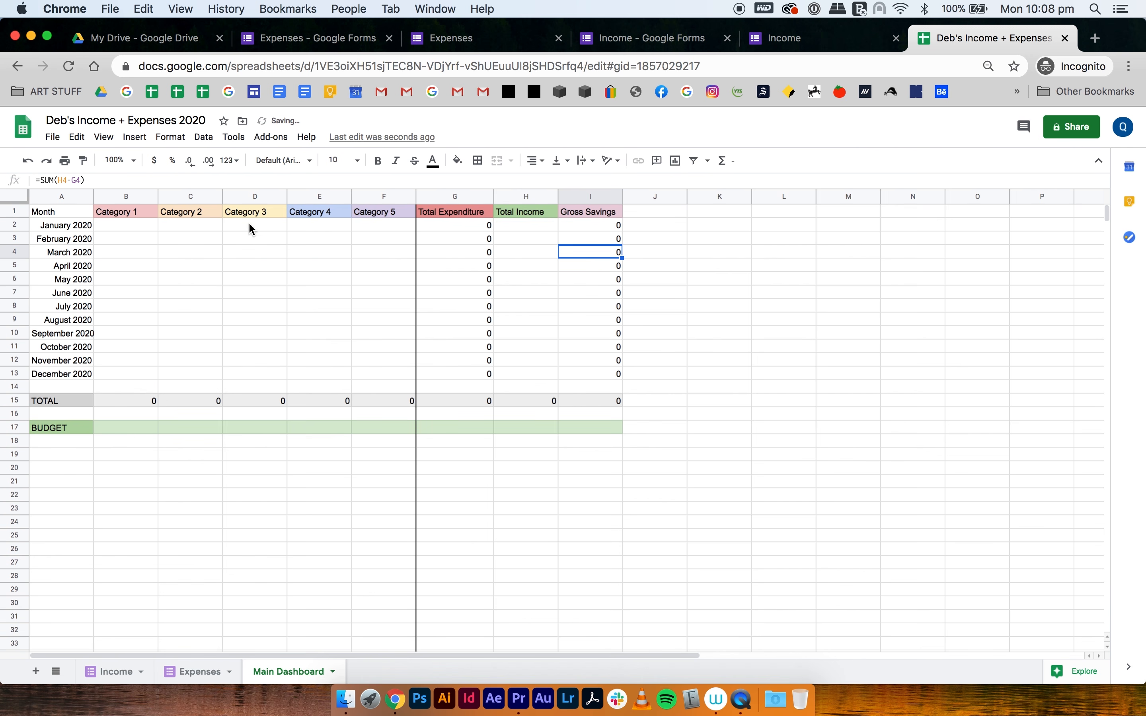
double_click(583, 255)
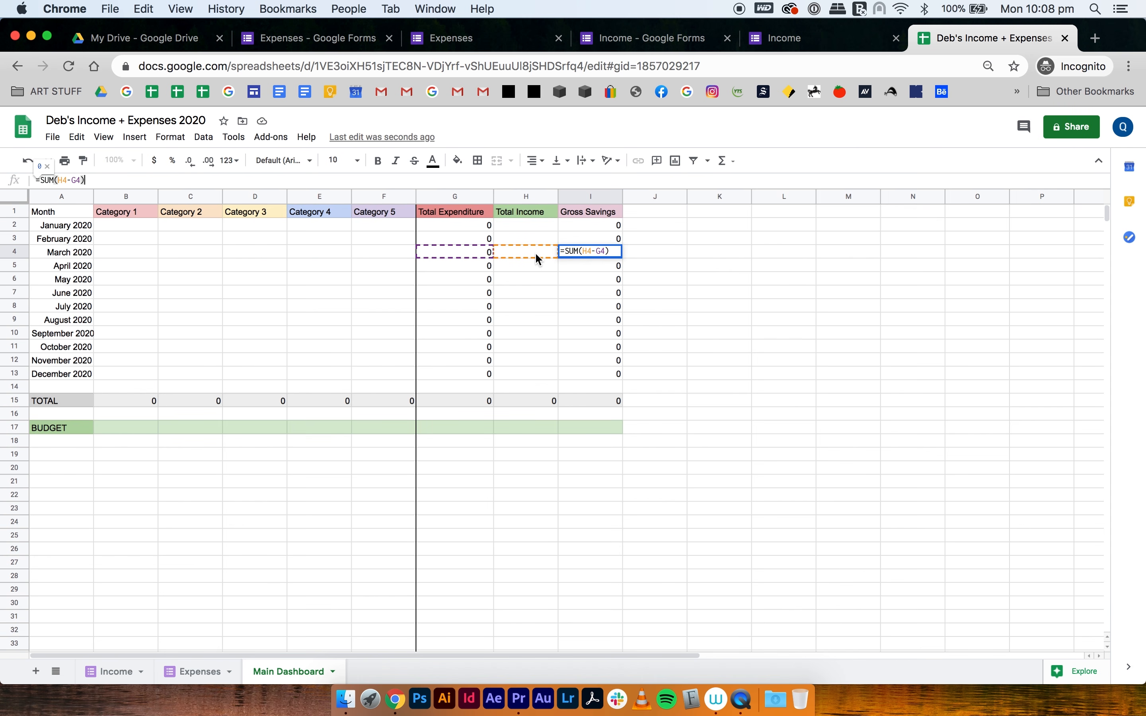
left_click(594, 280)
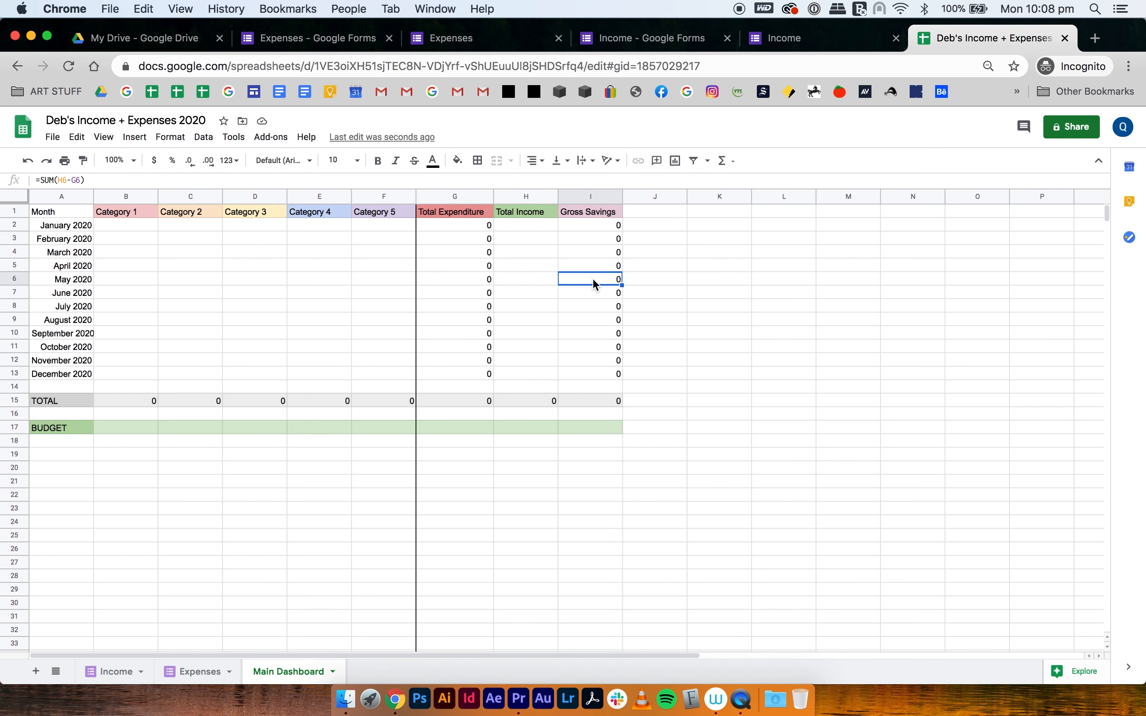
left_click(356, 180)
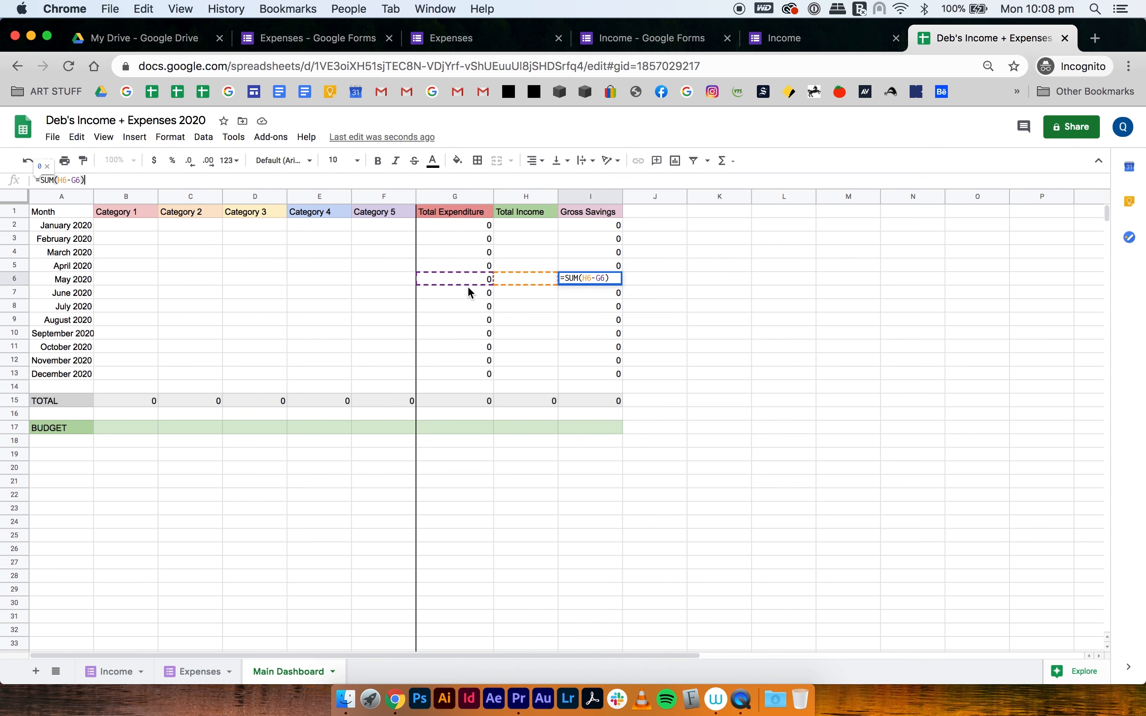
left_click_drag(597, 333, 604, 345)
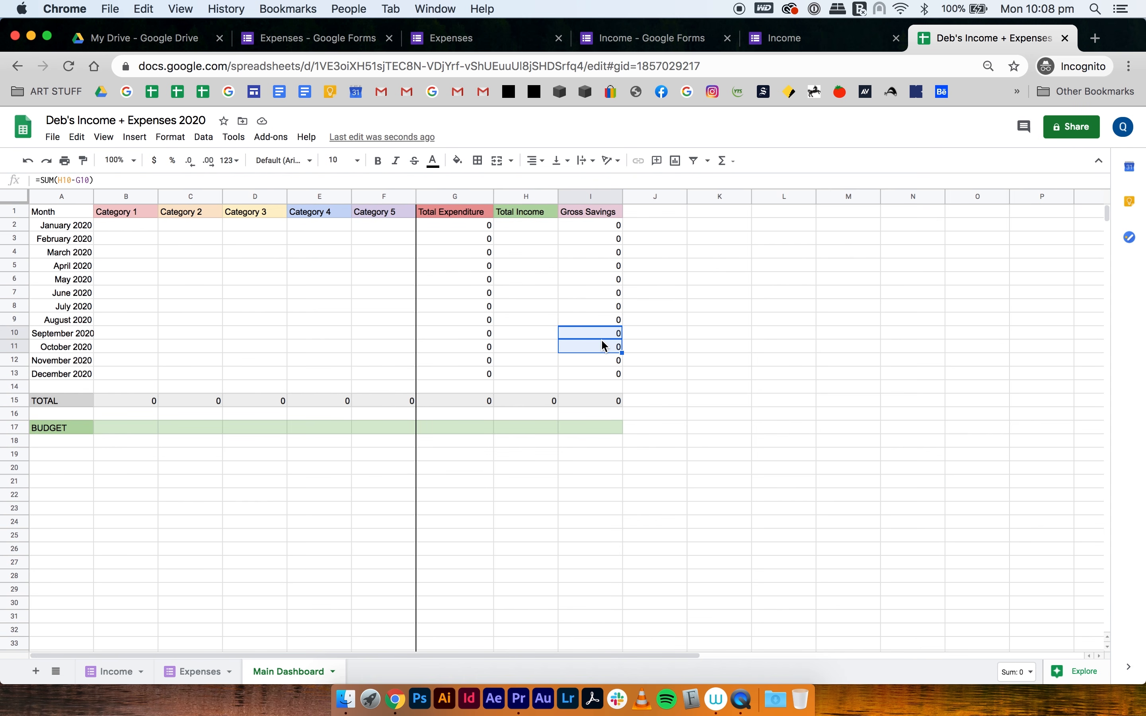
left_click(719, 322)
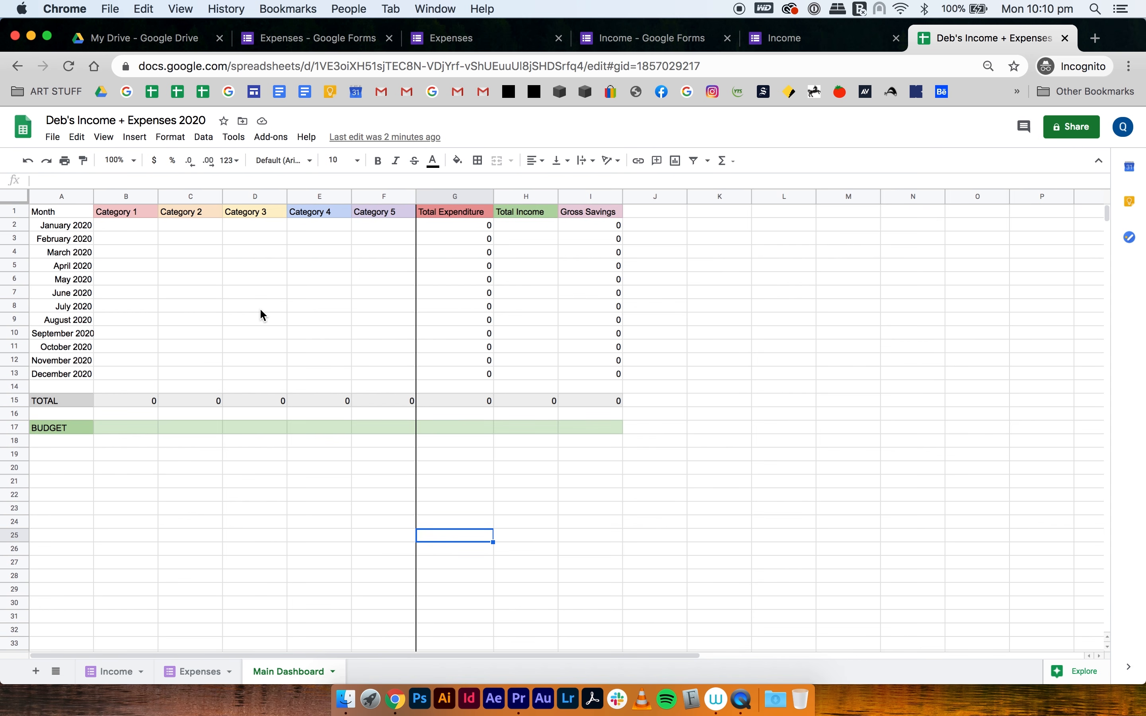
Step: Duplicate the Main Dashboard sheet and rename the copy as Income Dashboard
left_click(334, 672)
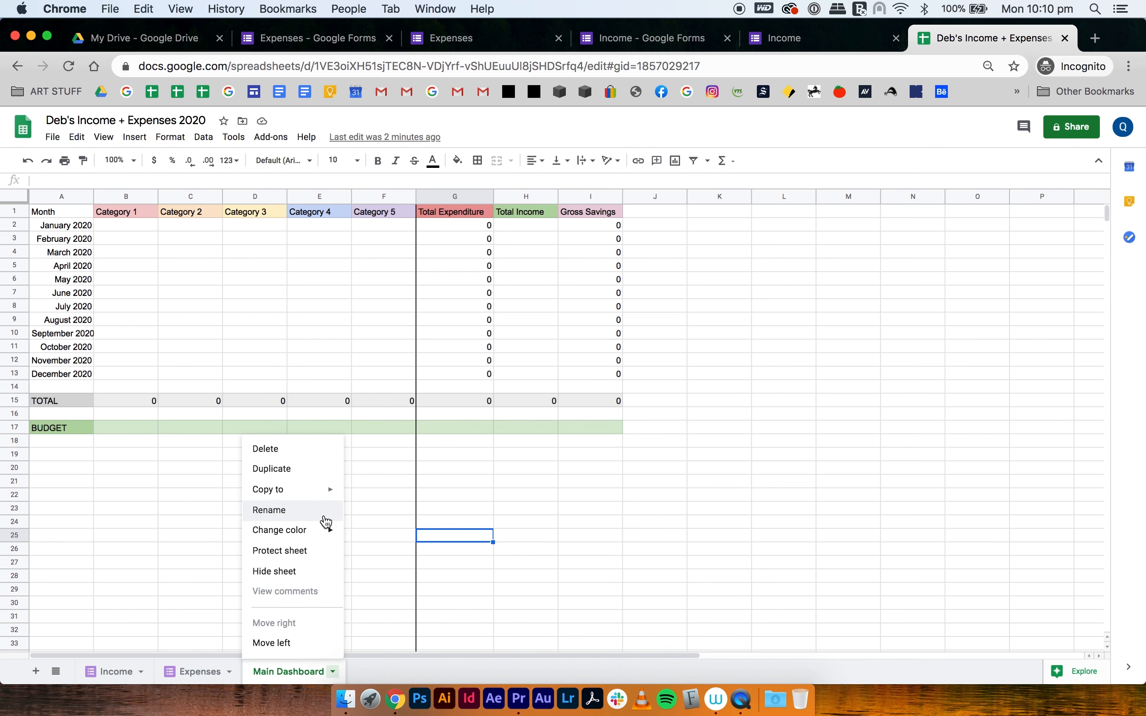
left_click(306, 469)
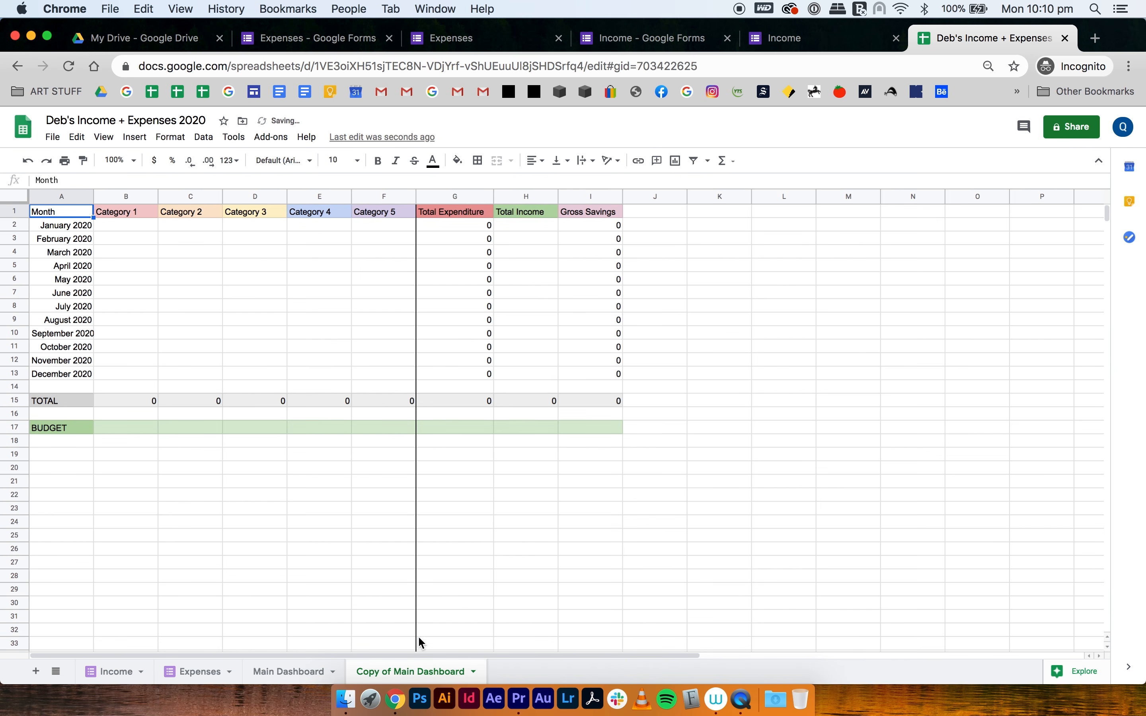
double_click(408, 673)
type("Income")
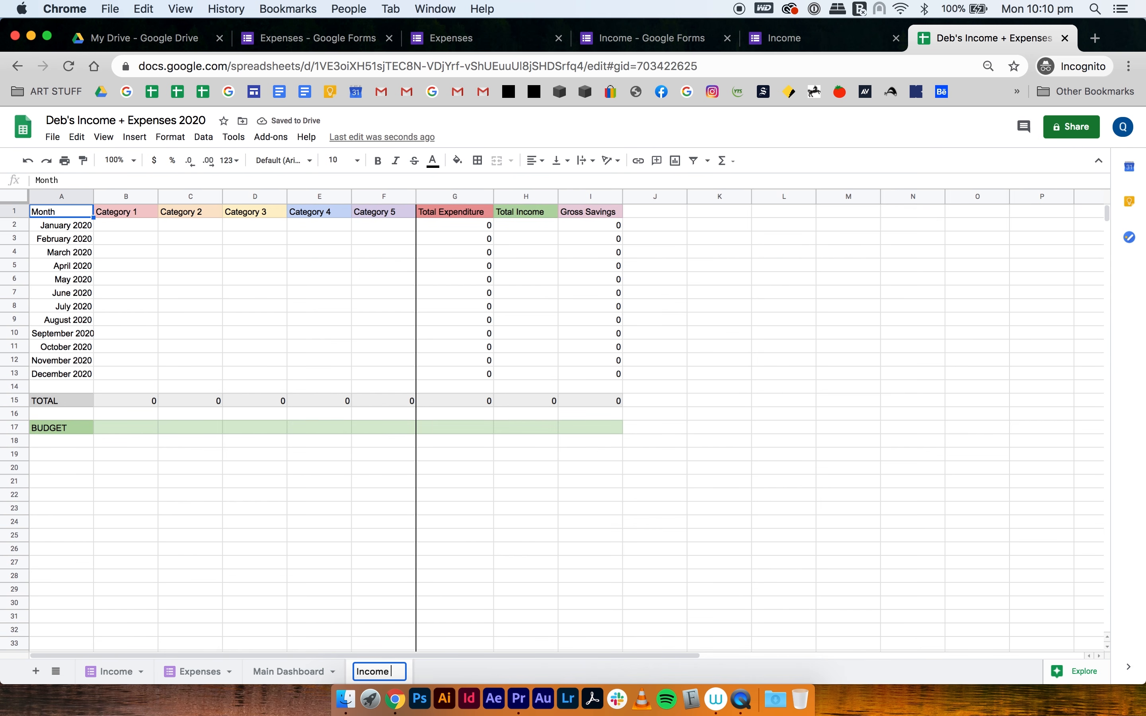
type(" Dashboard")
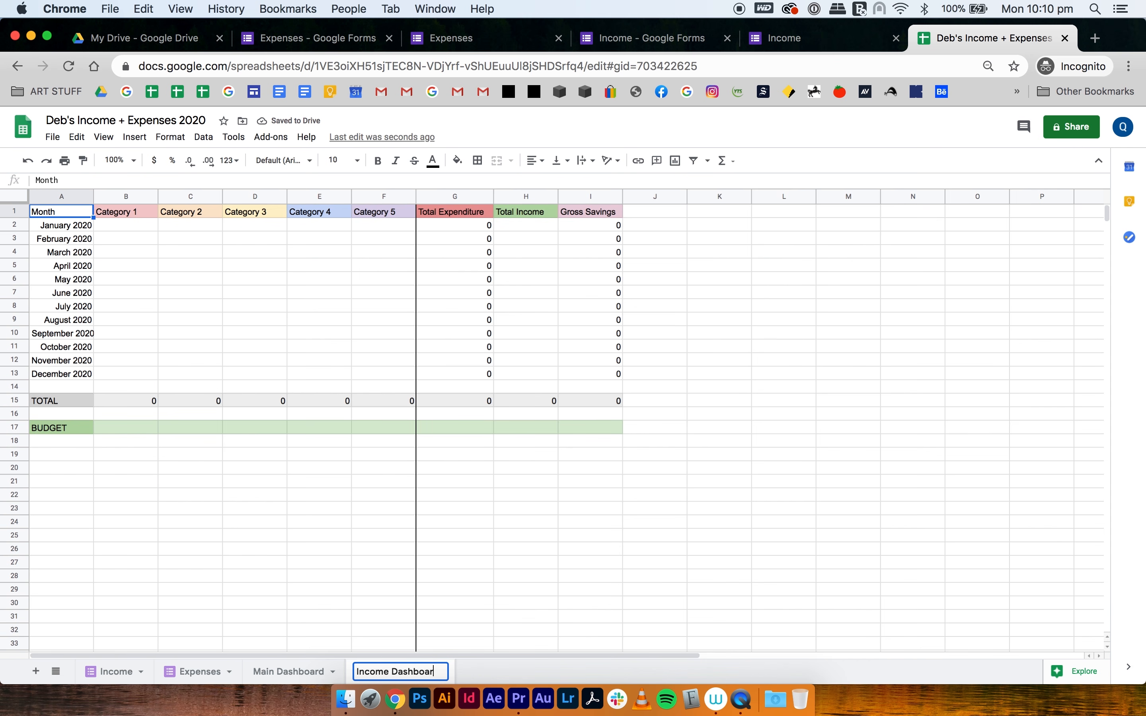
left_click(351, 563)
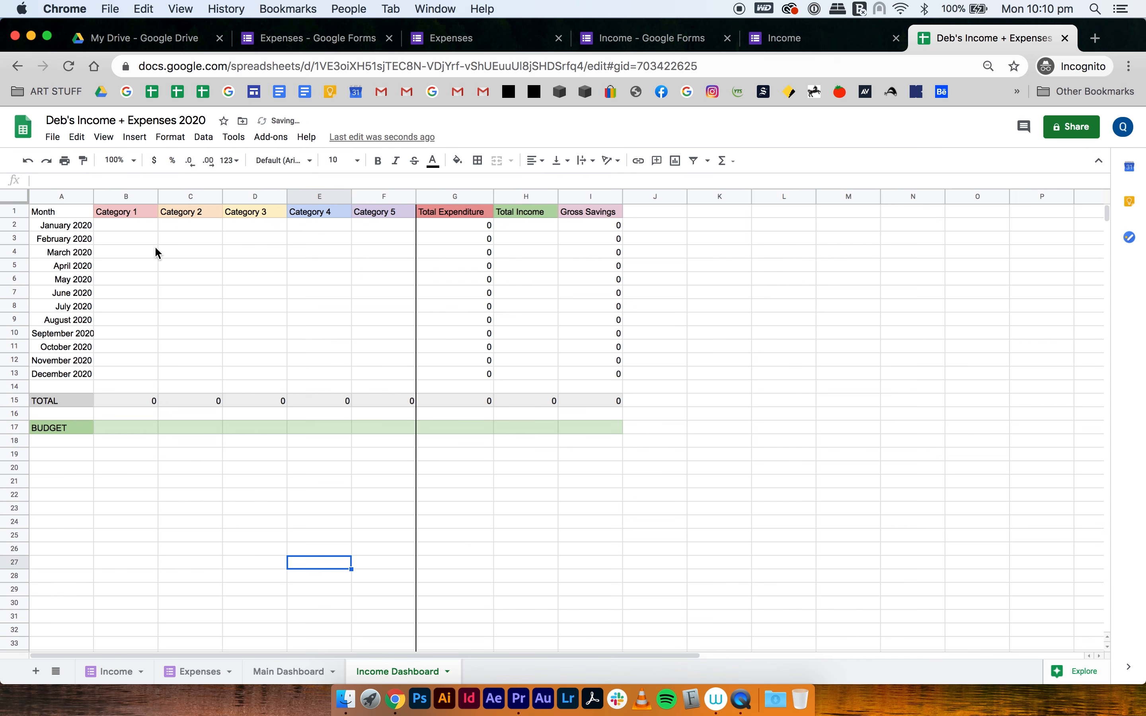
Step: Replace the Category 1 and Category 2 headers in B1 and C1 with Workplace 1 and Workplace 2
left_click(129, 211)
type("Workplace 1")
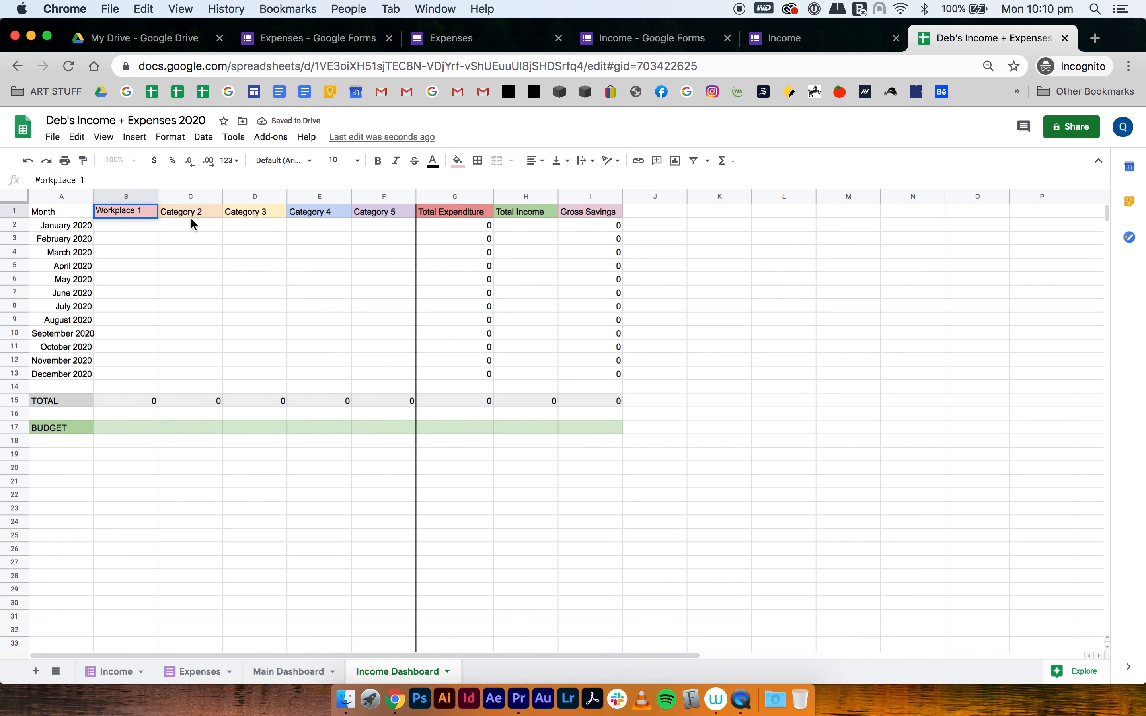
left_click(194, 225)
left_click(193, 213)
type("Workplace")
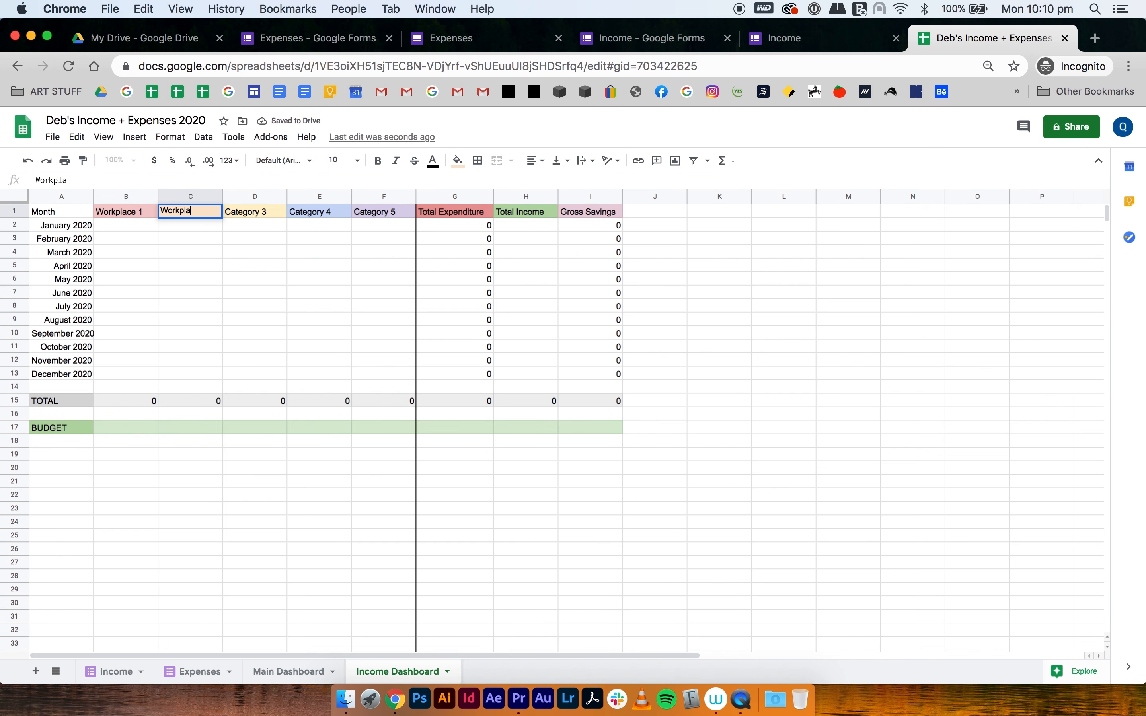
left_click(256, 304)
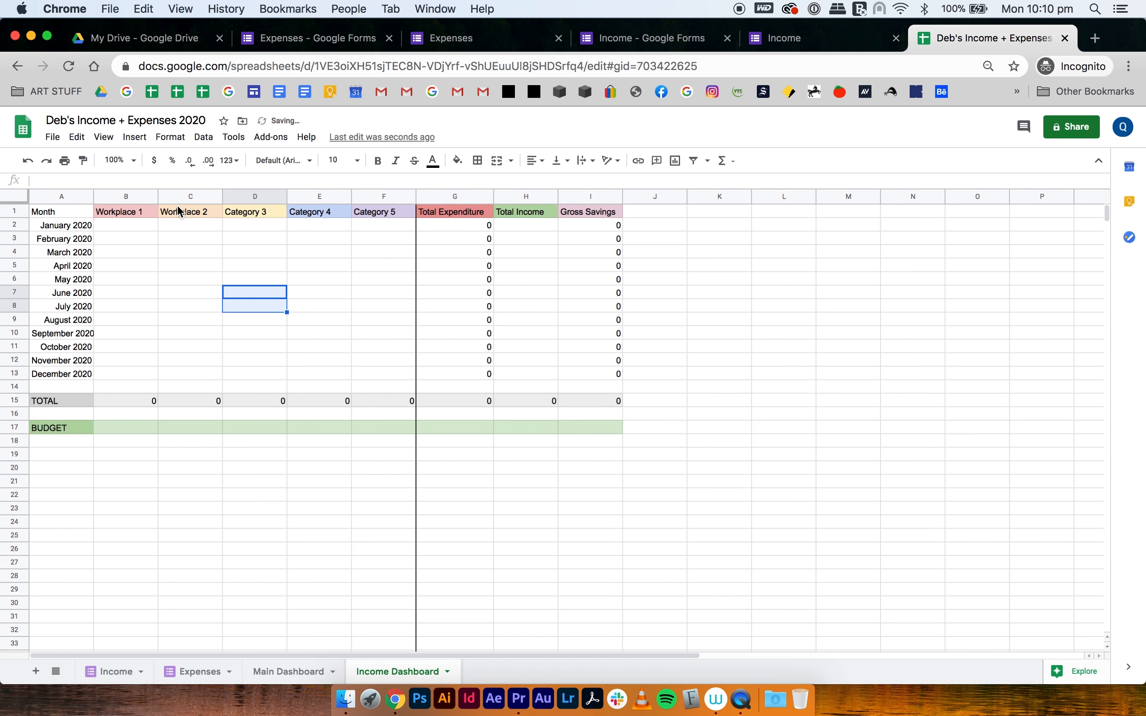
Step: Extend the Workplace header series into D1 as Workplace 3 and give that cell a light blue fill
left_click_drag(130, 211, 279, 214)
left_click(272, 279)
left_click(264, 217)
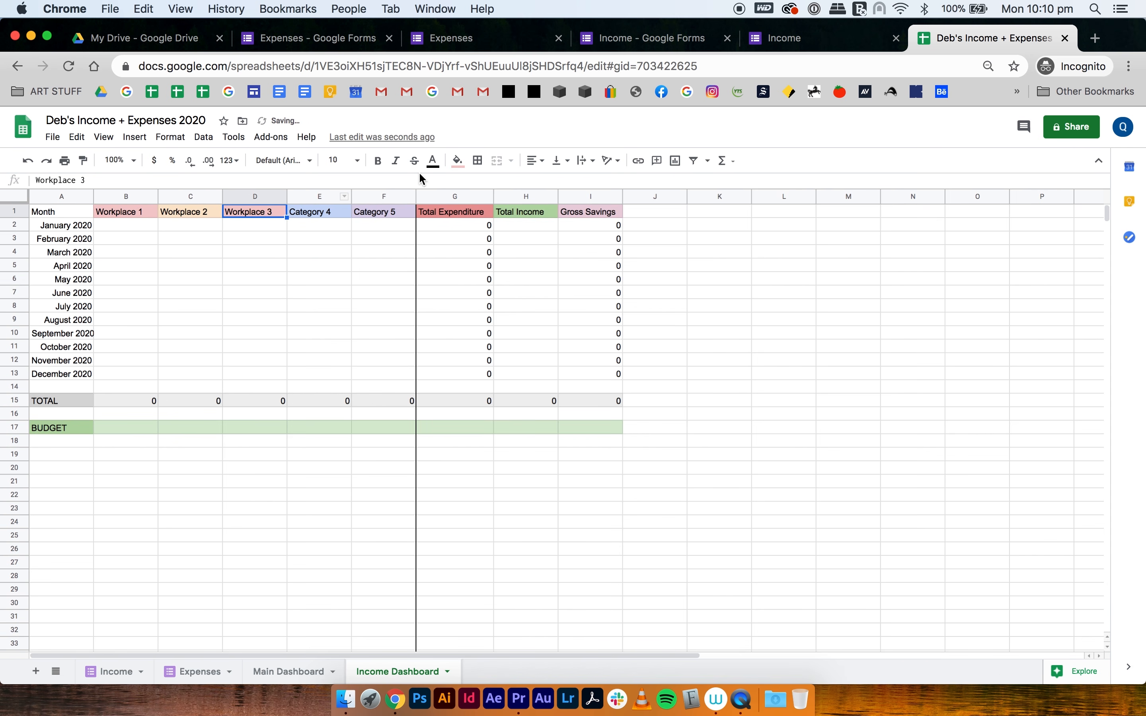
left_click(458, 161)
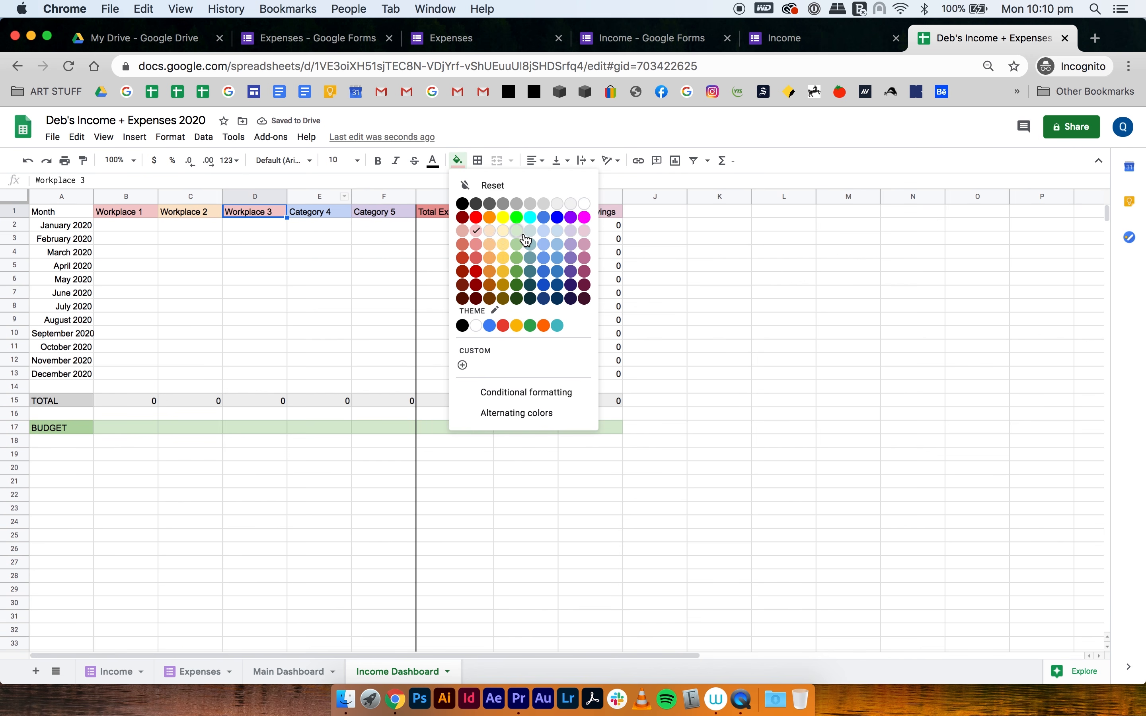
left_click(558, 230)
left_click(345, 254)
Step: Delete the Category 4 and Category 5 columns, E and F, from the Income Dashboard
left_click(315, 196)
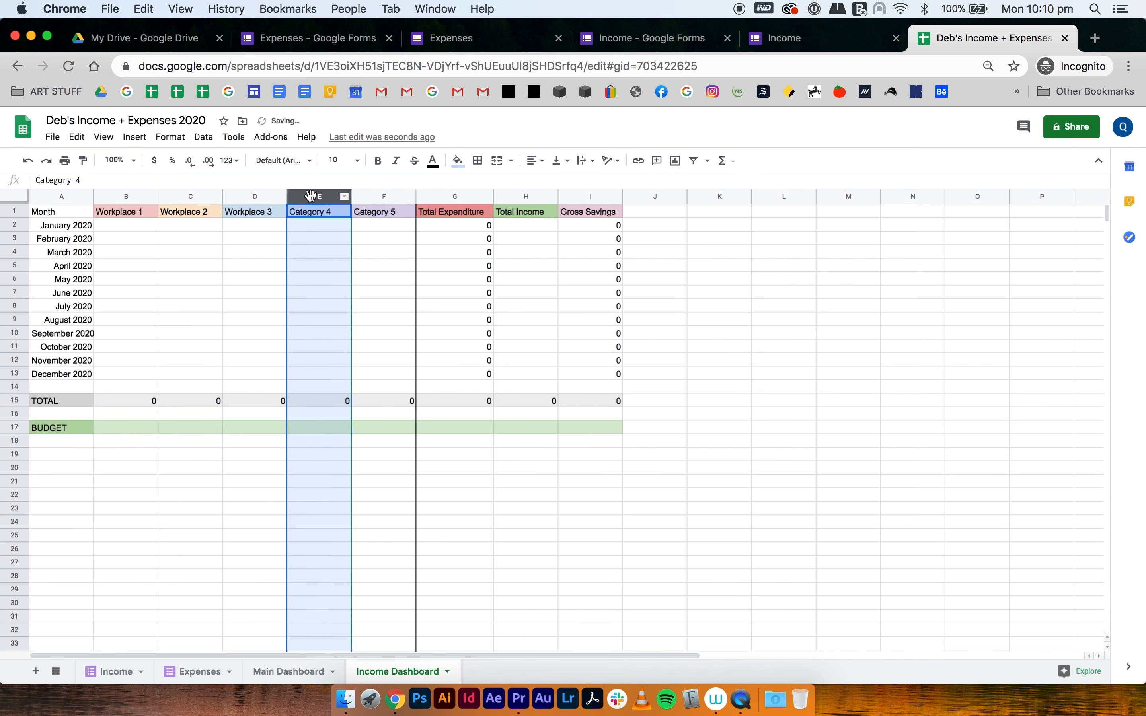
left_click(381, 199, "shift")
right_click(380, 198)
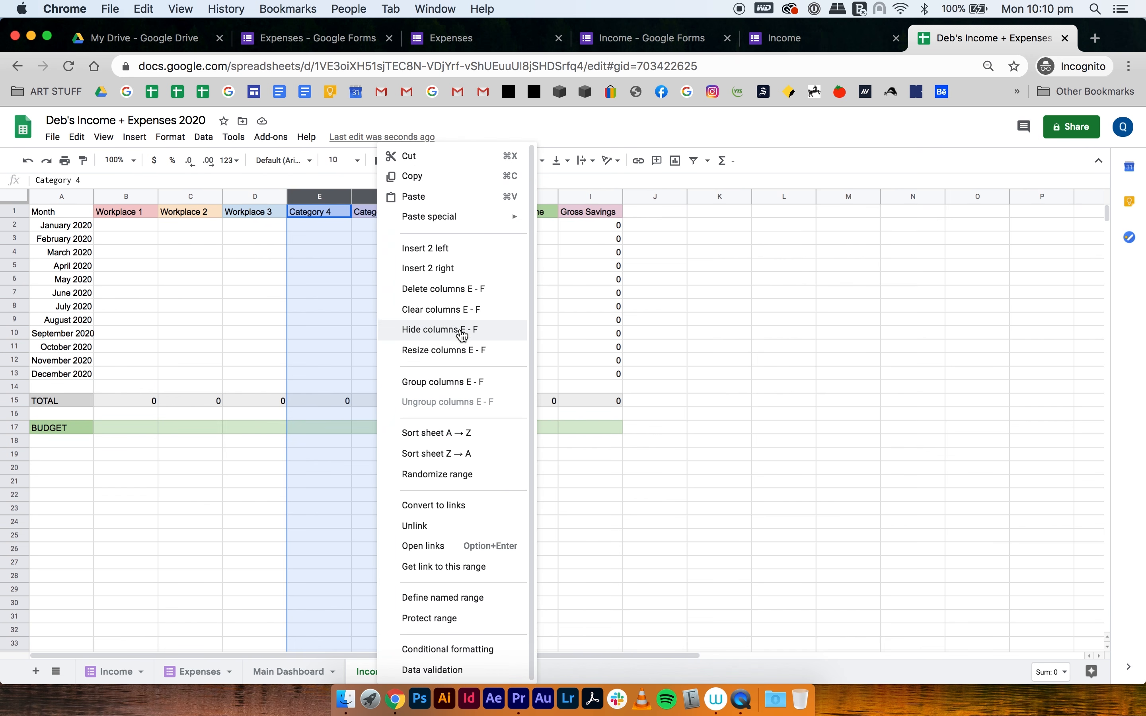
left_click(454, 291)
left_click(655, 360)
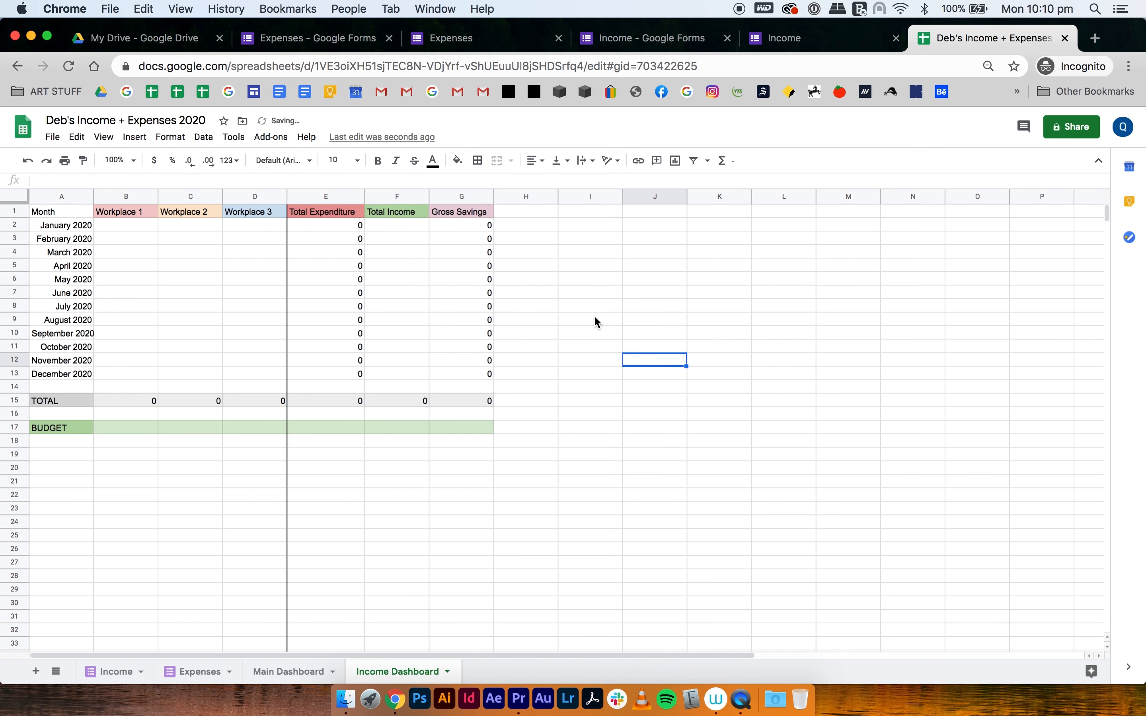
Step: Delete the Total Income and Gross Savings columns, F and G, from the Income Dashboard
left_click(591, 278)
left_click(385, 198)
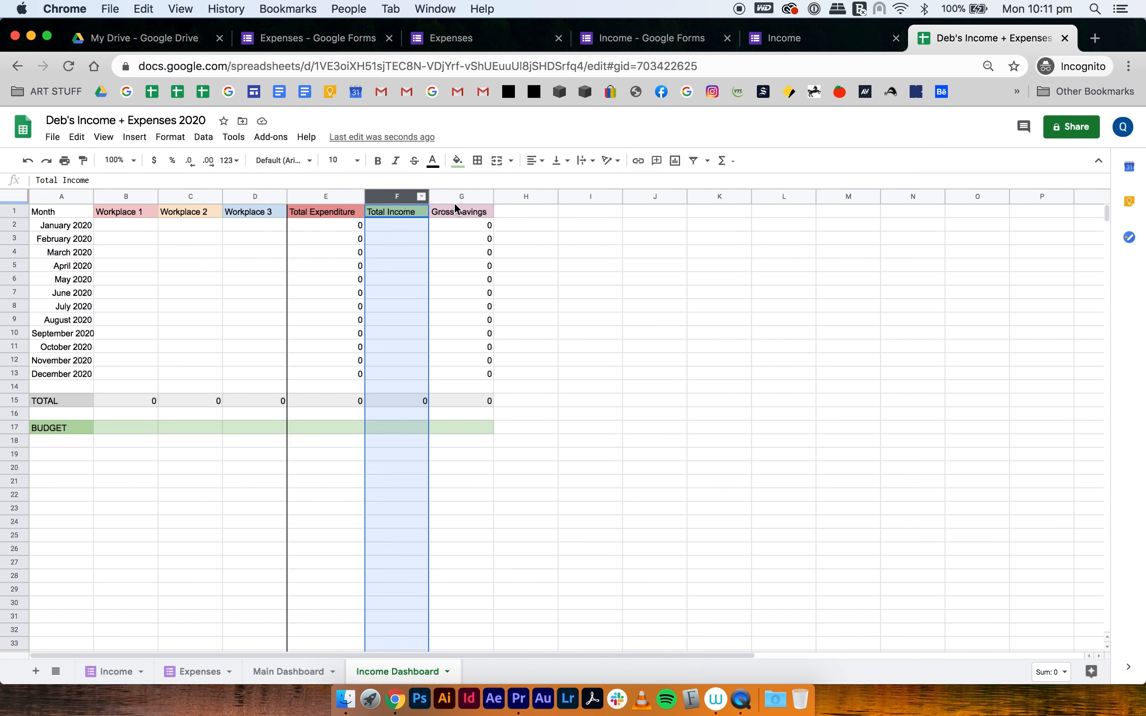
left_click(456, 194, "shift")
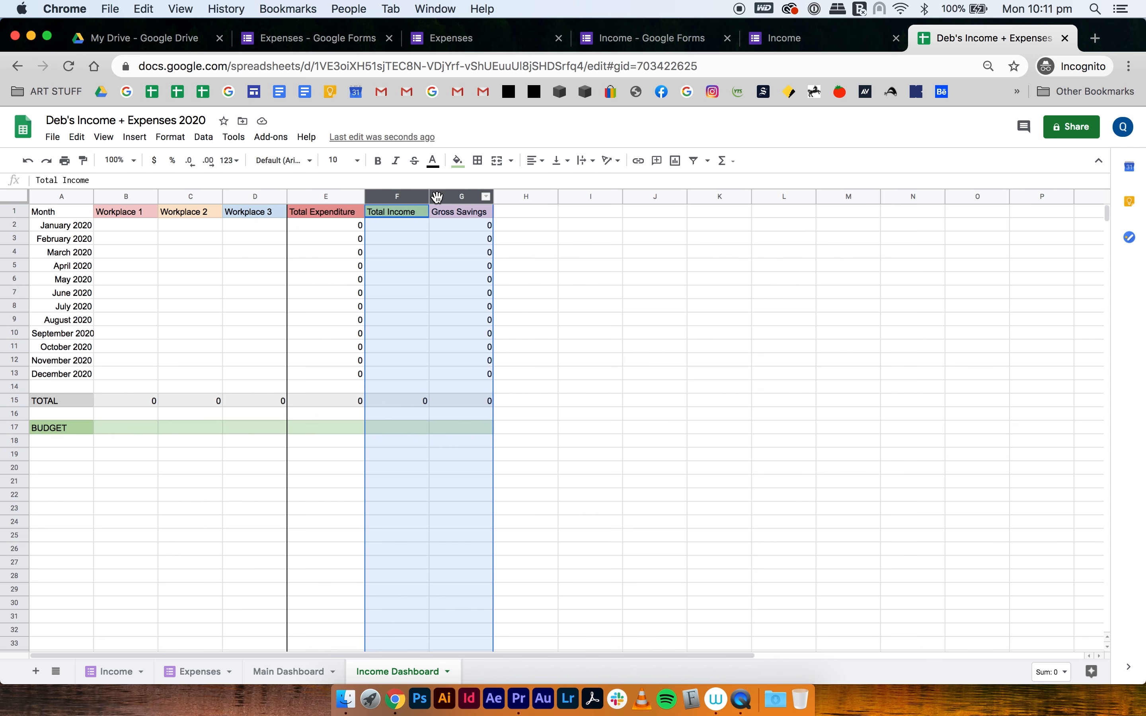
right_click(437, 196)
left_click(493, 290)
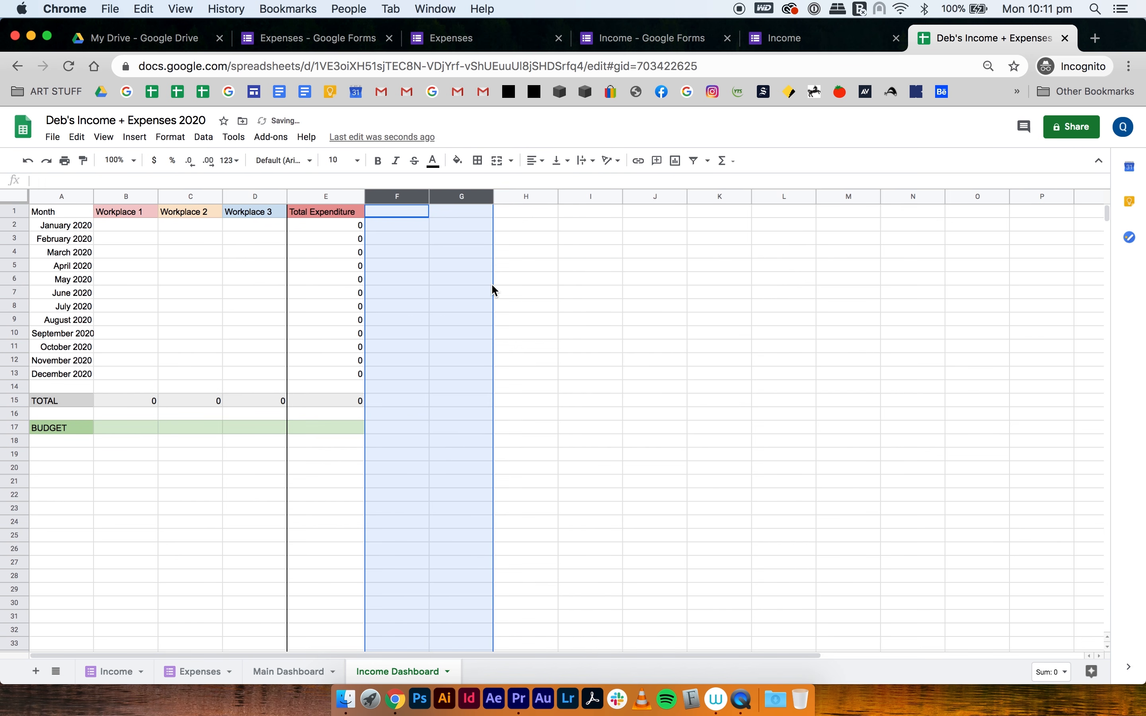
Step: Rename the Total Expenditure header in E1 as Total Income and change its fill to light green
left_click(315, 237)
left_click(319, 212)
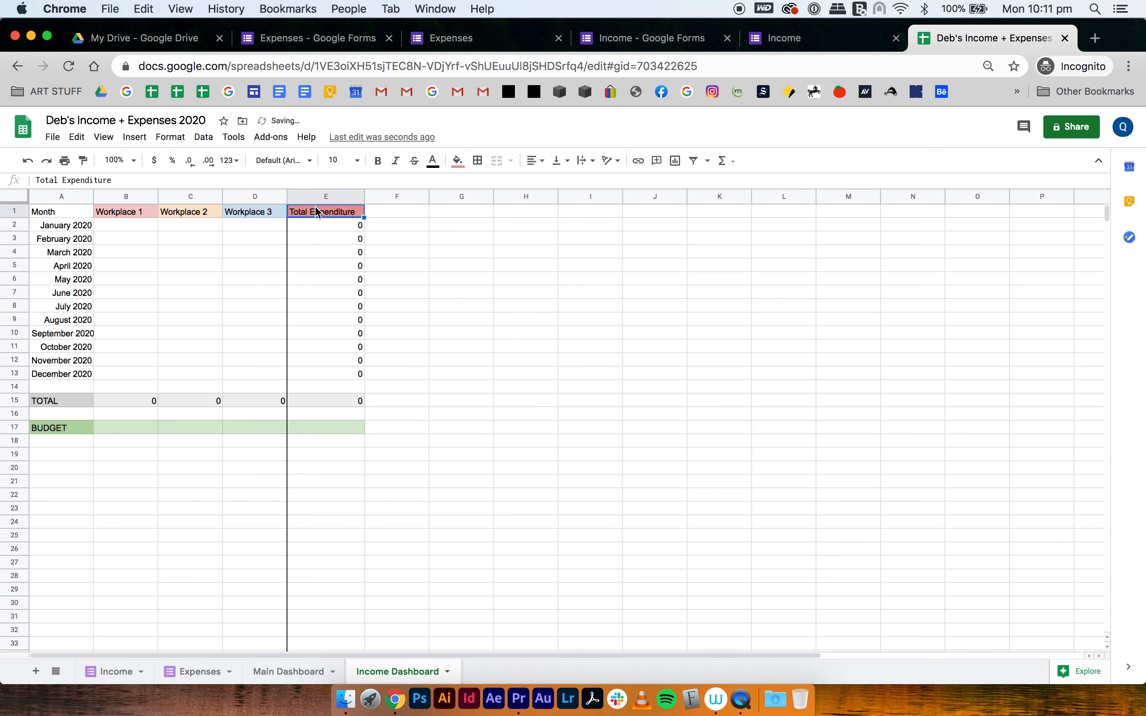
type("Total Income")
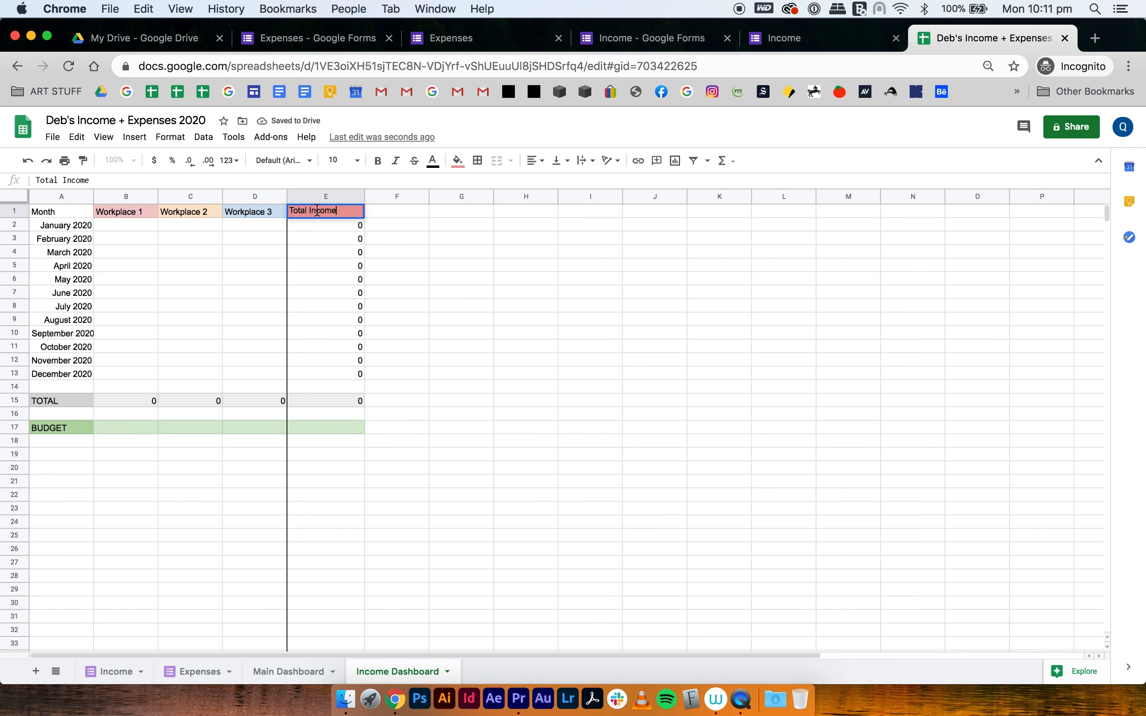
left_click(457, 161)
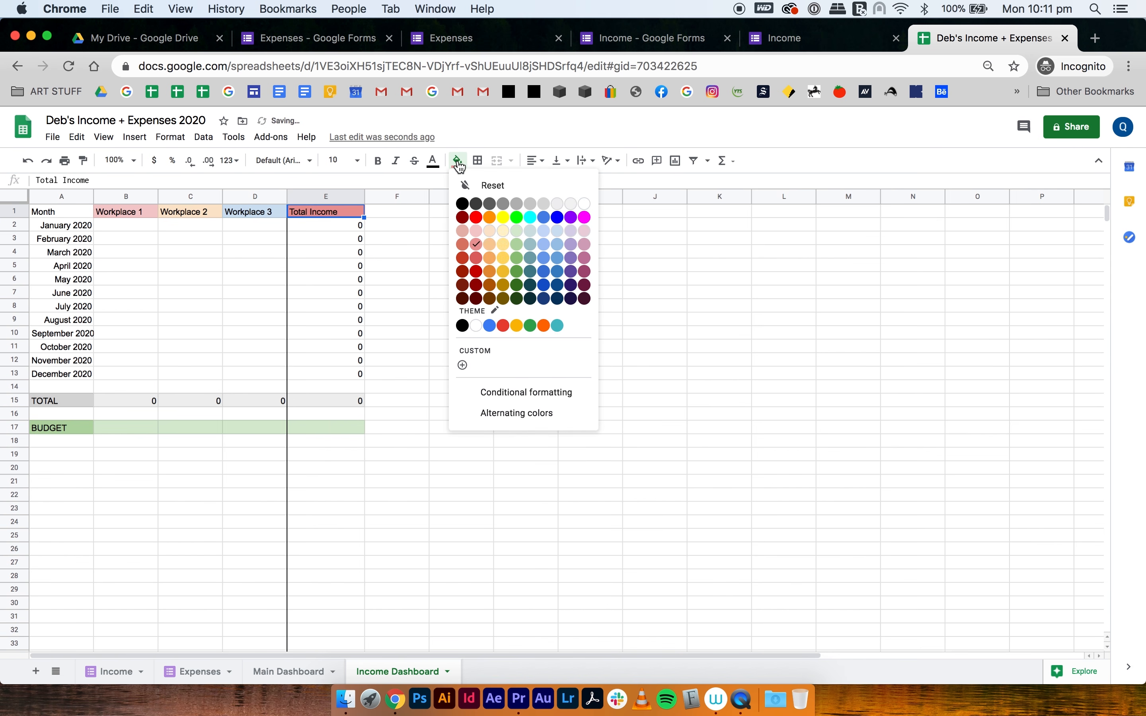
left_click(517, 245)
left_click(518, 349)
Step: Clear the BUDGET label from row 17 and reset the fill colour of A17:E17
left_click_drag(339, 433, 30, 427)
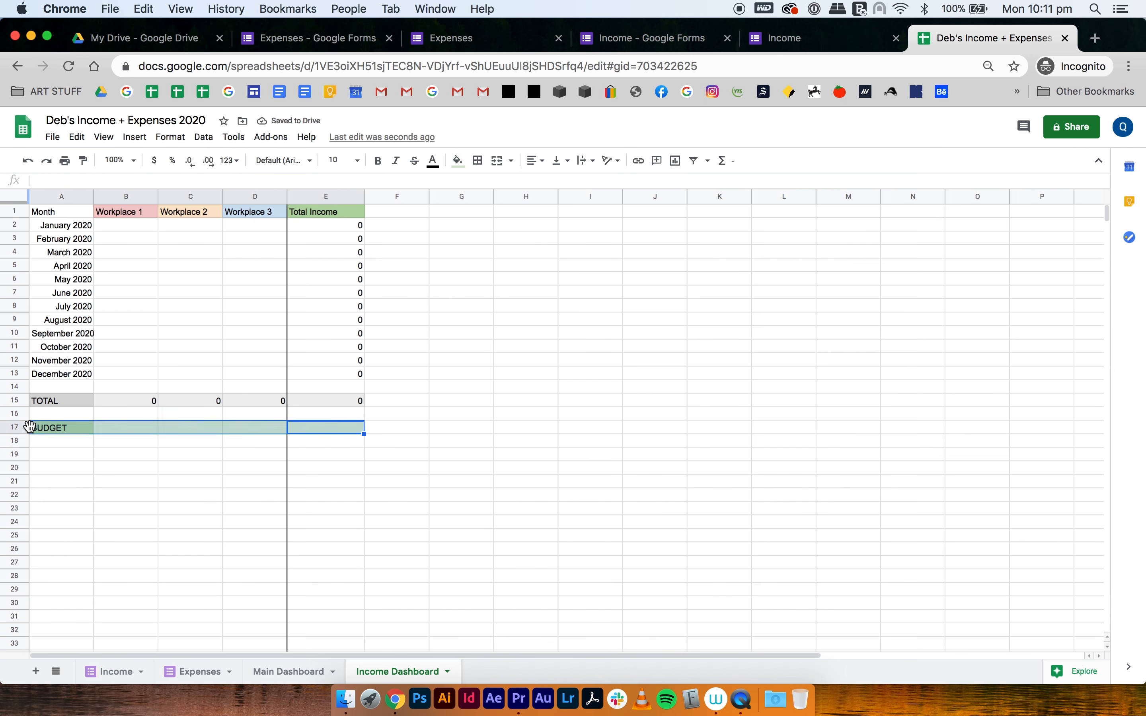
key("Delete")
left_click(457, 160)
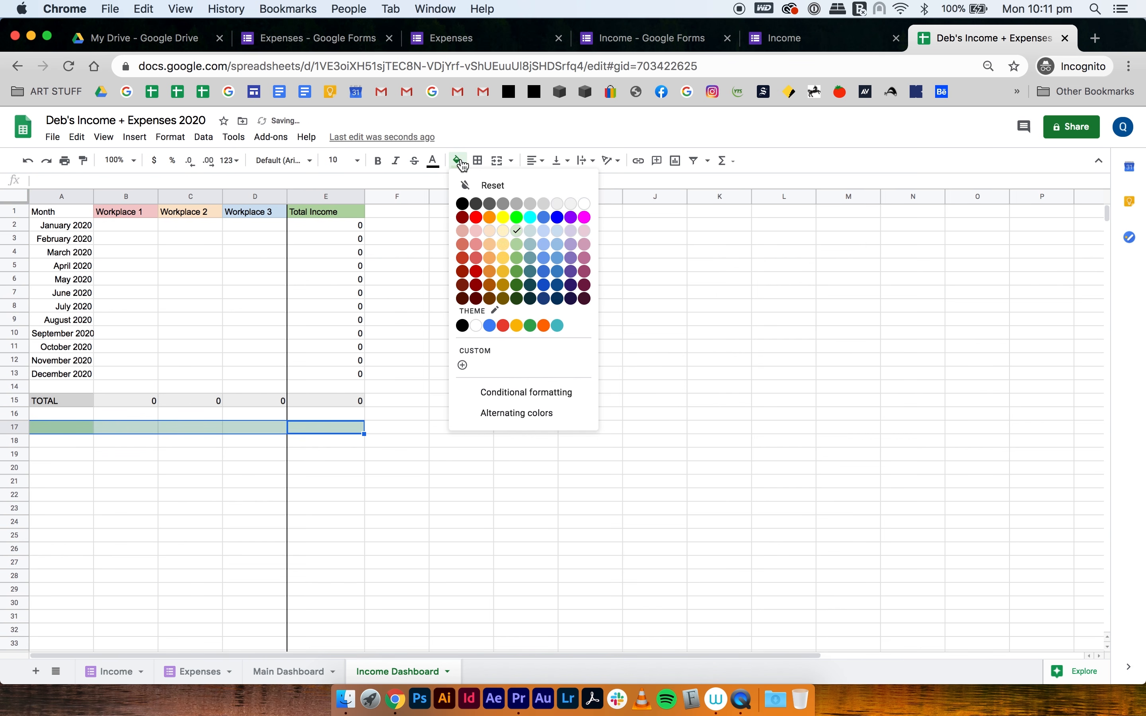
left_click(490, 186)
left_click(362, 387)
left_click(428, 416)
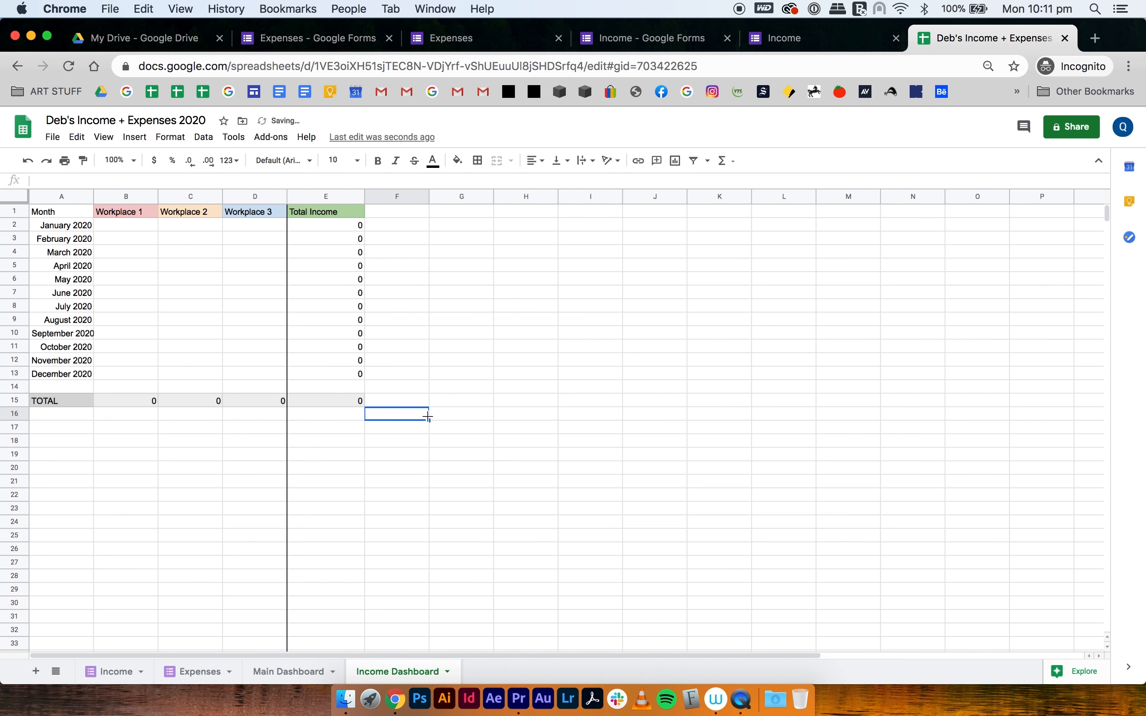
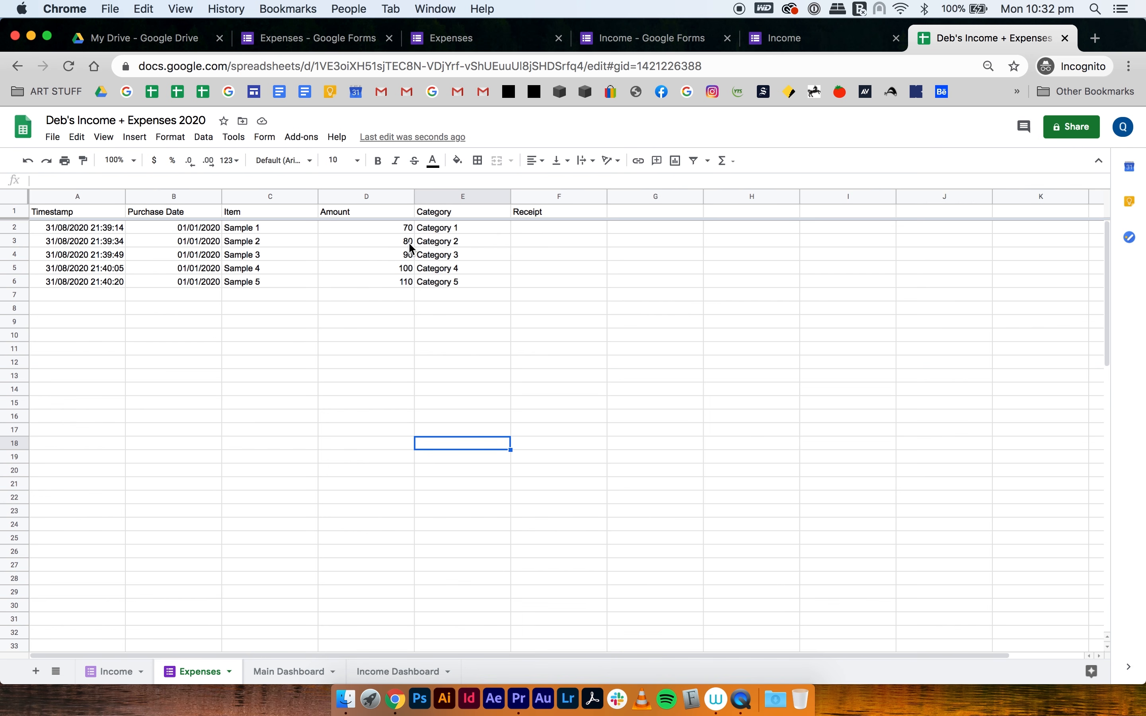
Step: Review the January 2020 formulas for Categories 1 to 5 and Total Expenditure on the Main Dashboard sheet
left_click(286, 672)
left_click(141, 226)
left_click(204, 225)
left_click(274, 225)
left_click(346, 225)
left_click(375, 228)
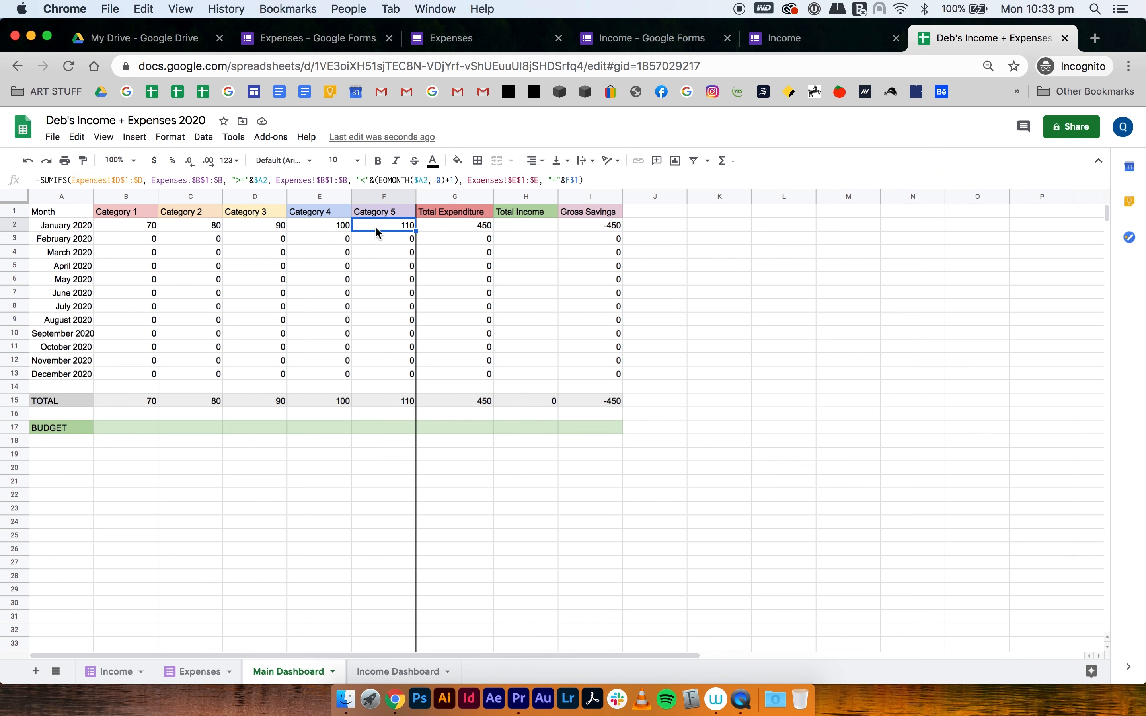
left_click(457, 227)
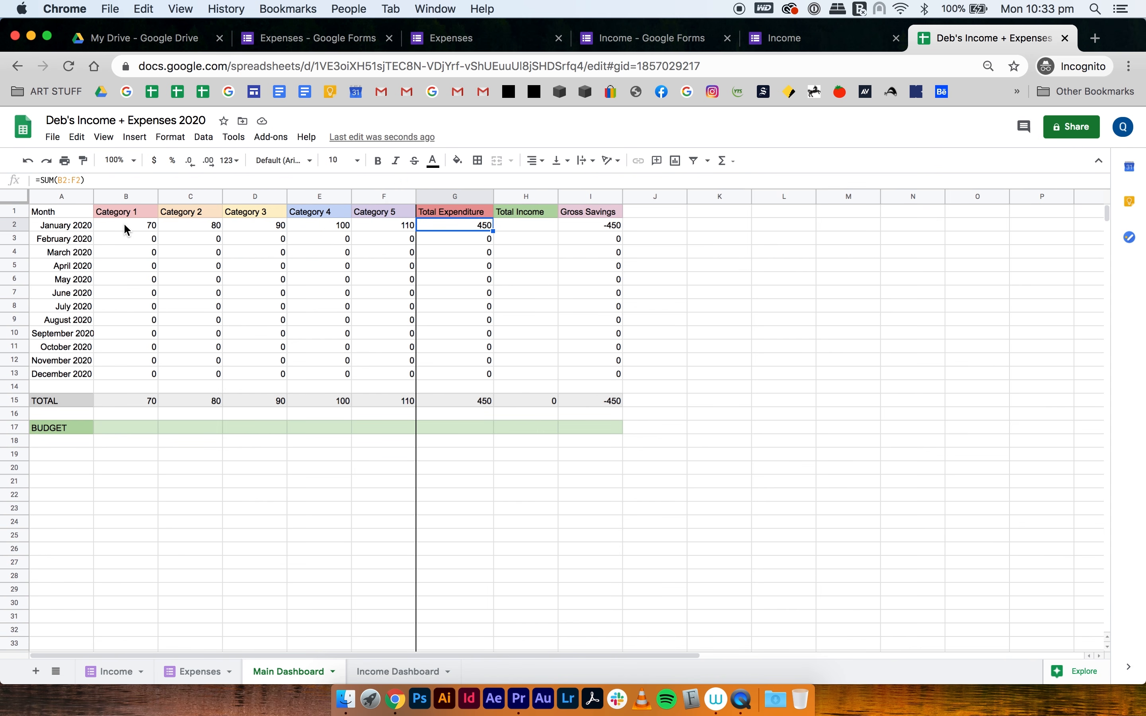
Step: Format the Main Dashboard range B2:I17, from January 2020 through the BUDGET row, with the Accounting number format
left_click_drag(120, 224, 593, 429)
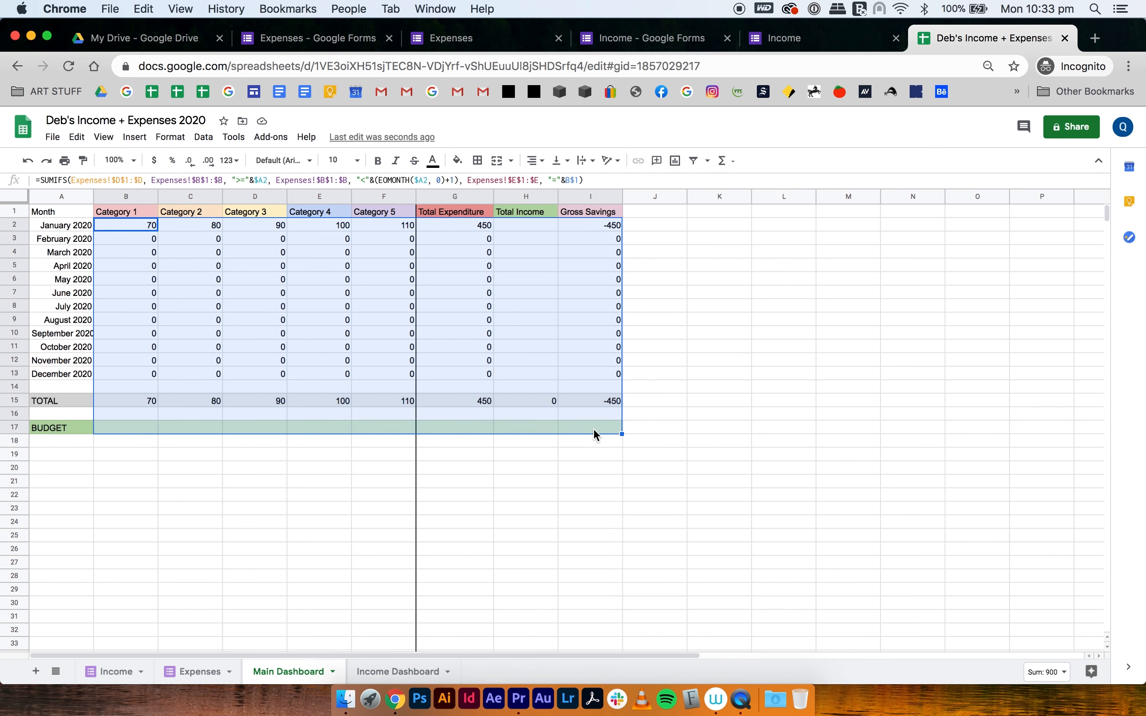
left_click(173, 139)
mouse_move(192, 192)
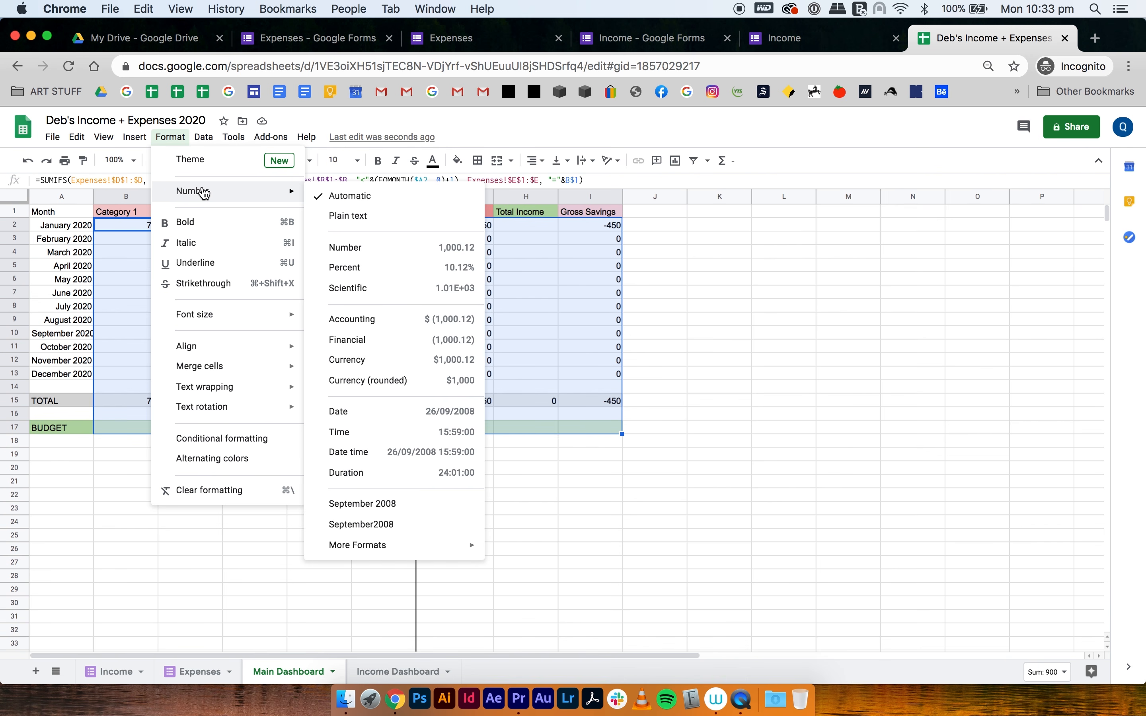
left_click(405, 317)
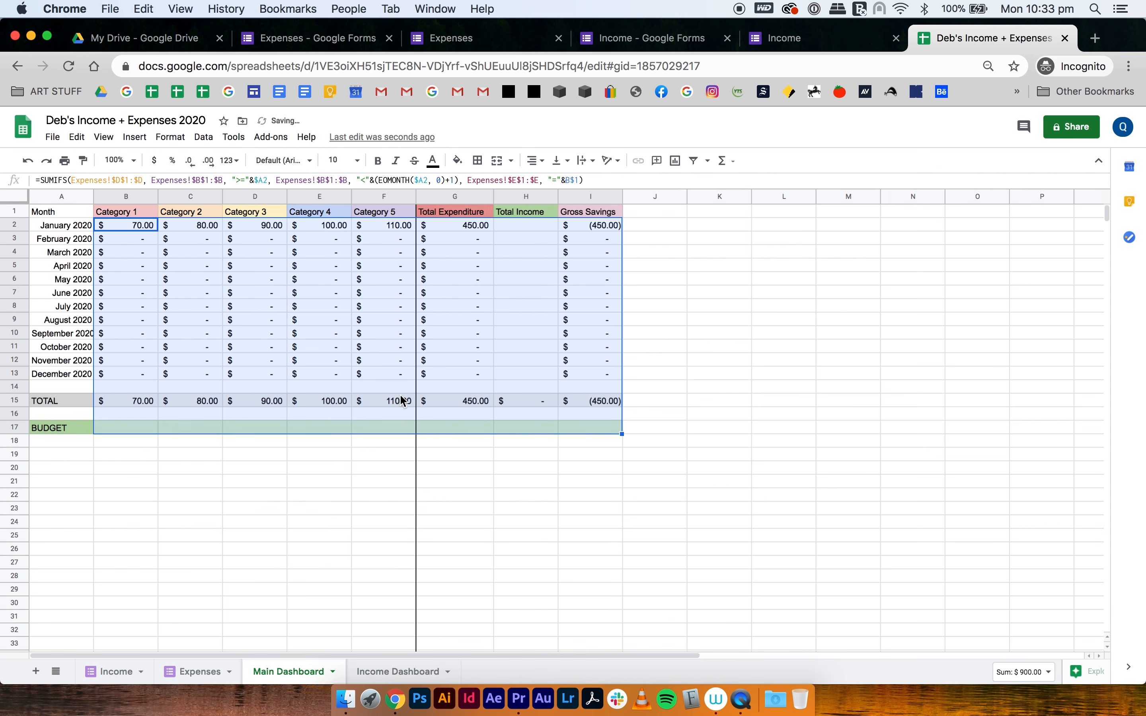
left_click(359, 511)
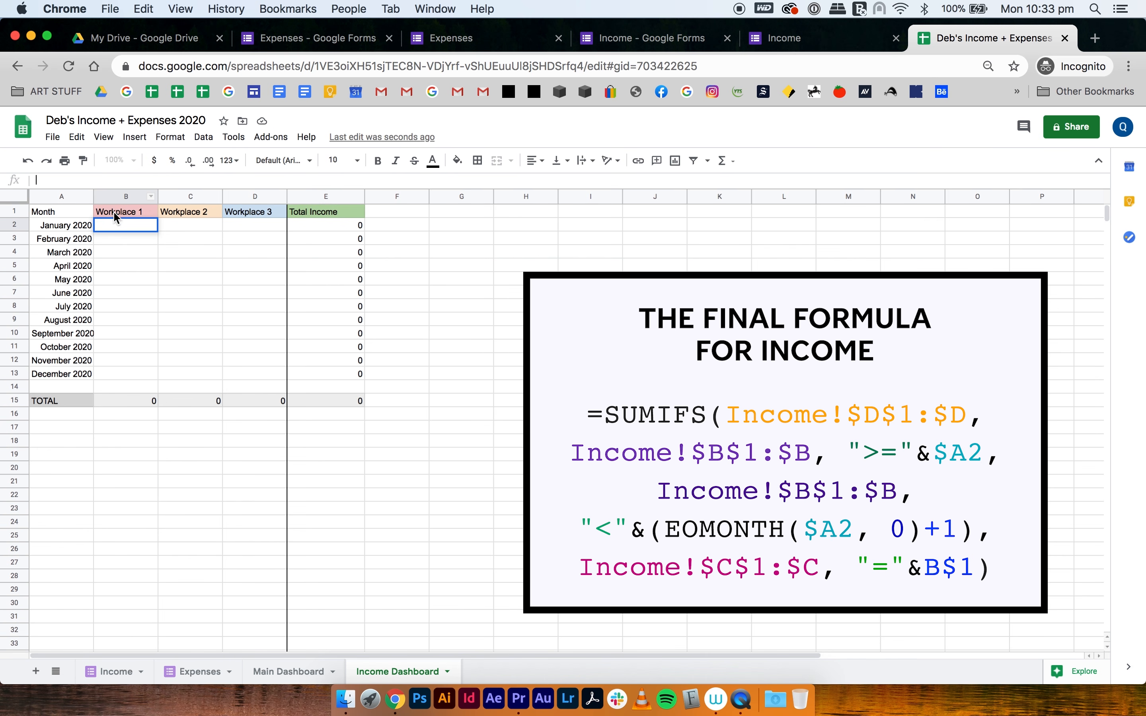
Step: Paste the expenses SUMIFS formula into B2 of the Income Dashboard and change its sum range to Income!$D$1:$D
left_click(104, 180)
type("=SUMIFS(Expenses!$D$1:$D, Expenses!$B$1:$B, \">=\"&$A2, Expenses!$B$1:$B, \"<\"&(EOMONTH($A2, 0)+1), Expenses!$E$1:$E, \"=\"&B$1)")
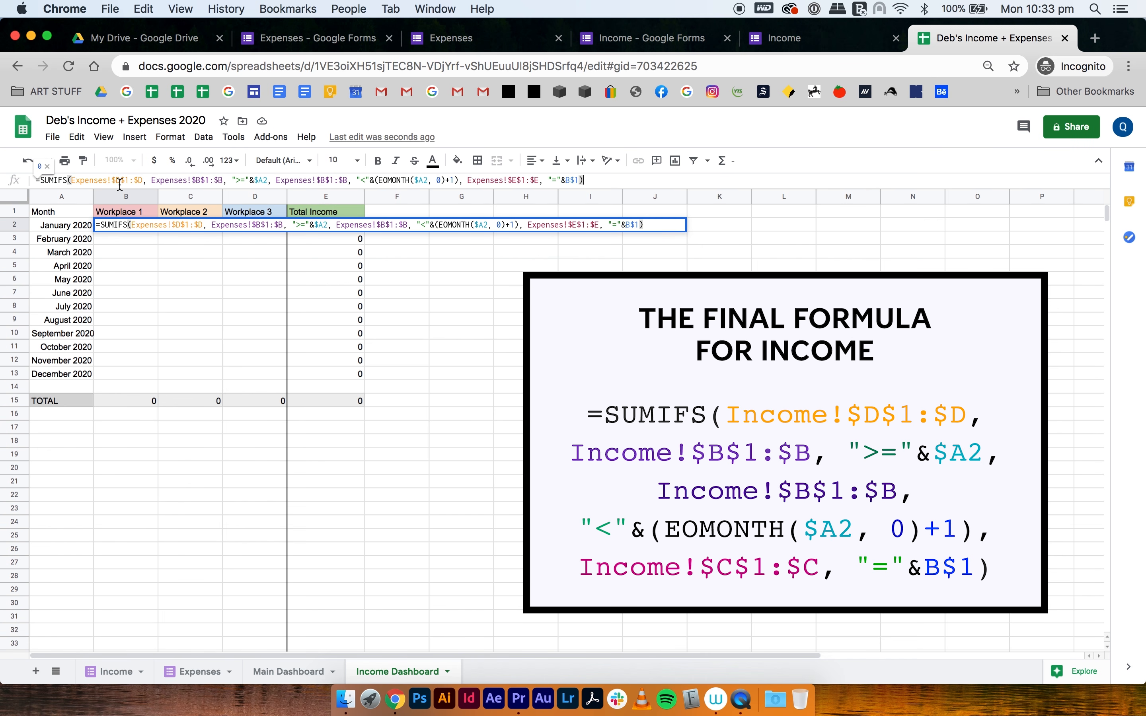
left_click_drag(107, 180, 73, 180)
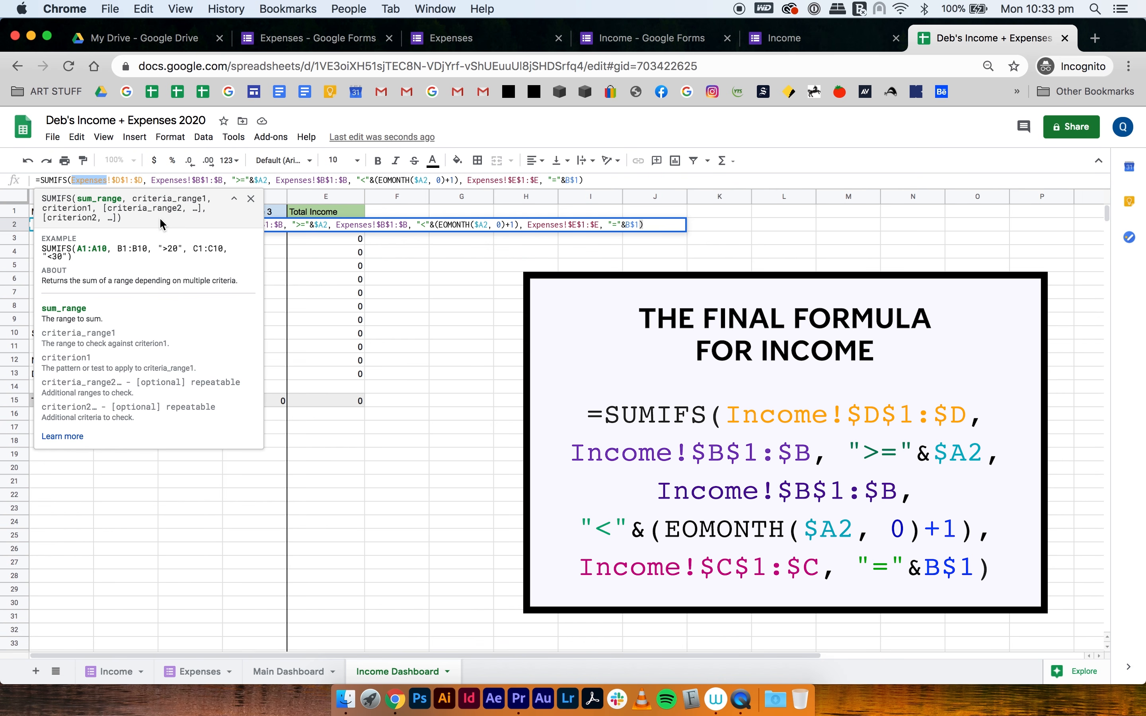
type("Income")
Step: Change the first criteria range in the B2 formula to Income!$B$1:$B
left_click(179, 180)
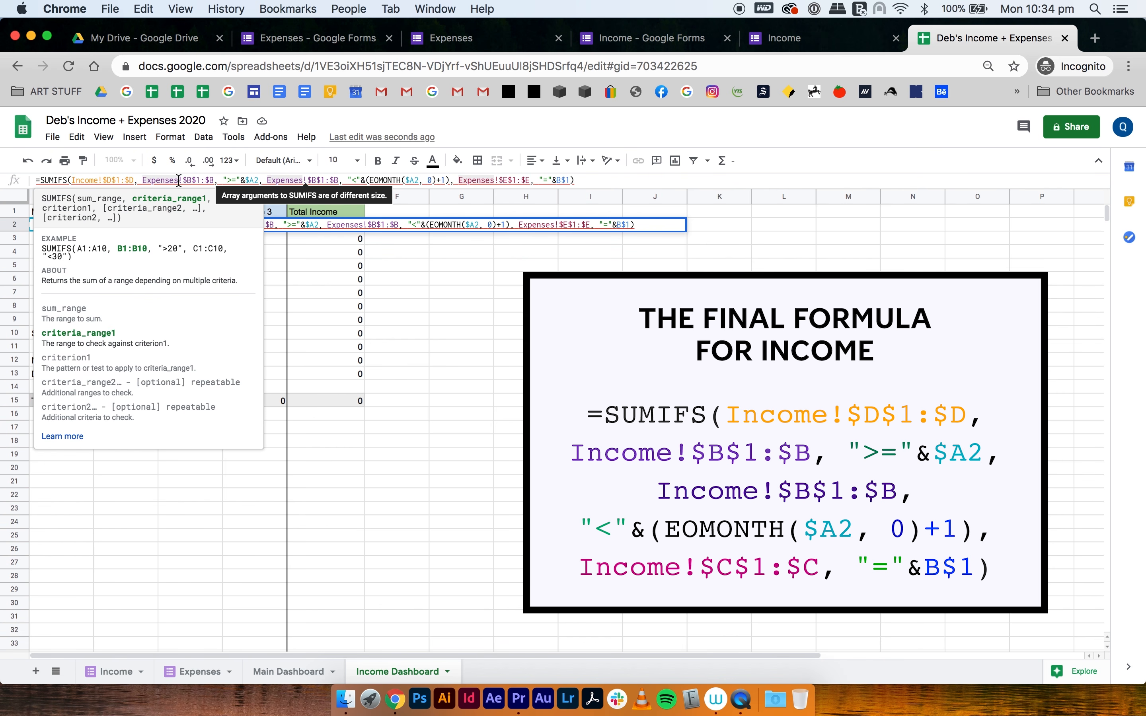
key("BackSpace")
key("BackSpace")
key("BackSpace")
key("BackSpace")
key("BackSpace")
key("BackSpace")
key("BackSpace")
key("BackSpace")
type("Incom")
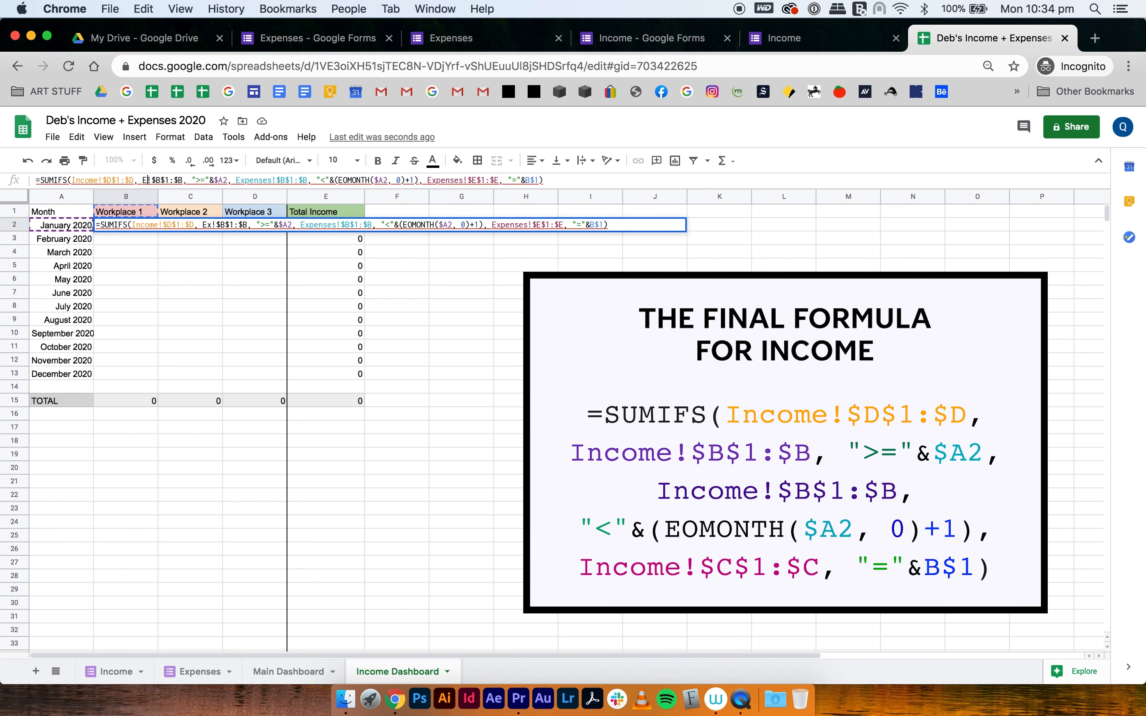
type("e")
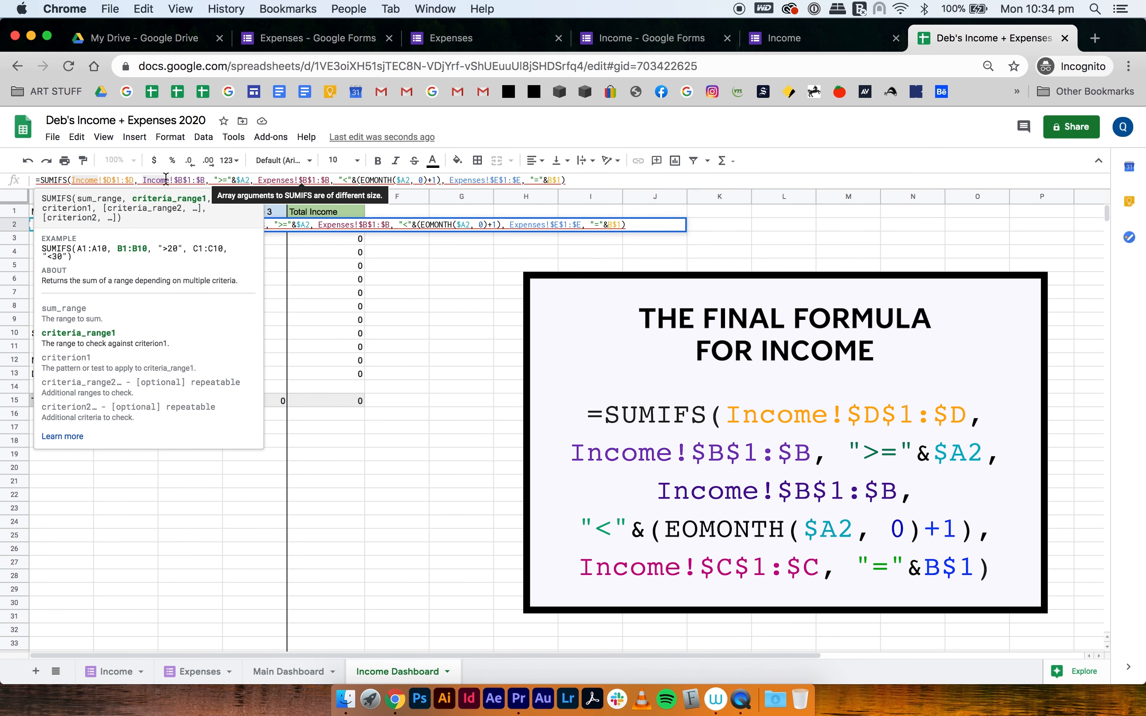
Step: Replace the remaining two Expenses sheet references in the B2 formula with Income and commit the formula
left_click_drag(169, 182, 145, 182)
key("super+c")
left_click_drag(294, 181, 259, 180)
type("Income")
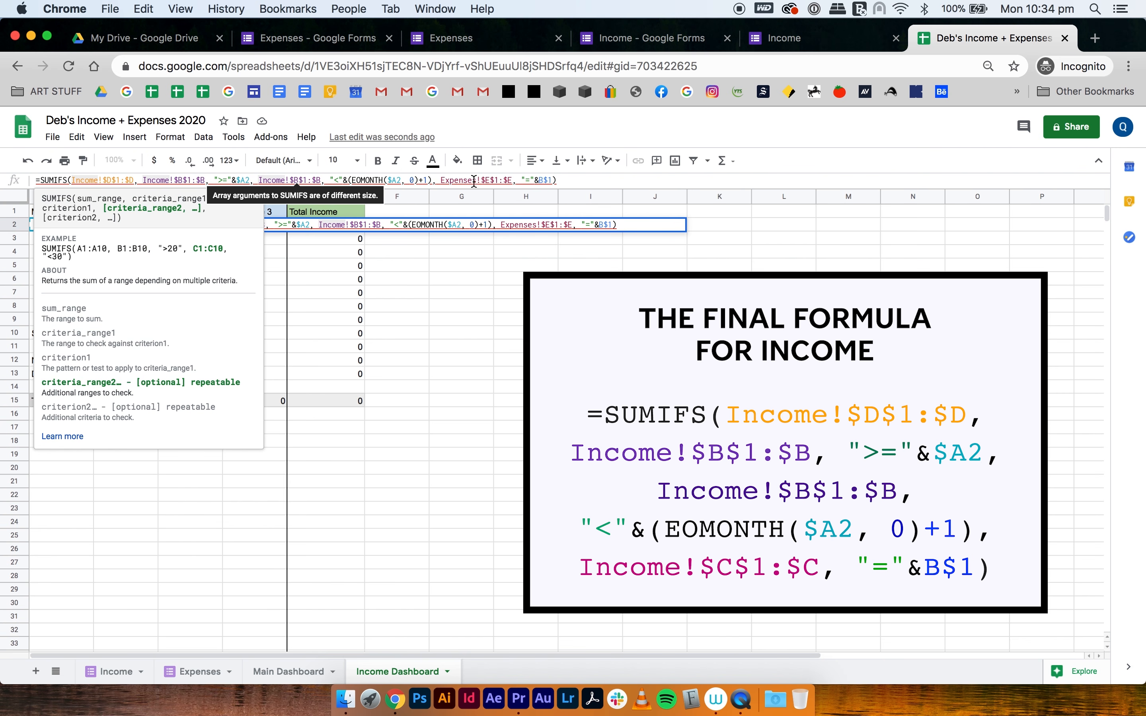
left_click_drag(479, 181, 439, 182)
key("super+v")
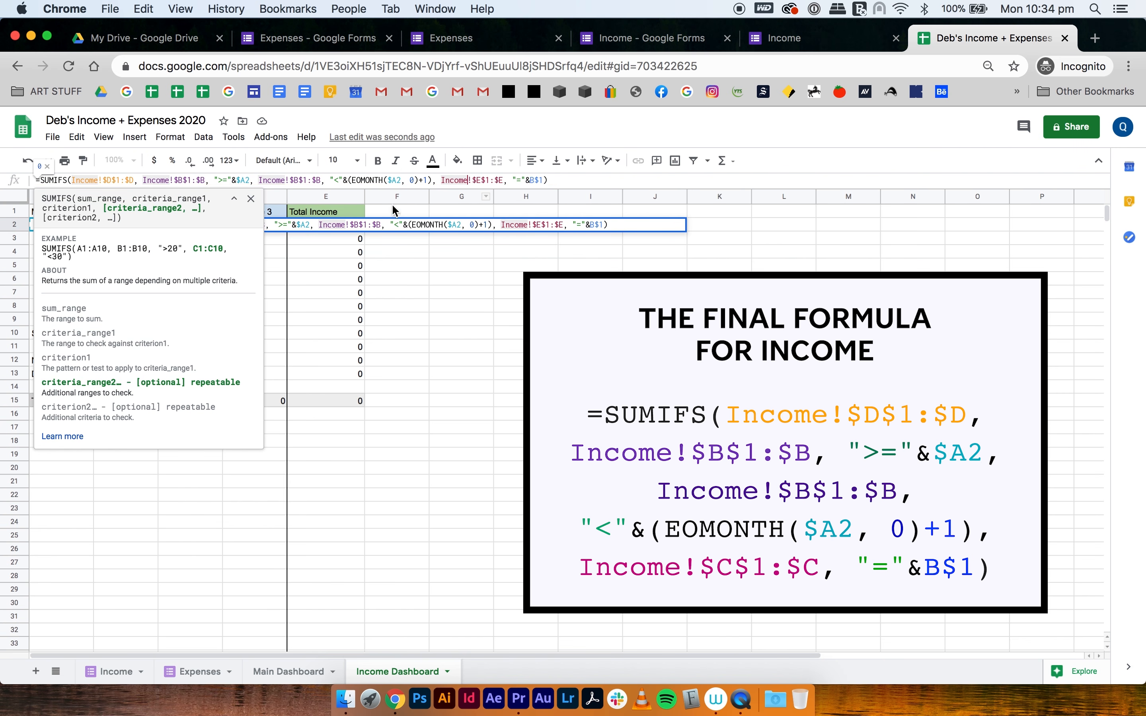
left_click(425, 294)
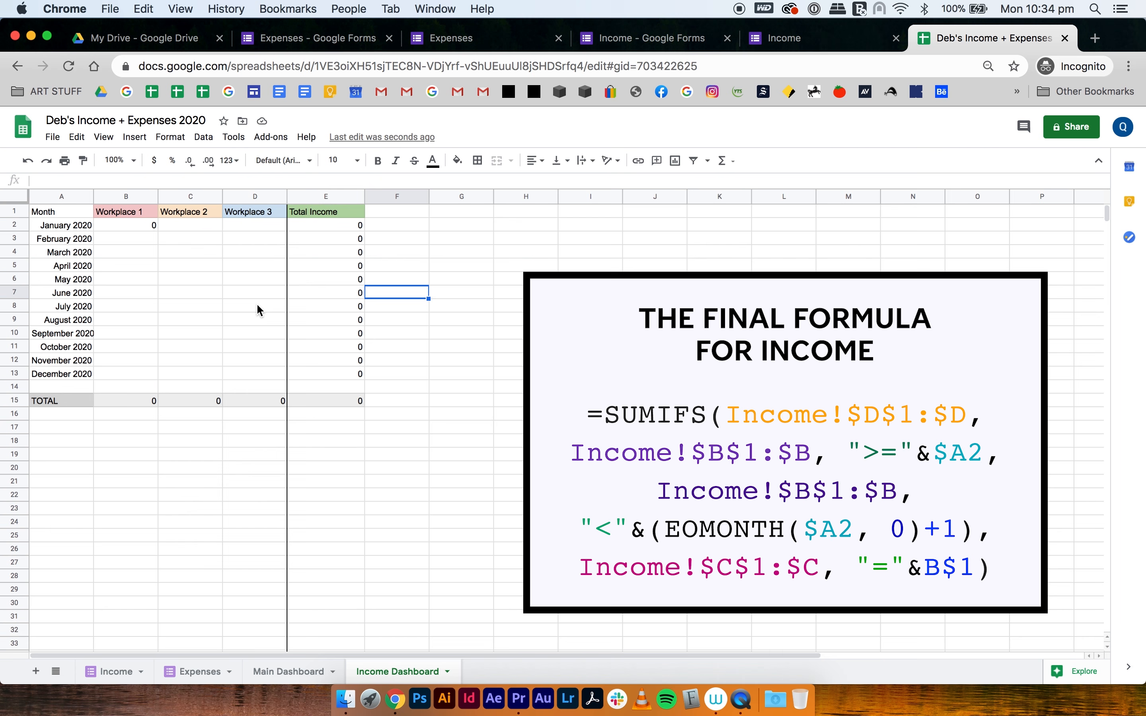
Step: Check on the Income sheet which columns hold the income amount and income source, comparing them with the Income Dashboard formula
left_click(113, 671)
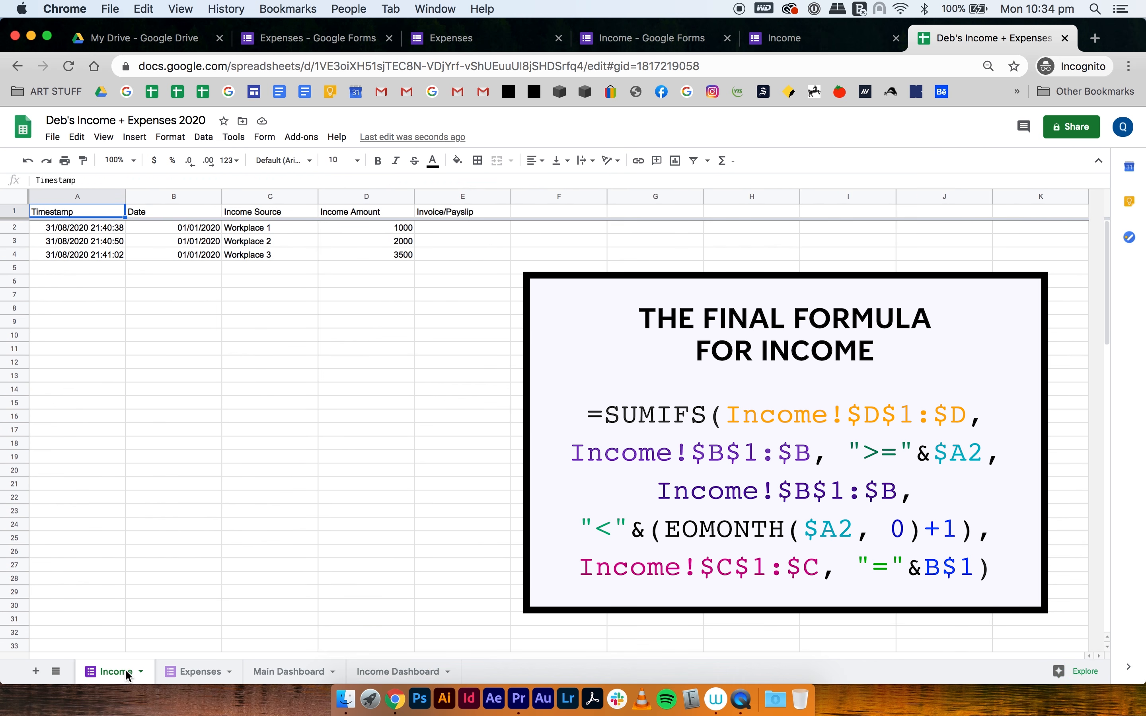
left_click(362, 196)
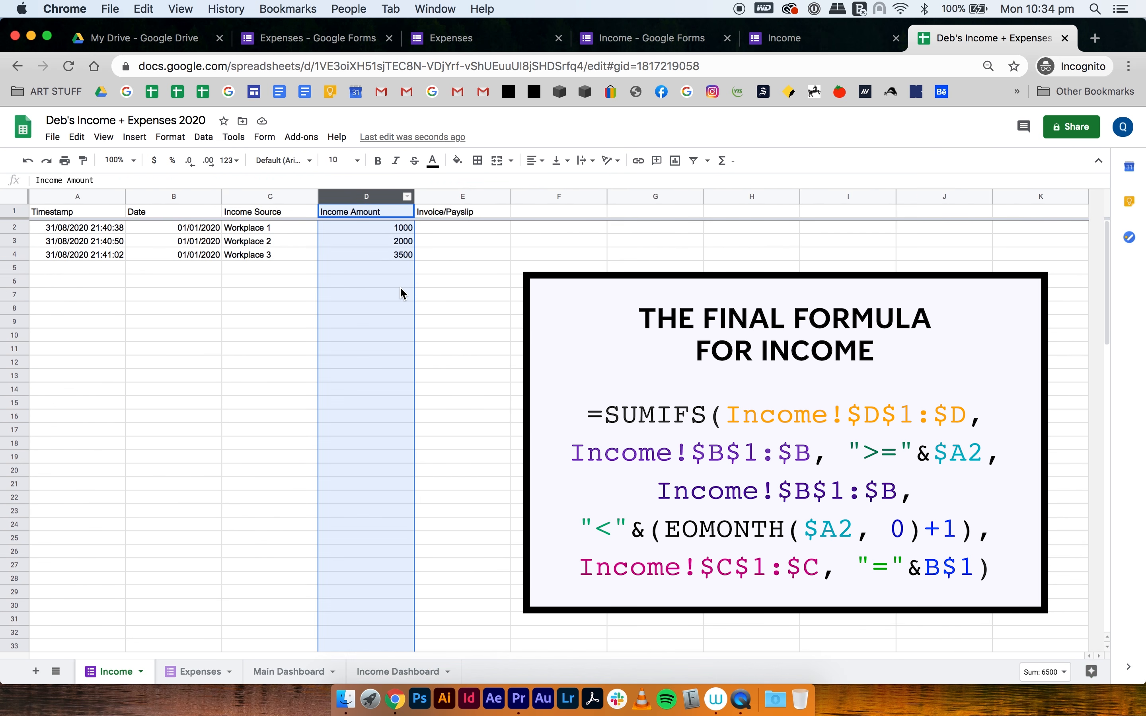
left_click(409, 365)
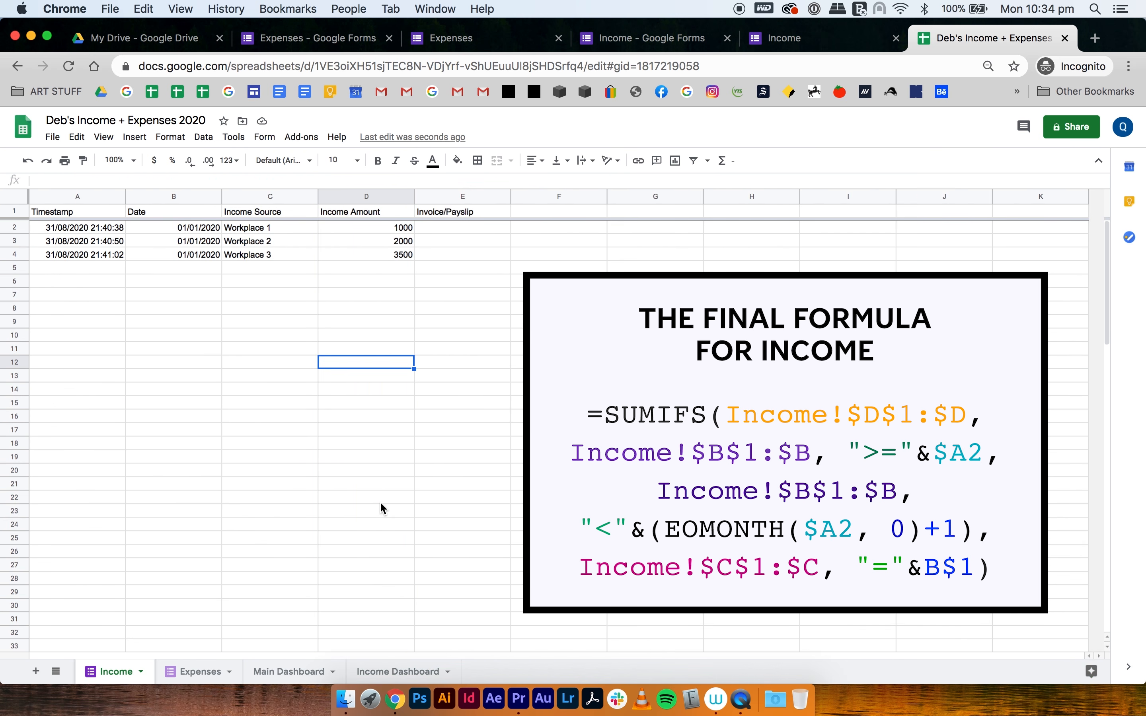
left_click(379, 672)
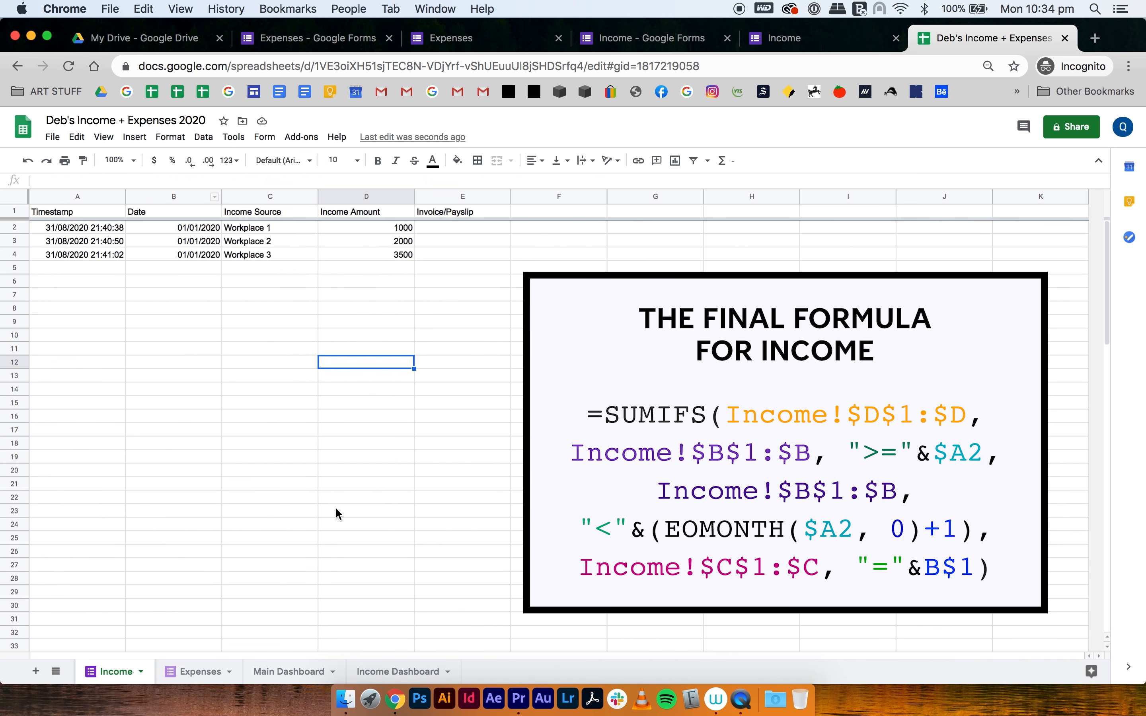
left_click(394, 670)
key("Return")
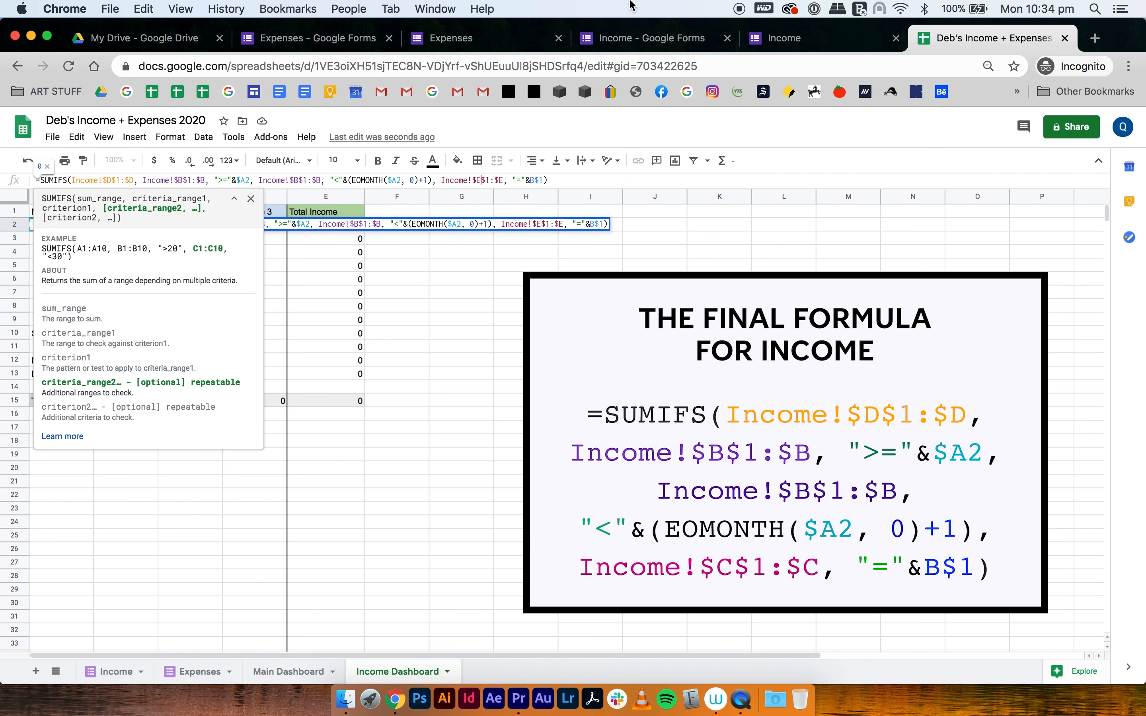
left_click(120, 671)
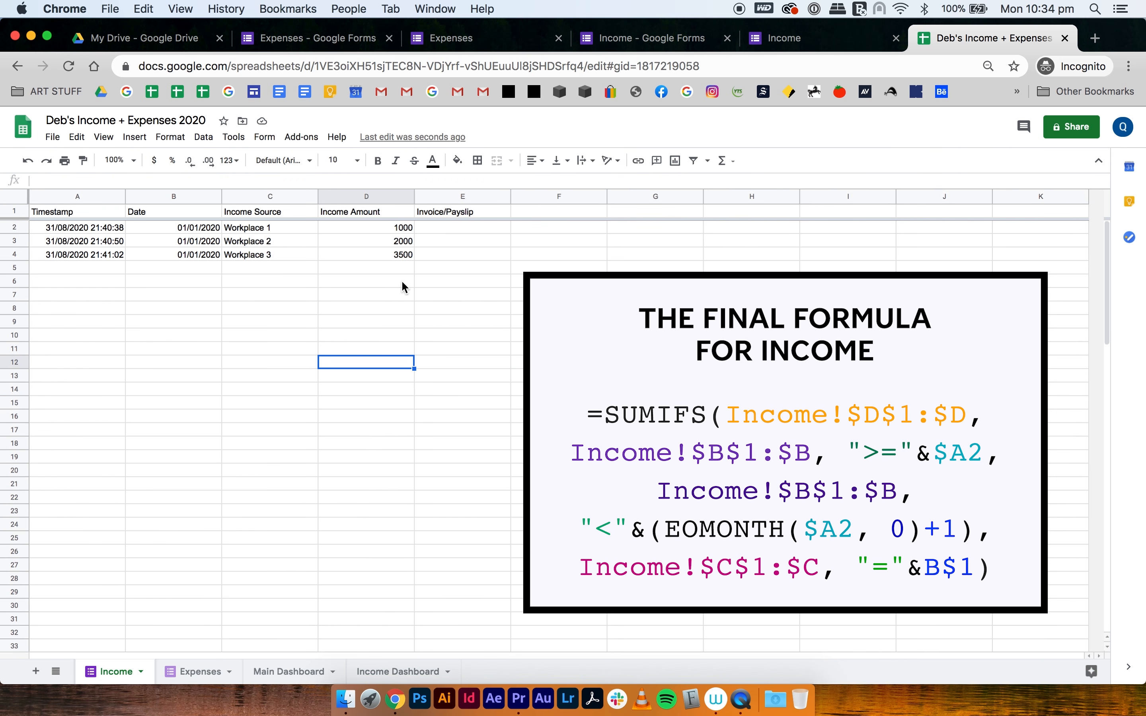
left_click(269, 197)
left_click(388, 671)
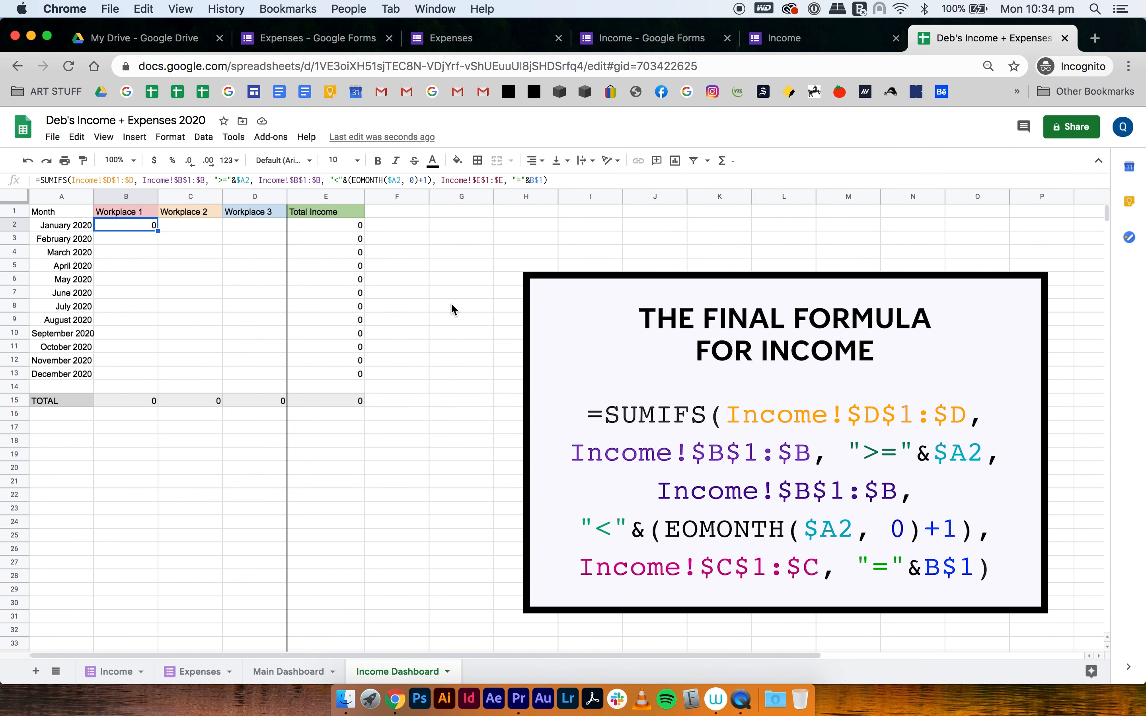
Step: Change the last criteria range in the Income Dashboard's B2 formula to Income!$C$1:$C
left_click(481, 181)
key("BackSpace")
type("C")
left_click(505, 181)
key("BackSpace")
type("C")
left_click(517, 337)
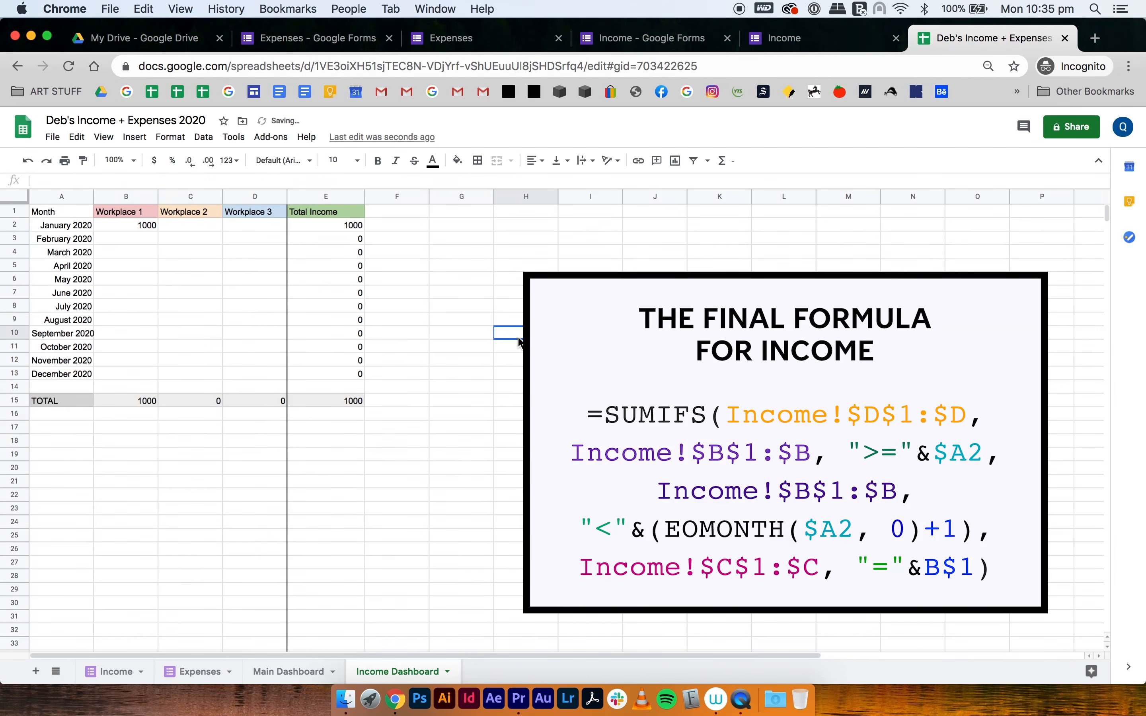
Step: Fill the January 2020 Workplace 1 formula down column B through December 2020
left_click(132, 226)
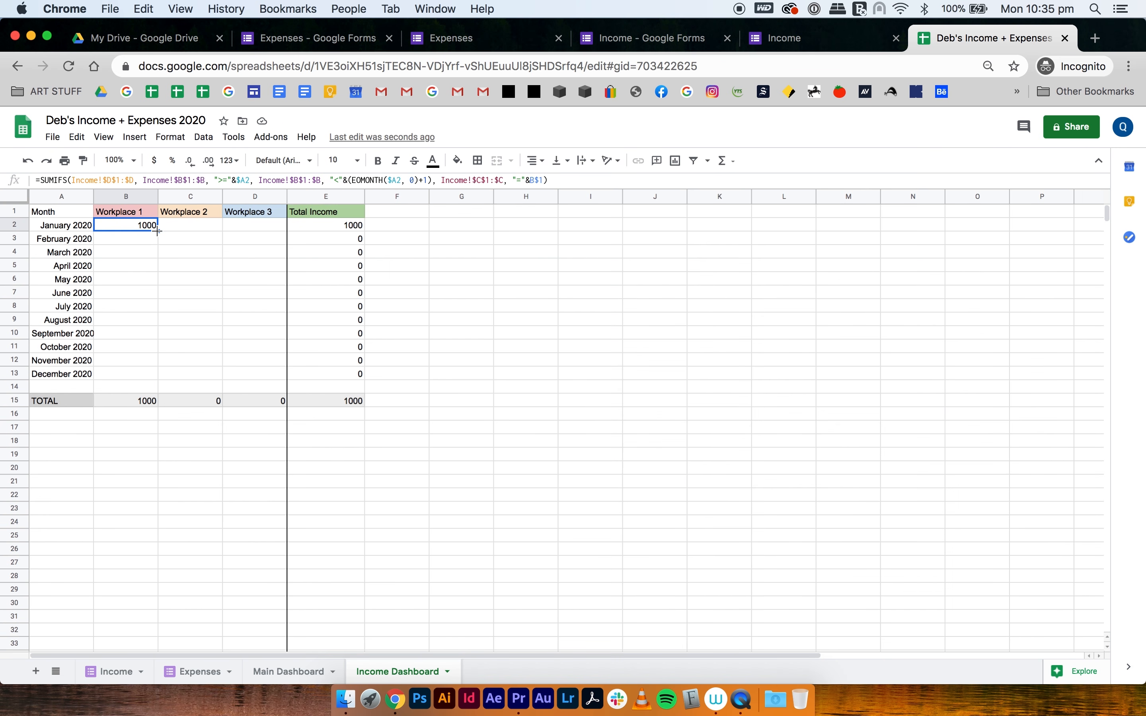
left_click_drag(158, 232, 162, 372)
left_click_drag(272, 374, 253, 370)
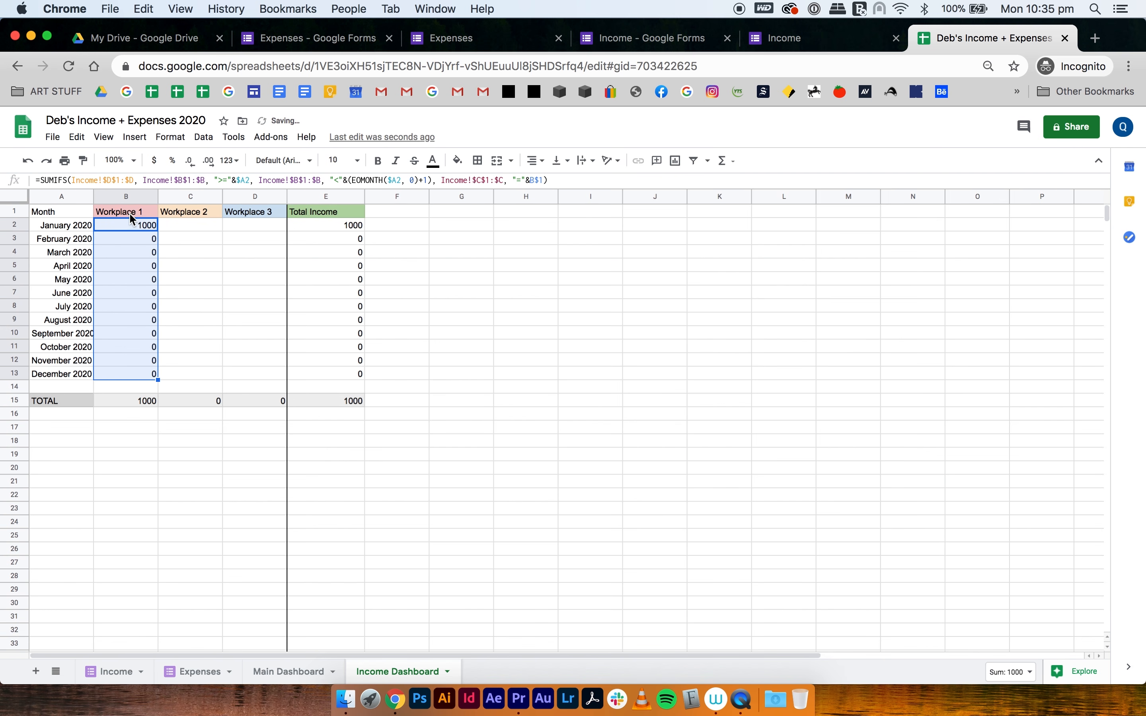
left_click(130, 439)
Step: Fill the Workplace 1 formulas in B2:B13 across the Workplace 2 and Workplace 3 columns
left_click(134, 229)
left_click(146, 371, "shift")
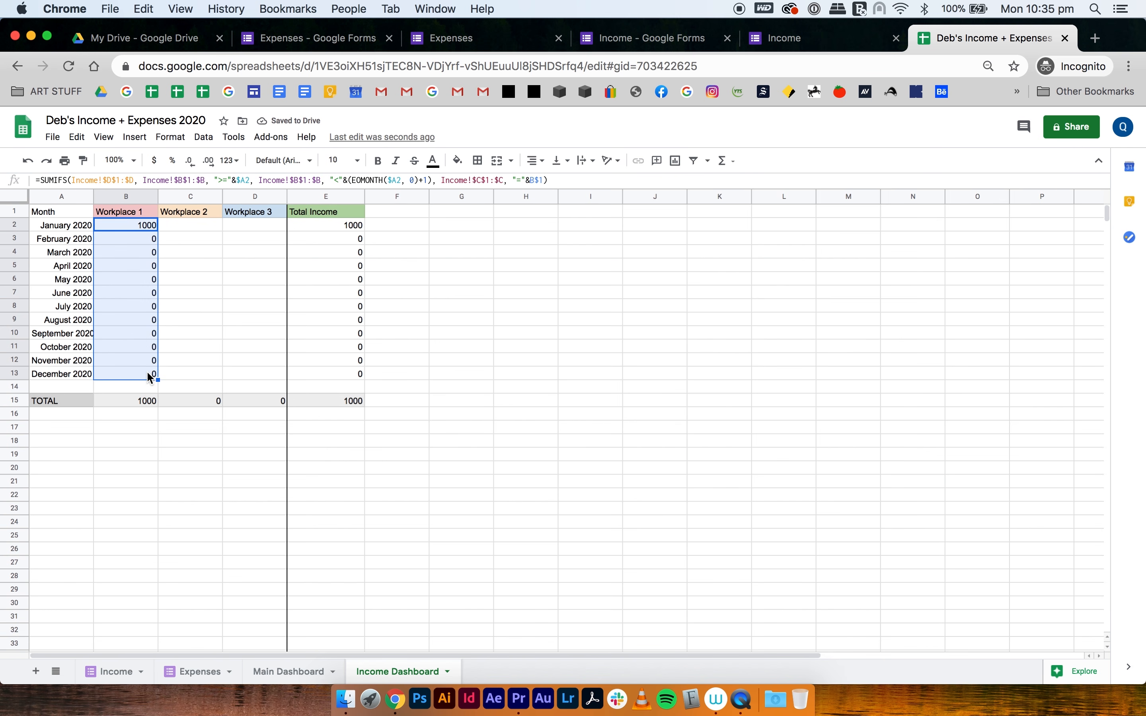
left_click_drag(160, 378, 266, 379)
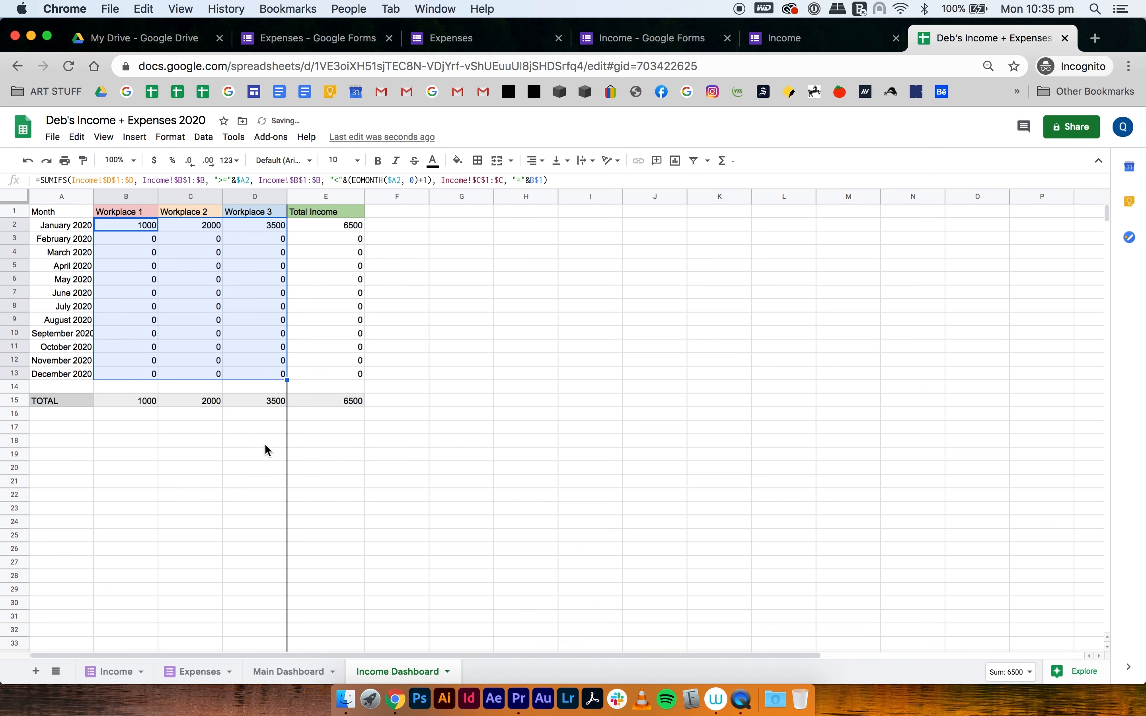
left_click(255, 467)
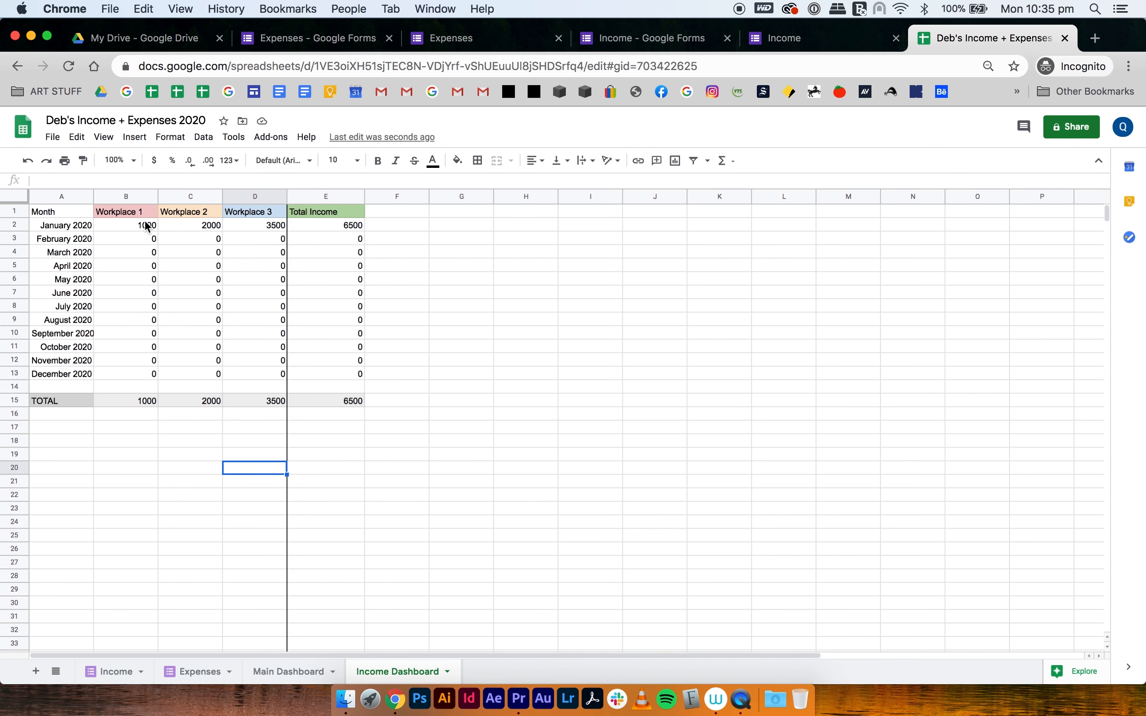
Step: Check the January 2020 formulas for the three workplaces and Total Income on the Income Dashboard
left_click(132, 228)
left_click(191, 228)
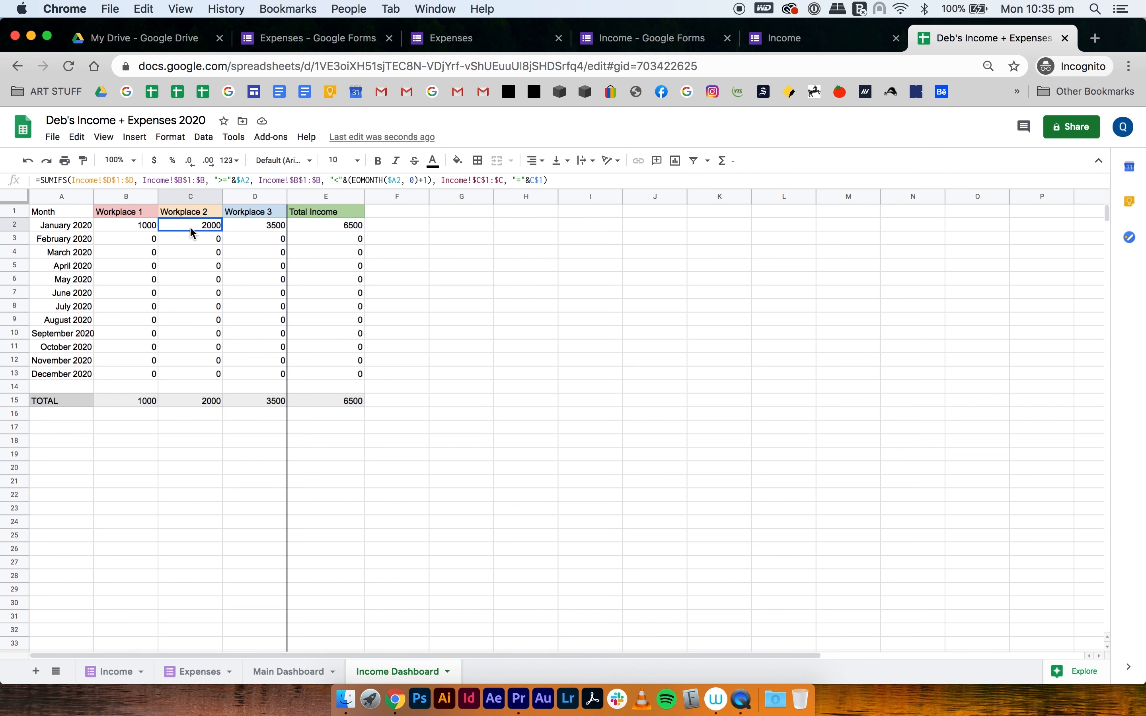
key("Right")
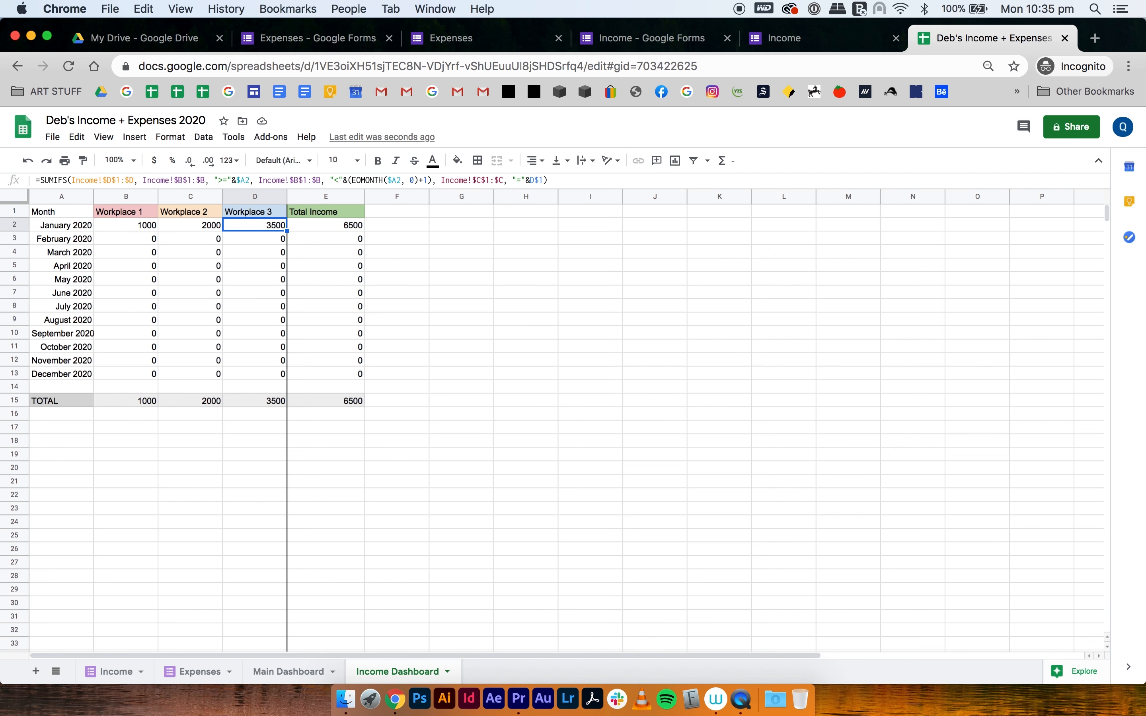
left_click(334, 226)
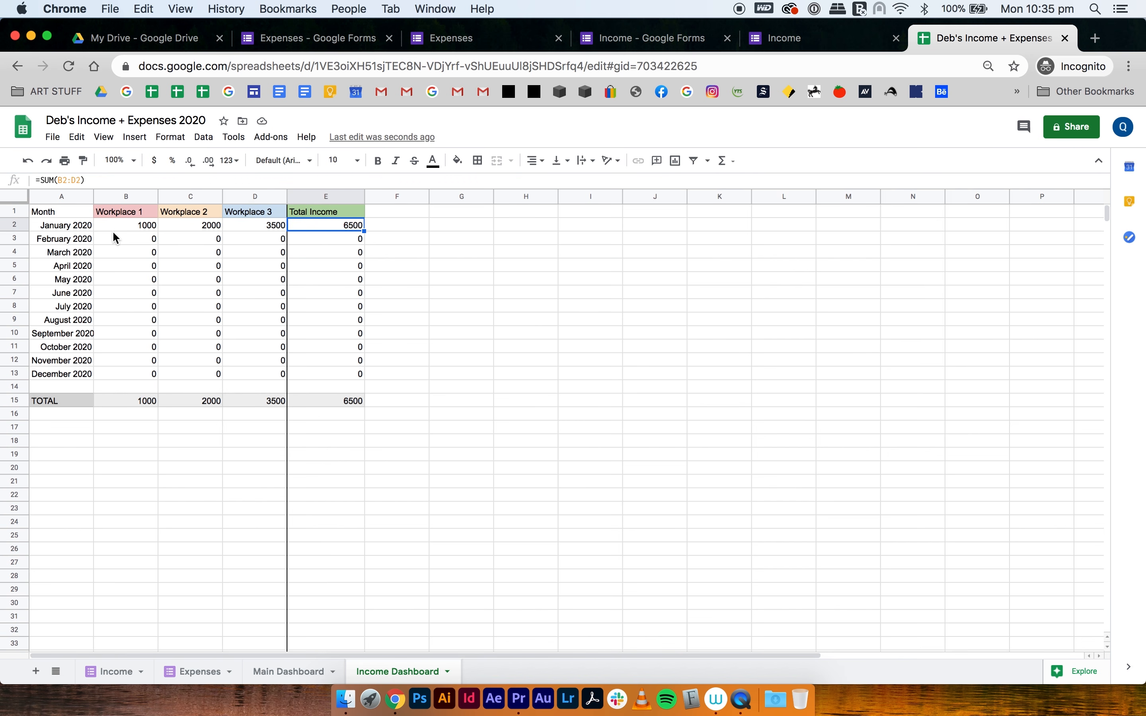
Step: Format the Income Dashboard range B2:E15, including the TOTAL row, with the Accounting number format
left_click_drag(113, 225, 327, 399)
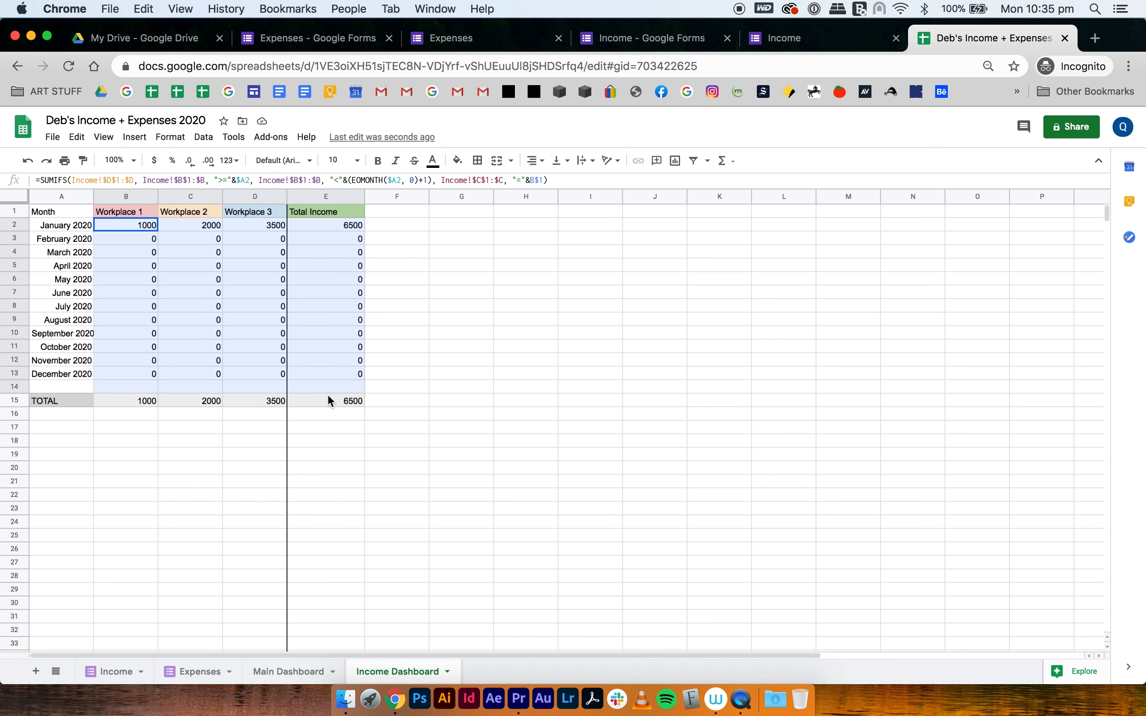
left_click(169, 139)
mouse_move(199, 192)
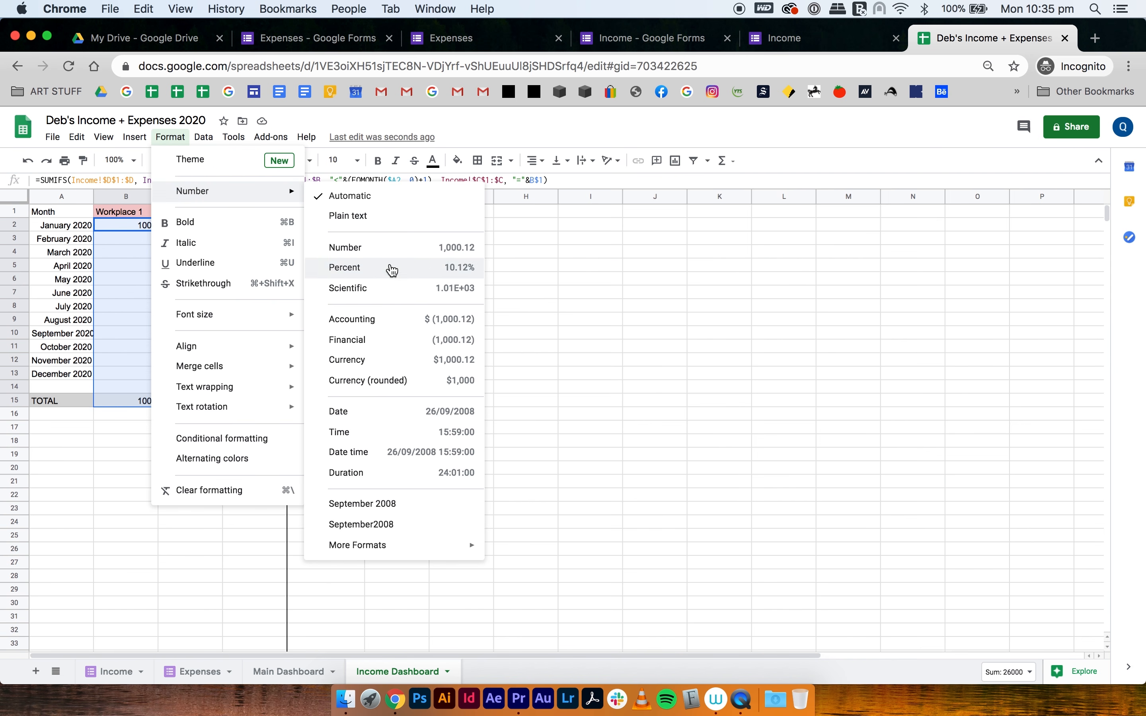
left_click(388, 319)
left_click(500, 334)
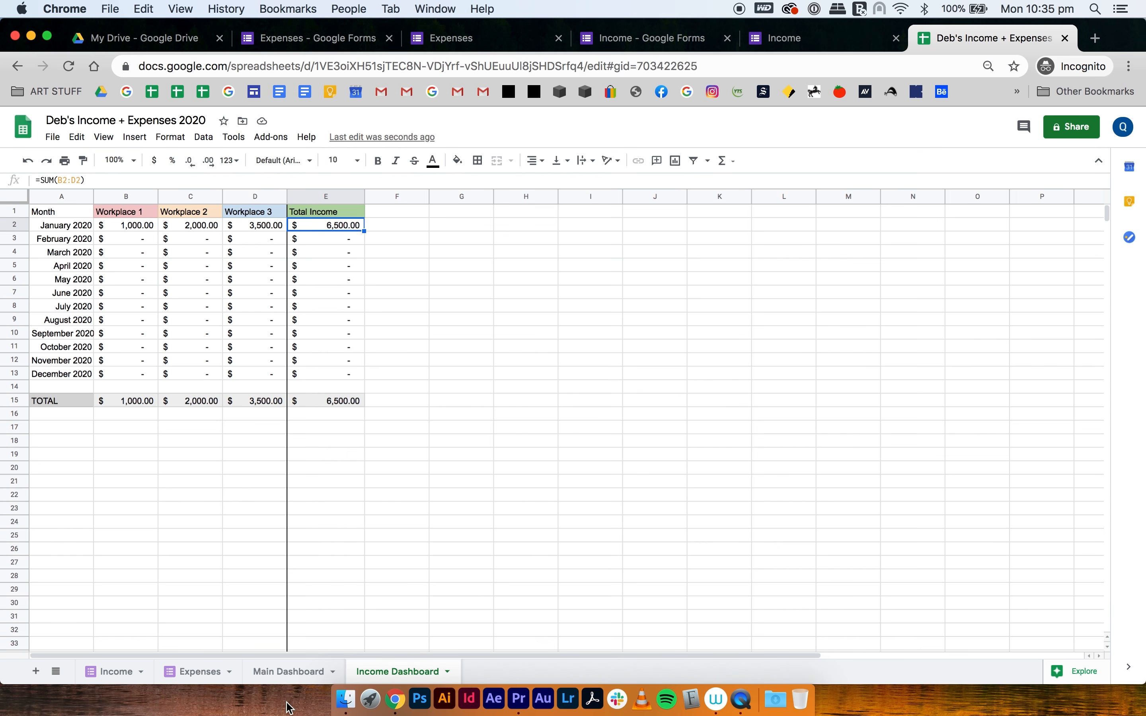
Step: In the Main Dashboard's Total Income column, enter =sum('Income Dashboard'!E2) for January 2020 and fill it down through December 2020
left_click(289, 672)
left_click_drag(515, 225, 522, 374)
left_click(523, 375)
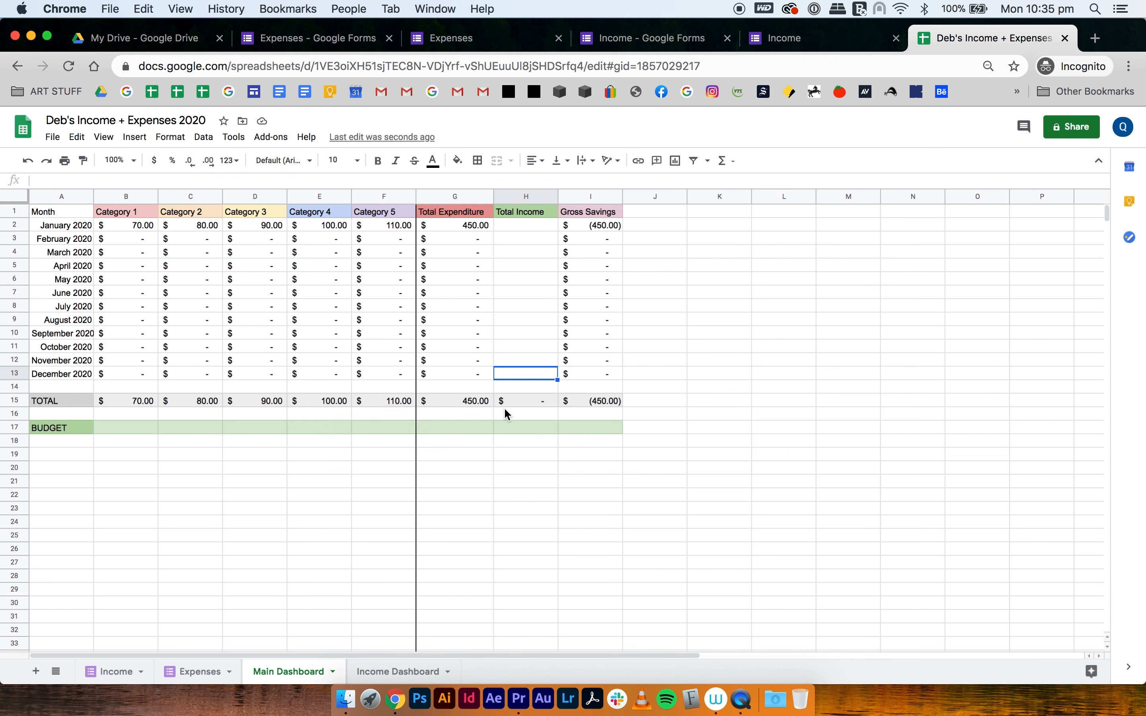
left_click(524, 222)
type("=")
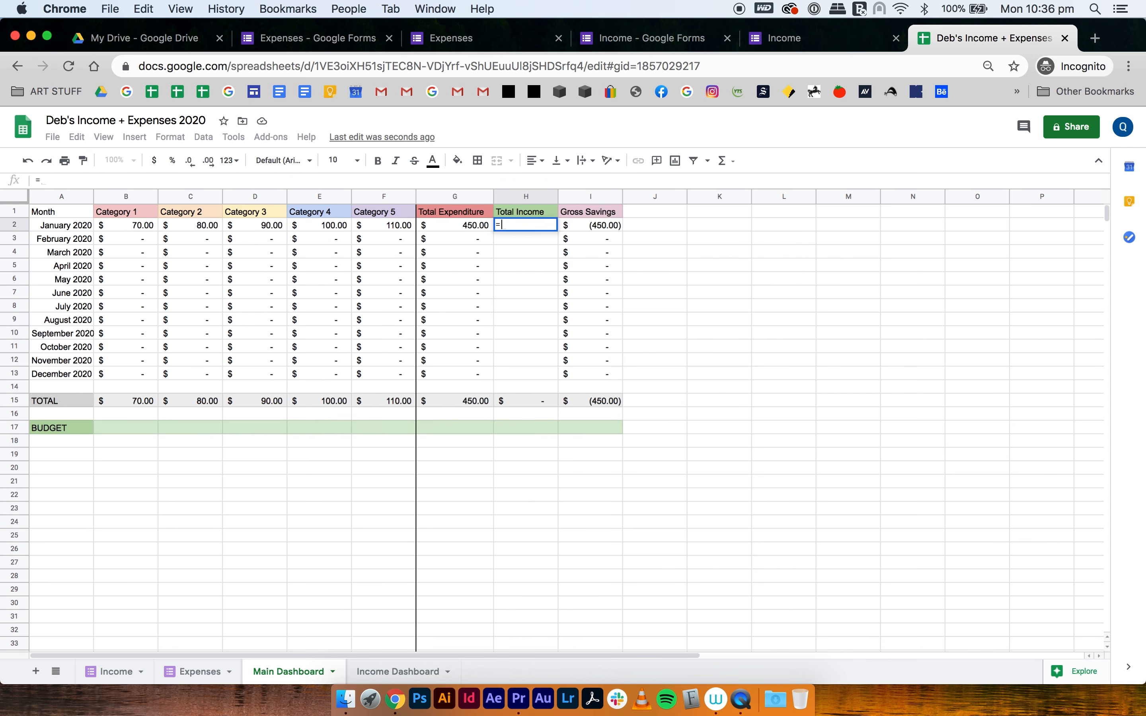
type("sum(")
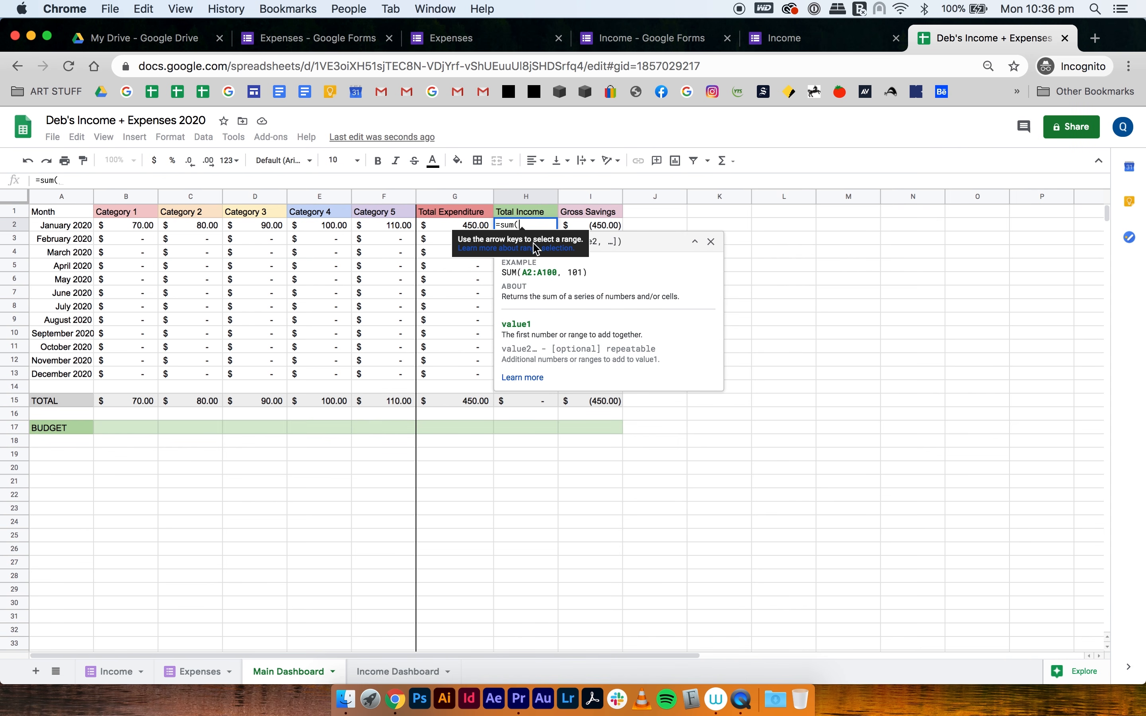
left_click(393, 672)
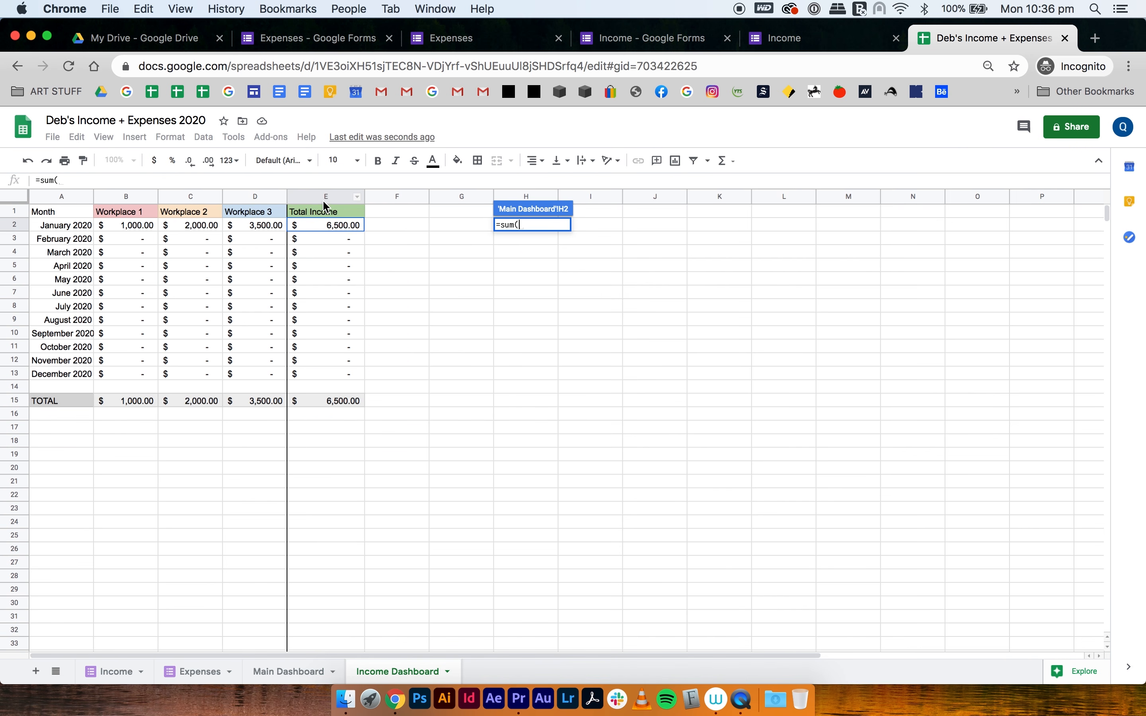
left_click(326, 229)
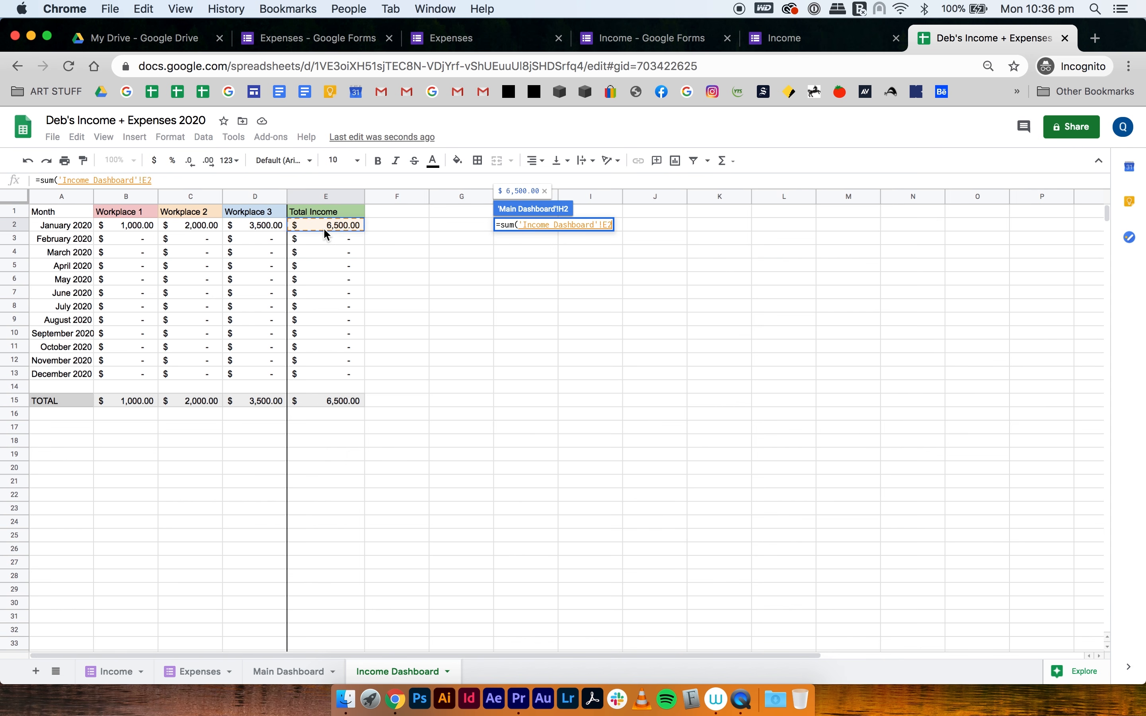
key("Return")
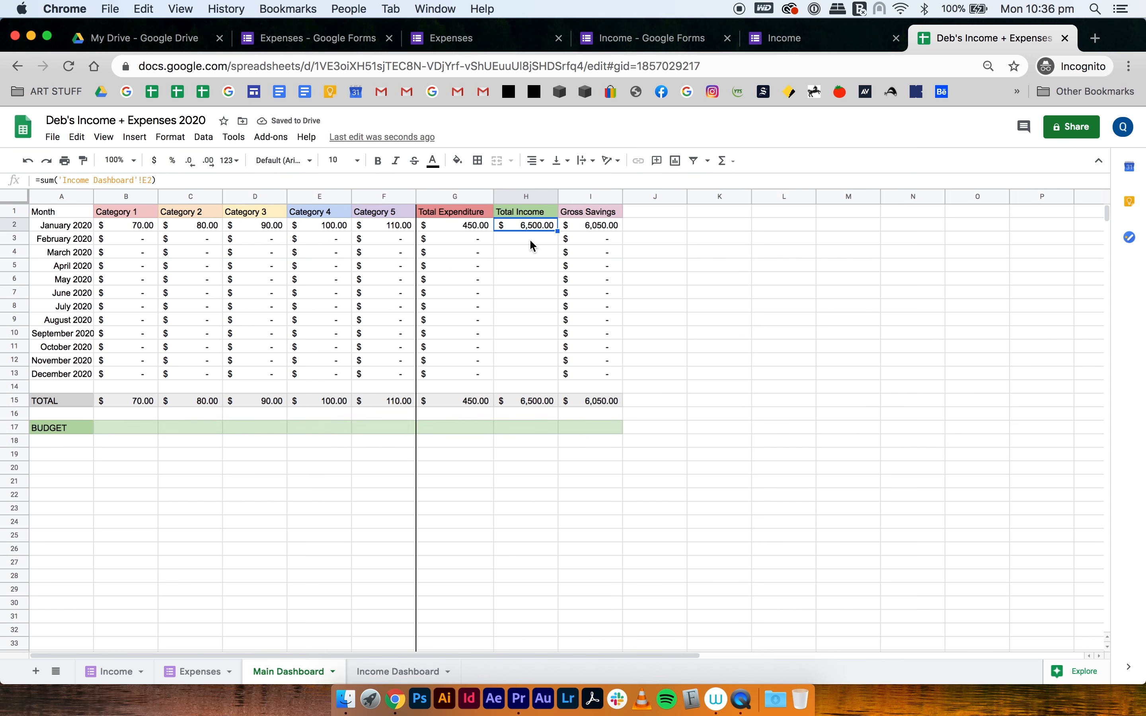
left_click_drag(556, 231, 547, 374)
left_click(684, 339)
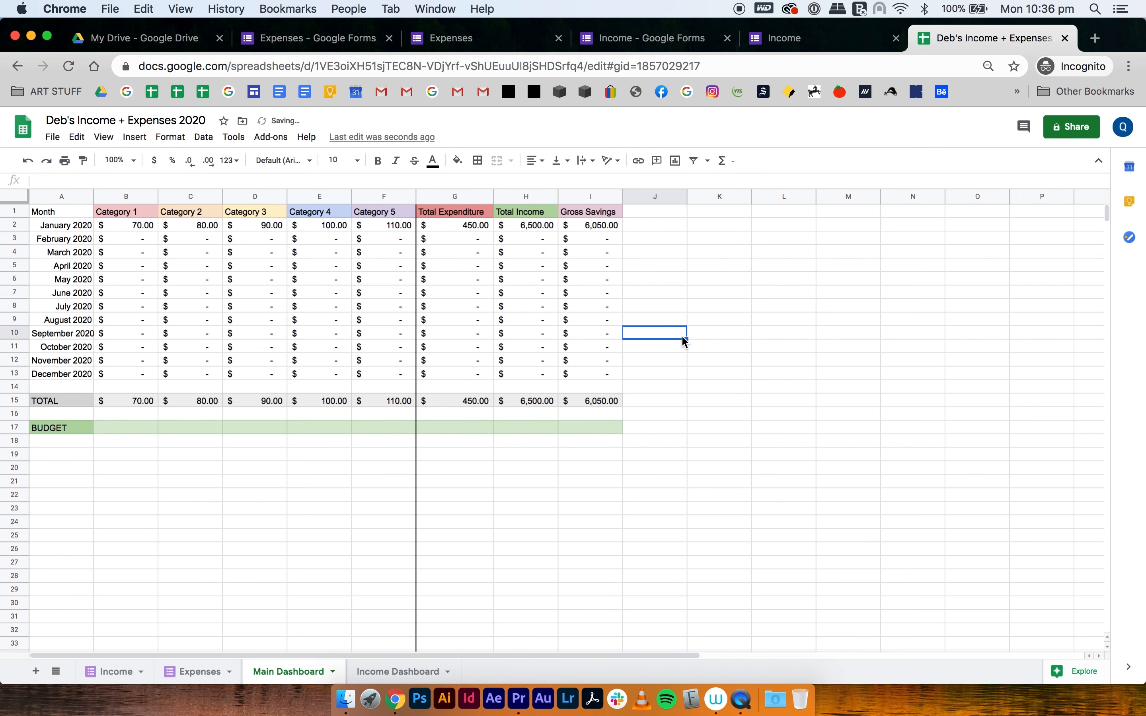
Step: Check the Total Income formulas on the Main Dashboard cell by cell from January 2020 to December 2020
left_click(535, 227)
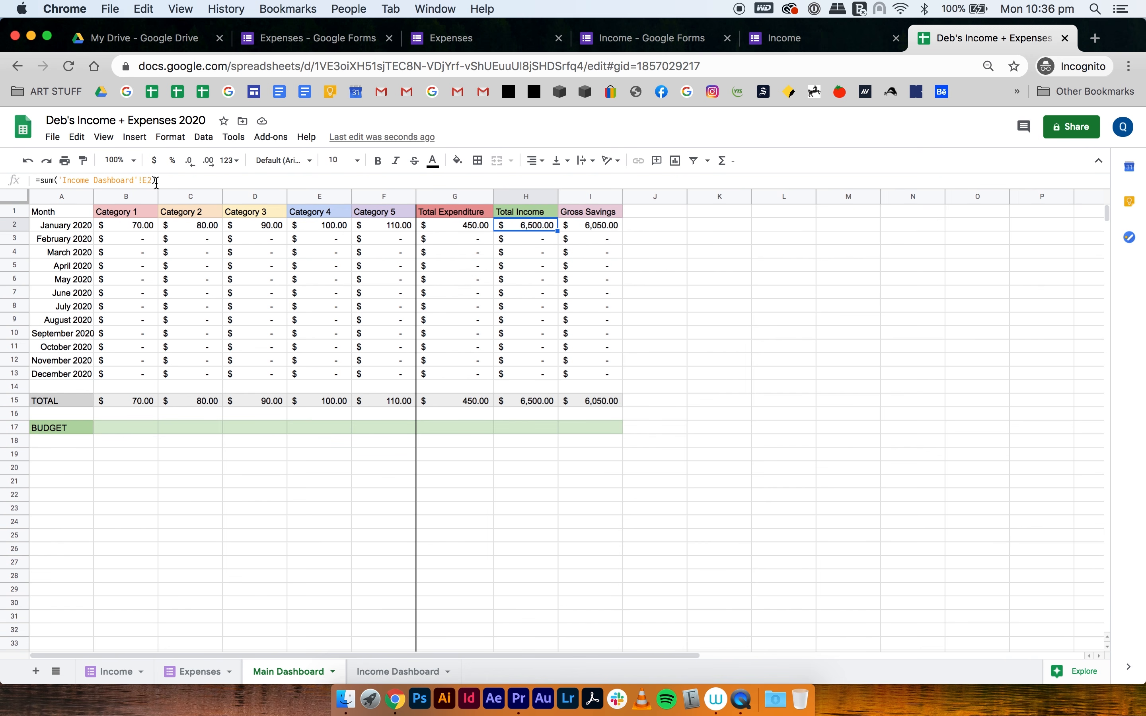
left_click(530, 237)
key("Down")
key("Down")
key("Down")
key("Down")
key("Down")
key("Down")
key("Down")
key("Down")
key("Down")
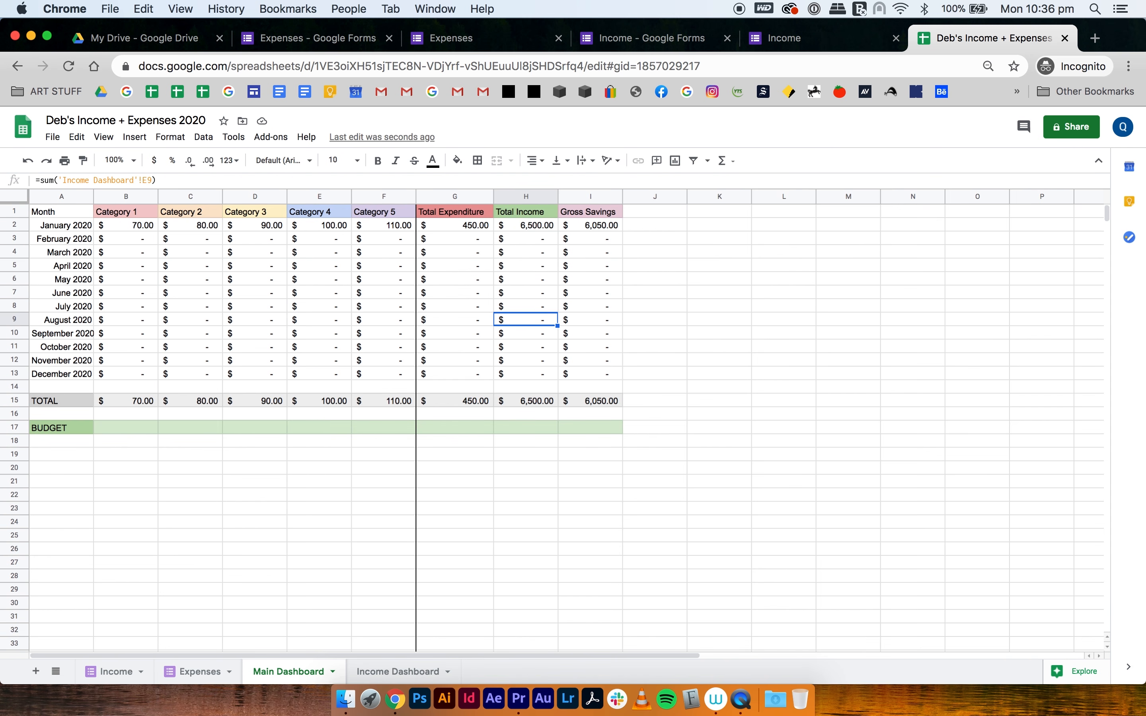
key("Down")
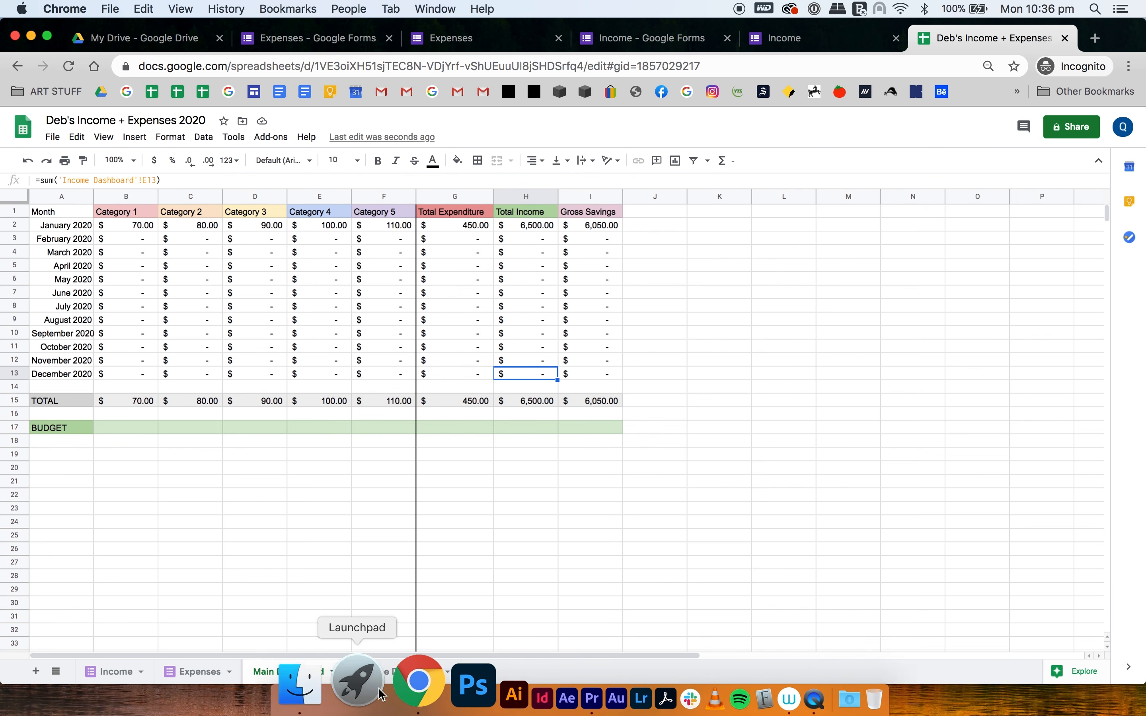
Step: Compare the Income Dashboard's December 2020 total formula with the Main Dashboard's January 2020 Total Income and Gross Savings cells
left_click(398, 671)
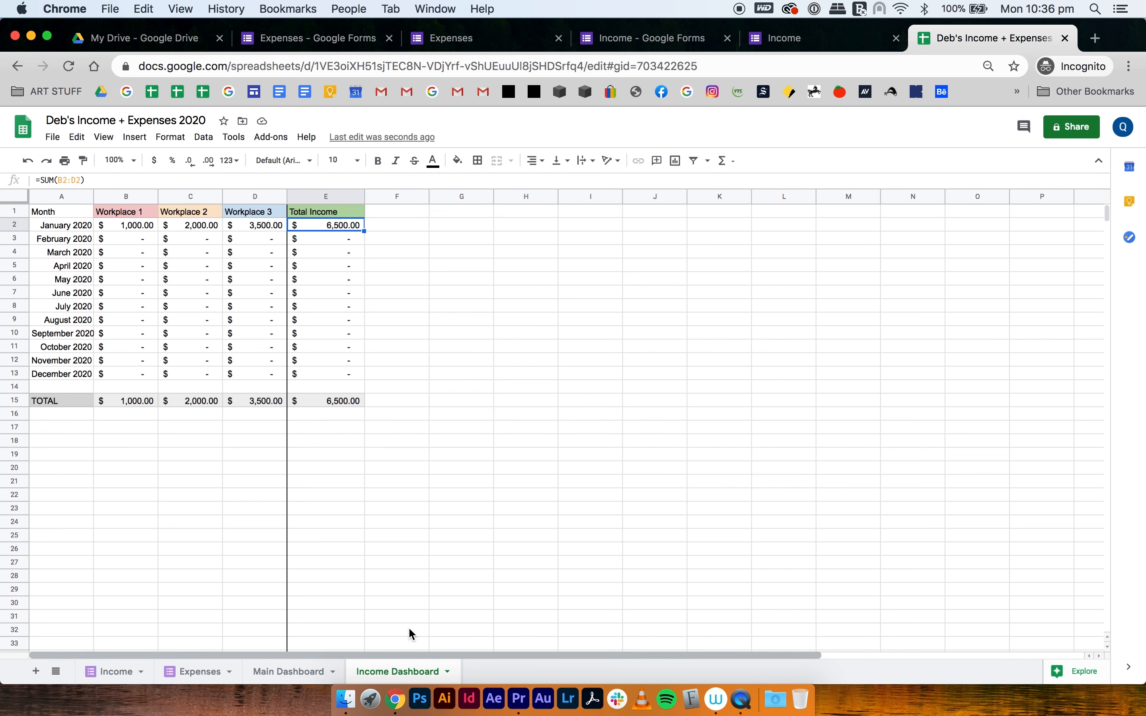
left_click(332, 374)
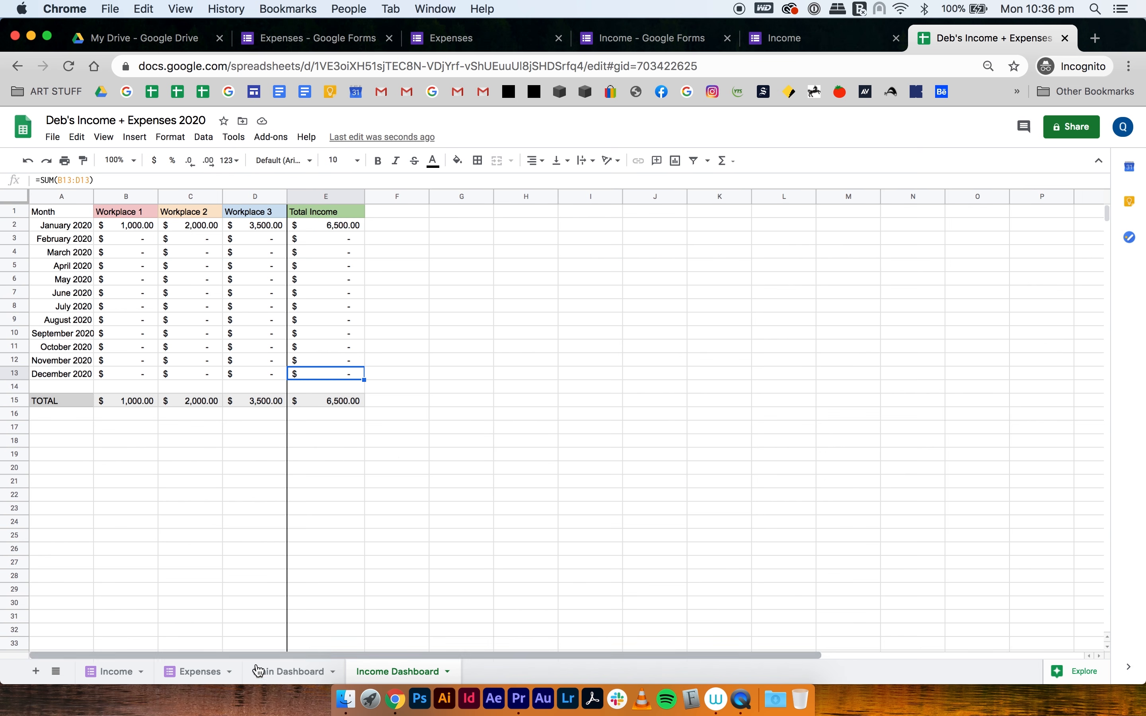
left_click(289, 671)
left_click(531, 229)
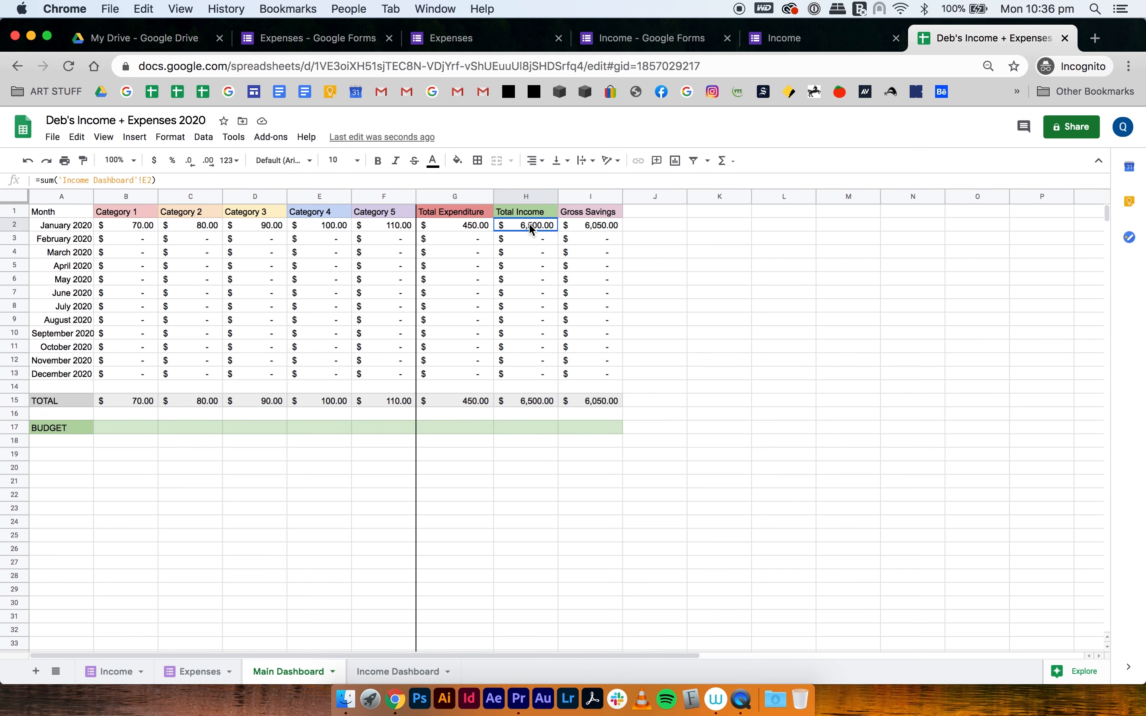
left_click(603, 228)
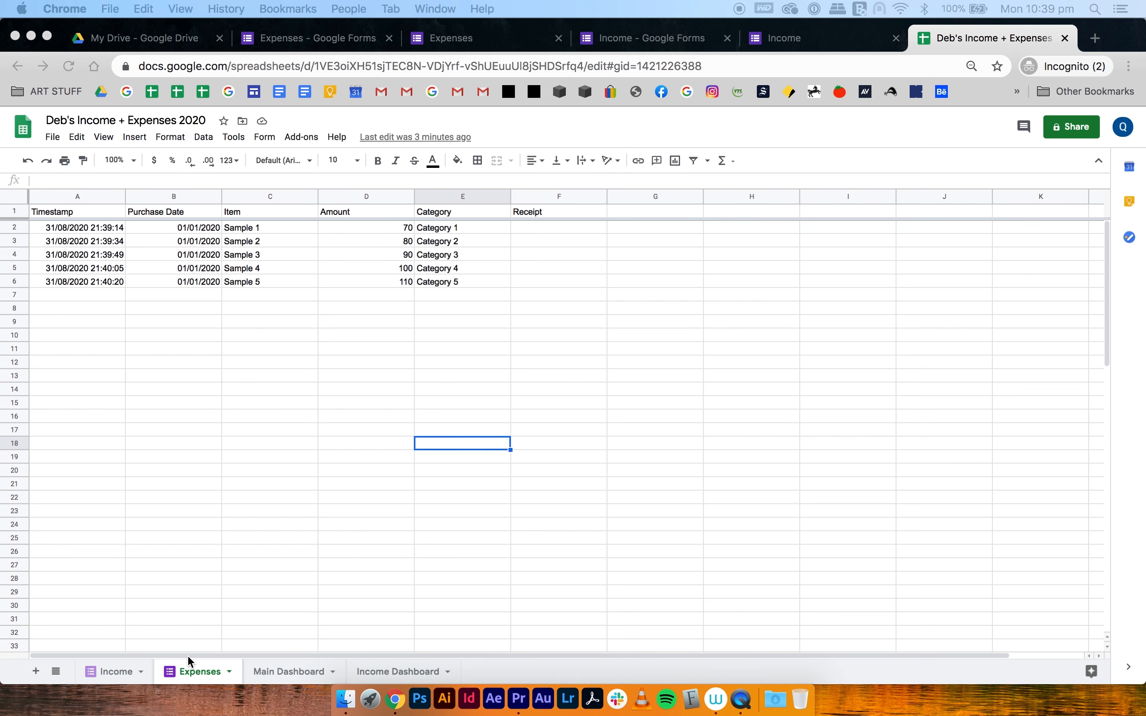
Step: Add a conditional formatting rule to the Expenses sheet's Category column giving text exactly "Category 1" a light red fill
left_click(458, 196)
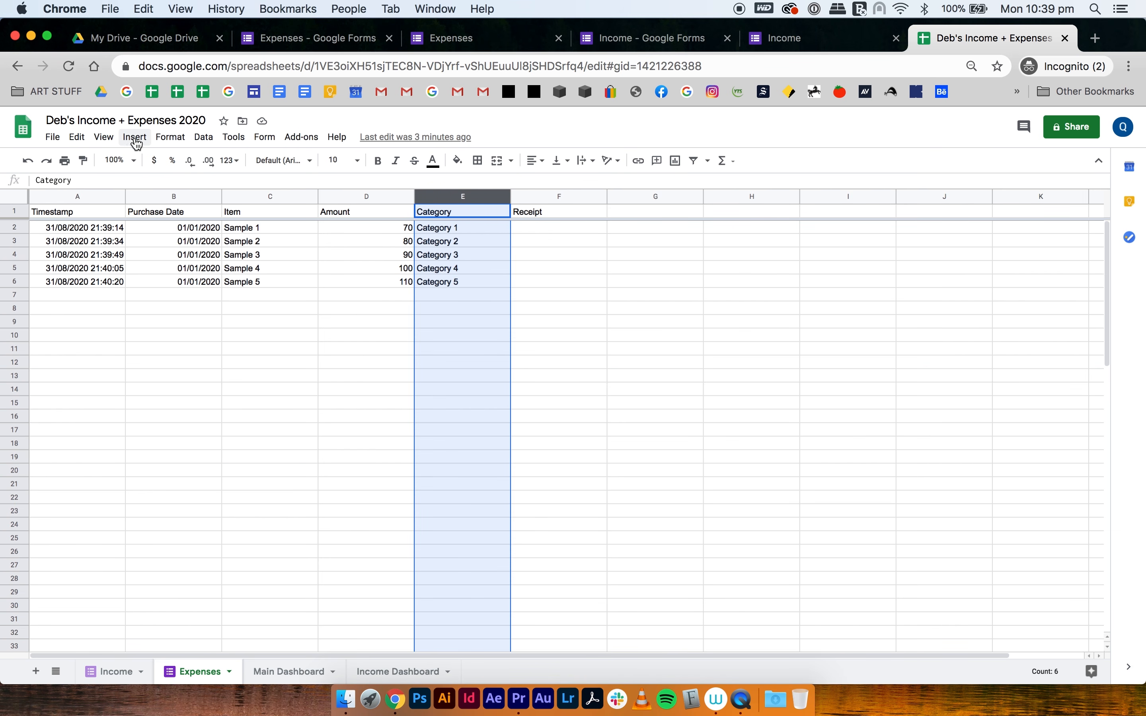
left_click(170, 137)
left_click(225, 438)
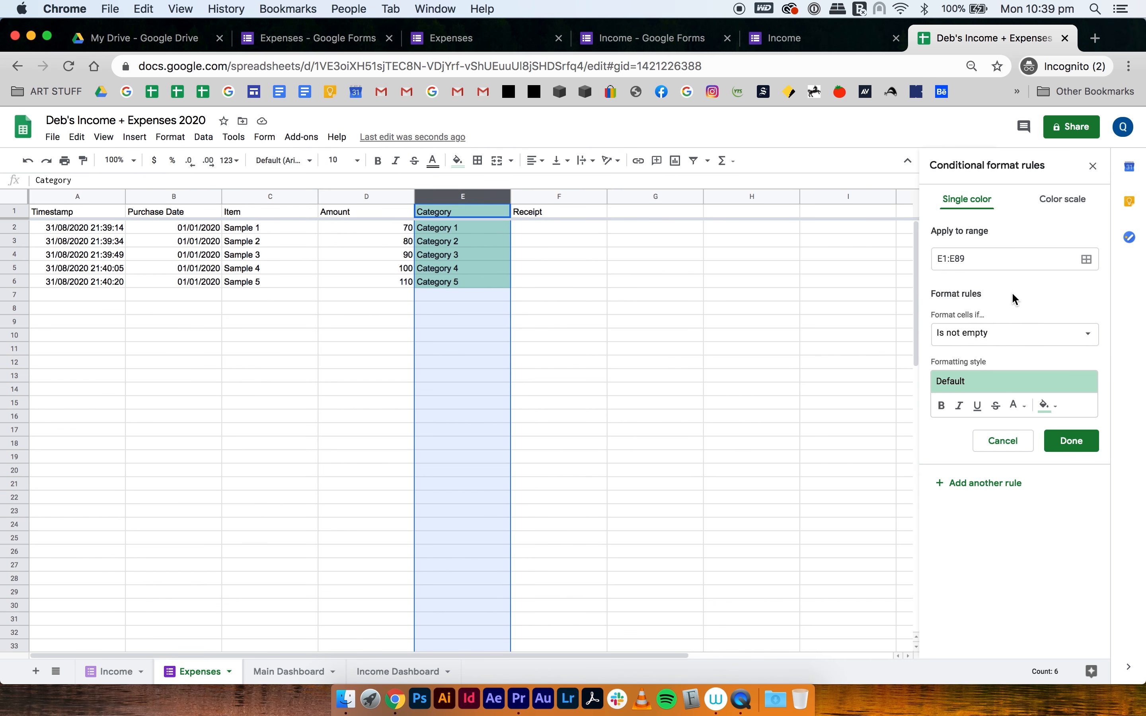
left_click(1013, 333)
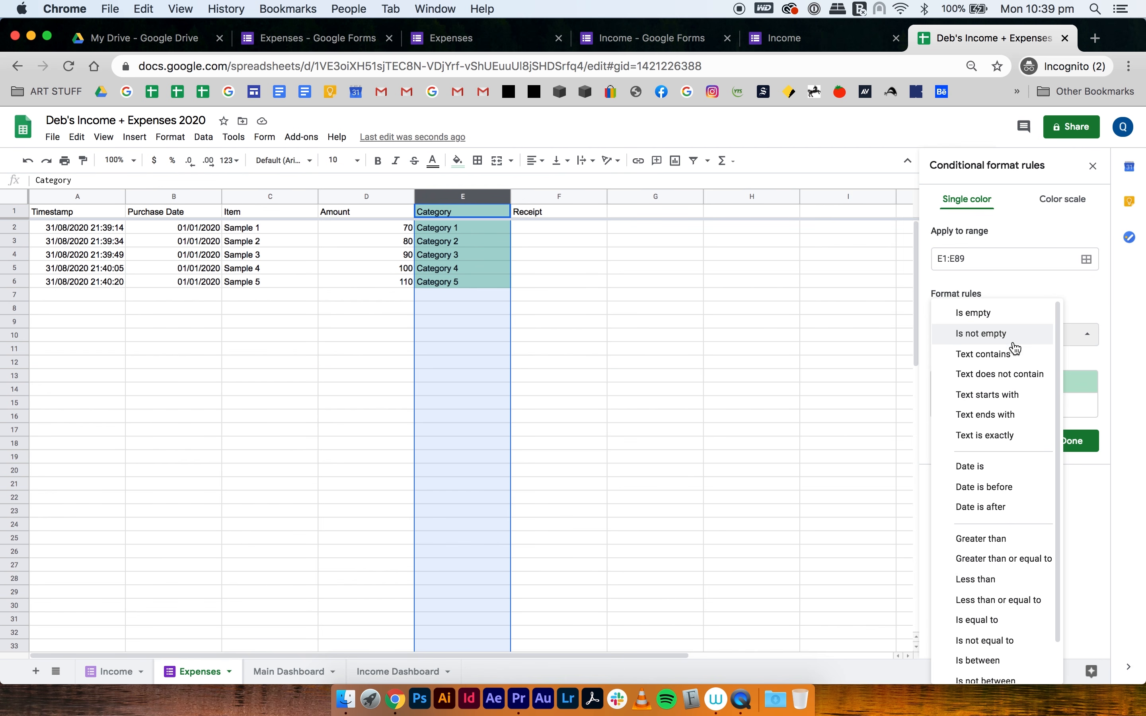
left_click(984, 435)
left_click(981, 366)
type("Category 1")
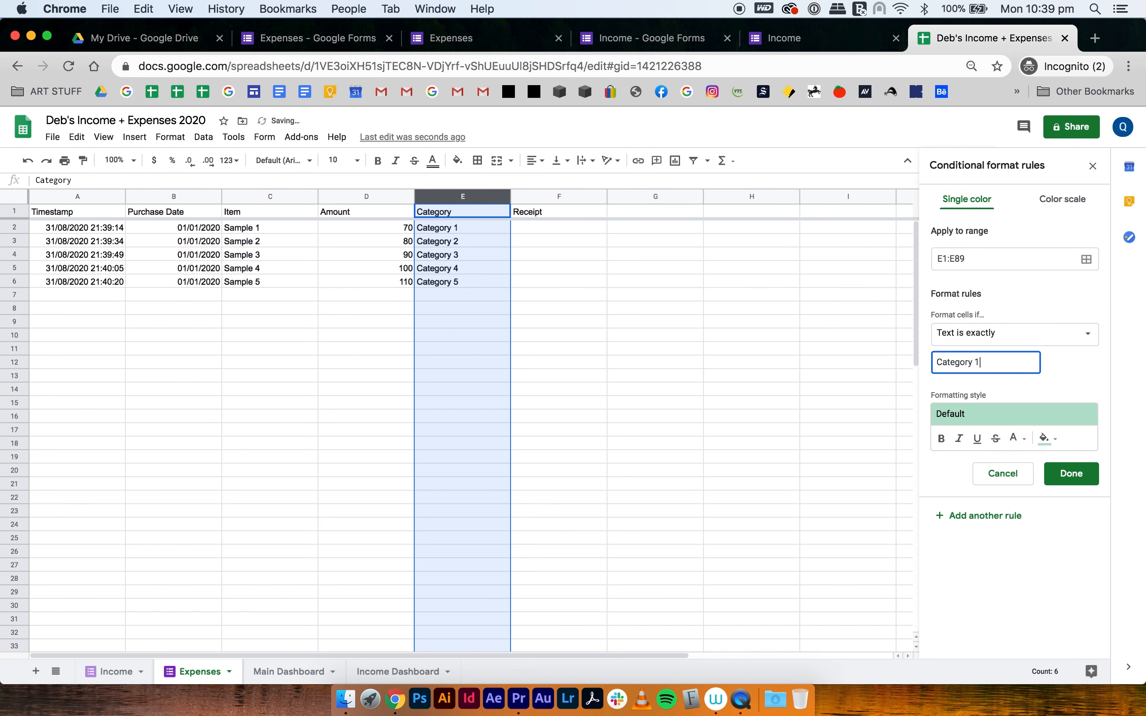
left_click(1046, 438)
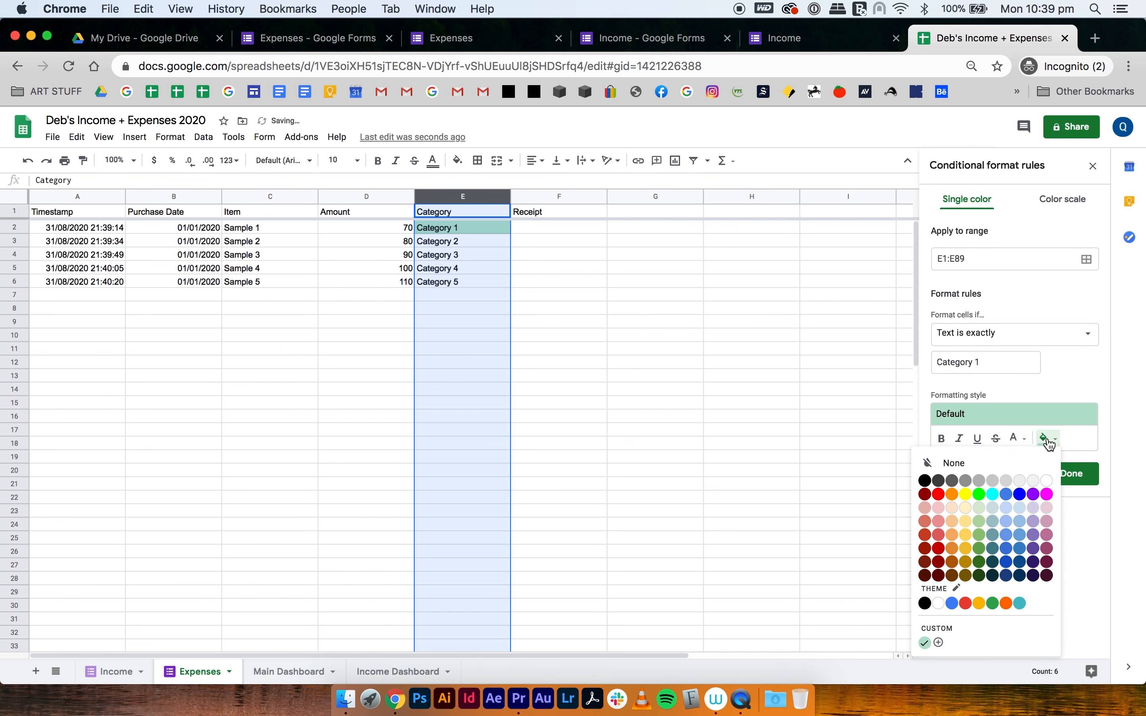
left_click(942, 509)
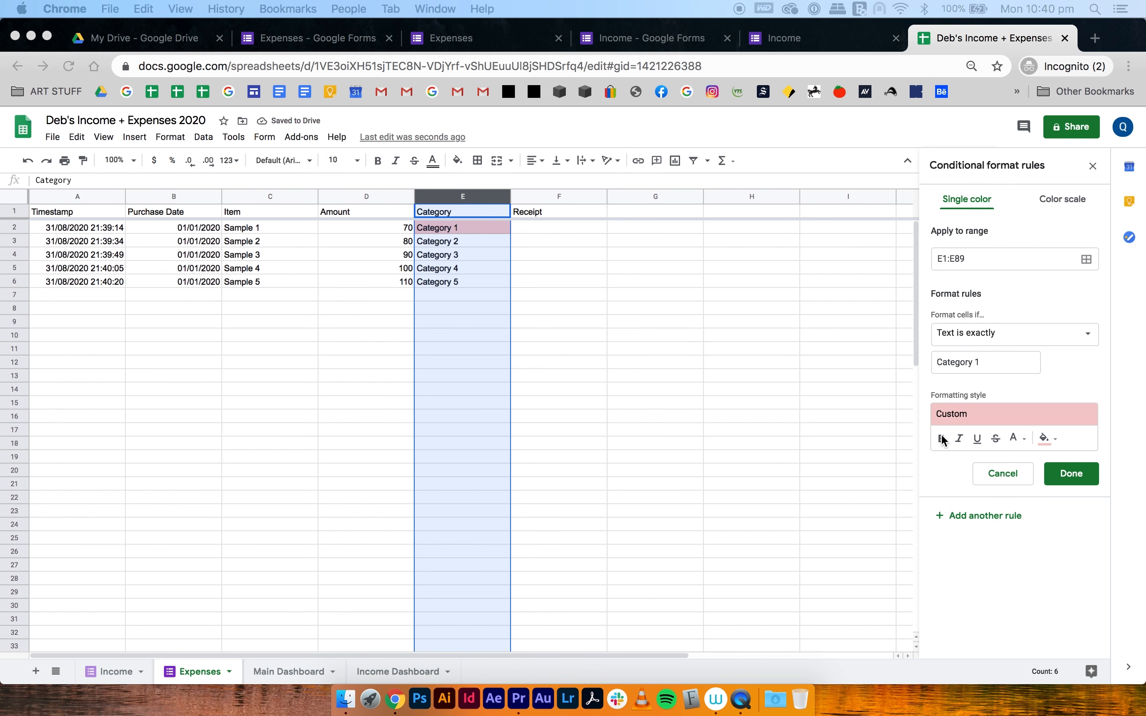
left_click(1070, 473)
Step: Add another conditional formatting rule to E1:E89 giving text exactly "Category 2" a light orange fill
left_click(996, 254)
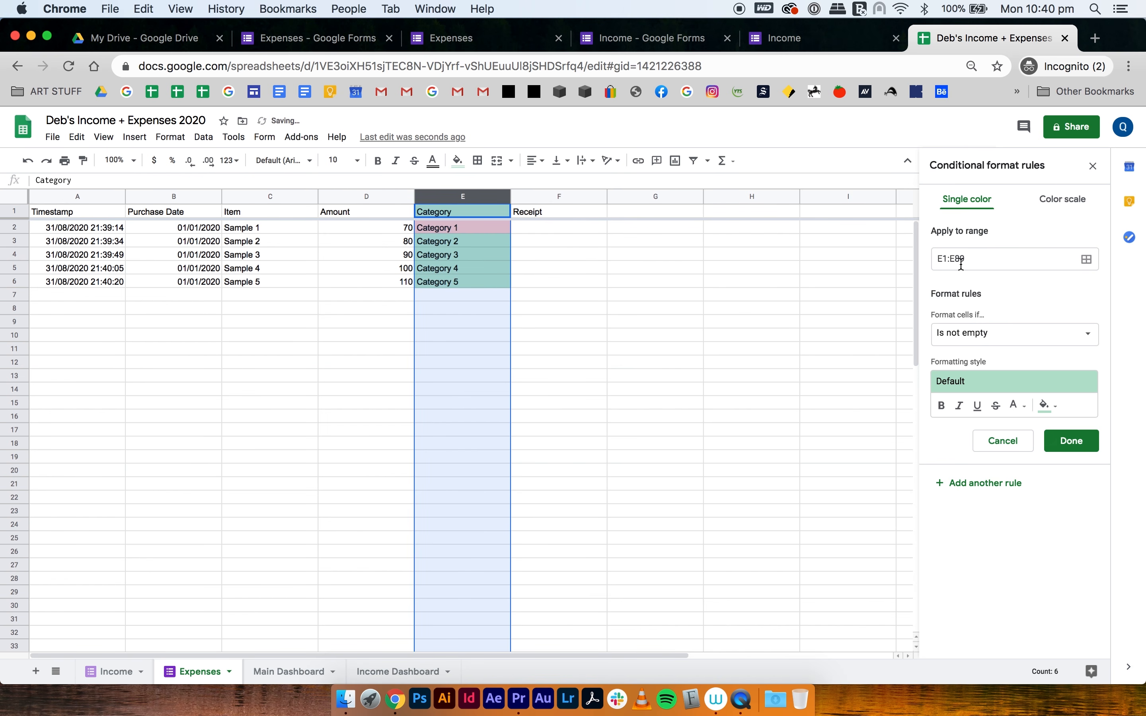
left_click(987, 334)
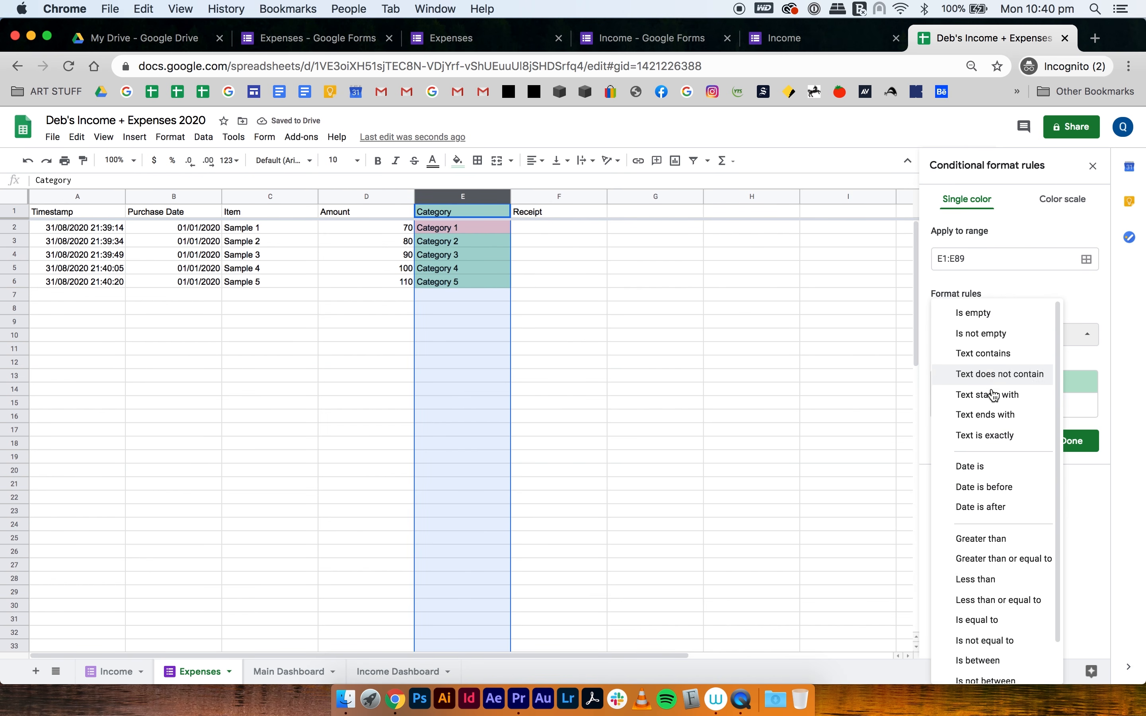
left_click(994, 436)
left_click(971, 363)
type("Ca")
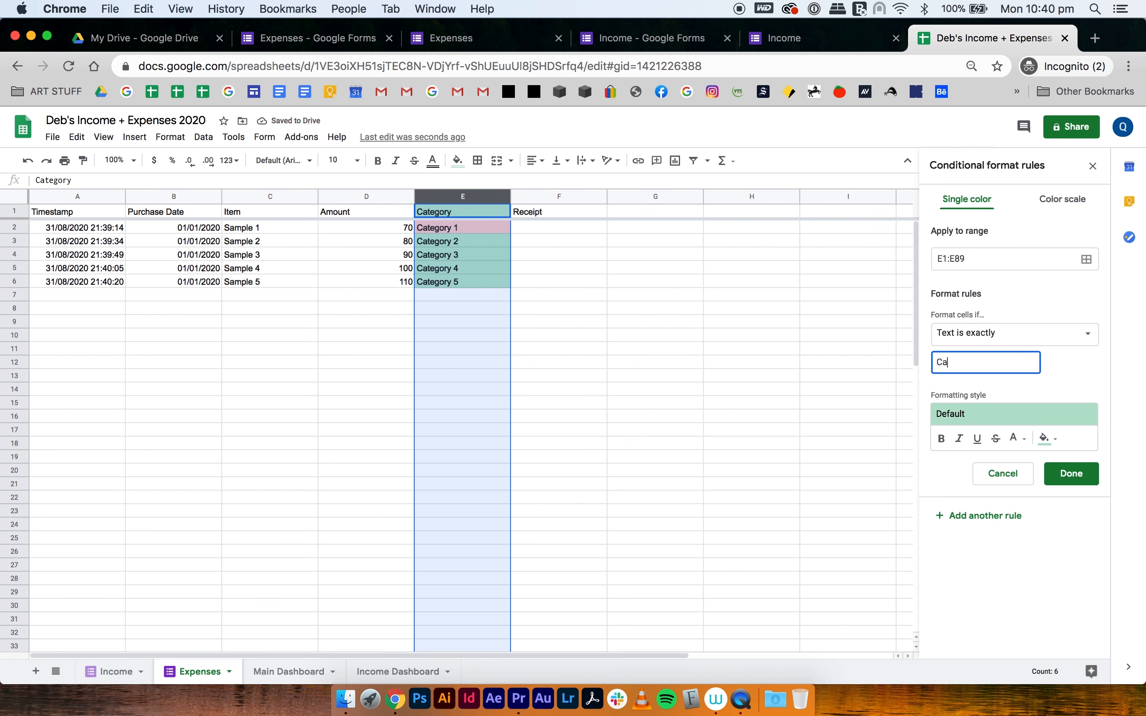
type("tegory 2")
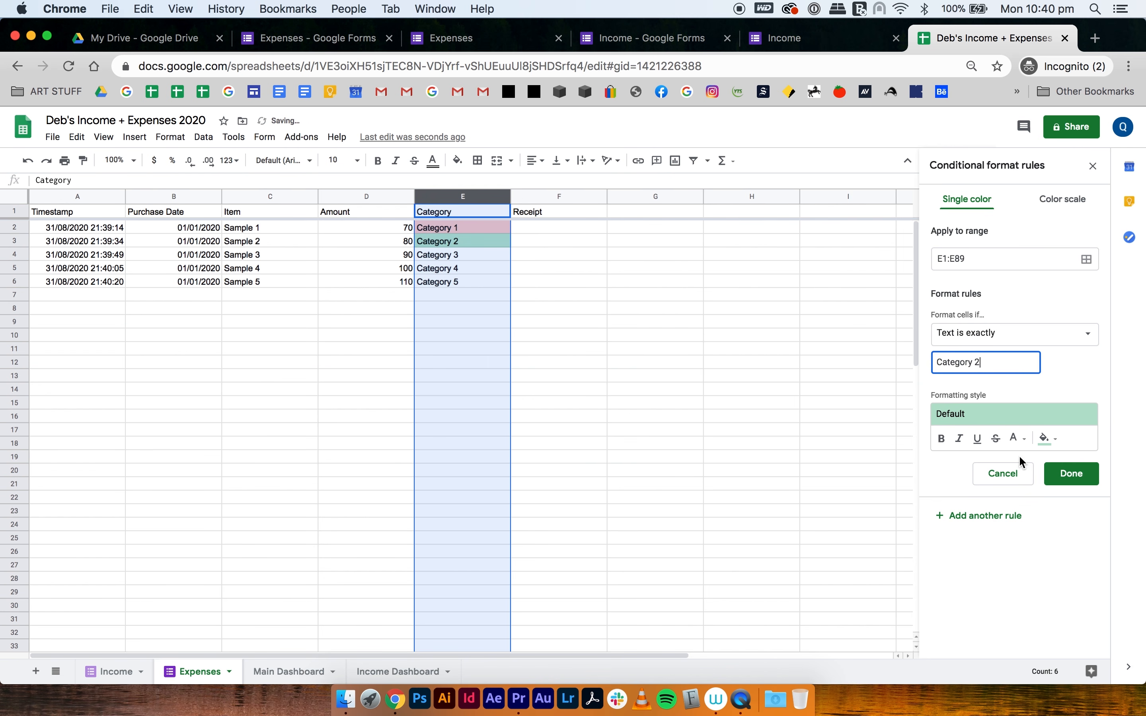
left_click(1040, 439)
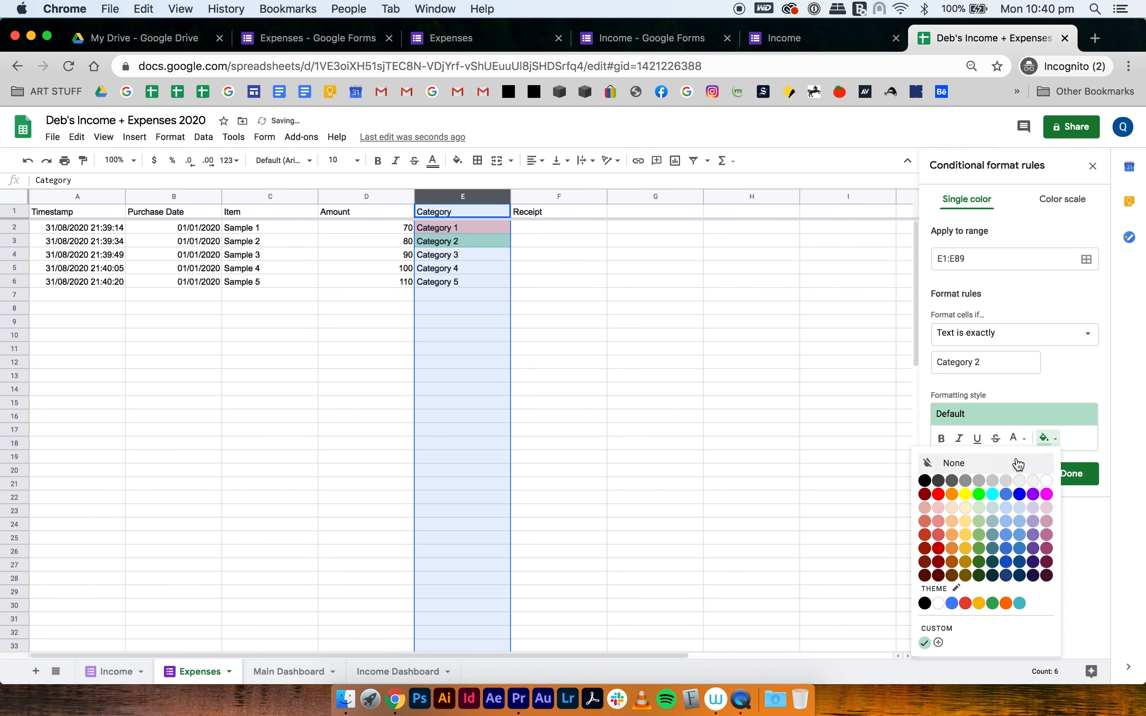
left_click(952, 508)
left_click(1052, 482)
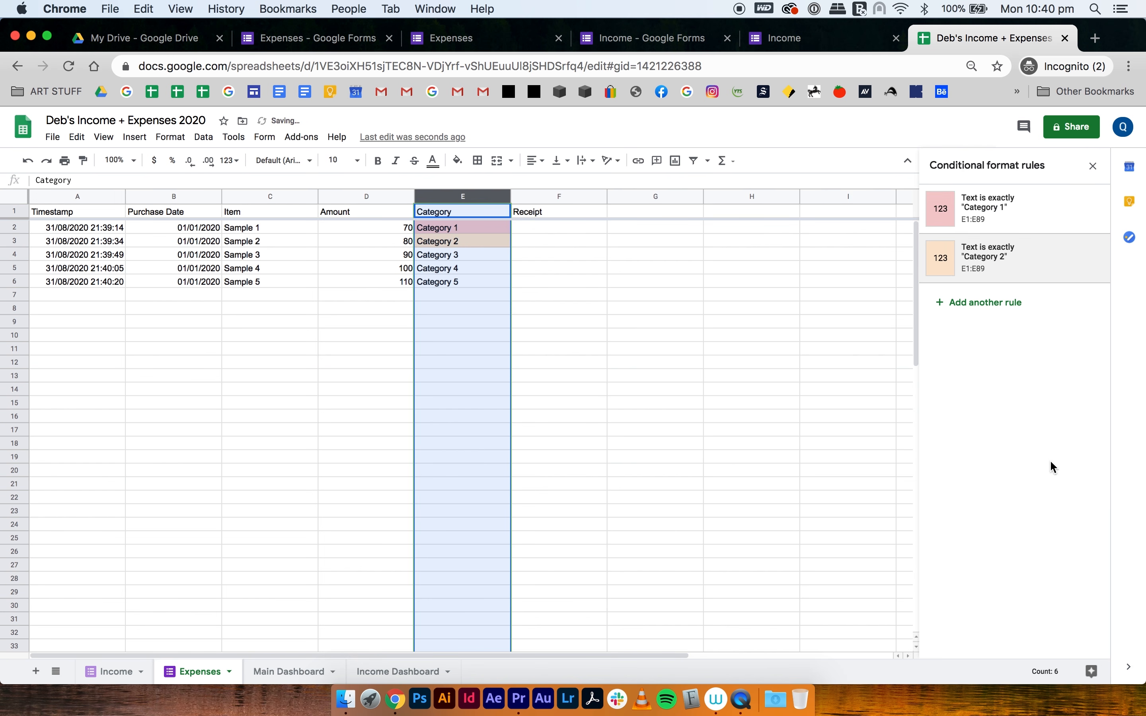
Step: Add a third conditional formatting rule to E1:E89 giving text exactly "Category 3" a light yellow fill
left_click(971, 303)
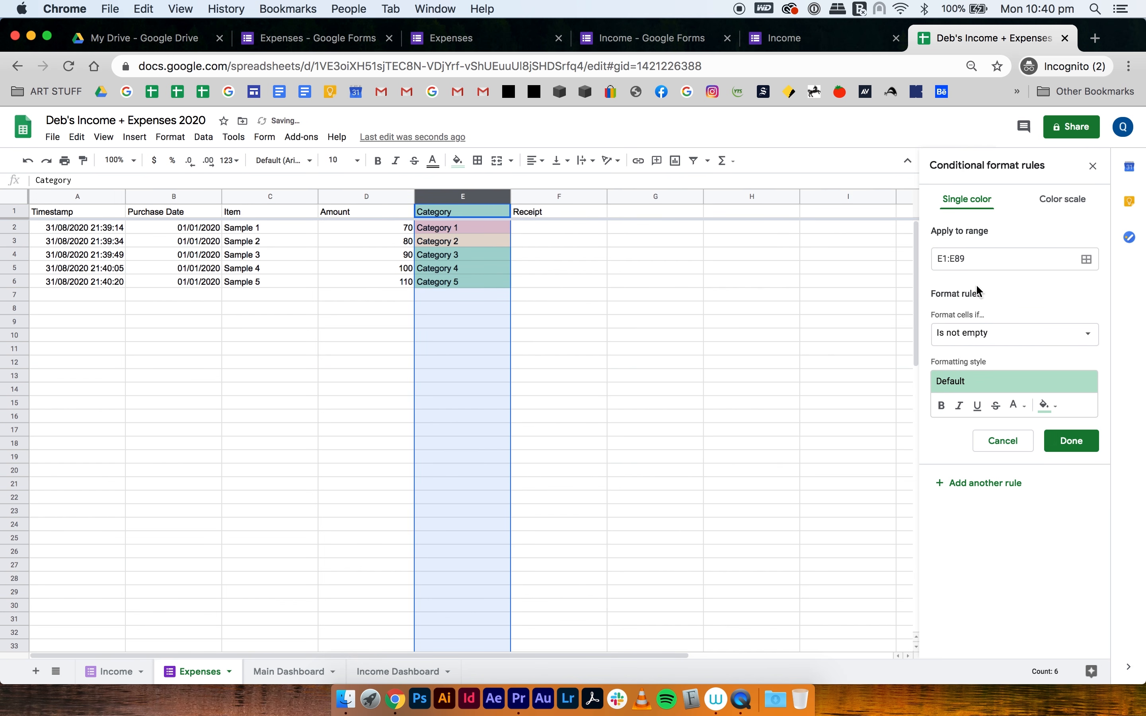
left_click(971, 333)
left_click(989, 445)
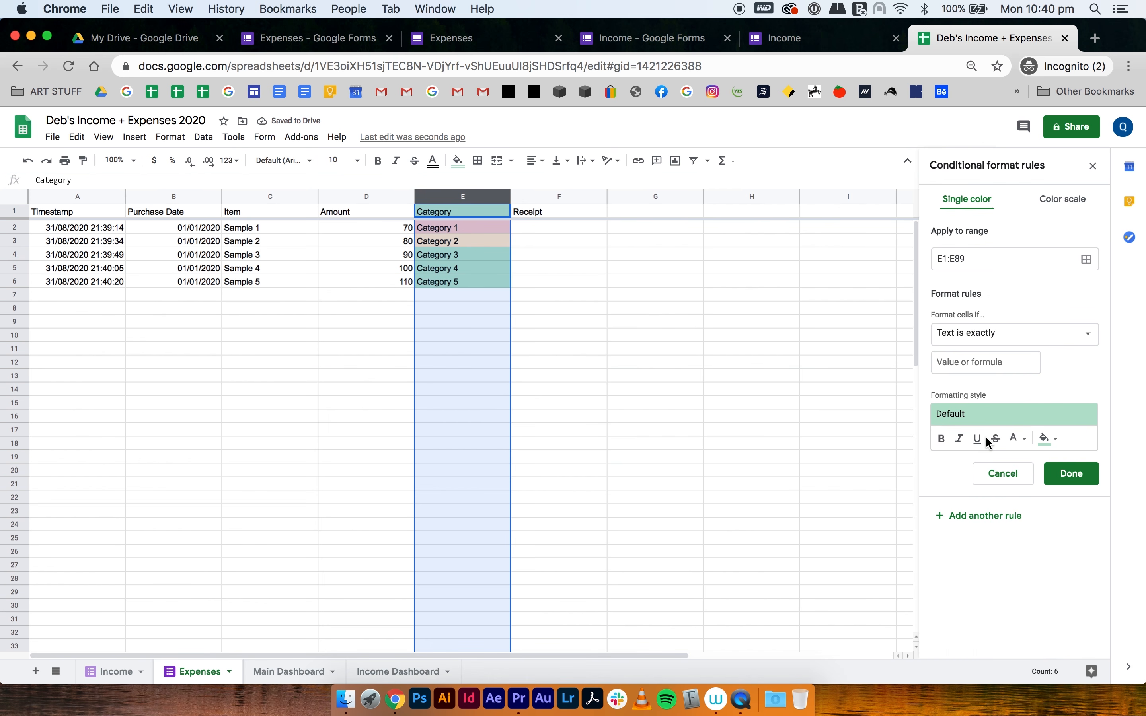
left_click(969, 372)
type("Cate")
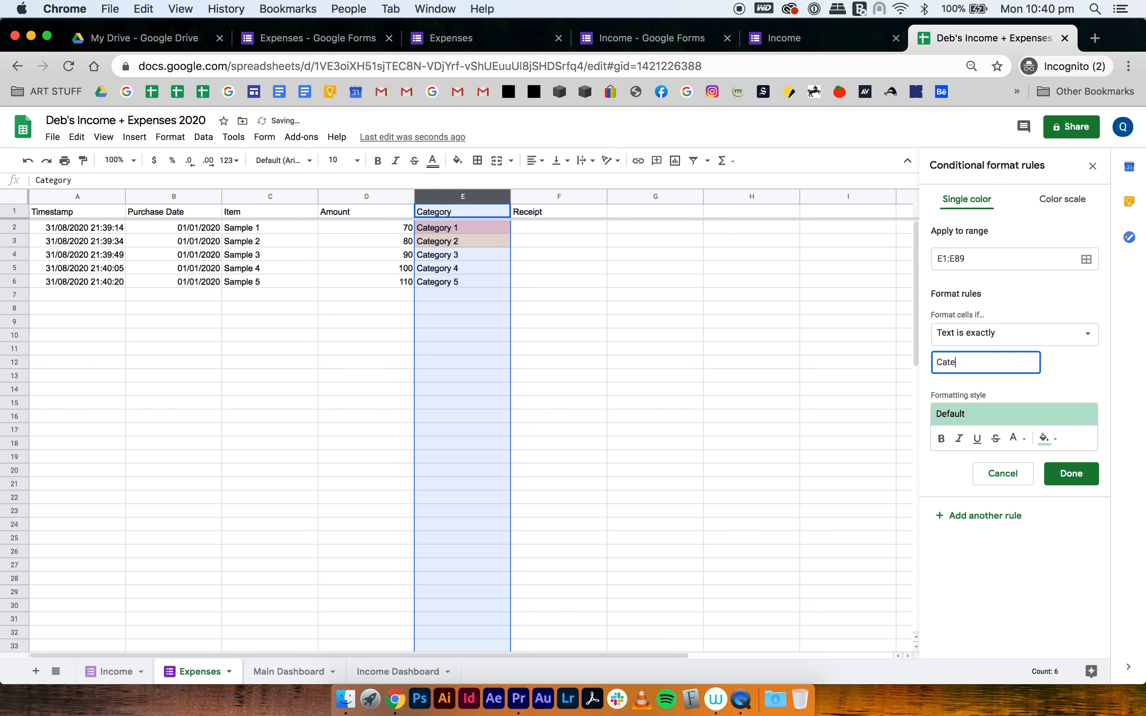
key("BackSpace")
key("BackSpace")
left_click(1046, 439)
left_click(968, 515)
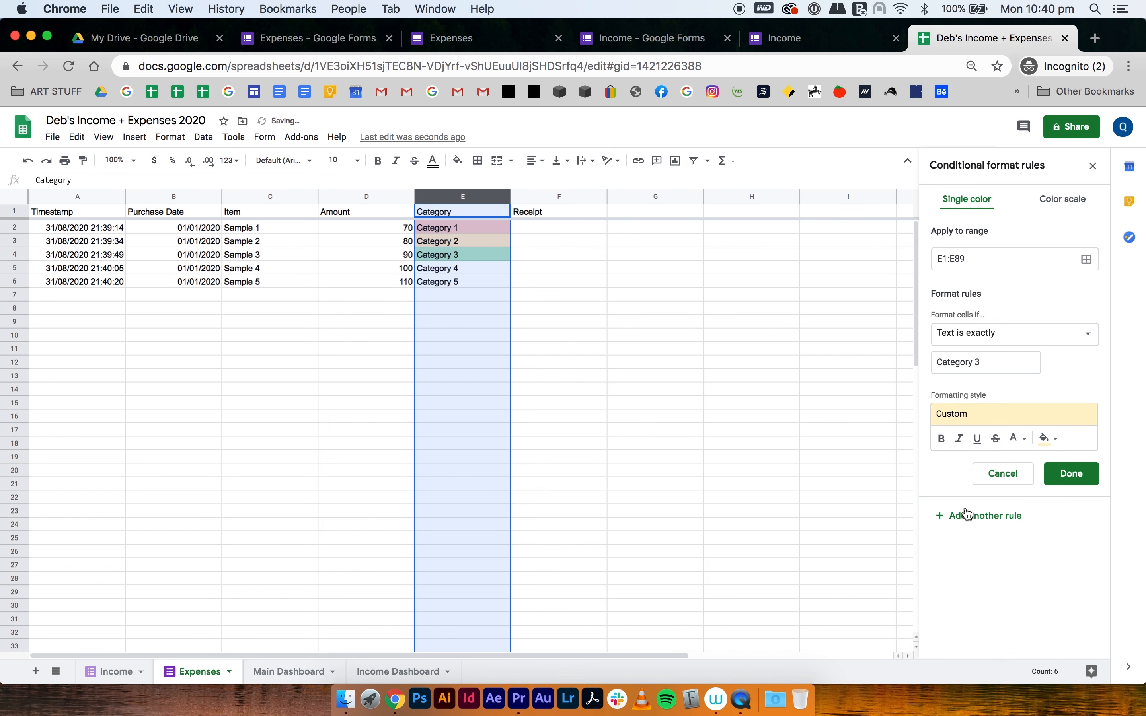
left_click(1070, 474)
Step: Add a conditional formatting rule to E1:E89 giving text exactly "Category 4" a light blue fill
left_click(983, 349)
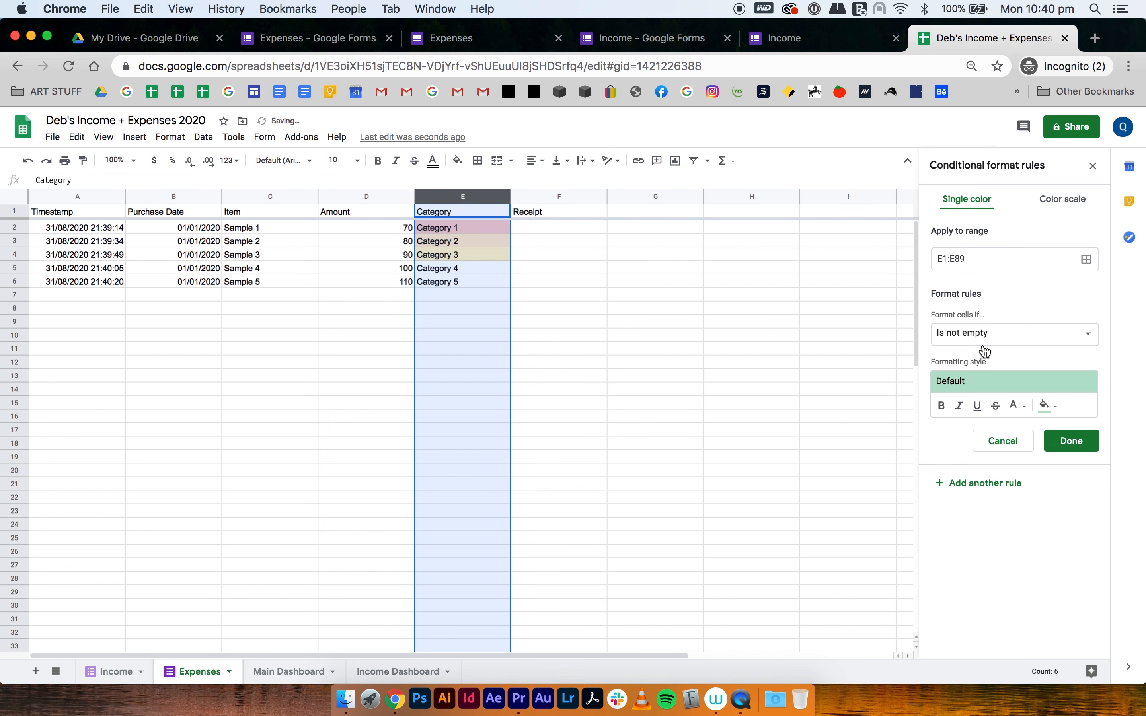
left_click(990, 333)
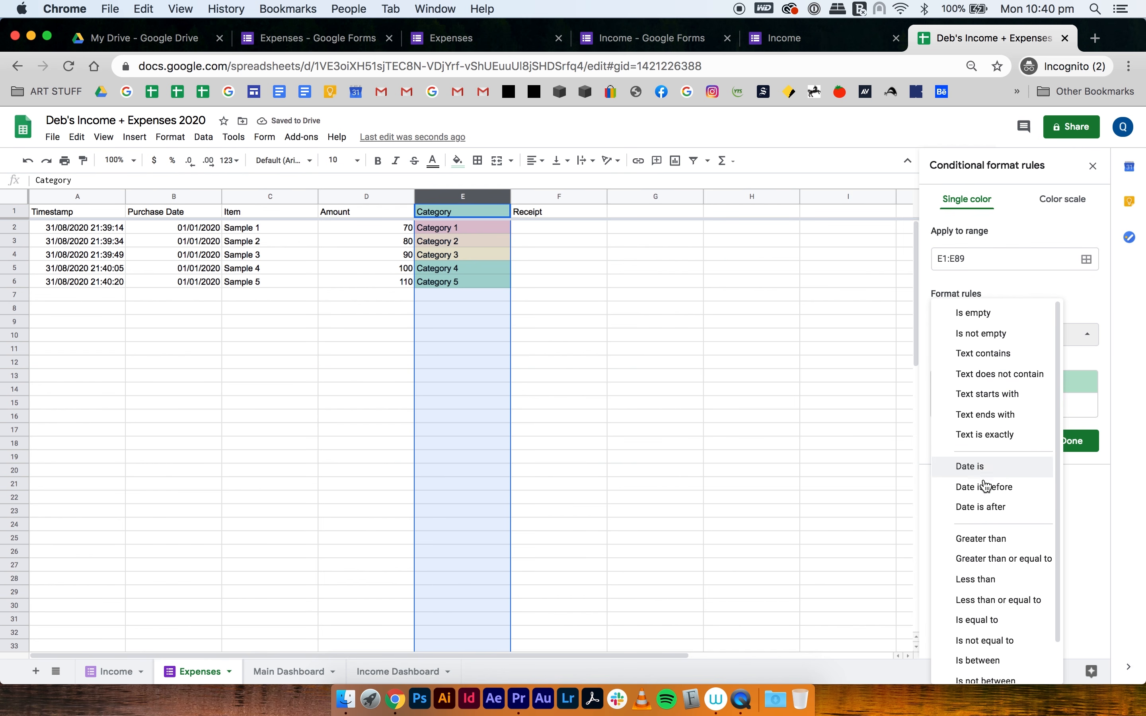
left_click(992, 435)
left_click(989, 360)
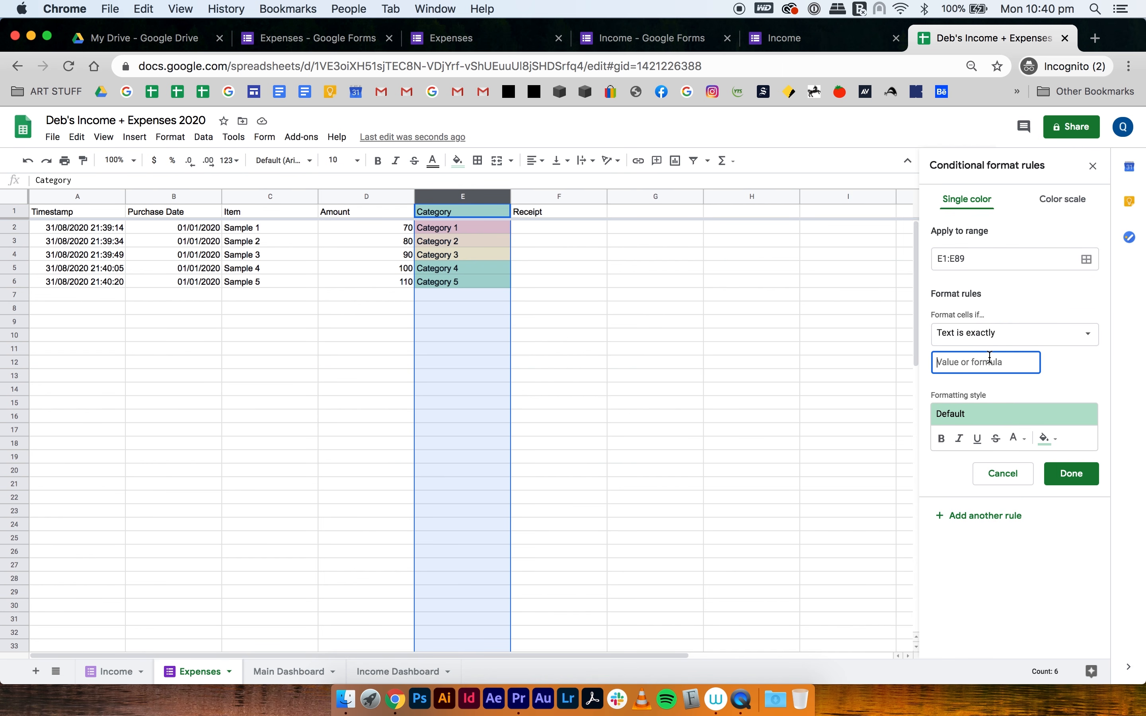
type("Category 4")
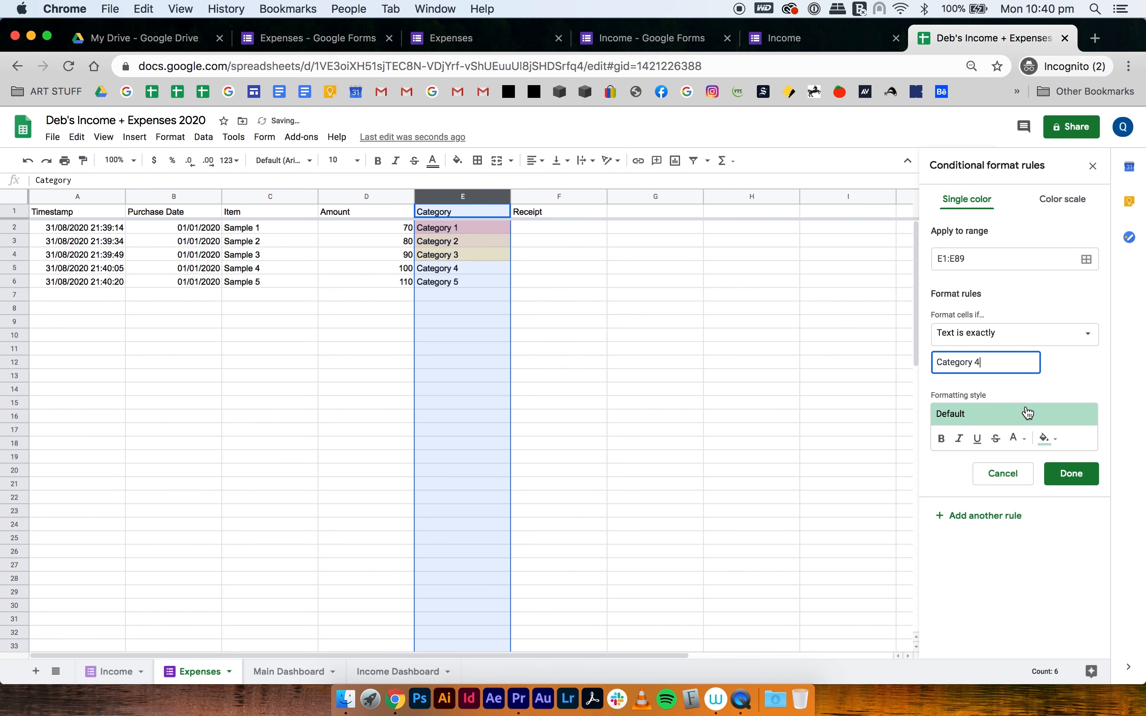
left_click(1052, 440)
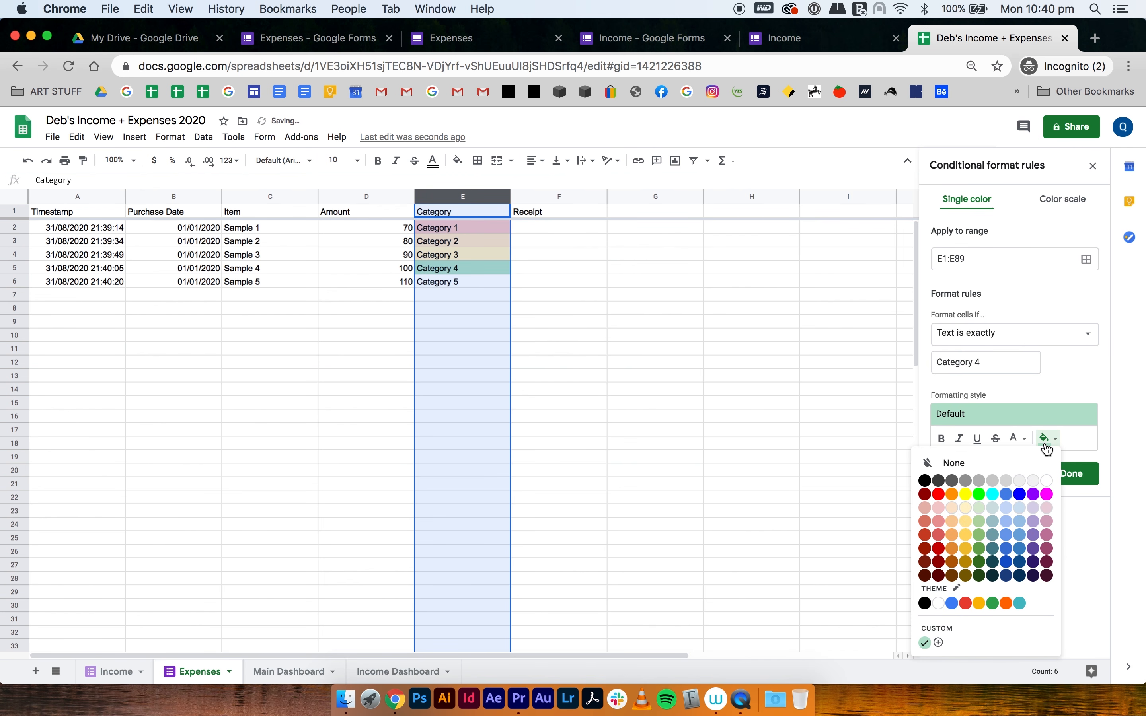
left_click(1007, 509)
left_click(1074, 473)
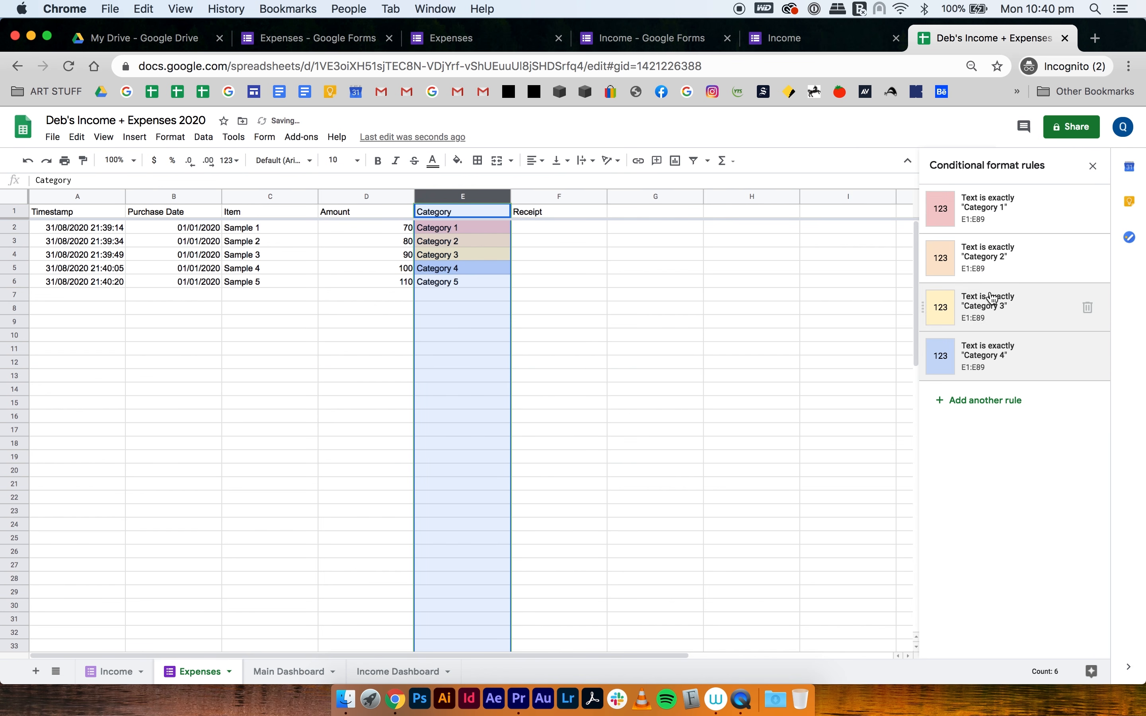
Step: Add a fifth conditional formatting rule to E1:E89 giving text exactly "Category 5" a light purple 3 fill
left_click(979, 404)
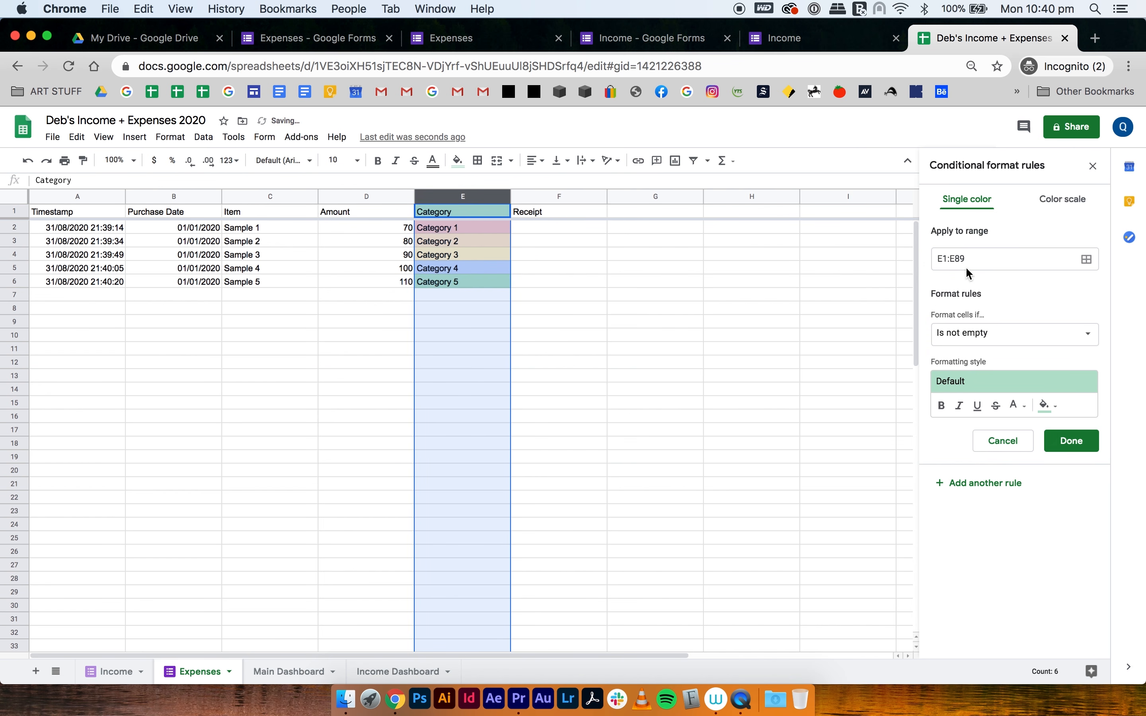
left_click(983, 334)
left_click(1012, 437)
left_click(970, 364)
type("Ca")
key("BackSpace")
key("BackSpace")
type("tegory 5")
left_click(1045, 438)
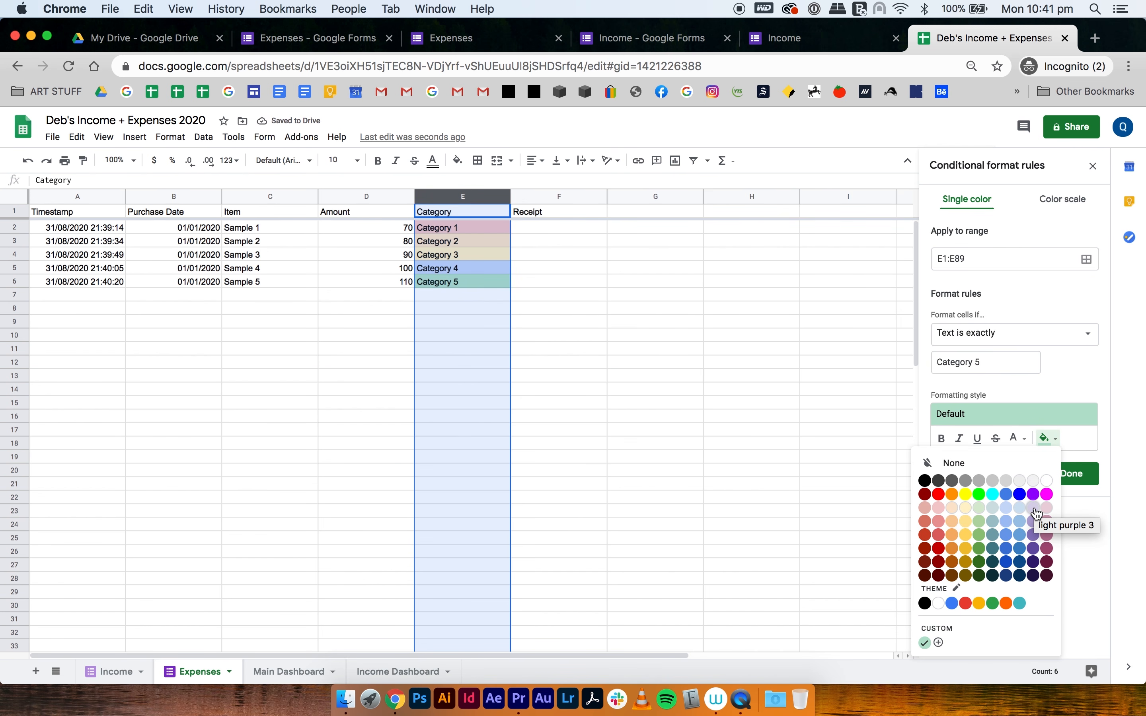
left_click(1037, 509)
left_click(1081, 473)
left_click(718, 471)
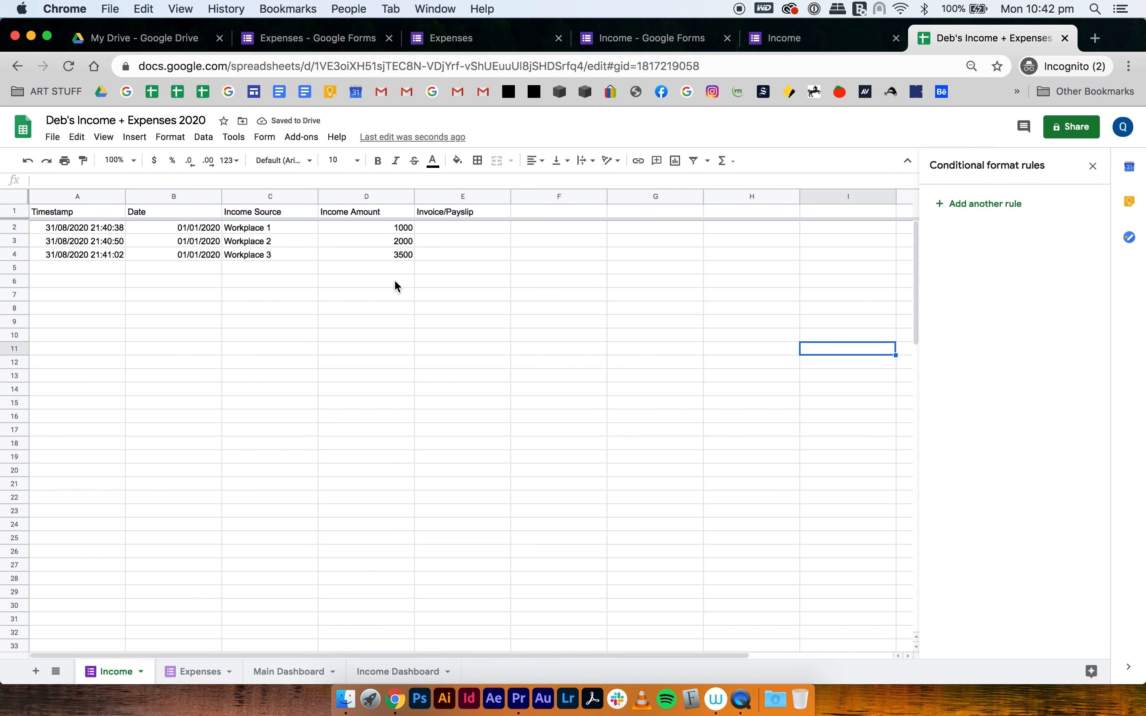
Step: Add a conditional formatting rule to the Income sheet's Income Source column giving text exactly "Workplace 1" a light red fill
left_click(249, 194)
left_click(172, 138)
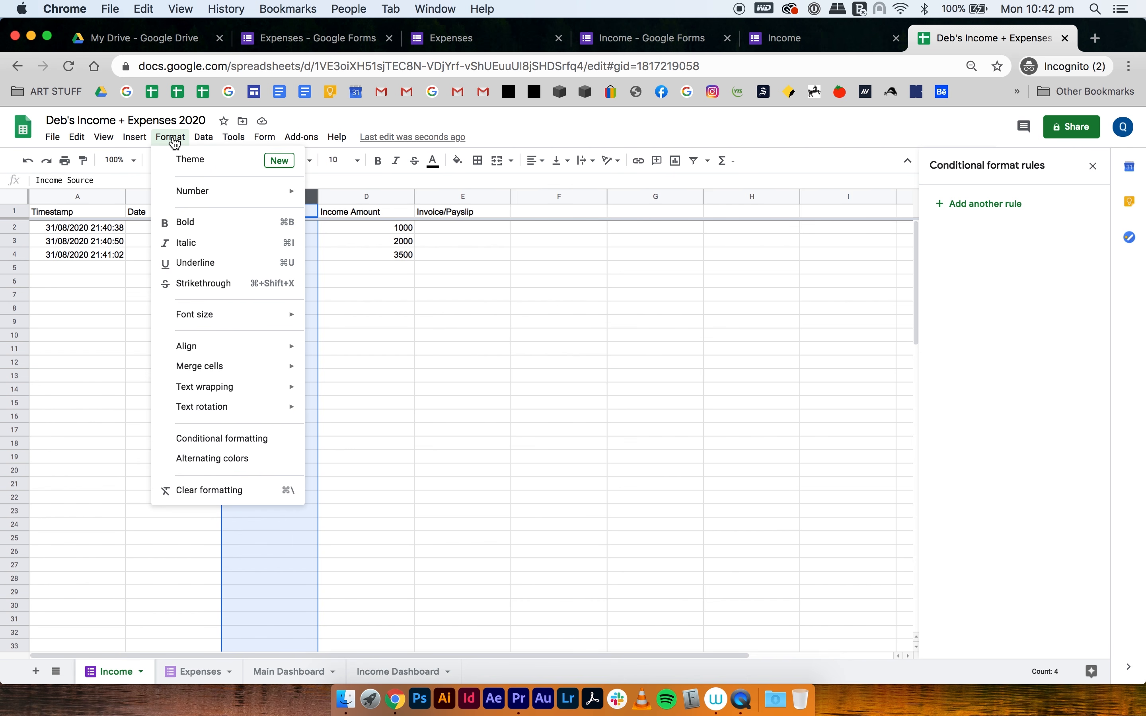
left_click(212, 438)
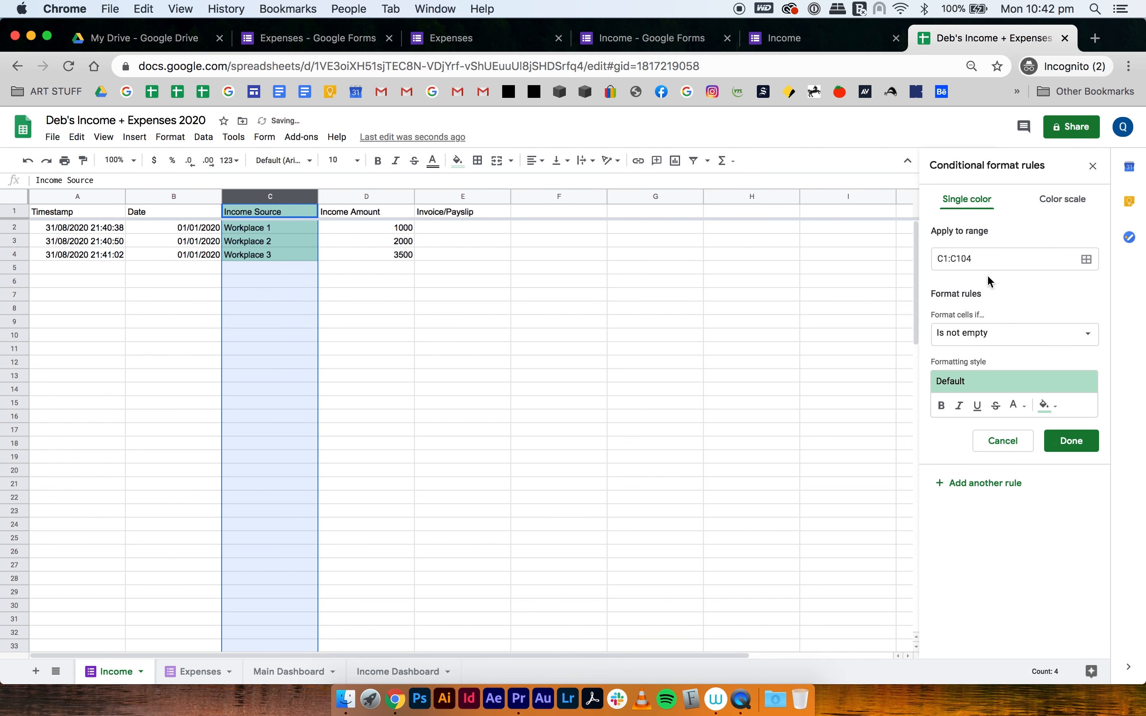
left_click(989, 339)
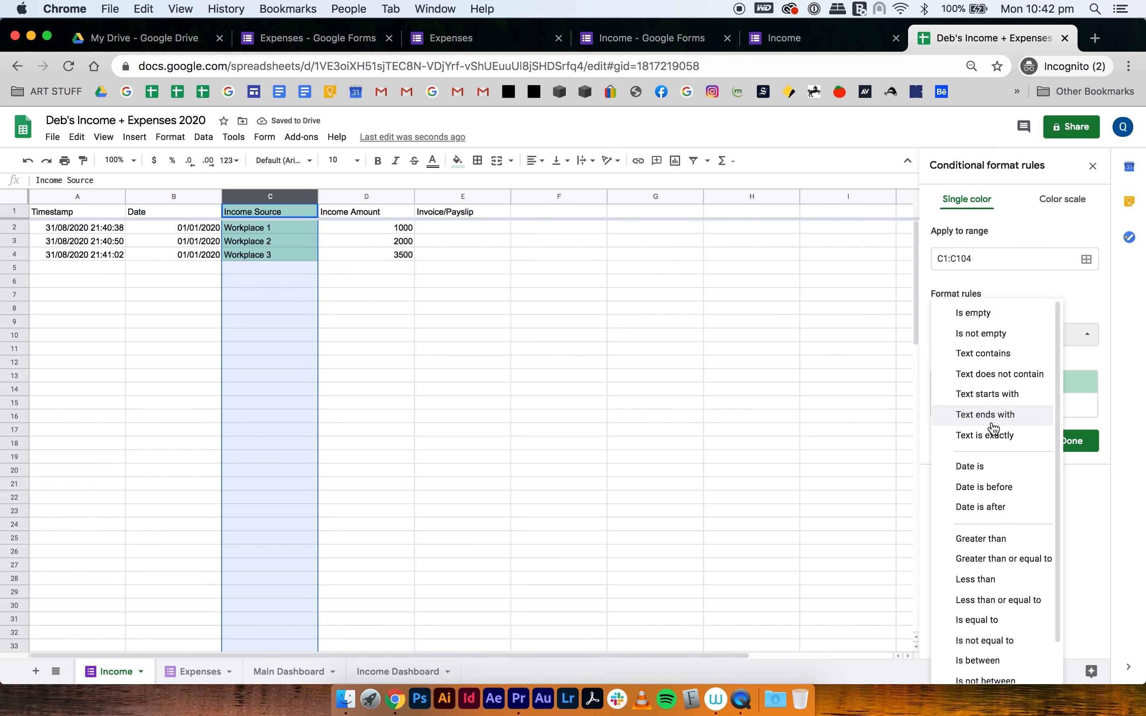
left_click(996, 447)
left_click(966, 371)
type("Workplace 1")
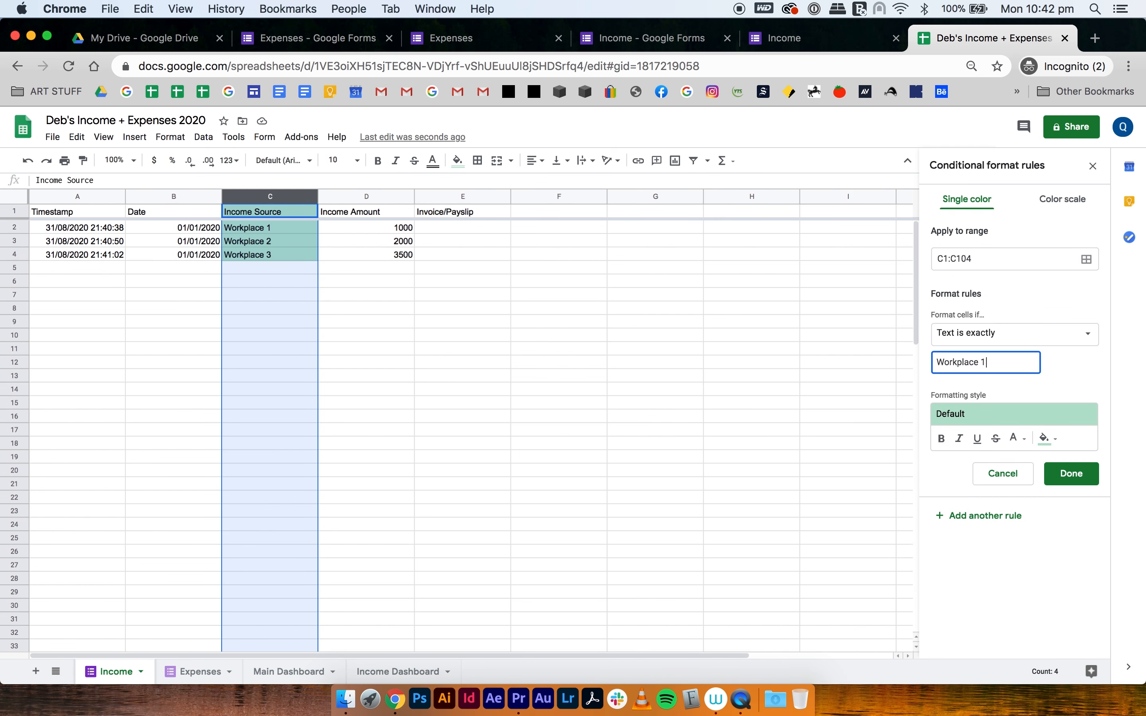
left_click(1043, 438)
left_click(938, 517)
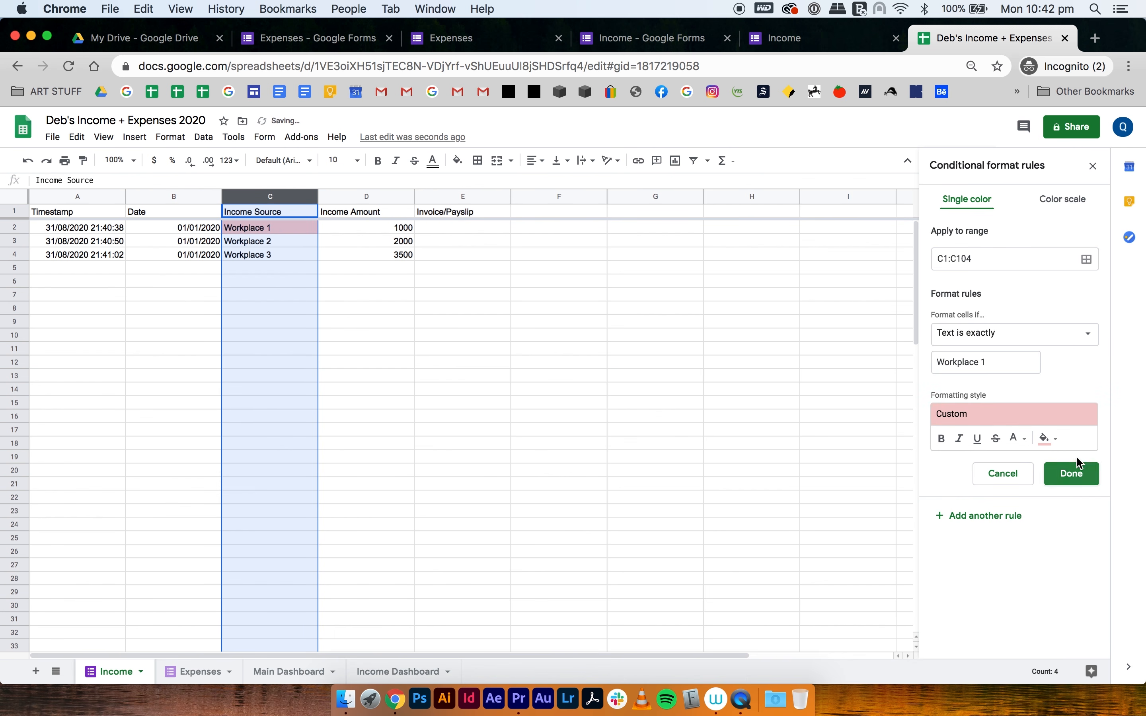
left_click(1071, 473)
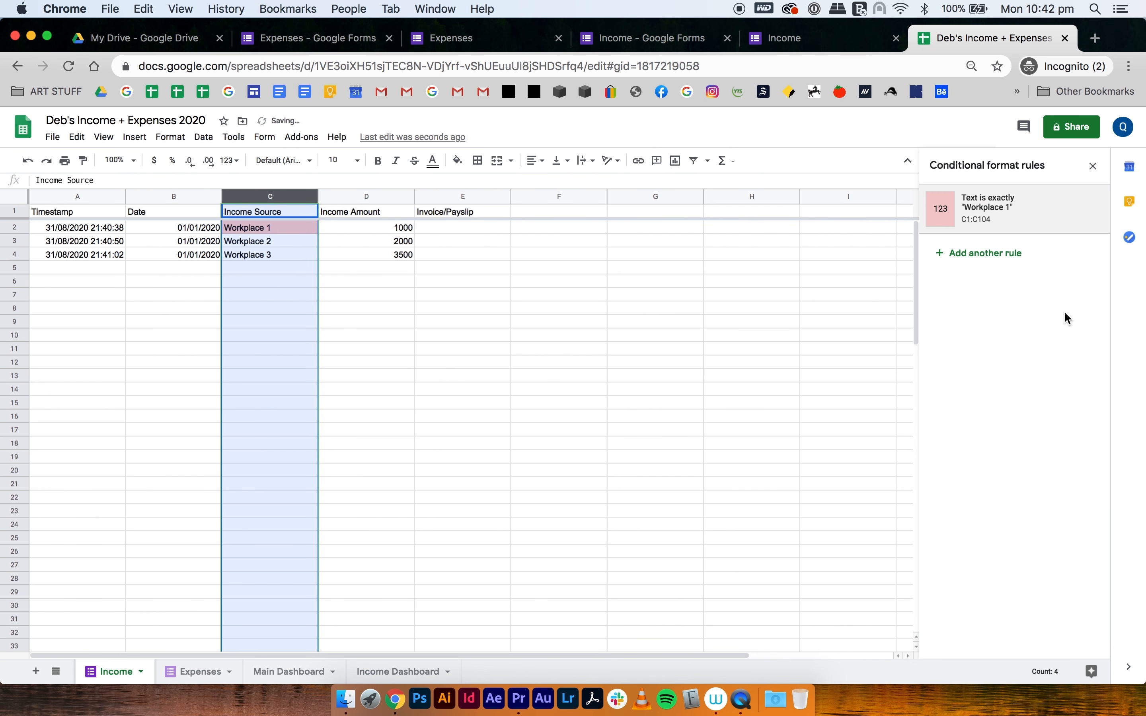
Step: Add another conditional formatting rule to C1:C104 giving text exactly "Workplace 2" a light orange fill
left_click(1002, 256)
left_click(982, 331)
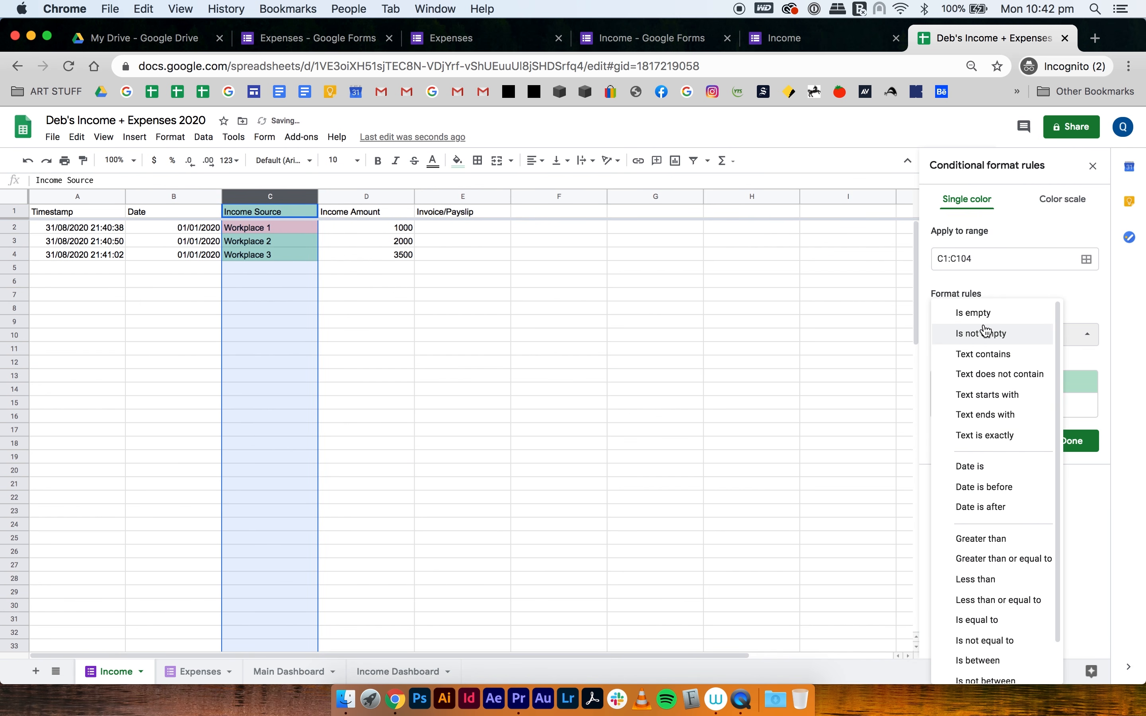
left_click(994, 436)
left_click(966, 362)
type("Workp")
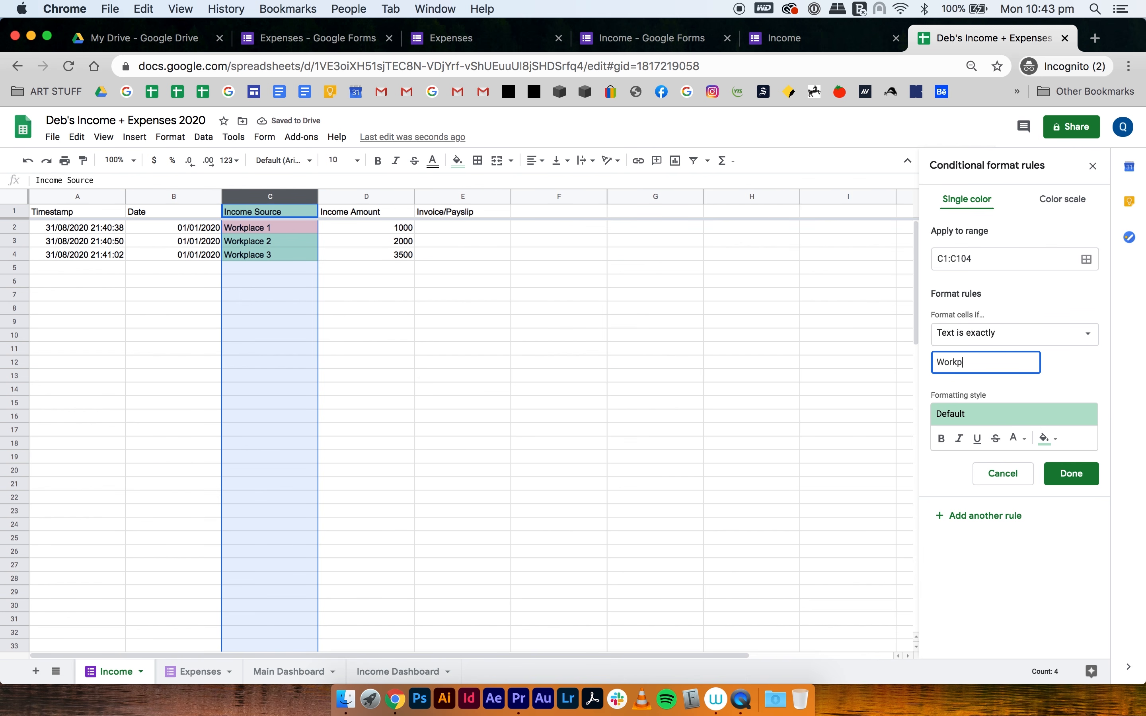
type("lace 3")
key("BackSpace")
type("2")
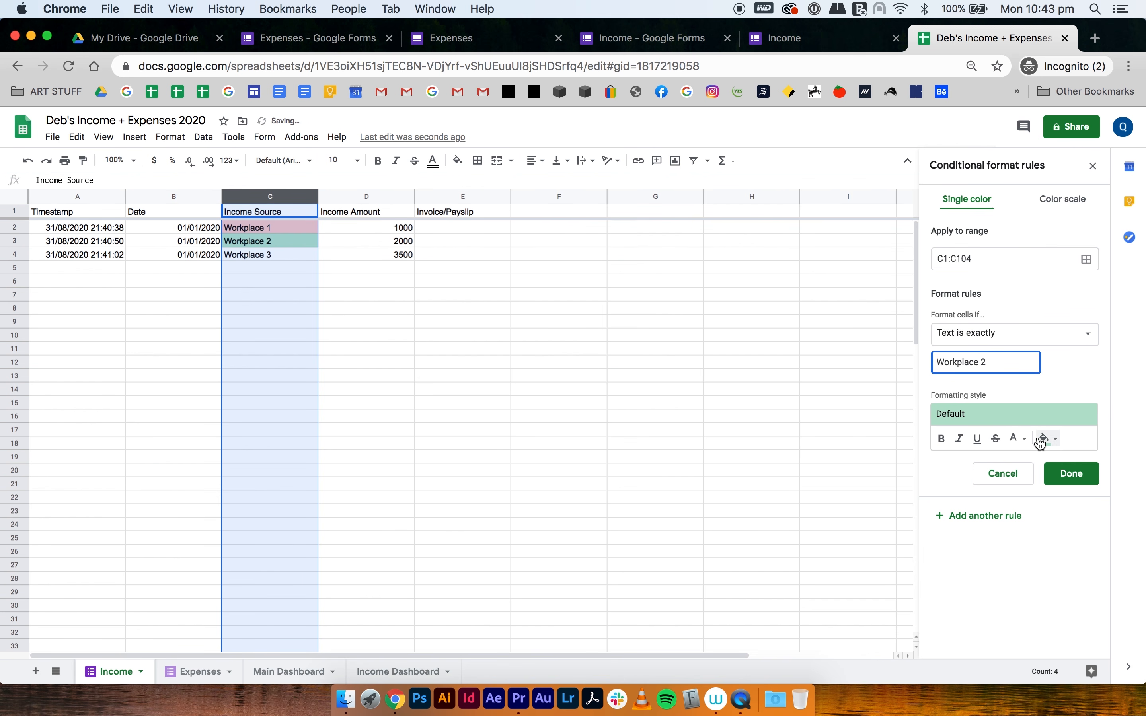
left_click(1047, 438)
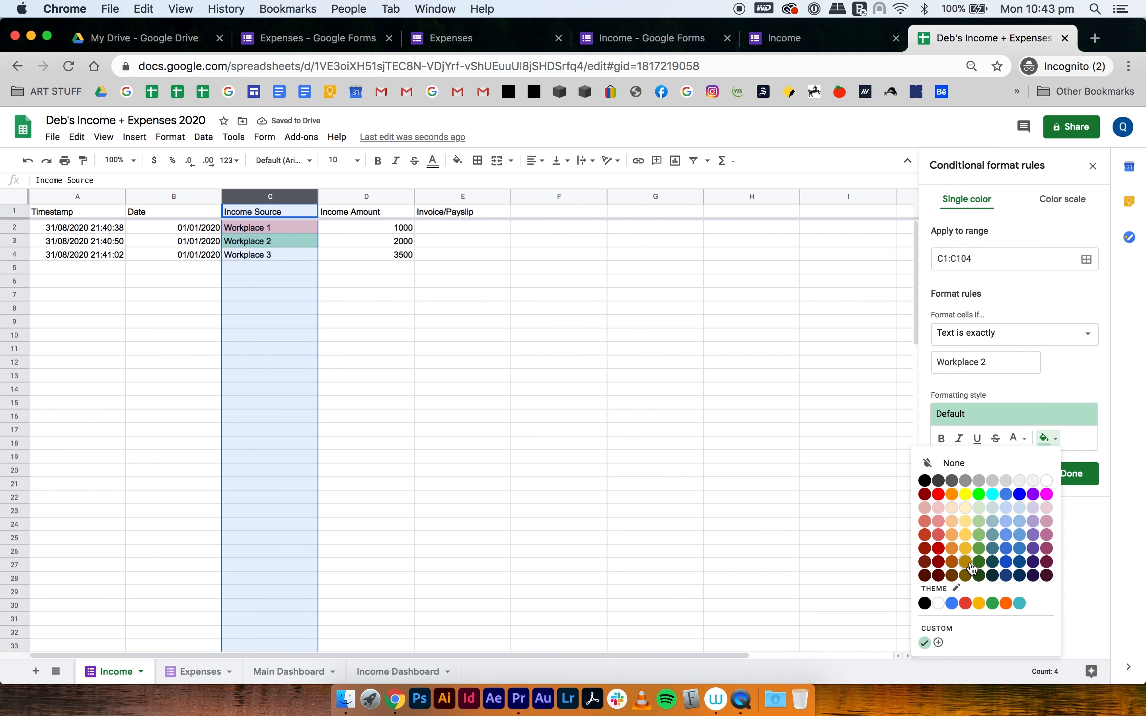
left_click(952, 508)
left_click(1070, 473)
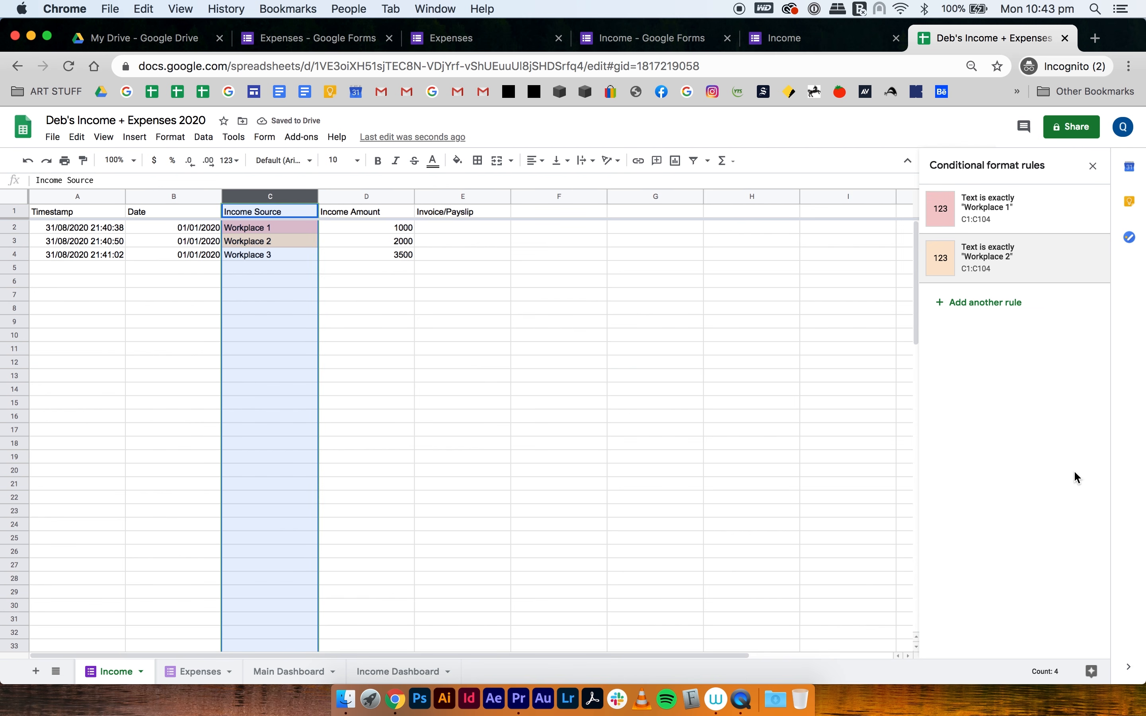
Step: Add a third conditional formatting rule to C1:C104 giving text exactly "Workplace 3" a light blue fill
left_click(981, 303)
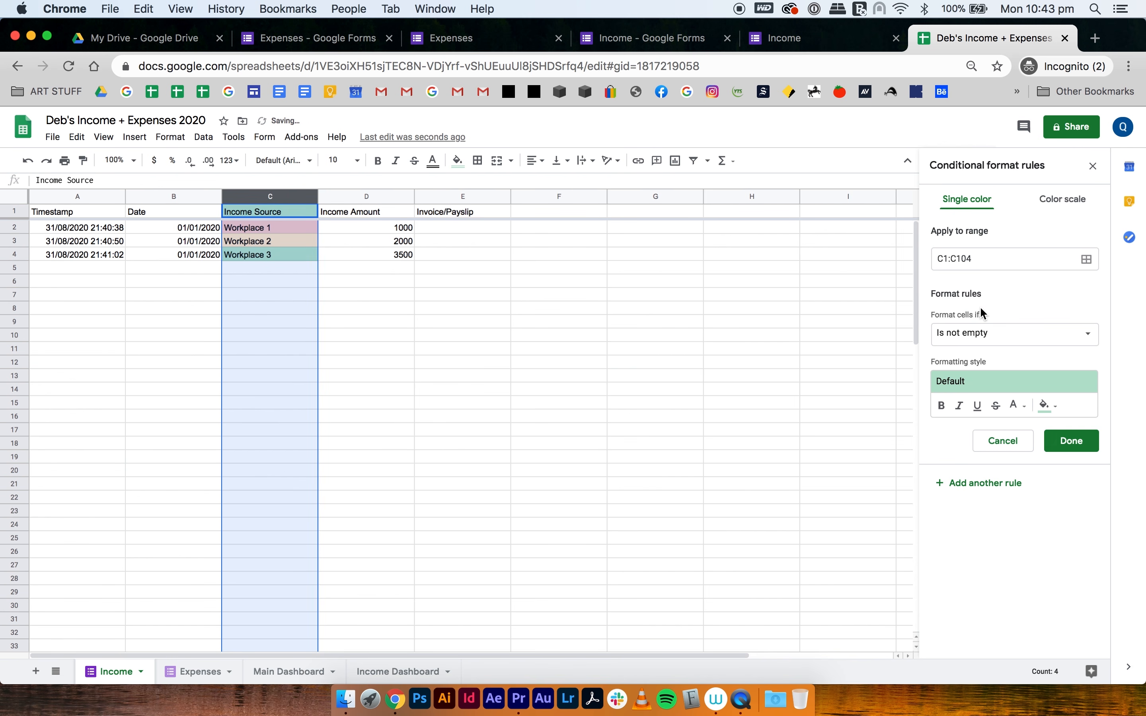
left_click(992, 334)
left_click(985, 436)
left_click(979, 361)
type("Workplac")
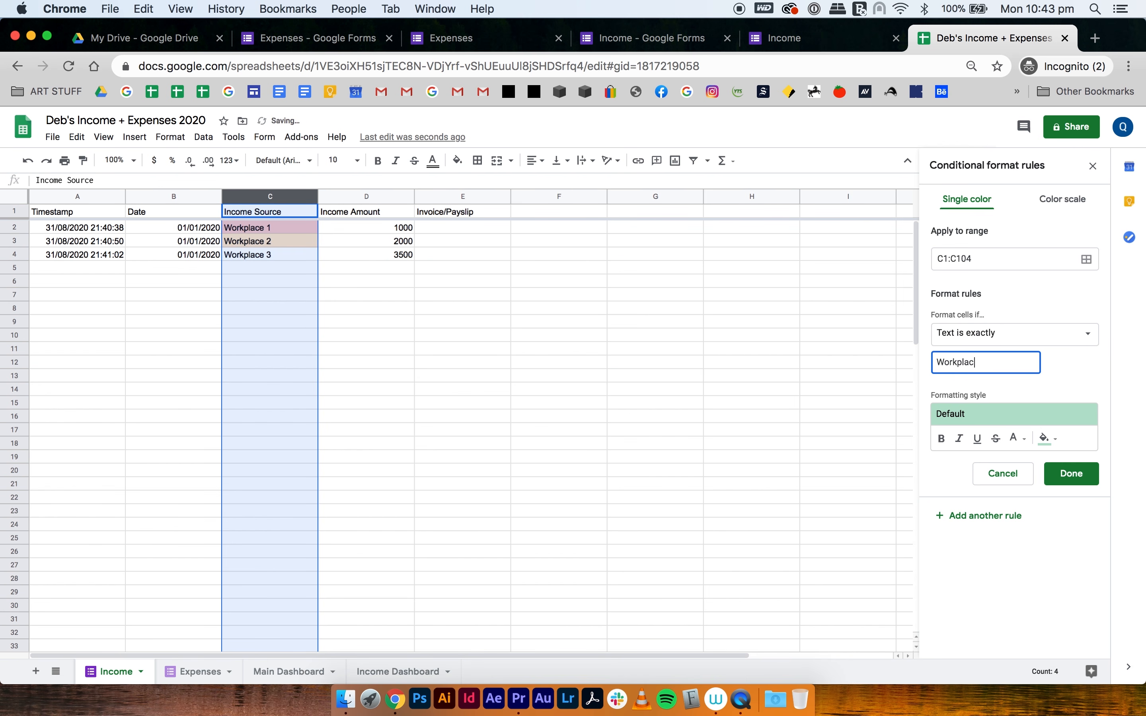
type("e 3")
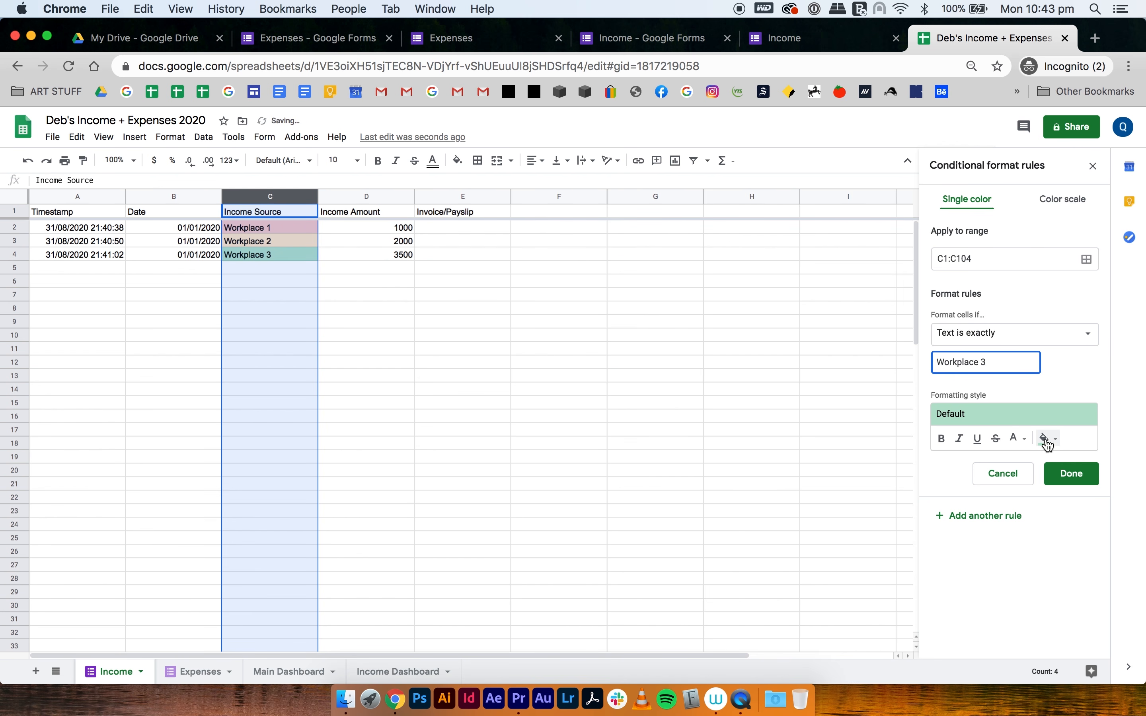
left_click(1048, 438)
left_click(1009, 510)
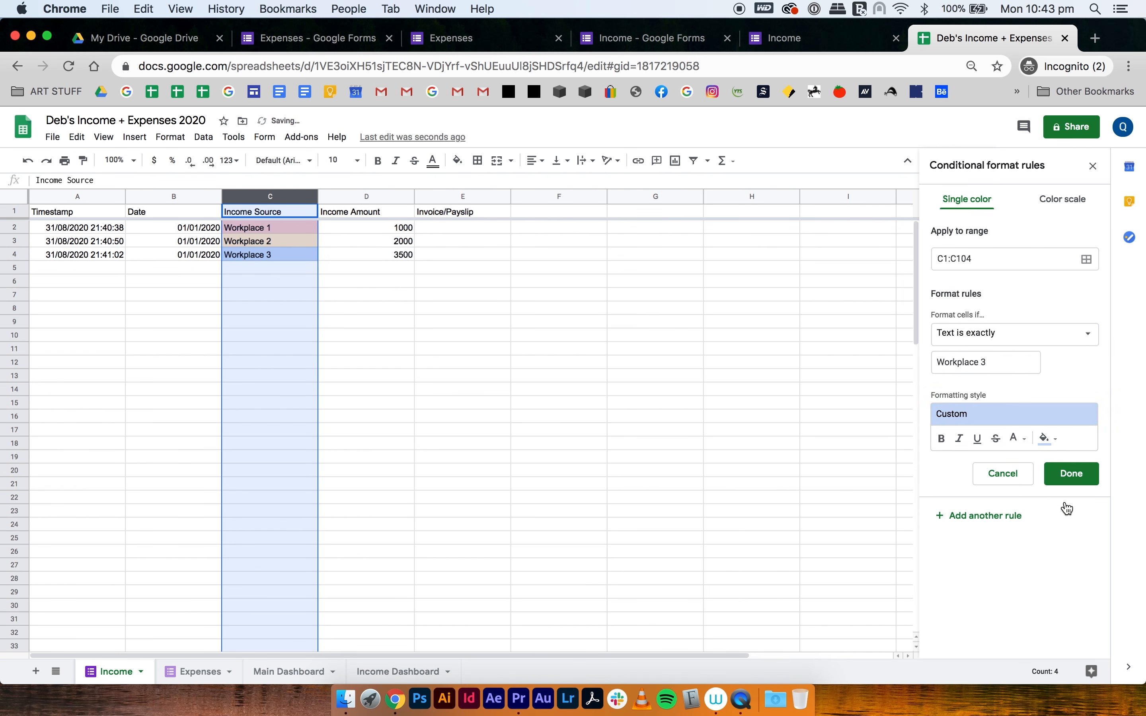
left_click(1070, 473)
left_click(573, 444)
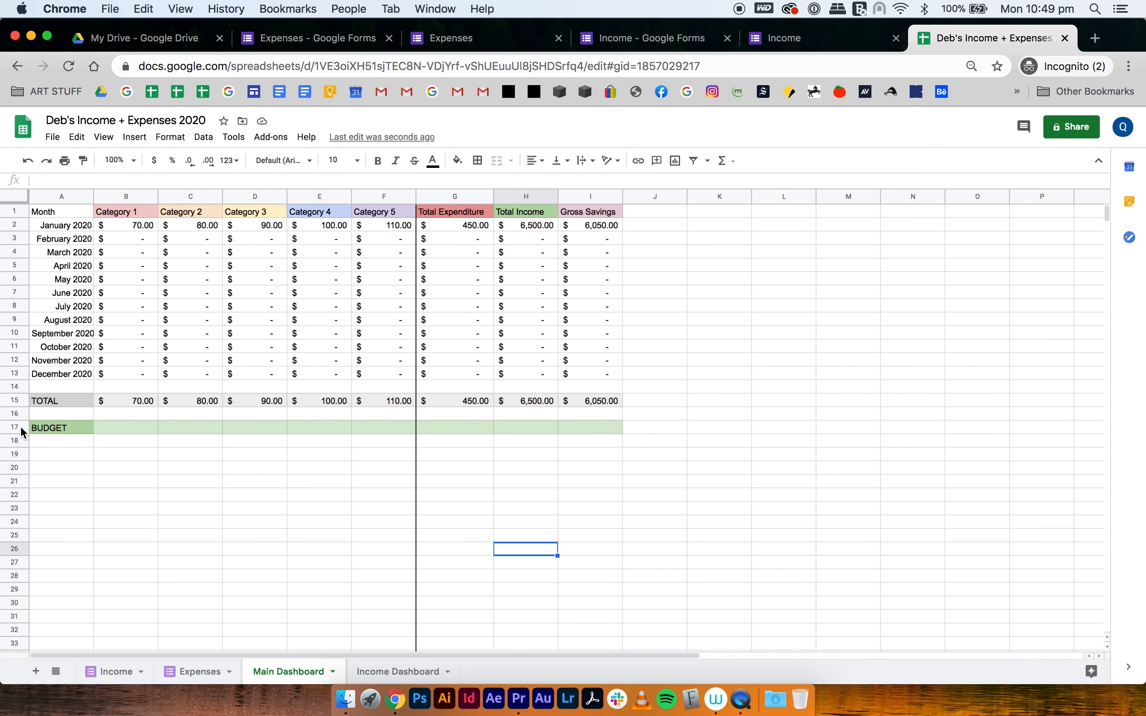
Step: Fill the Main Dashboard's BUDGET row with 50, 100, 150, 200 and 250 for Category 1 through Category 5
left_click(20, 426)
left_click(171, 483)
left_click(121, 433)
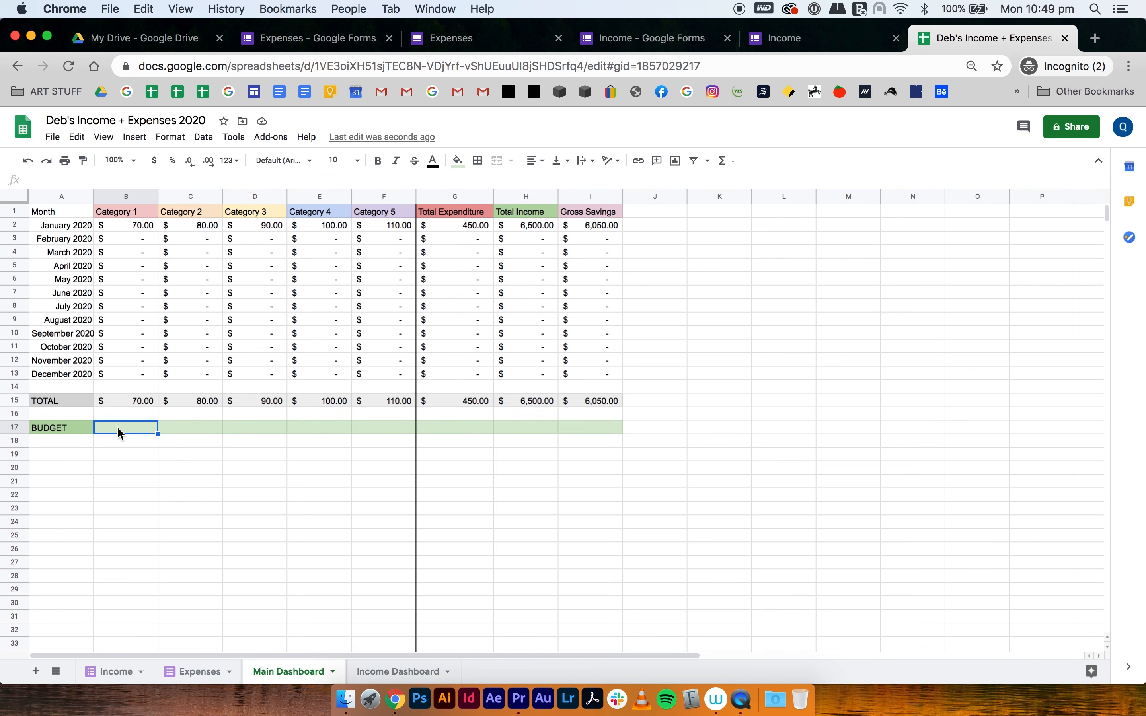
type("50")
key("Tab")
type("10")
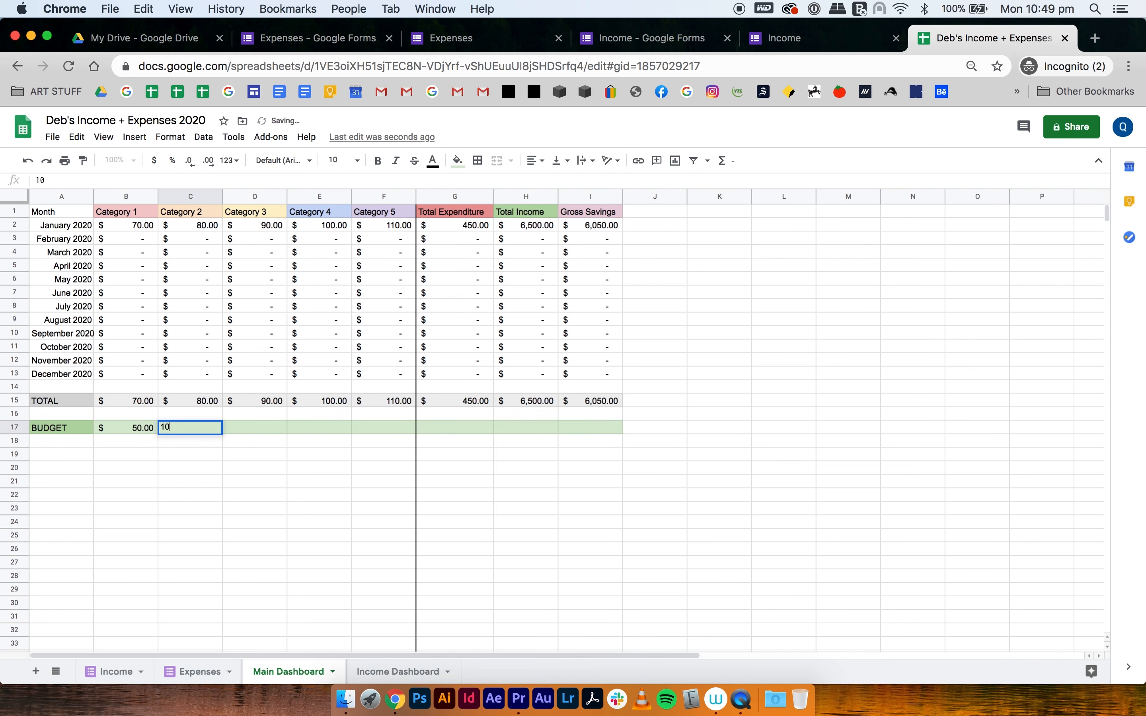
key("Return")
left_click_drag(134, 427, 387, 425)
left_click(381, 455)
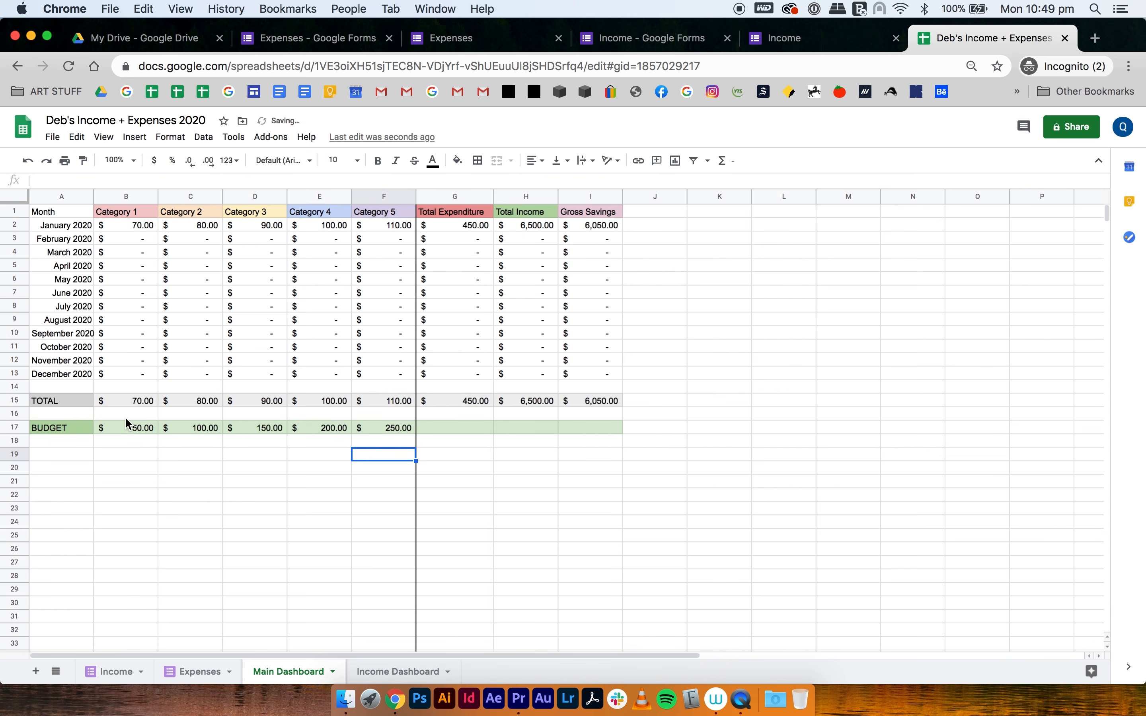
left_click(133, 428)
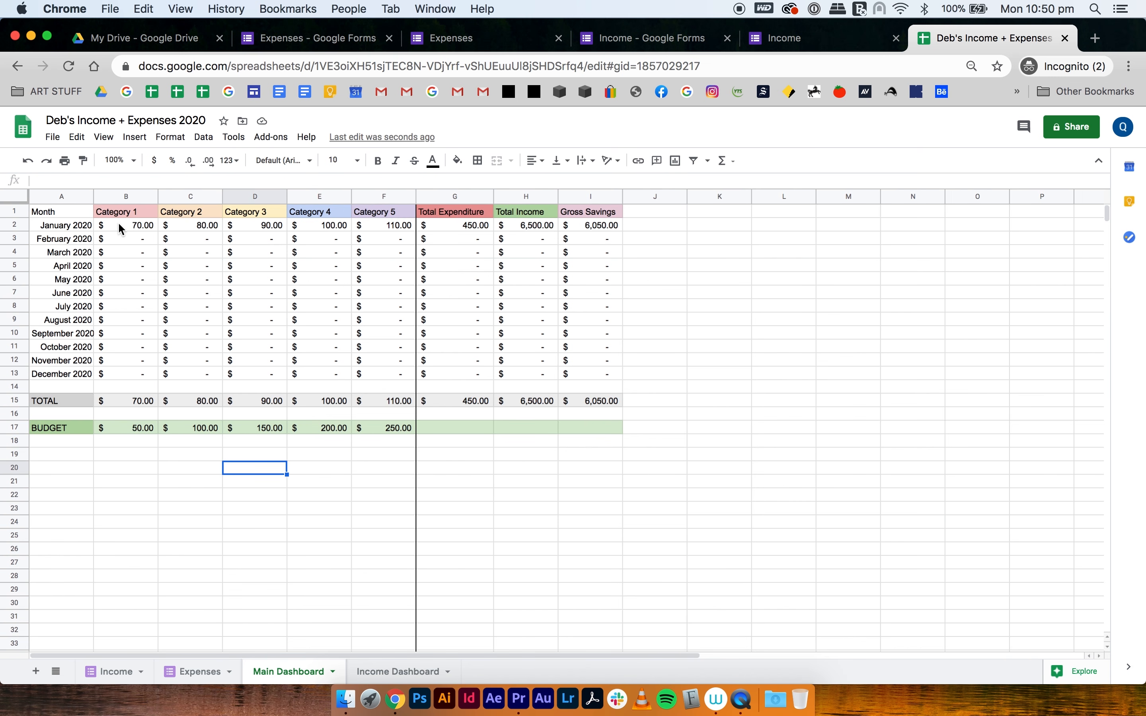
Step: Start a conditional formatting rule on the Main Dashboard's B2:G13 using the custom formula "= B2 > B$17"
left_click_drag(121, 229, 455, 376)
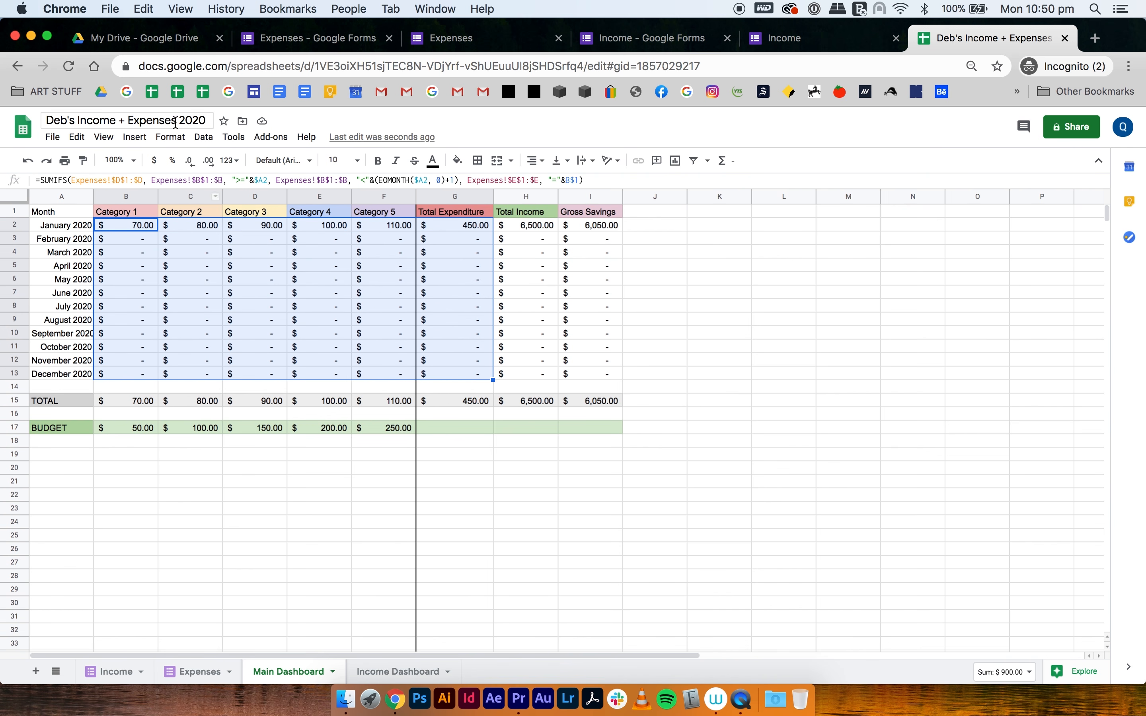
left_click(170, 137)
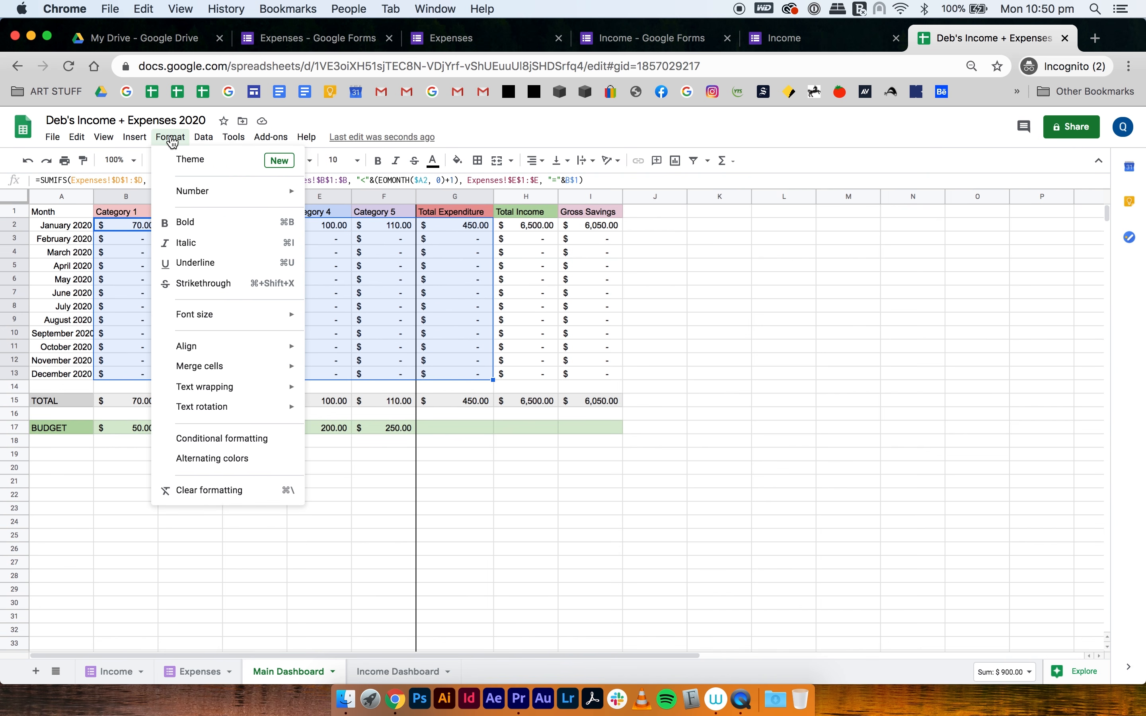
left_click(253, 441)
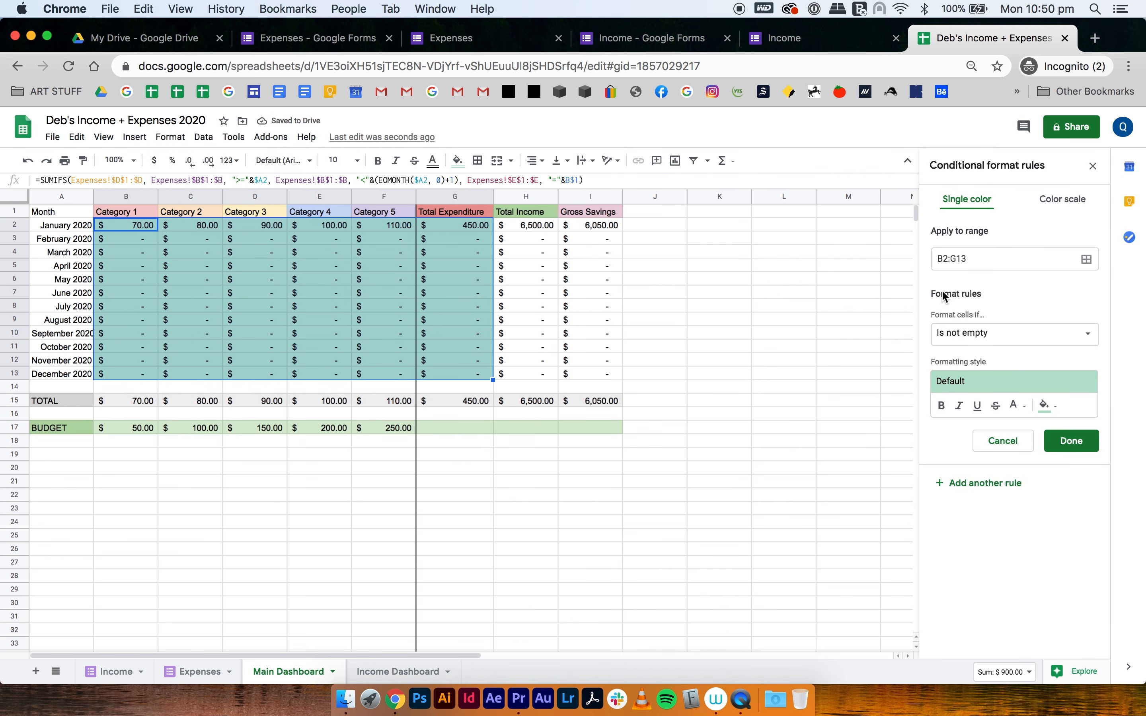
left_click(990, 331)
scroll(1019, 584, "down", 1)
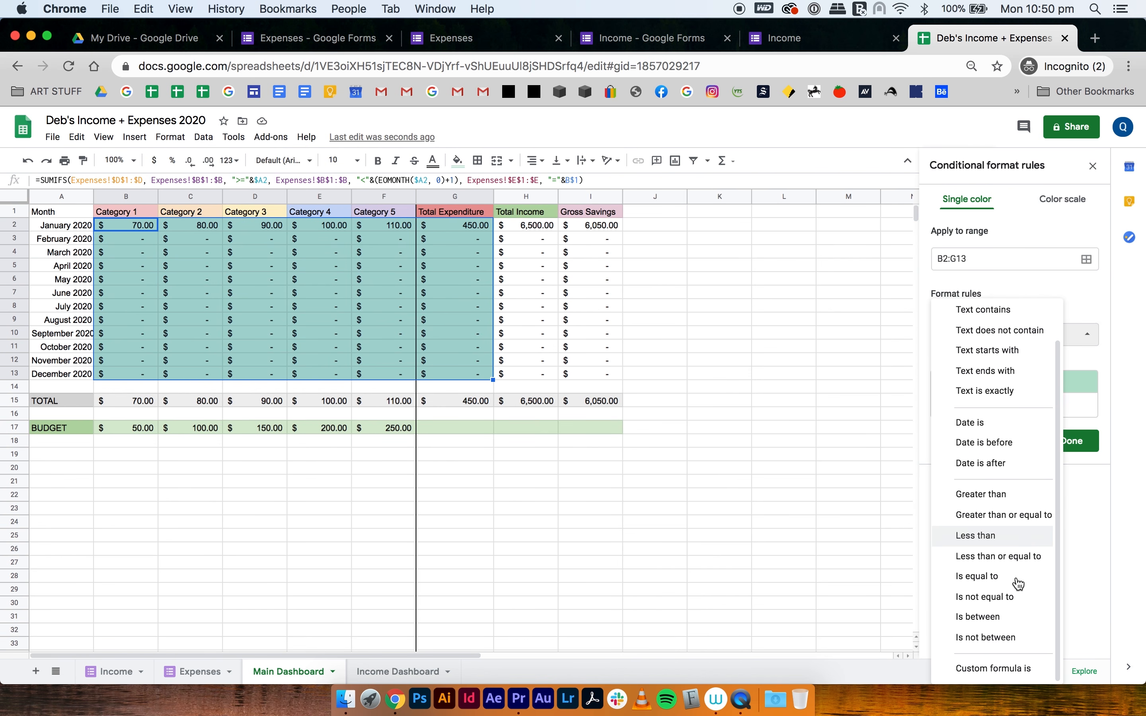
left_click(1007, 669)
left_click(982, 368)
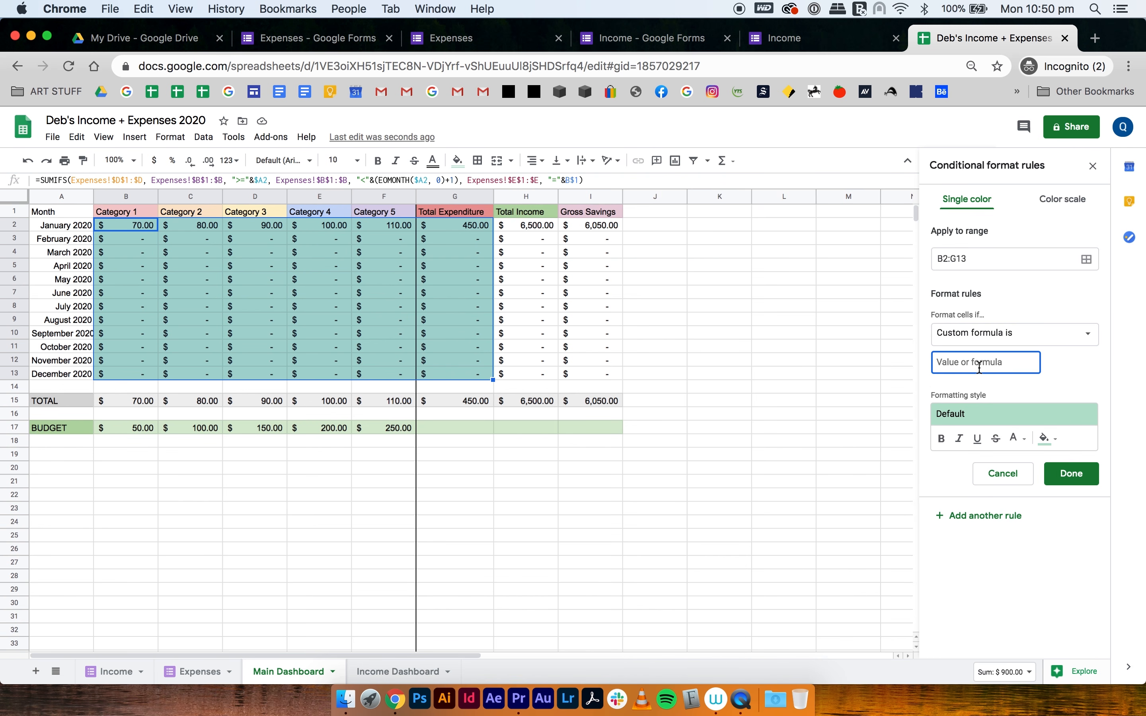
type("= B2")
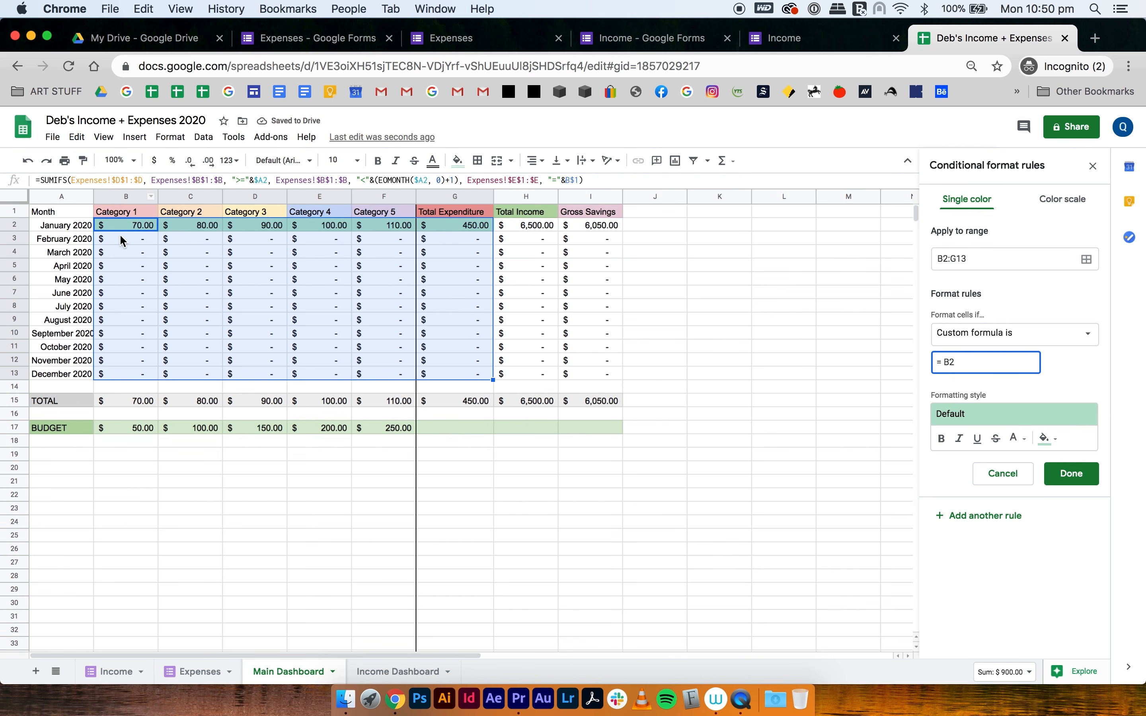
type("> B$16")
key("BackSpace")
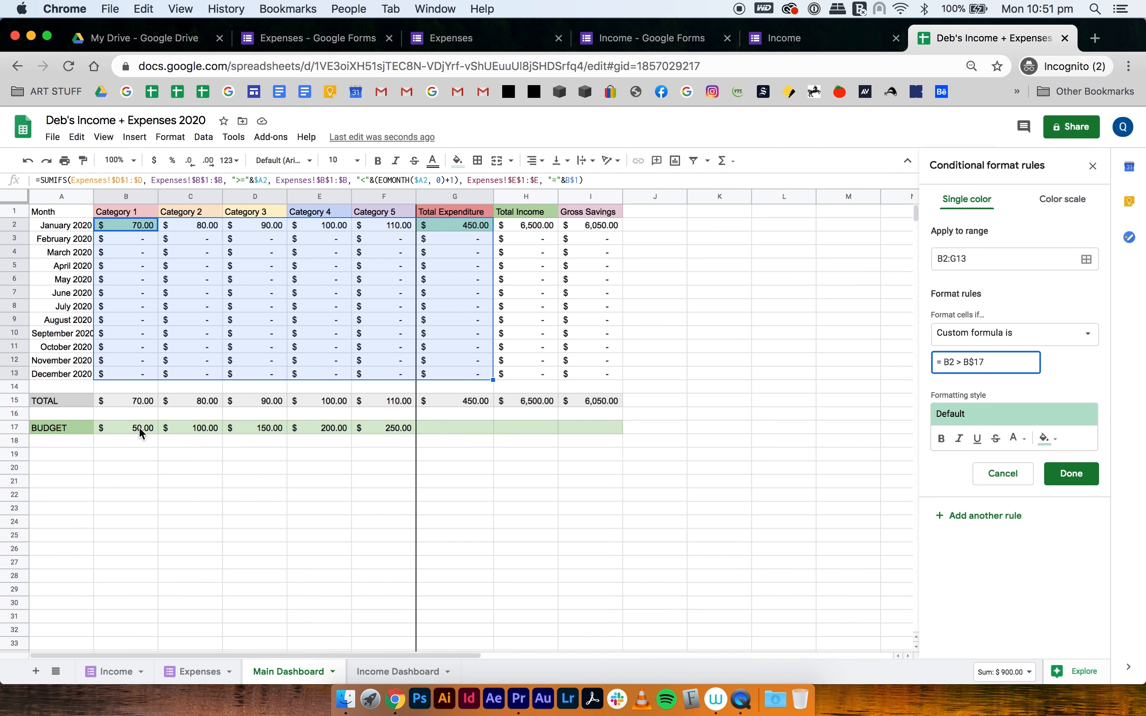
Step: Give the over-budget rule on B2:G13 a light red fill and save it
left_click_drag(983, 364, 937, 362)
left_click(950, 363)
left_click_drag(974, 365, 970, 366)
left_click(941, 363)
left_click(1045, 440)
left_click(1049, 442)
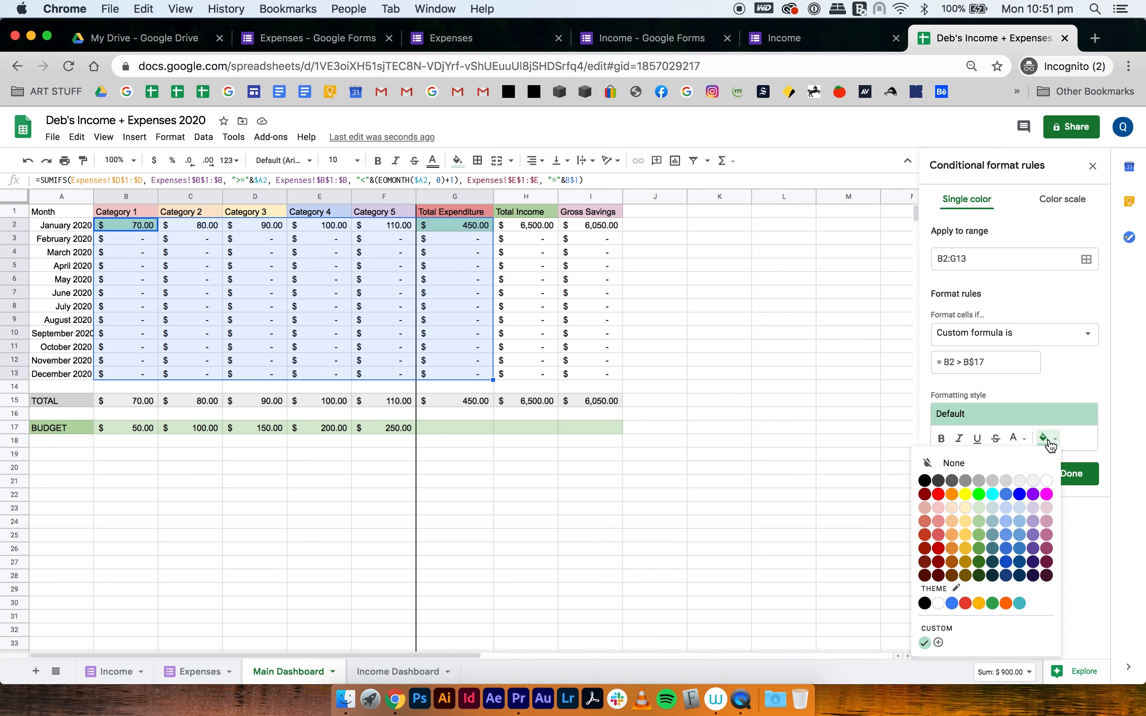
left_click(939, 521)
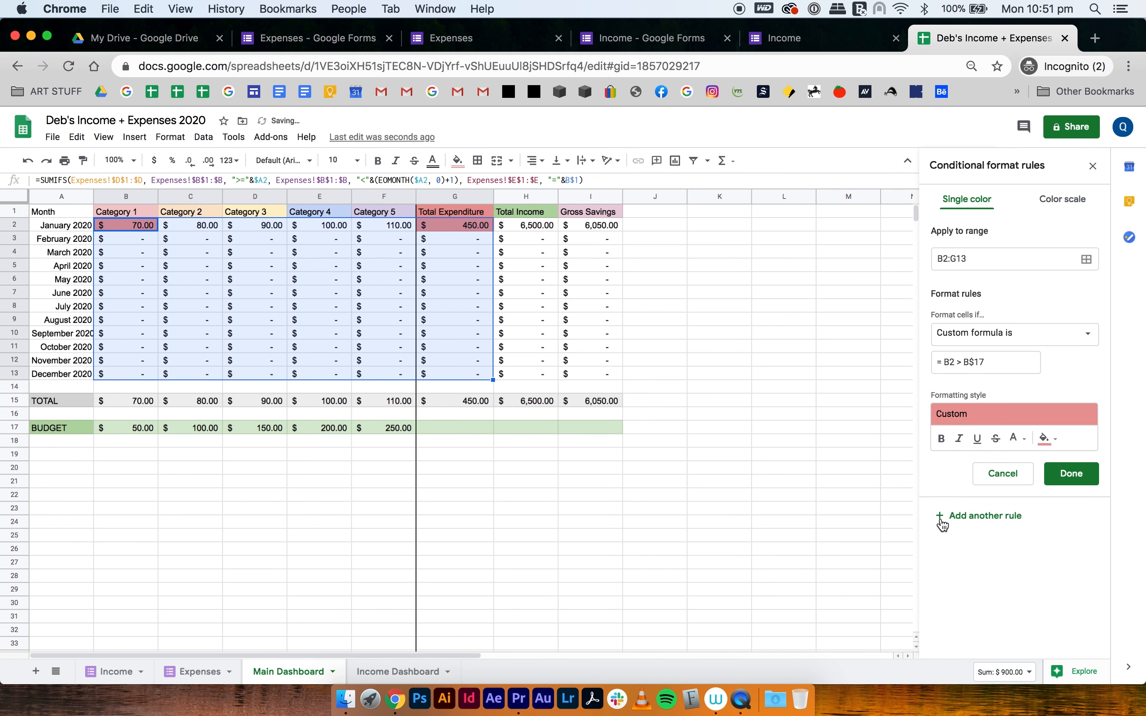
left_click(1073, 475)
left_click(682, 444)
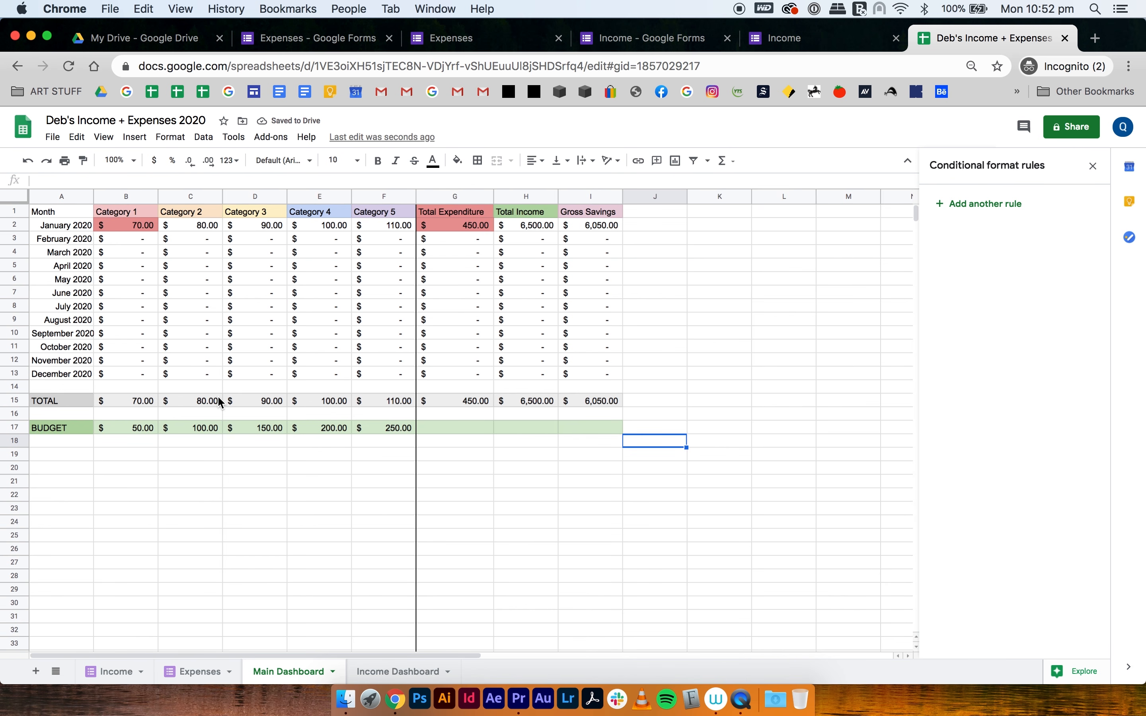
Step: Test the over-budget rule by setting the Category 2 budget in C17 to 60
left_click(209, 430)
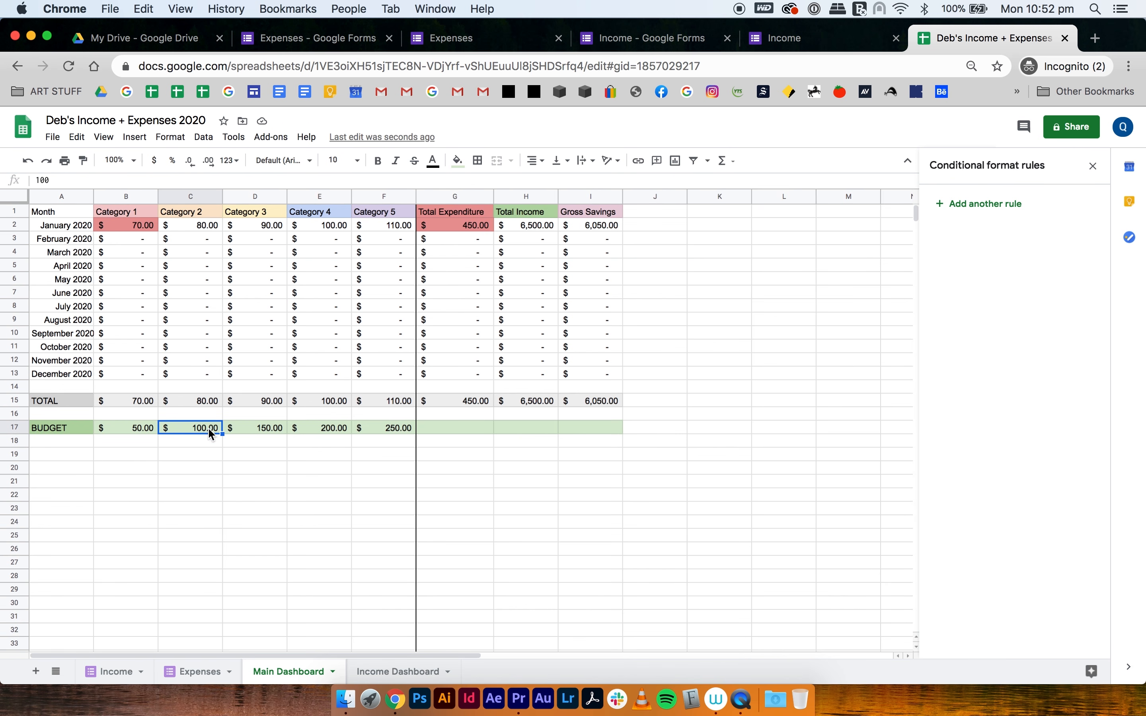
type("60")
key("Return")
left_click(190, 223)
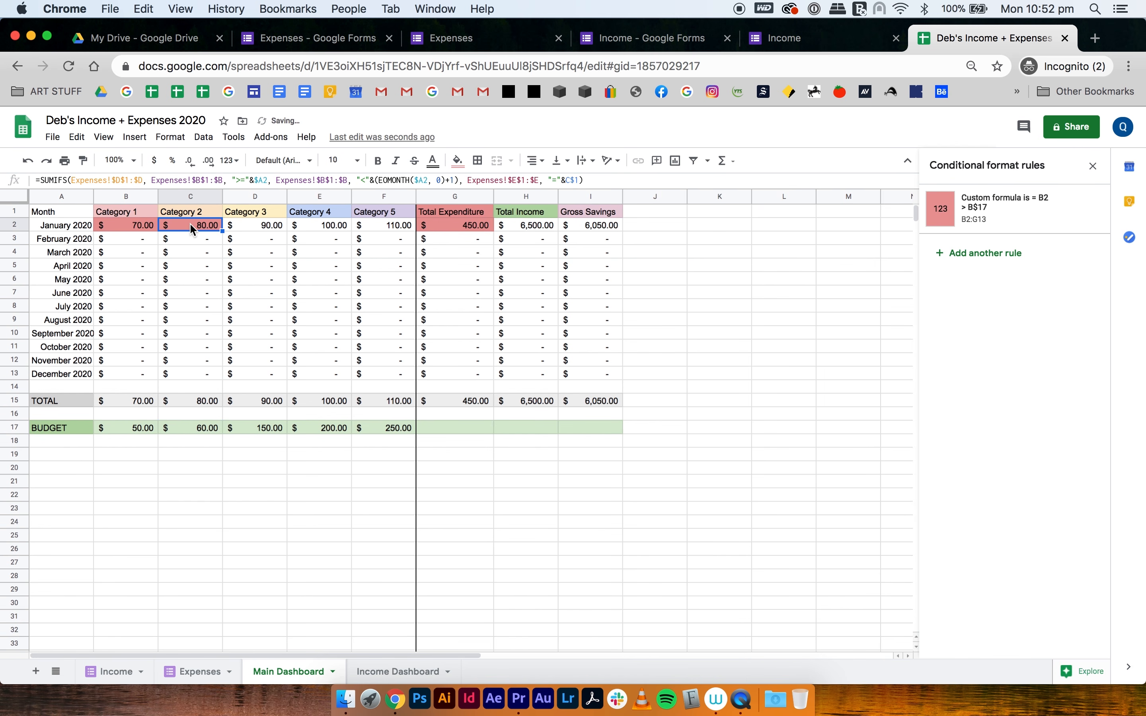
Step: Set the Category 2 budget in C17 to 140
left_click(201, 428)
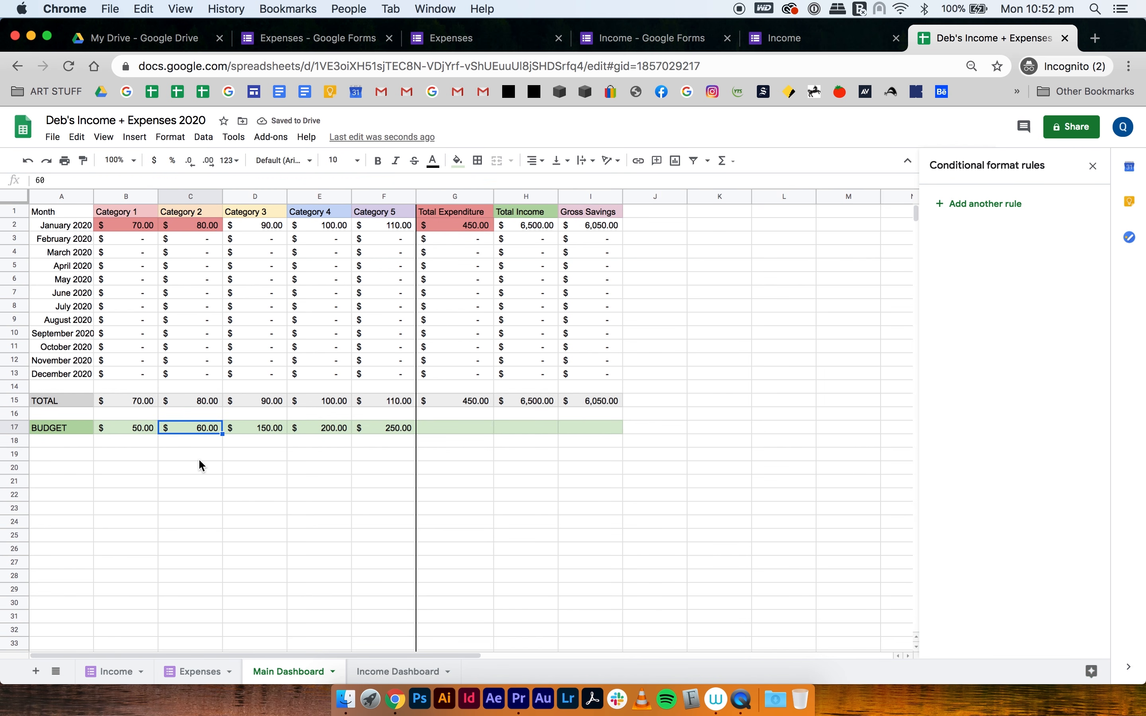
type("140")
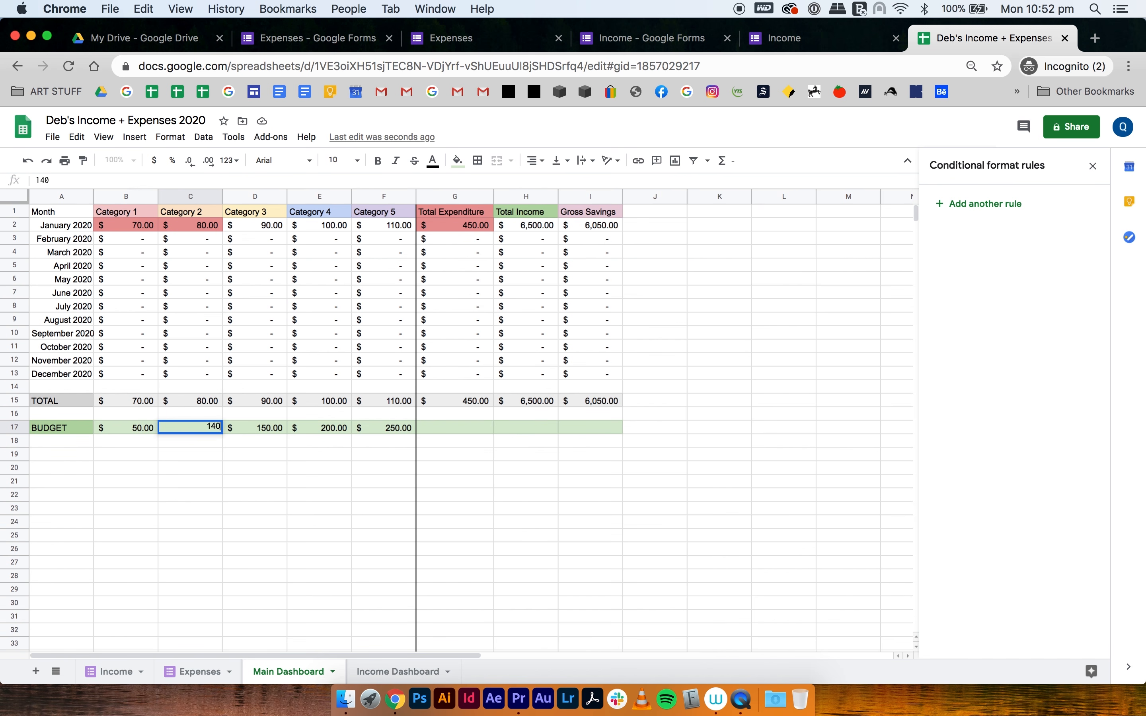
key("Return")
left_click(197, 230)
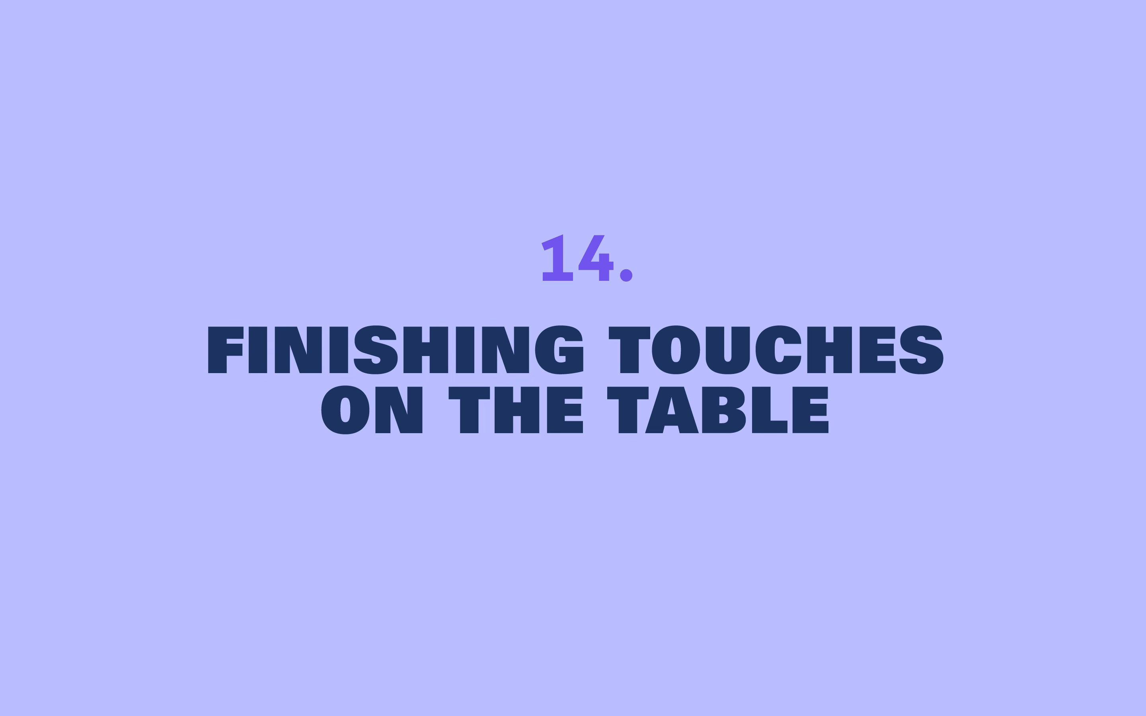
Step: Bold the Main Dashboard's header row A1:I1 and its TOTAL row A15:I15
left_click_drag(592, 211, 64, 216)
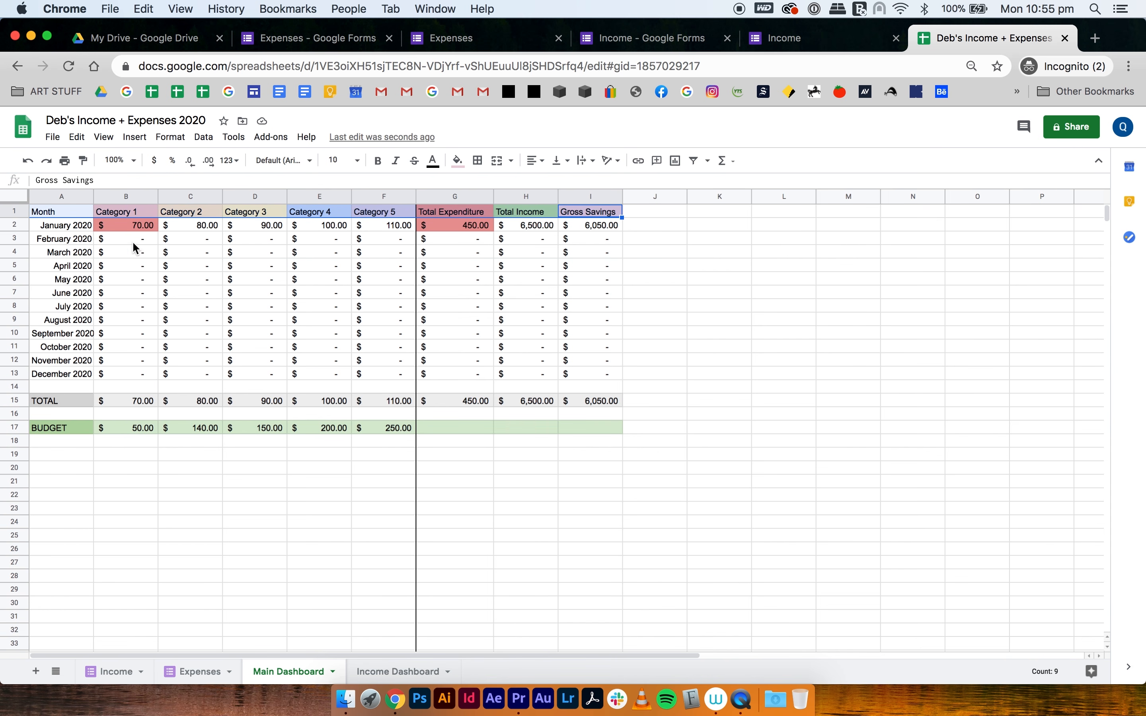
key("super+b")
left_click(220, 415)
left_click_drag(54, 403, 597, 401)
key("super+b")
left_click(511, 582)
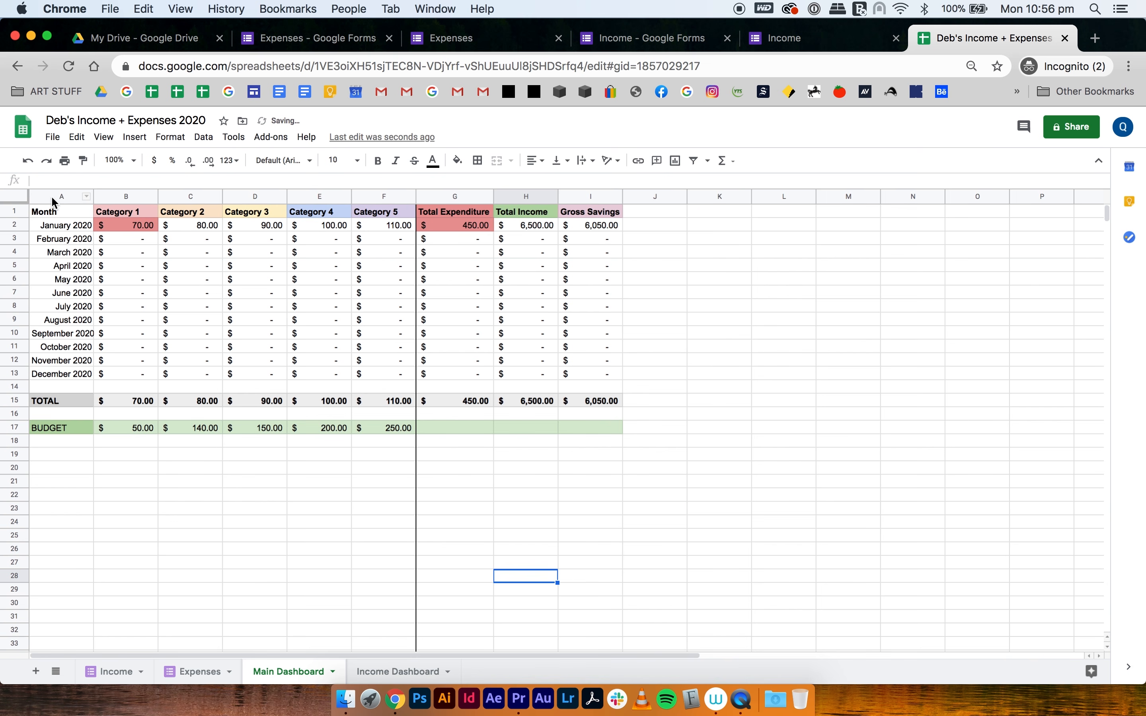
Step: Fill the Main Dashboard's Month header cell with light grey and bold the BUDGET label
left_click(55, 211)
left_click(457, 160)
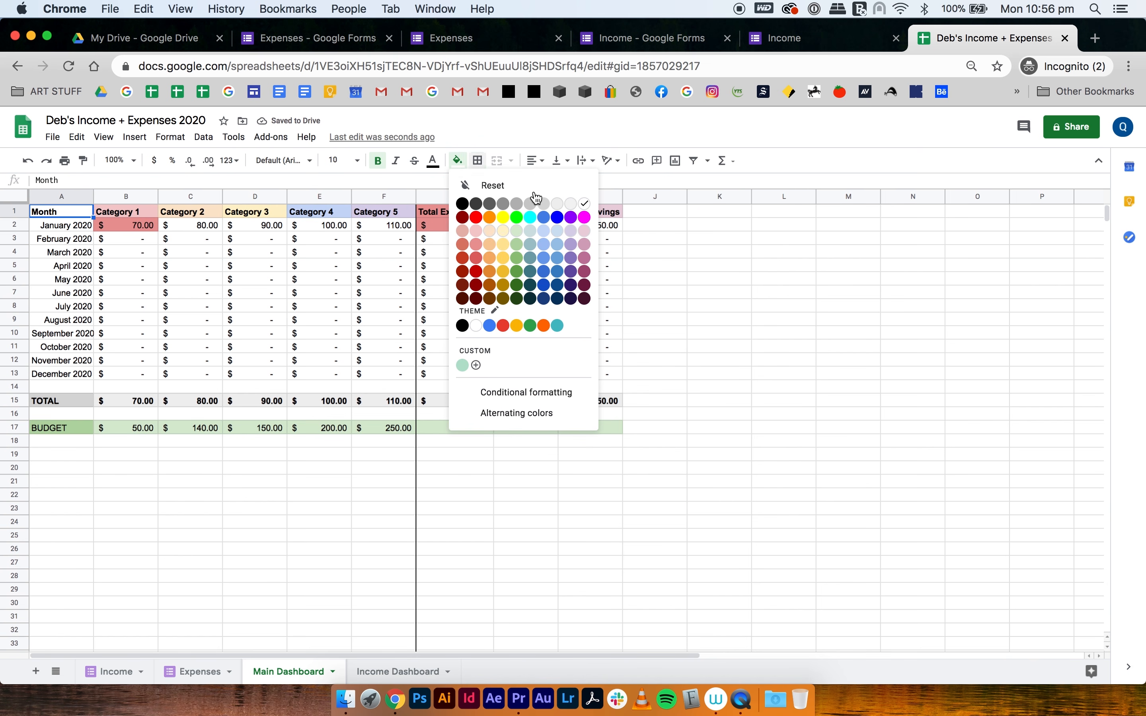
left_click(544, 210)
left_click(215, 306)
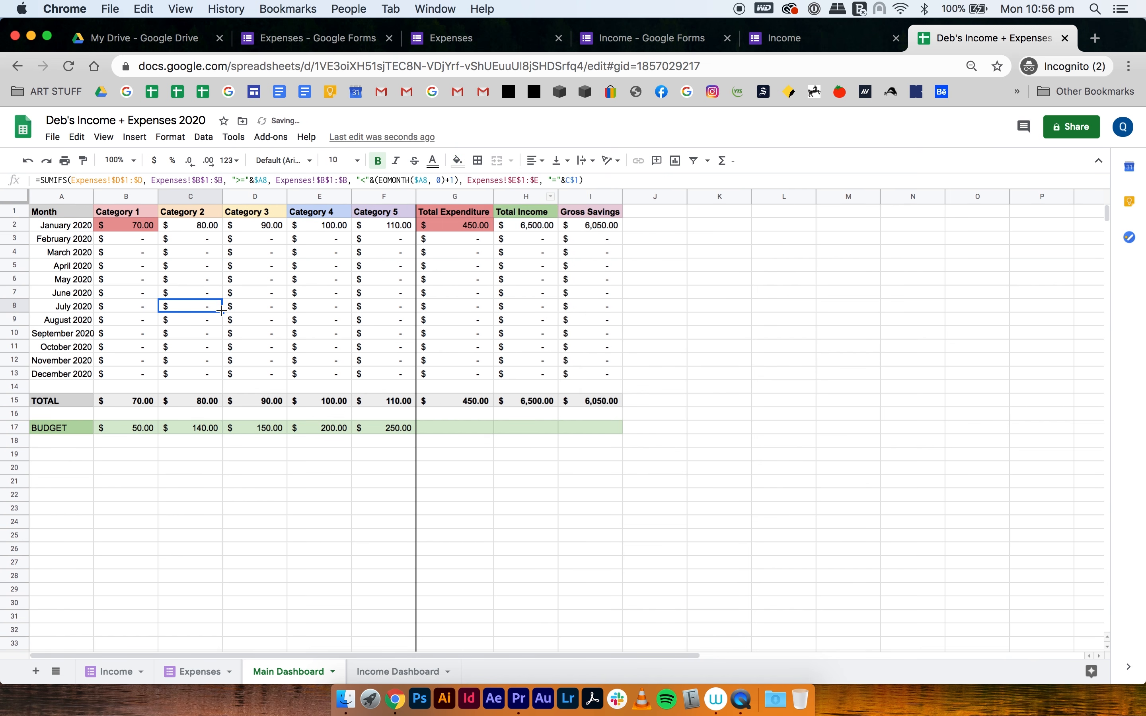
left_click(43, 426)
key("super+b")
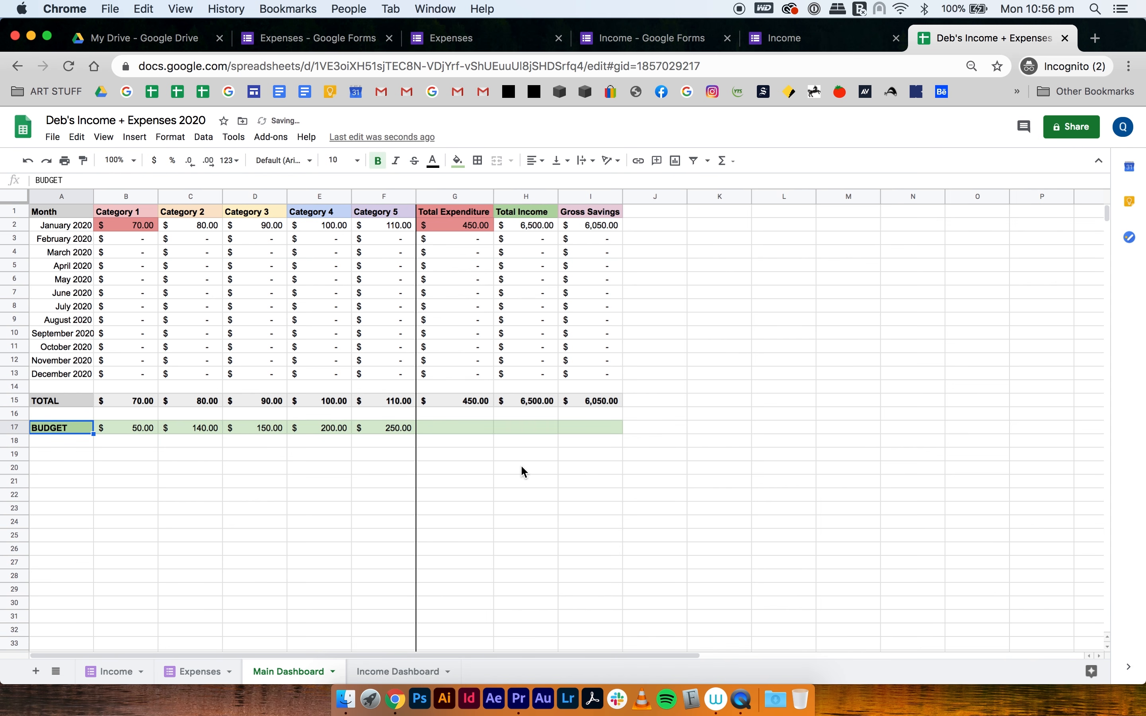
Step: Enter a SUM formula in G17 that totals the category budgets in B17:F17
left_click(455, 428)
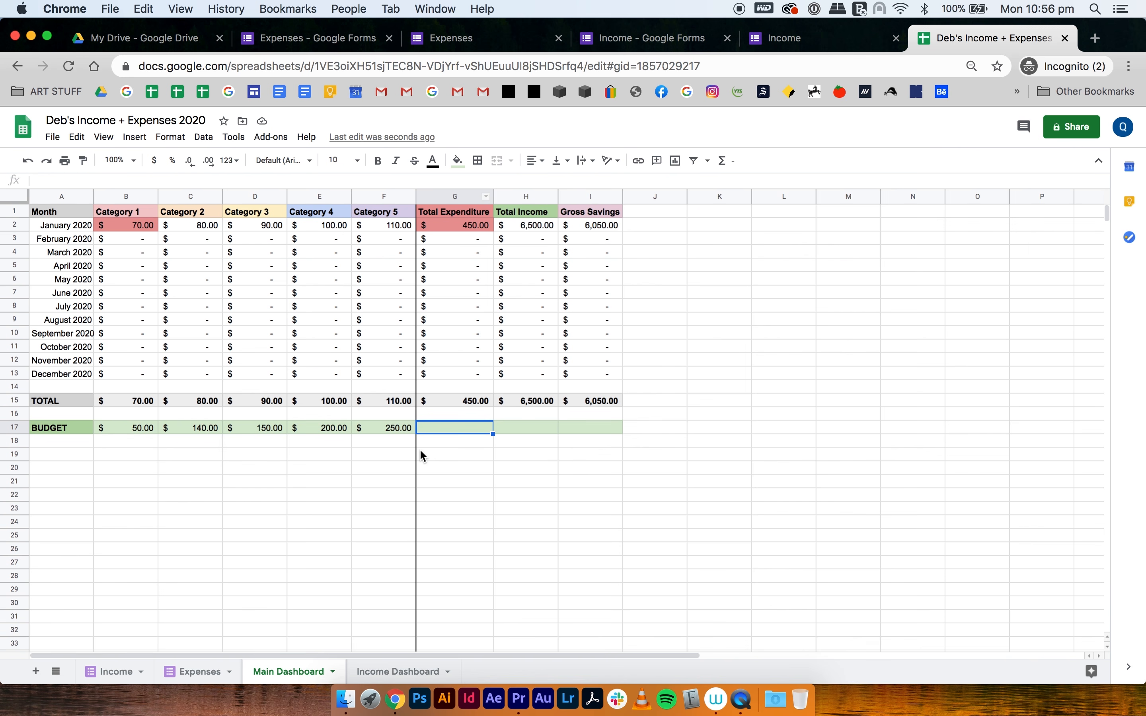
type("=")
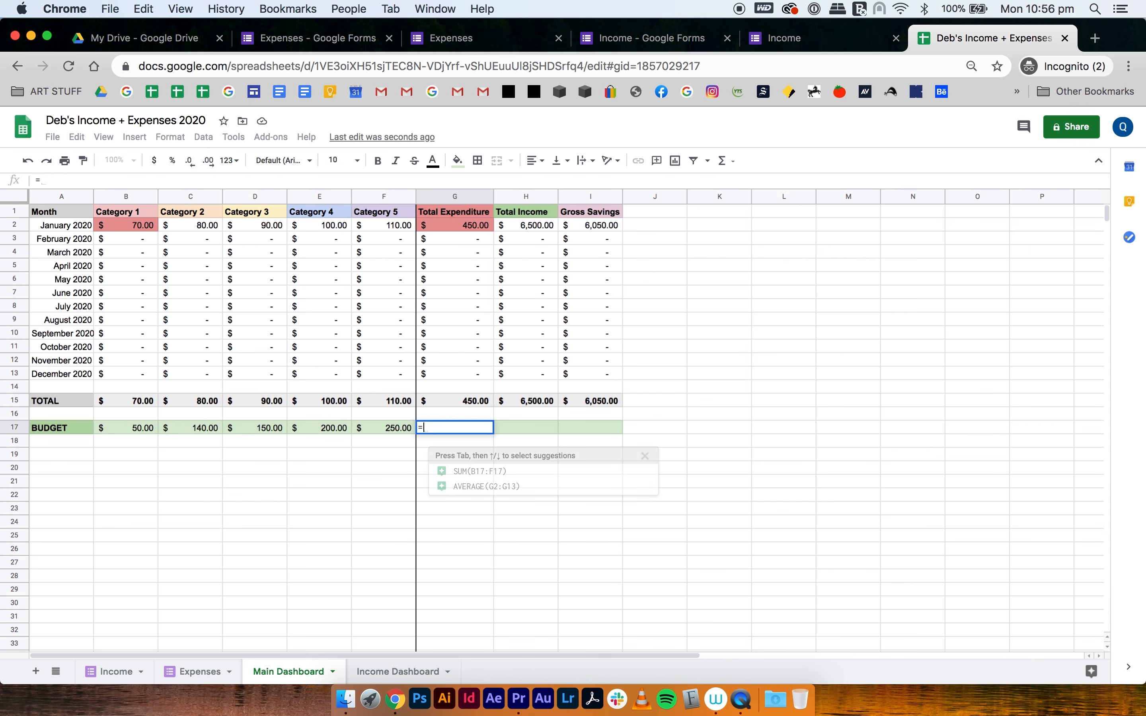
type("sum")
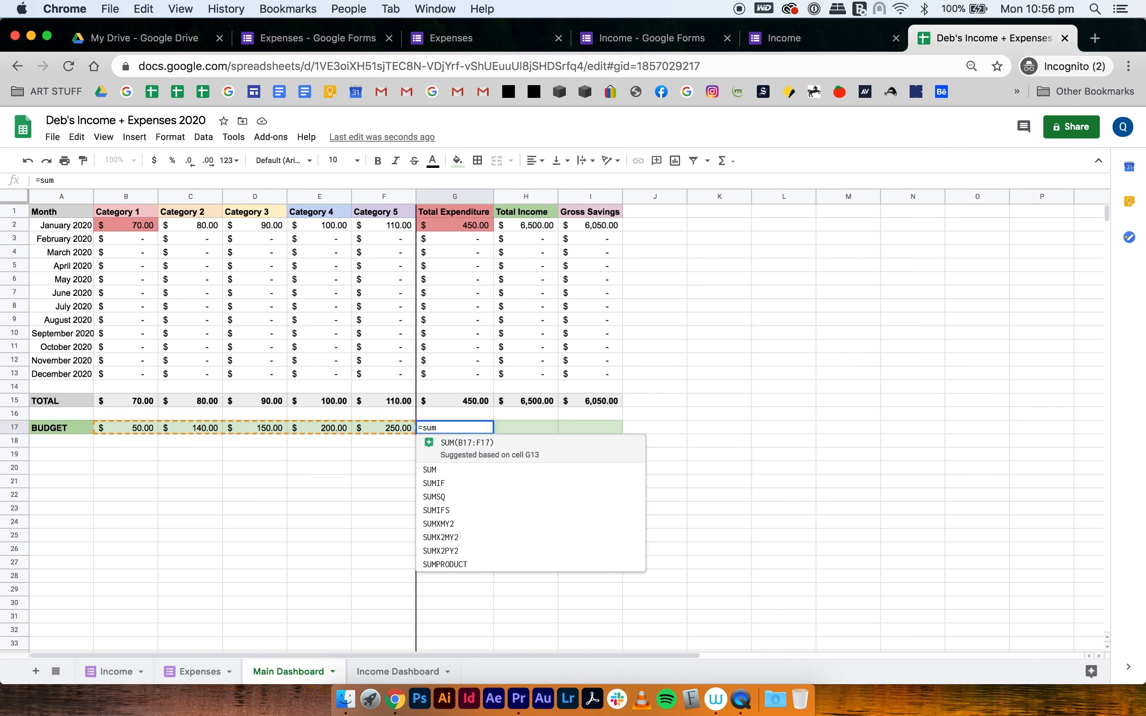
type("(")
left_click_drag(127, 430, 386, 432)
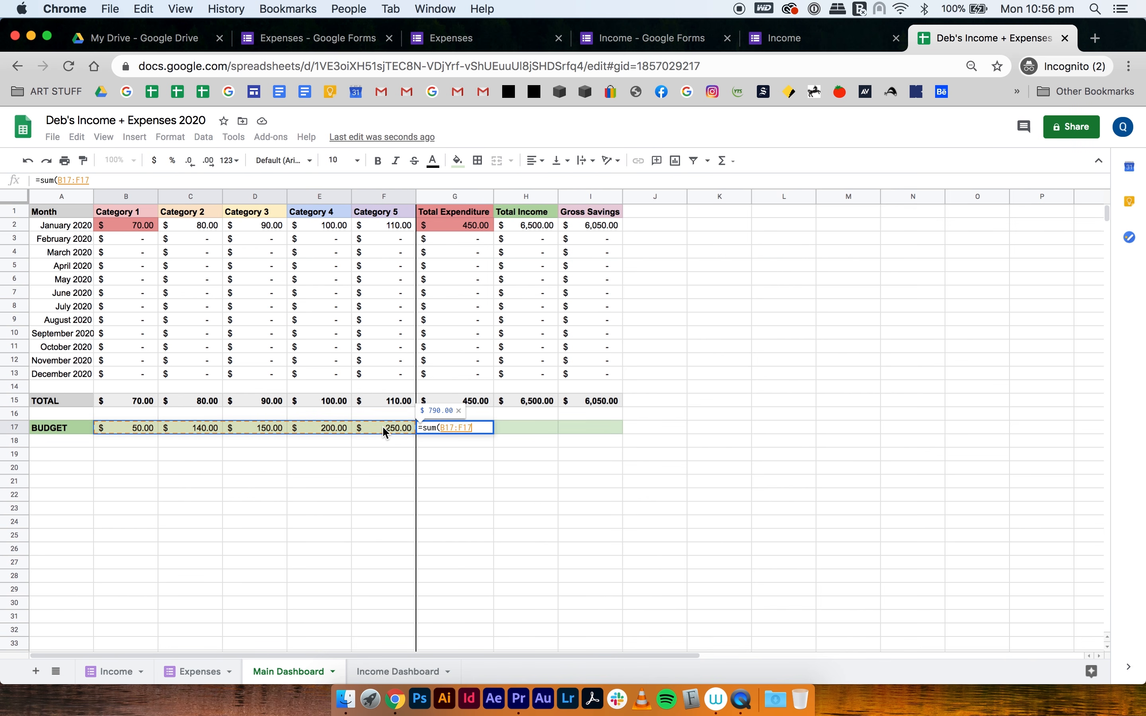
key("Return")
left_click(487, 509)
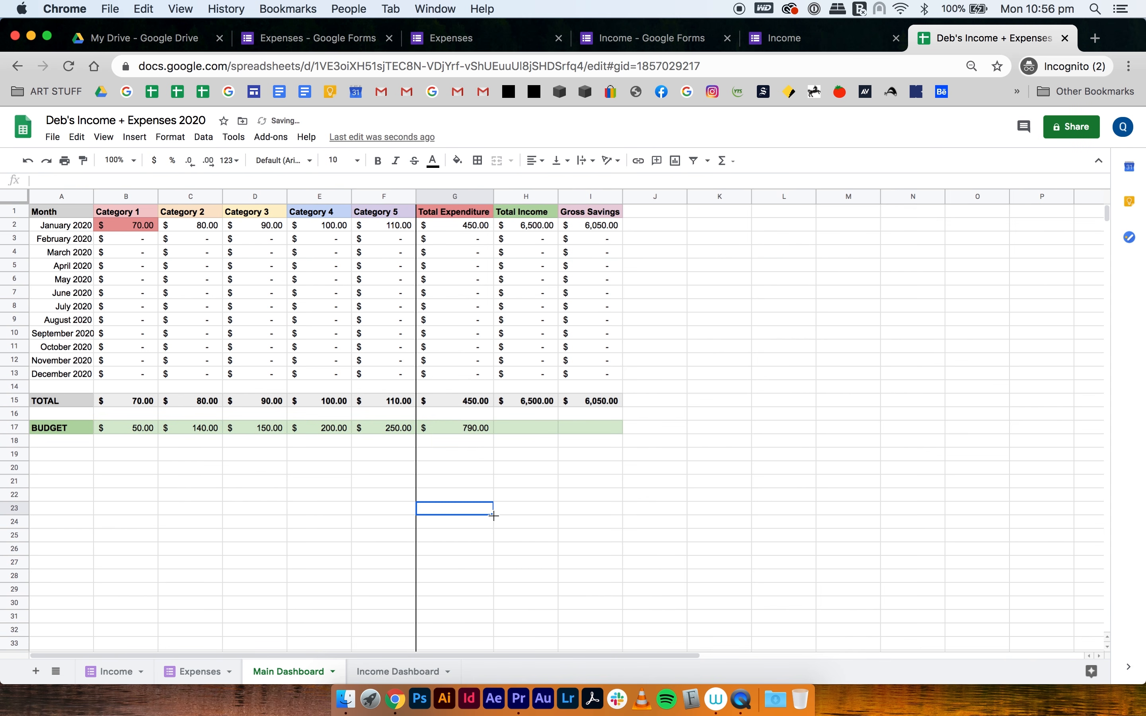
left_click(468, 428)
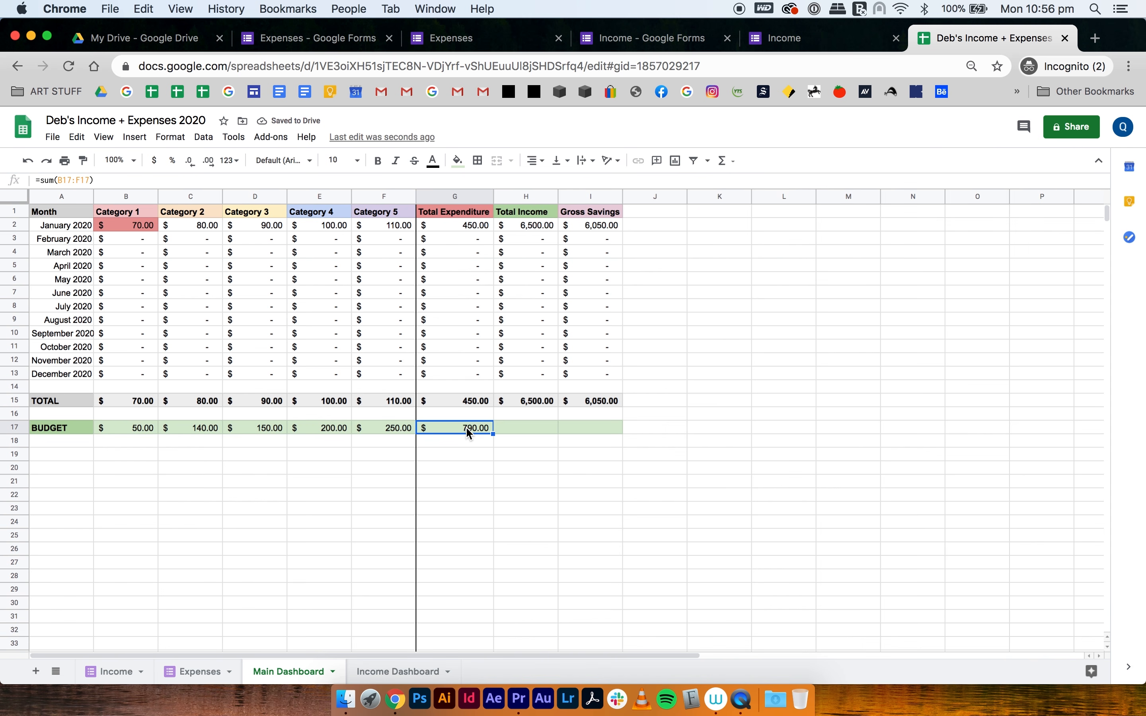
Step: Remove the fill colour from the empty BUDGET row cells H17:I17
left_click_drag(586, 428, 539, 432)
left_click(458, 160)
left_click(477, 184)
left_click(573, 487)
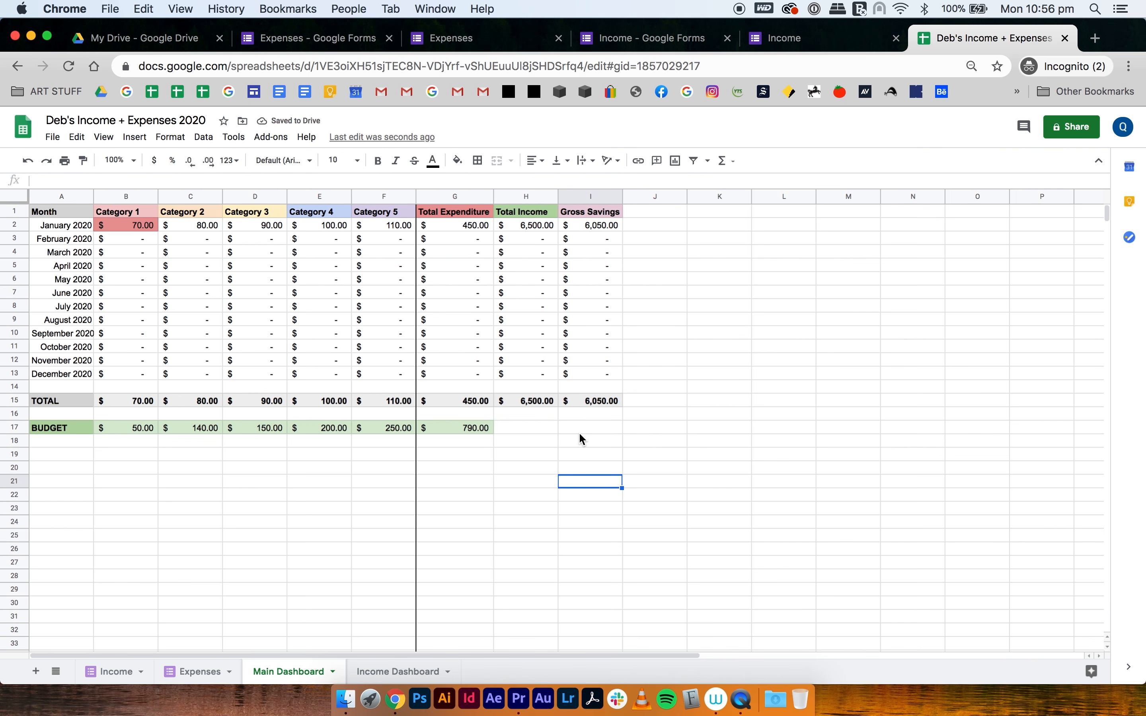
Step: Reapply the light green fill to the empty BUDGET row cells H17:I17
left_click_drag(581, 432, 532, 433)
left_click(458, 161)
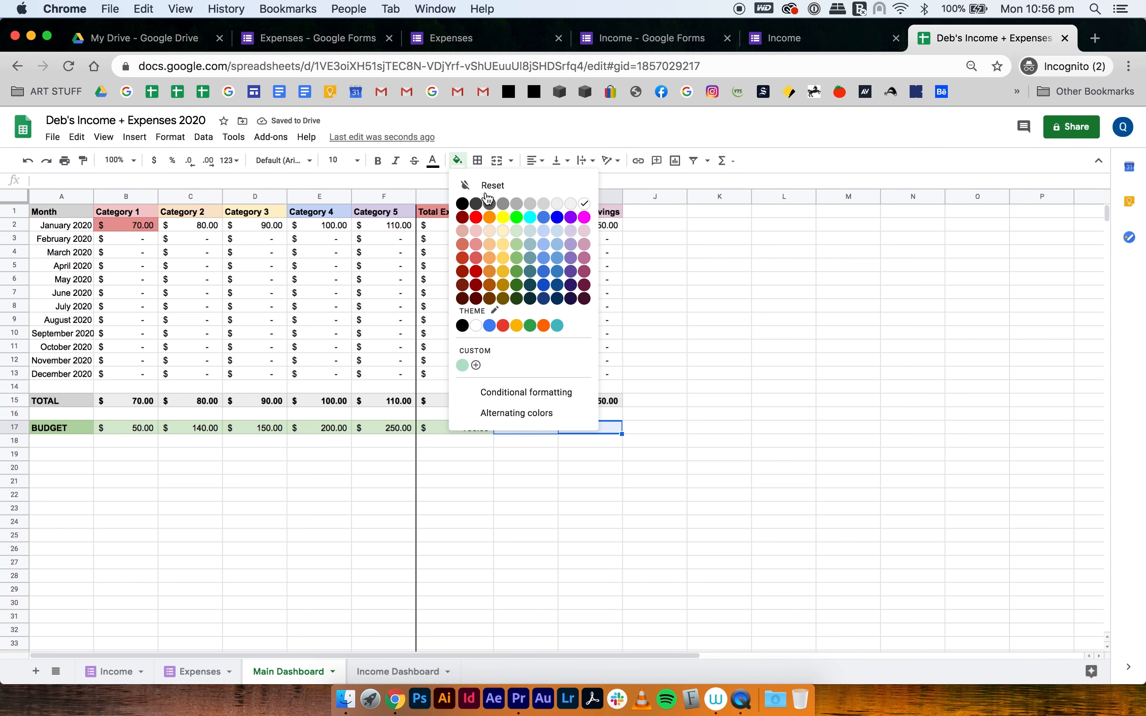
left_click(517, 231)
left_click(556, 483)
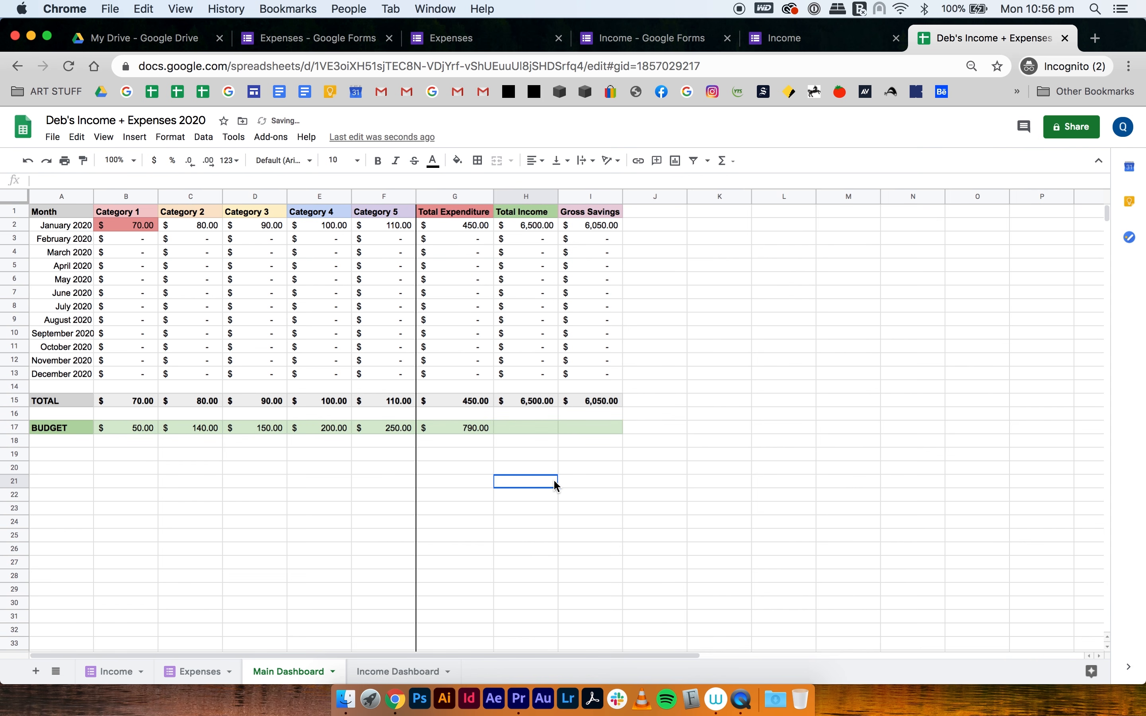
Step: Bold the Income Dashboard's header row A1:E1 and its TOTAL row A15:E15
left_click(398, 672)
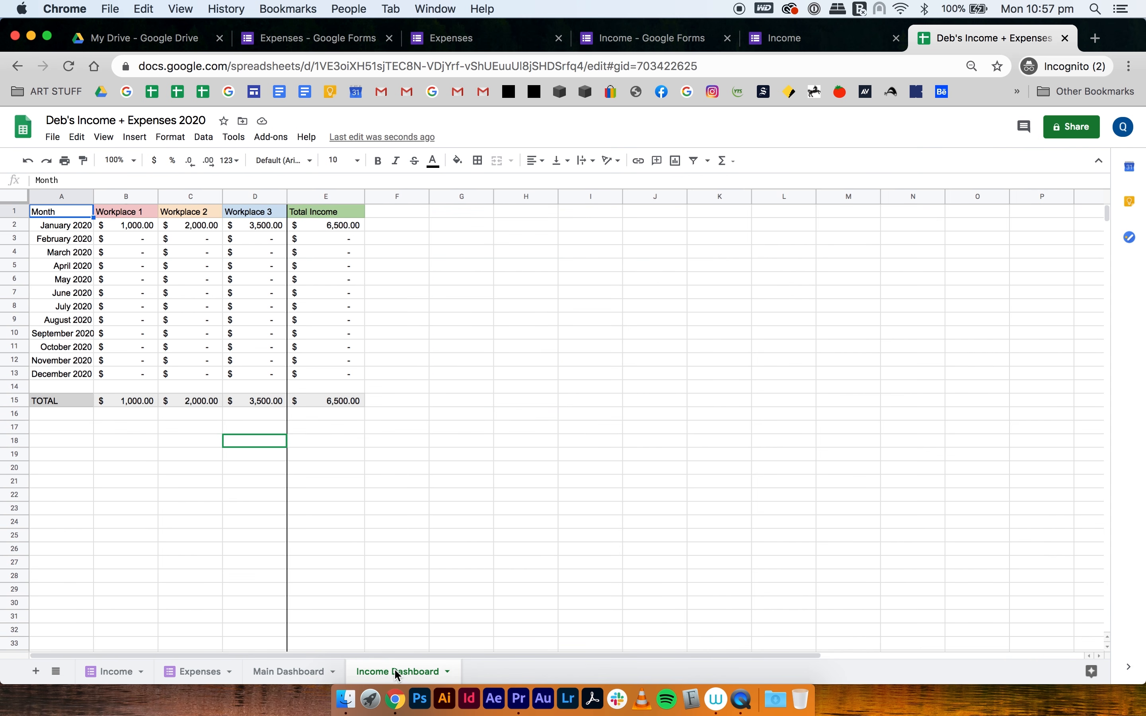
left_click_drag(331, 212, 65, 211)
key("ctrl+b")
left_click(133, 403)
left_click_drag(72, 403, 359, 409)
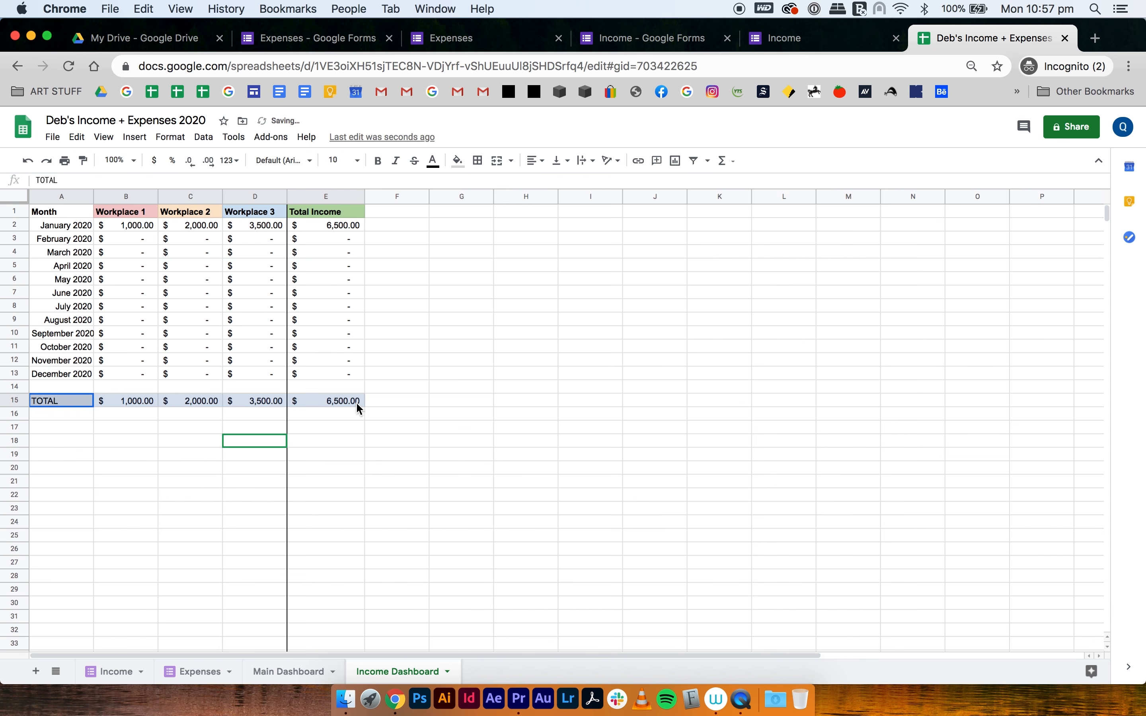
key("ctrl+b")
left_click(358, 442)
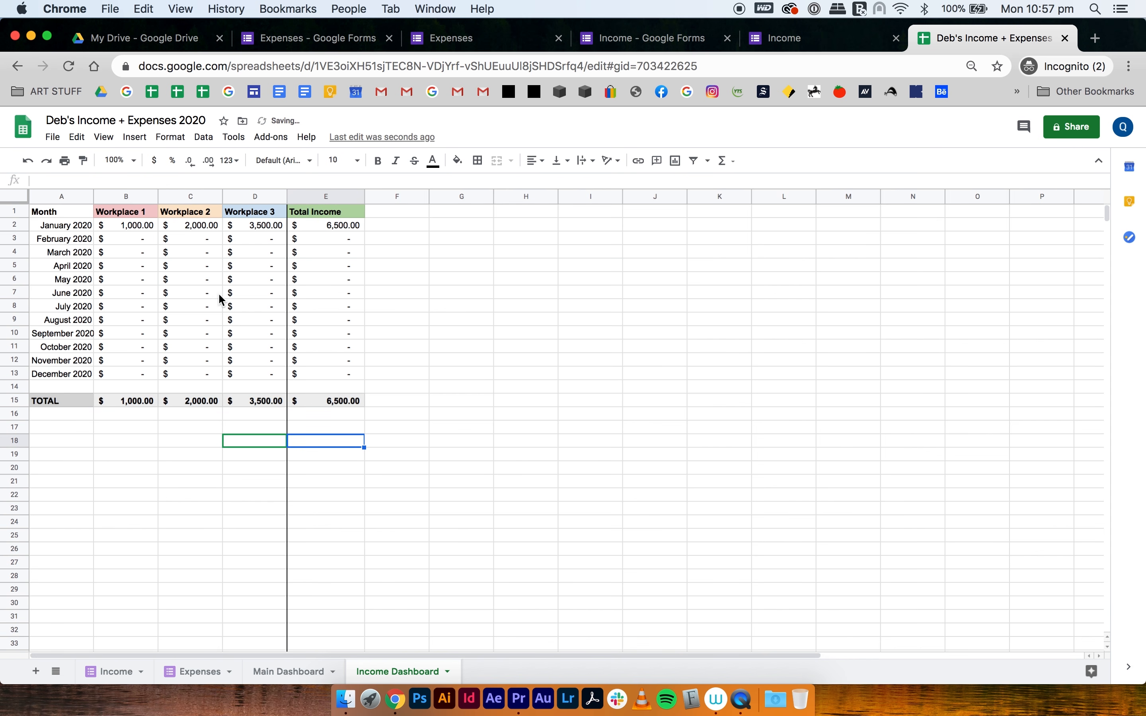
Step: Fill the Income Dashboard's Month header cell with light grey
left_click(64, 214)
left_click(457, 162)
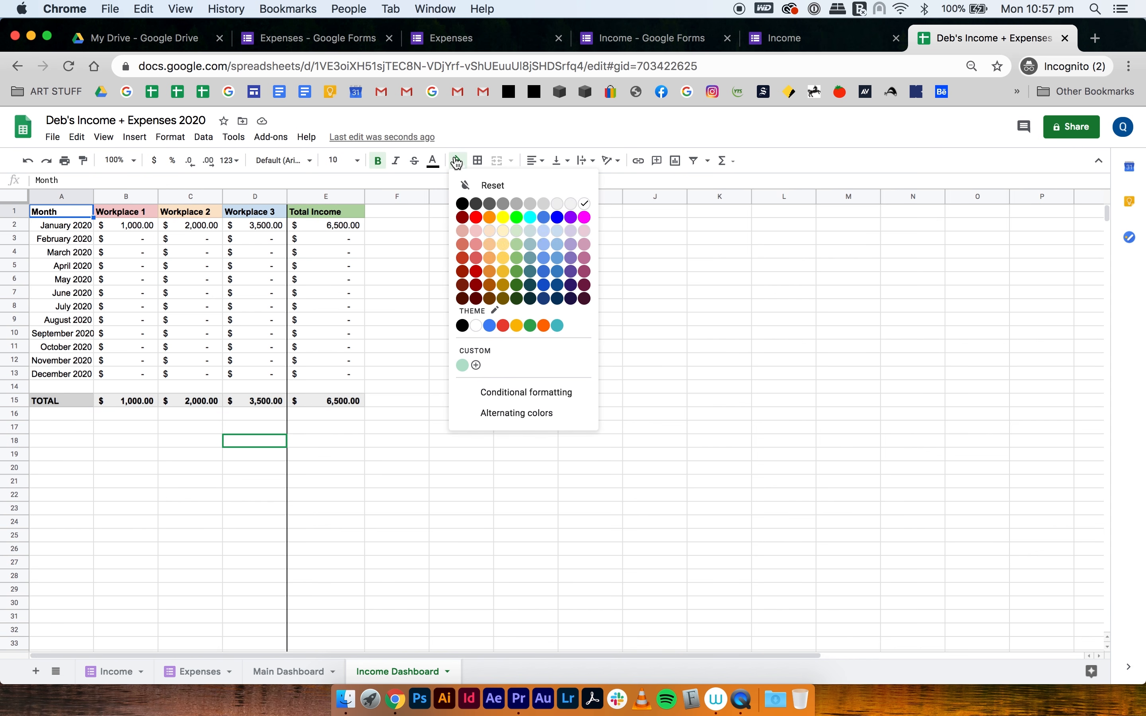
left_click(544, 203)
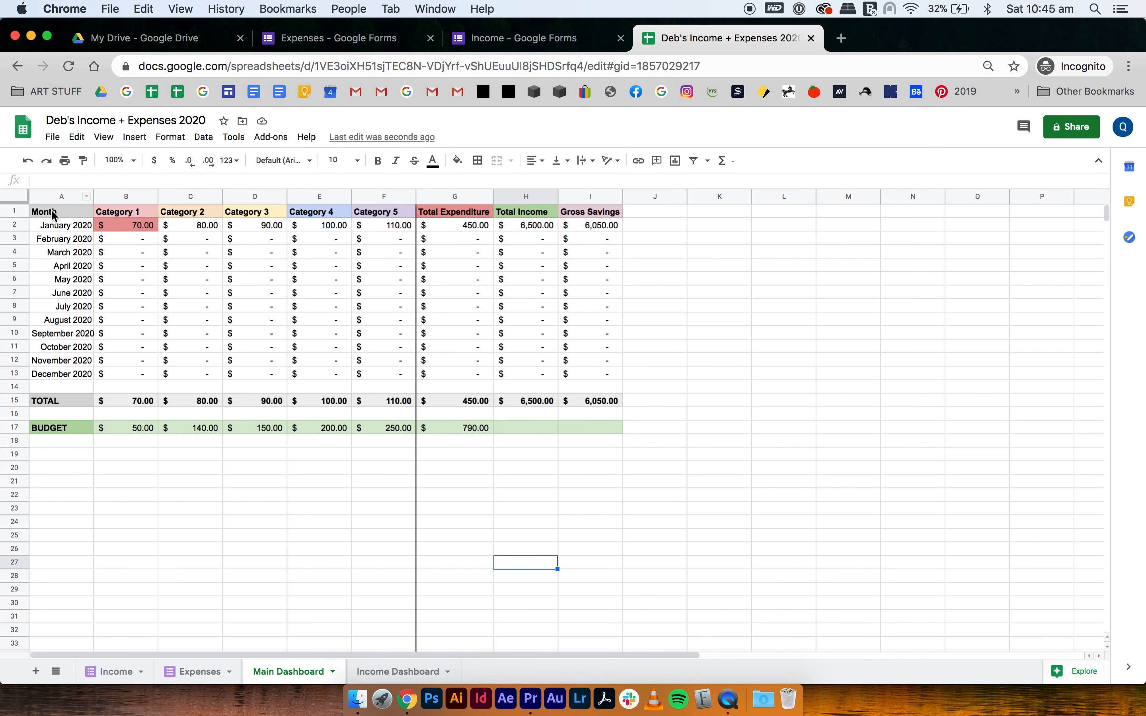
Step: Insert a chart of the monthly category expenses in A1:F13 and place it directly below the BUDGET row
left_click_drag(54, 215, 387, 377)
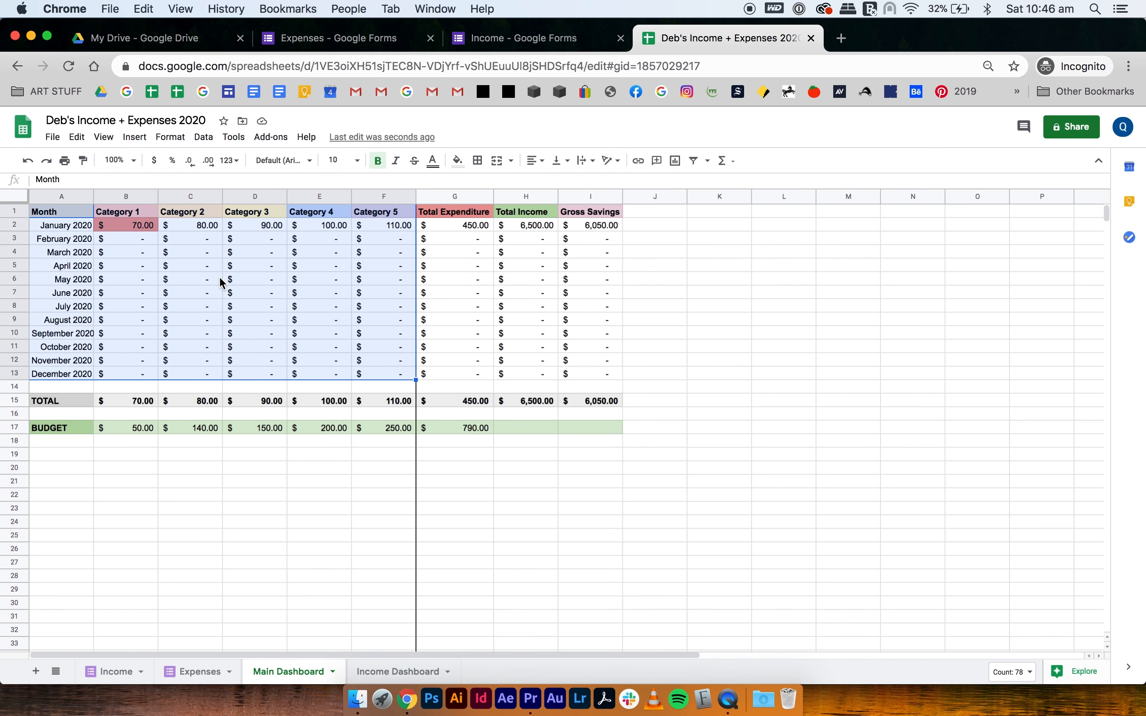
left_click(135, 138)
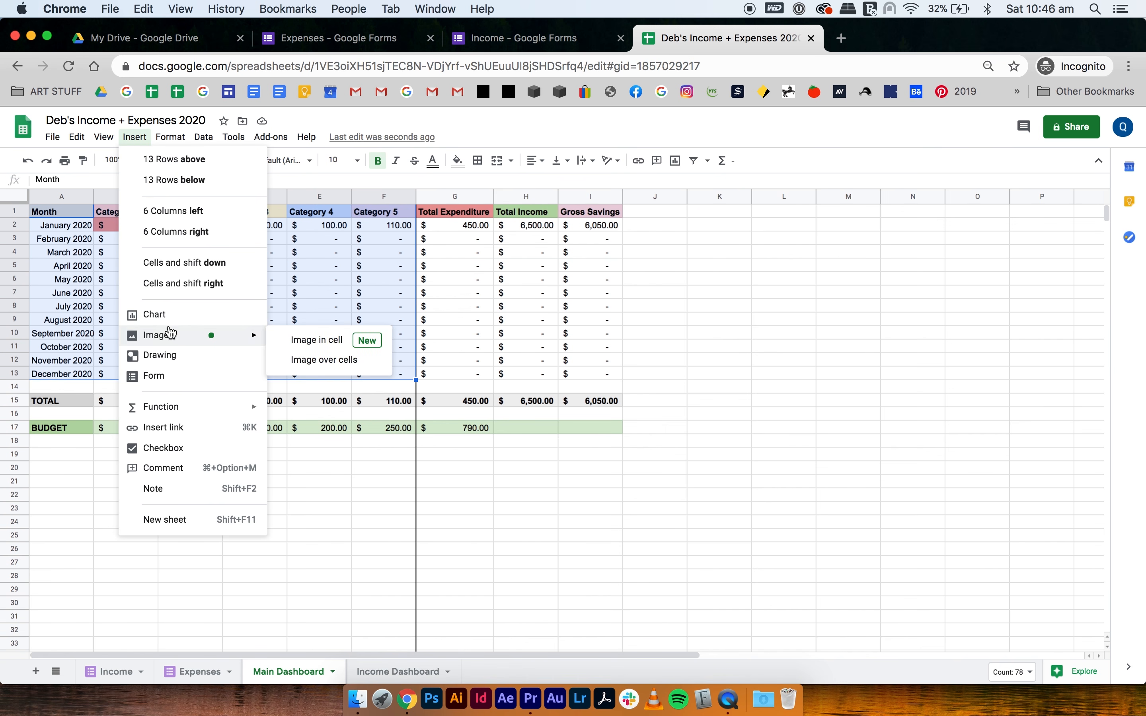
left_click(170, 314)
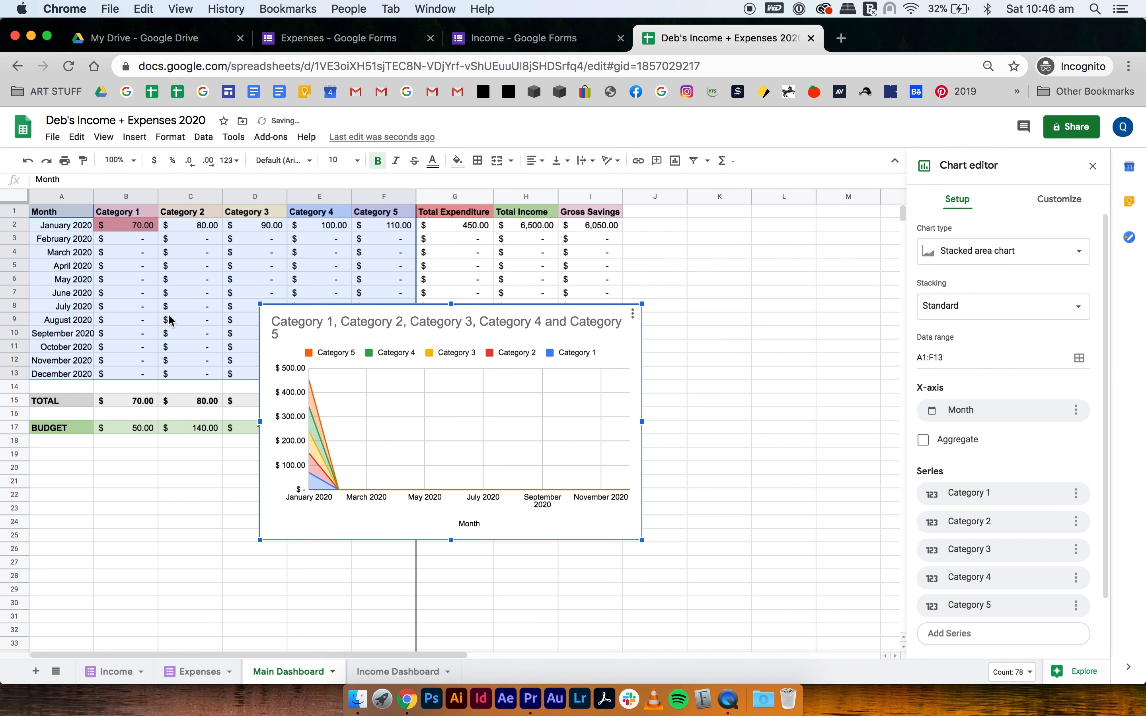
left_click_drag(613, 310, 382, 448)
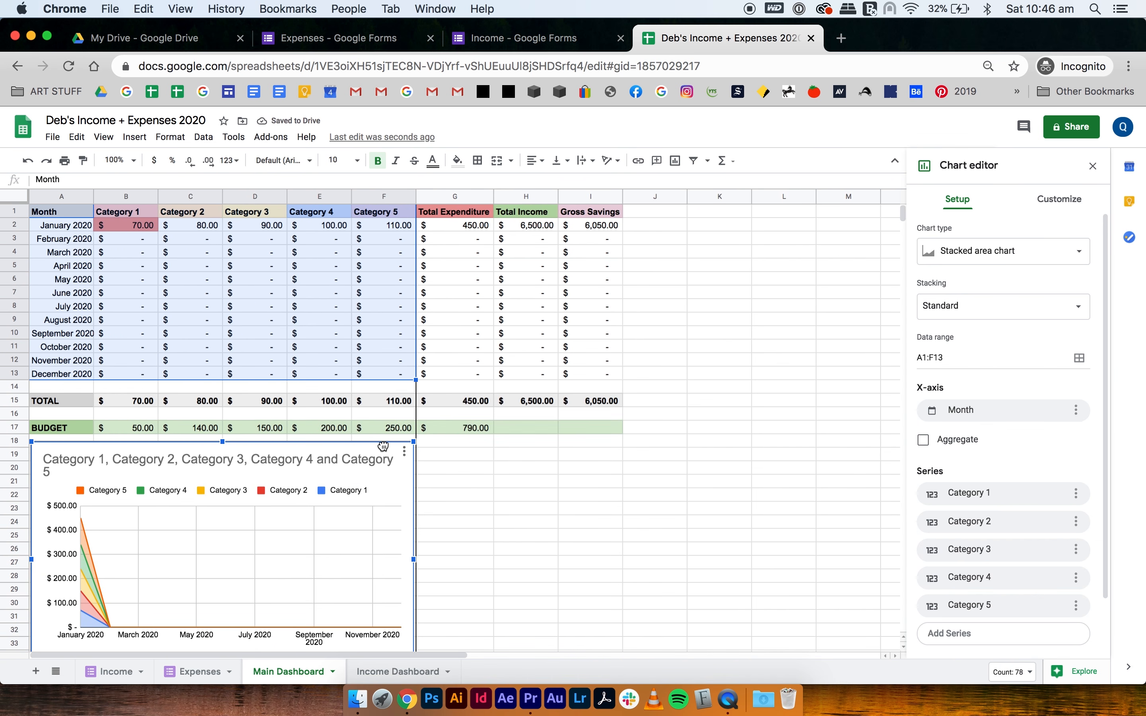
scroll(530, 479, "down", 1)
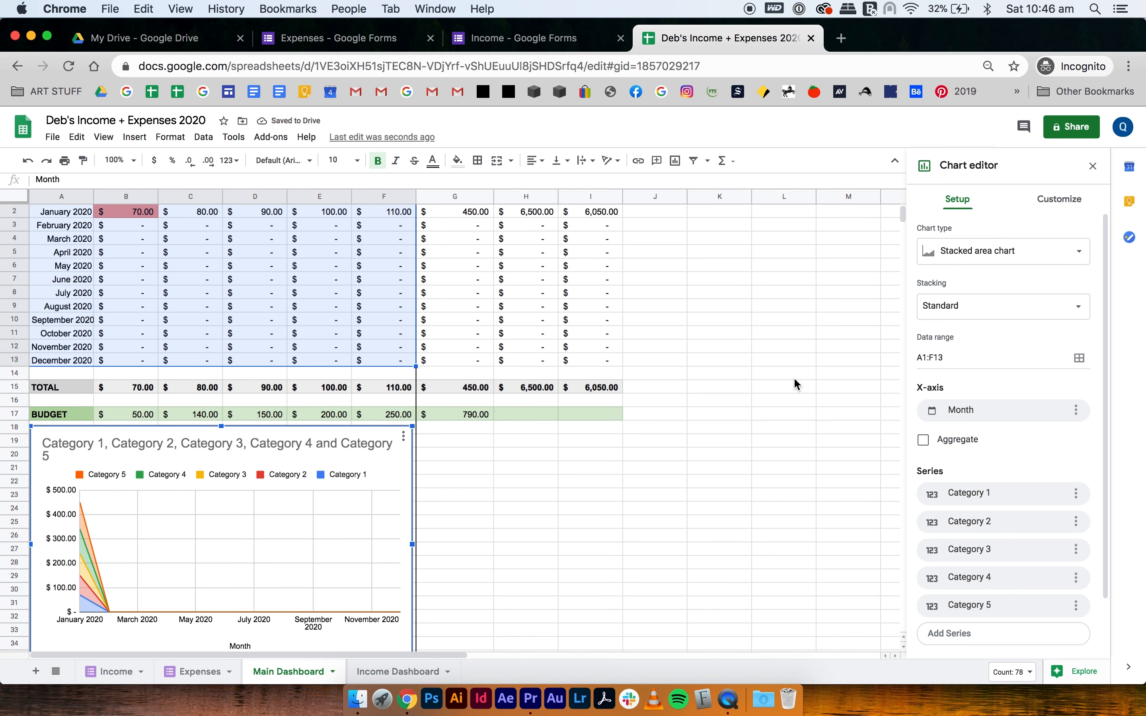
Step: Change the monthly expenses chart to a Stacked bar chart
scroll(797, 385, "down", 2)
left_click(980, 261)
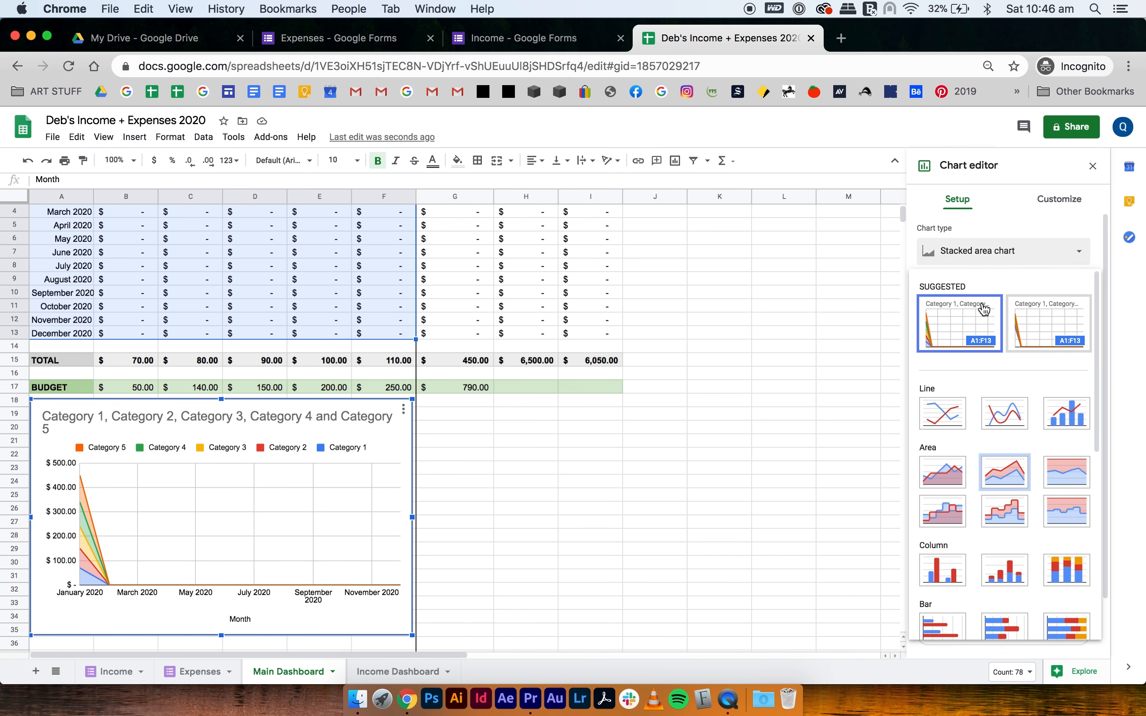
scroll(1004, 427, "down", 2)
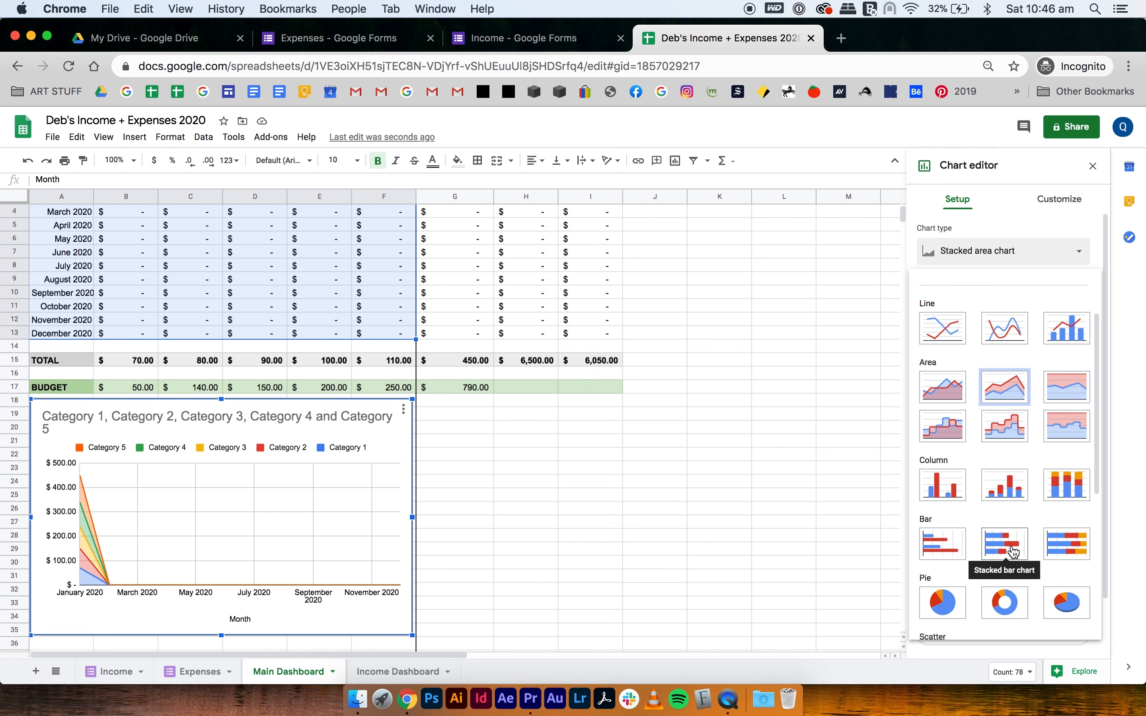
left_click(1013, 552)
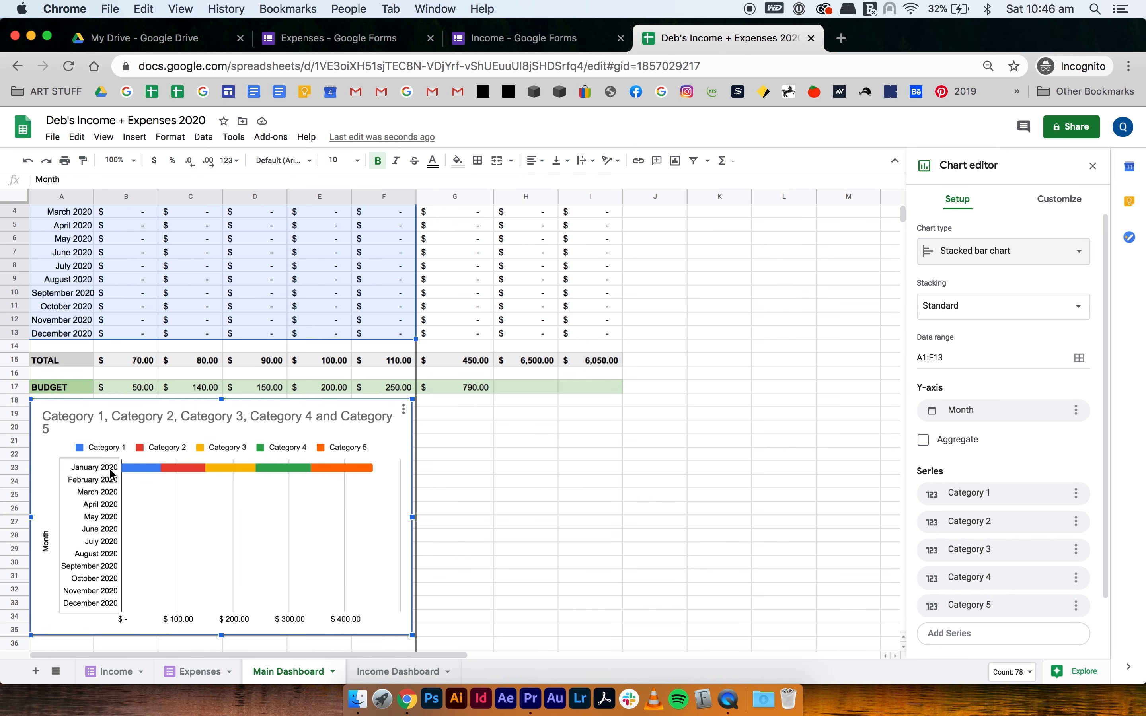
scroll(125, 235, "up", 1)
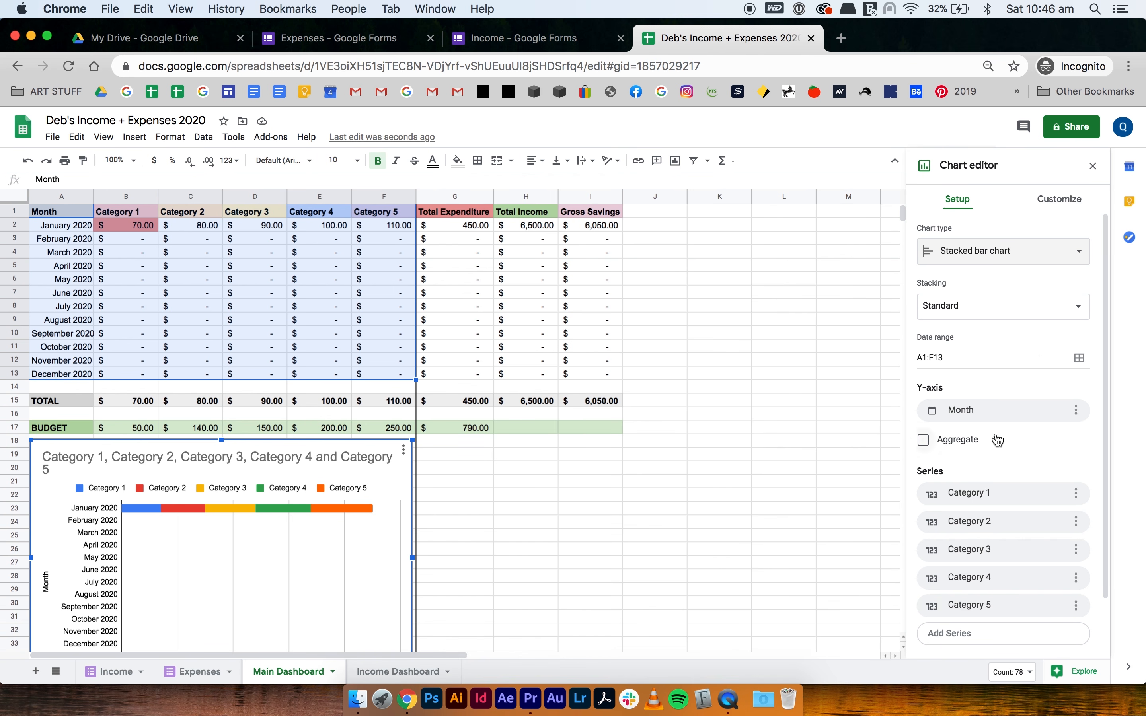
Step: Set the stacked bar chart's title to "Yearly Breakdown"
scroll(975, 443, "down", 2)
left_click(1056, 200)
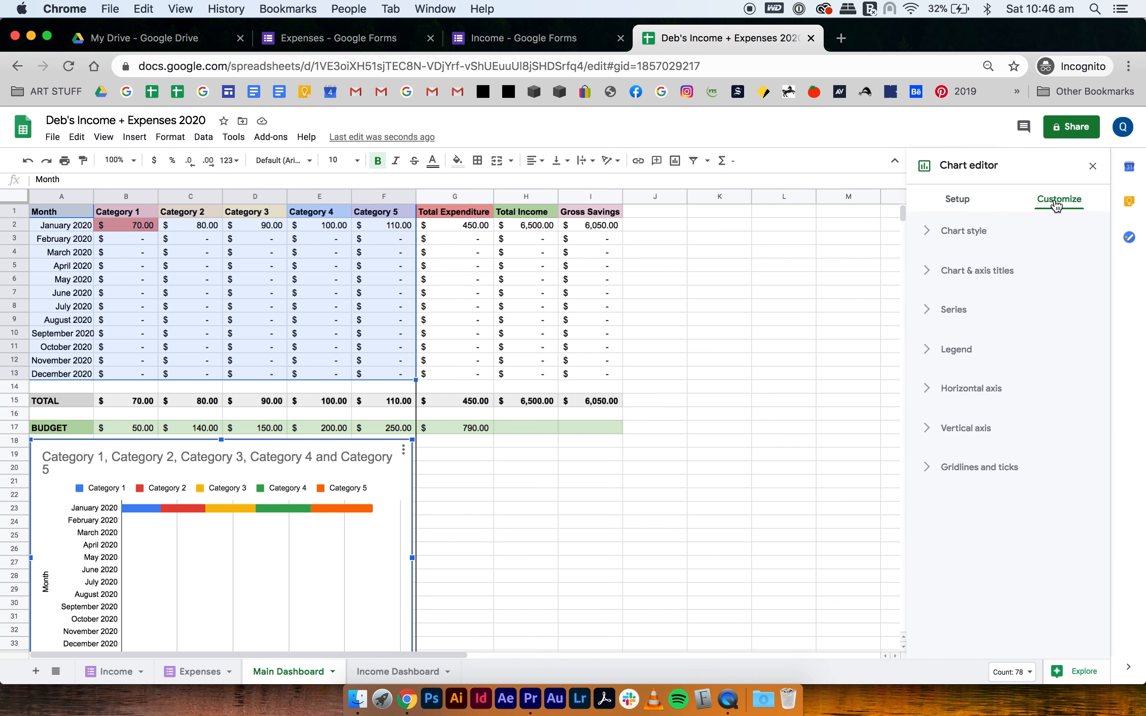
left_click(964, 231)
left_click(971, 468)
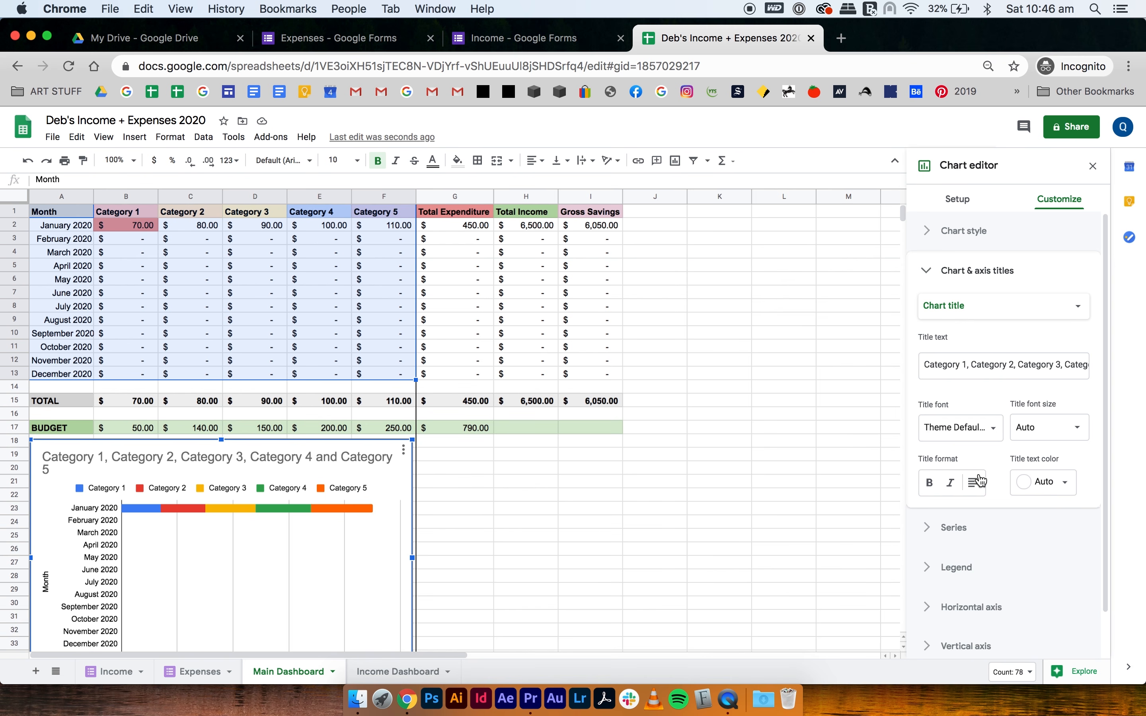
left_click(963, 367)
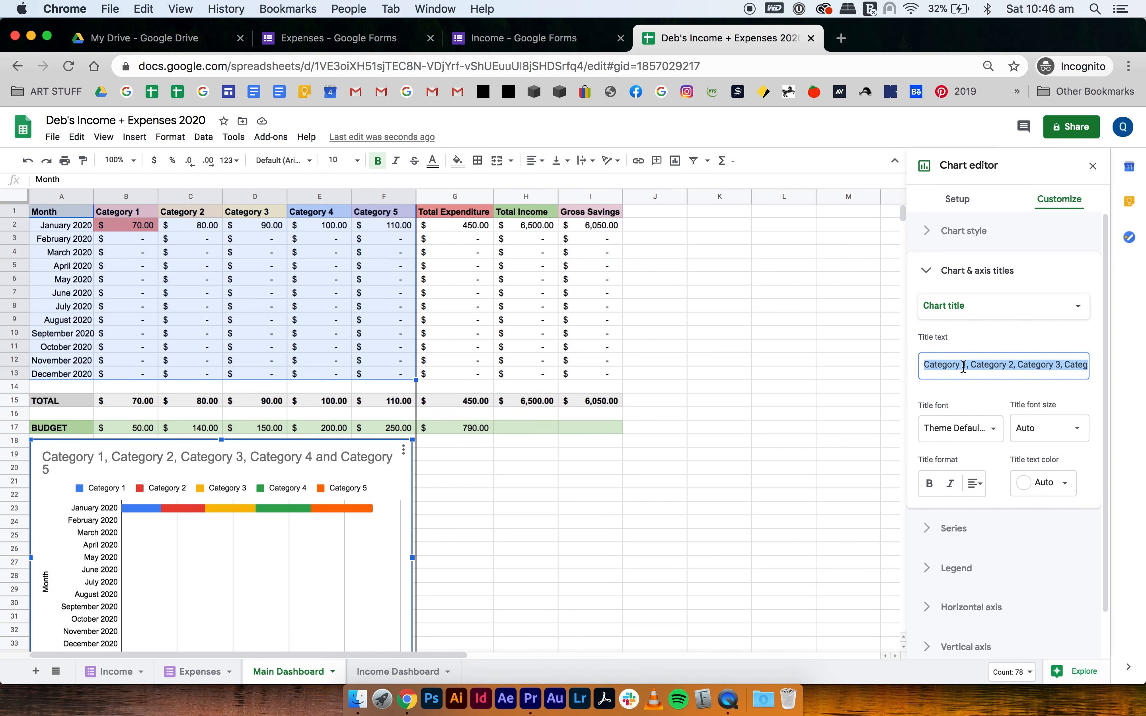
type("Yearly")
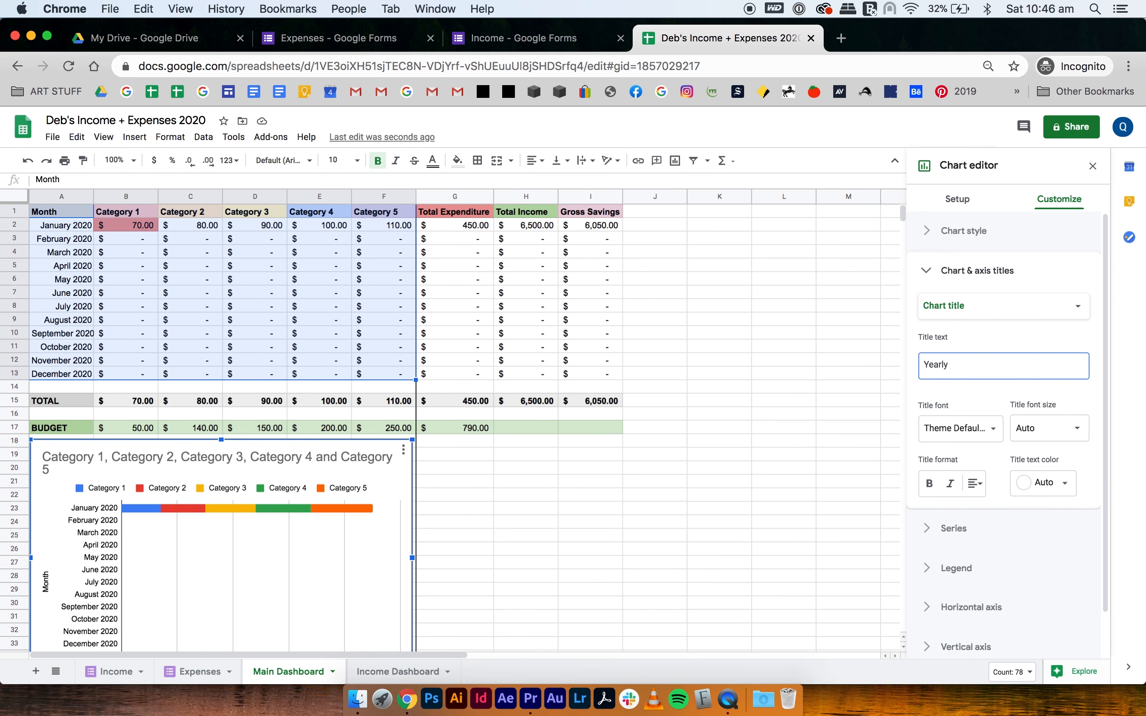
type(" b")
type("Be")
key("BackSpace")
type("reakdown")
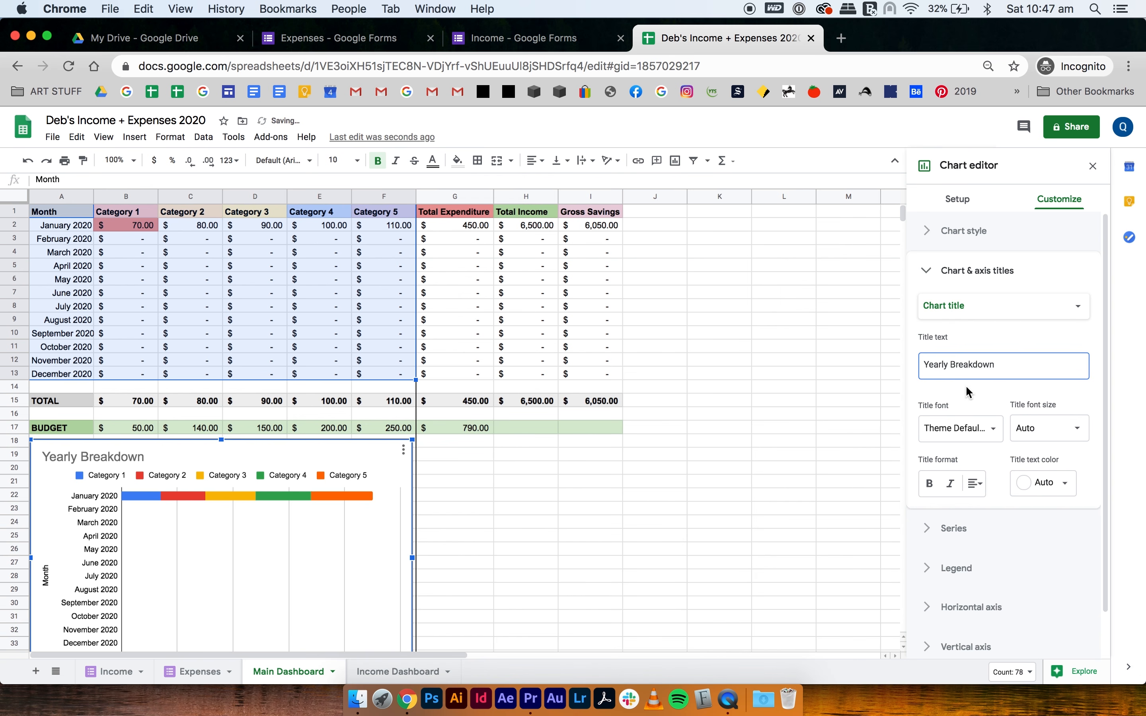
Step: Turn on total data labels for all series of the Yearly Breakdown chart, leaving the individual data labels off
left_click(954, 528)
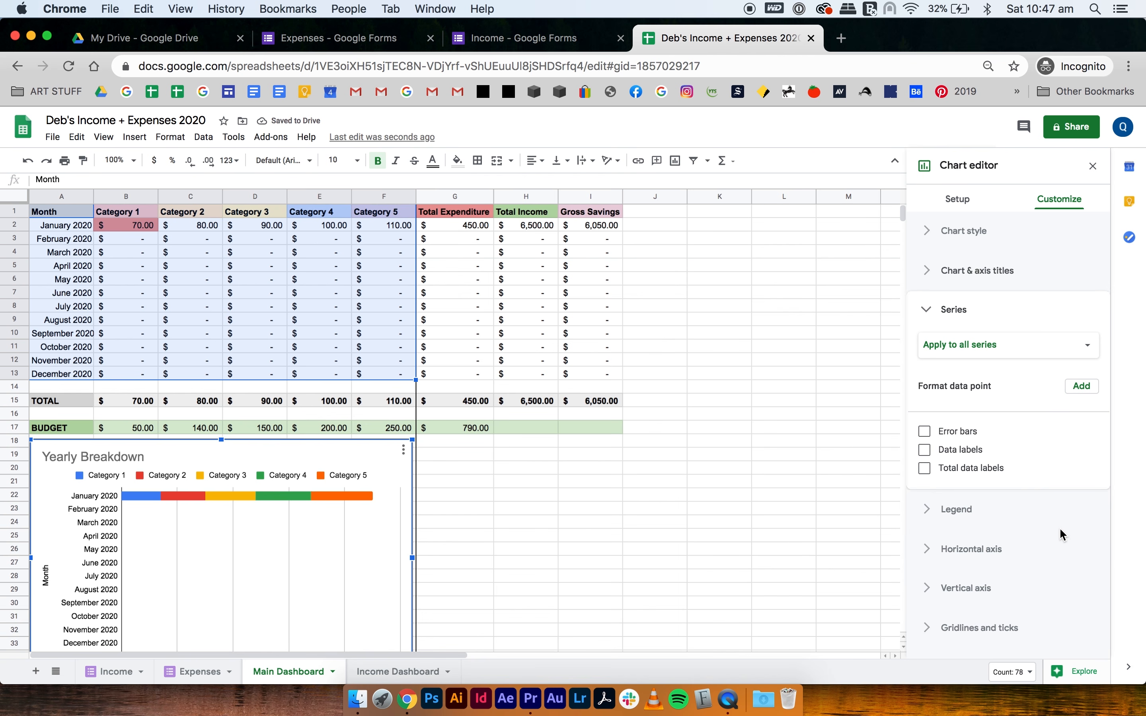
left_click(968, 467)
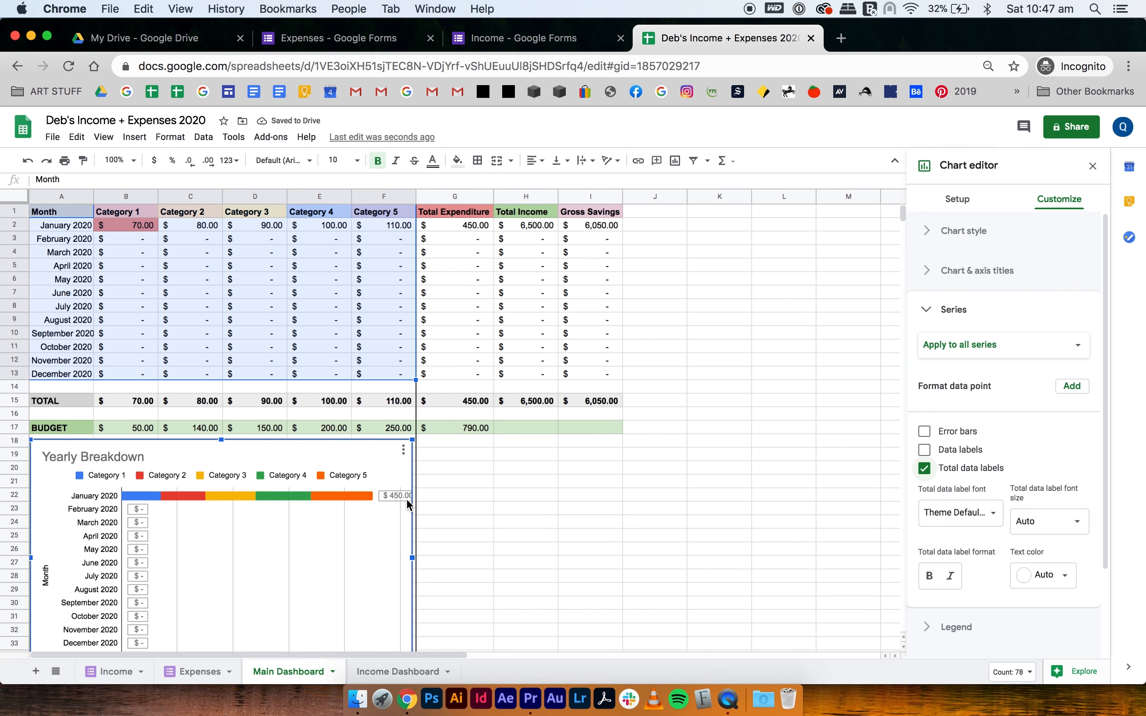
left_click(926, 451)
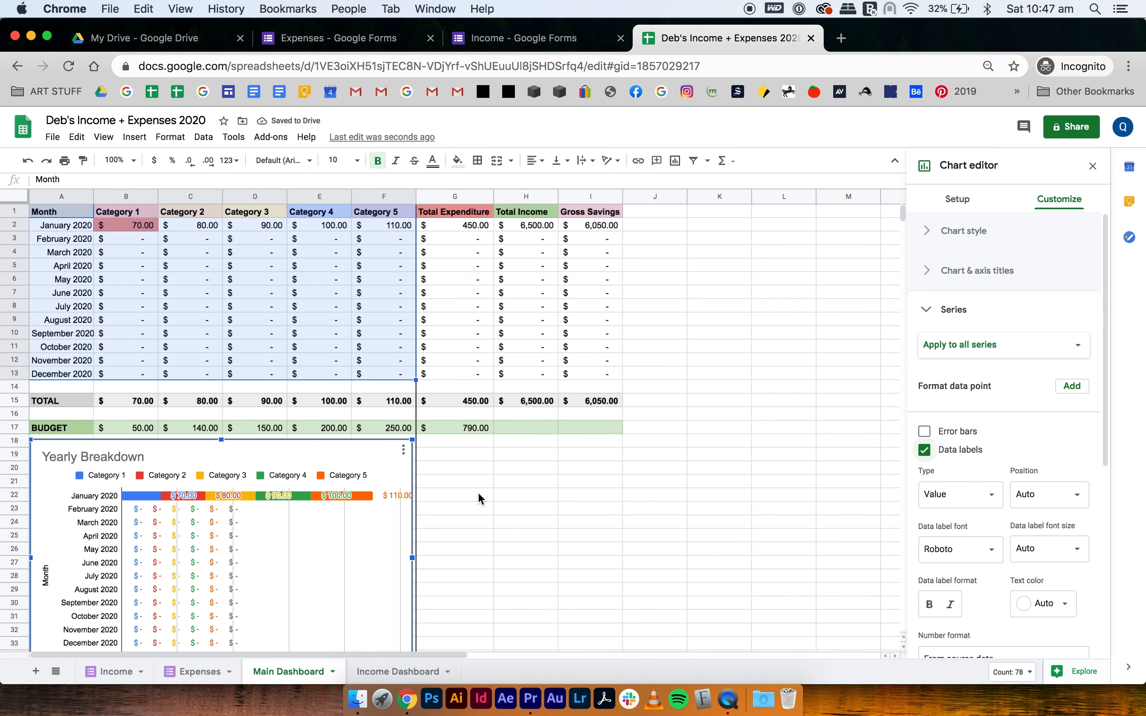
left_click(924, 450)
Step: Colour the chart's Category 1 series light red and its Category 2 series light orange to match the header cells
left_click(1019, 345)
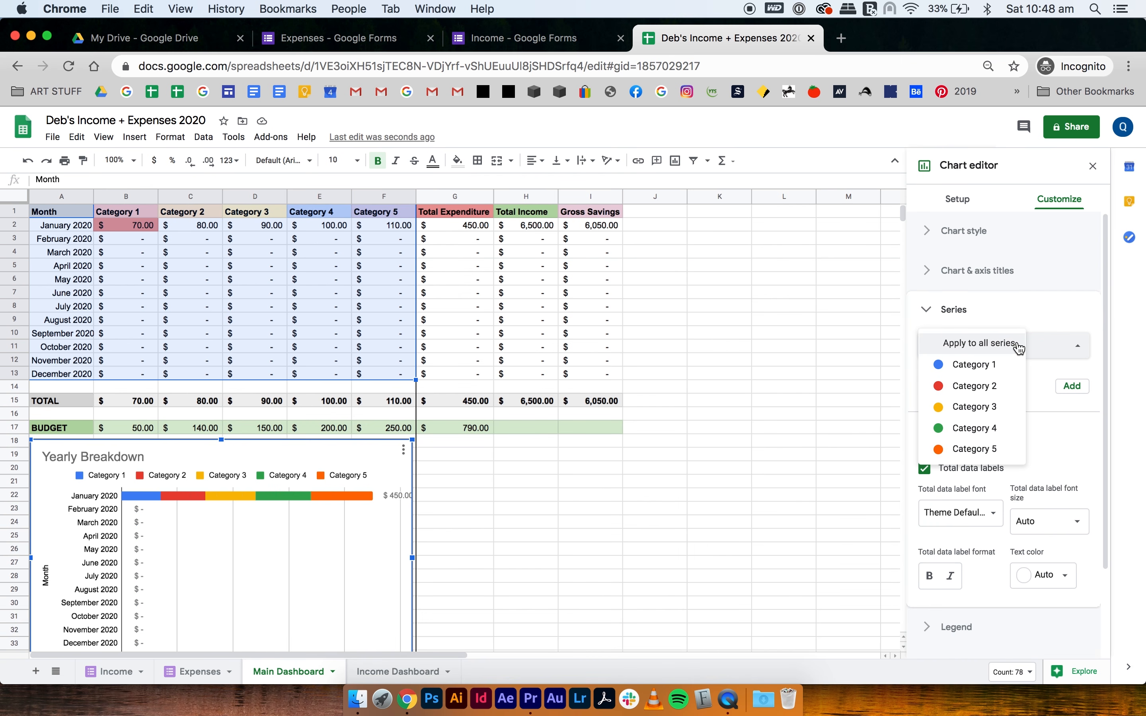
left_click(994, 364)
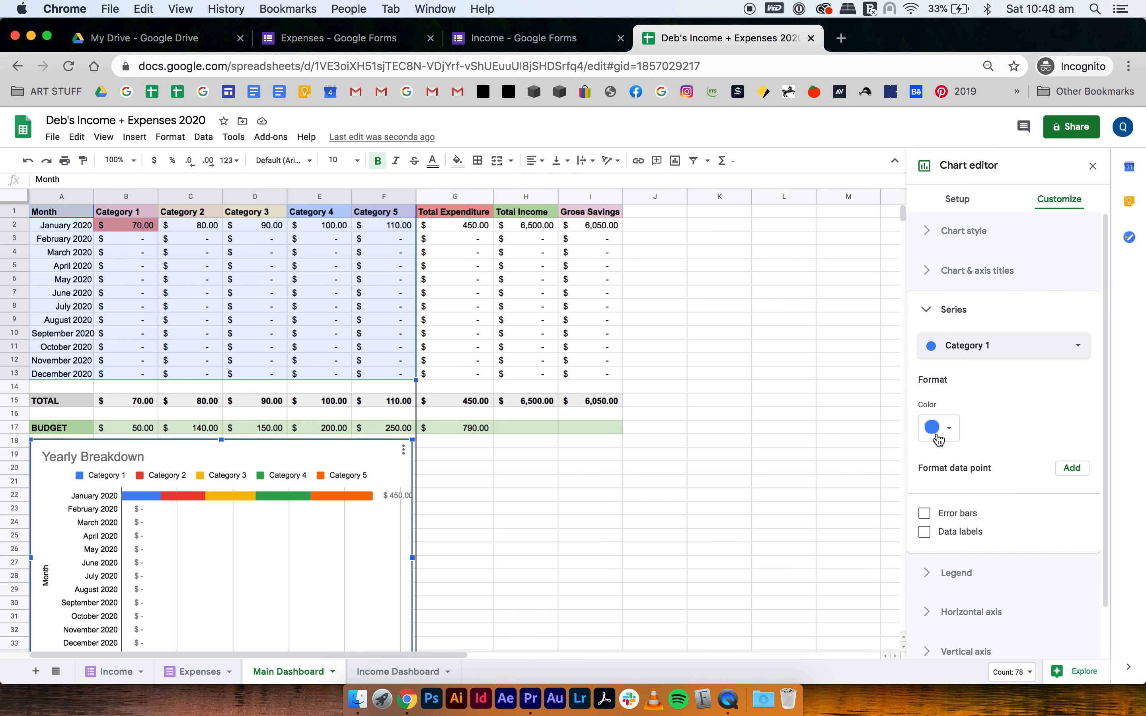
left_click(937, 429)
left_click(946, 503)
left_click(947, 346)
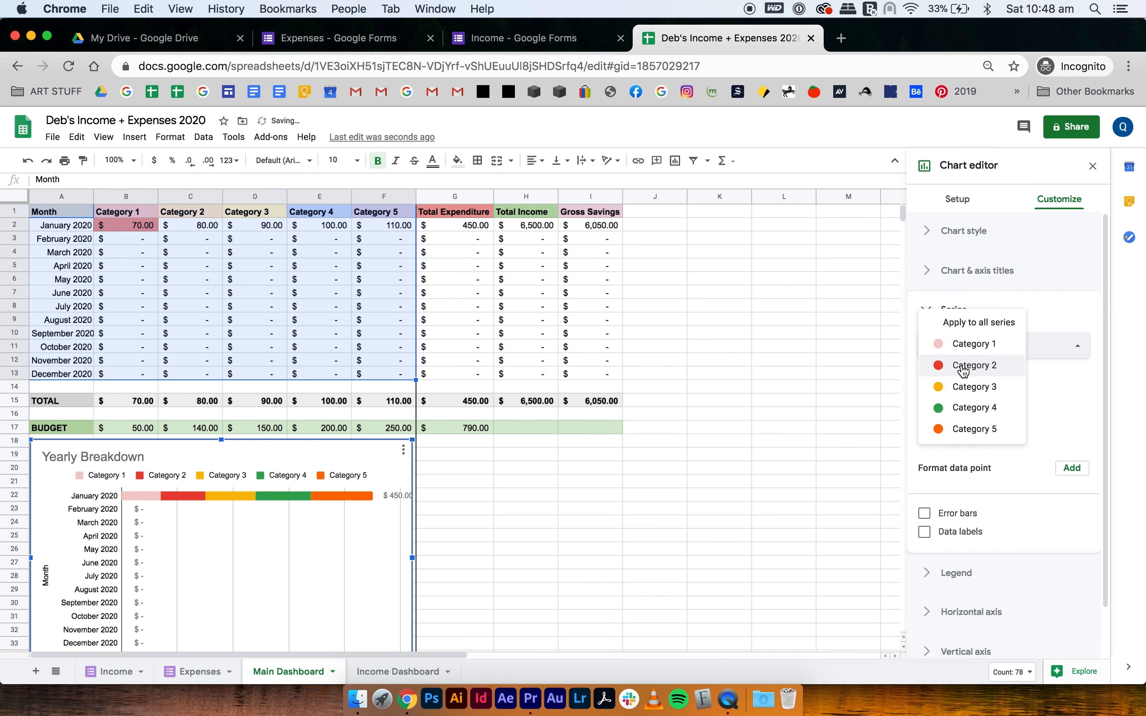
left_click(964, 384)
left_click(963, 348)
left_click(957, 326)
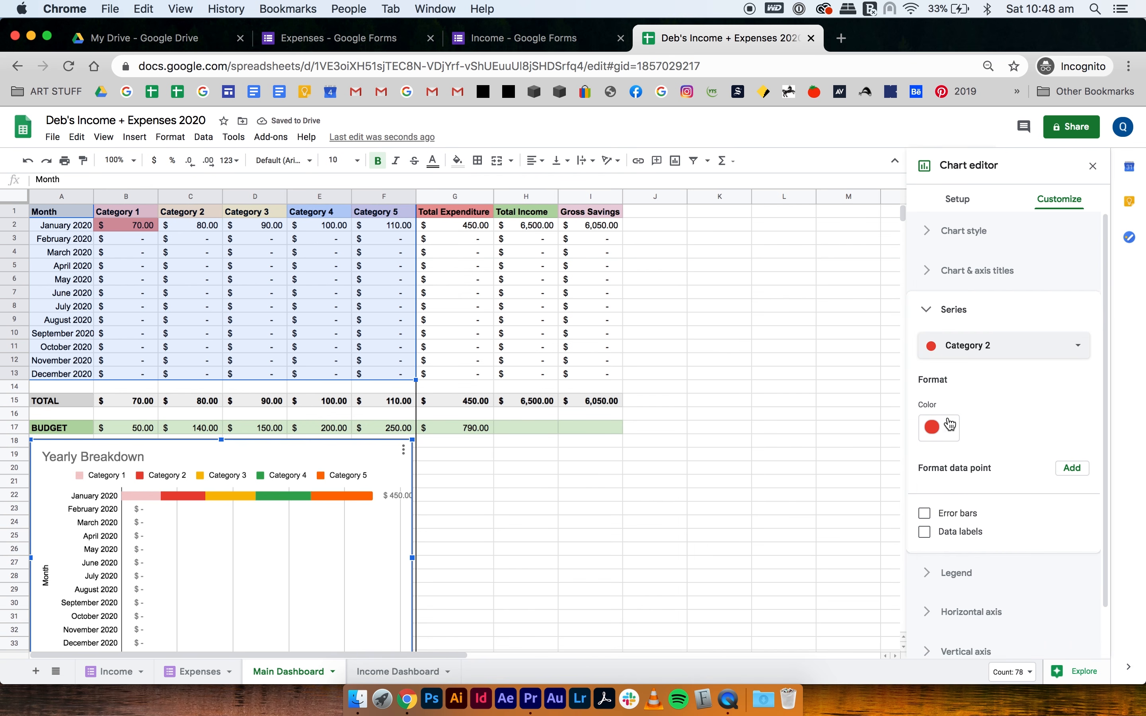
left_click(945, 430)
left_click(958, 504)
Step: Colour the chart's Category 3 series light yellow to match its header cell
left_click(987, 348)
left_click(984, 366)
left_click(939, 428)
left_click(973, 490)
left_click(942, 435)
left_click(973, 503)
Step: Colour the chart's Category 4 series light blue and its Category 5 series light purple to match the header cells
left_click(986, 345)
left_click(982, 369)
left_click(939, 428)
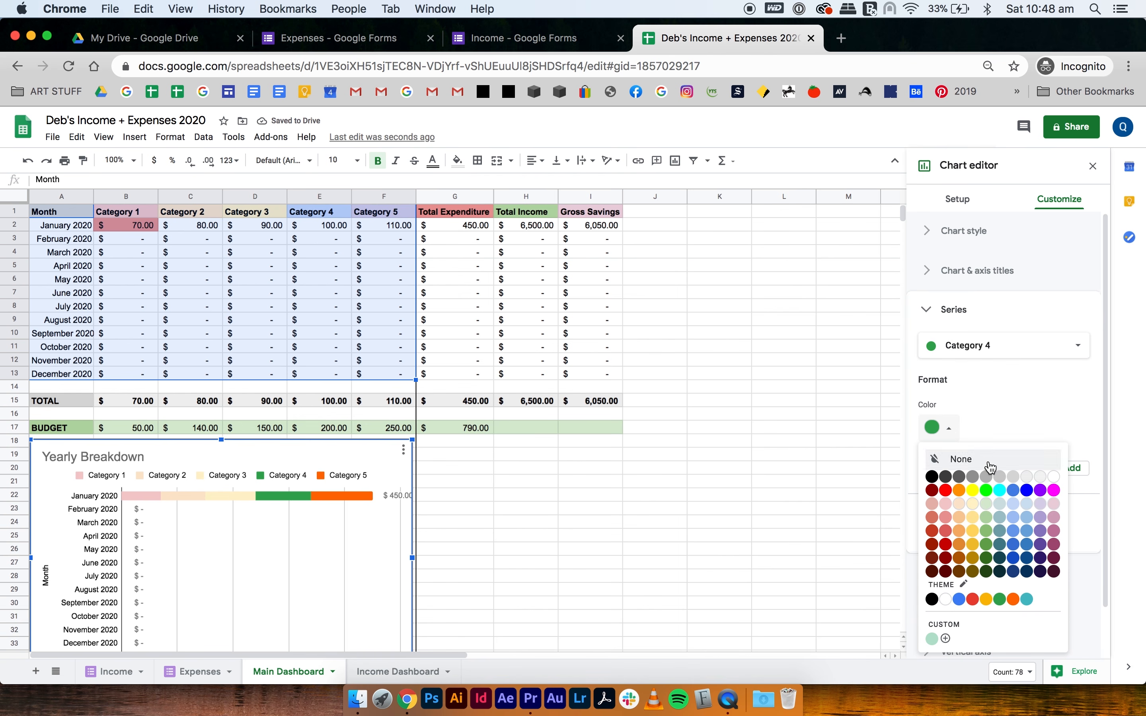
left_click(1013, 503)
left_click(991, 352)
left_click(980, 366)
left_click(940, 429)
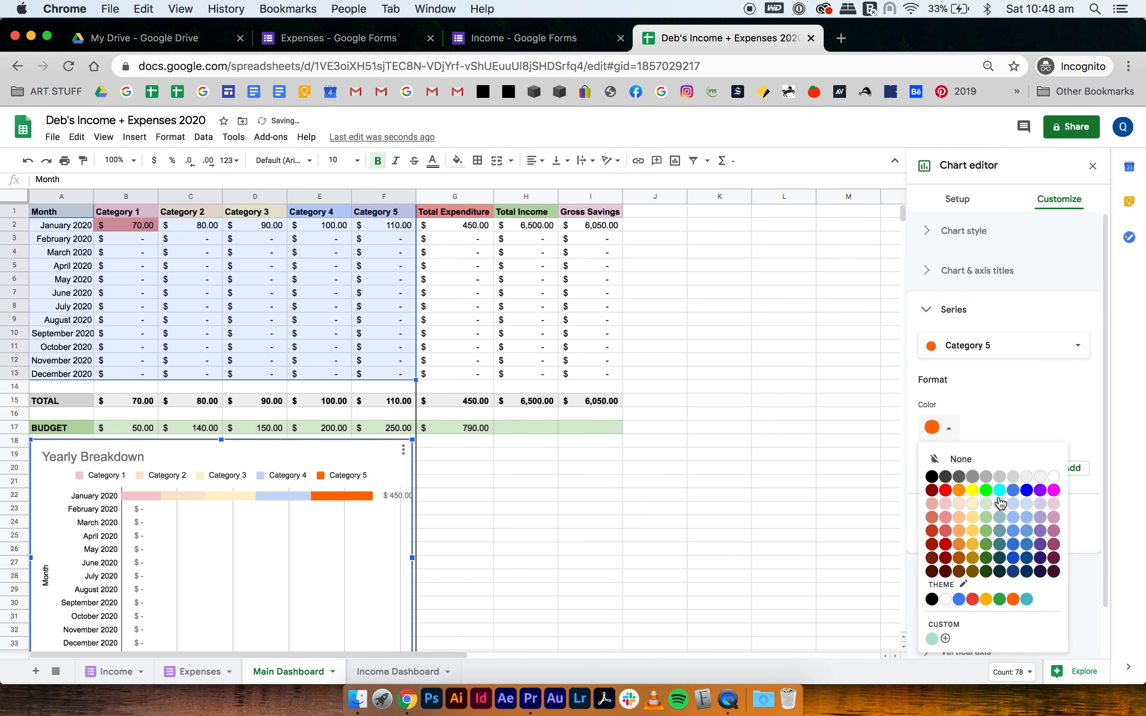
left_click(1043, 517)
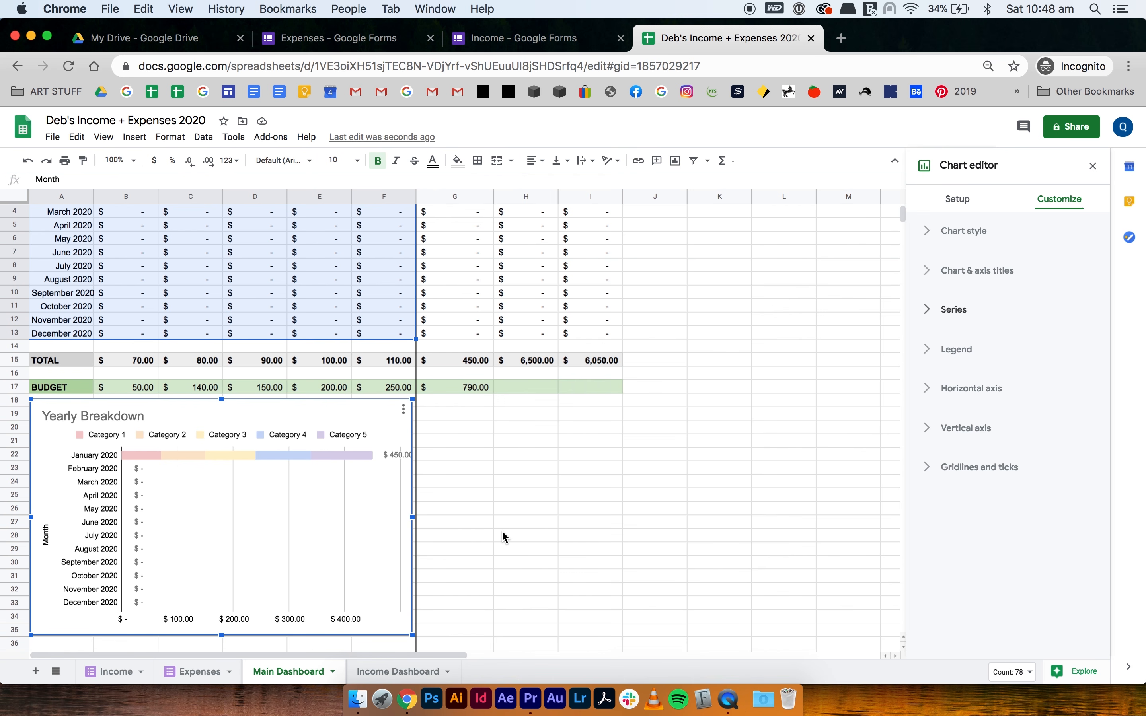
Step: Position the Yearly Breakdown chart's legend on the right side of the chart
left_click(212, 441)
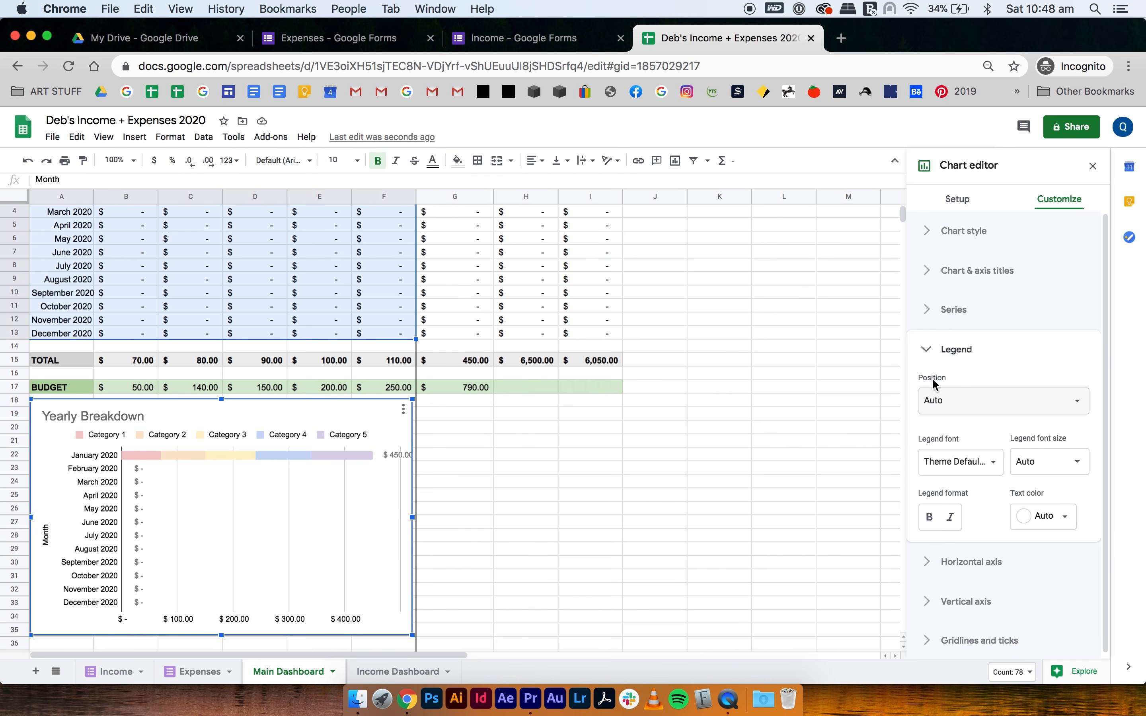
left_click(951, 410)
left_click(983, 336)
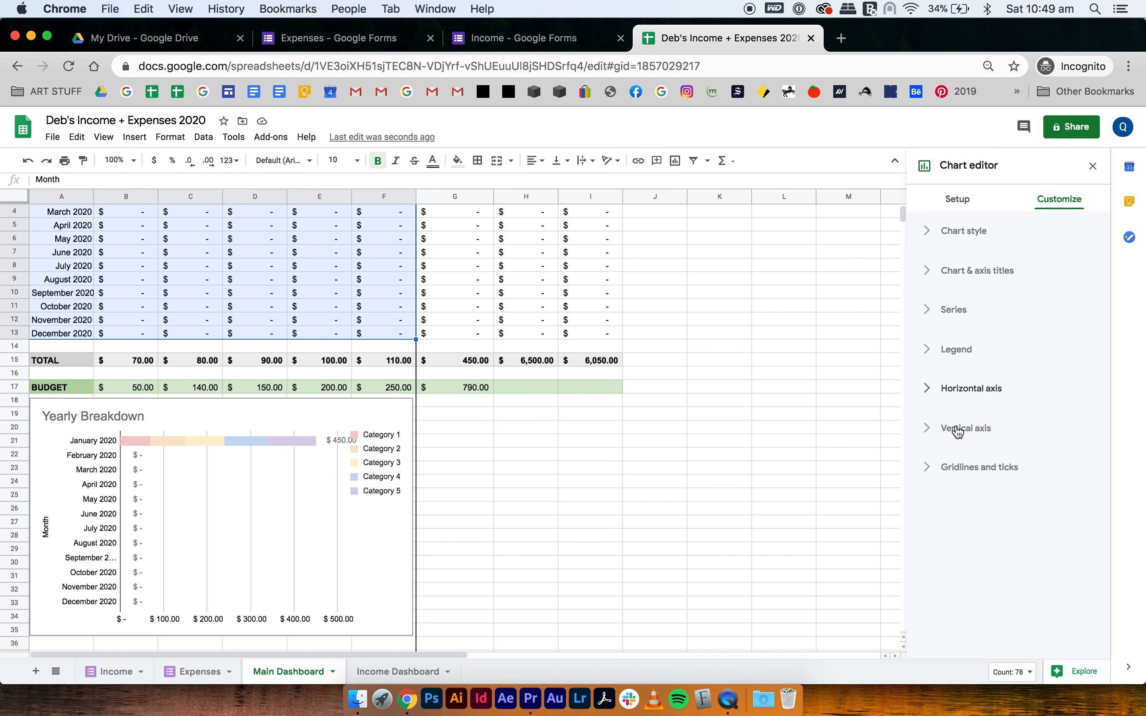
Step: Set the Yearly Breakdown chart's horizontal axis to a minimum of 0 and a maximum of 3000
left_click(978, 393)
scroll(1011, 493, "down", 5)
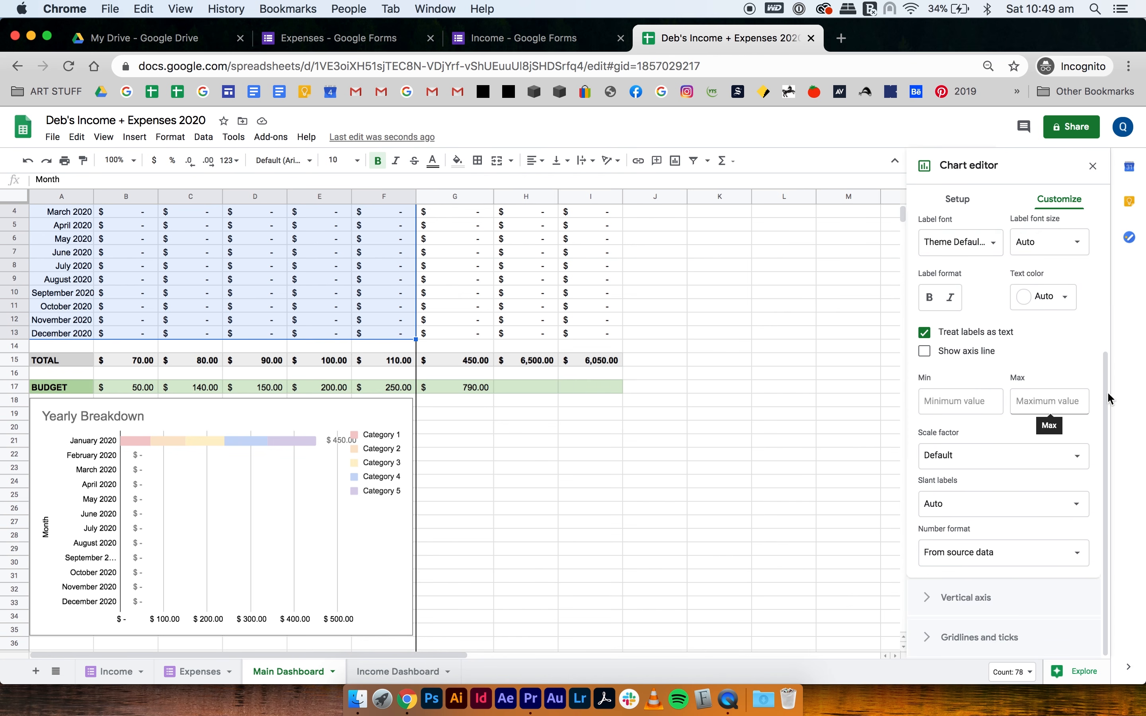
left_click(942, 400)
type("0")
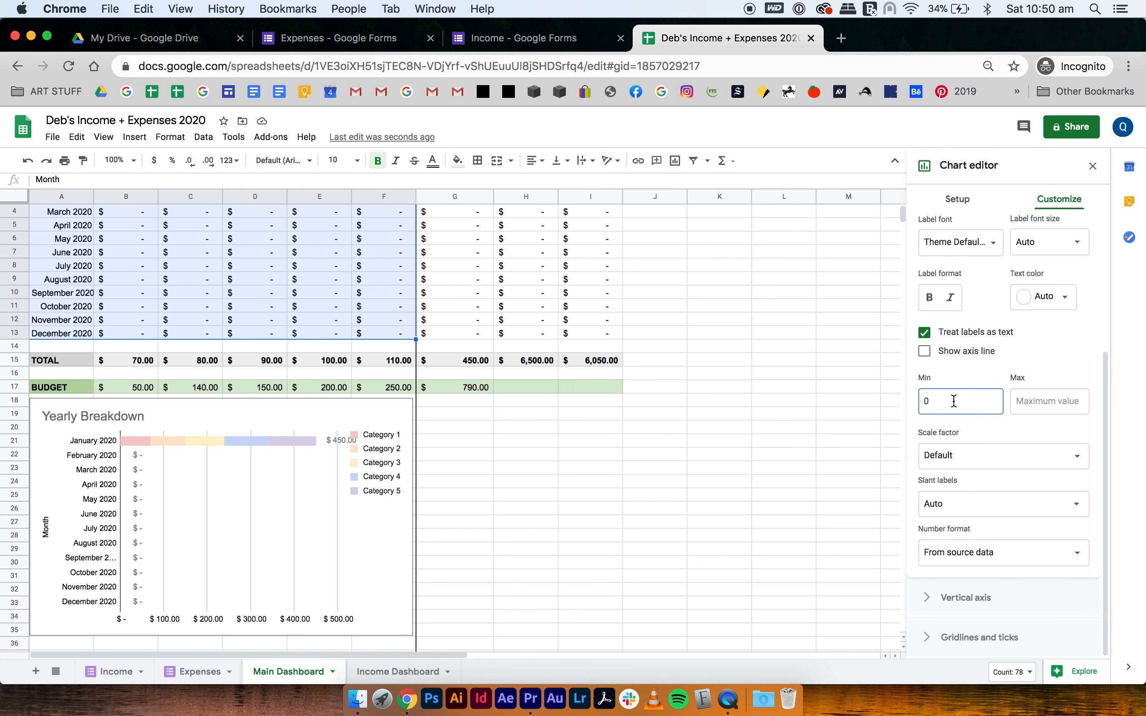
left_click(1037, 405)
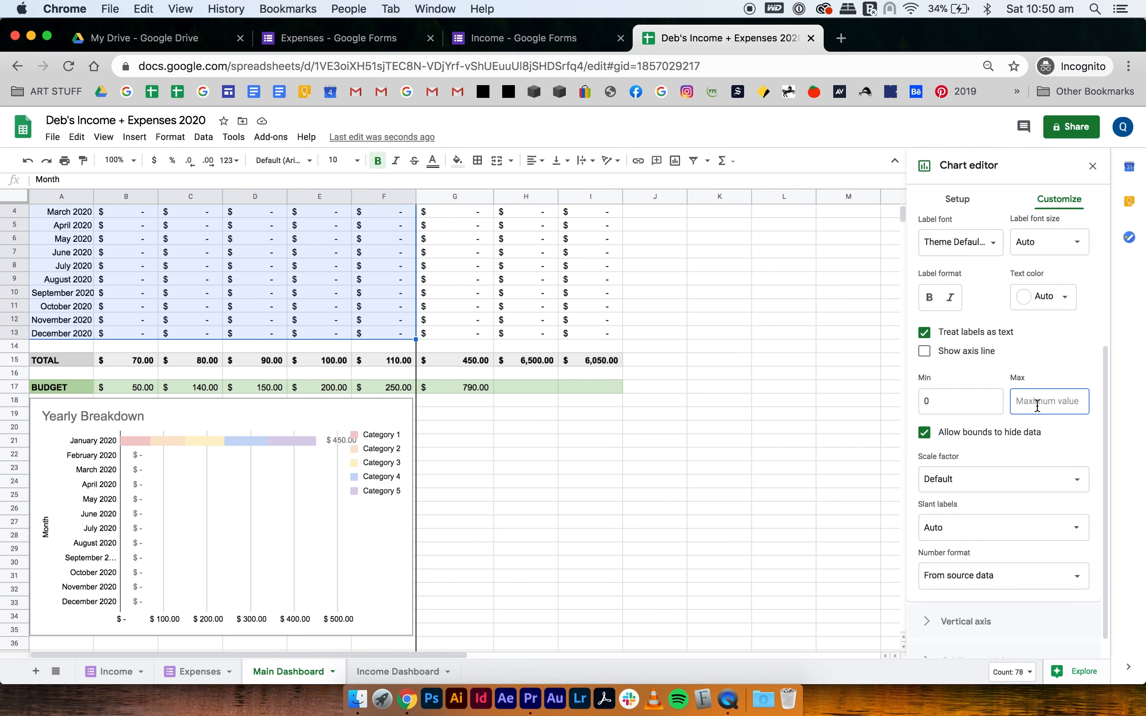
type("3000")
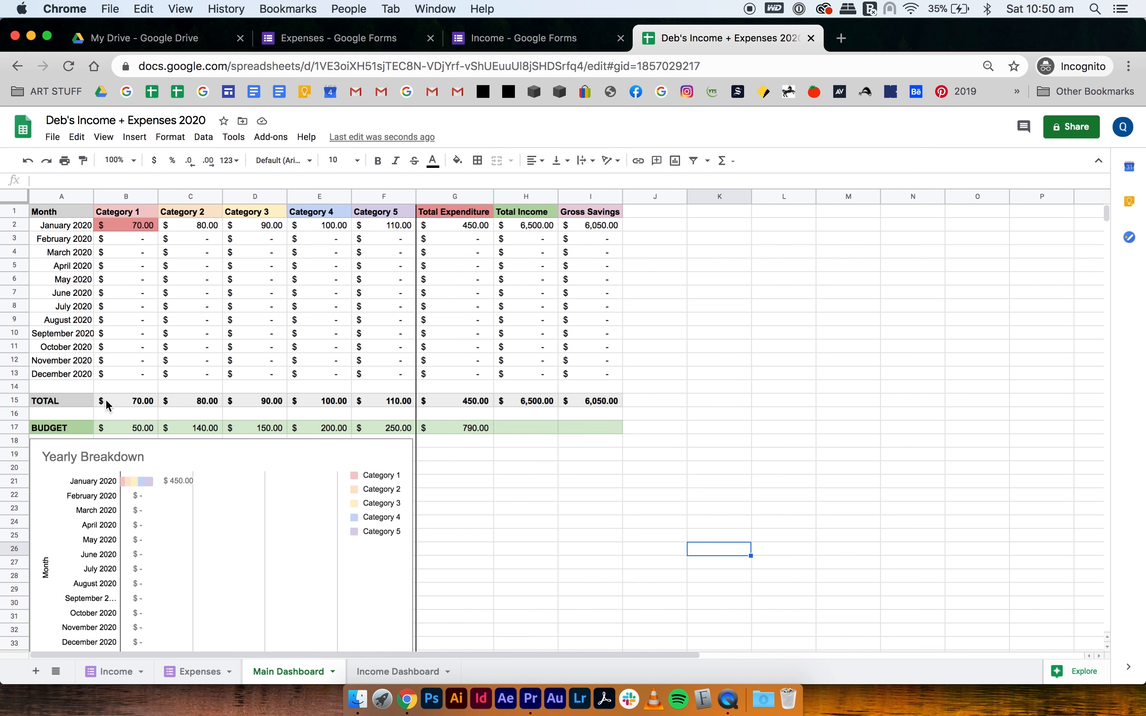
Step: Insert a chart of the category totals in B15:F15 and place it beside the Yearly Breakdown chart
left_click_drag(109, 405, 373, 405)
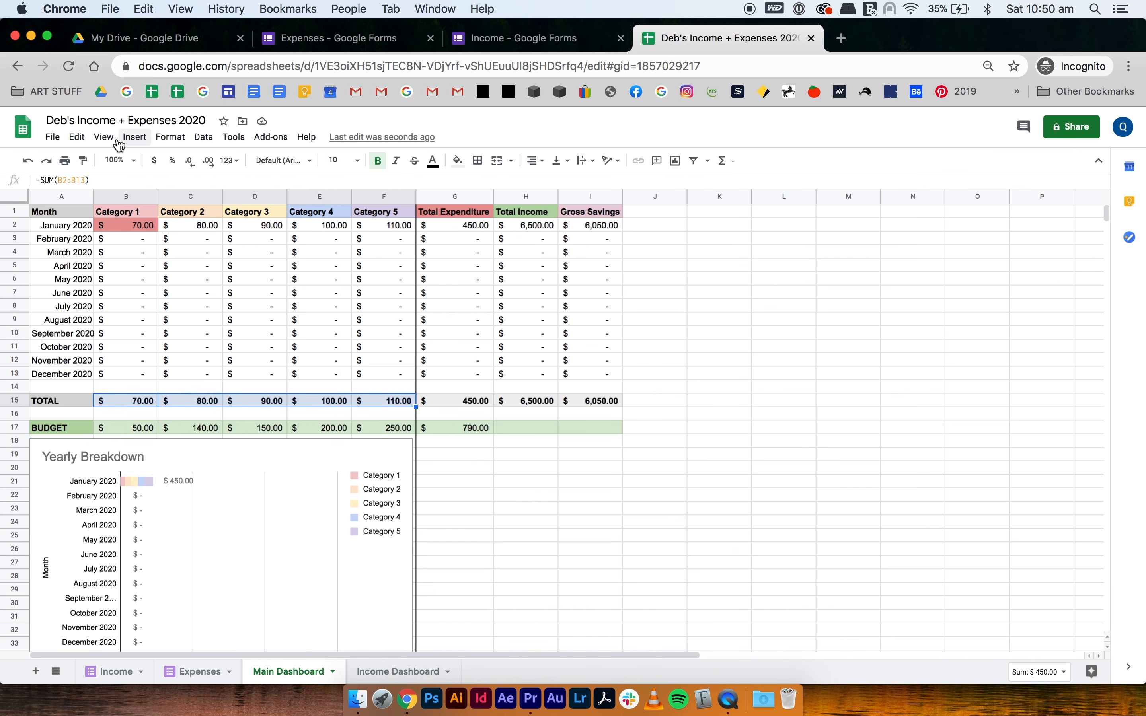
left_click(135, 137)
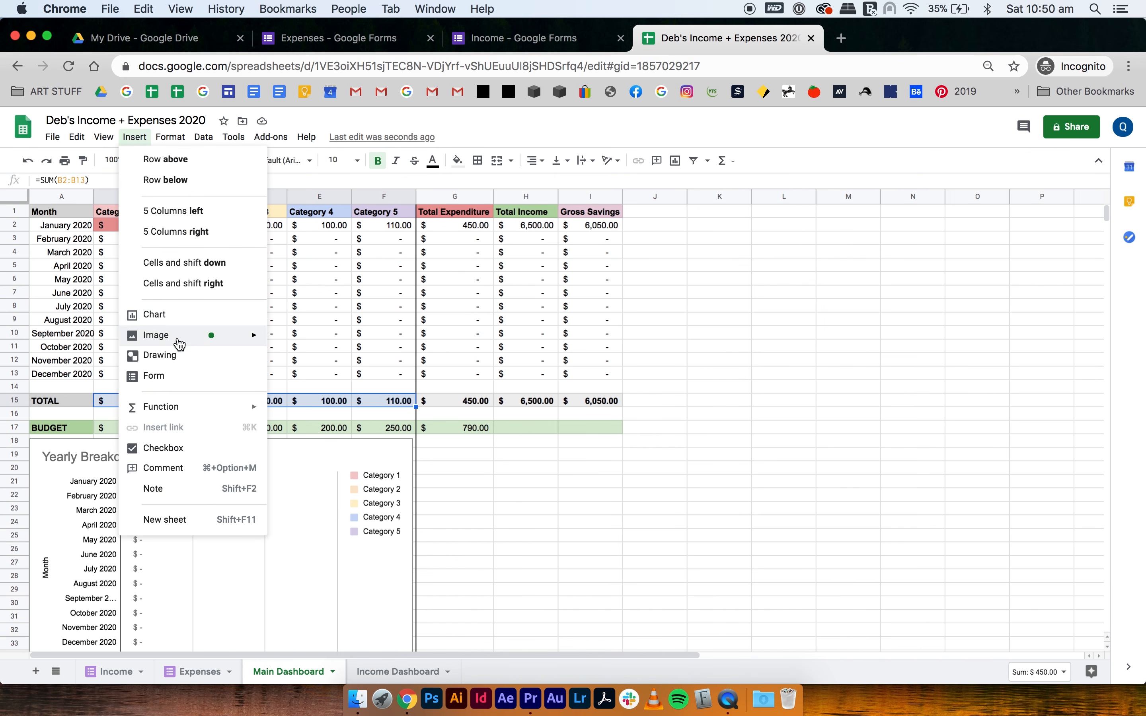
key("Escape")
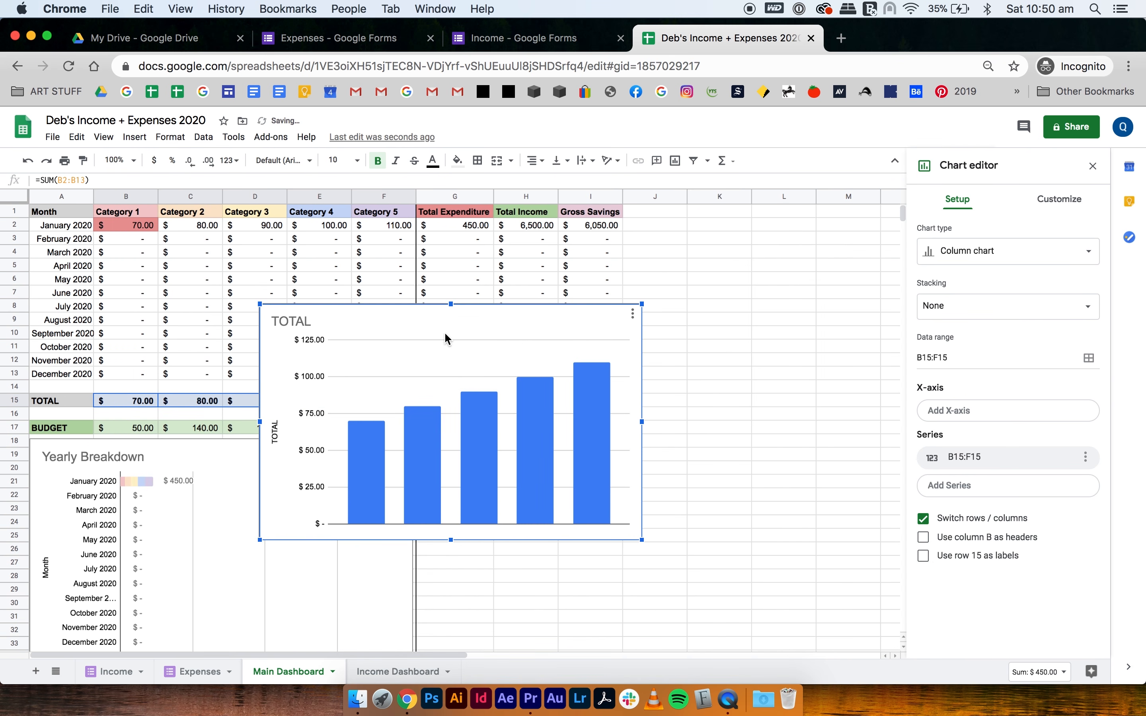
left_click_drag(449, 311, 618, 451)
Step: Change the TOTAL chart's type from column to doughnut
scroll(618, 451, "down", 2)
left_click(1008, 251)
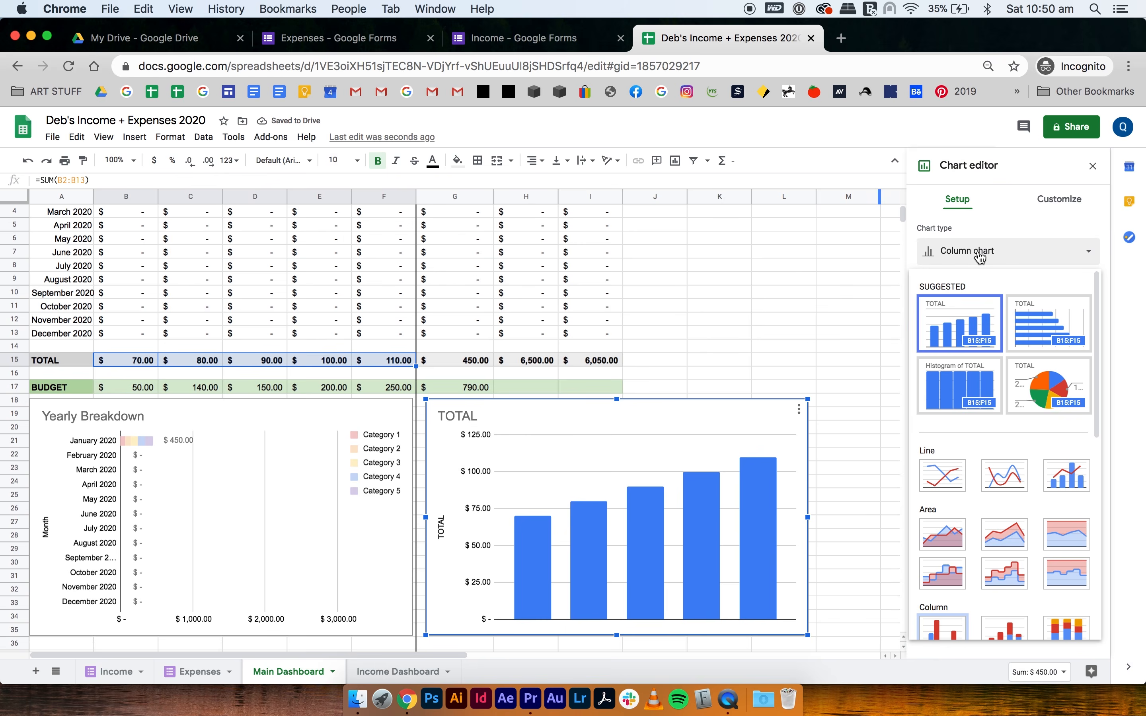
scroll(1011, 433, "down", 2)
scroll(1012, 435, "down", 1)
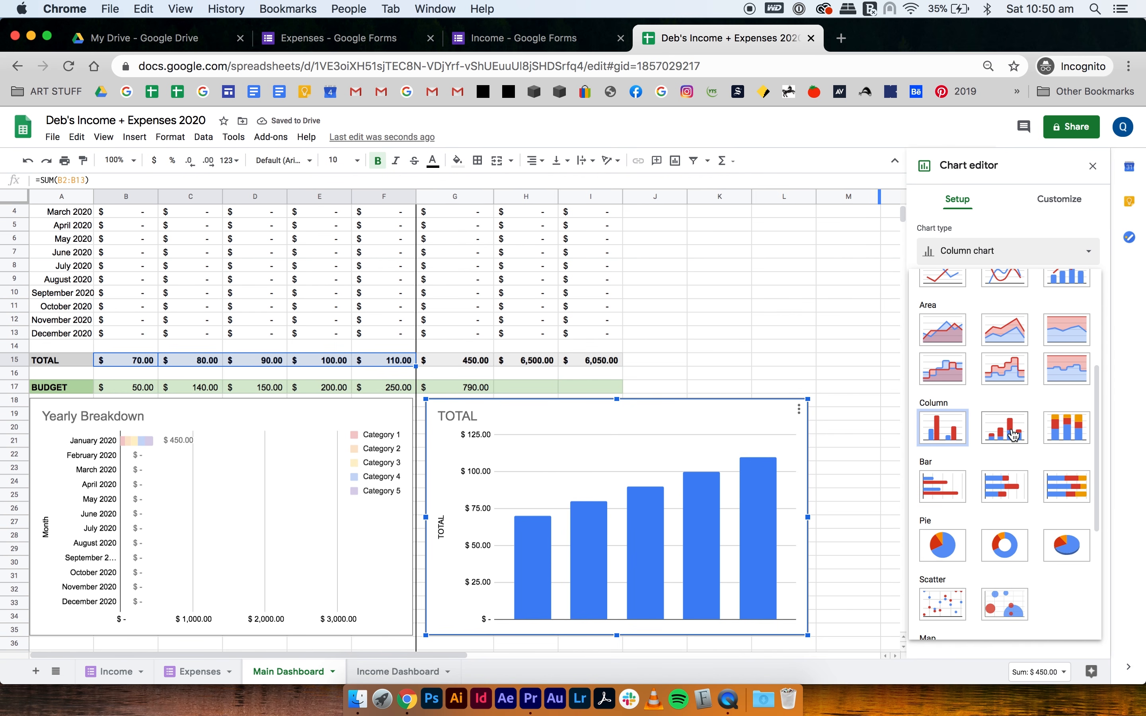
left_click(1018, 560)
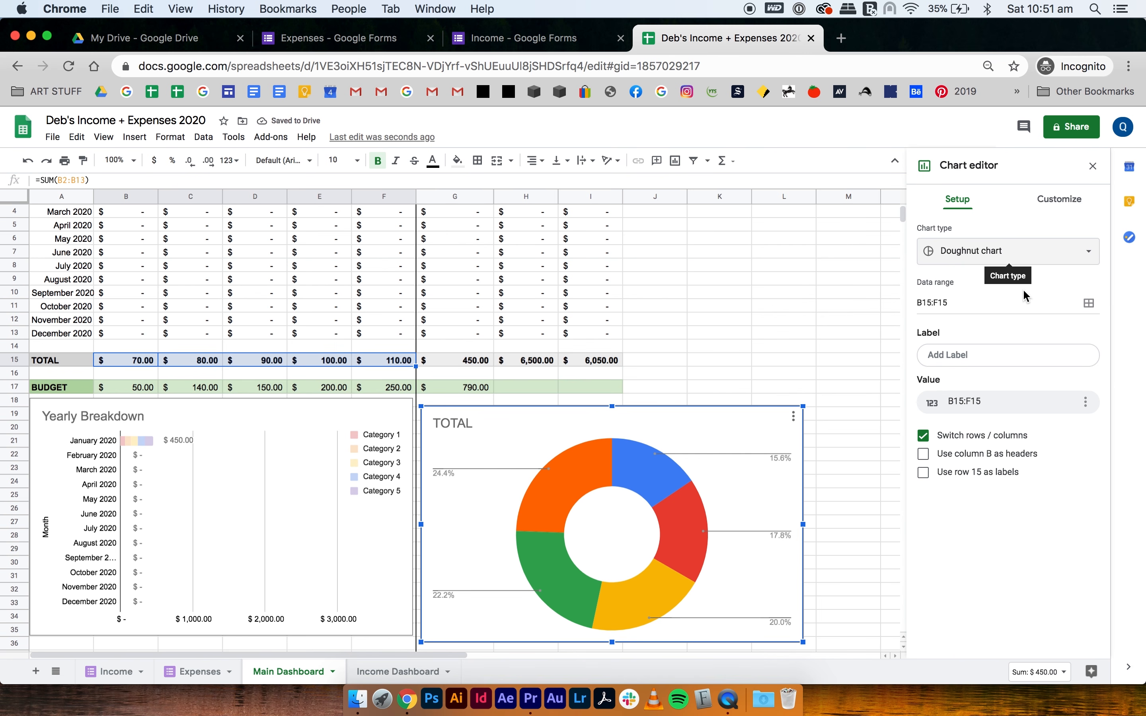
Step: Add the category names in B1:F1 of the Main Dashboard as the doughnut chart's labels
left_click(1013, 402)
left_click(1050, 382)
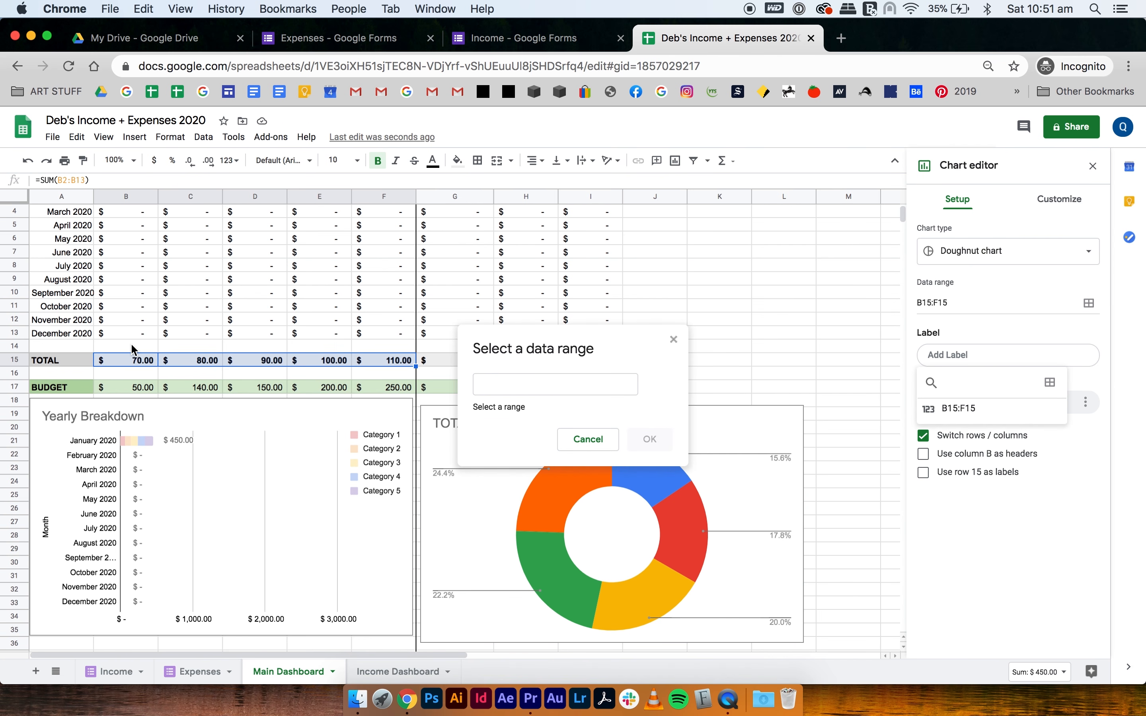
scroll(134, 350, "up", 3)
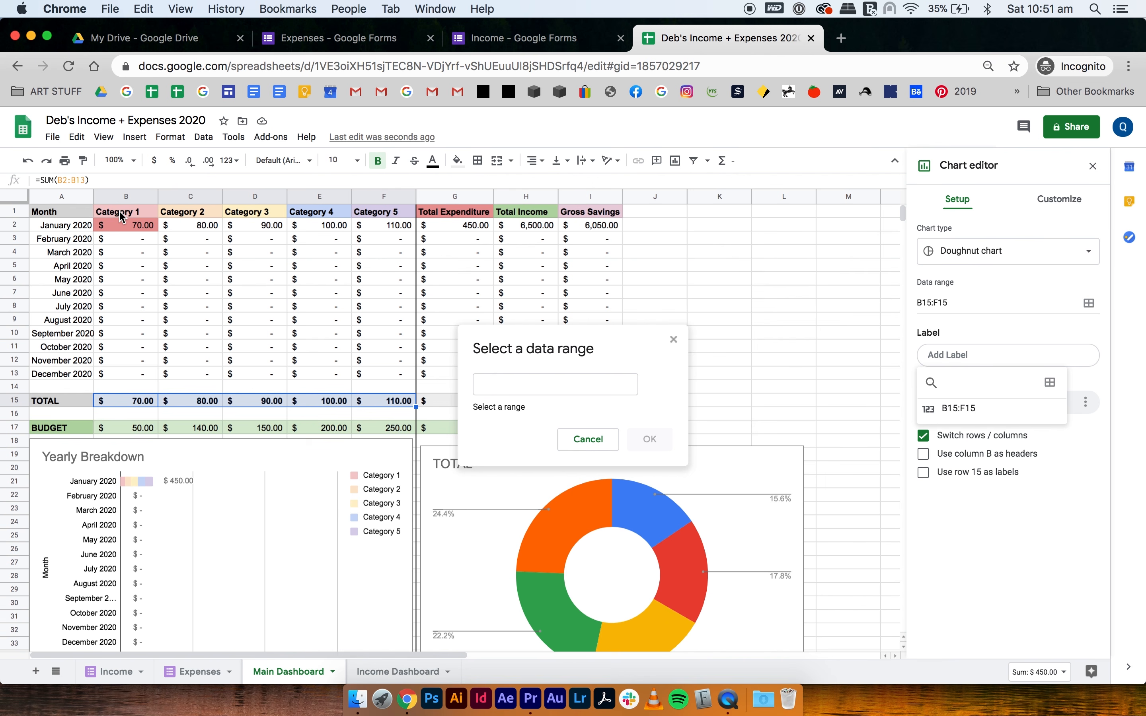
left_click_drag(122, 217, 396, 215)
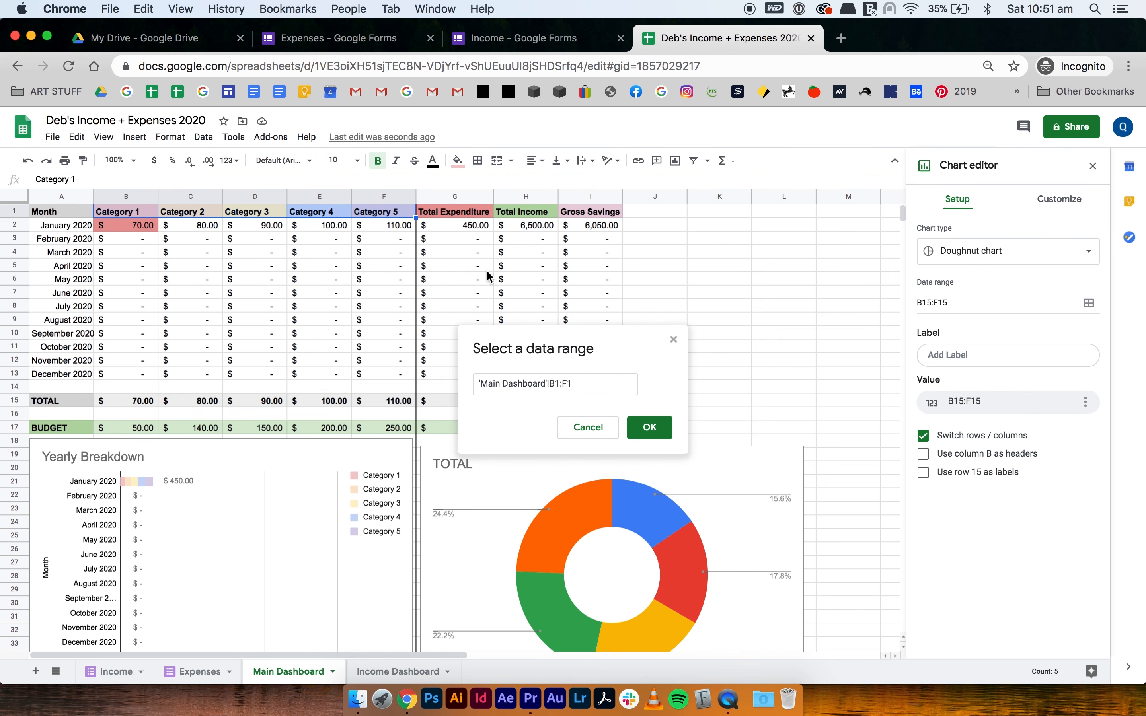
left_click(650, 427)
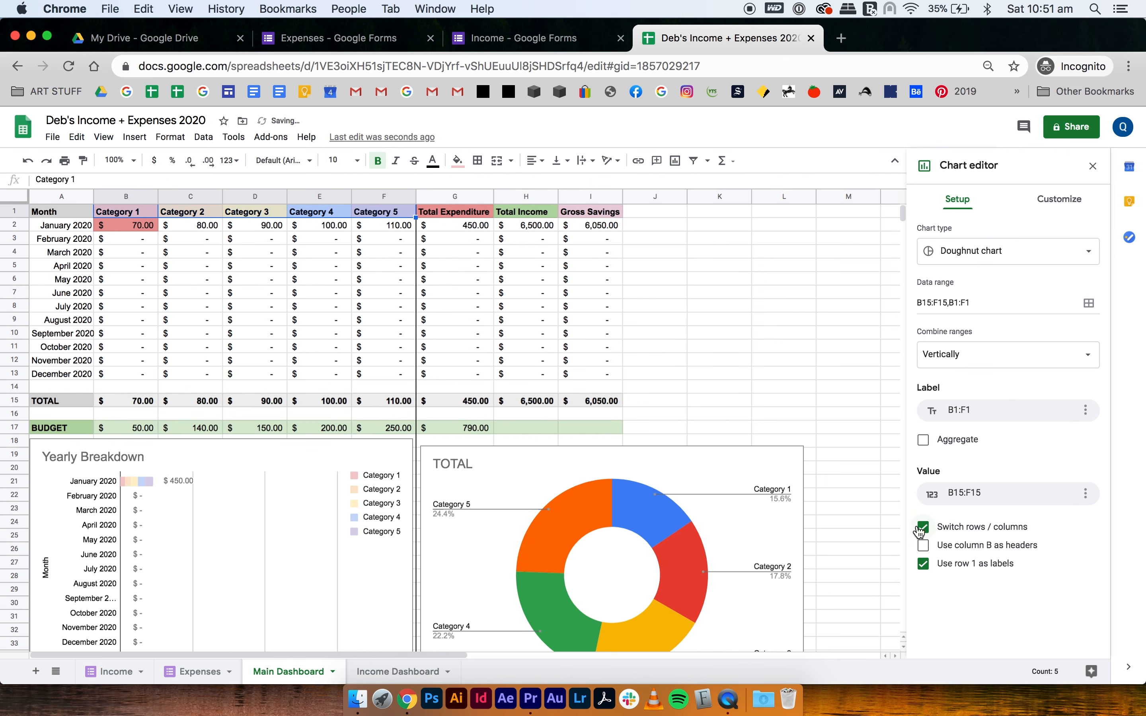
scroll(824, 532, "down", 3)
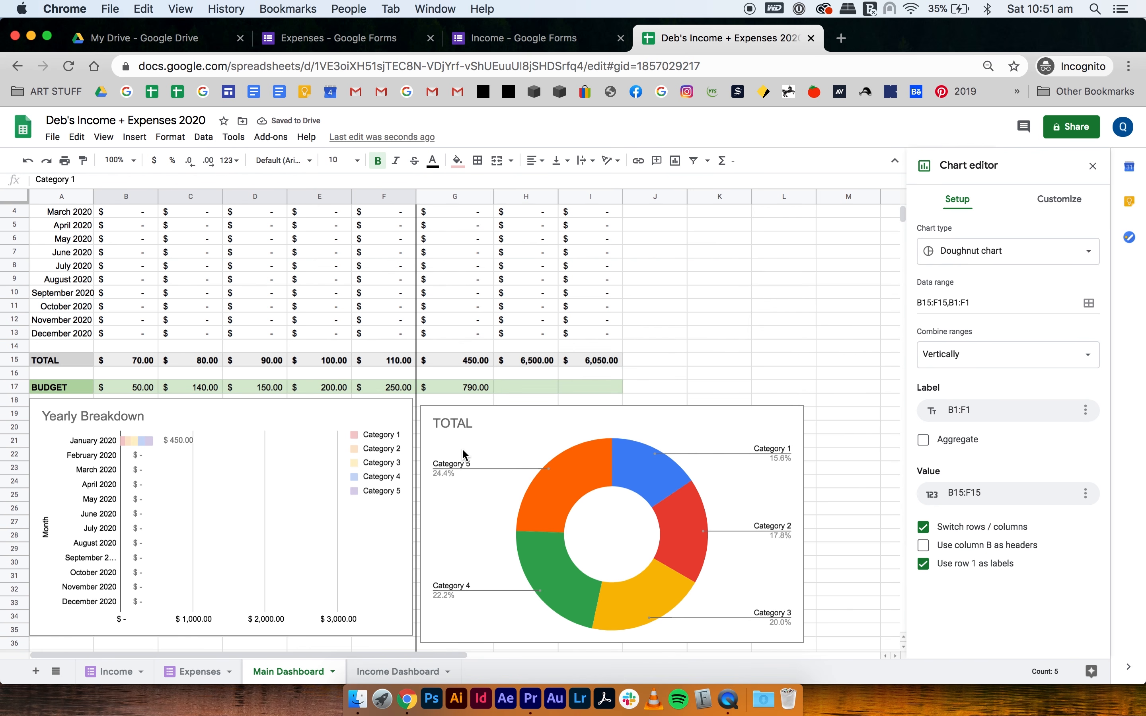
Step: Set the doughnut chart's slice labels to Value so each slice carries its amount
left_click(1055, 203)
left_click(961, 273)
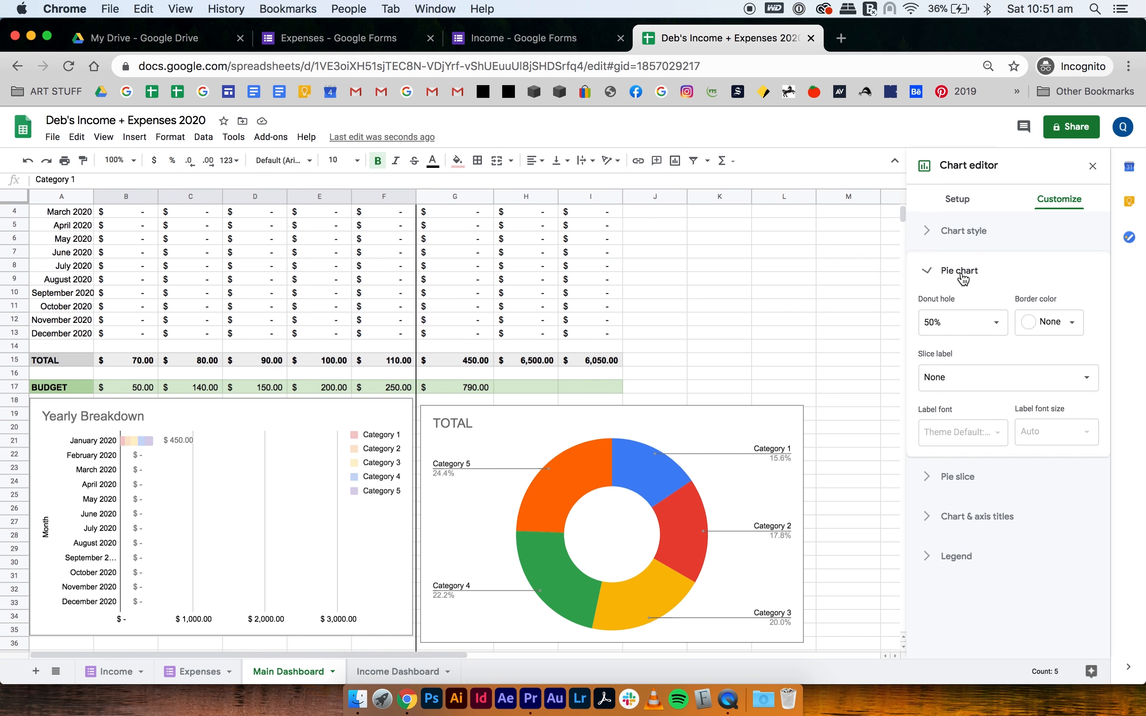
left_click(989, 377)
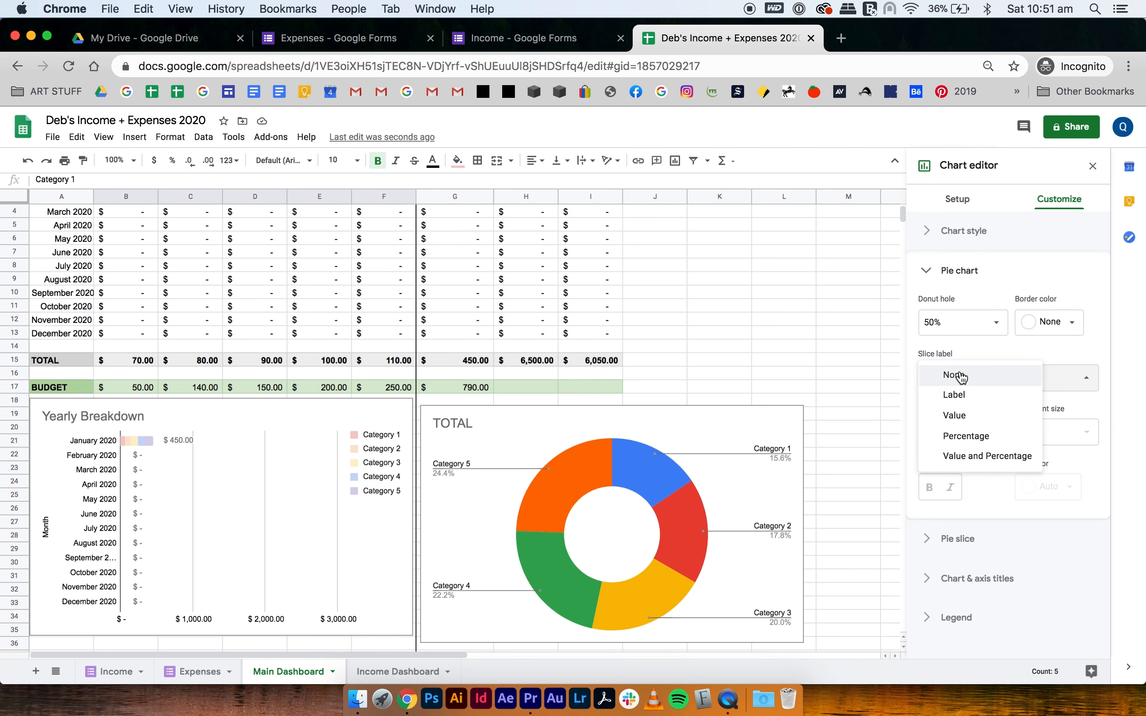
left_click(962, 416)
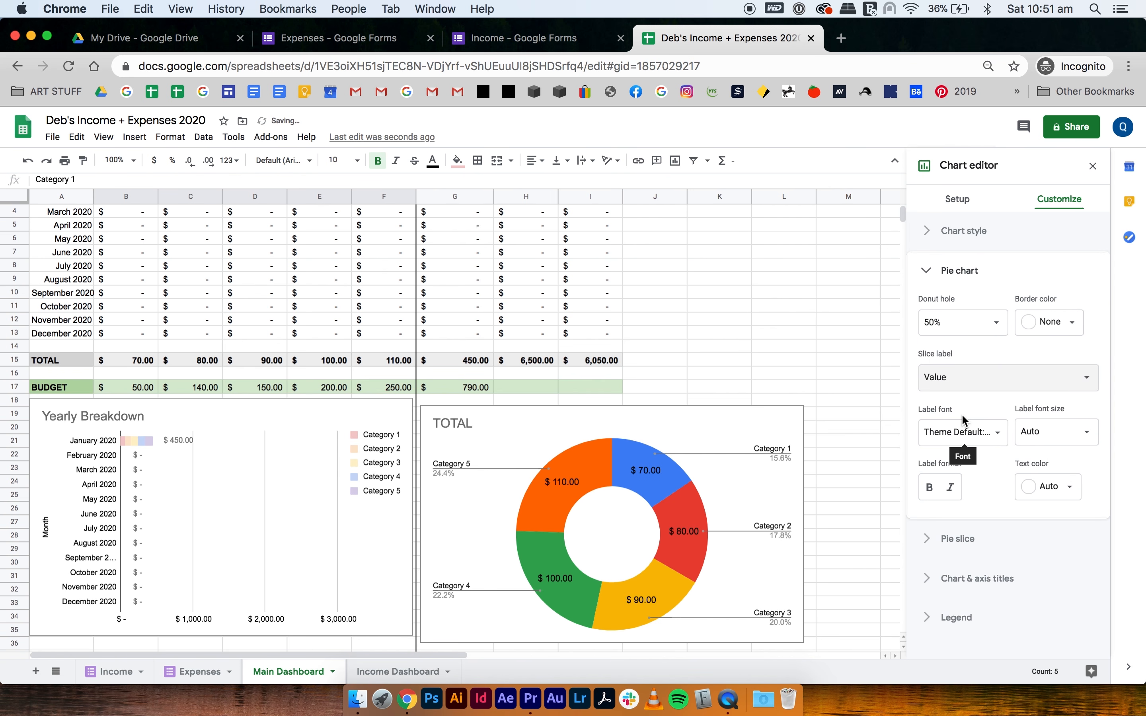
left_click(978, 386)
left_click(978, 400)
left_click(978, 378)
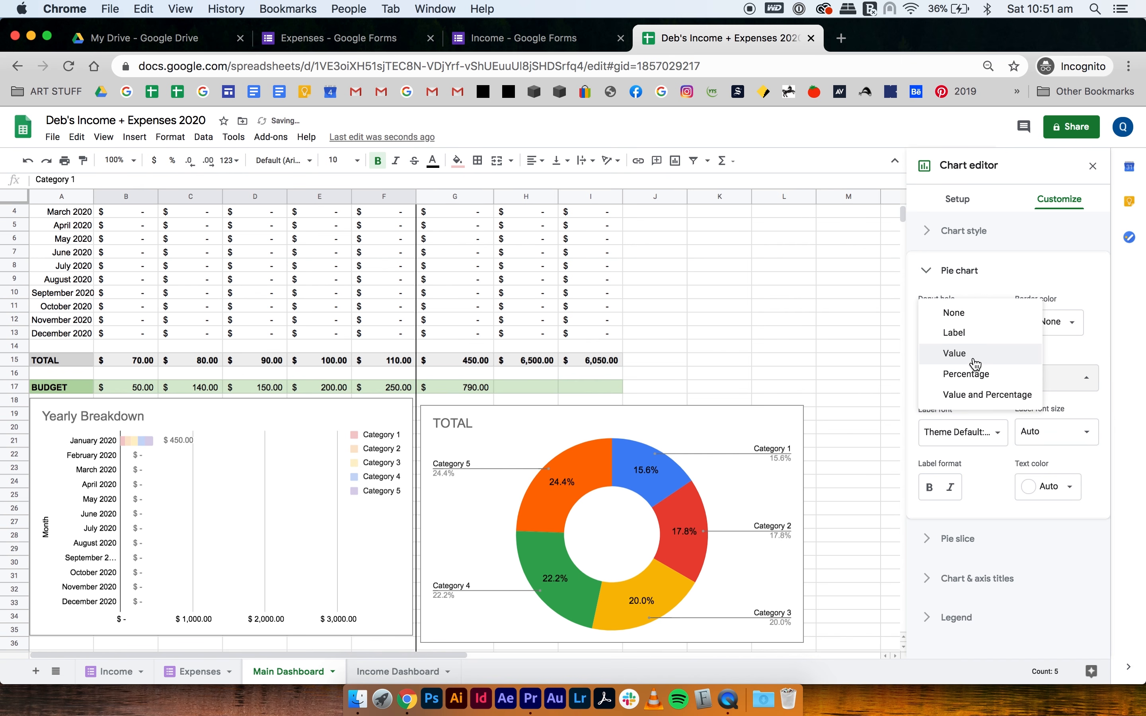
left_click(974, 359)
left_click(960, 270)
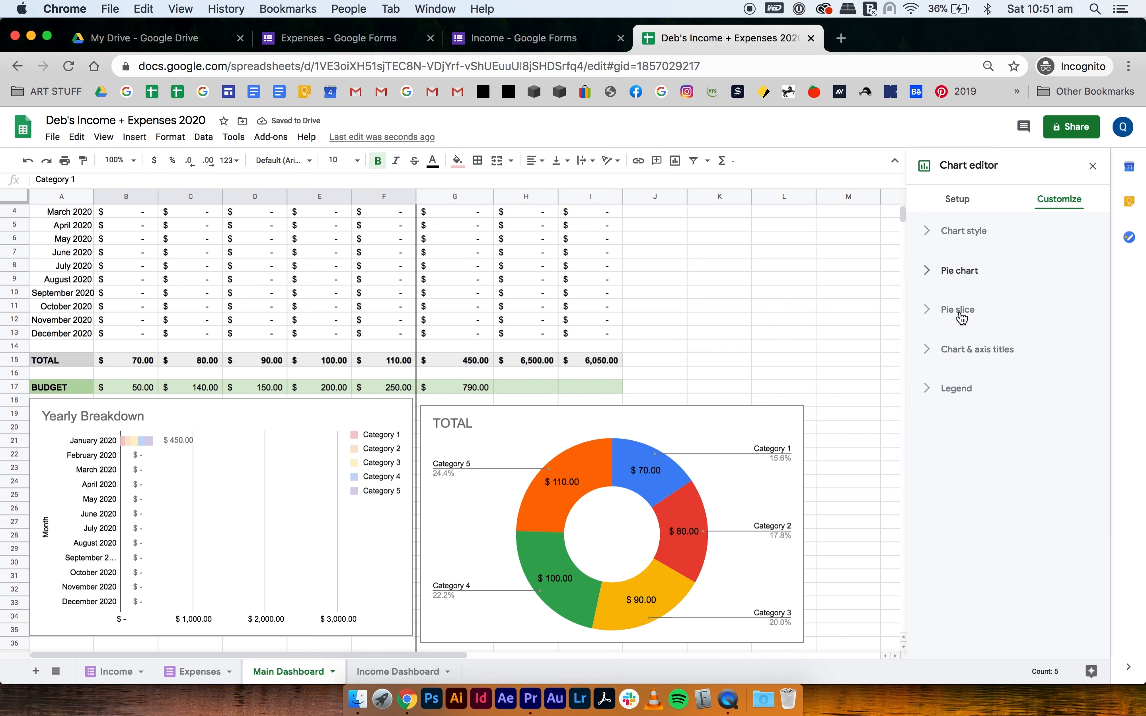
Step: Colour the doughnut chart's Category 1 slice light red and its Category 2 slice light orange
left_click(958, 309)
left_click(976, 349)
left_click(976, 350)
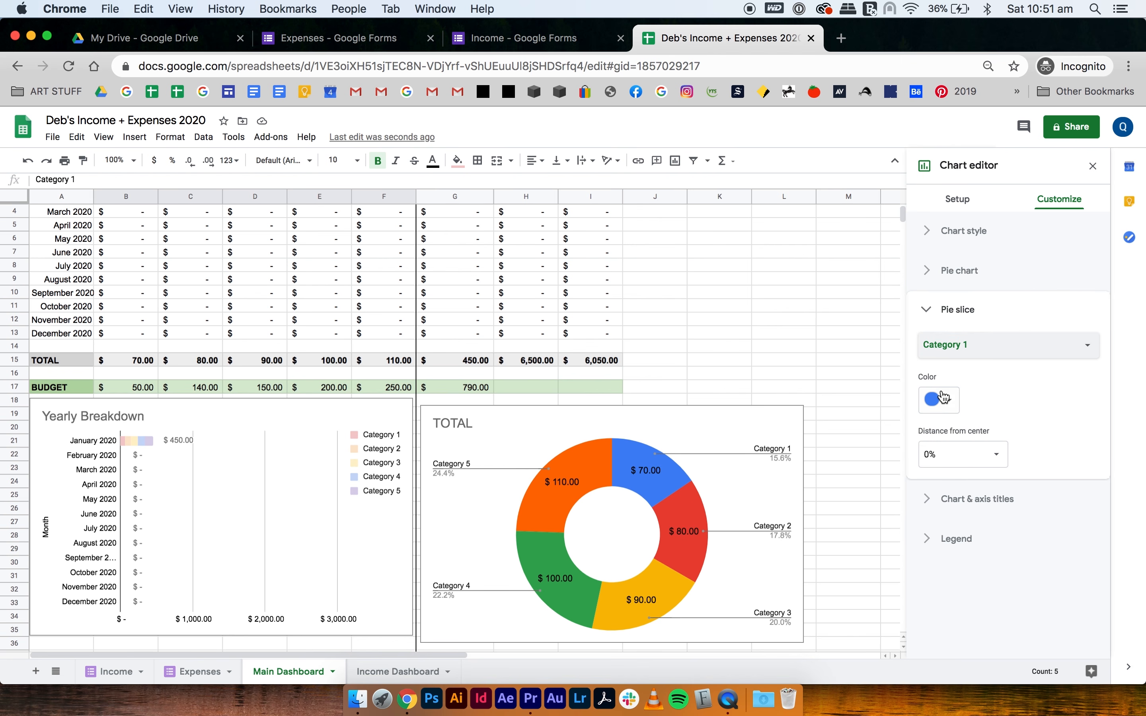
left_click(940, 399)
left_click(946, 476)
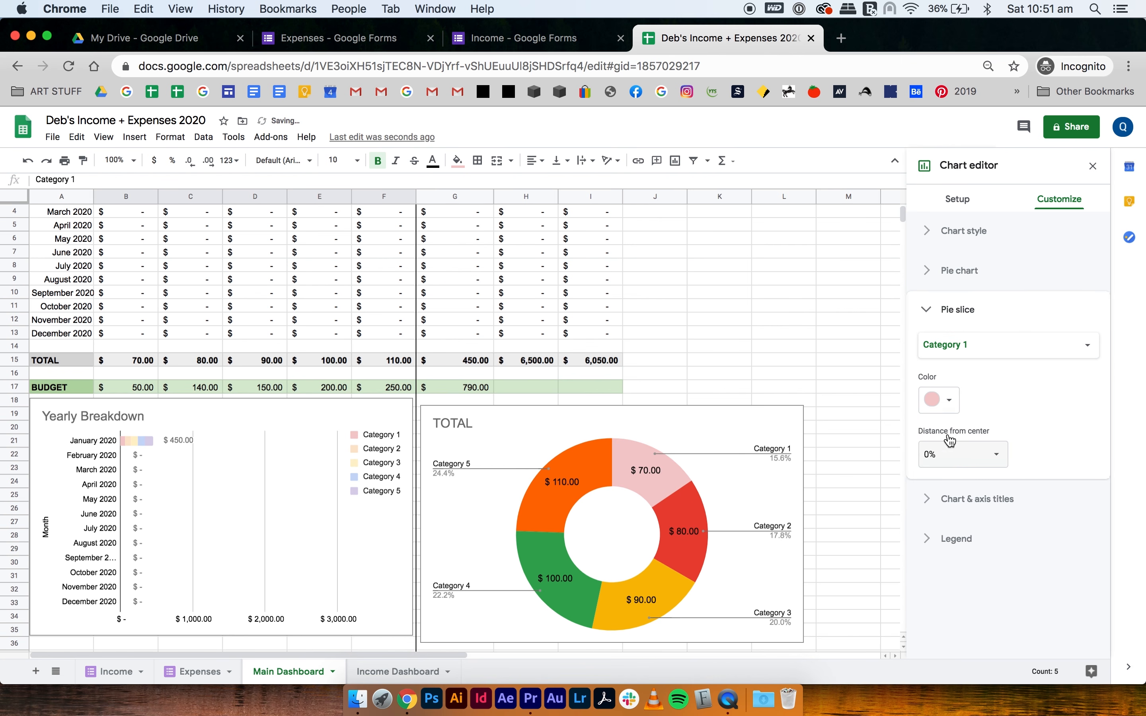
left_click(996, 344)
left_click(979, 367)
left_click(935, 400)
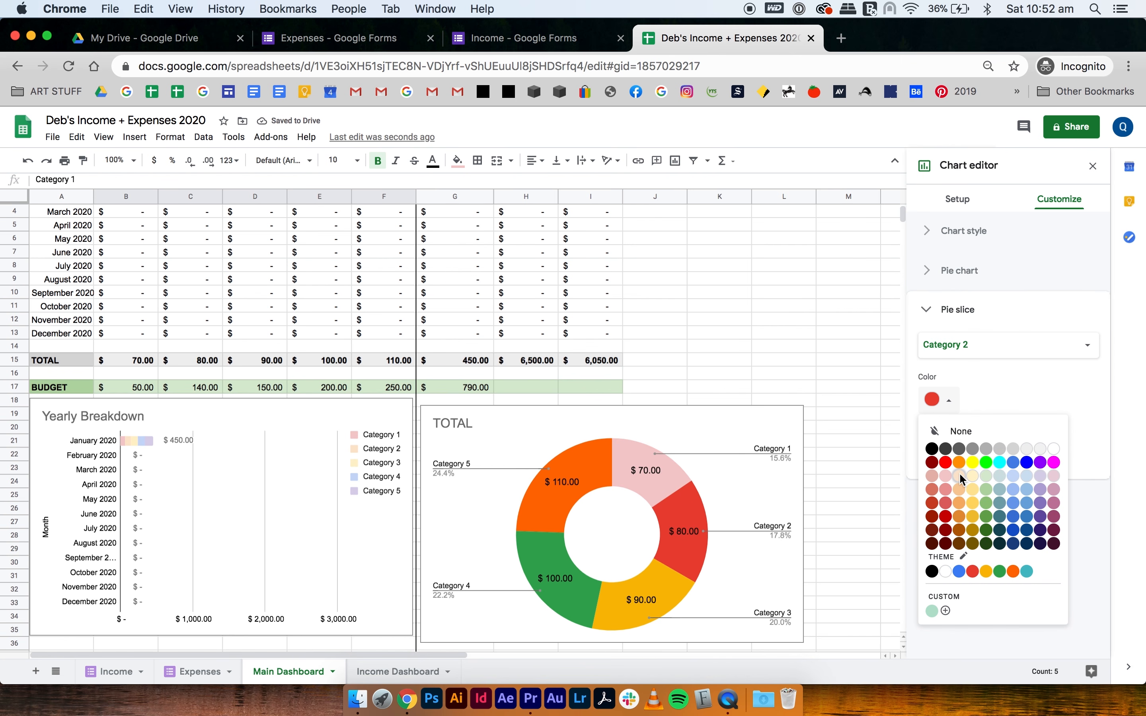
left_click(961, 475)
Step: Colour the doughnut chart's Category 3 slice light yellow and its Category 4 slice light blue
left_click(942, 346)
left_click(968, 372)
left_click(936, 400)
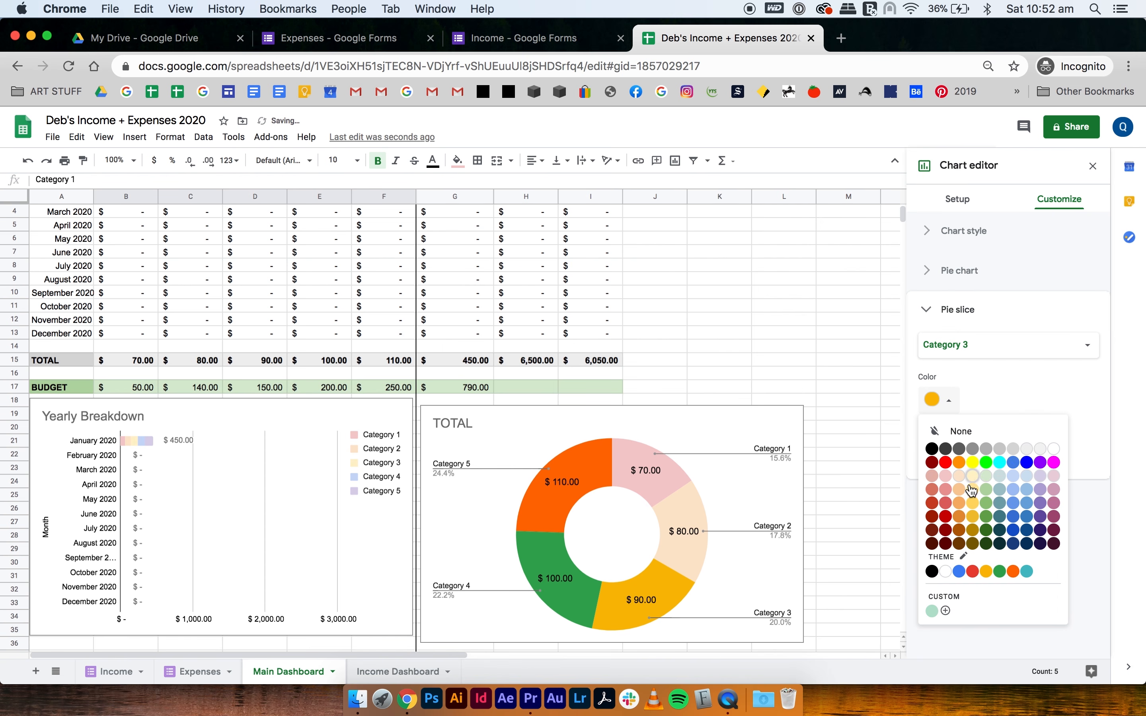
left_click(975, 478)
left_click(961, 348)
left_click(970, 365)
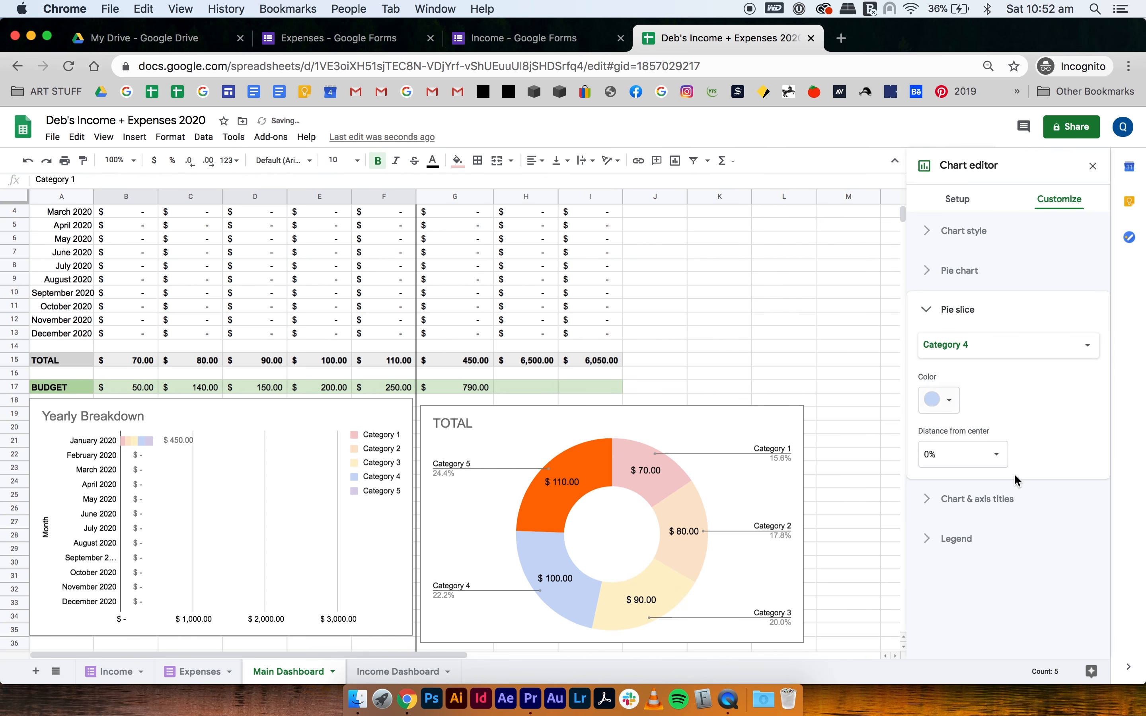
Step: Colour the doughnut chart's Category 5 slice light purple
left_click(972, 344)
left_click(966, 363)
left_click(992, 350)
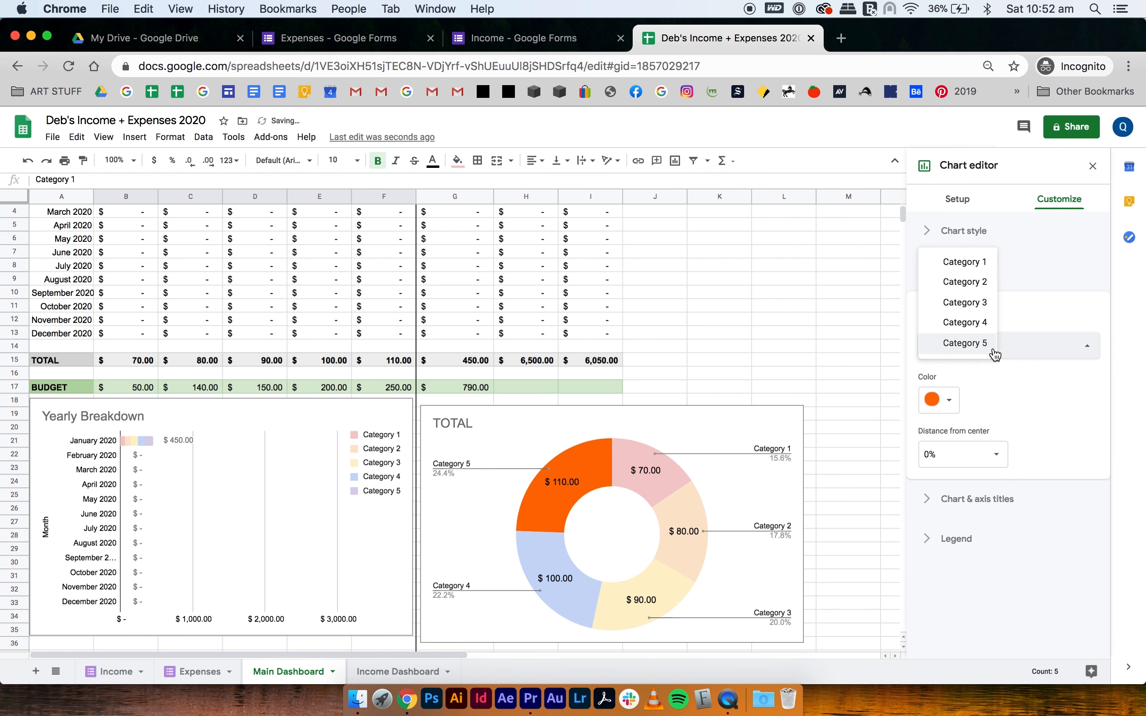
left_click(988, 356)
left_click(1009, 353)
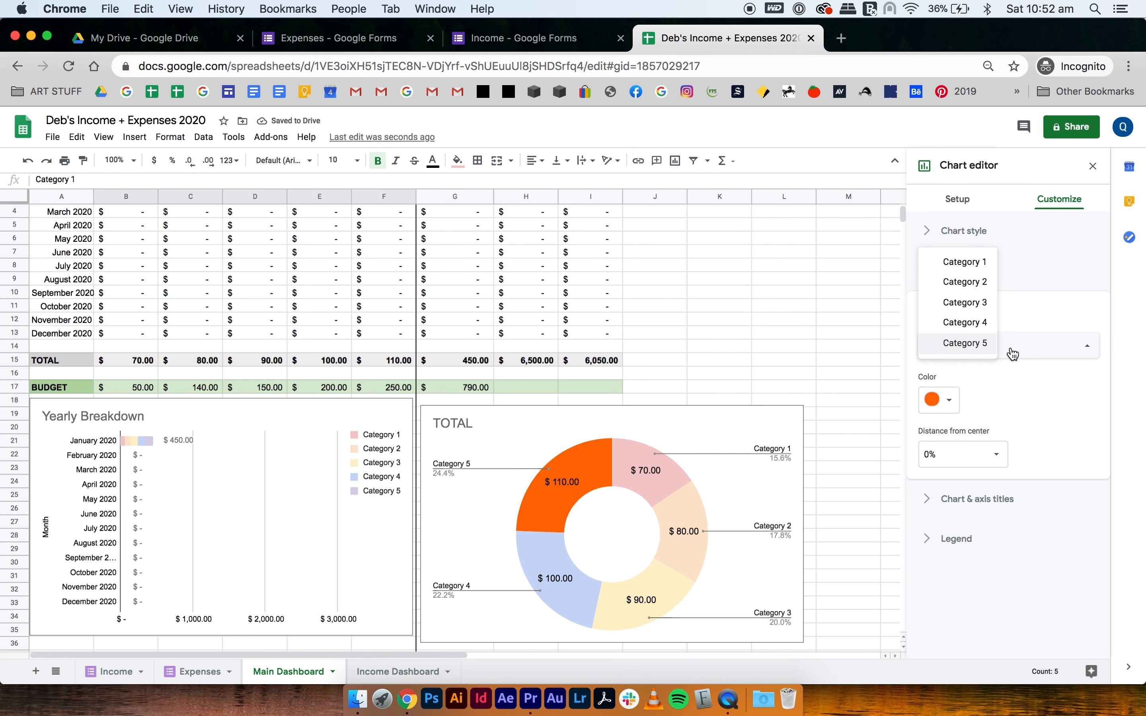
left_click(974, 348)
left_click(939, 400)
left_click(1040, 477)
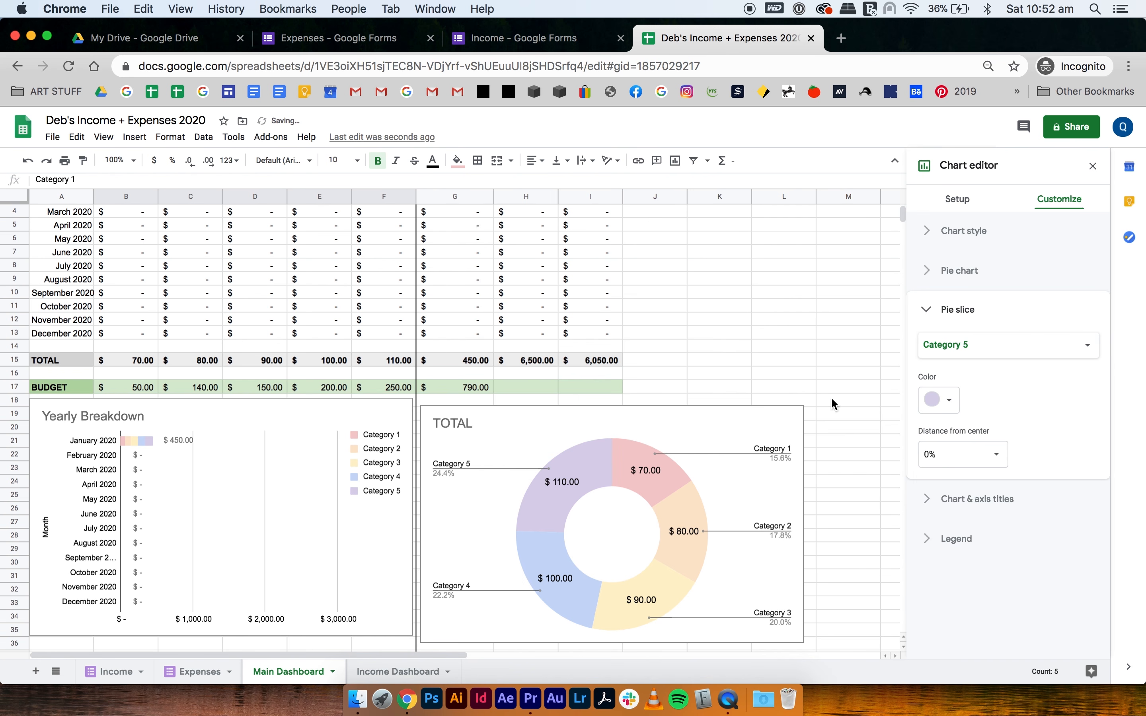
Step: Change the doughnut chart's title to "Categories"
left_click(976, 499)
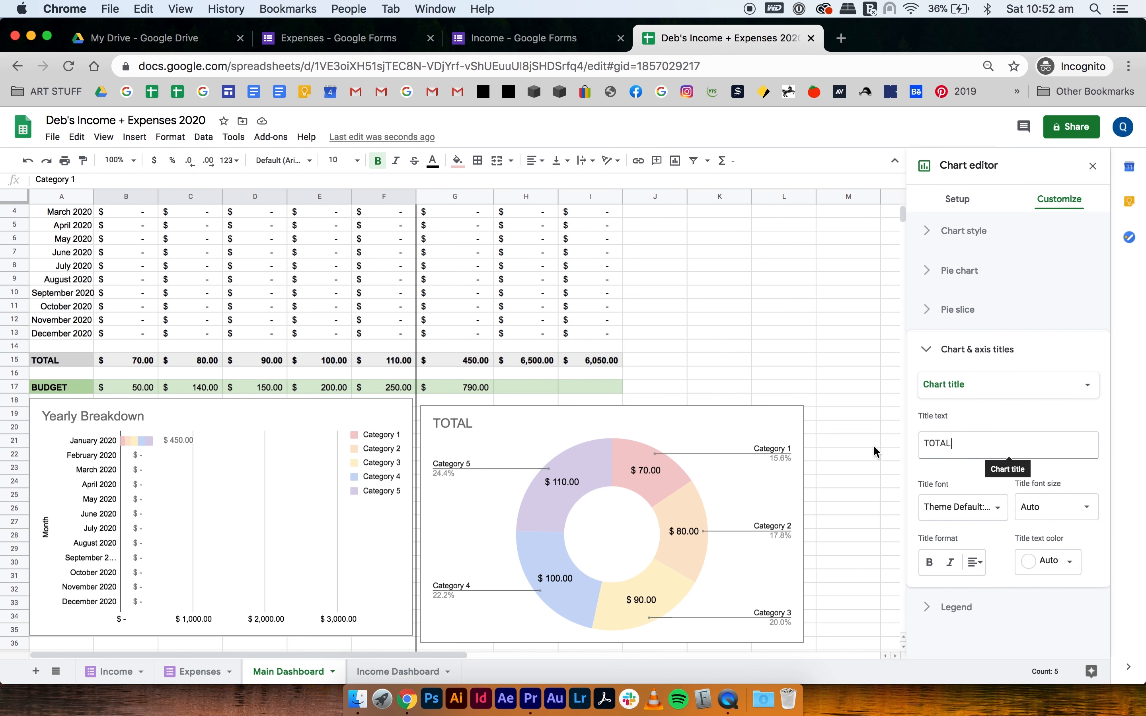
left_click(969, 441)
type("Categories")
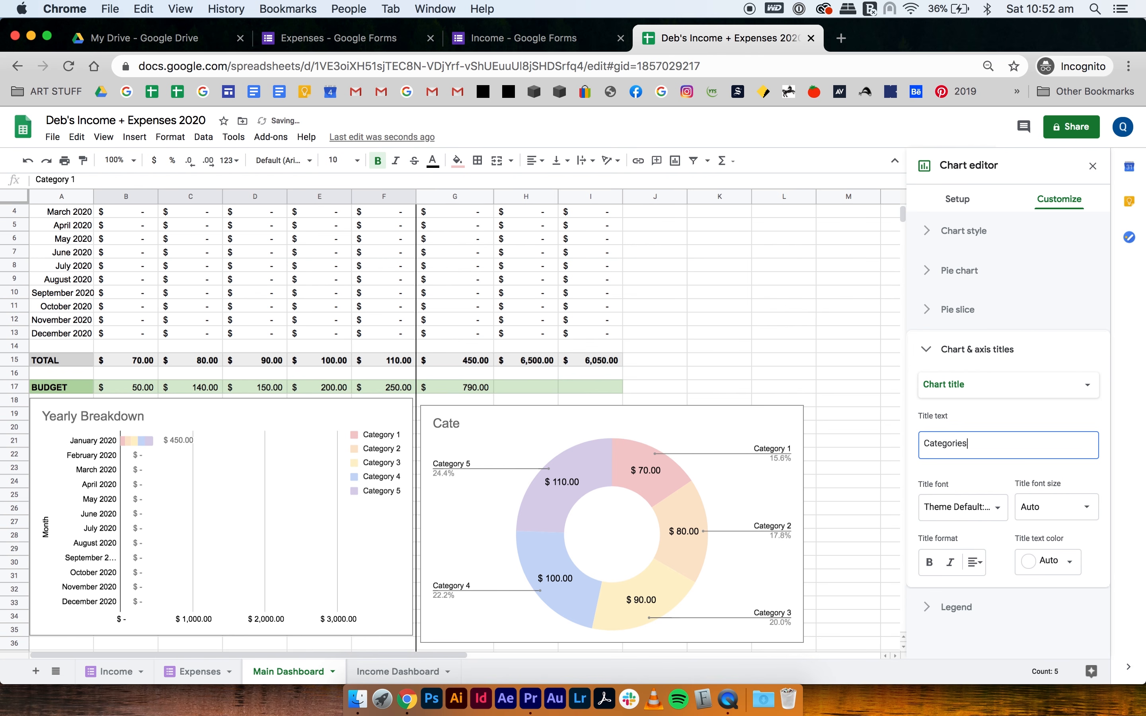
left_click(827, 393)
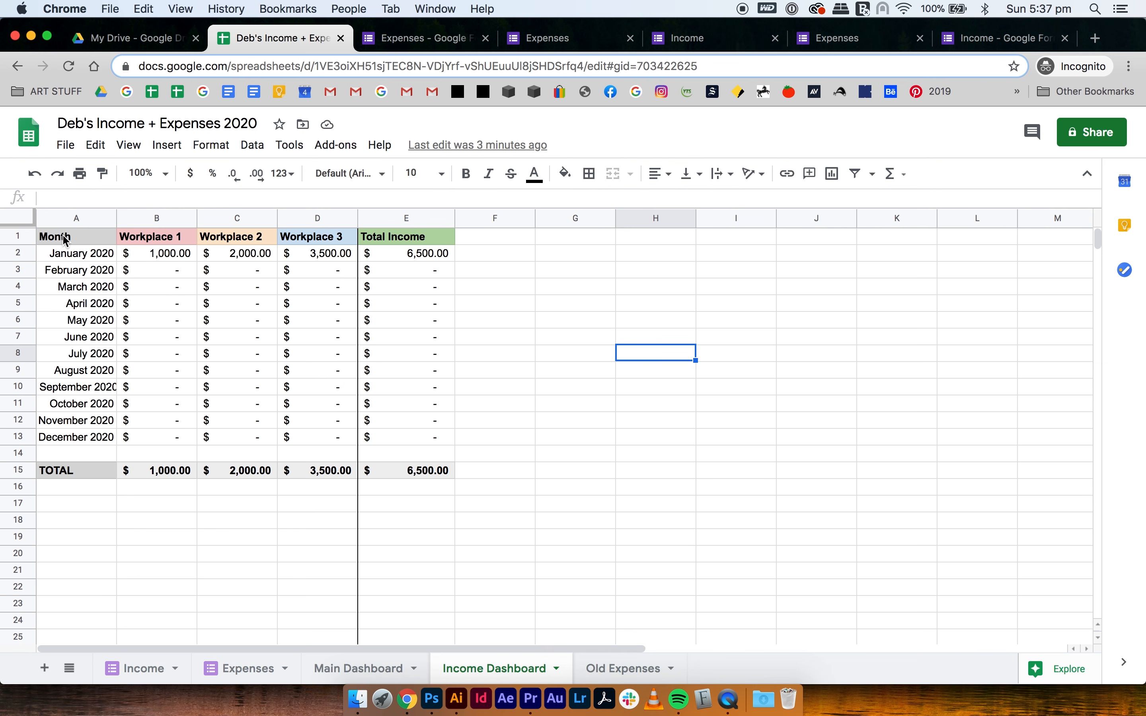
Step: Insert a stacked bar chart of the monthly workplace income in A1:D13 on the Income Dashboard sheet
left_click_drag(51, 235, 314, 440)
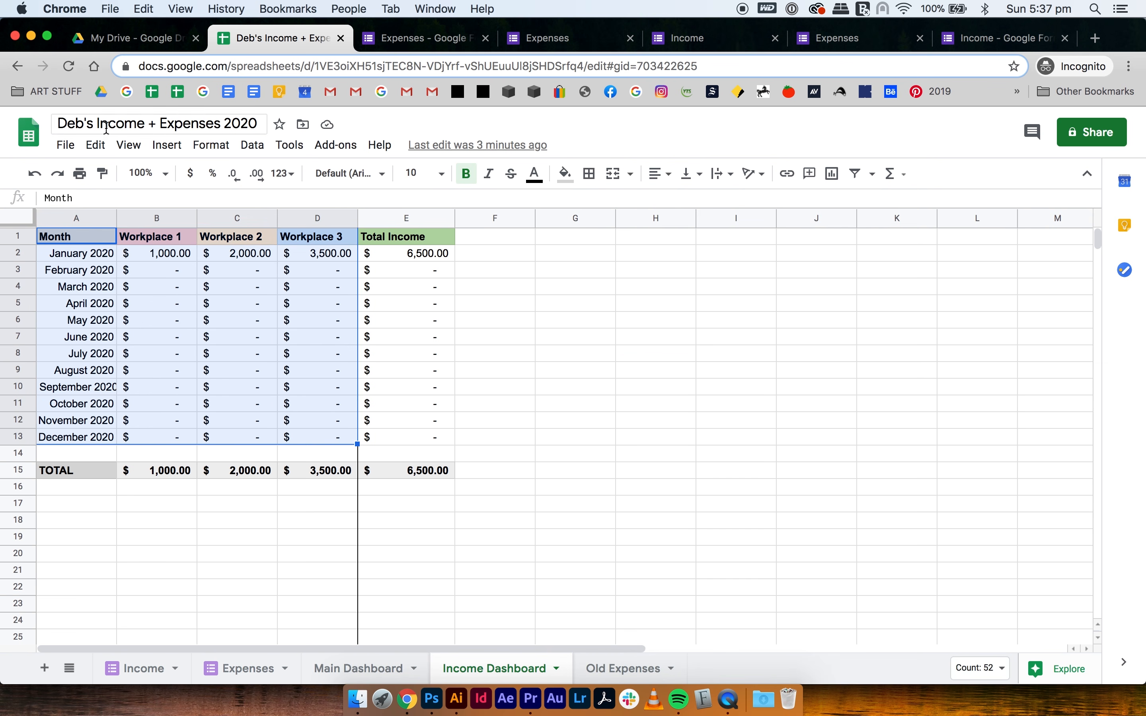
left_click(167, 145)
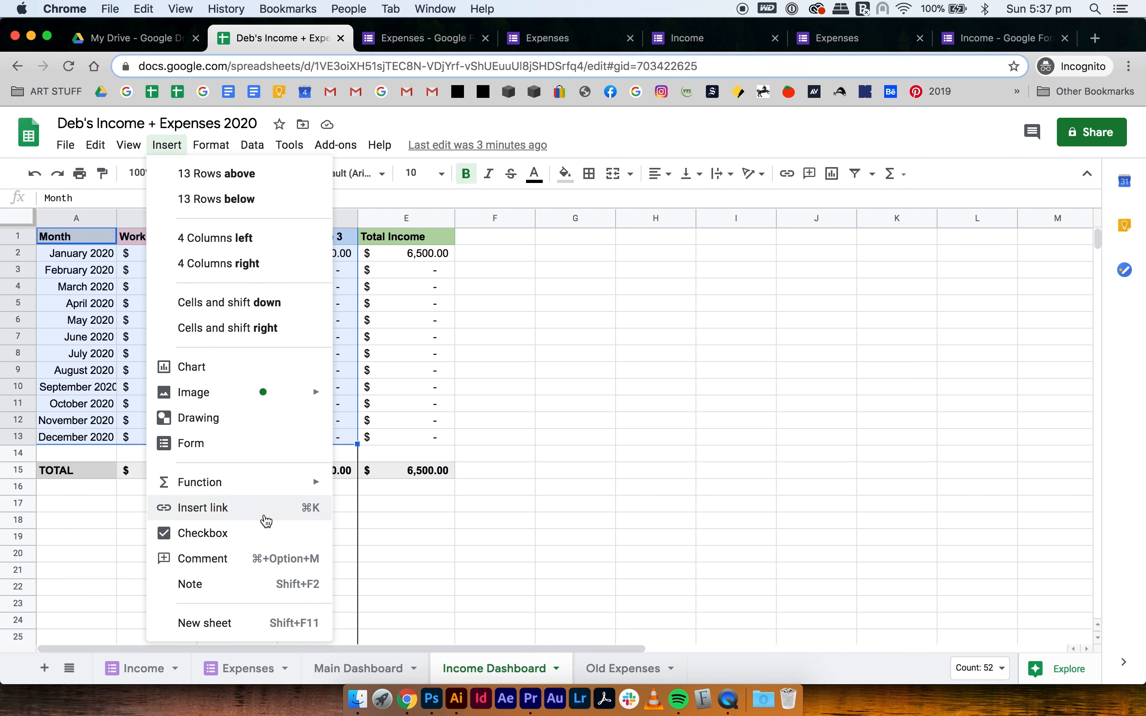
left_click(224, 365)
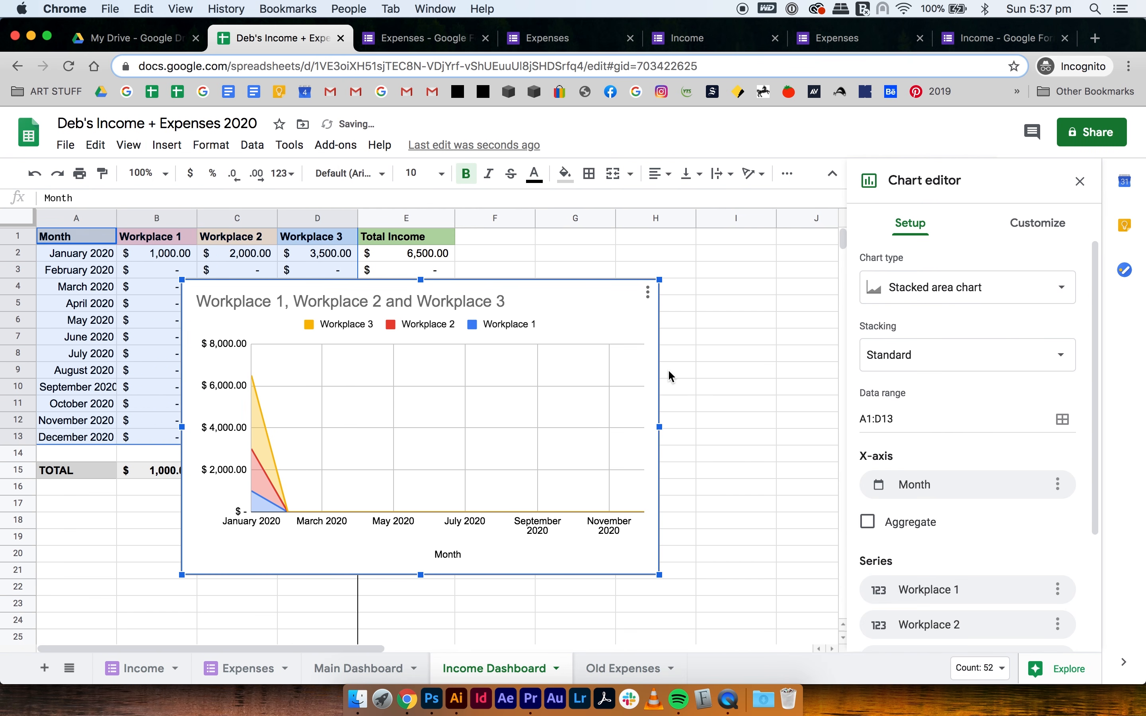
left_click(976, 289)
scroll(979, 545, "down", 1)
scroll(979, 544, "down", 4)
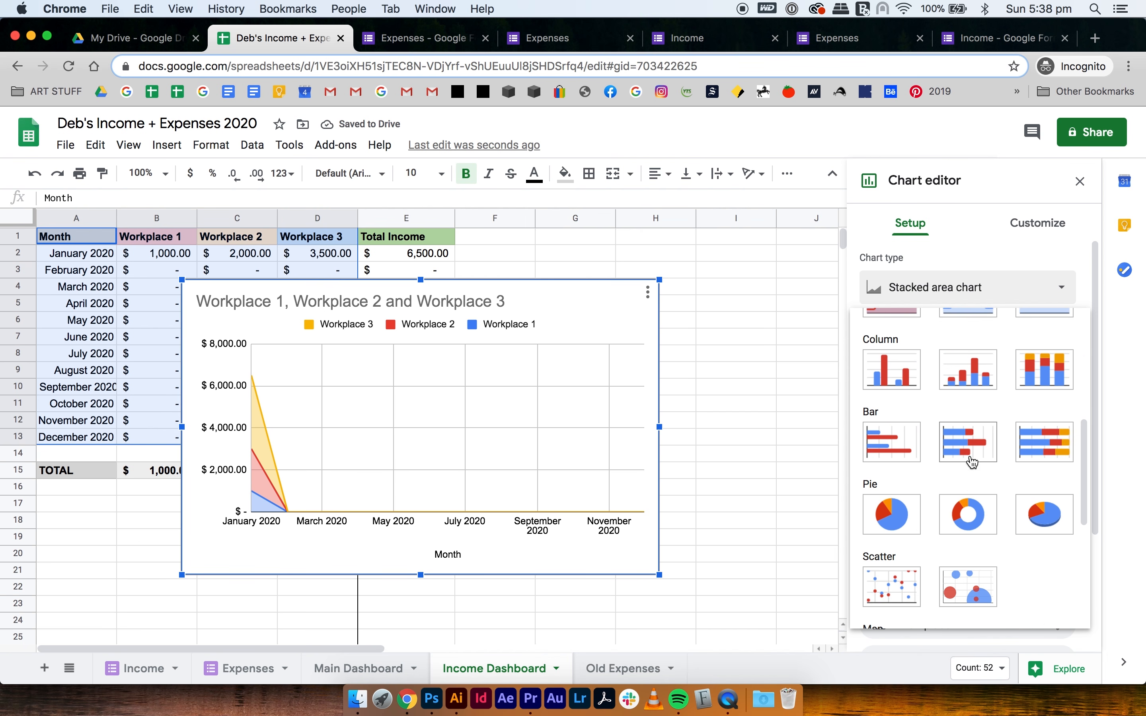
left_click(972, 456)
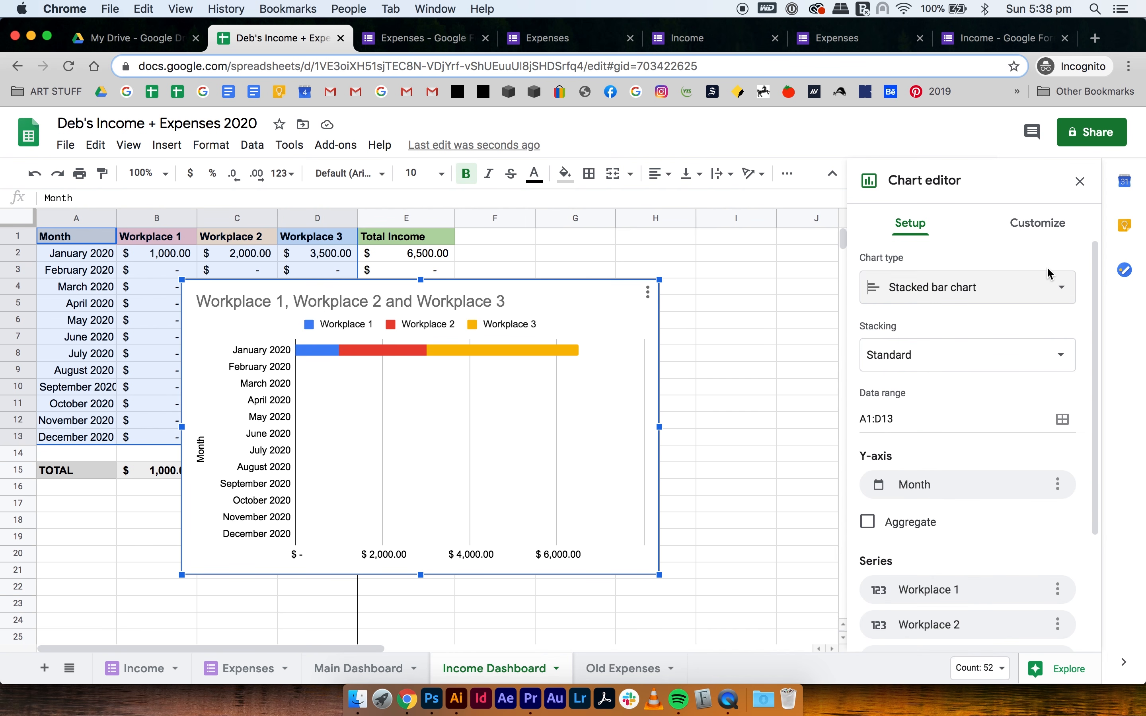
Step: Turn on total data labels for all series of the workplace income chart
left_click(1034, 232)
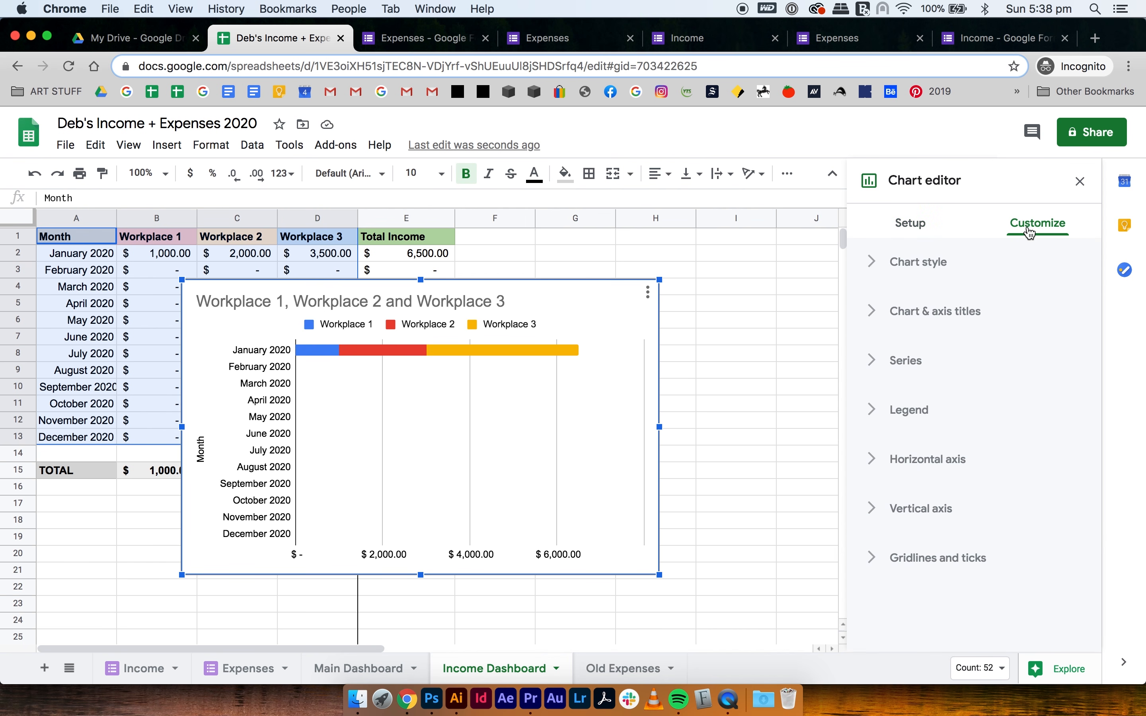
left_click(906, 362)
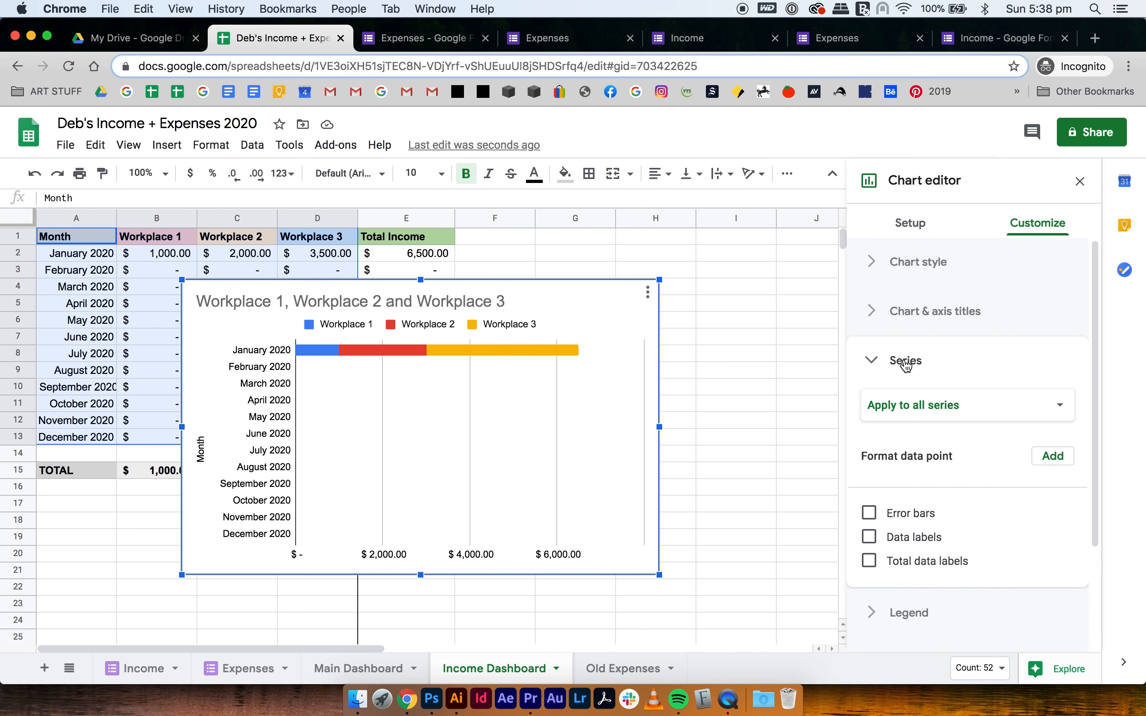
left_click(924, 564)
left_click(920, 358)
Step: Replace the workplace income chart's title with "Yearly Income"
left_click(936, 317)
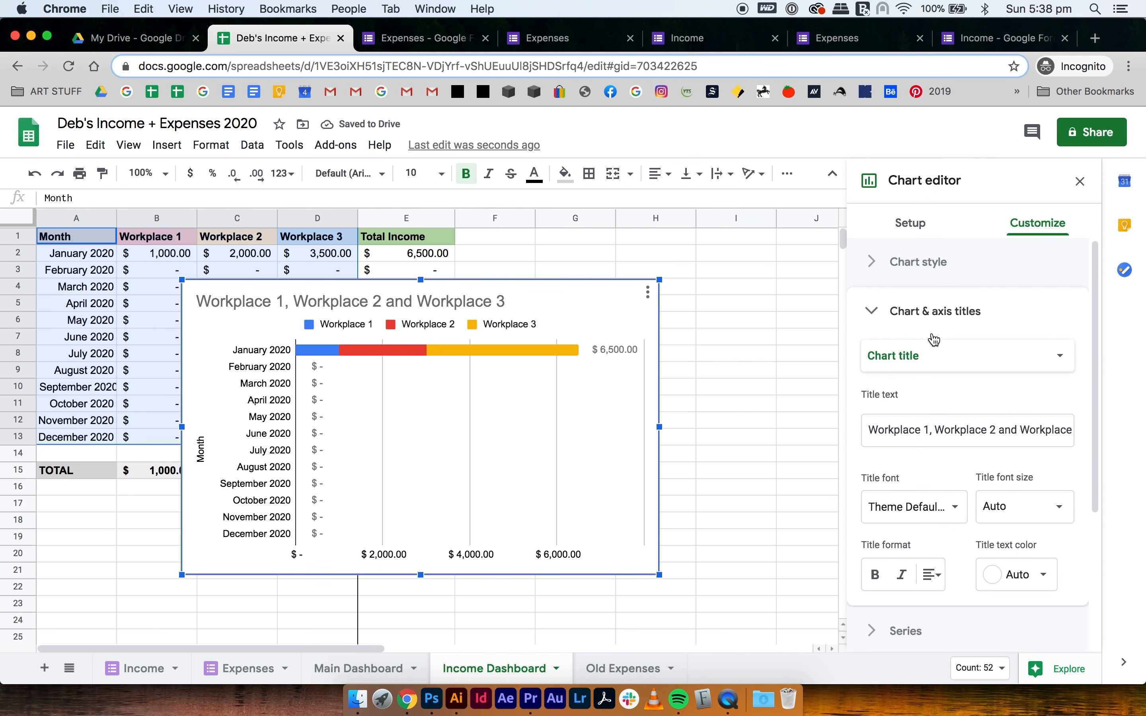
left_click(931, 428)
key("ctrl+a")
key("BackSpace")
type("Yearly Income")
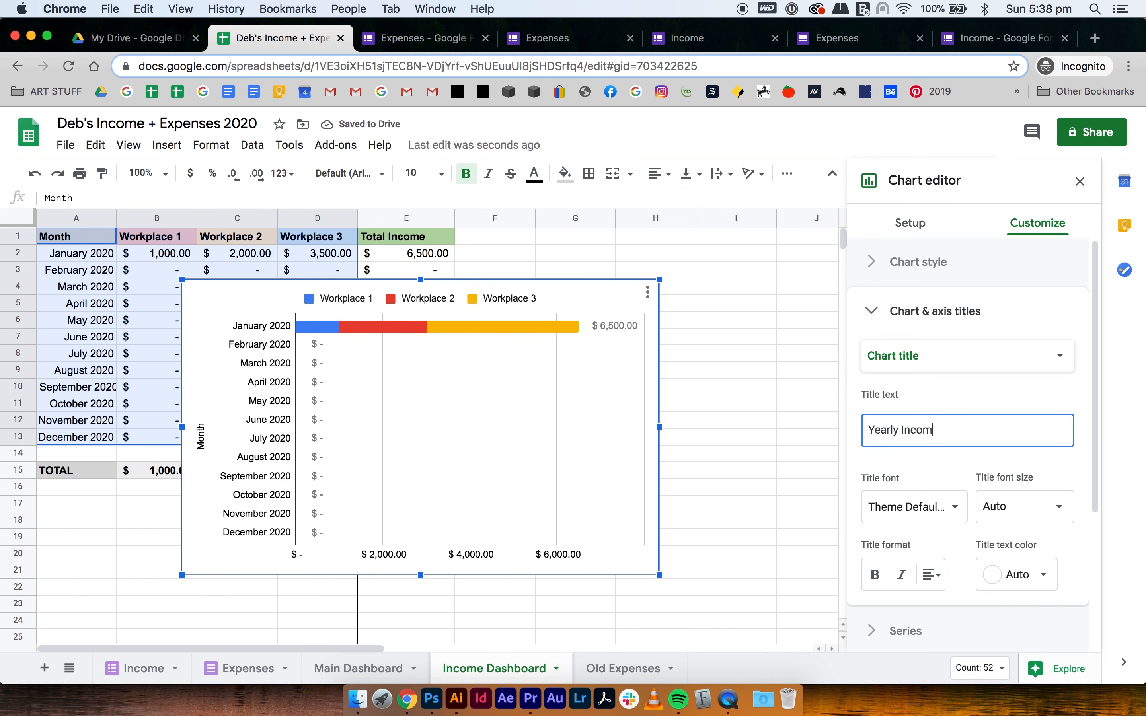
Step: Recolour the Workplace 1 series of the Yearly Income chart light red to match its column header
left_click(1030, 225)
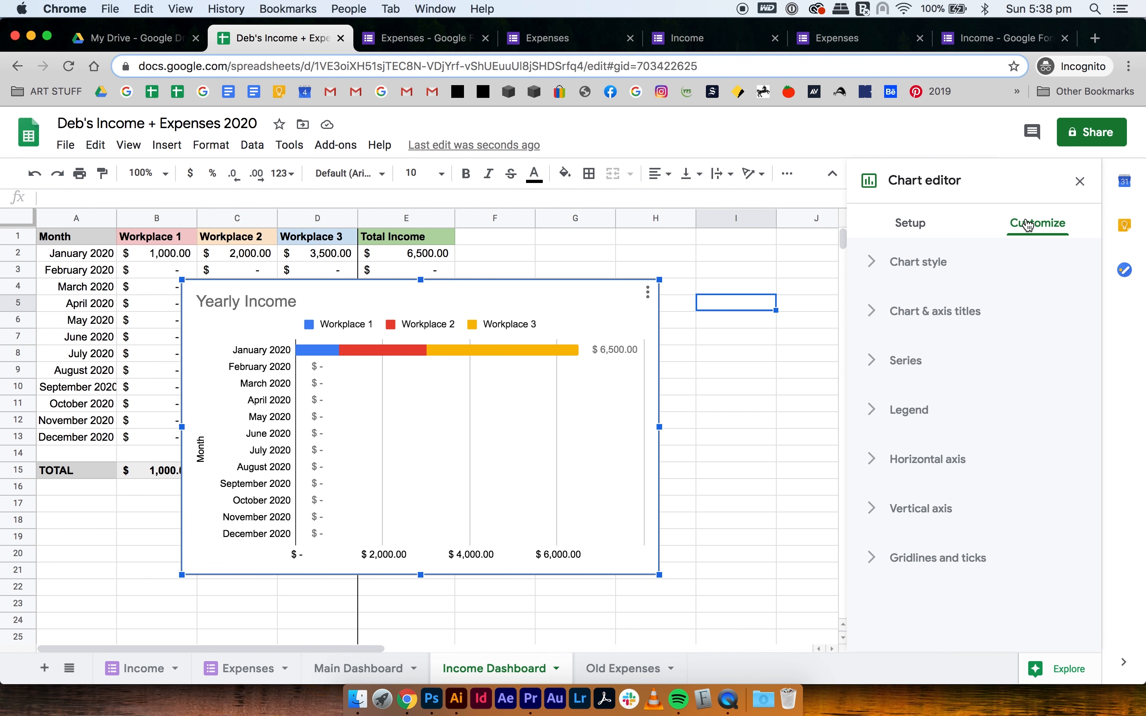
left_click(520, 349)
left_click(947, 406)
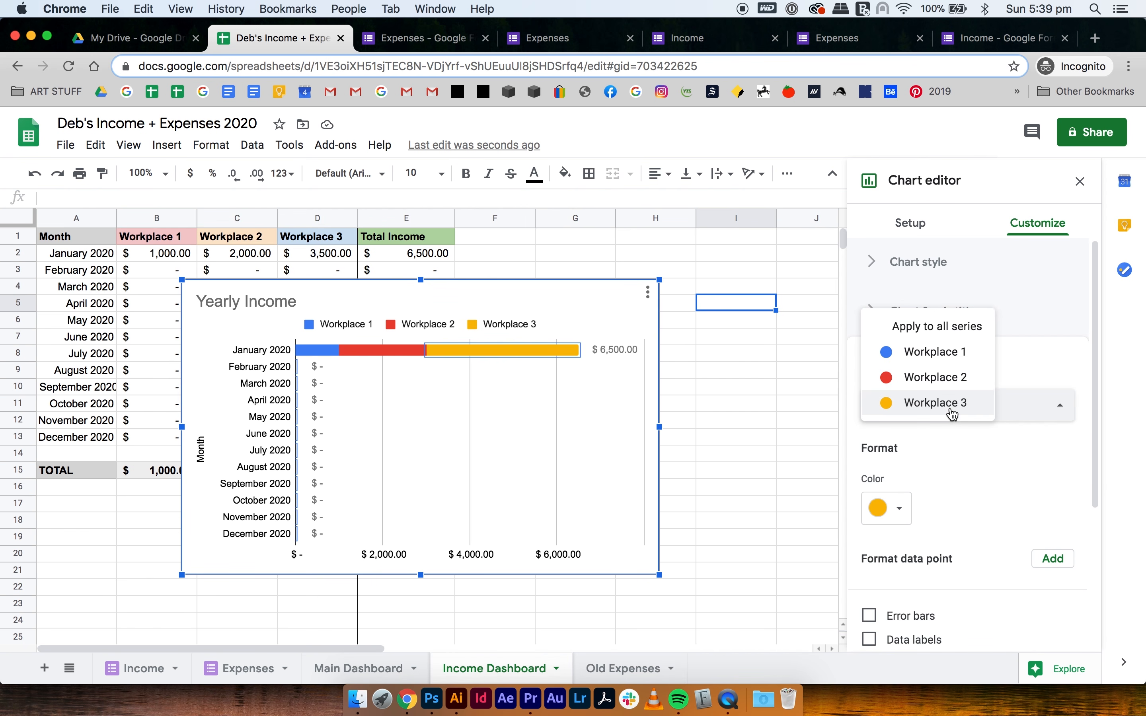
left_click(941, 368)
left_click(897, 506)
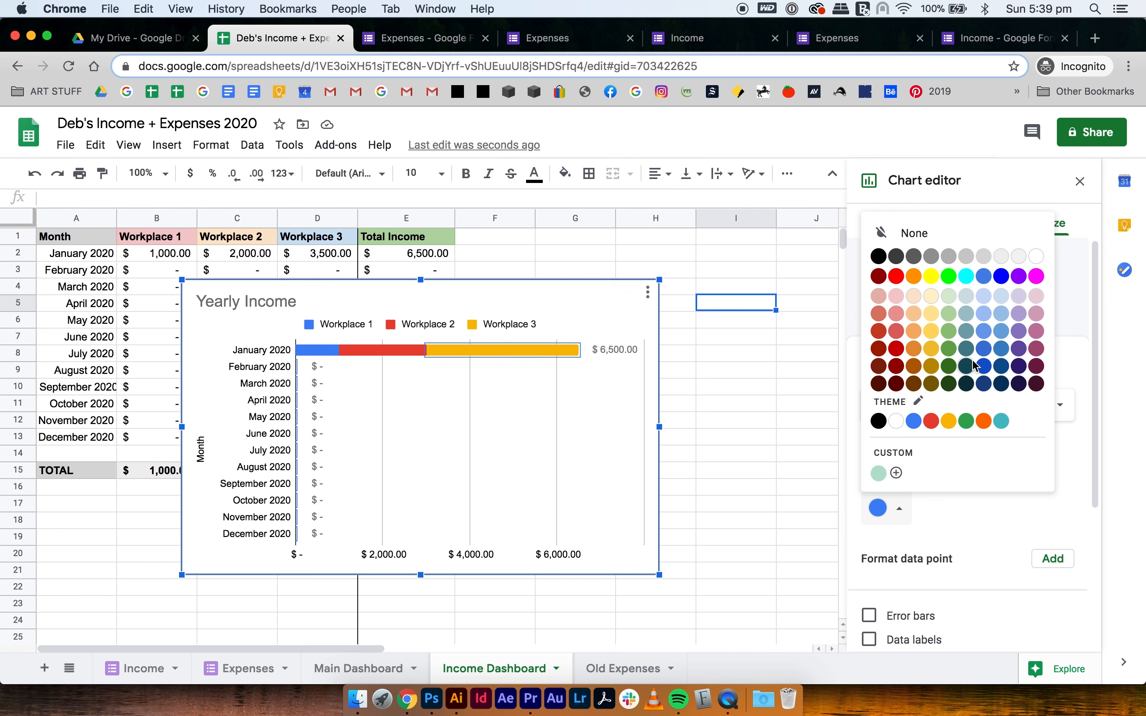
left_click(896, 298)
Step: Recolour the Workplace 2 series light orange and the Workplace 3 series light blue in the Yearly Income chart
left_click(946, 423)
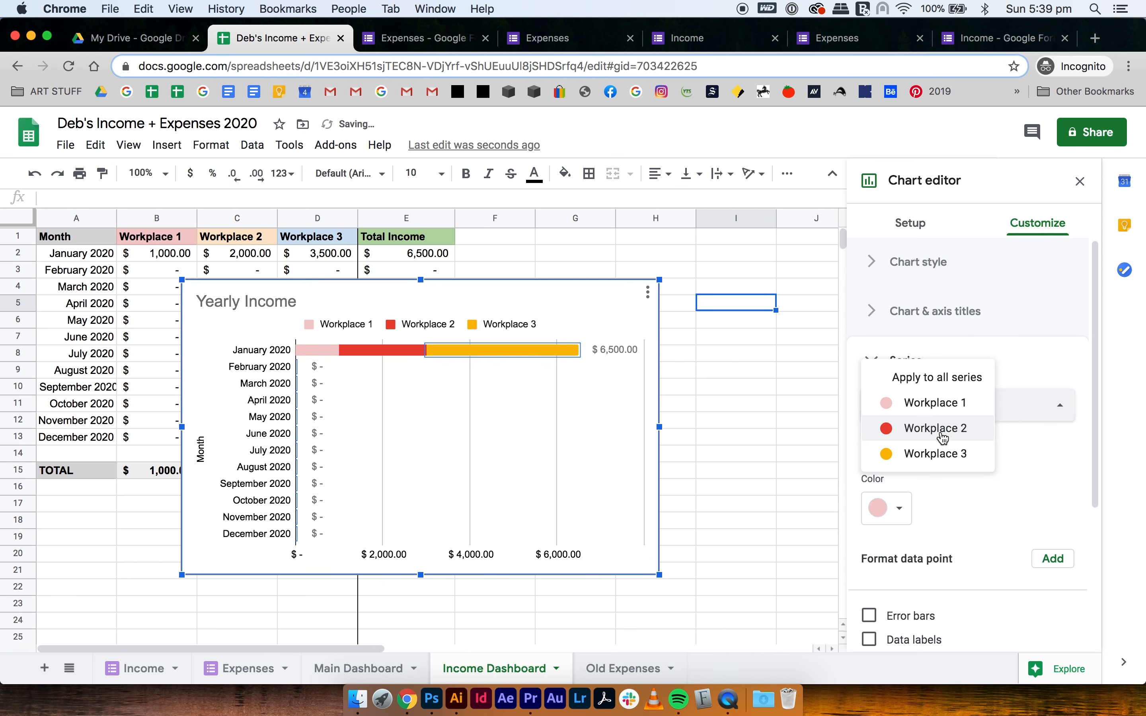
left_click(942, 431)
left_click(888, 508)
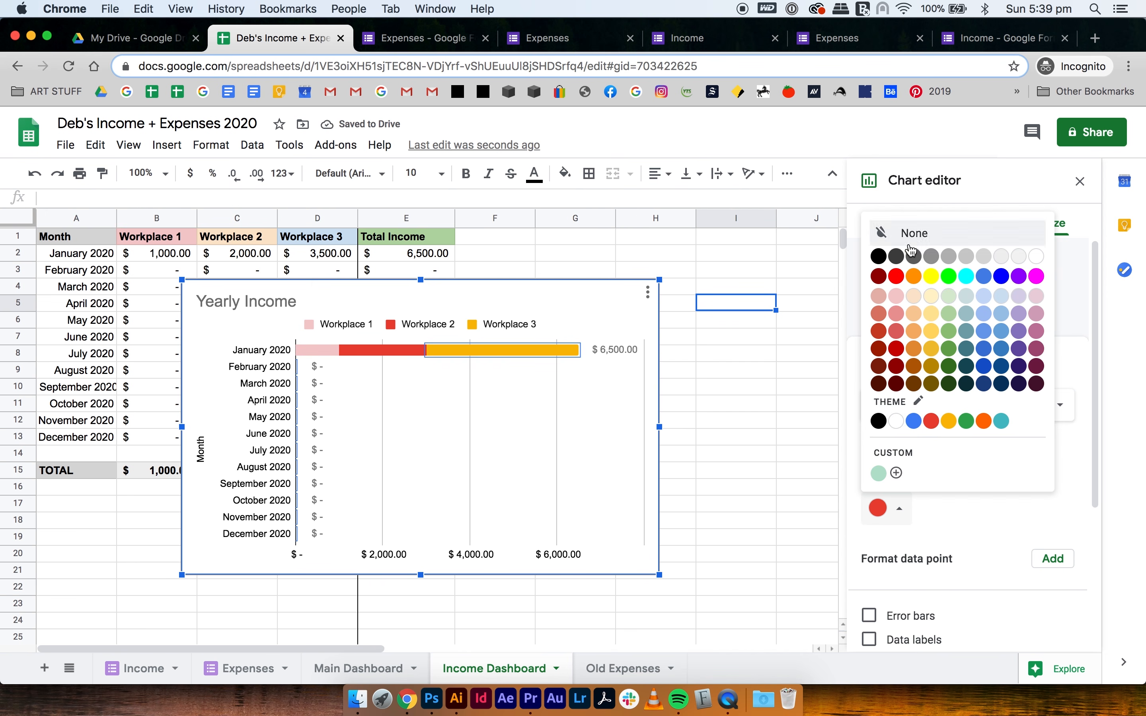
left_click(913, 299)
left_click(929, 415)
left_click(930, 427)
left_click(877, 516)
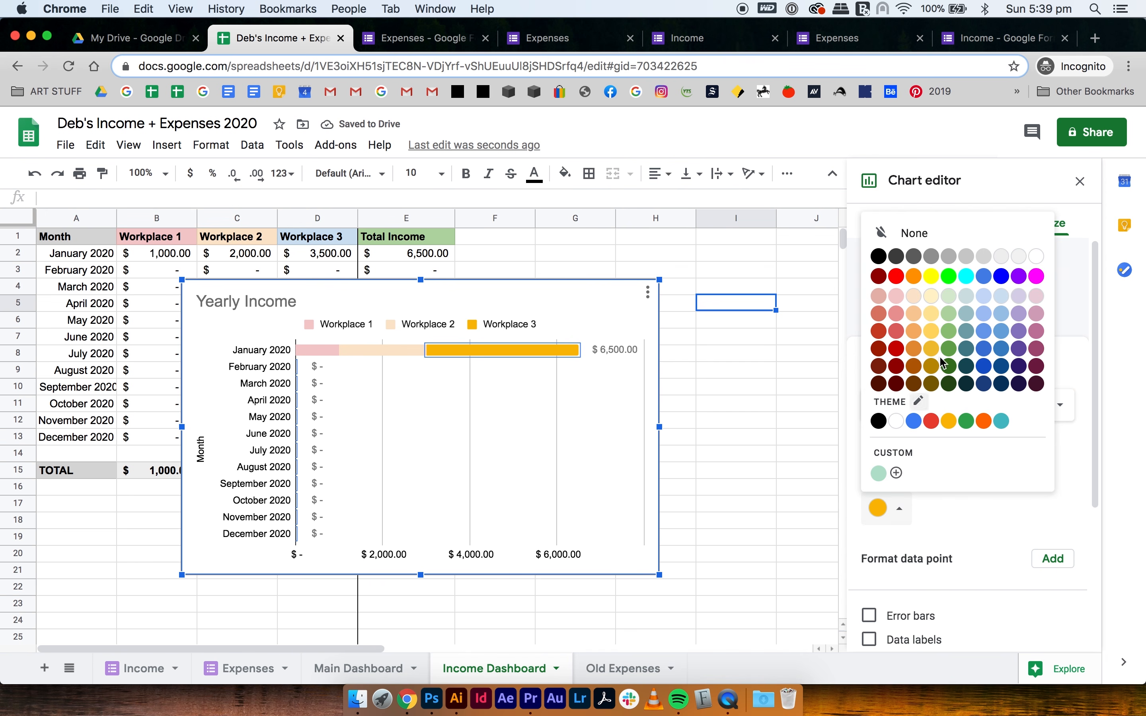
left_click(988, 300)
Step: Set the Yearly Income chart's legend position to Right and move the chart directly below the TOTAL row
left_click(532, 327)
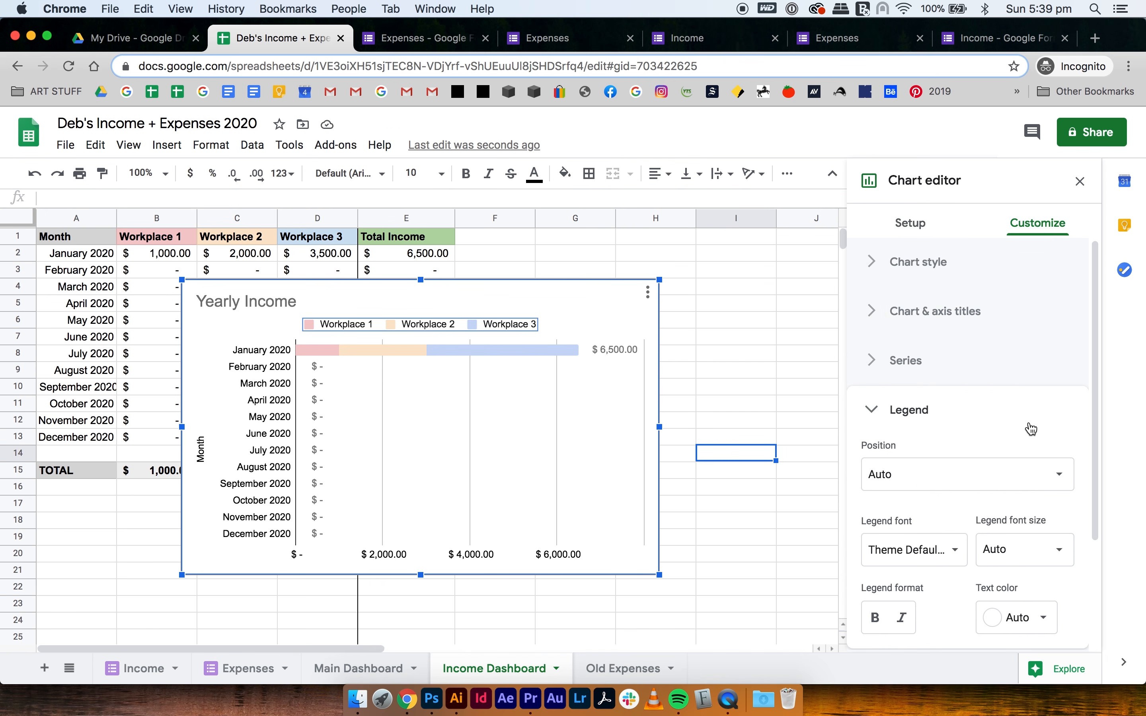
scroll(1014, 431, "down", 1)
left_click(974, 435)
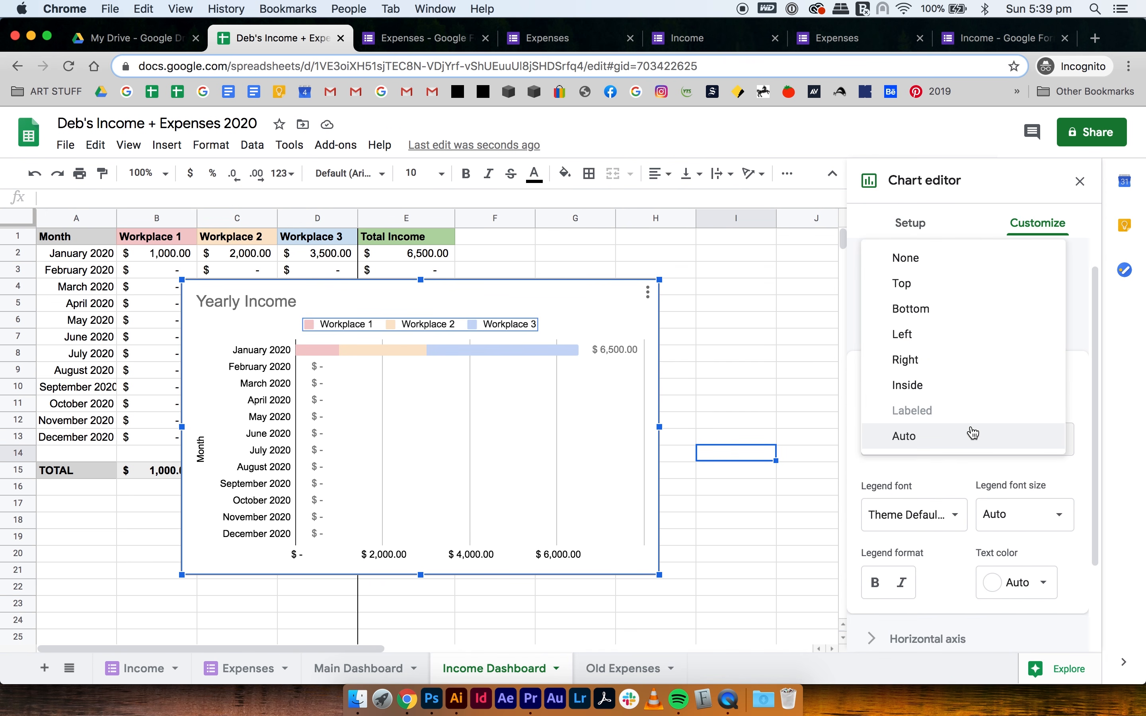
left_click(933, 361)
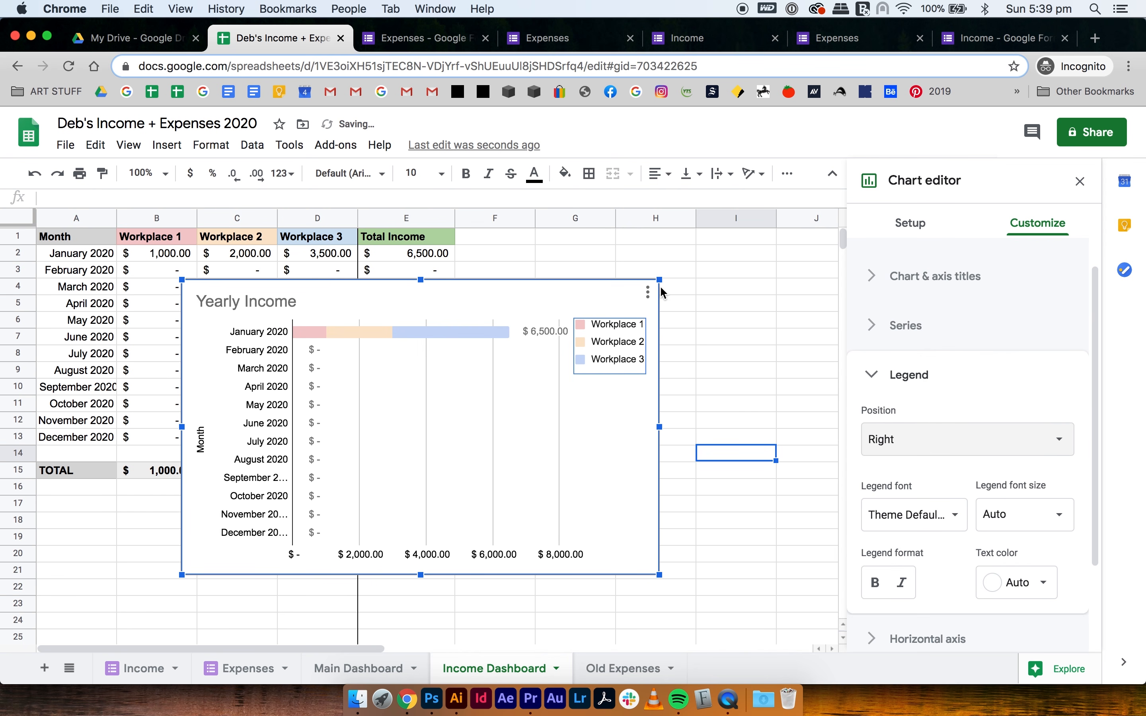
left_click_drag(588, 290, 436, 500)
left_click(575, 438)
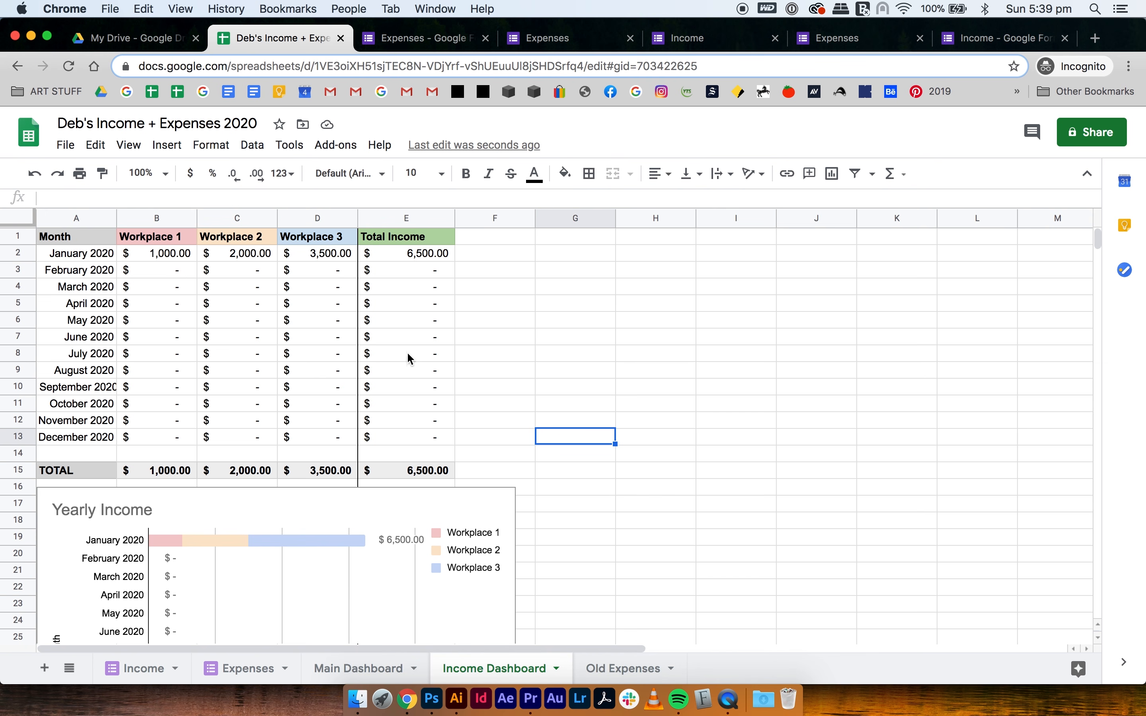
Step: Insert a doughnut chart of the three workplace totals in B15:D15
left_click_drag(168, 472, 317, 478)
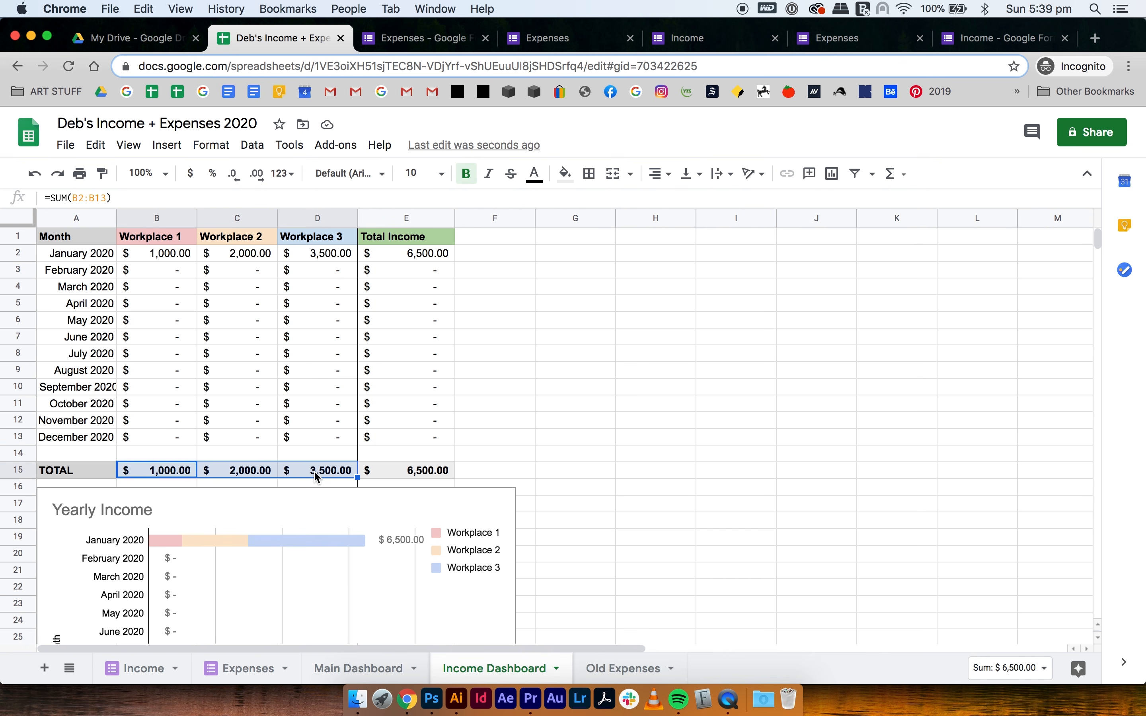
left_click(167, 144)
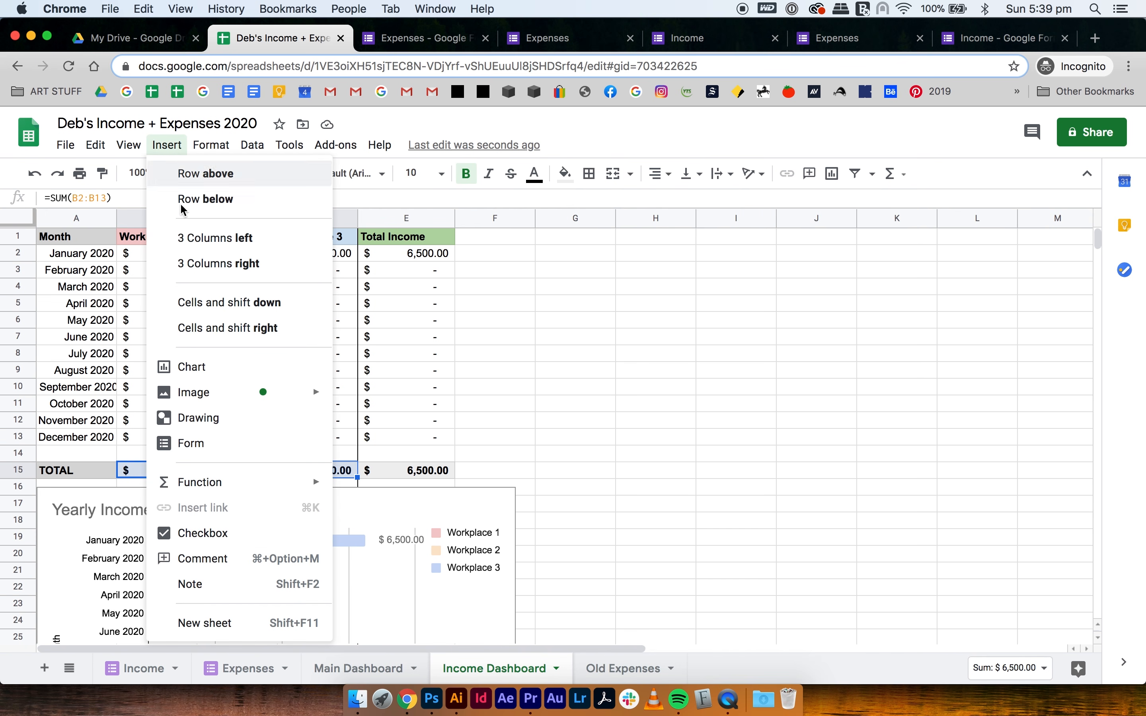
left_click(218, 369)
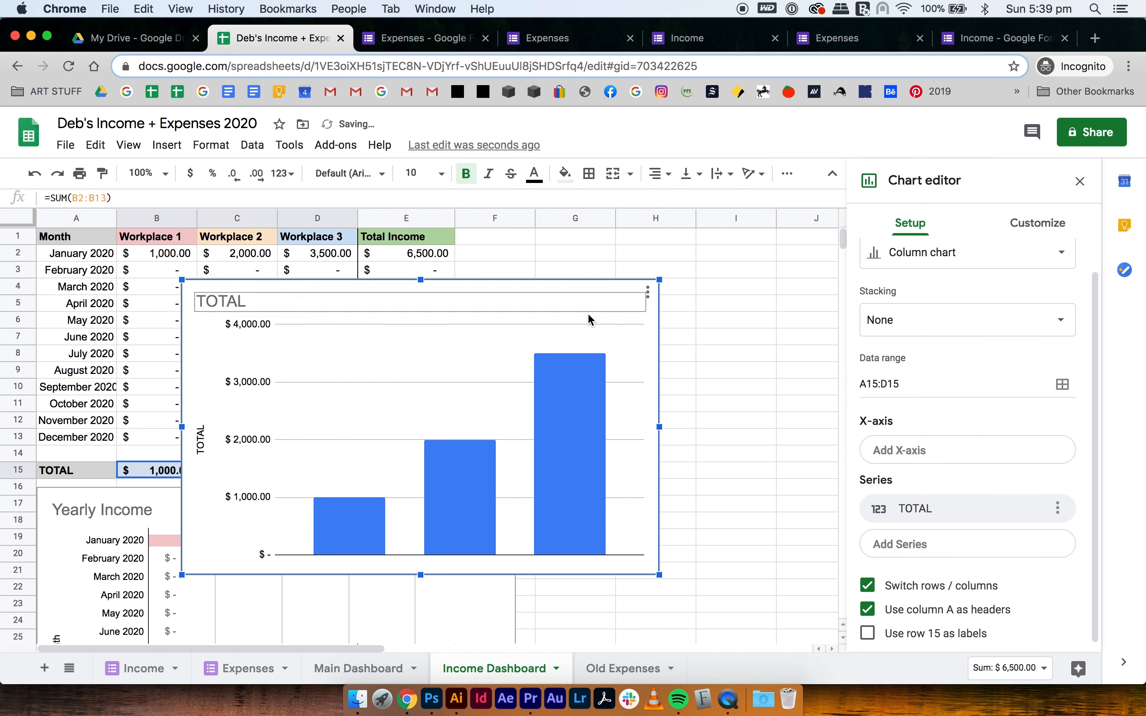
left_click(972, 262)
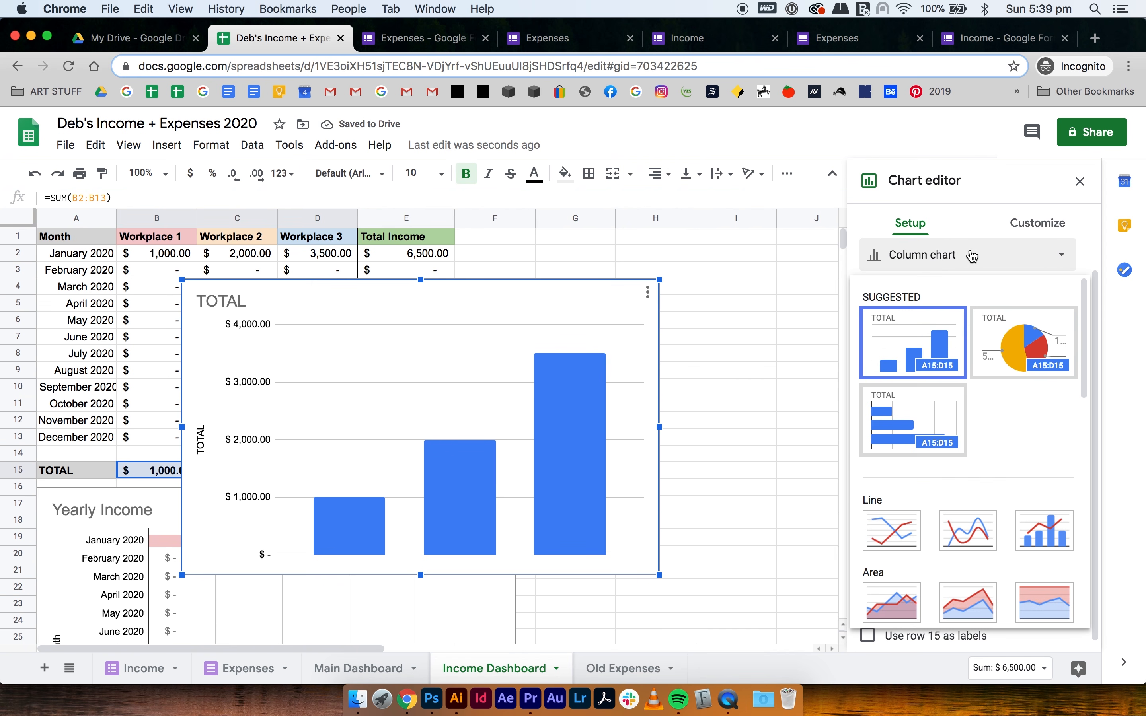
scroll(989, 475, "down", 6)
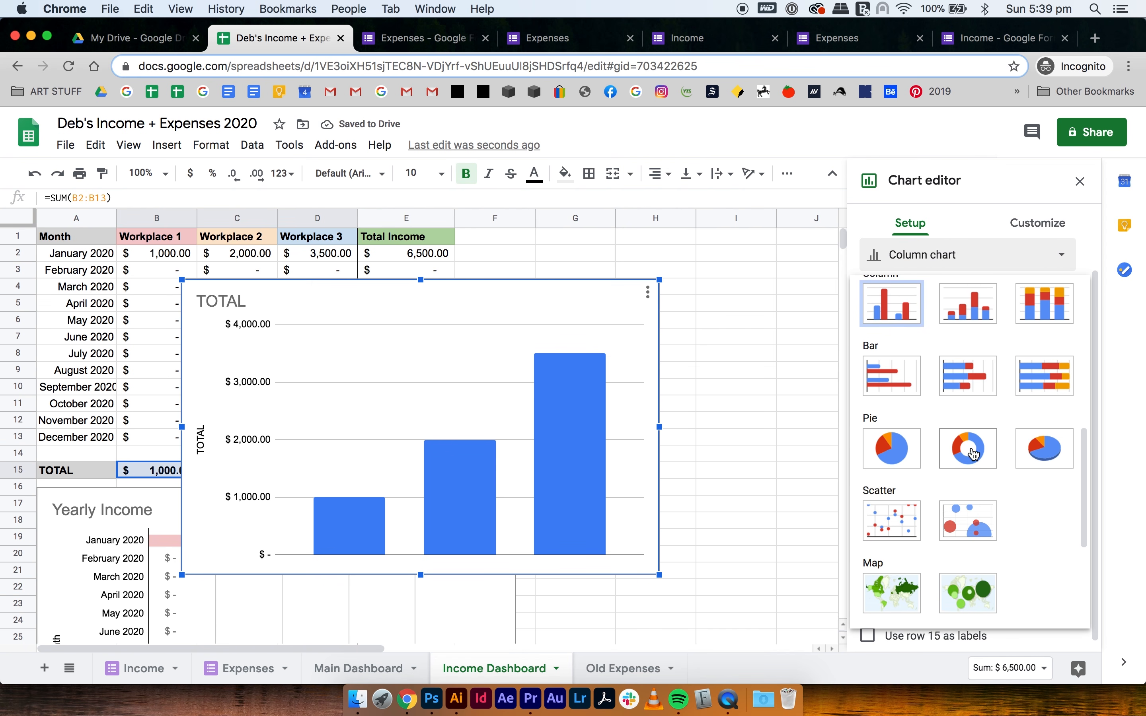
left_click(974, 454)
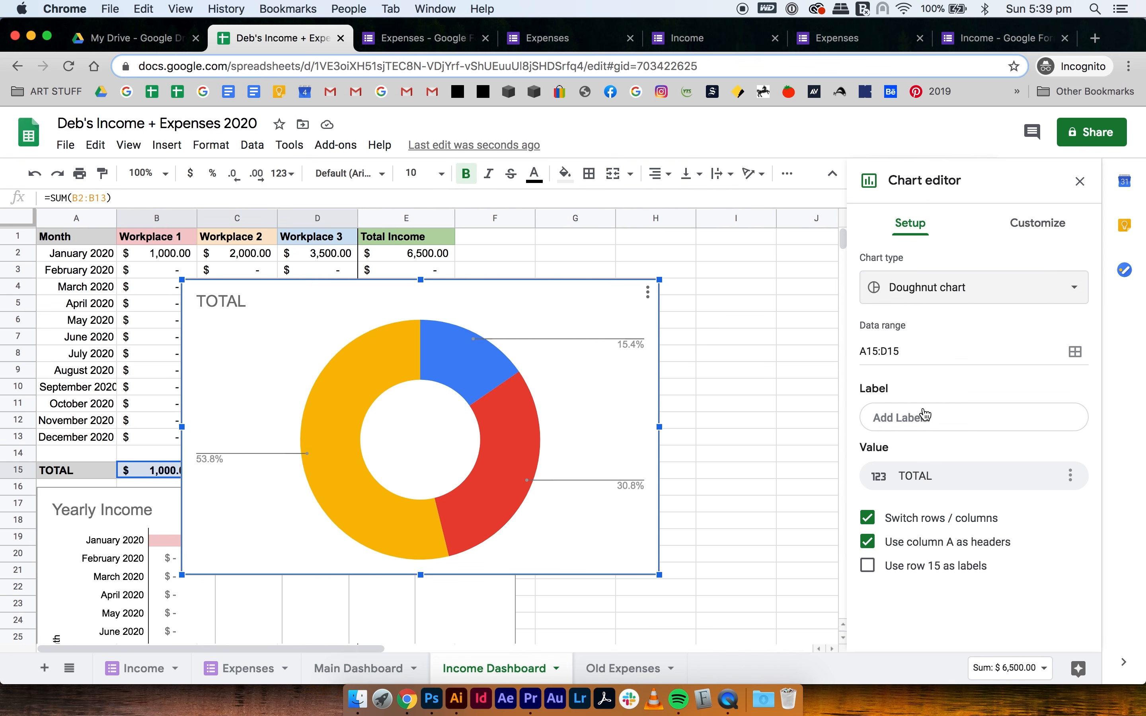
Step: Stop using column A as headers and set the doughnut chart's data range to B15:D15
left_click(869, 542)
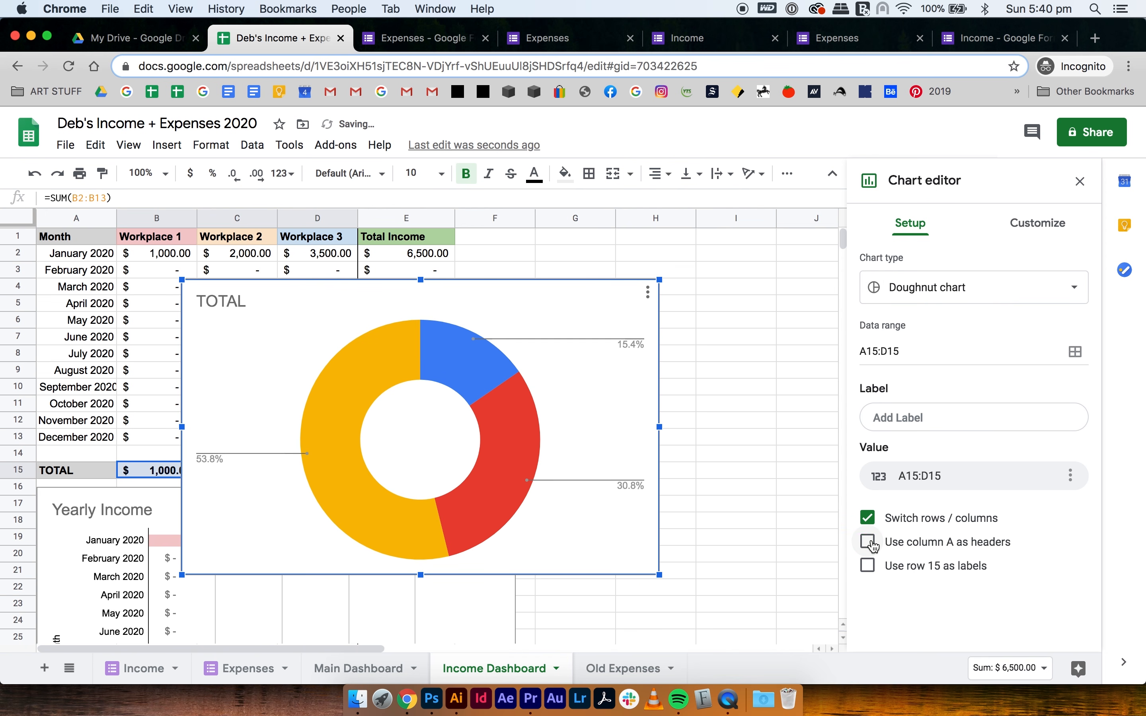
left_click(864, 352)
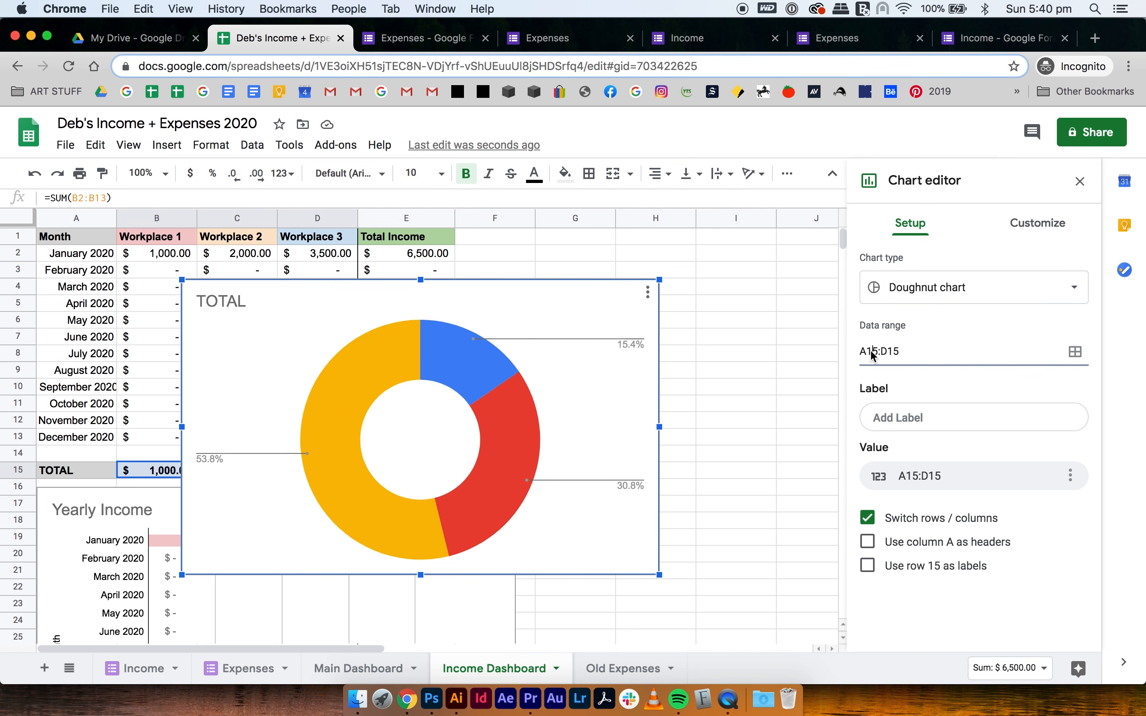
key("BackSpace")
type("B")
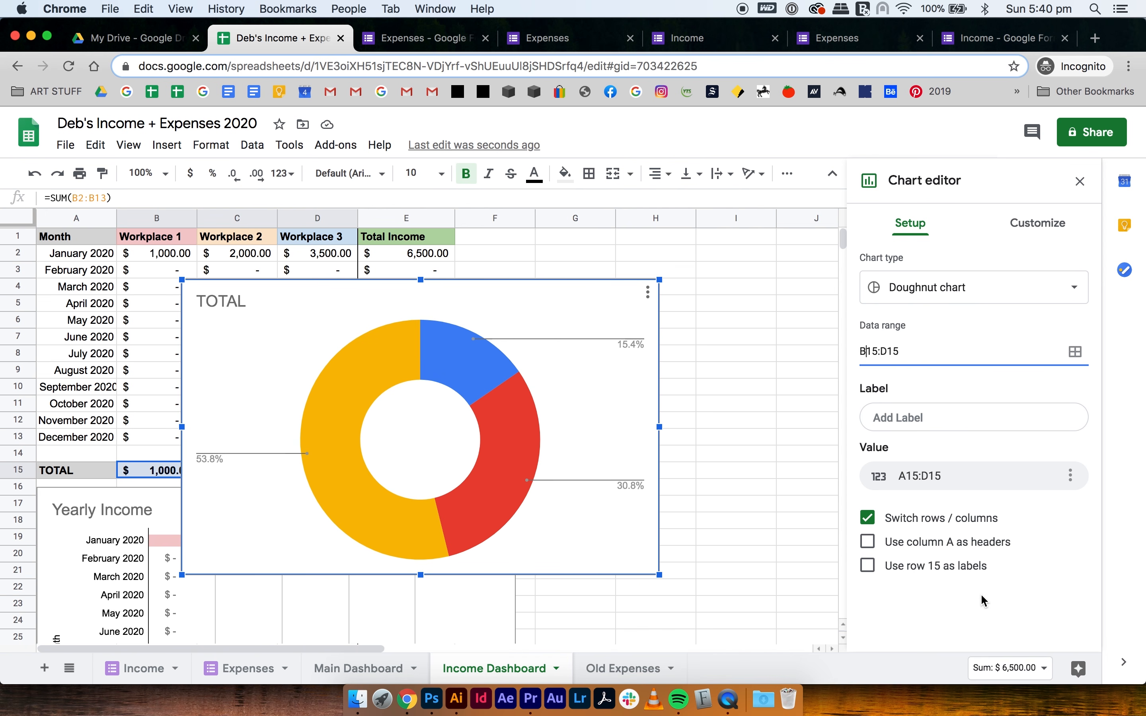
left_click(994, 601)
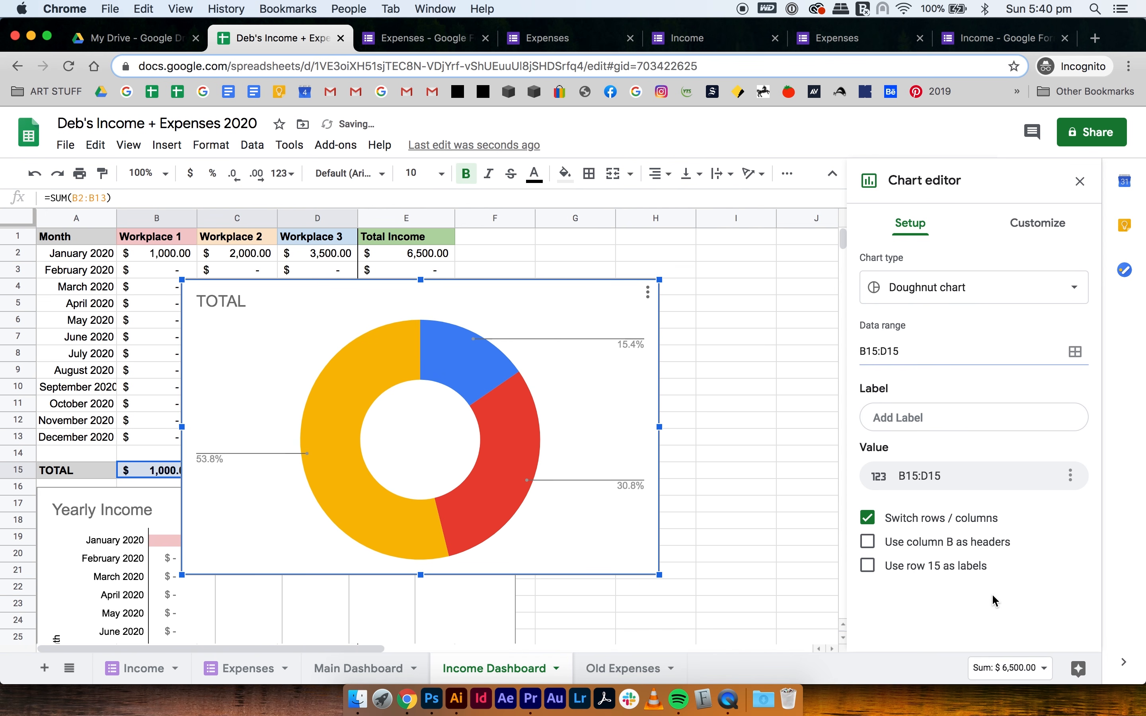
Step: Add the workplace names in B1:D1 as the doughnut chart's labels
left_click(930, 418)
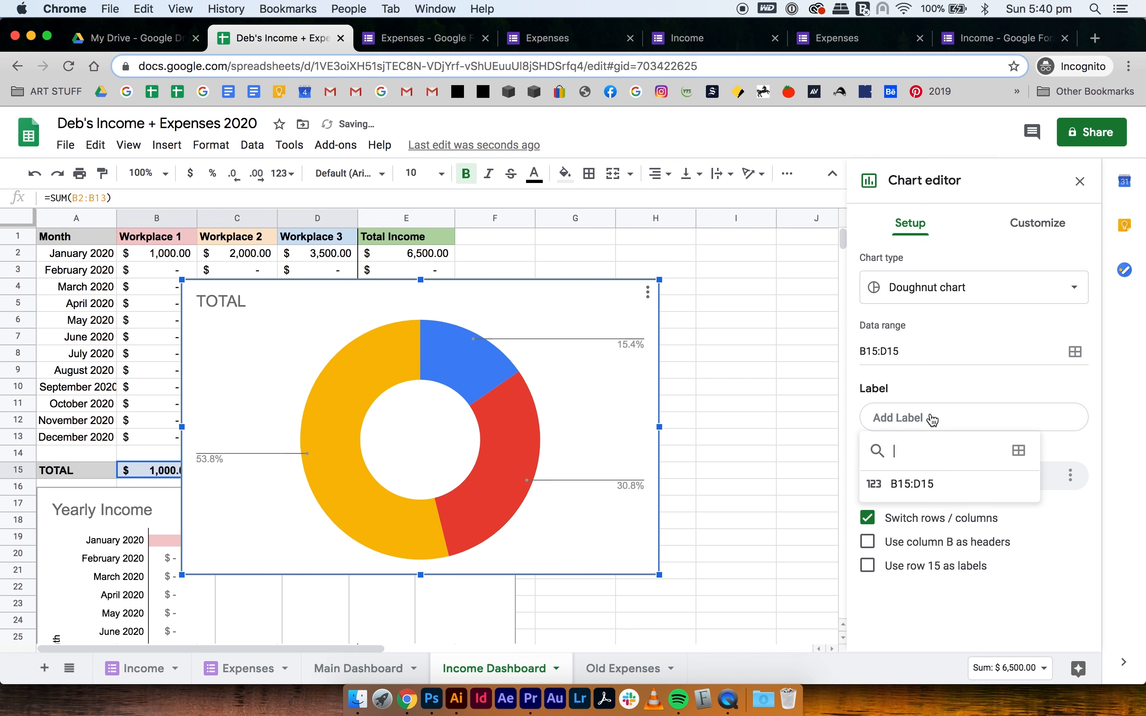
left_click(1021, 453)
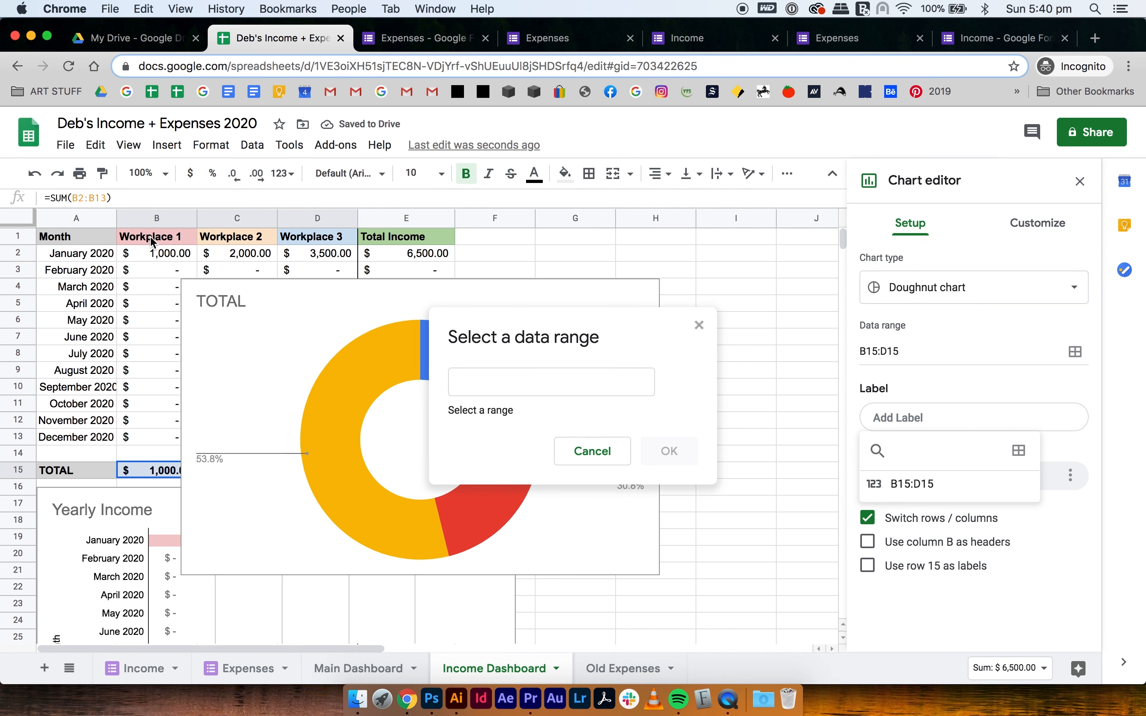
left_click_drag(150, 242, 318, 239)
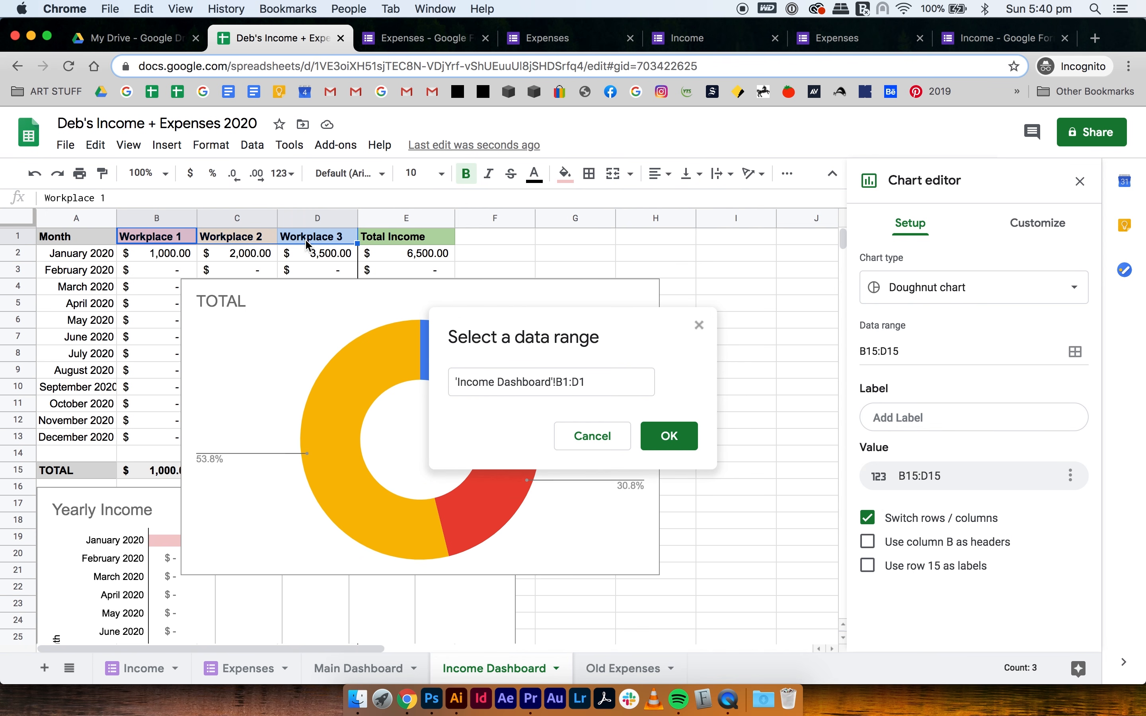
left_click(670, 450)
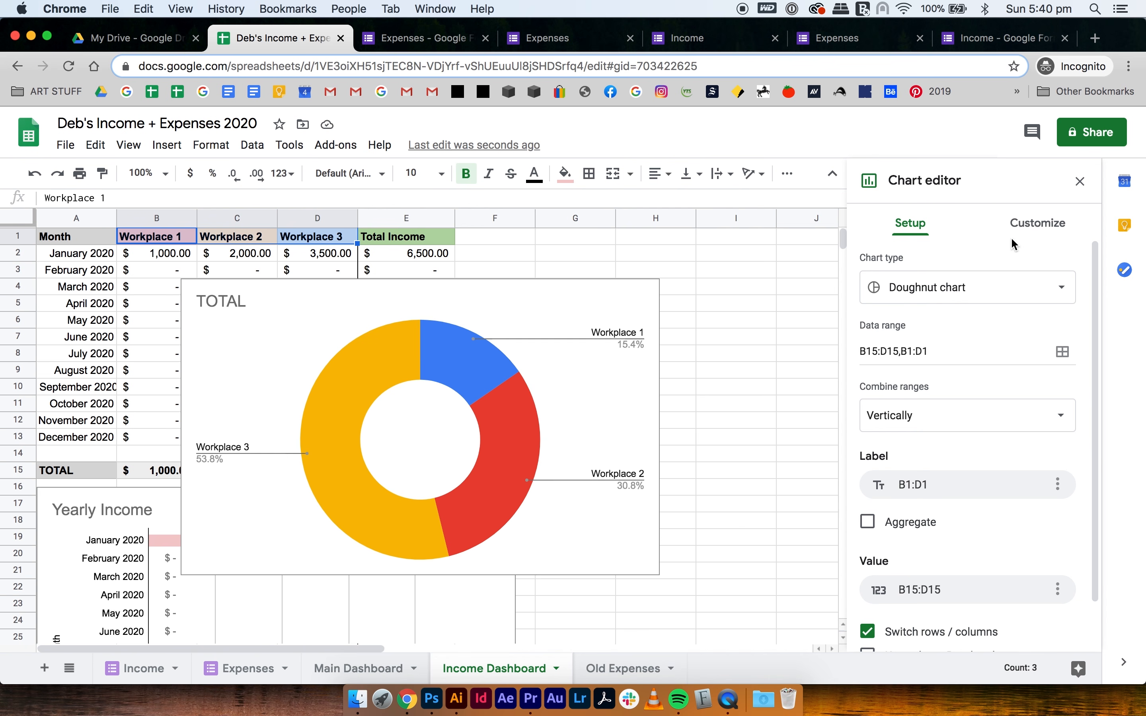
Step: Colour the doughnut chart's Workplace 1 slice light red
left_click(1027, 224)
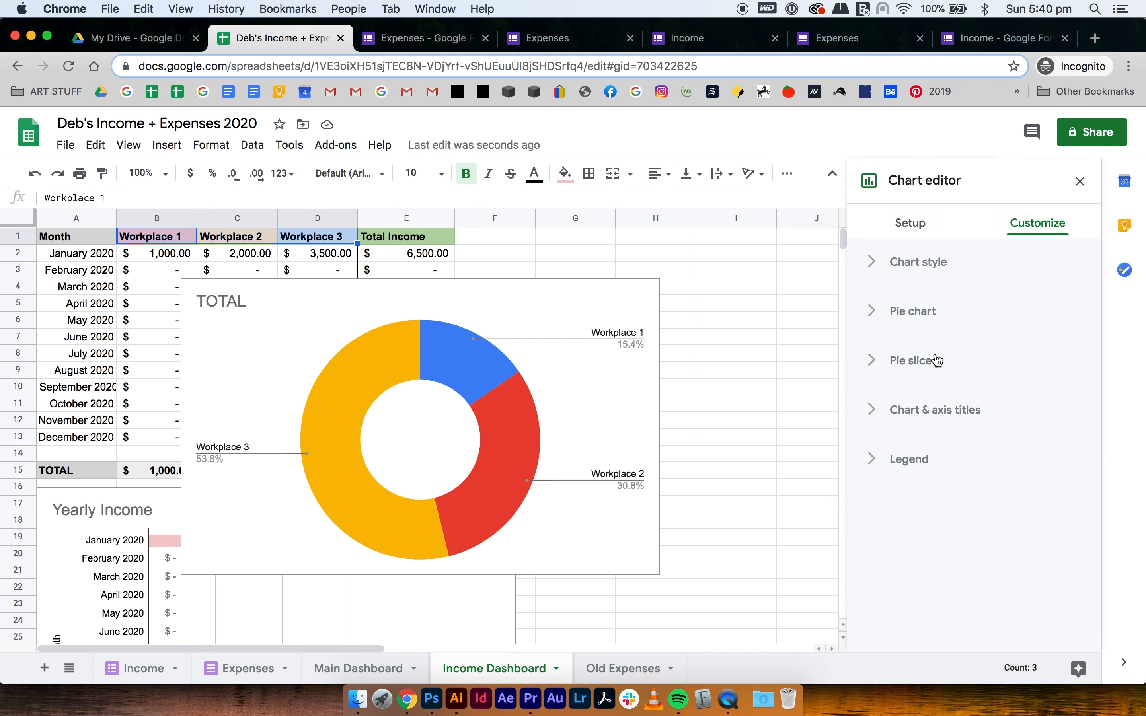
left_click(924, 365)
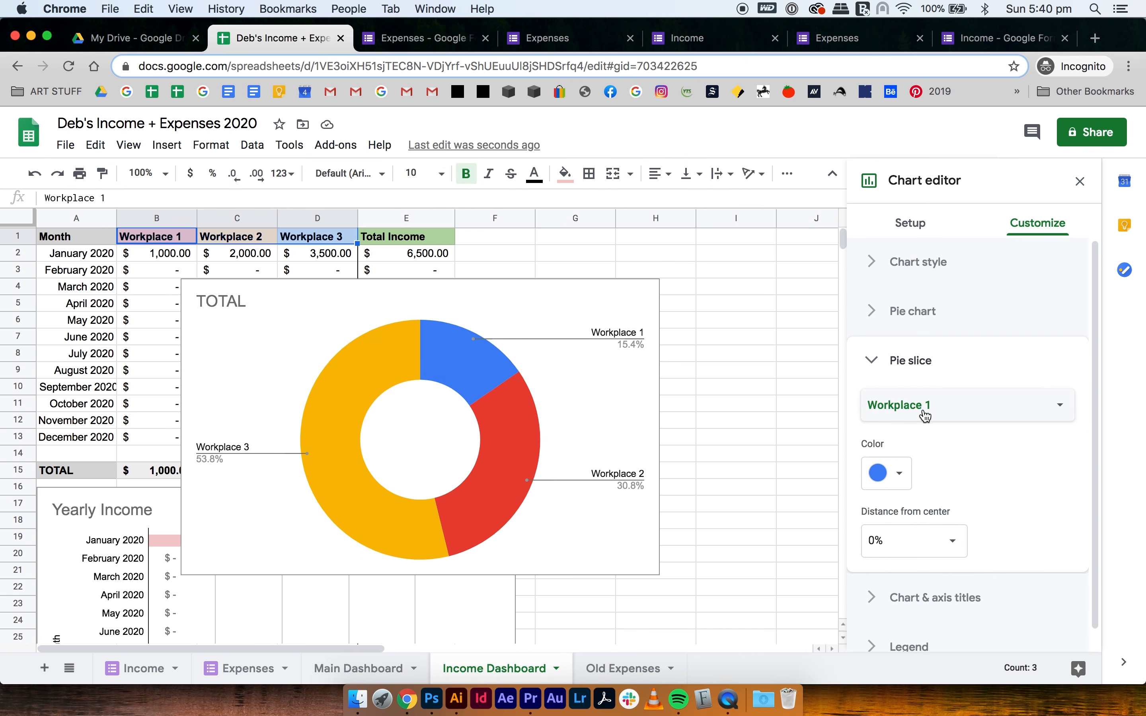
left_click(886, 474)
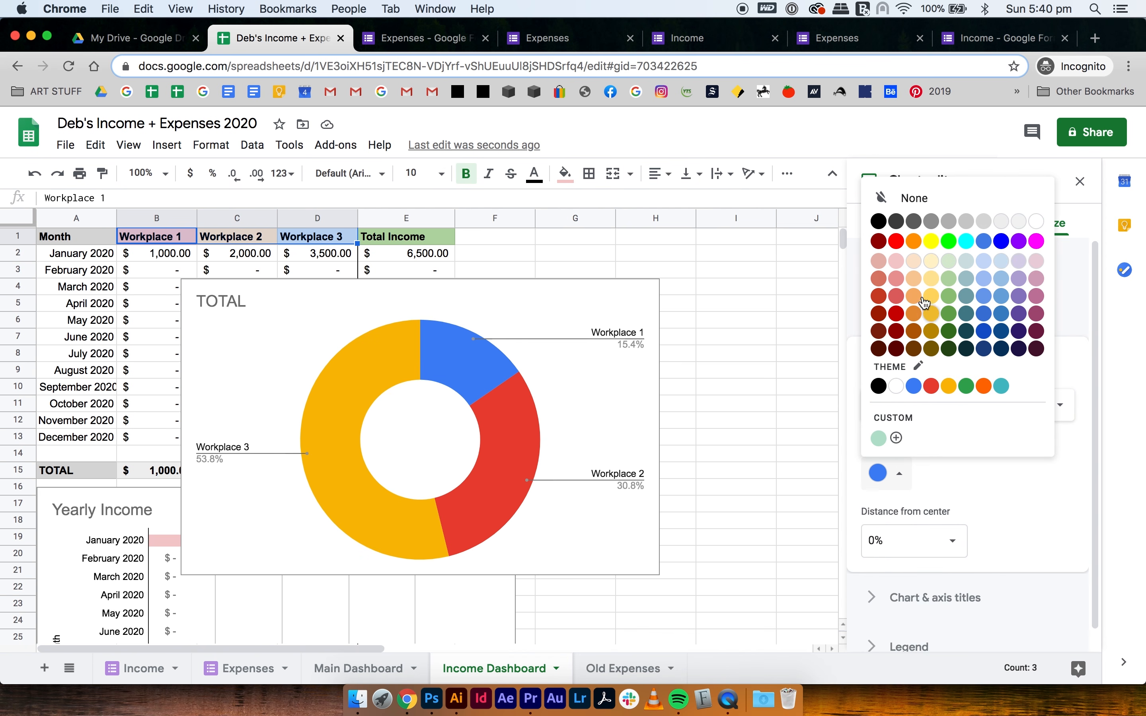
left_click(894, 261)
Step: Colour the doughnut chart's Workplace 2 slice light orange
left_click(905, 402)
left_click(924, 428)
left_click(885, 473)
left_click(935, 268)
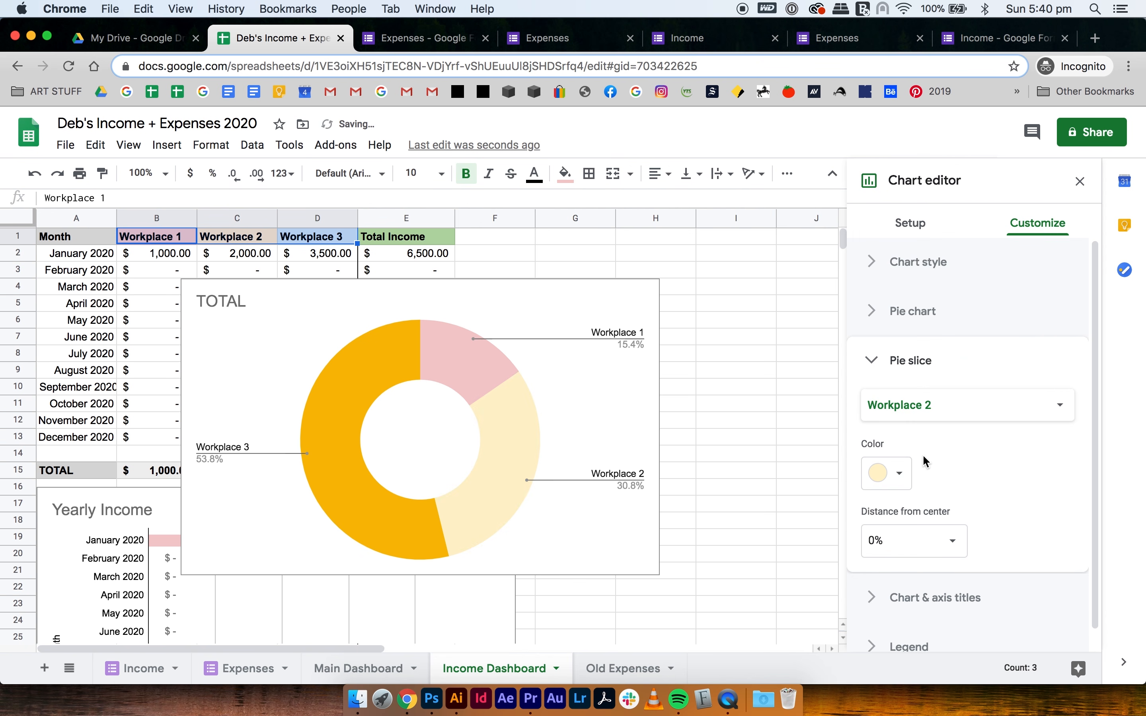
left_click(887, 474)
left_click(920, 261)
Step: Colour the doughnut chart's Workplace 3 slice light blue
left_click(926, 402)
left_click(926, 428)
left_click(878, 474)
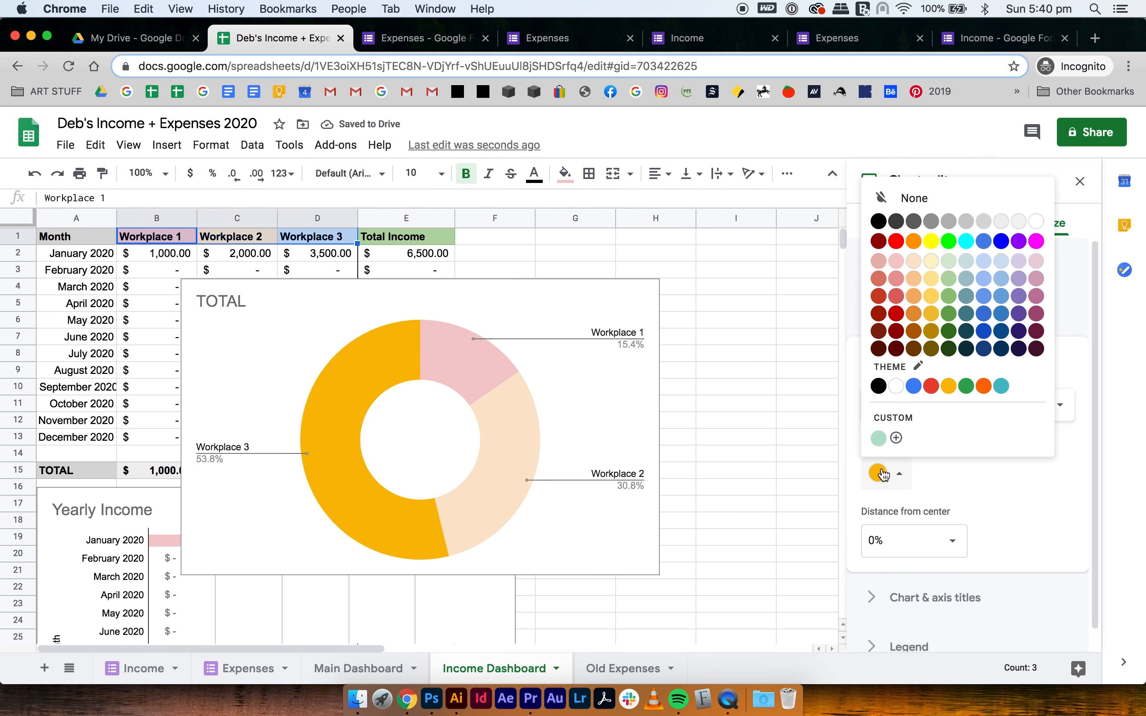
left_click(984, 261)
Step: Replace the doughnut chart's title with "Income Sources"
left_click(912, 360)
left_click(934, 410)
left_click(928, 529)
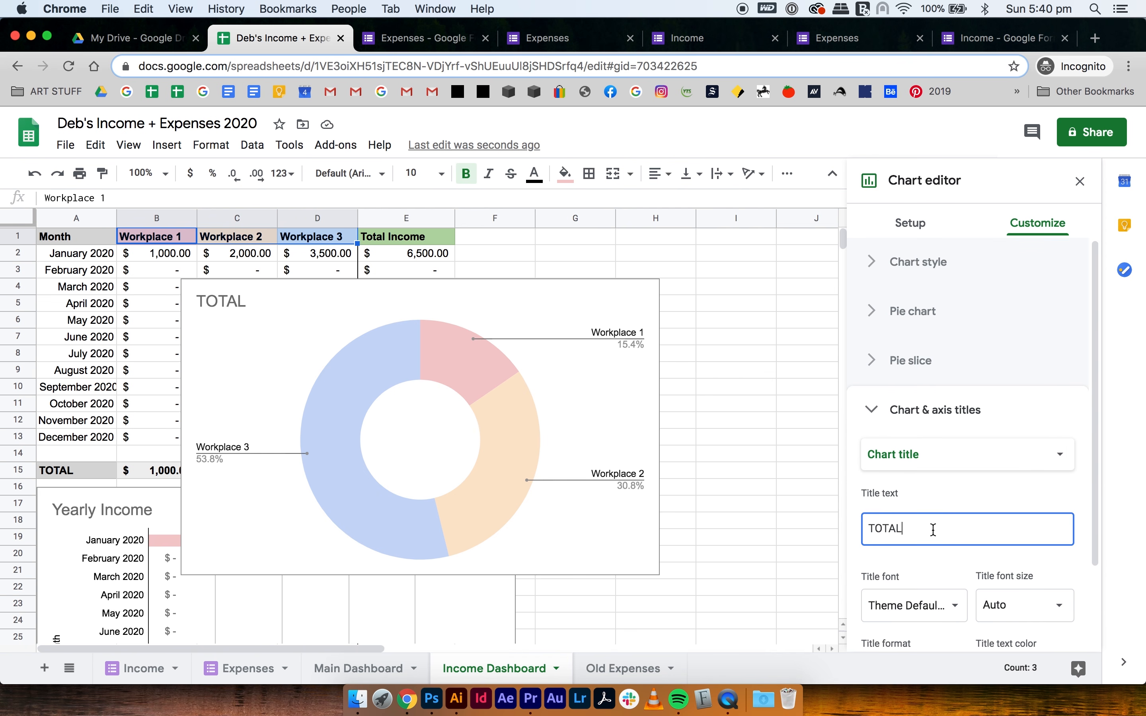
left_click_drag(928, 529, 753, 535)
type("Income Sources")
Step: Set the slice labels of the Income Sources chart to Value
left_click(866, 310)
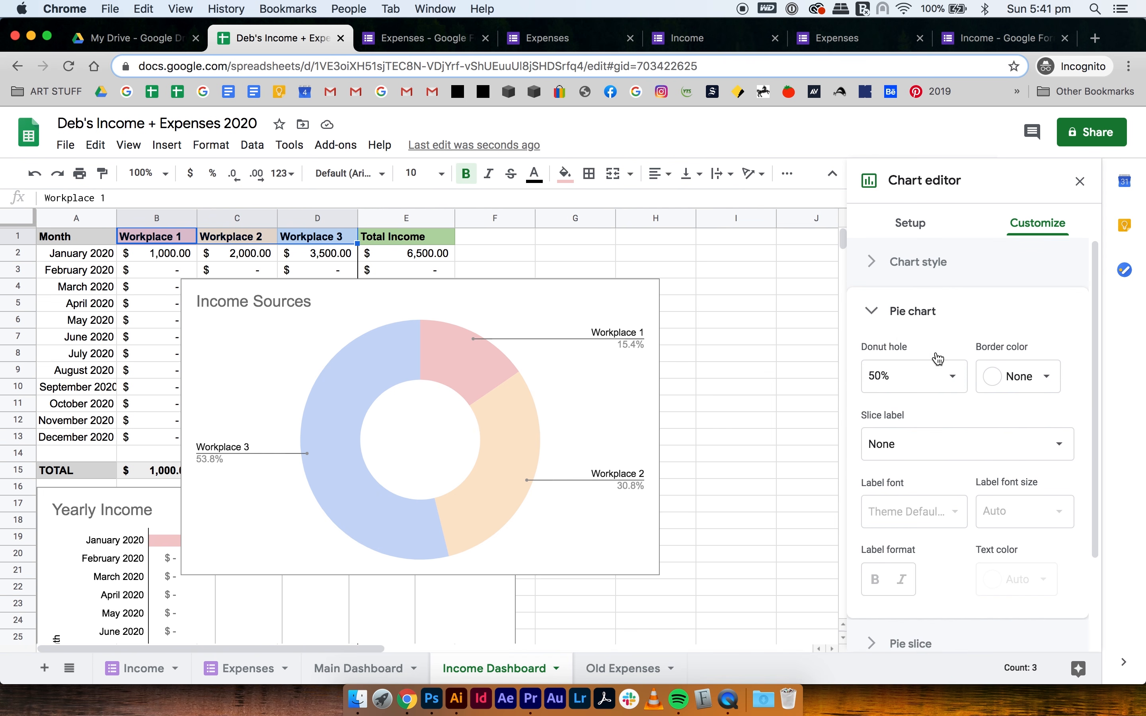
left_click(913, 450)
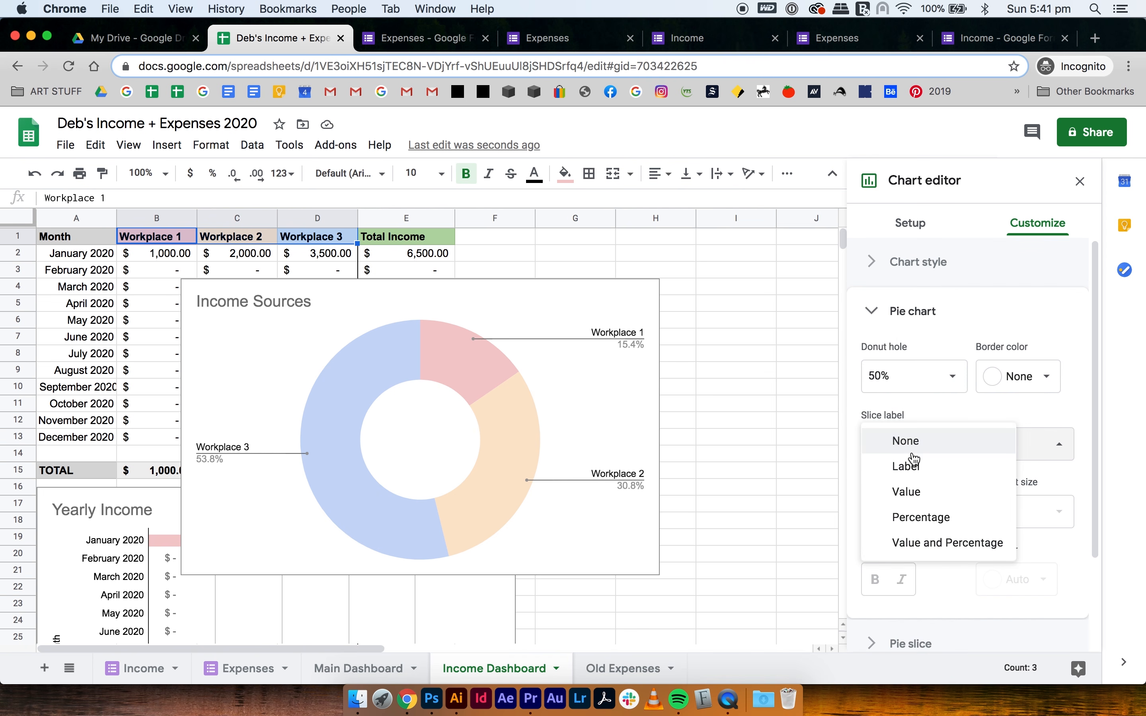
left_click(916, 498)
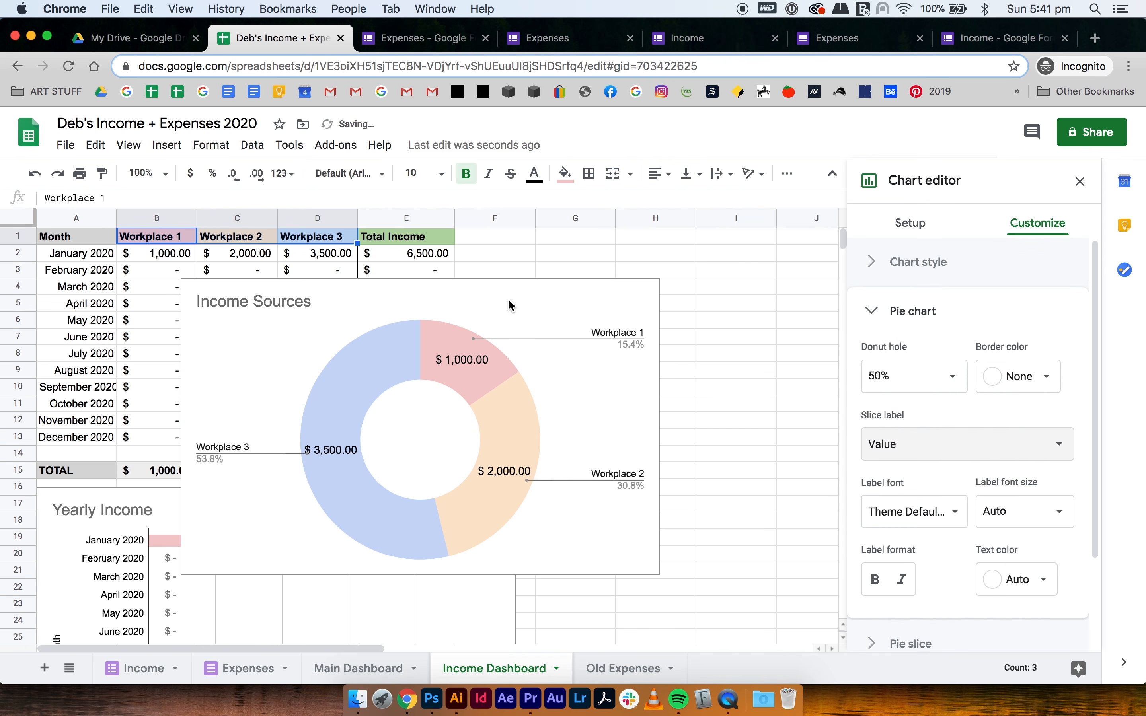
Step: Move the Income Sources chart beside the Yearly Income chart below the table and close the chart editor
left_click(392, 289)
left_click_drag(383, 288, 723, 495)
left_click(1080, 182)
left_click(1008, 407)
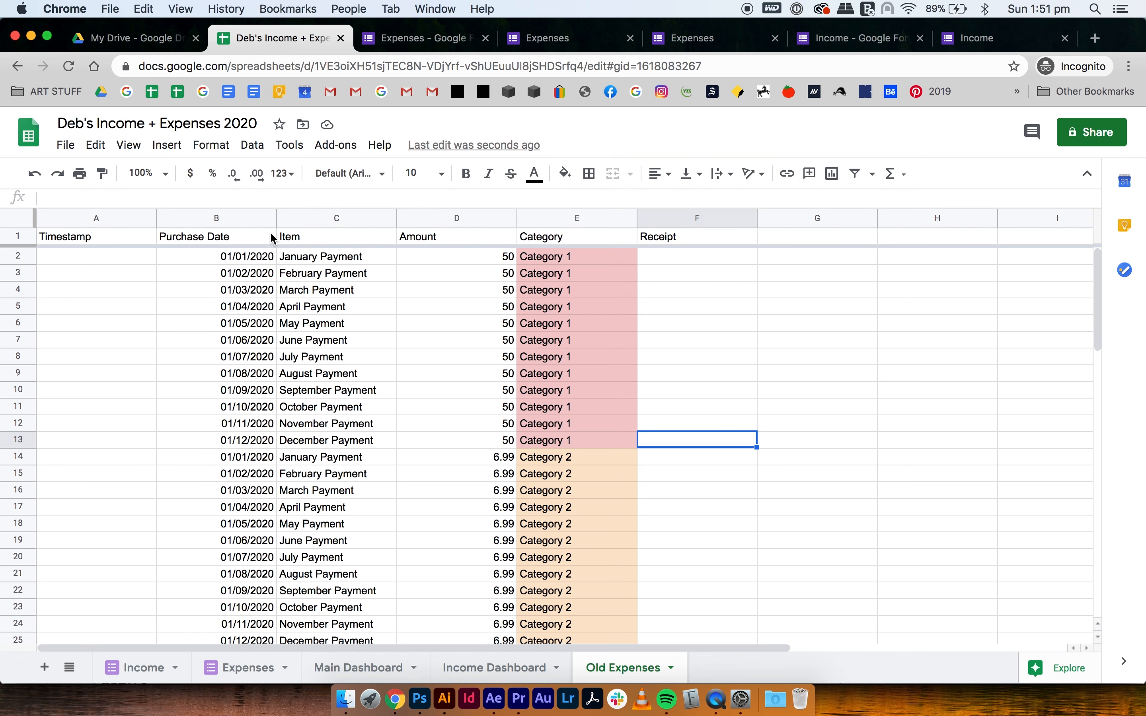
left_click(236, 219)
left_click(374, 218)
left_click(447, 218)
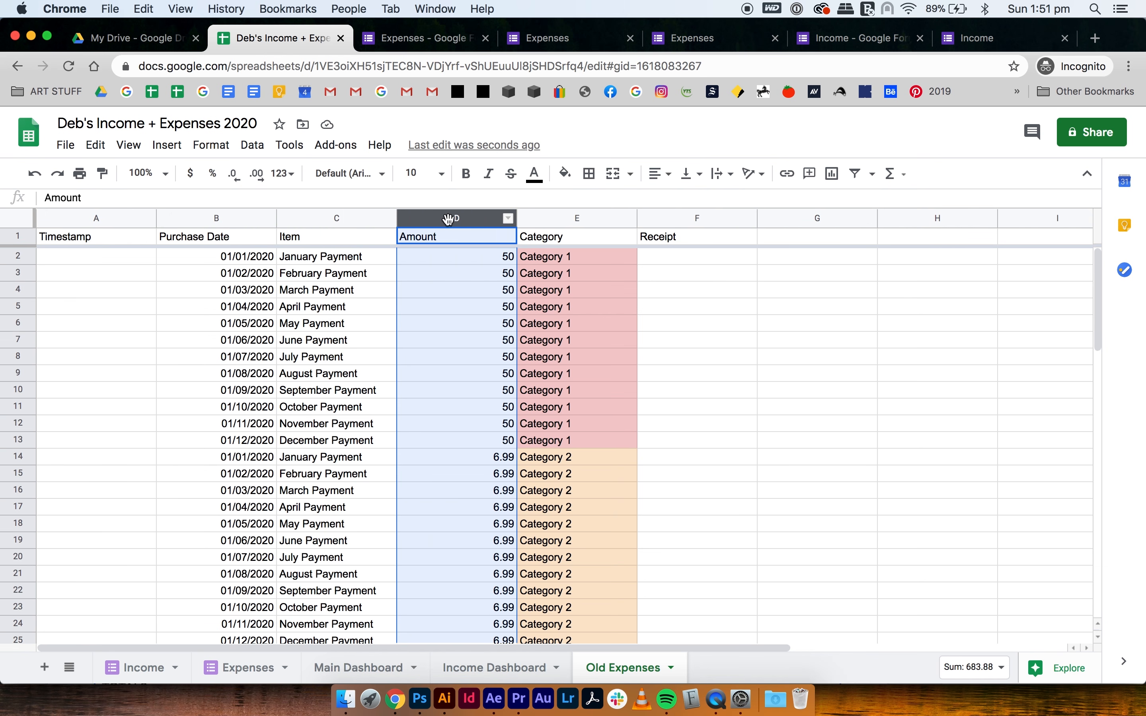
left_click(576, 217)
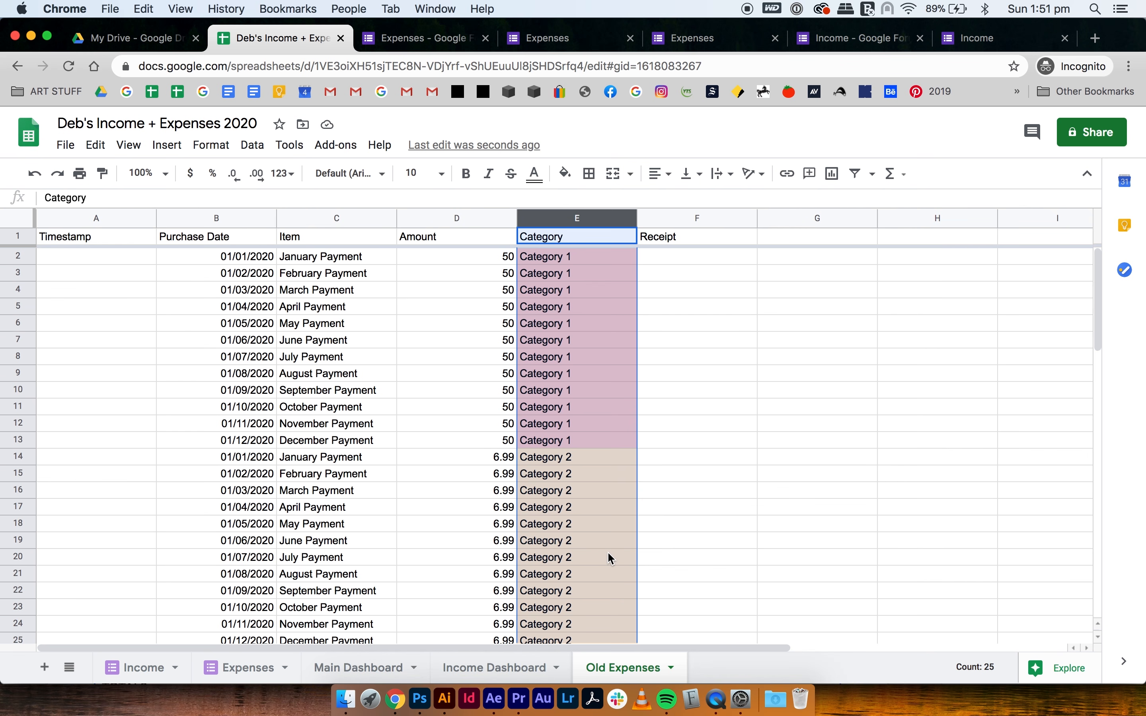
left_click(687, 510)
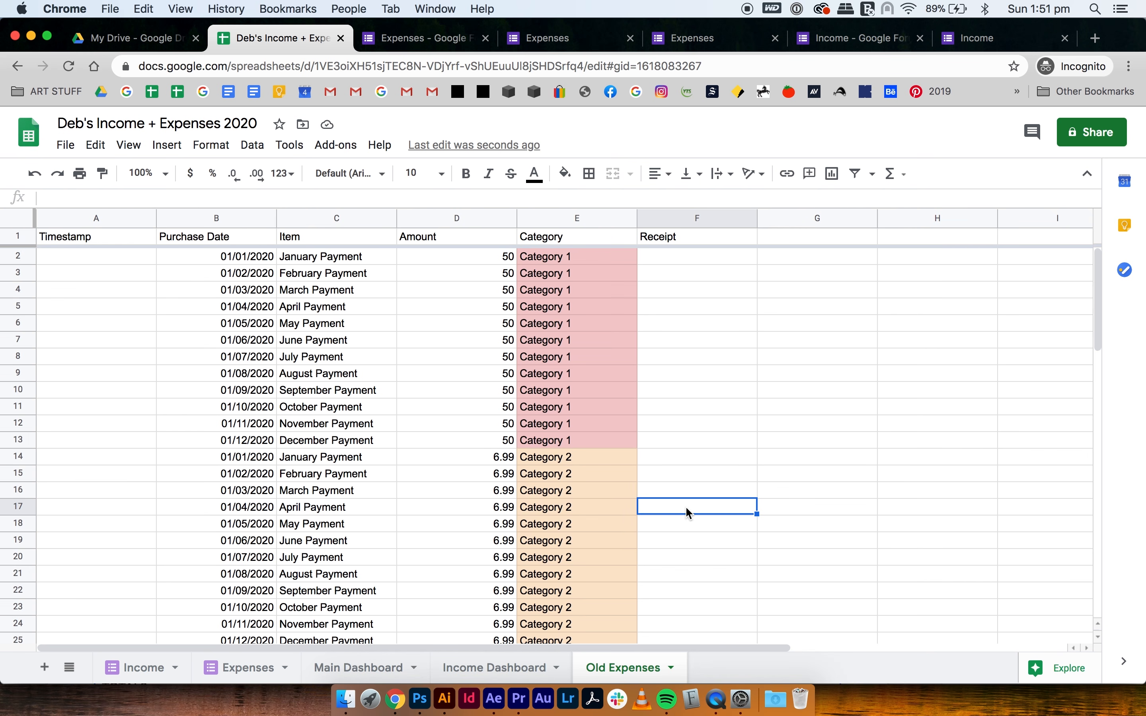
Step: Copy the monthly payment entries in B2:E25 of Old Expenses into the Expenses sheet starting at cell B7
left_click_drag(199, 258, 541, 640)
key("super+c")
scroll(542, 649, "down", 5)
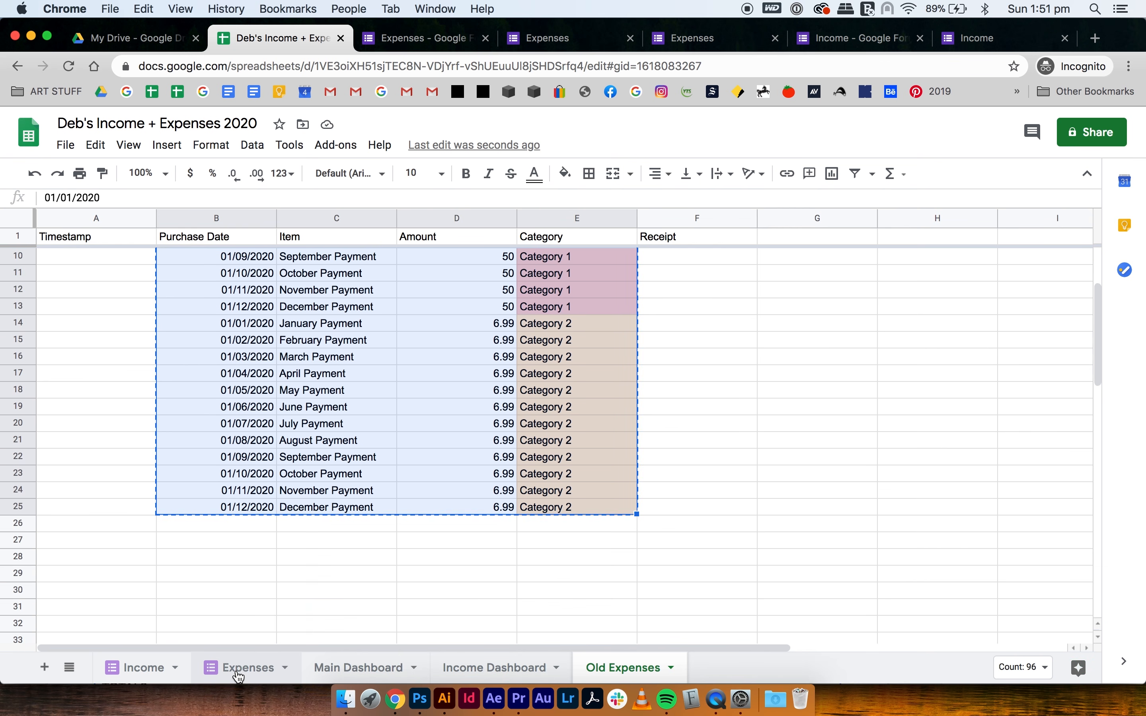
left_click(242, 674)
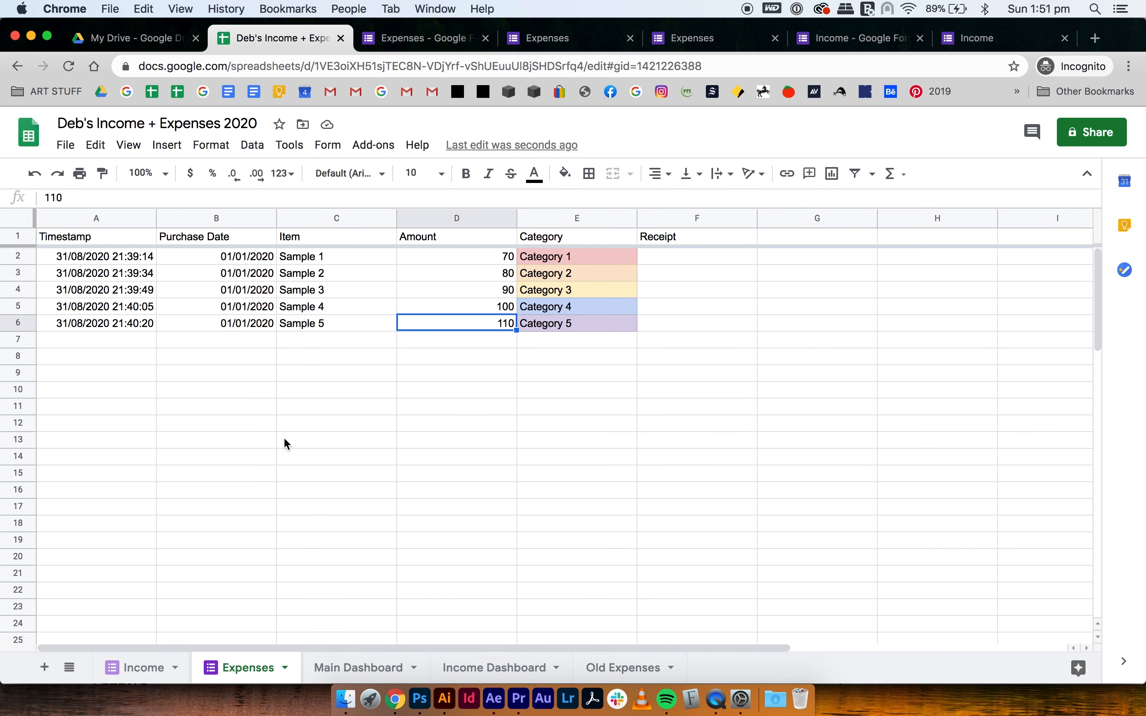
left_click(232, 348)
key("super+v")
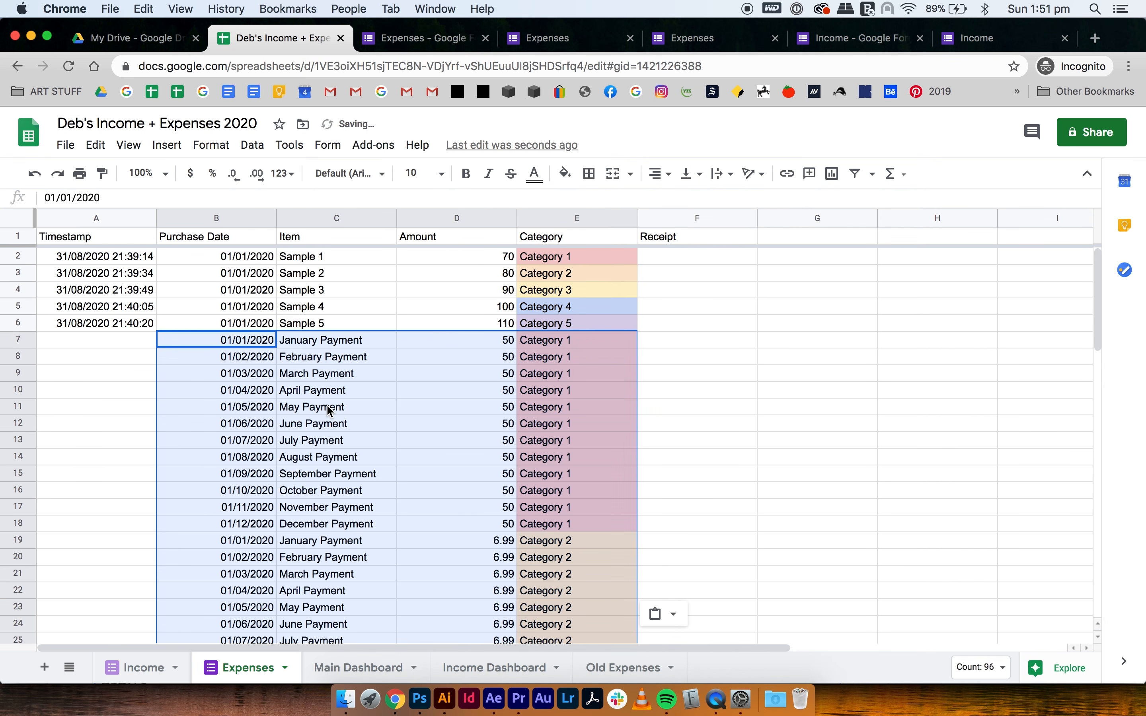
left_click(327, 409)
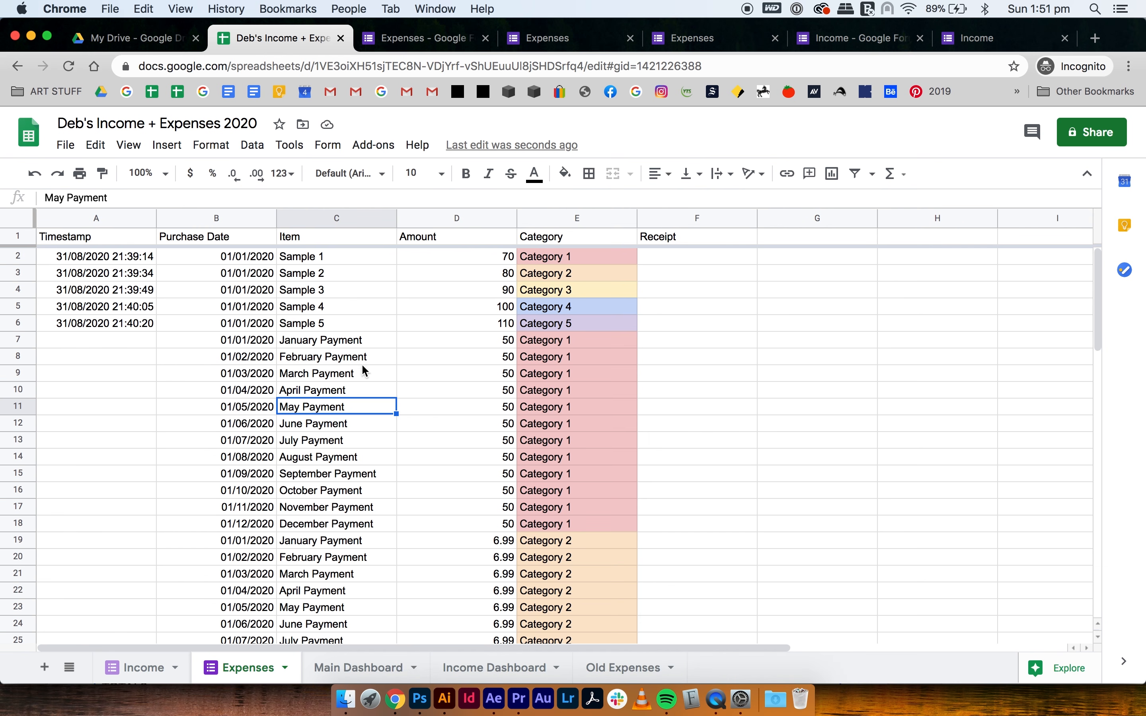
Step: Review the pasted payments and check the monthly category amounts on the Main Dashboard sheet
scroll(376, 404, "down", 3)
scroll(379, 410, "down", 2)
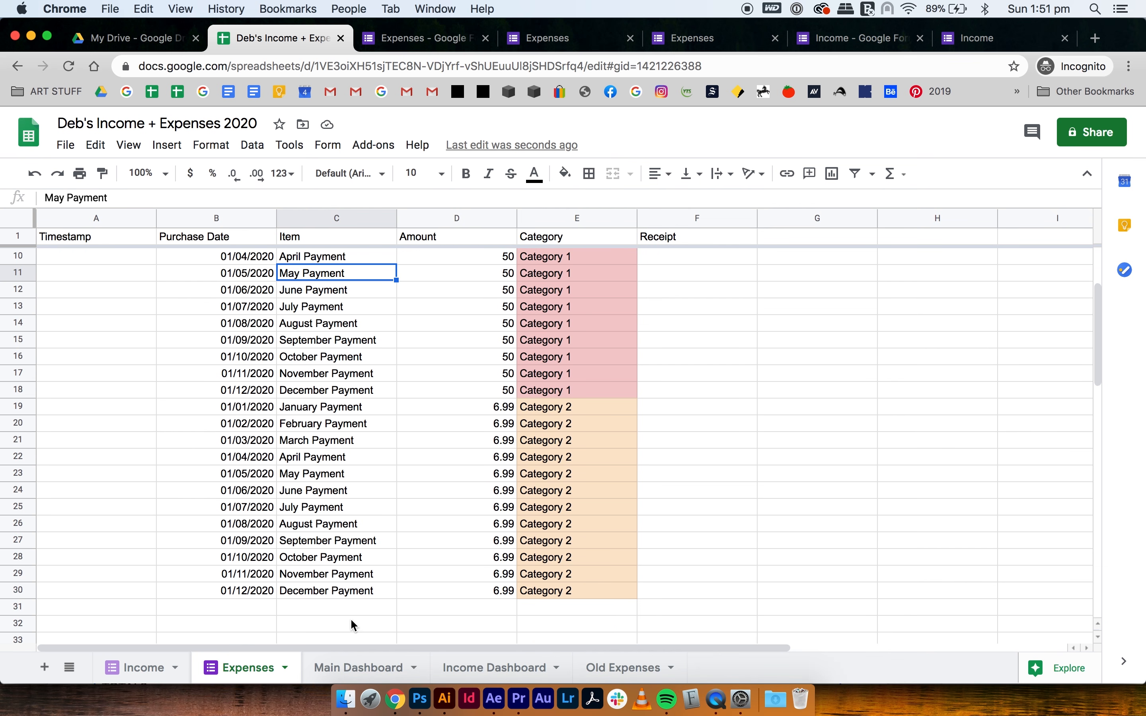
left_click(354, 666)
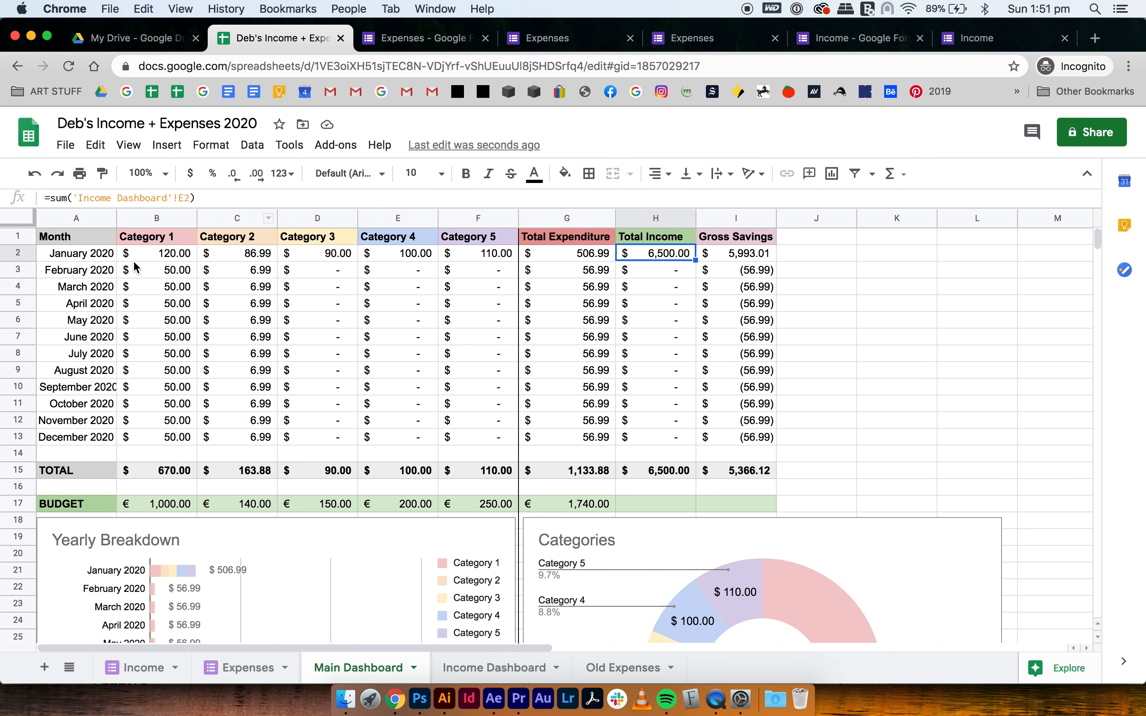
Step: Move rows 7 to 30 with the monthly payments on the Expenses sheet above the Sample 1 entry
left_click(265, 679)
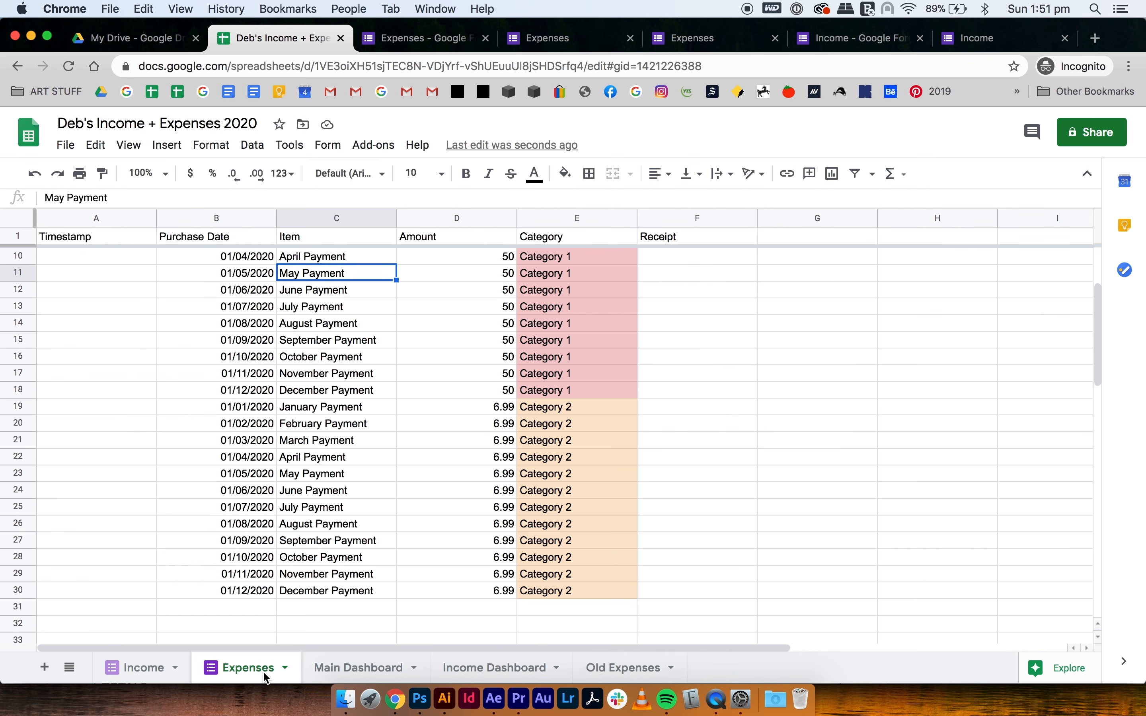
left_click(20, 591)
scroll(24, 596, "up", 2)
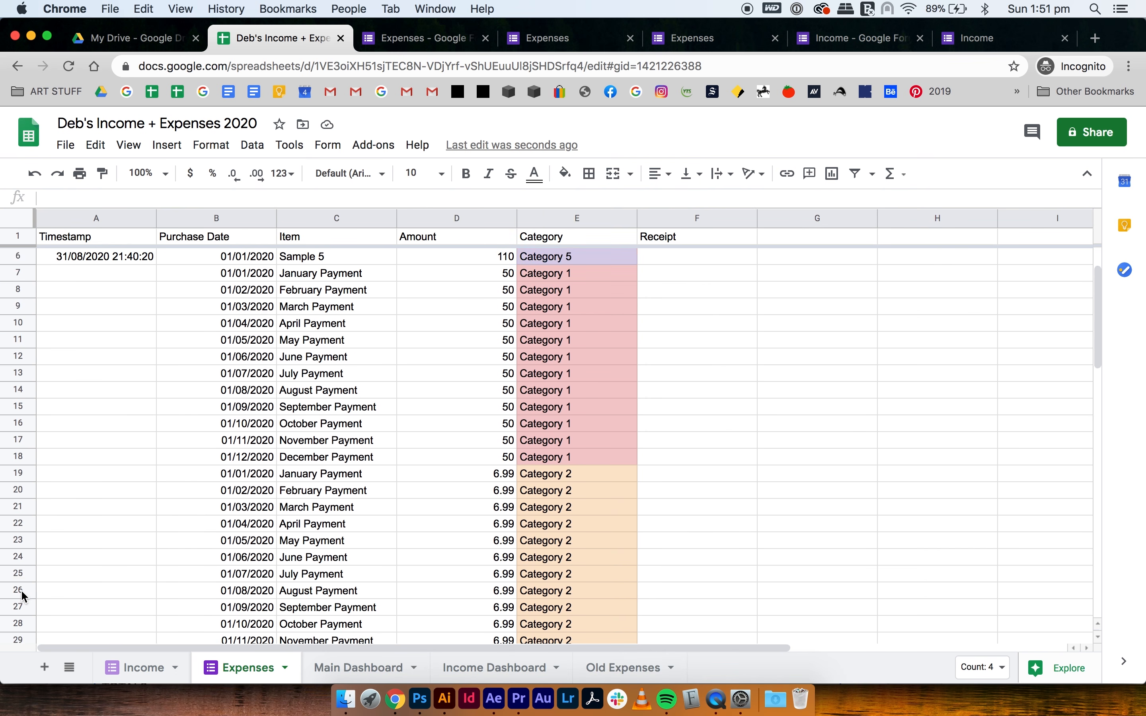
scroll(24, 595, "up", 2)
left_click(25, 340, "shift")
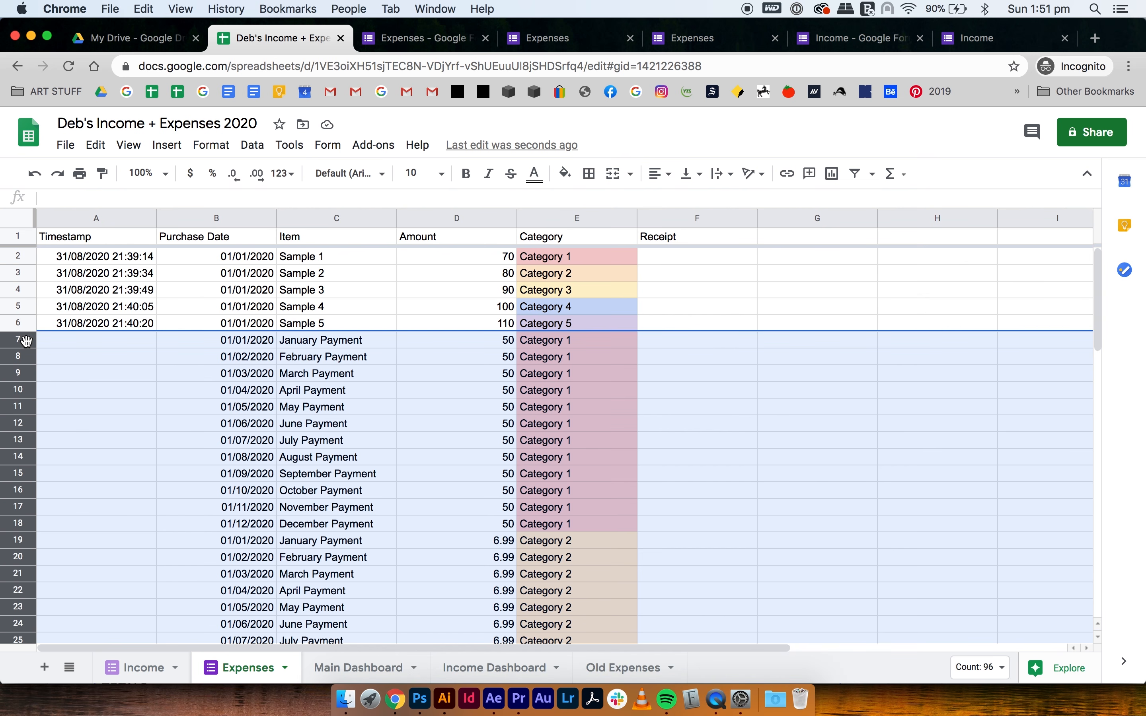
left_click_drag(26, 340, 32, 259)
left_click(264, 393)
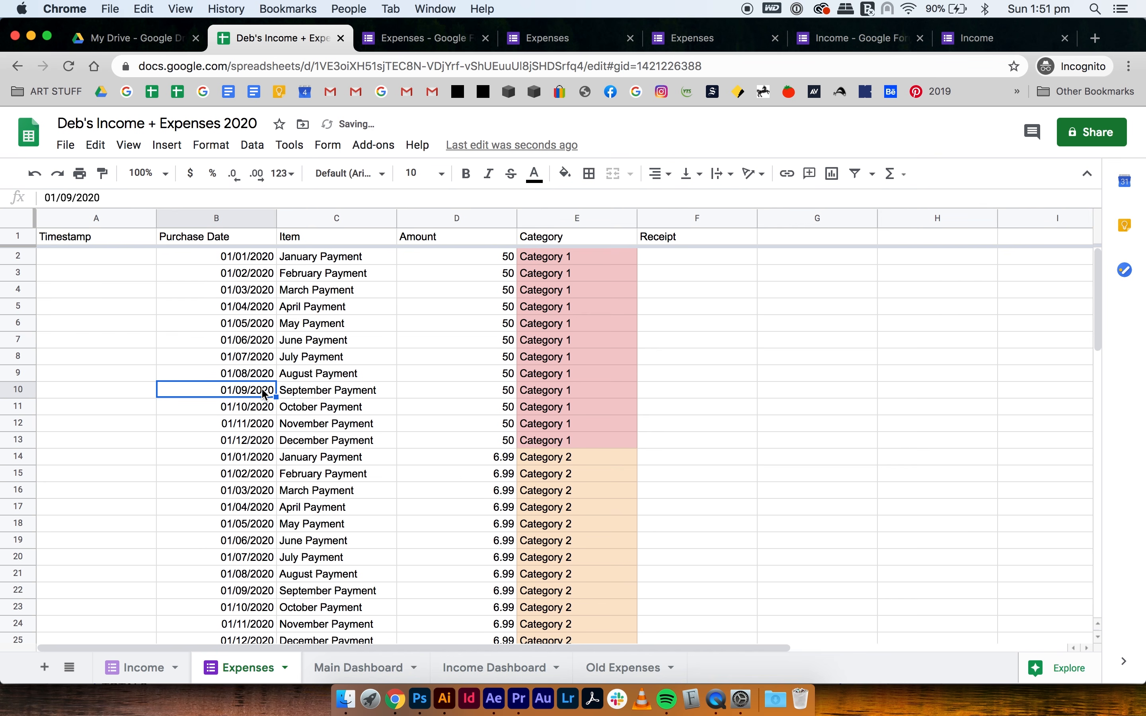
scroll(69, 524, "down", 5)
left_click(18, 506)
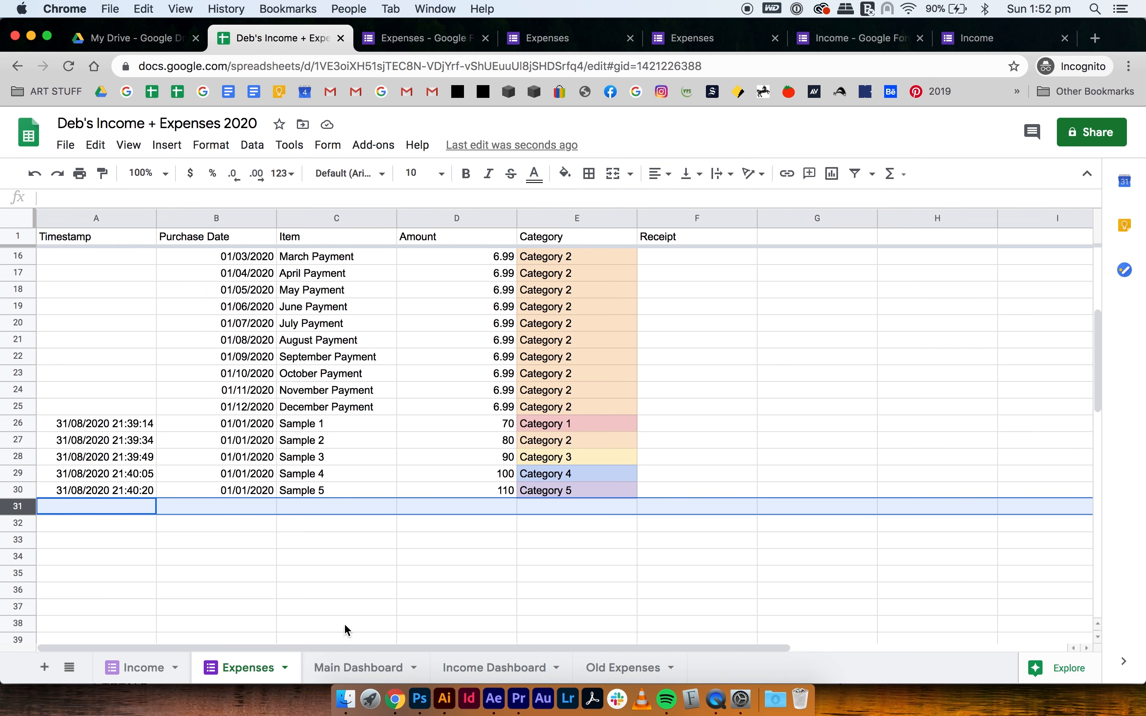
left_click(334, 562)
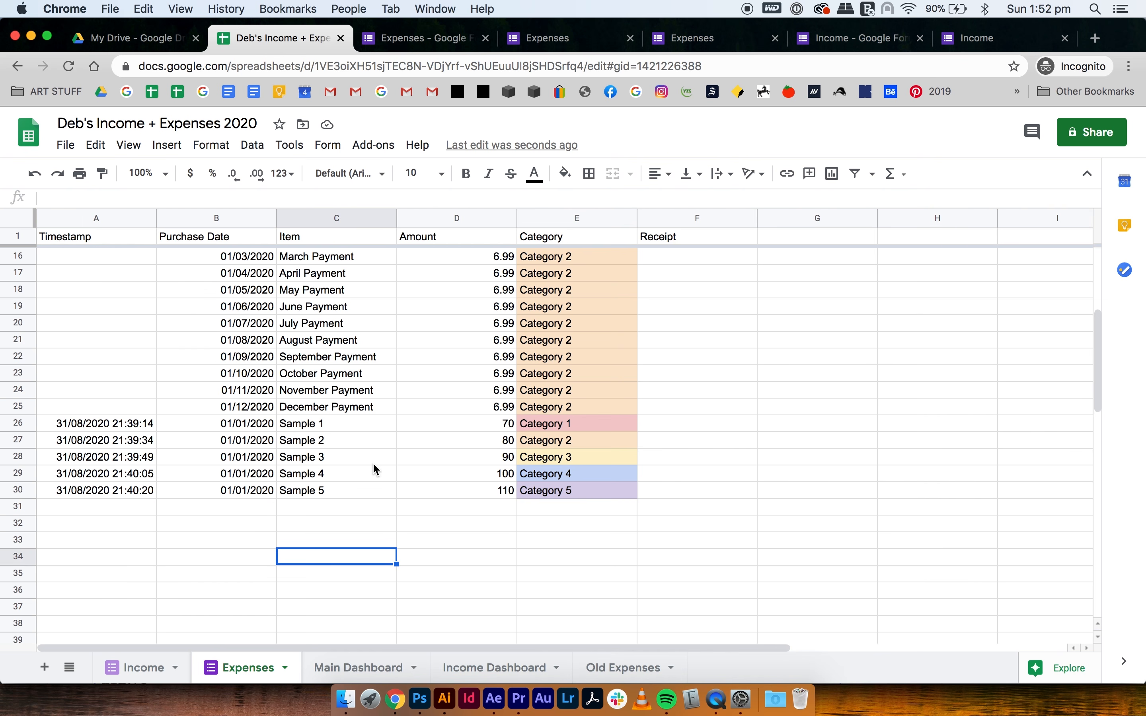
Step: Start another Expenses form response with purchase date 06/09/2020, item "Cake" and amount 3.99
left_click(553, 40)
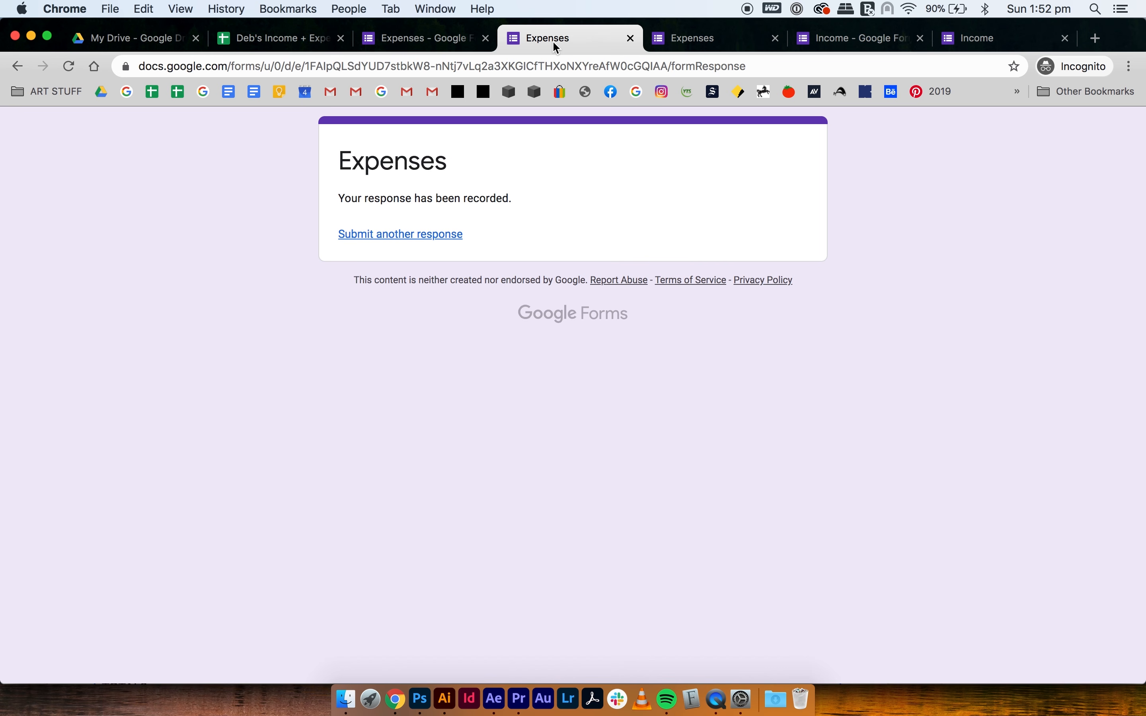
left_click(430, 235)
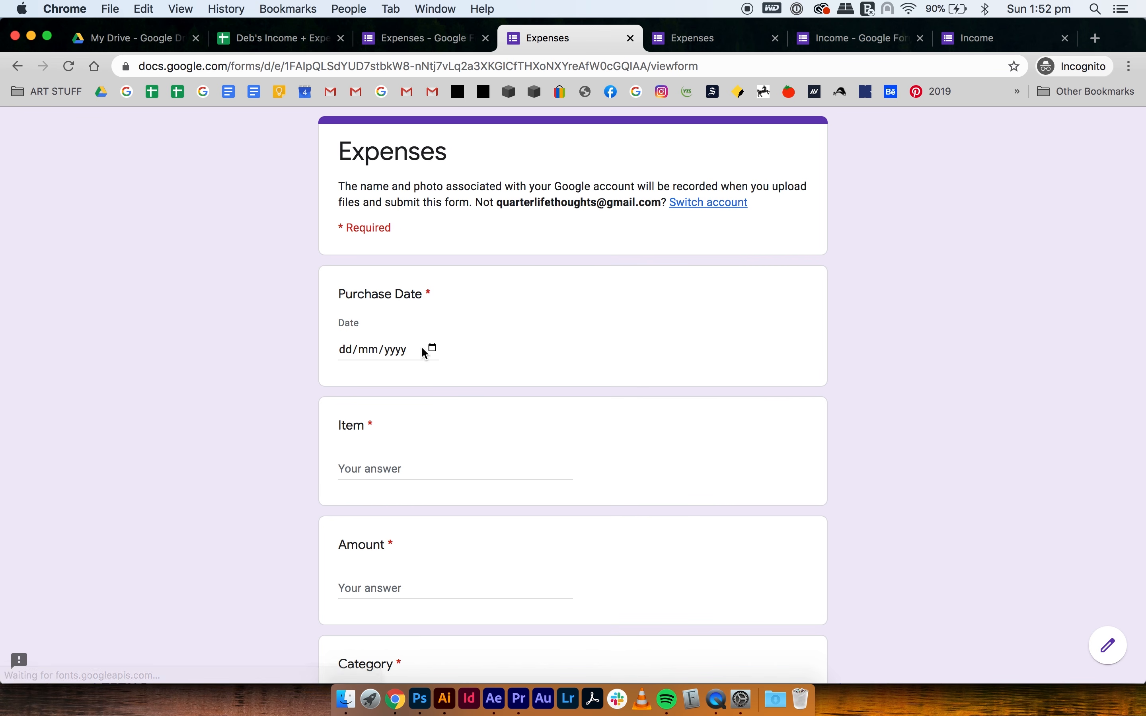
left_click(433, 350)
left_click(482, 567)
left_click(408, 467)
type("Cake")
left_click(425, 577)
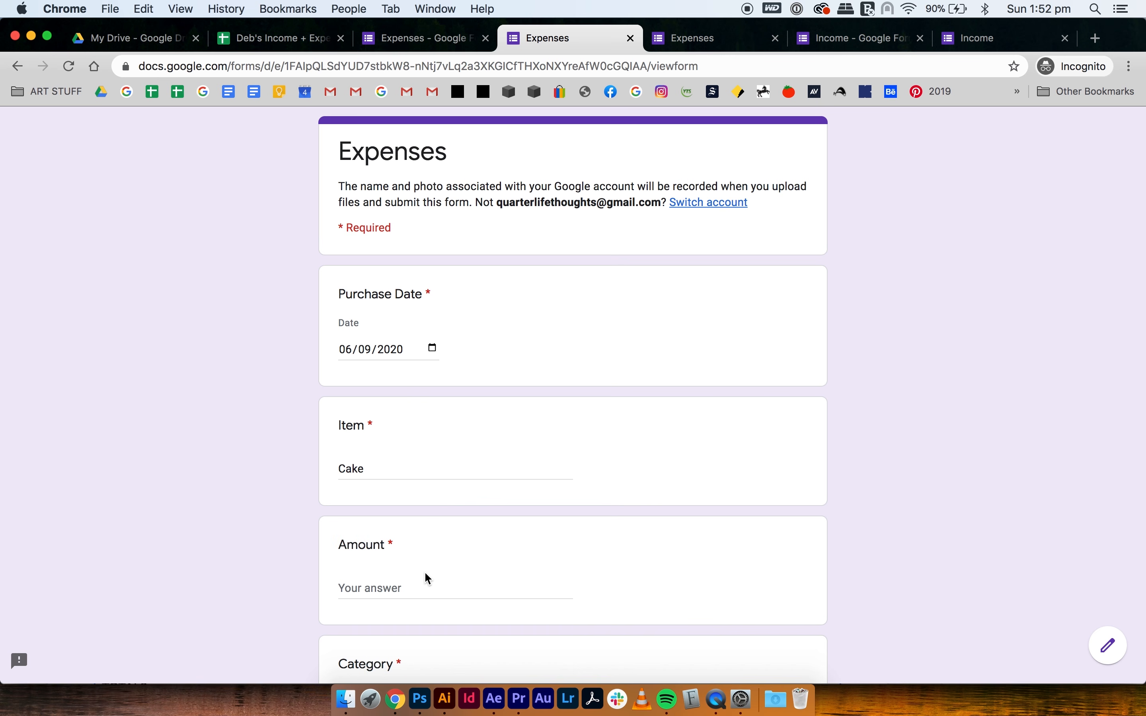
type("3.99")
Step: Assign Category 2 to the Cake expense and submit the form response
scroll(436, 652, "down", 5)
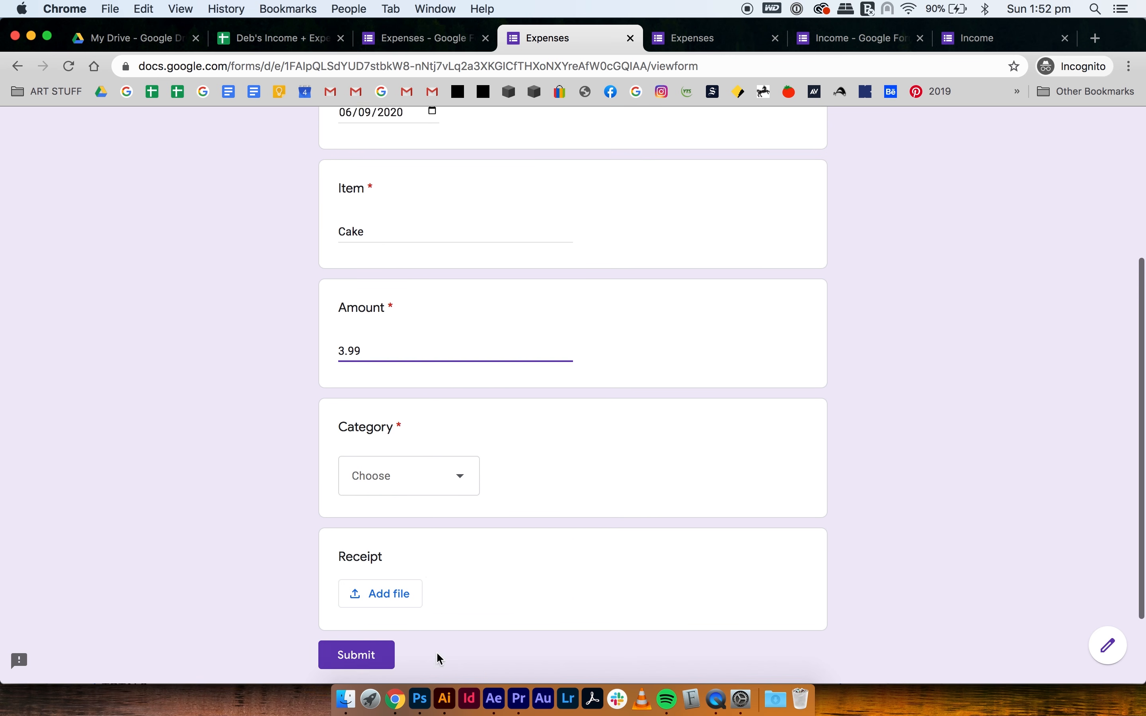
left_click(397, 465)
left_click(422, 530)
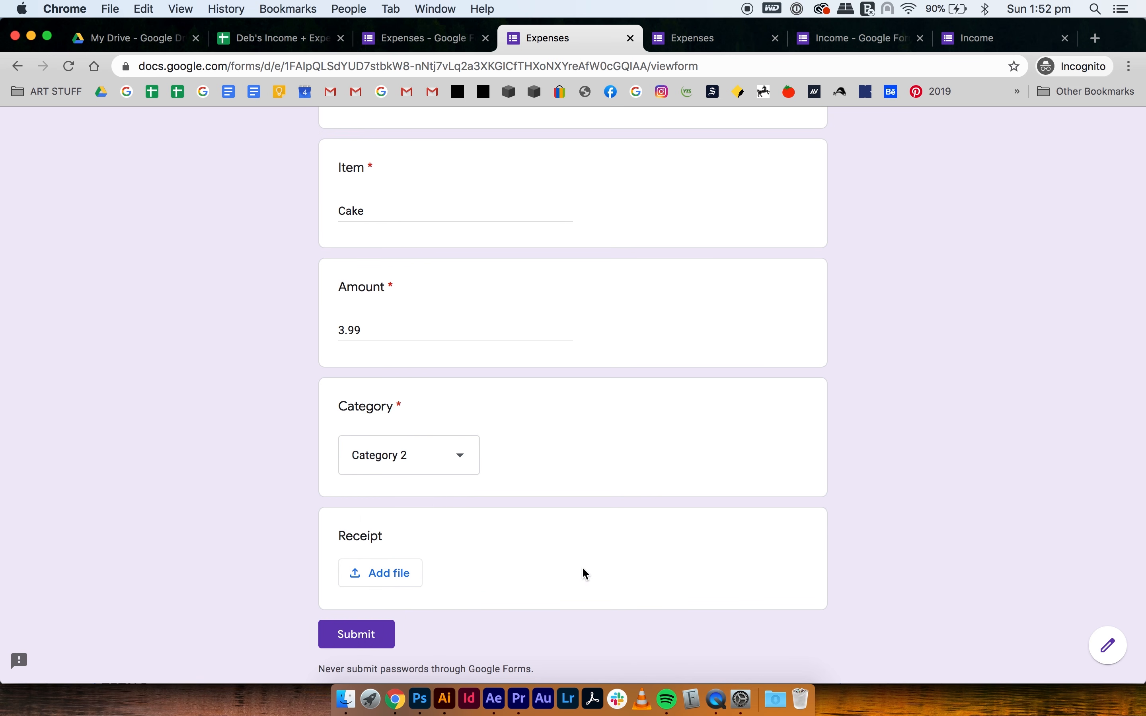
scroll(545, 566, "down", 3)
left_click(352, 558)
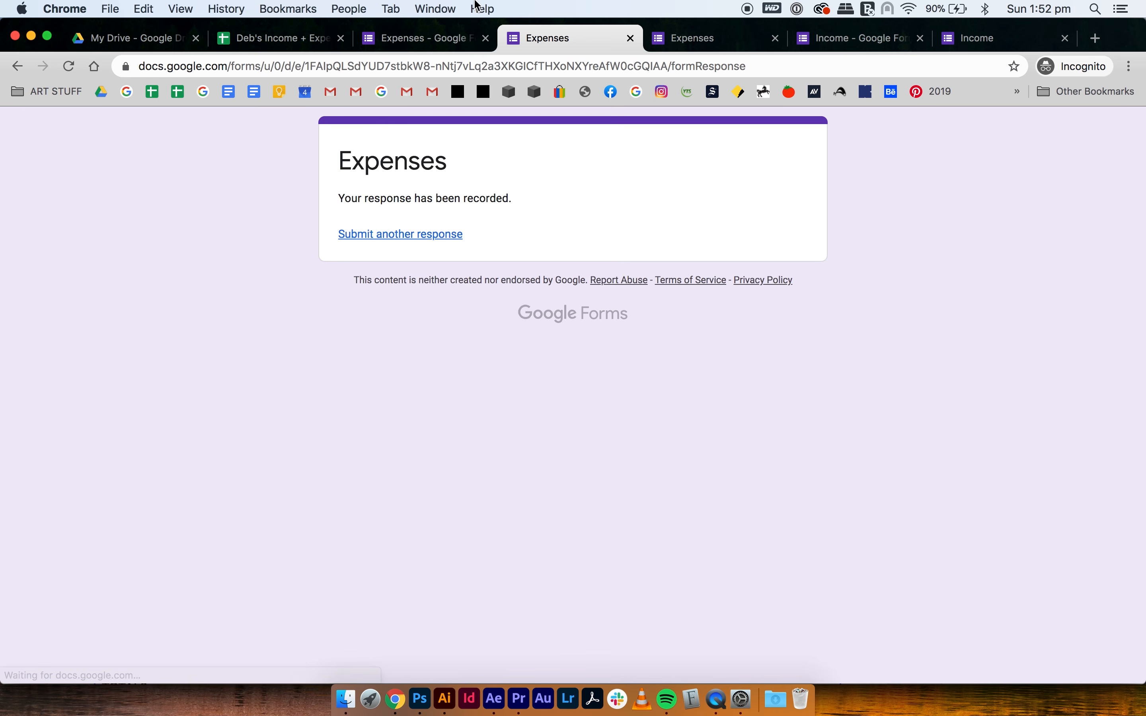
Step: Examine where the submitted Cake response sits among the payments and sample entries on the Expenses sheet
left_click(286, 45)
left_click(461, 509)
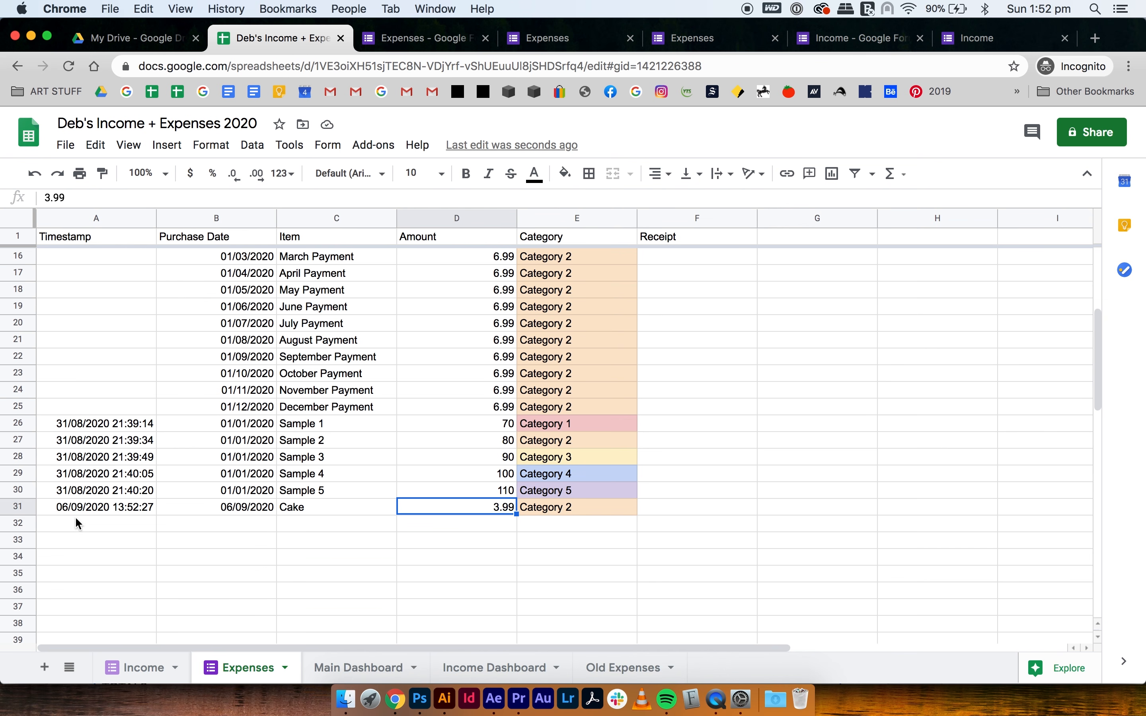
left_click(16, 508)
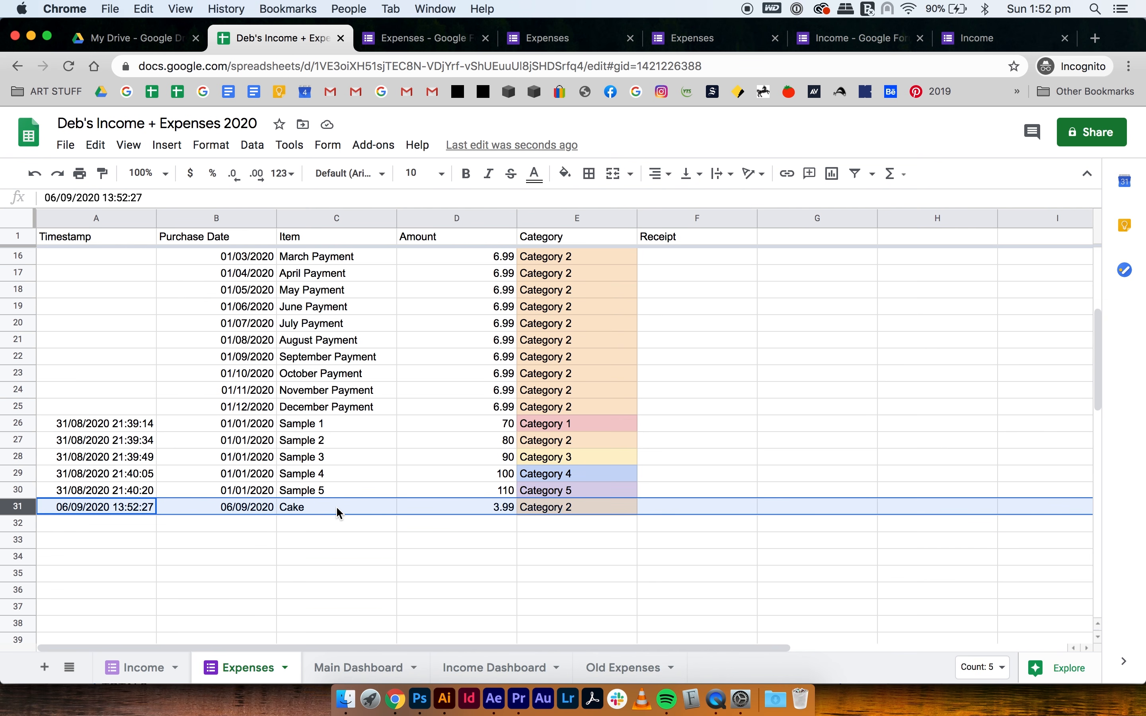
left_click(494, 540)
scroll(493, 539, "up", 5)
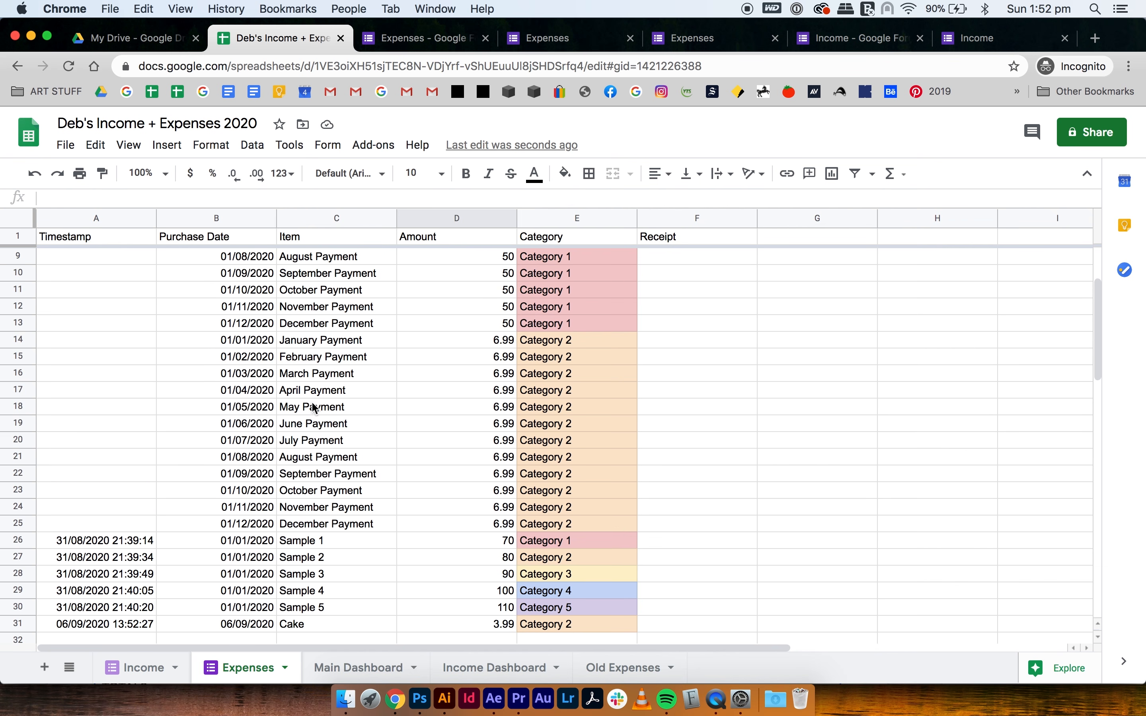
scroll(435, 427, "up", 3)
scroll(371, 431, "down", 6)
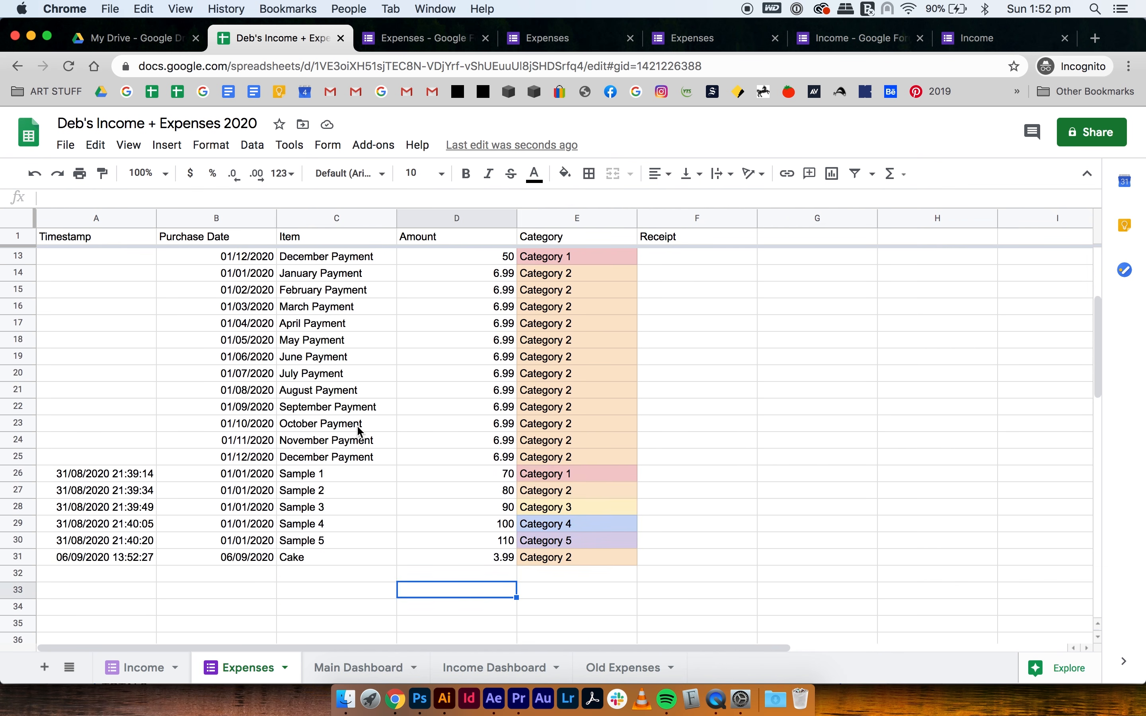
left_click(316, 475)
left_click(17, 474)
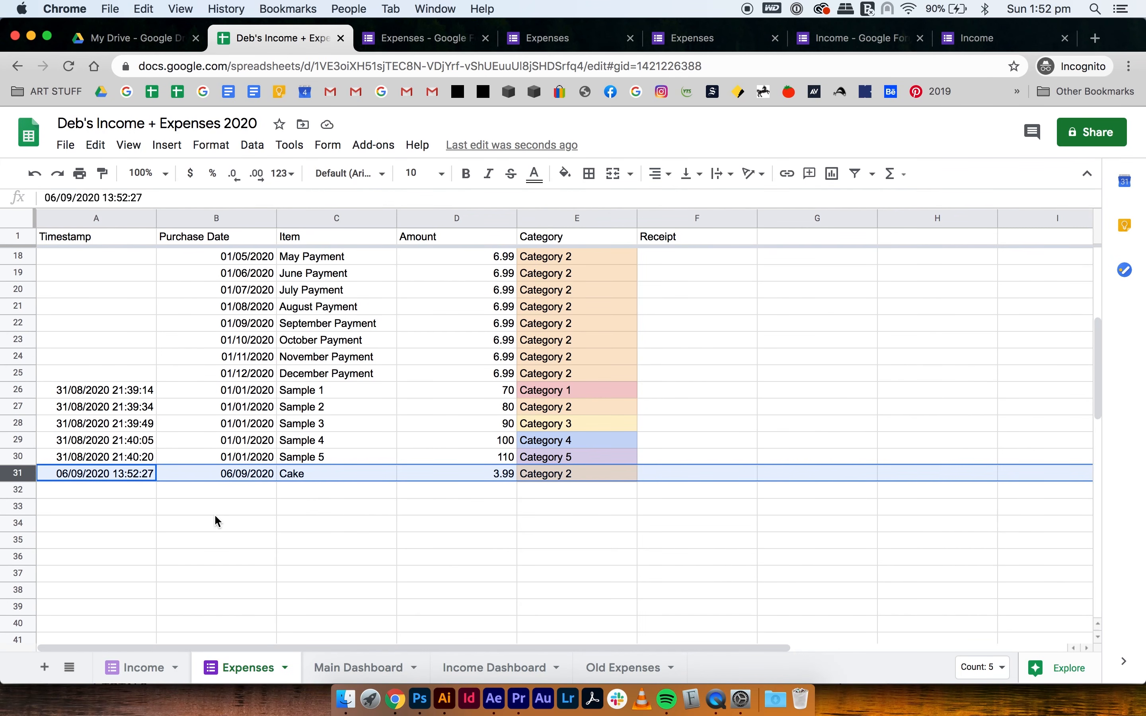
left_click(215, 513)
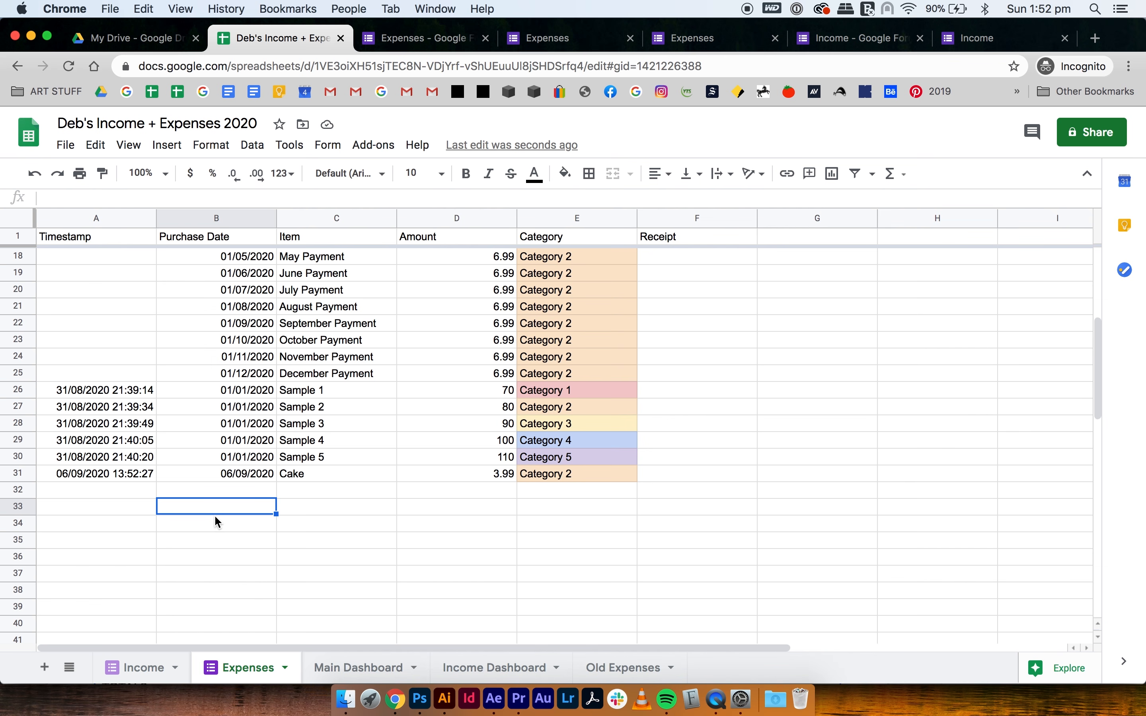